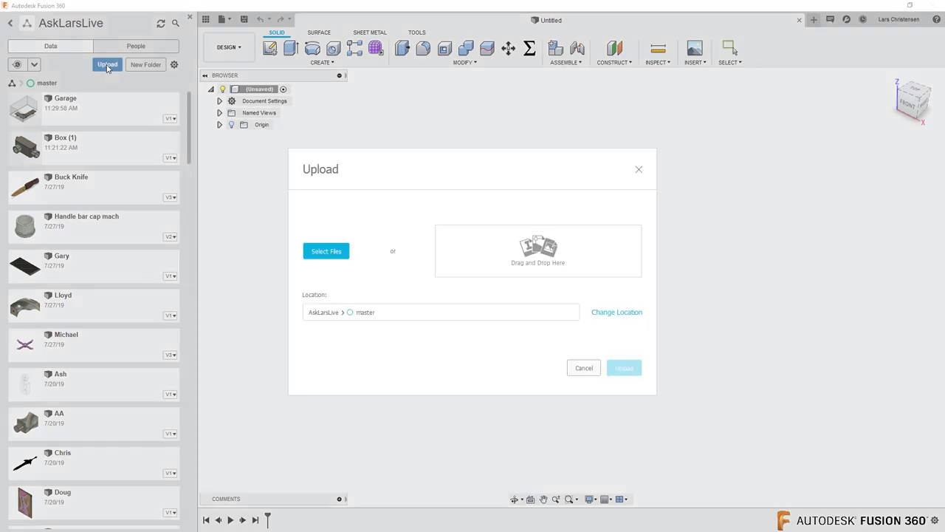
Step: Review the uploadable file types, then cancel both the file picker and the Upload dialog
{"action": "left_click", "coordinate": [327, 252]}
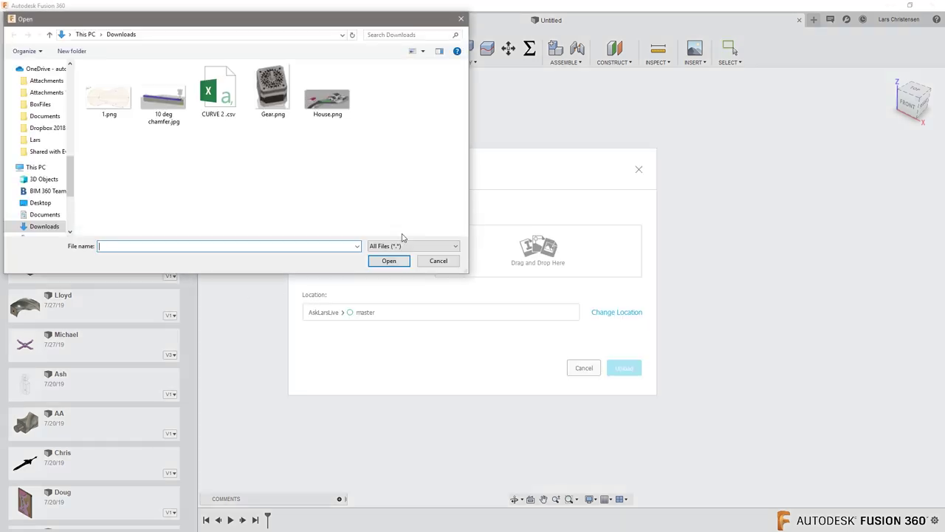
{"action": "left_click", "coordinate": [406, 247]}
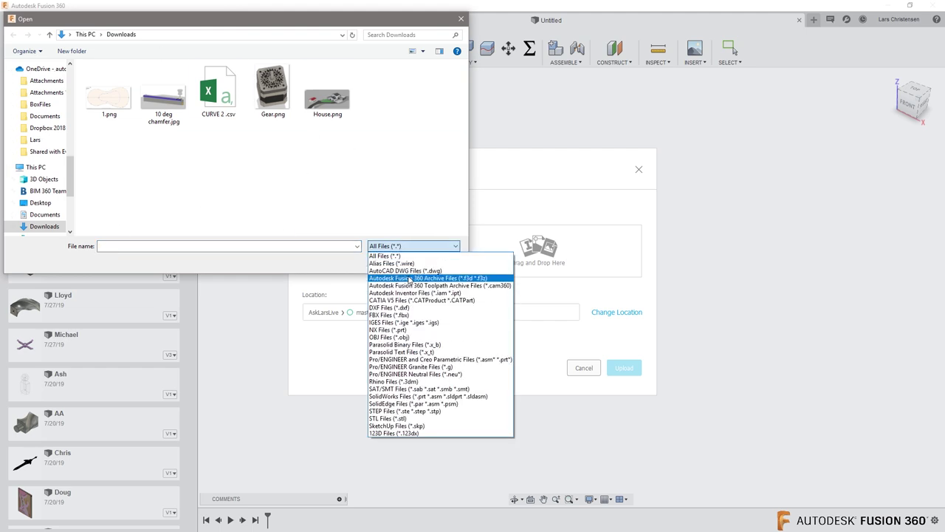
{"action": "key", "text": "Escape"}
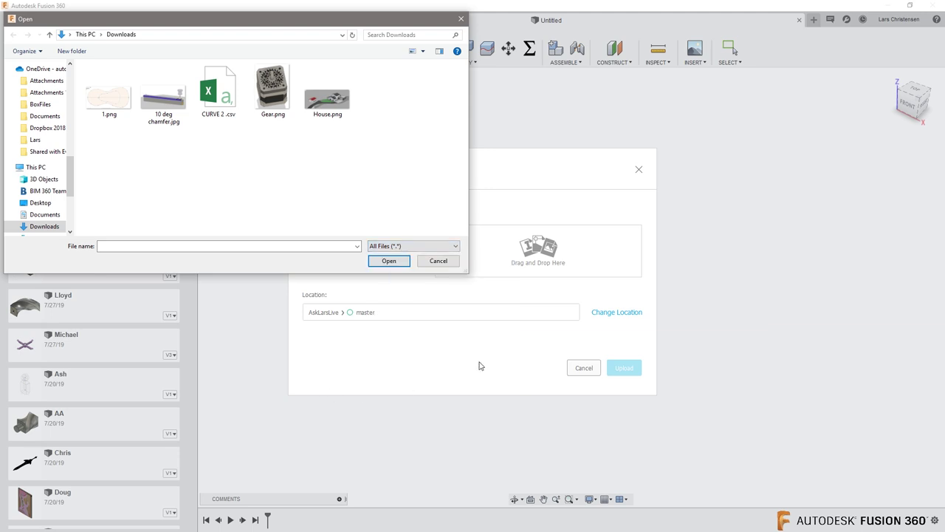
{"action": "left_click", "coordinate": [439, 261]}
{"action": "left_click", "coordinate": [584, 371]}
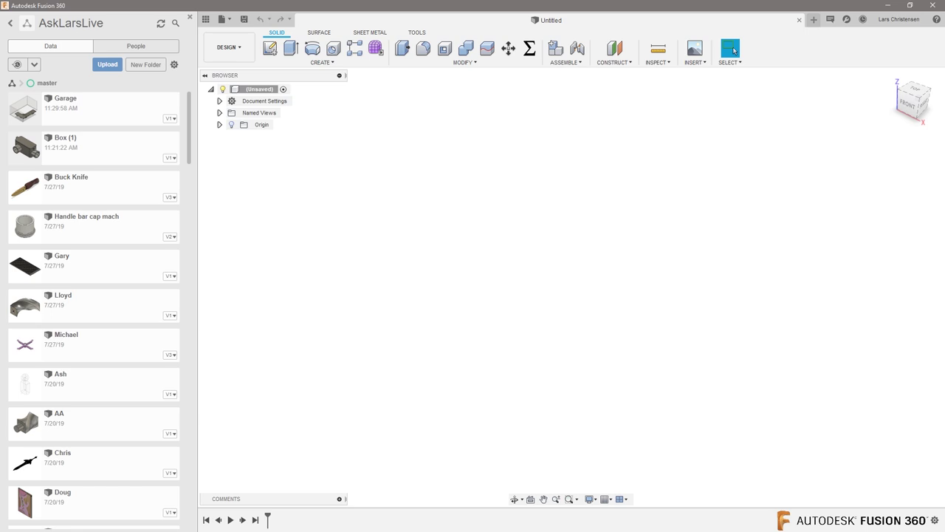
{"action": "key", "text": "alt+Tab"}
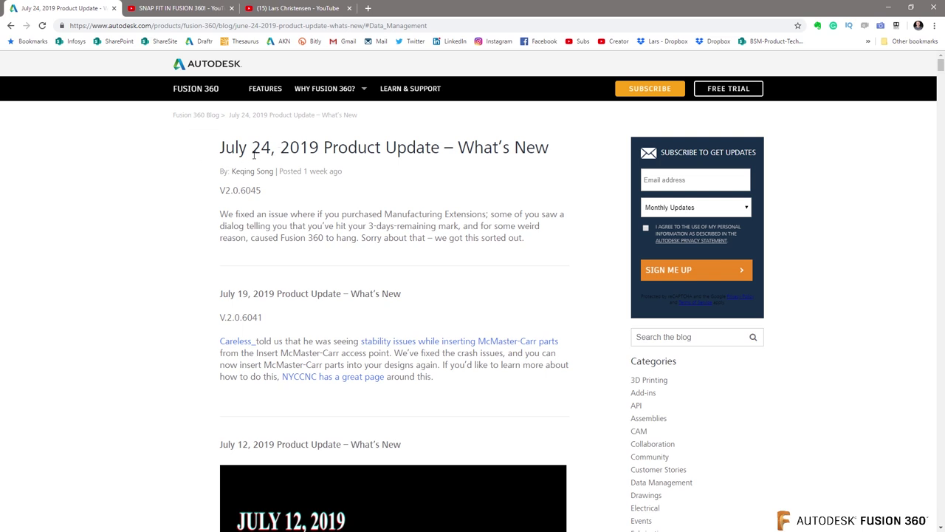
{"action": "scroll", "coordinate": [351, 194], "scroll_direction": "down", "scroll_amount": 9}
{"action": "scroll", "coordinate": [351, 199], "scroll_direction": "down", "scroll_amount": 10}
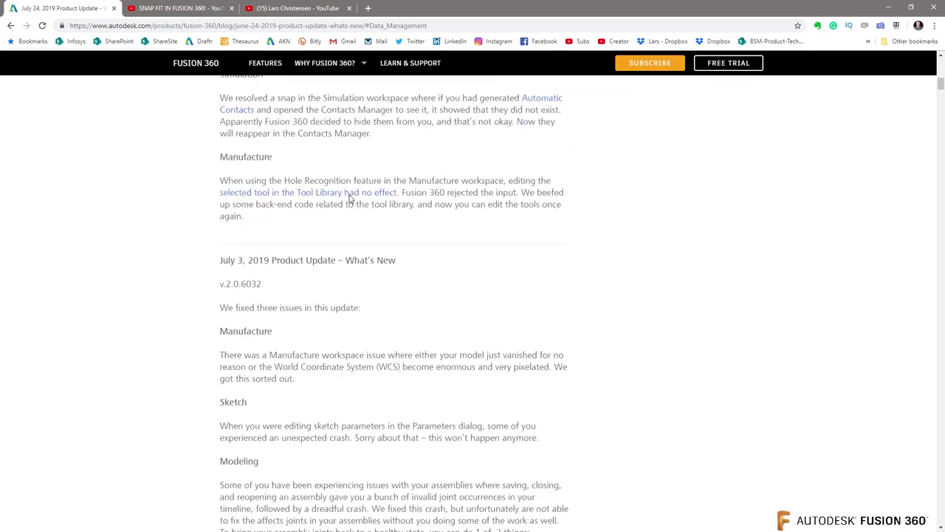
{"action": "scroll", "coordinate": [342, 251], "scroll_direction": "down", "scroll_amount": 4}
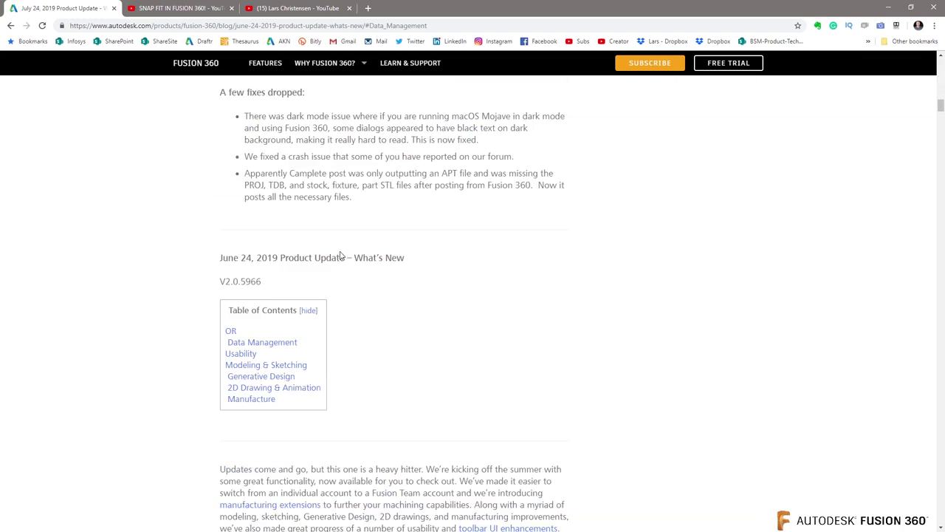
{"action": "left_click", "coordinate": [281, 343]}
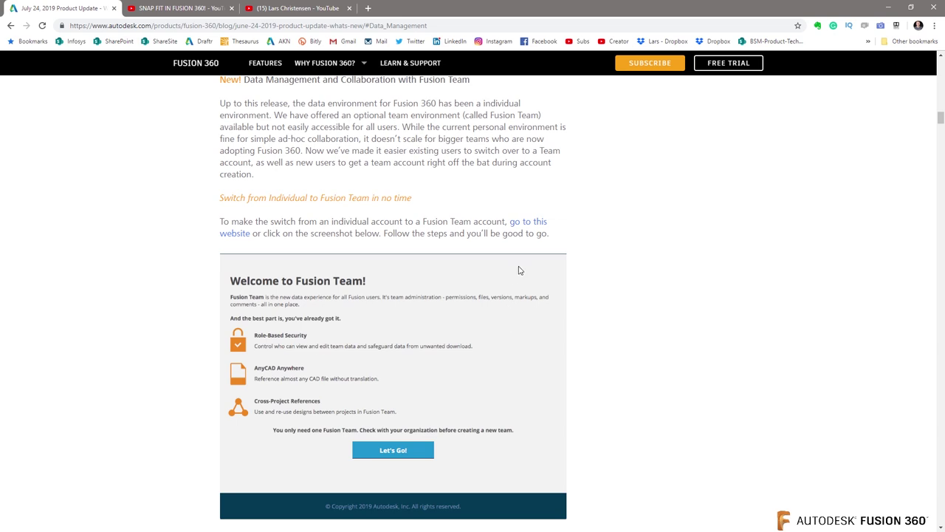
{"action": "key", "text": "alt+Tab"}
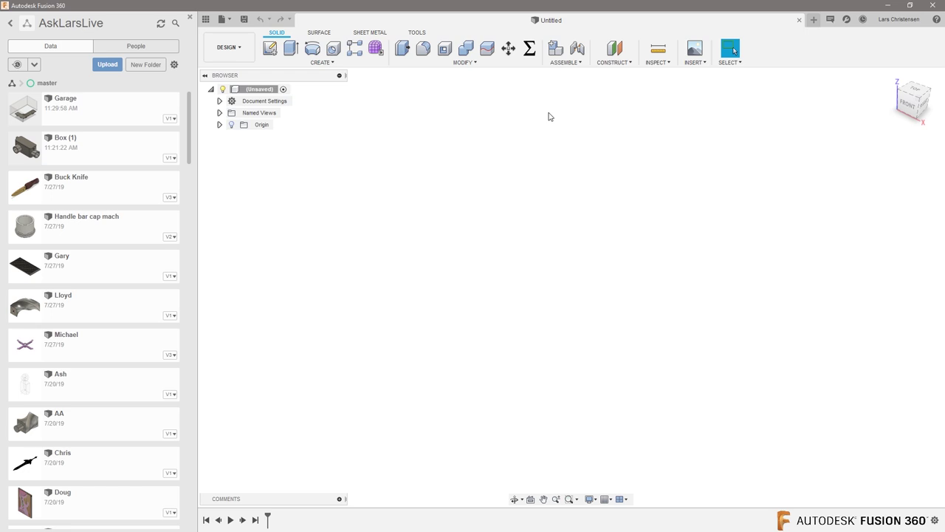
Step: Switch to Team Tech Marketing Sandbox, open the Ask LarsLive folder, and launch File Explorer
{"action": "left_click", "coordinate": [892, 20]}
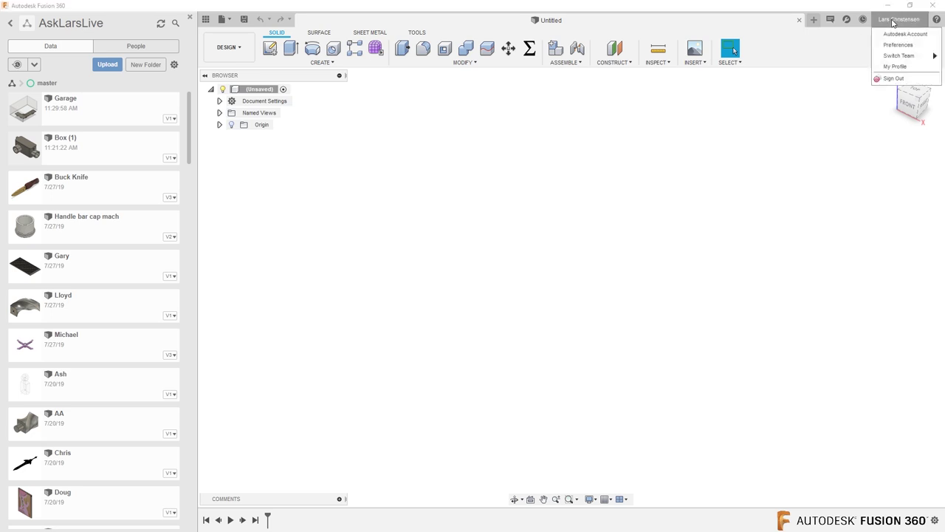
{"action": "mouse_move", "coordinate": [901, 56]}
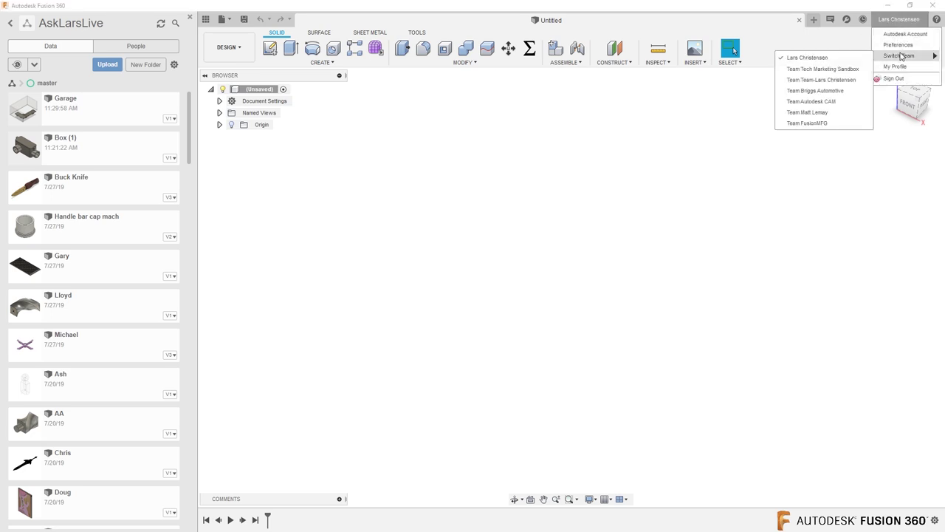
{"action": "left_click", "coordinate": [819, 70]}
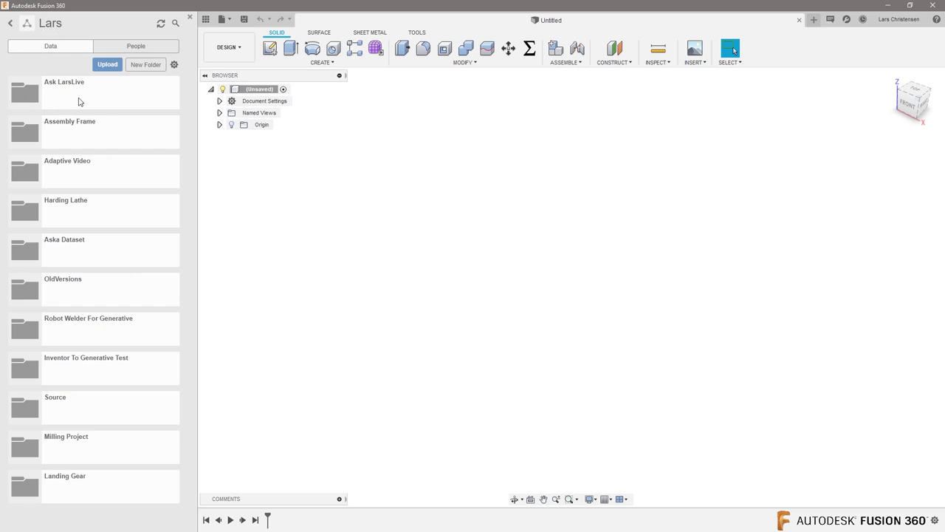
{"action": "left_click", "coordinate": [104, 97]}
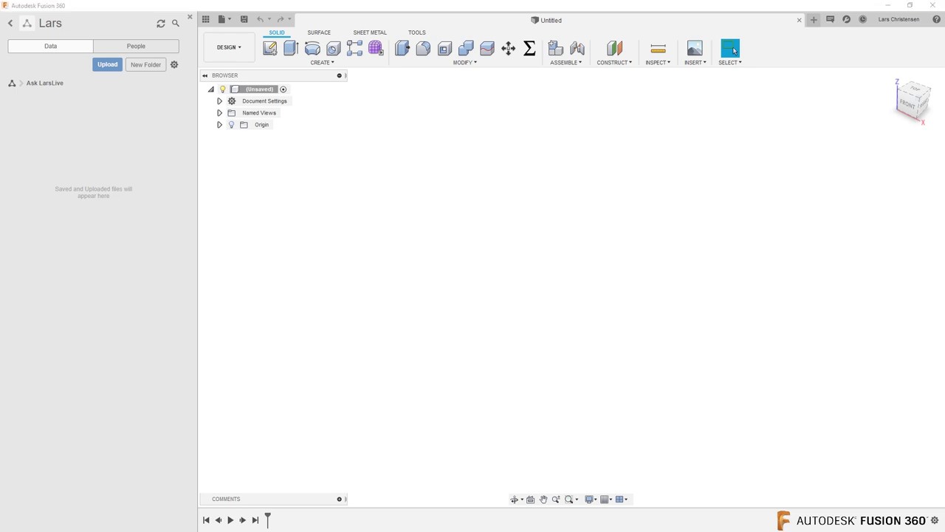
{"action": "key", "text": "super+e"}
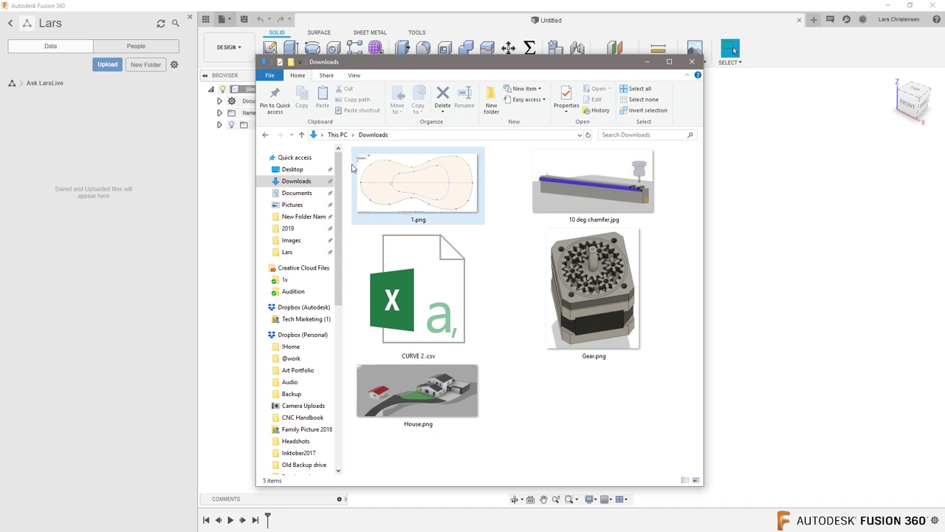
Step: Browse the Fusion 360 drive through Tech Marketing Sandbox and the personal folder to Ask LarsLive
{"action": "scroll", "coordinate": [344, 188], "scroll_direction": "down", "scroll_amount": 1}
{"action": "left_click_drag", "start_coordinate": [344, 188], "coordinate": [358, 332]}
{"action": "left_click", "coordinate": [300, 359]}
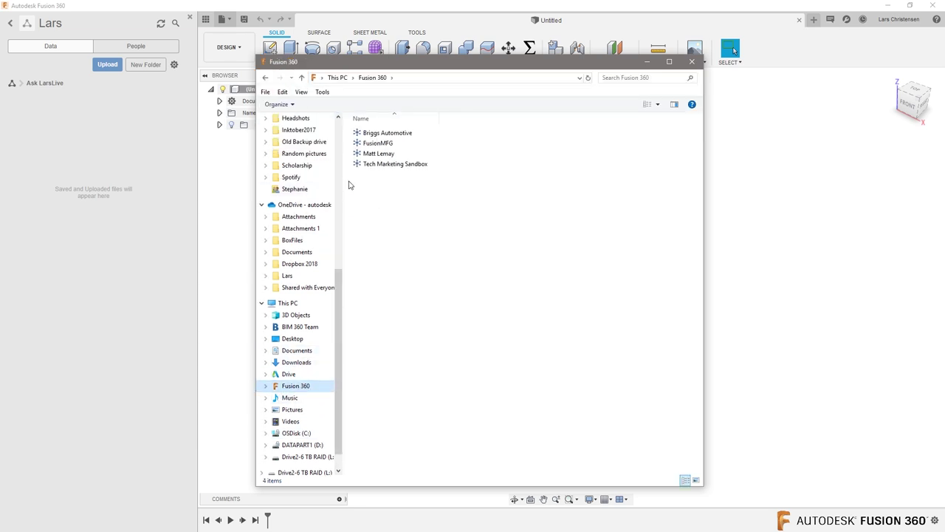
{"action": "left_click", "coordinate": [396, 164]}
{"action": "double_click", "coordinate": [395, 166]}
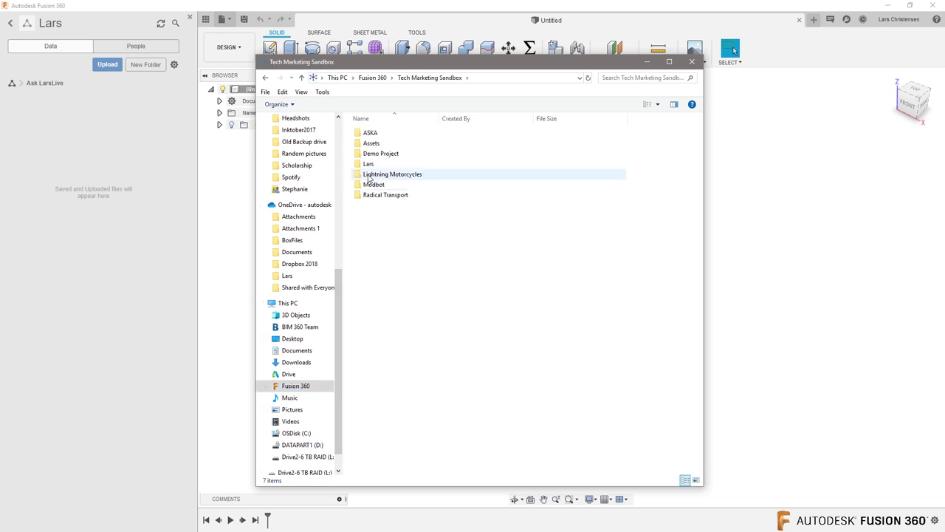
{"action": "double_click", "coordinate": [370, 164]}
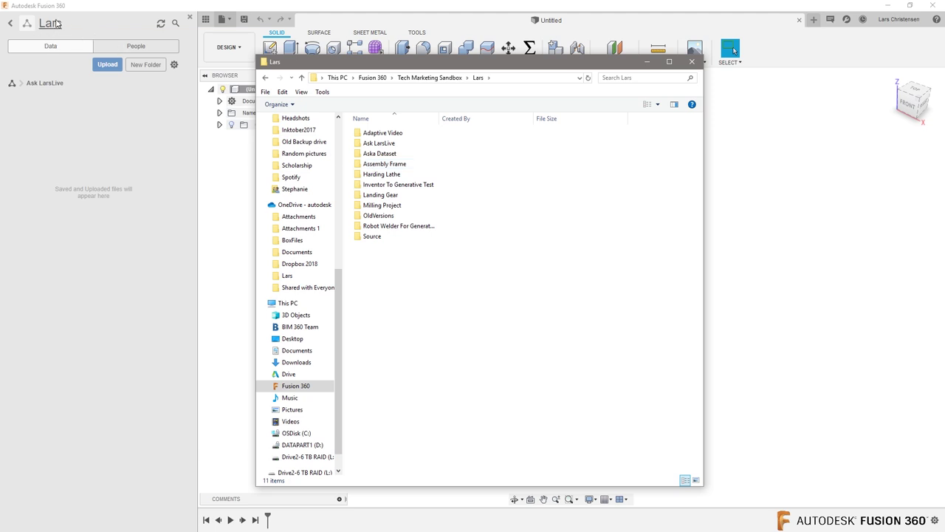
{"action": "double_click", "coordinate": [376, 144]}
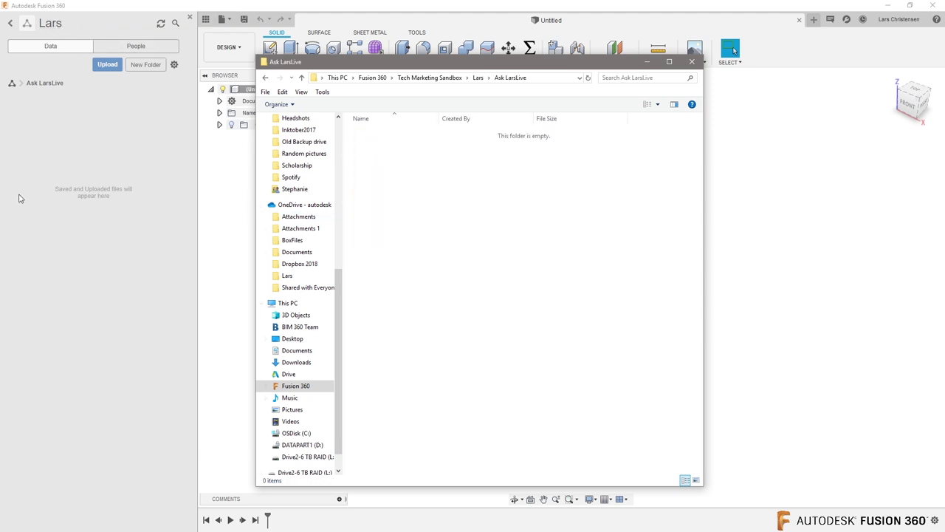
Step: Create and open a new folder named after the customer's model, then refresh Fusion's data panel
{"action": "right_click", "coordinate": [379, 179]}
{"action": "left_click", "coordinate": [381, 182]}
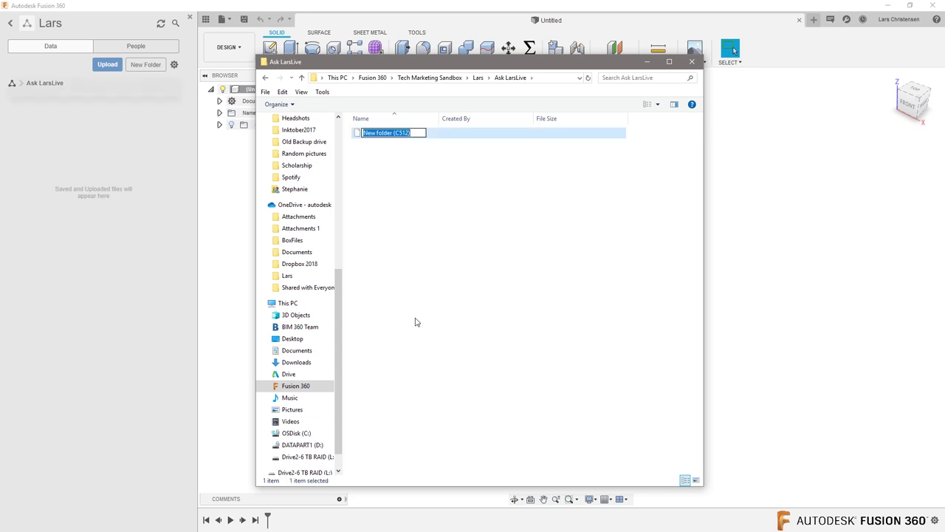
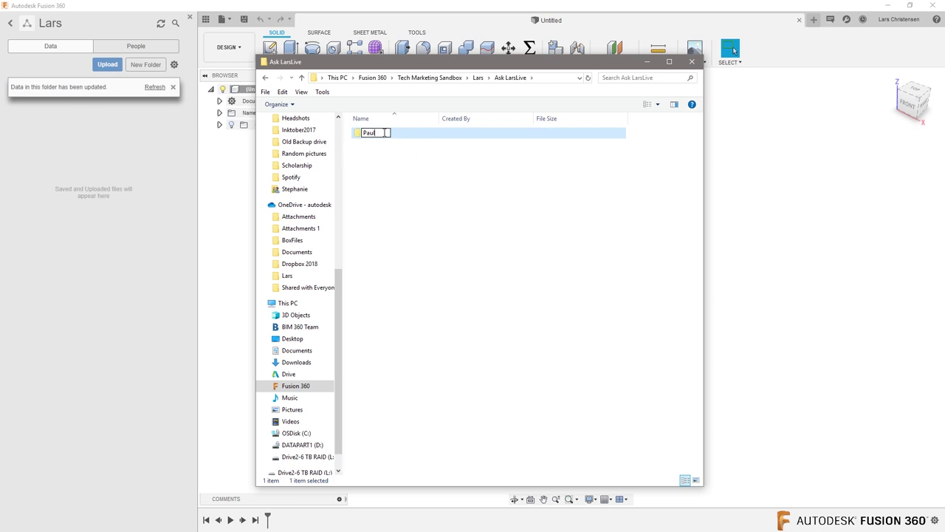
{"action": "key", "text": "Return"}
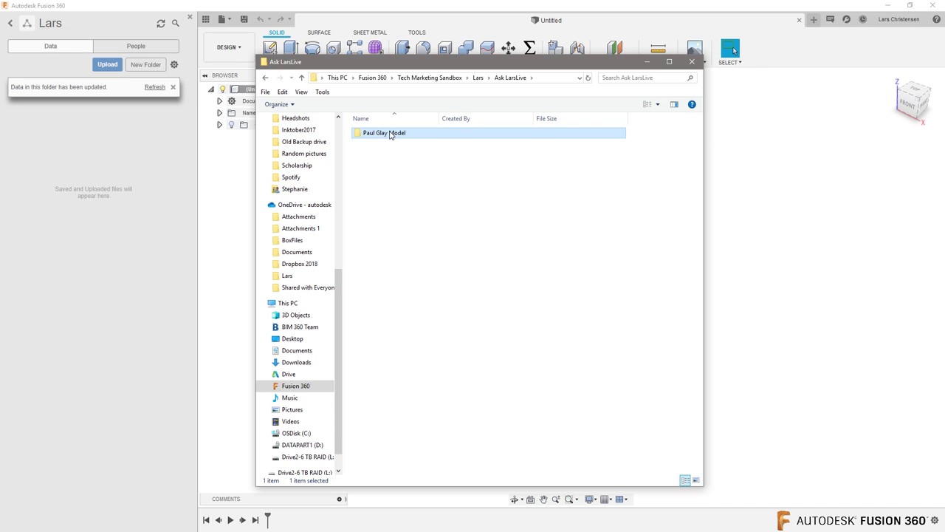
{"action": "double_click", "coordinate": [391, 133]}
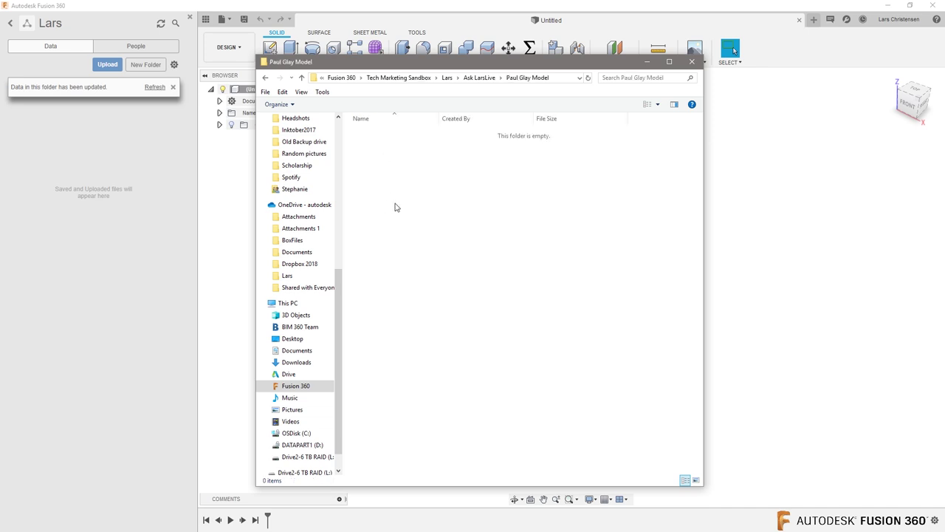
{"action": "left_click", "coordinate": [155, 87]}
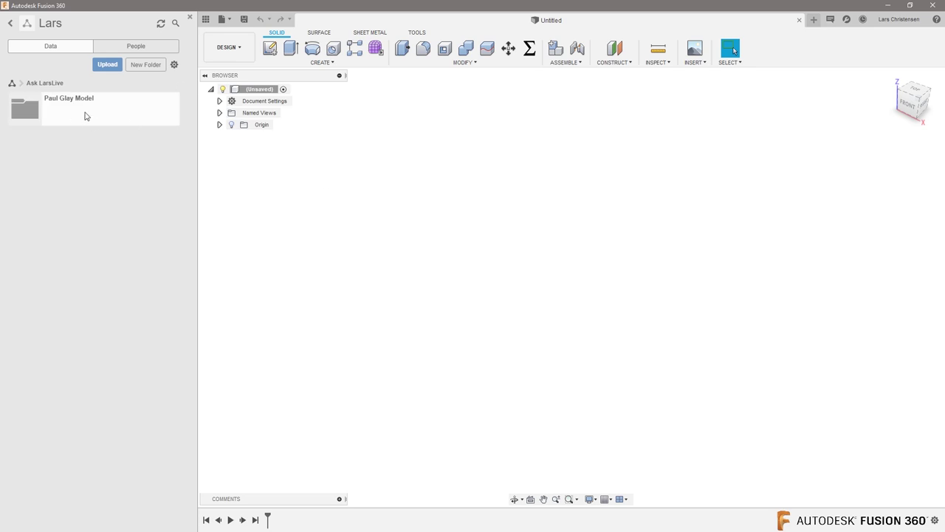
Step: Create an Inventor subfolder inside the model folder
{"action": "key", "text": "alt+Tab"}
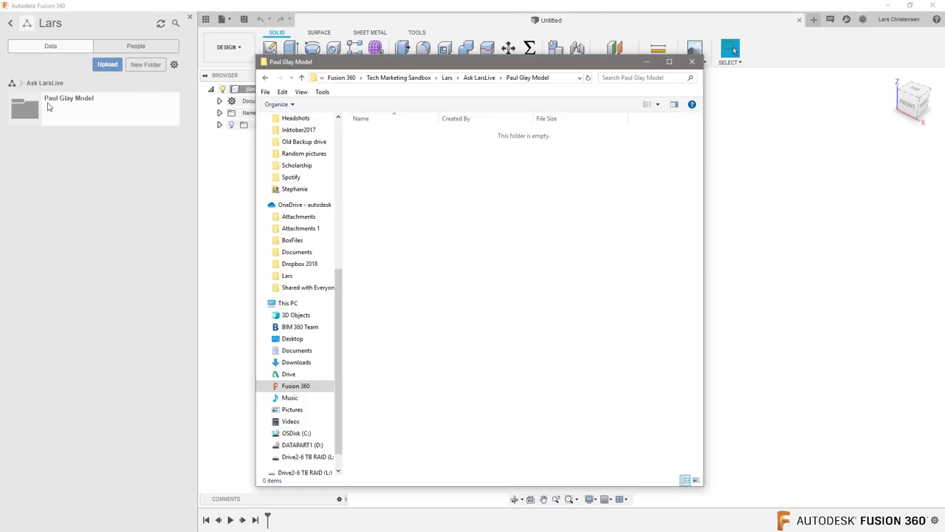
{"action": "right_click", "coordinate": [430, 175]}
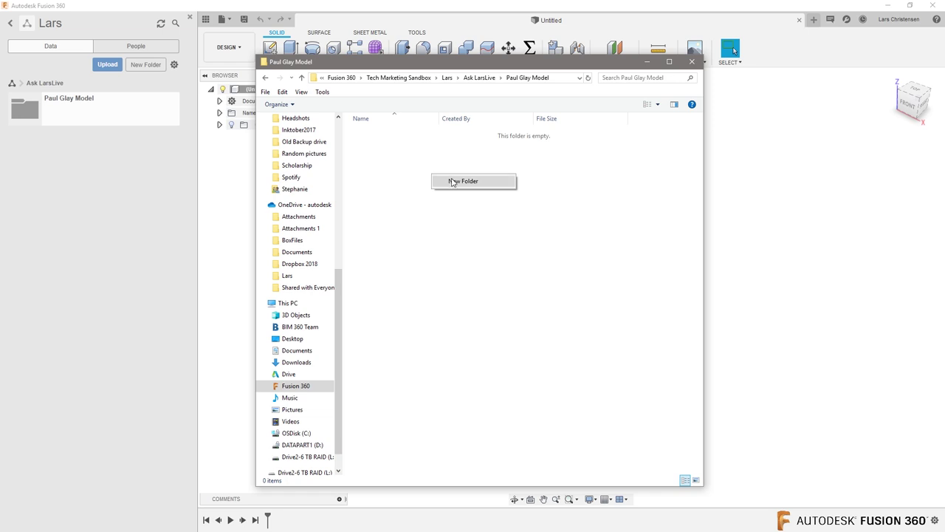
{"action": "left_click", "coordinate": [451, 181]}
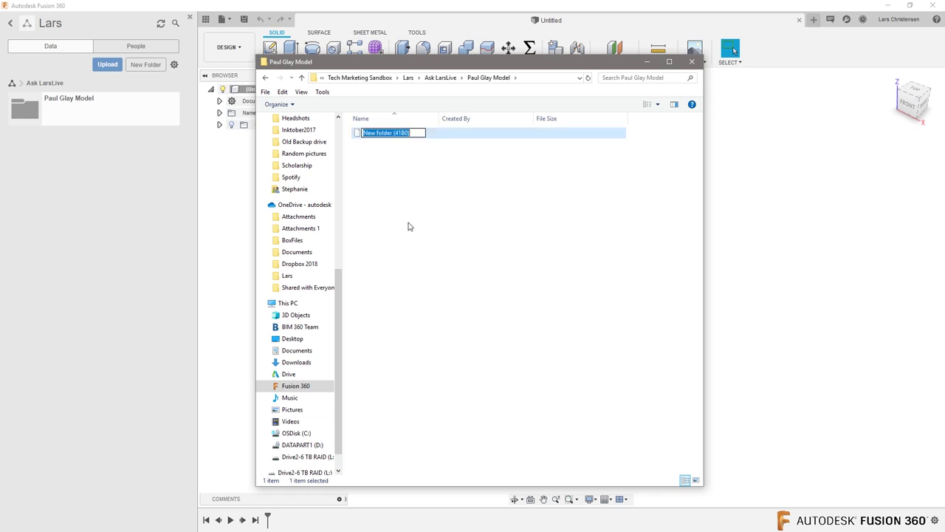
{"action": "type", "text": "Inve"}
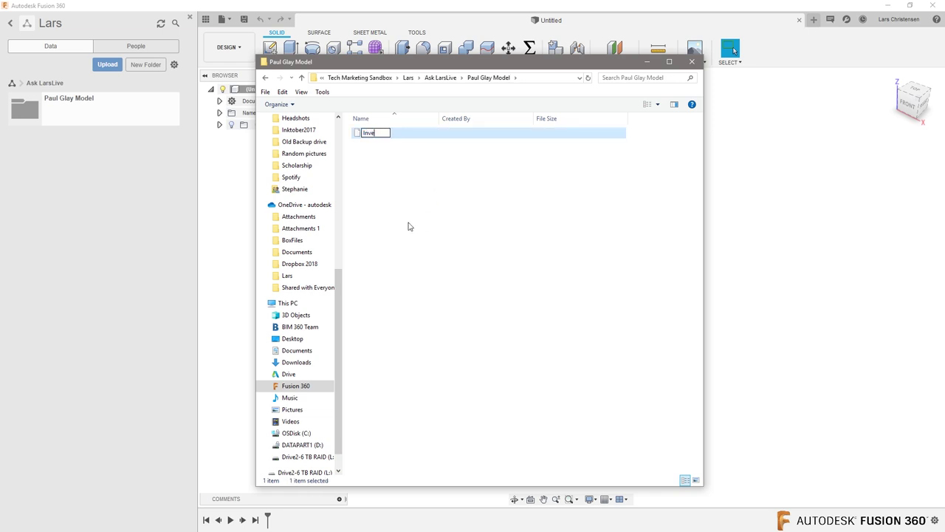
{"action": "type", "text": "ntor"}
{"action": "key", "text": "Return"}
Step: Create a second subfolder named Fusion 360 beside it
{"action": "right_click", "coordinate": [426, 212]}
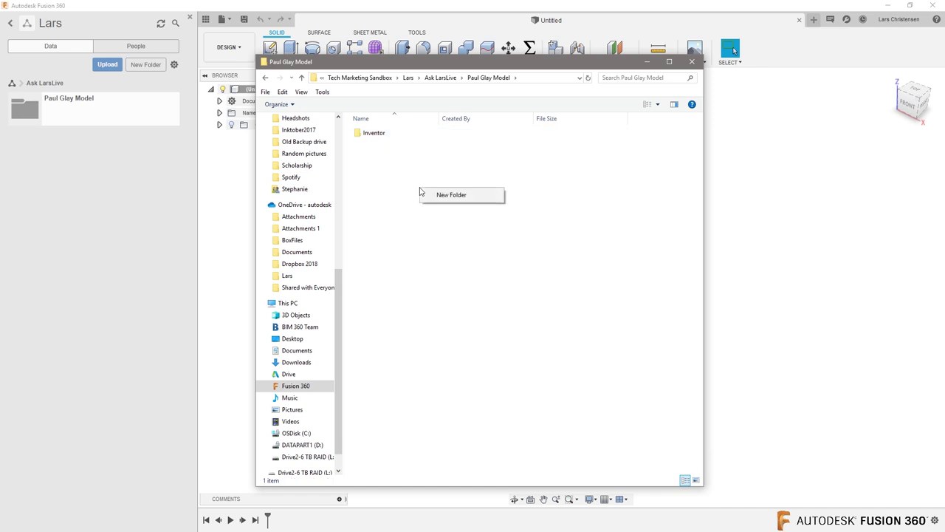
{"action": "left_click", "coordinate": [452, 198]}
{"action": "type", "text": "Fusion 360"}
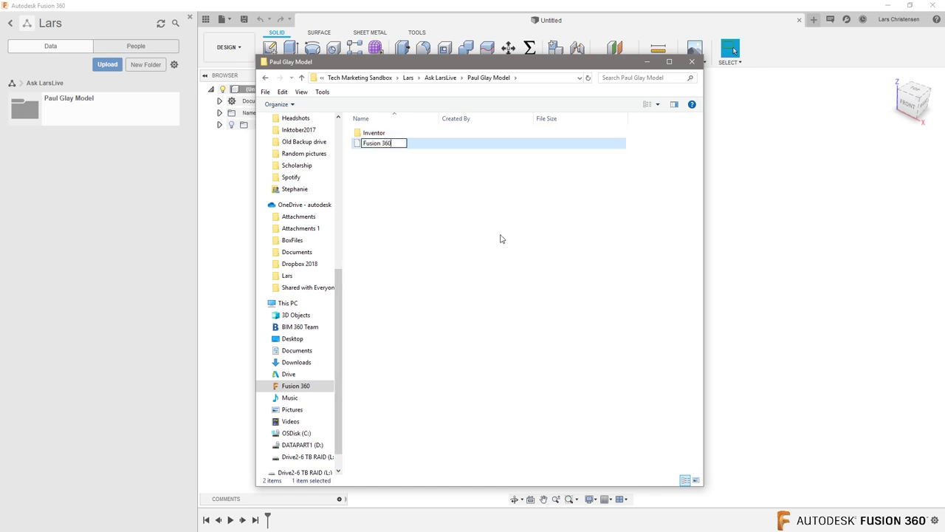
{"action": "key", "text": "Return"}
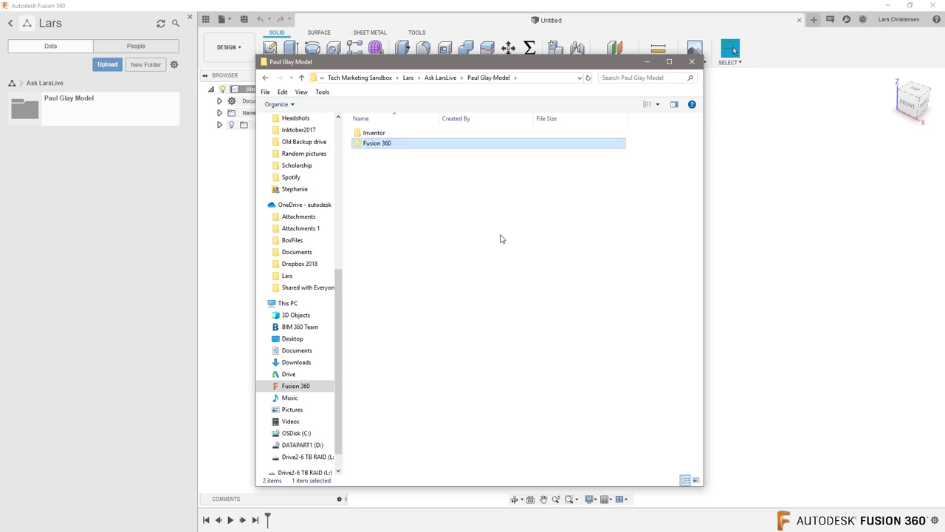
{"action": "left_click", "coordinate": [289, 388]}
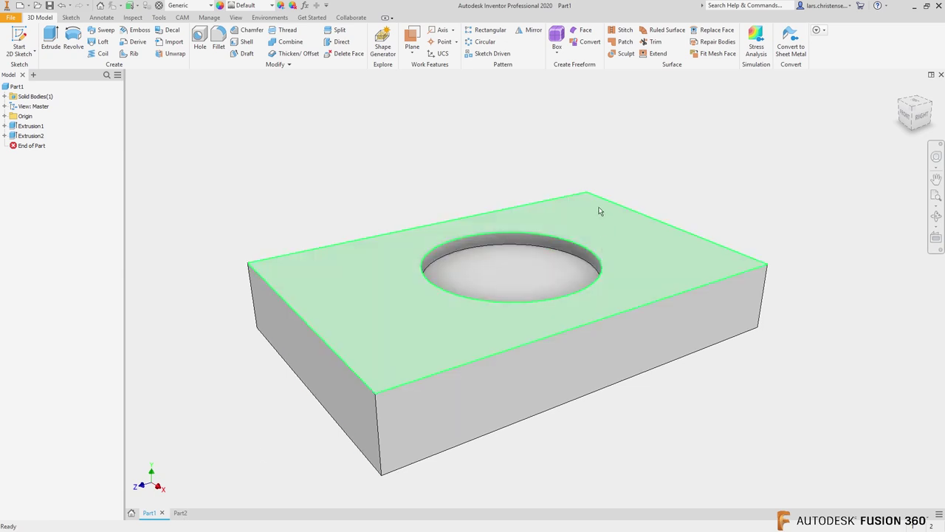
{"action": "mouse_move", "coordinate": [614, 225]}
{"action": "left_click", "coordinate": [181, 512]}
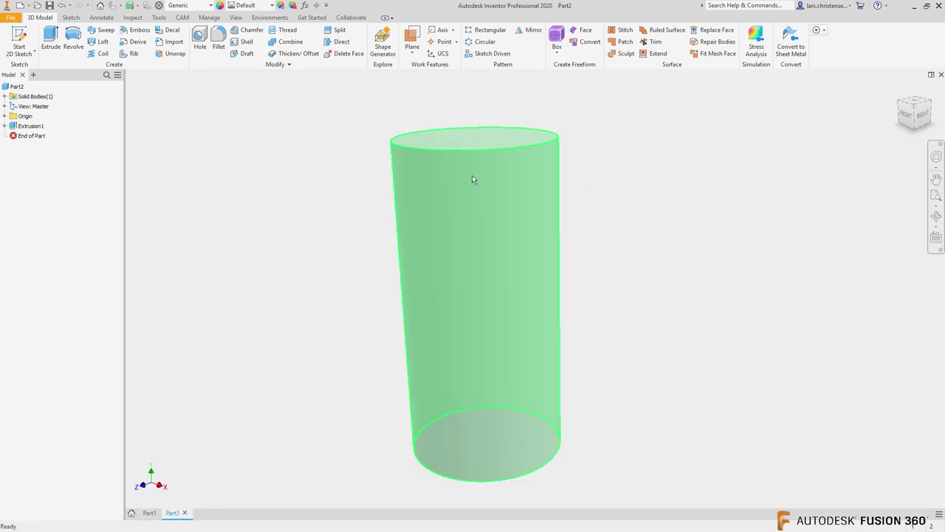
{"action": "left_click", "coordinate": [149, 513]}
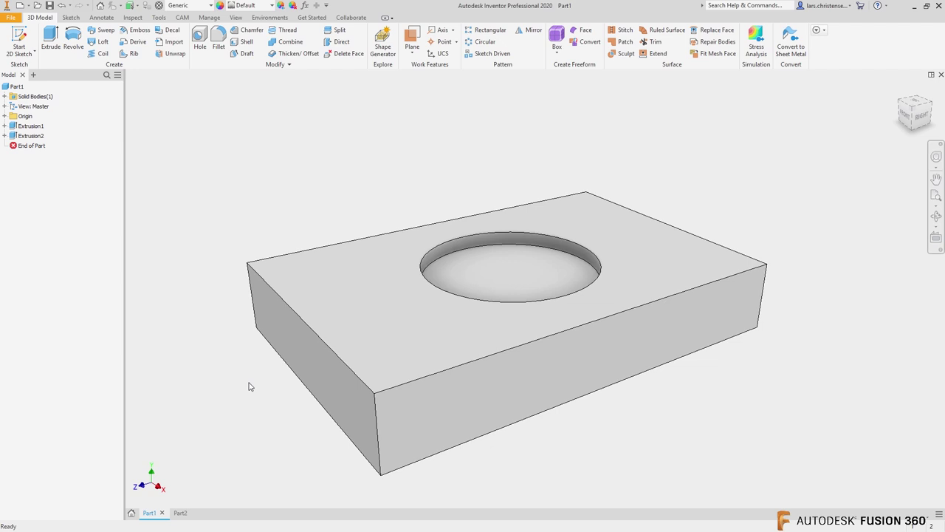
{"action": "left_click", "coordinate": [182, 17]}
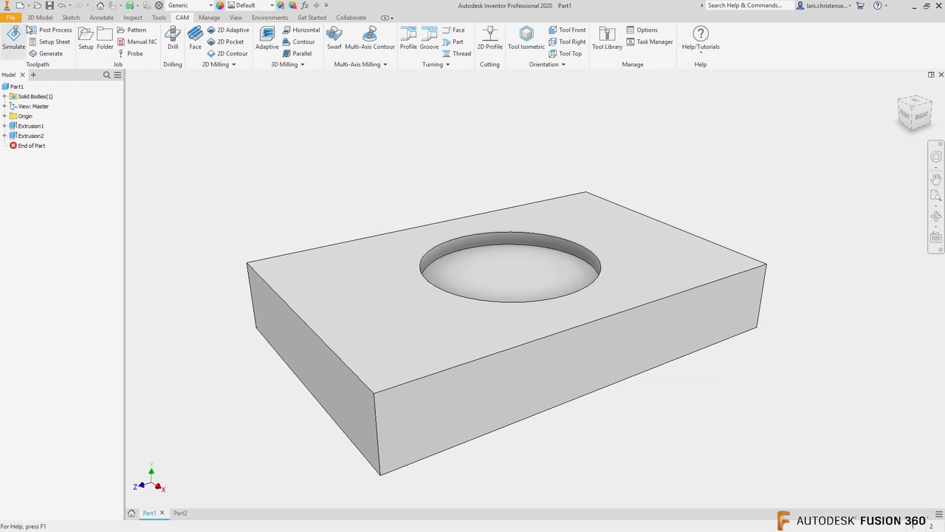
{"action": "left_click", "coordinate": [39, 17]}
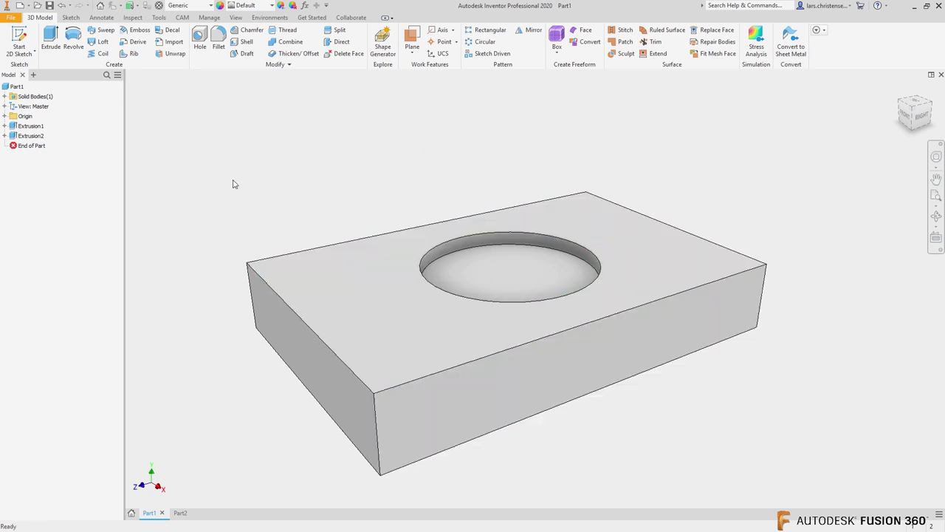
{"action": "left_click", "coordinate": [50, 7]}
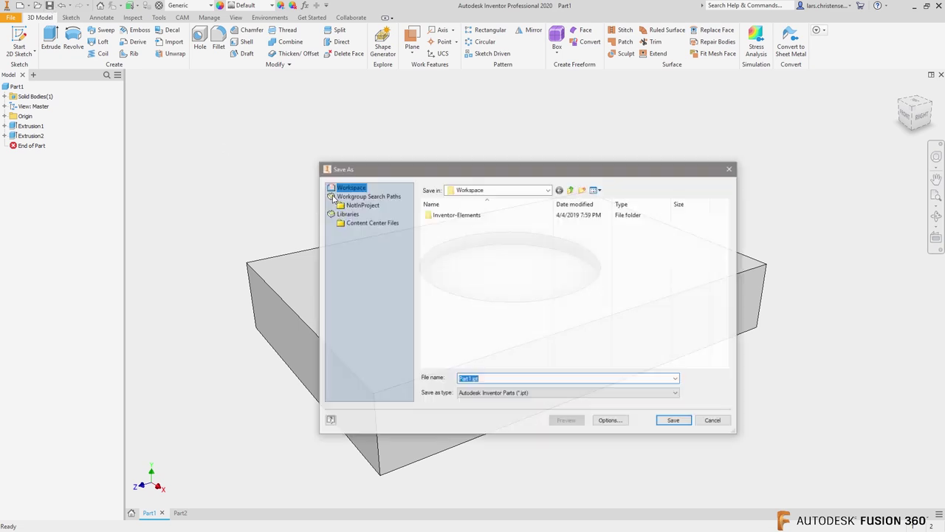
Step: Point the plate's save location to the model project's Inventor folder on the Fusion 360 drive
{"action": "left_click", "coordinate": [535, 189]}
{"action": "scroll", "coordinate": [551, 252], "scroll_direction": "up", "scroll_amount": 1}
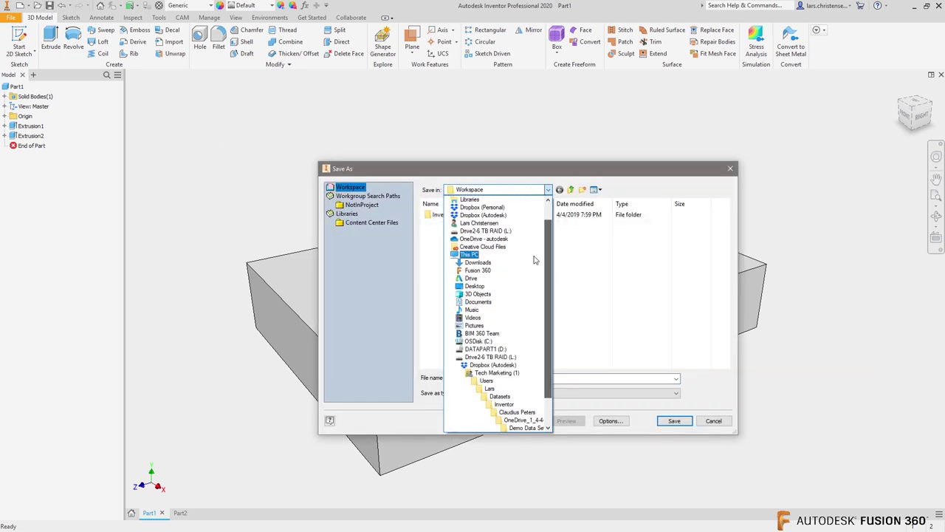
{"action": "left_click", "coordinate": [480, 270]}
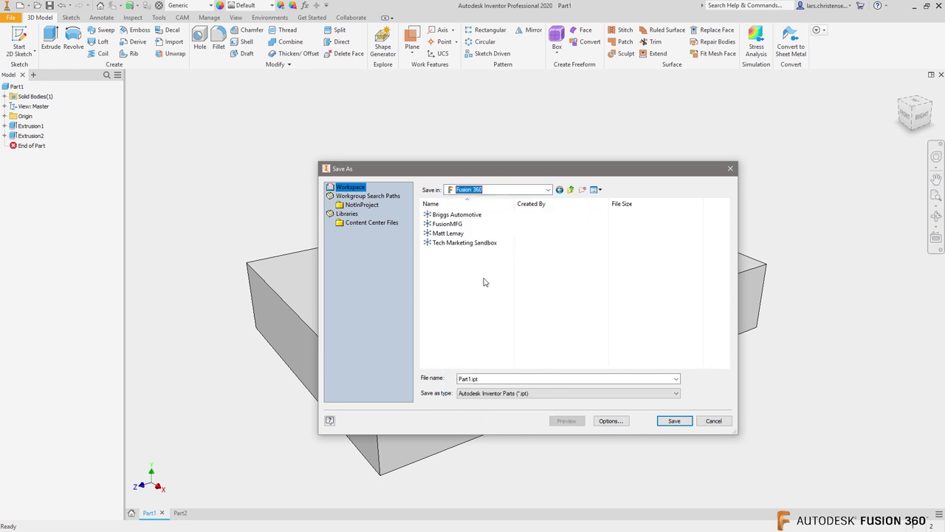
{"action": "left_click", "coordinate": [452, 247]}
{"action": "double_click", "coordinate": [451, 246]}
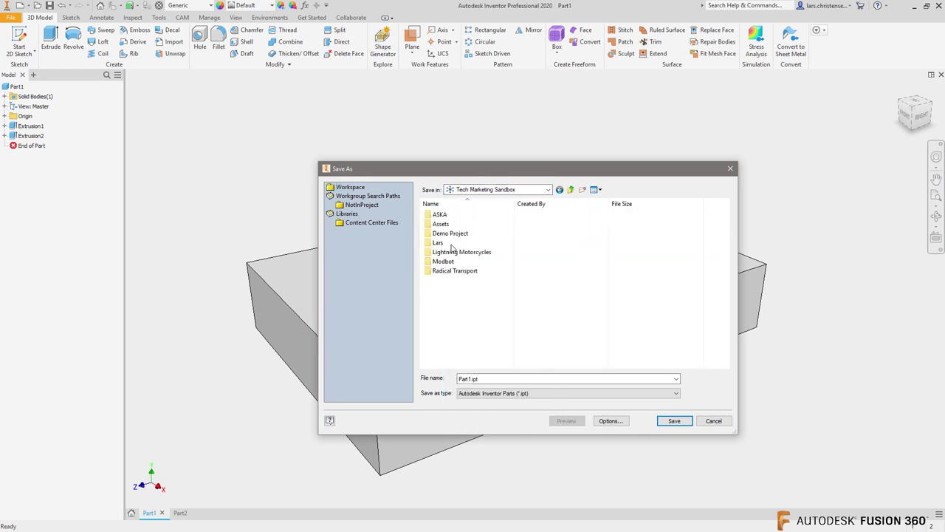
{"action": "left_click", "coordinate": [441, 245]}
{"action": "double_click", "coordinate": [441, 246]}
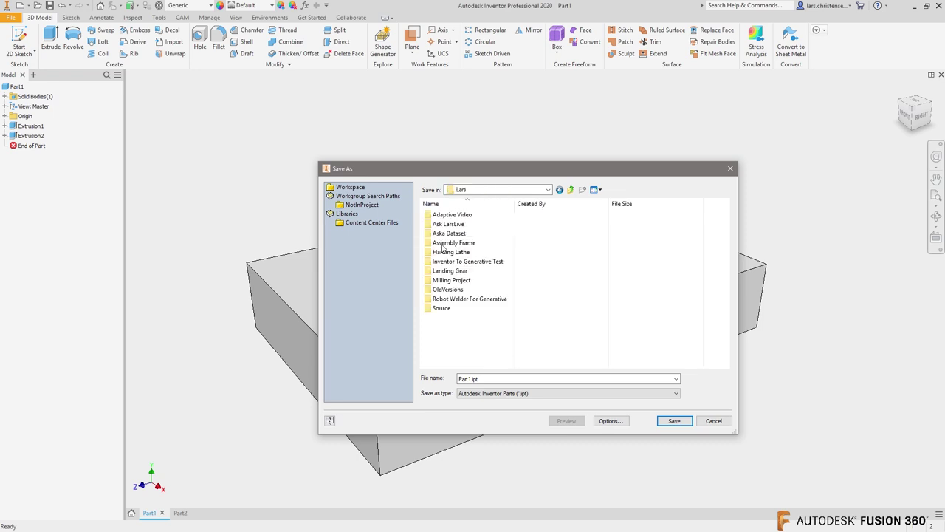
{"action": "double_click", "coordinate": [469, 234]}
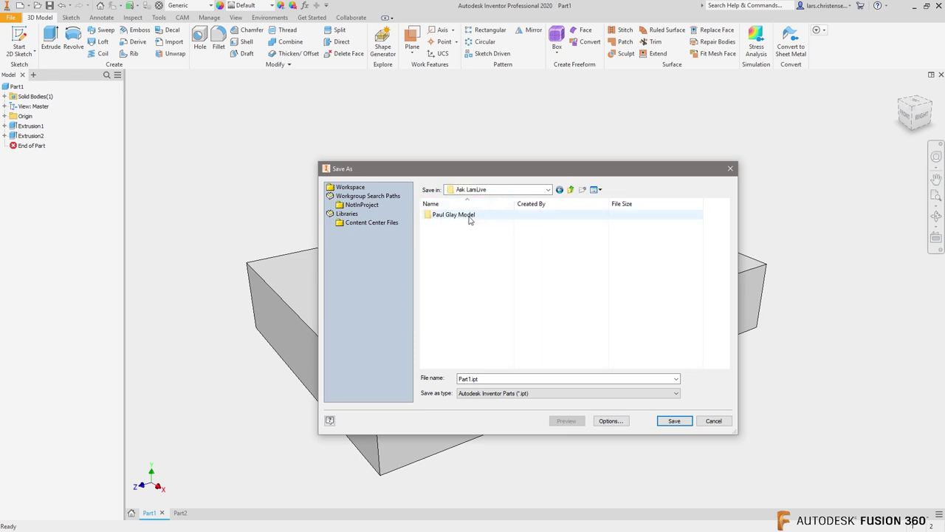
{"action": "double_click", "coordinate": [476, 218]}
{"action": "double_click", "coordinate": [443, 224]}
Step: Save the plate as Model BAse.ipt, accepting the outside-project warning
{"action": "left_click", "coordinate": [495, 378]}
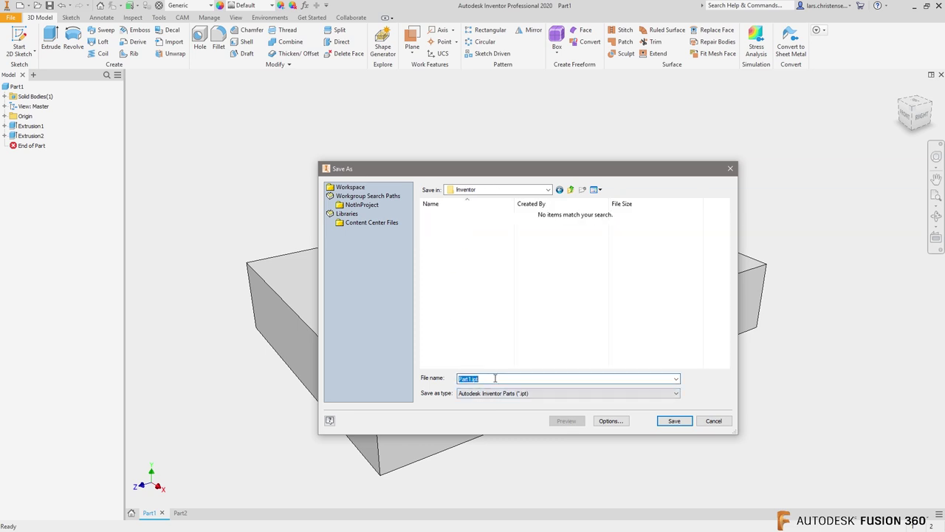
{"action": "type", "text": "Model BAse"}
{"action": "left_click", "coordinate": [674, 420]}
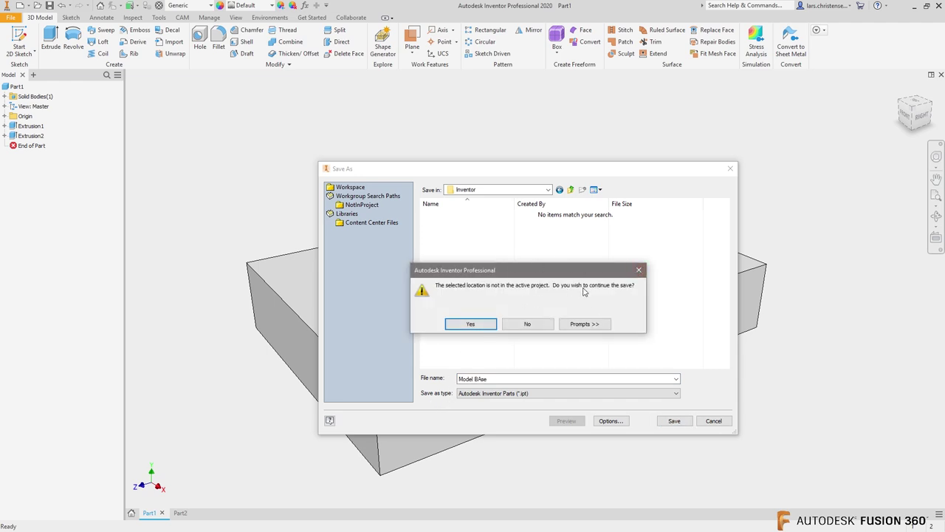
{"action": "left_click", "coordinate": [470, 325]}
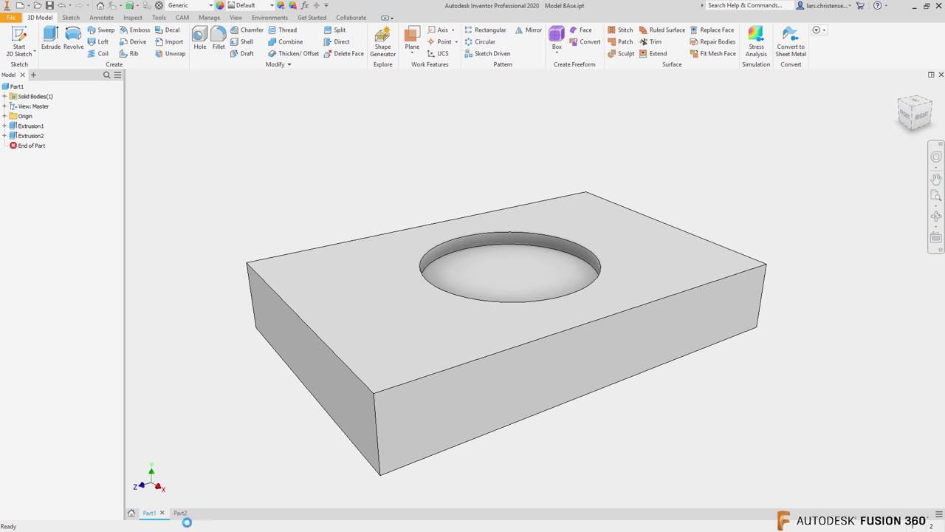
Step: Start saving the Part2 cylinder into the same Inventor folder on the Fusion 360 drive
{"action": "left_click", "coordinate": [197, 512]}
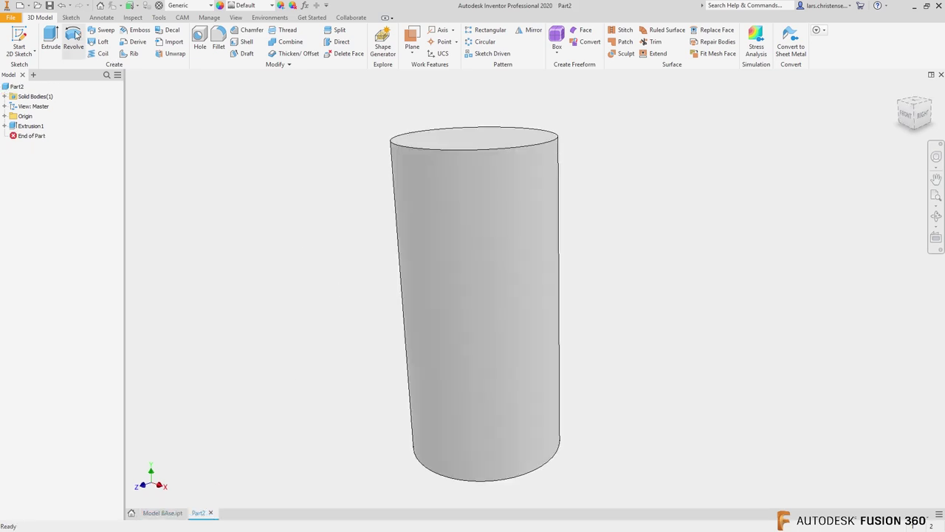
{"action": "left_click", "coordinate": [50, 6]}
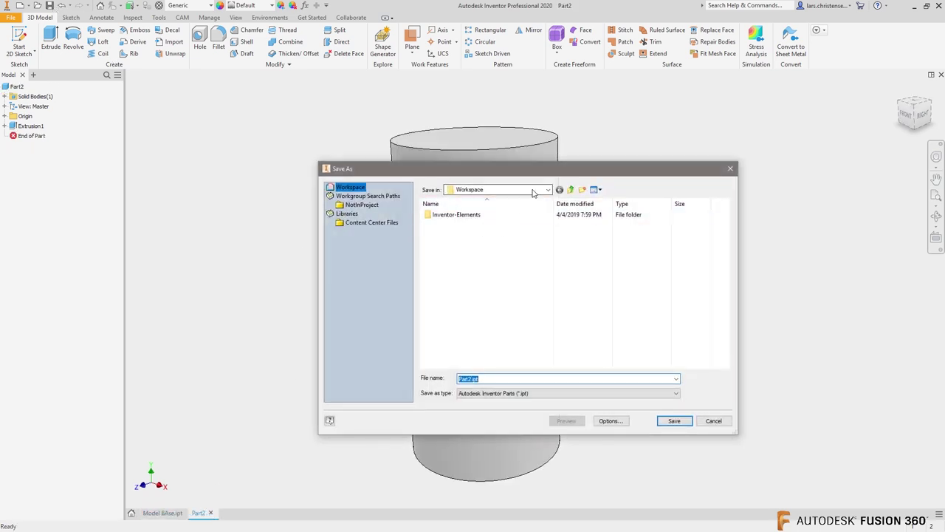
{"action": "left_click", "coordinate": [502, 190]}
{"action": "left_click", "coordinate": [480, 244]}
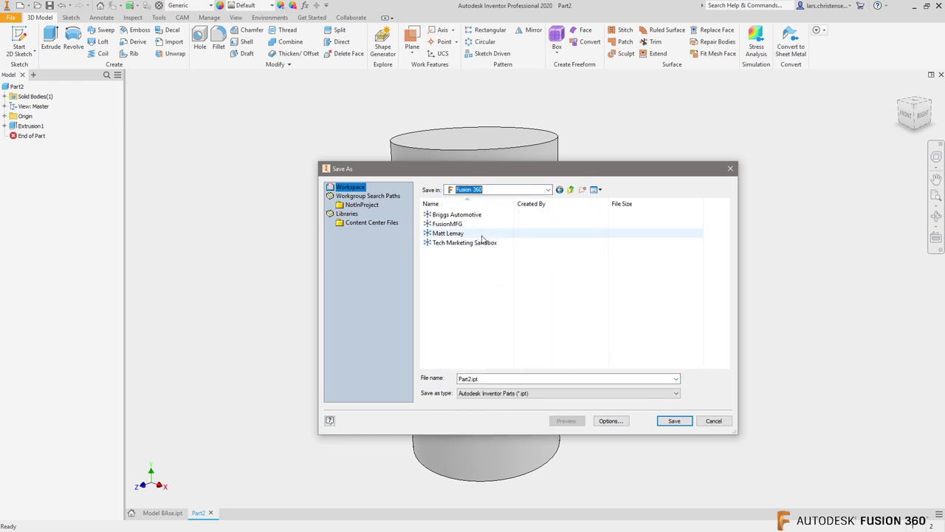
{"action": "double_click", "coordinate": [458, 244]}
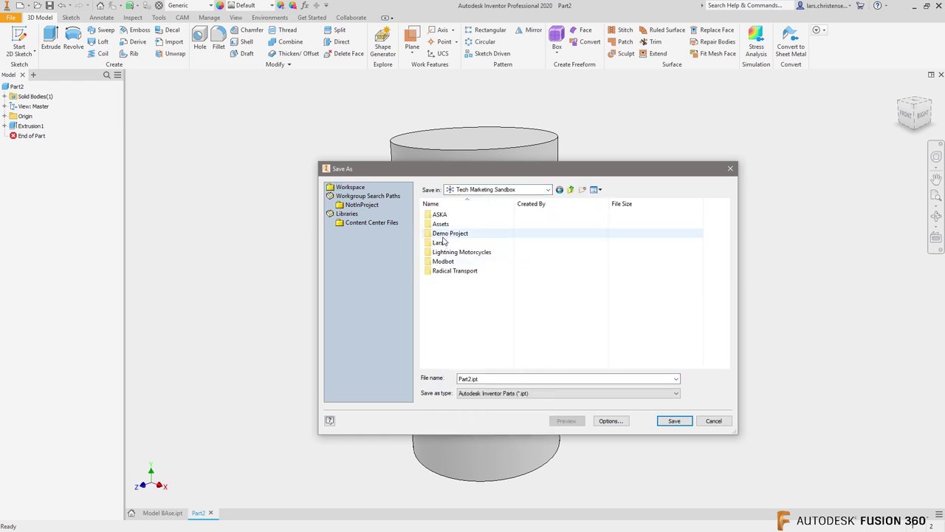
{"action": "double_click", "coordinate": [447, 242]}
{"action": "double_click", "coordinate": [449, 224]}
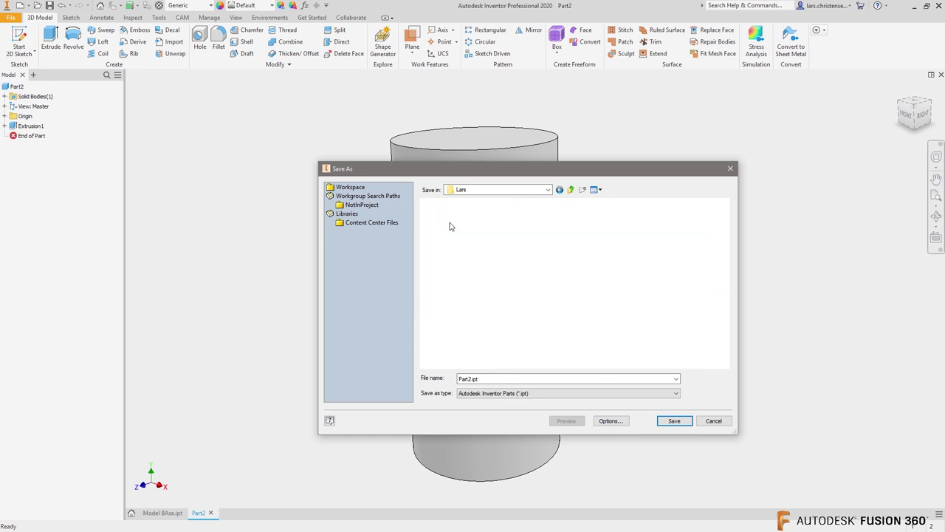
{"action": "double_click", "coordinate": [448, 215]}
{"action": "double_click", "coordinate": [445, 223]}
Step: Save the cylinder as Round.ipt, confirm the warning, and minimize Inventor
{"action": "double_click", "coordinate": [498, 378]}
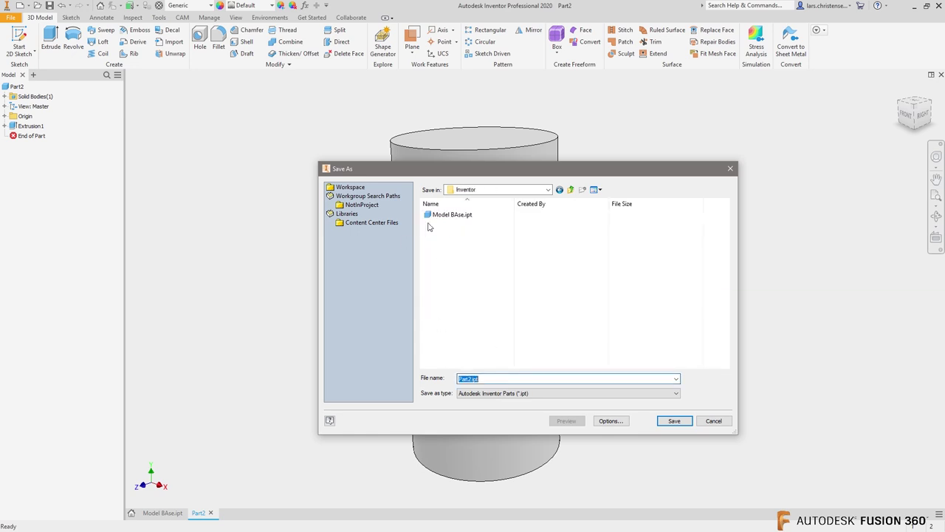
{"action": "type", "text": "Round"}
{"action": "left_click", "coordinate": [683, 422]}
{"action": "left_click", "coordinate": [471, 324]}
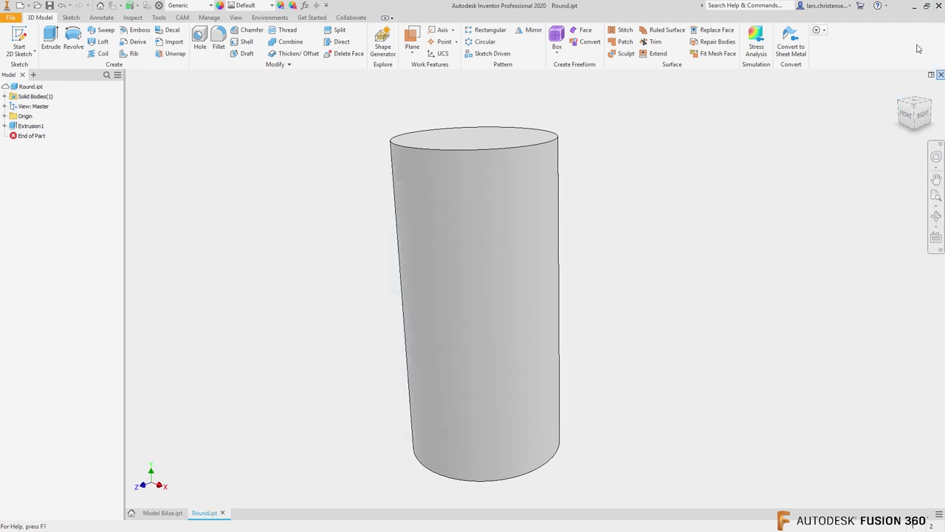
{"action": "left_click", "coordinate": [916, 9]}
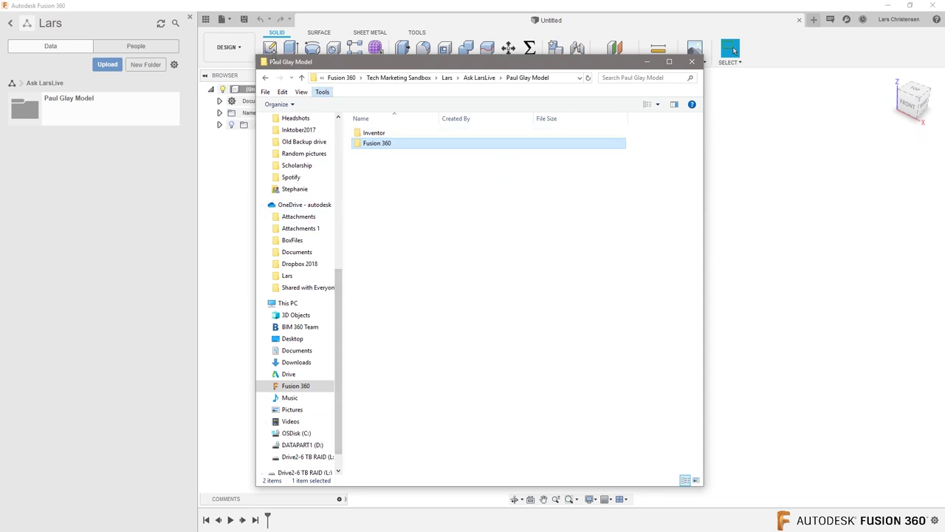
Step: Check the Inventor folder for Model BAse.ipt and Round.ipt, then minimize File Explorer
{"action": "double_click", "coordinate": [374, 133]}
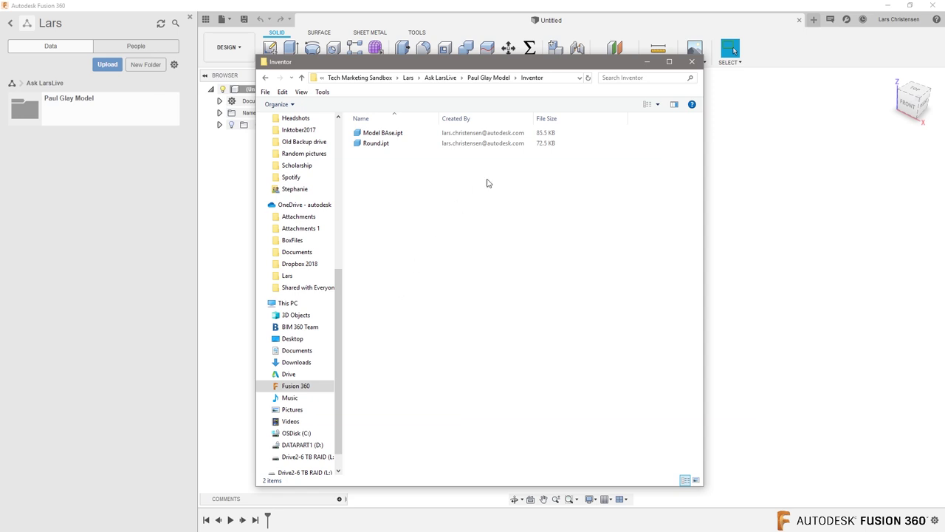
{"action": "left_click", "coordinate": [648, 63]}
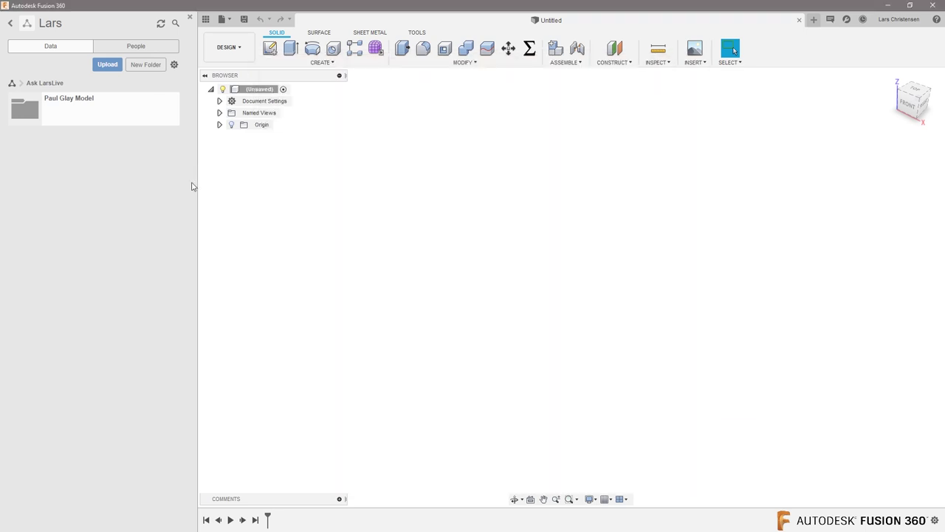
Step: Open Model BAse.ipt from the model project's Inventor folder in the Data panel
{"action": "double_click", "coordinate": [40, 117]}
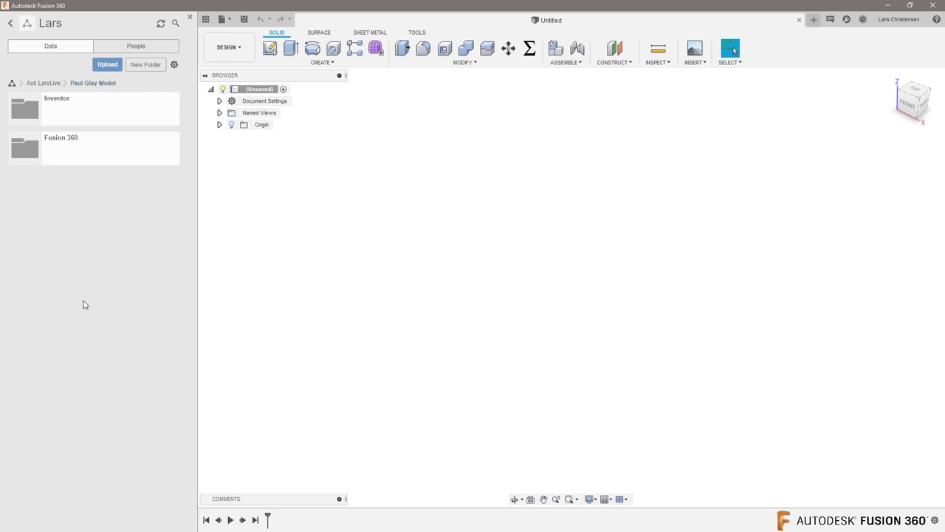
{"action": "double_click", "coordinate": [79, 119]}
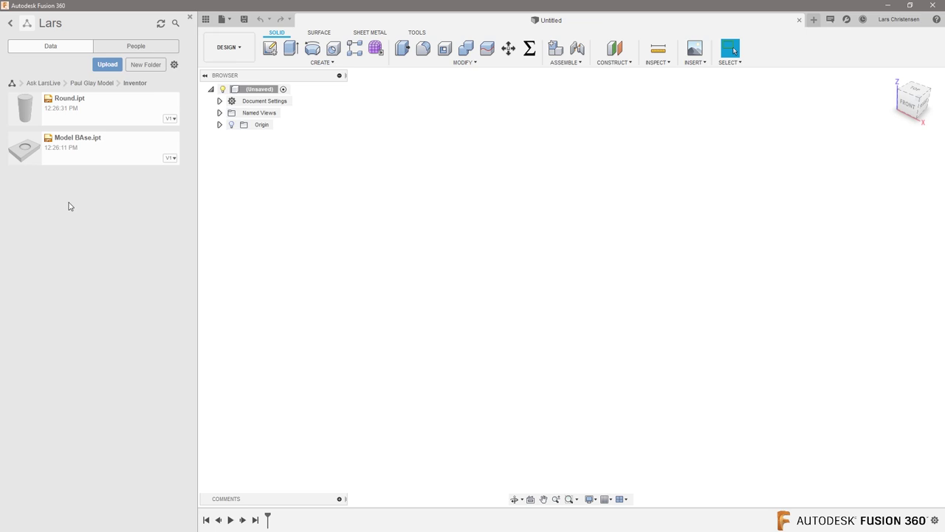
{"action": "left_click", "coordinate": [72, 149]}
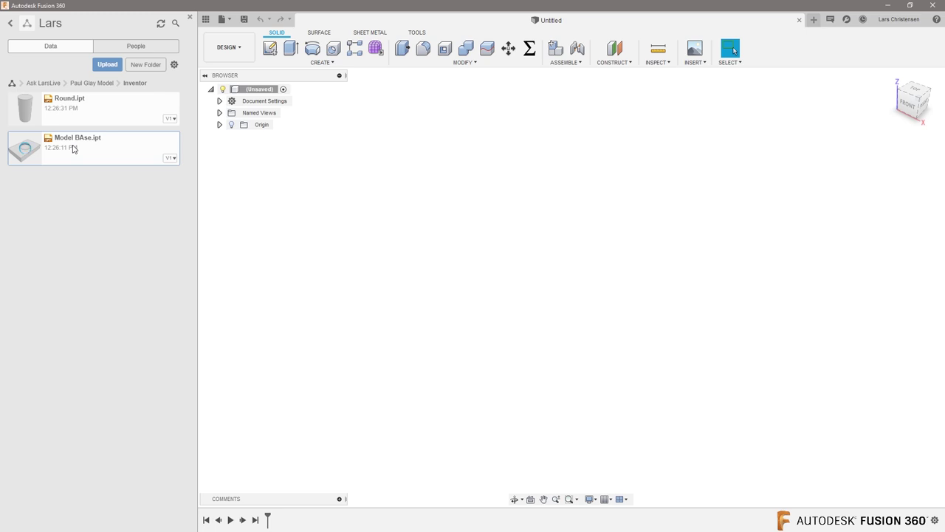
{"action": "double_click", "coordinate": [73, 148]}
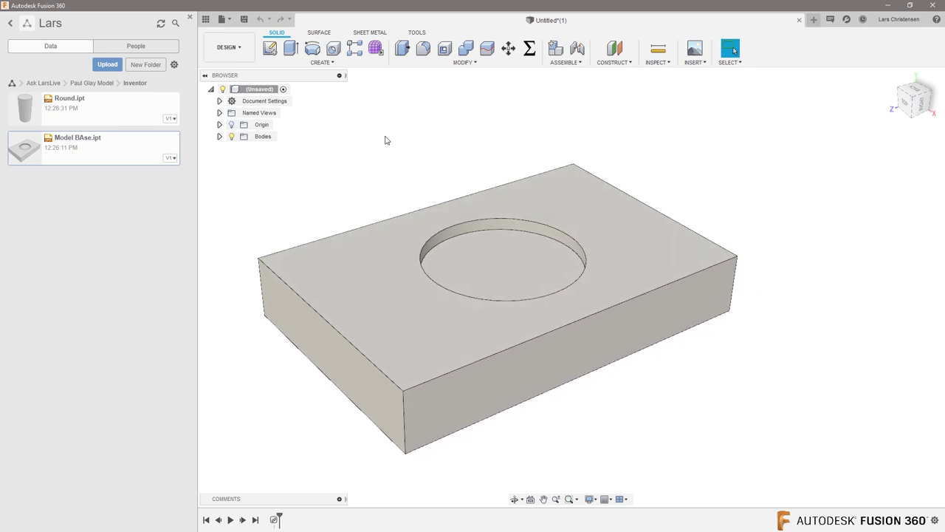
{"action": "left_click", "coordinate": [228, 47]}
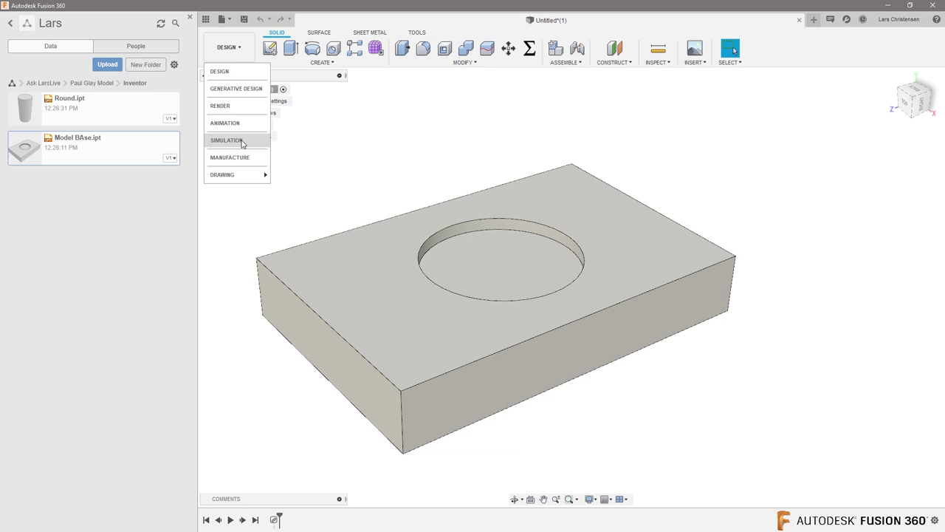
Step: In Manufacture, create a setup oriented with Z from the plate's top face
{"action": "left_click", "coordinate": [238, 156]}
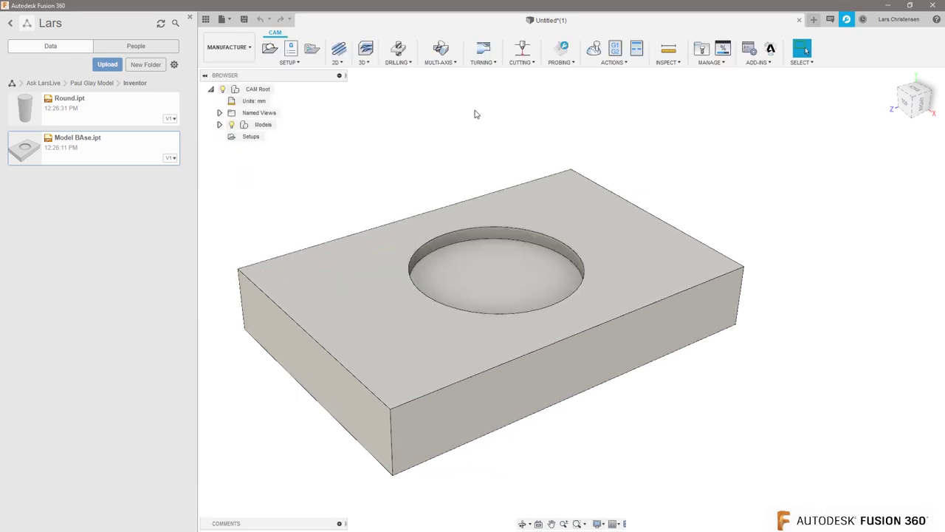
{"action": "left_click", "coordinate": [270, 48]}
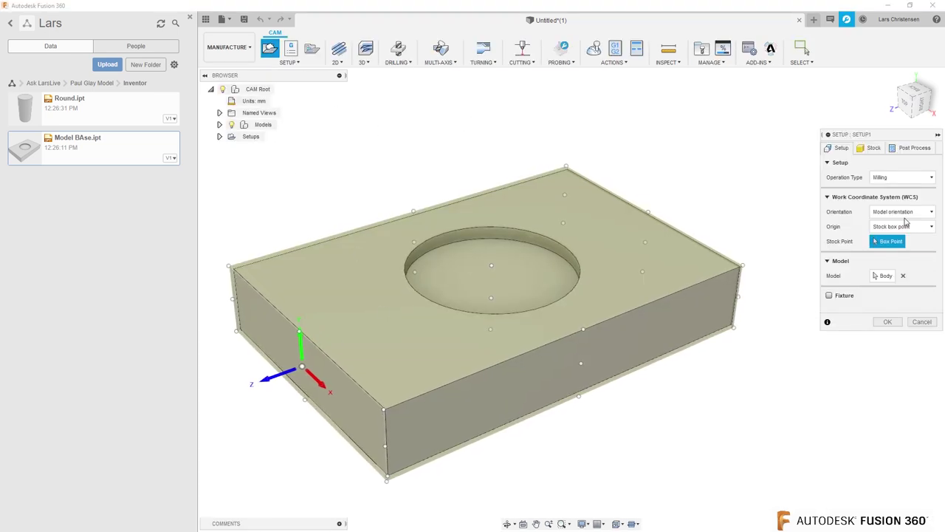
{"action": "left_click", "coordinate": [907, 212]}
{"action": "left_click", "coordinate": [897, 236]}
{"action": "left_click", "coordinate": [373, 272]}
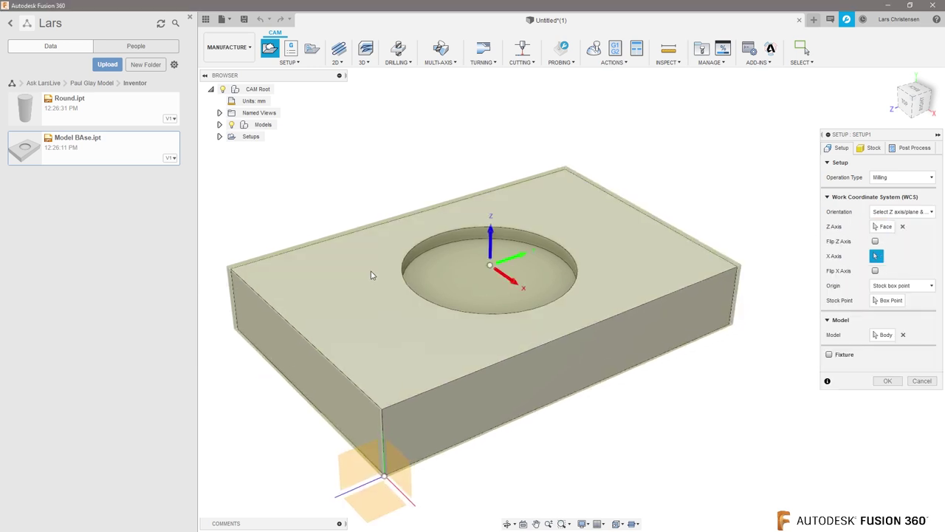
{"action": "left_click", "coordinate": [887, 380]}
Step: Add 2D Adaptive Clearing on the pocket edge using Tutorial - Inch tool #3 Ø1/2" flat
{"action": "left_click", "coordinate": [339, 63]}
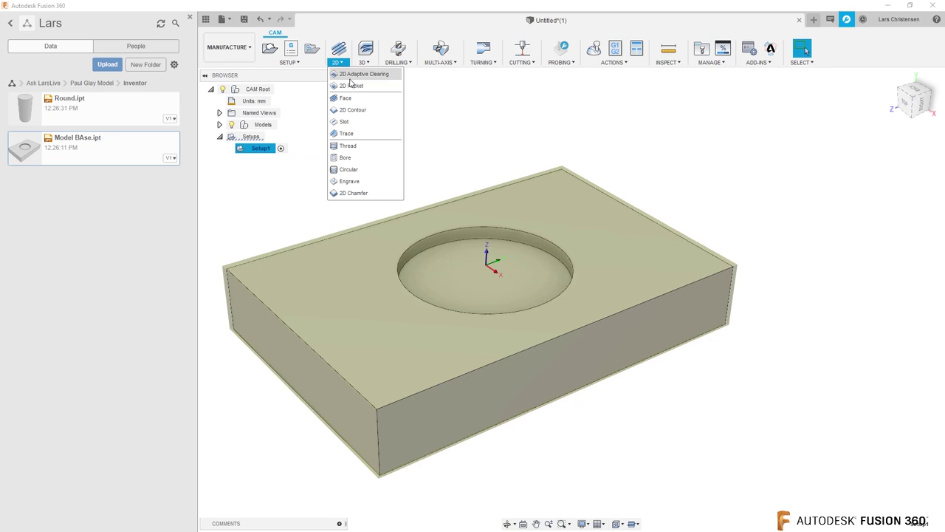
{"action": "left_click", "coordinate": [362, 74]}
{"action": "left_click", "coordinate": [455, 239]}
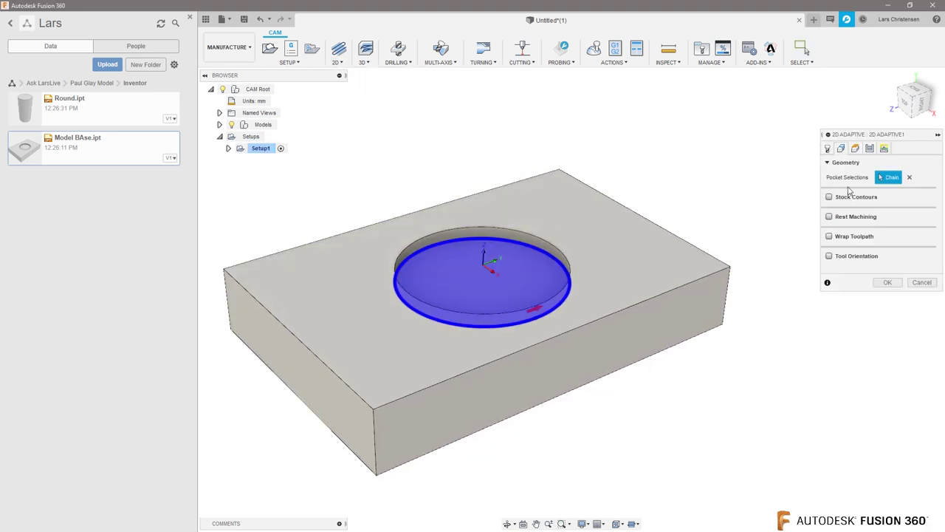
{"action": "left_click", "coordinate": [828, 147]}
{"action": "left_click", "coordinate": [891, 177]}
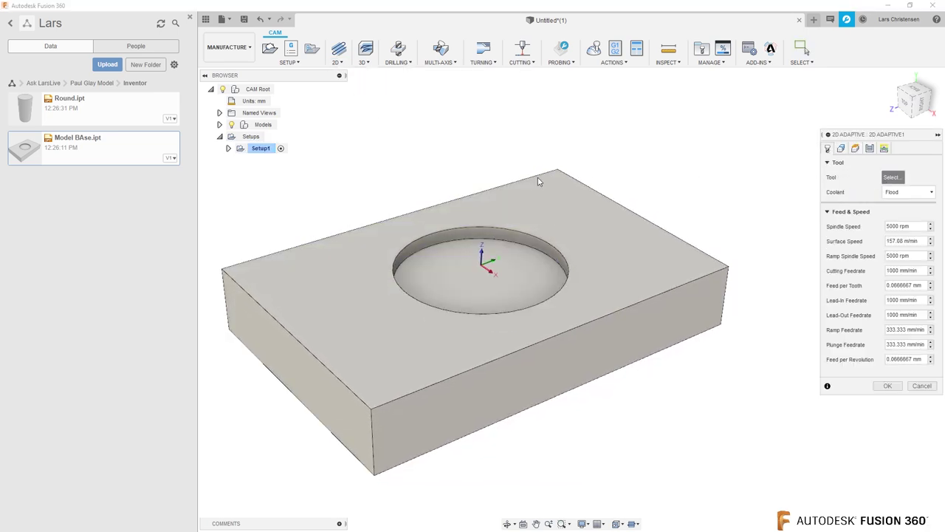
{"action": "left_click_drag", "start_coordinate": [234, 171], "coordinate": [203, 349]}
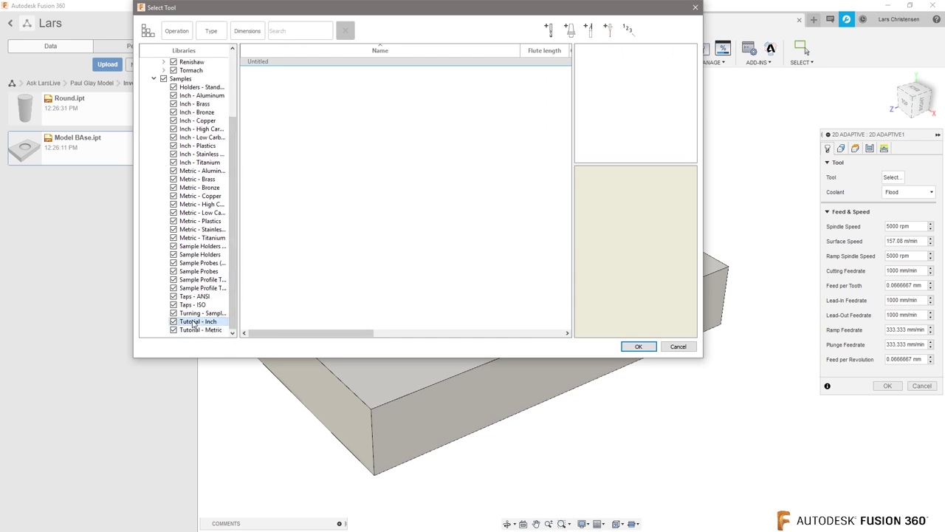
{"action": "left_click", "coordinate": [186, 321]}
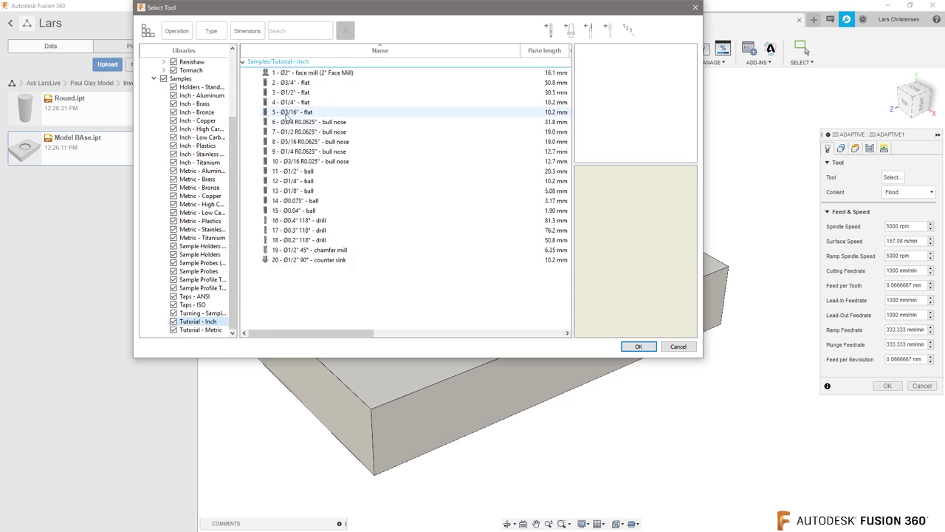
{"action": "left_click", "coordinate": [290, 93]}
{"action": "left_click", "coordinate": [639, 347]}
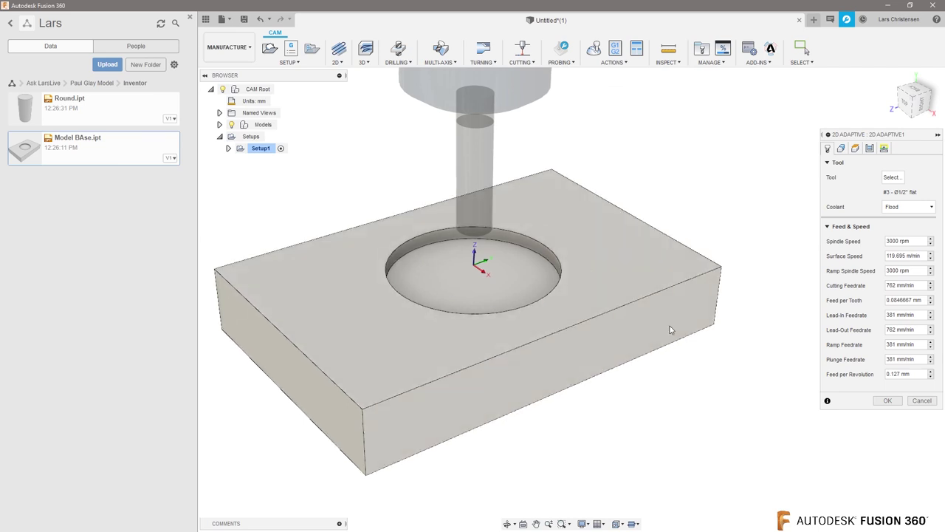
{"action": "left_click", "coordinate": [887, 401]}
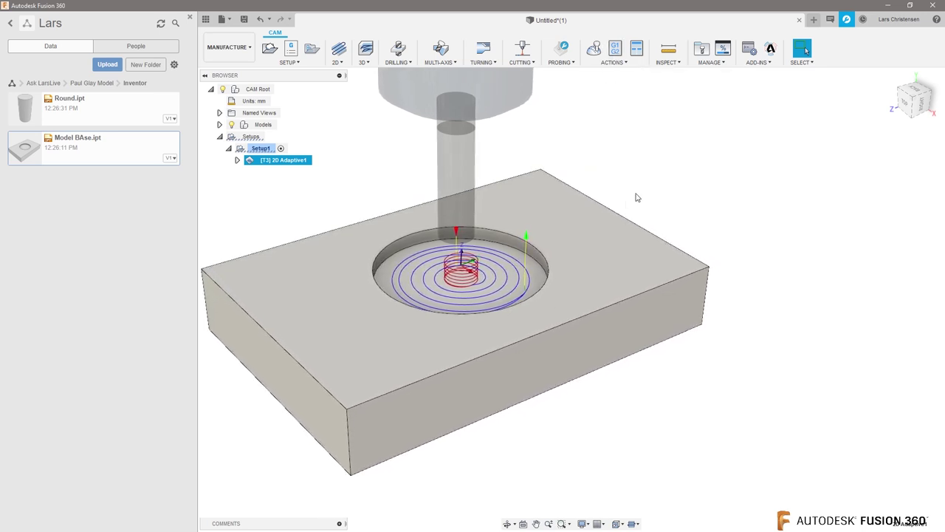
{"action": "left_click", "coordinate": [796, 260]}
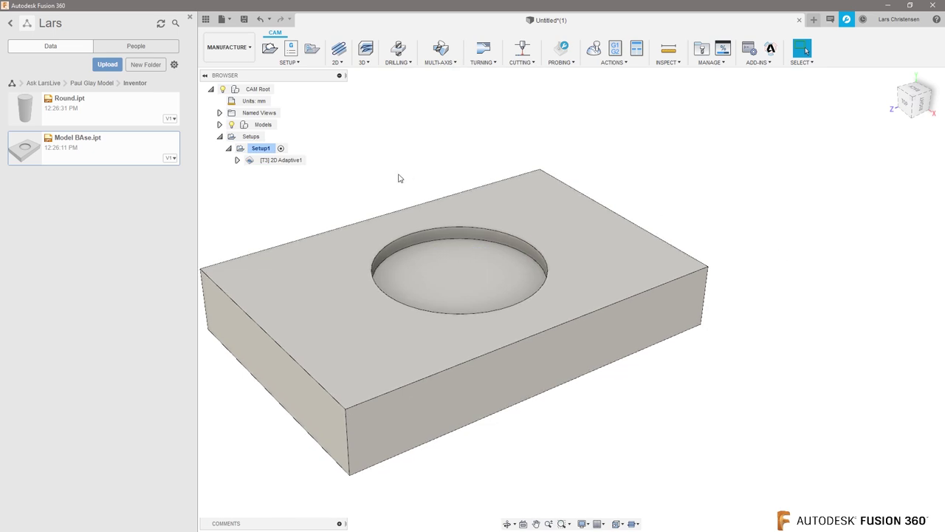
Step: Save the design as 'Fusion Model base' in the model folder's Fusion 360 subfolder
{"action": "left_click", "coordinate": [244, 20]}
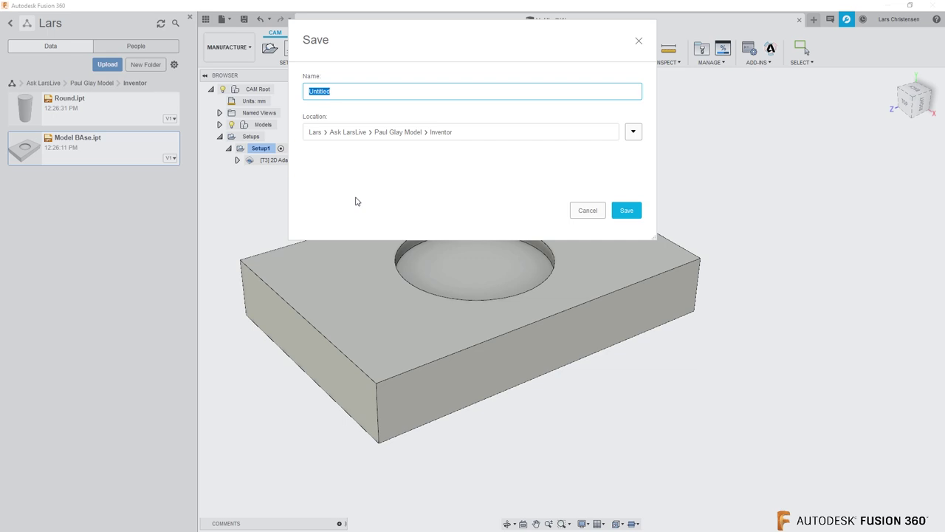
{"action": "type", "text": "Fusion Model base"}
{"action": "left_click", "coordinate": [634, 133]}
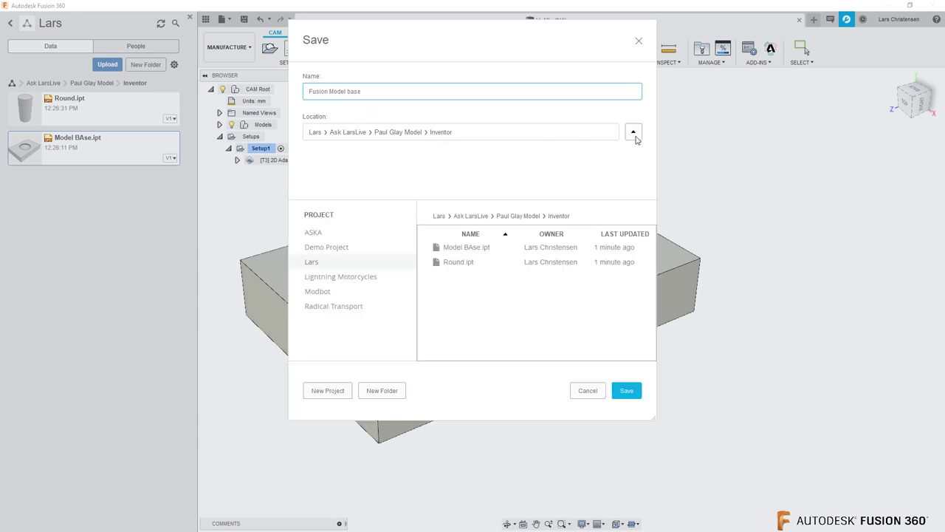
{"action": "left_click", "coordinate": [518, 217]}
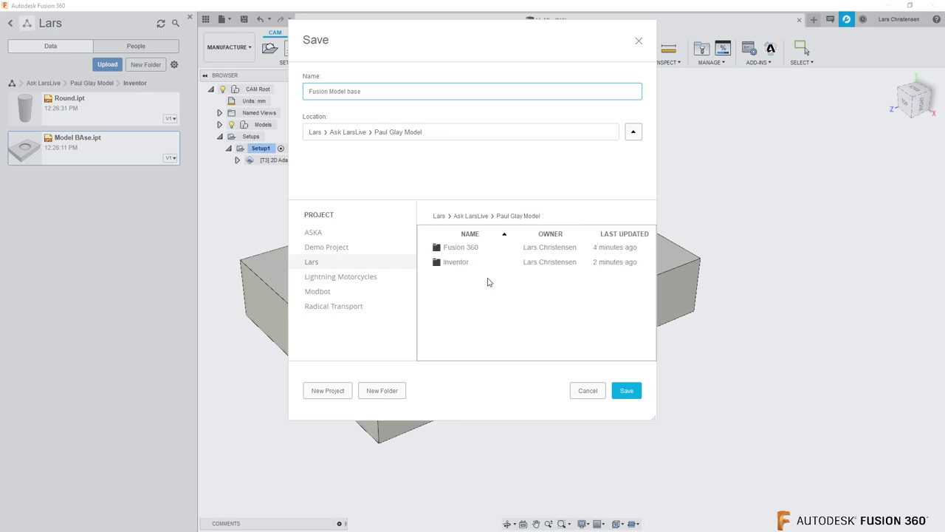
{"action": "double_click", "coordinate": [464, 251]}
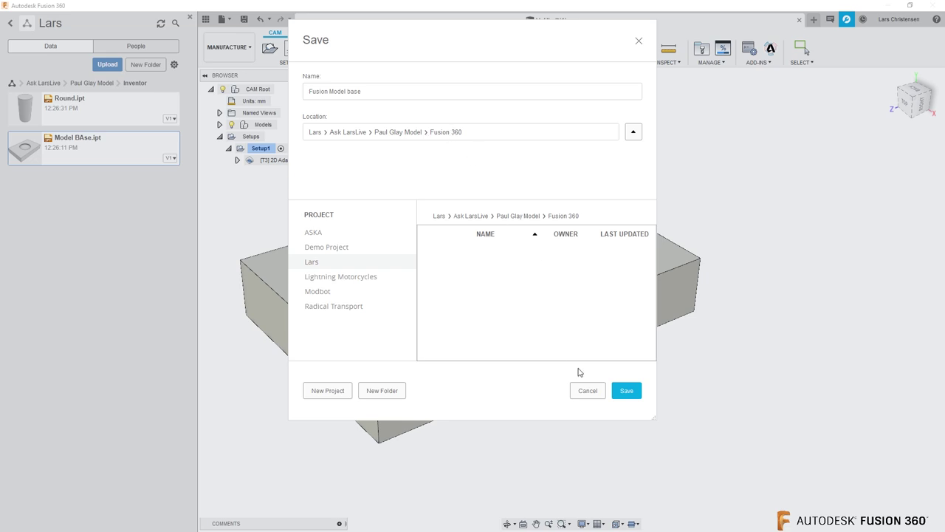
{"action": "left_click", "coordinate": [626, 389]}
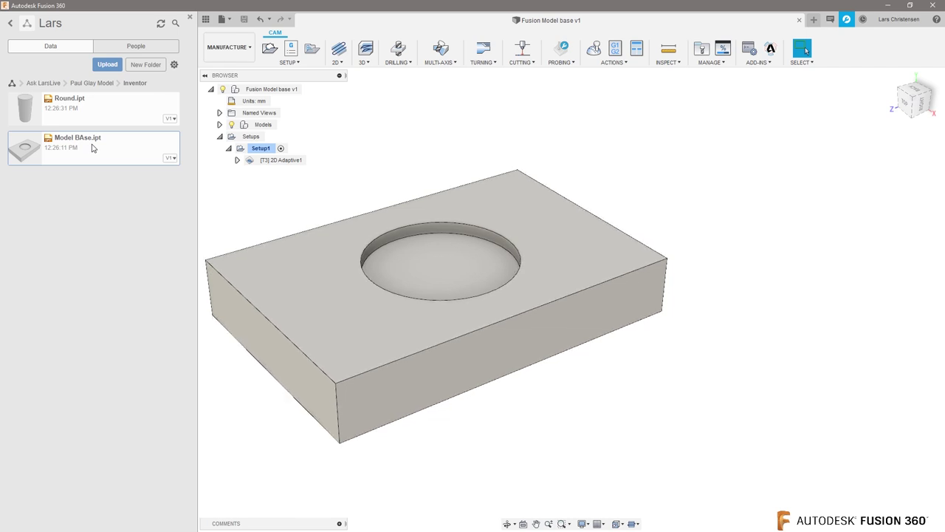
Step: Show Model BAse.ipt in Inventor, open the Fusion 360 folder in Fusion's data panel, then return to Explorer
{"action": "key", "text": "alt+Tab"}
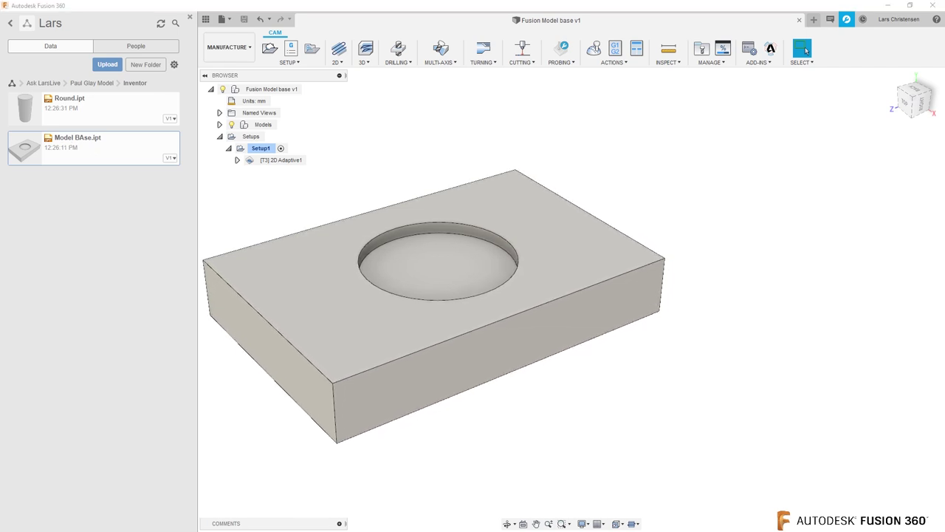
{"action": "left_click", "coordinate": [172, 513]}
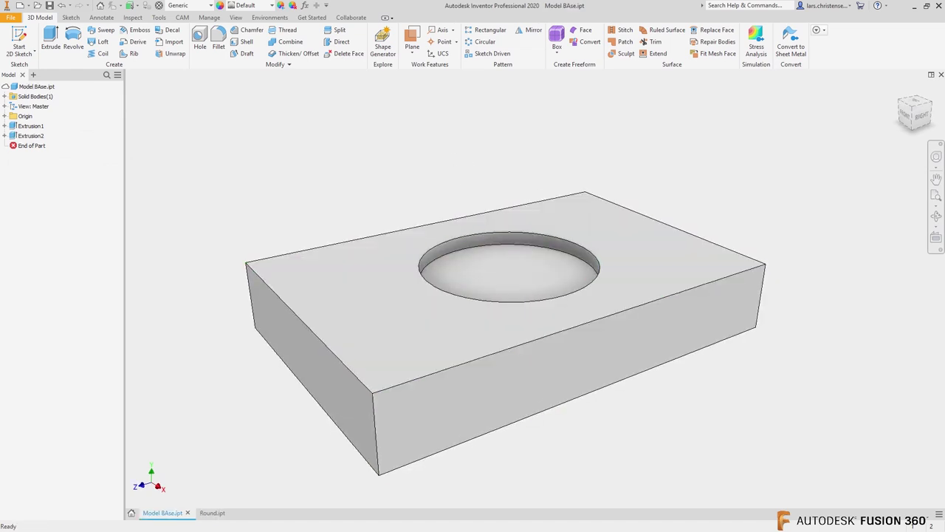
{"action": "key", "text": "alt+Tab"}
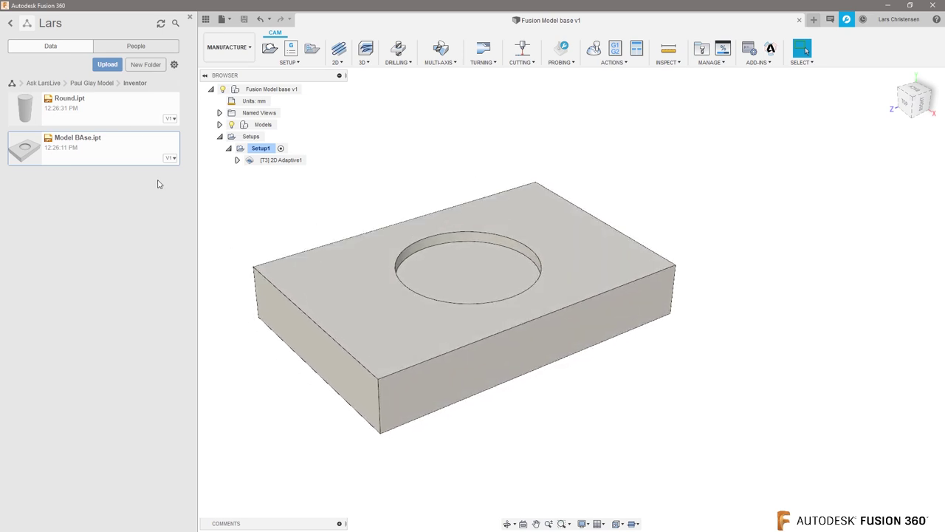
{"action": "left_click", "coordinate": [95, 83]}
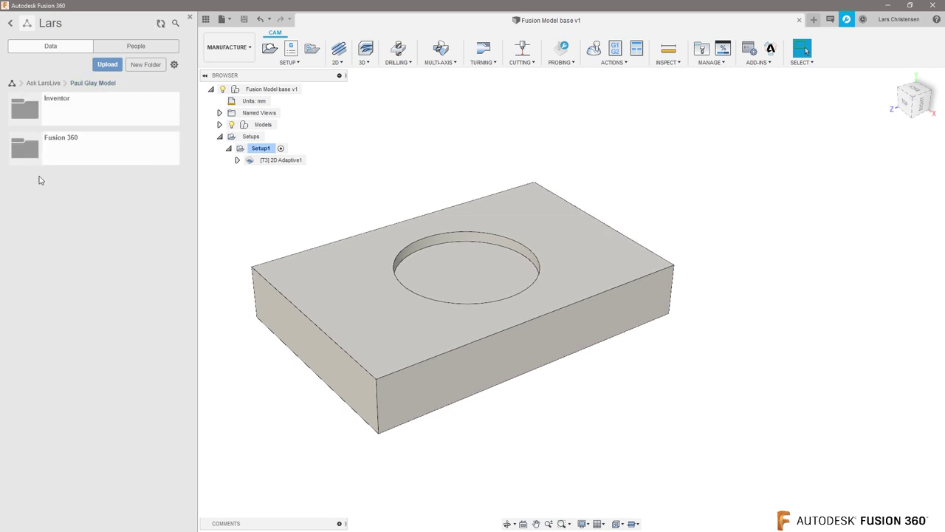
{"action": "left_click", "coordinate": [68, 147]}
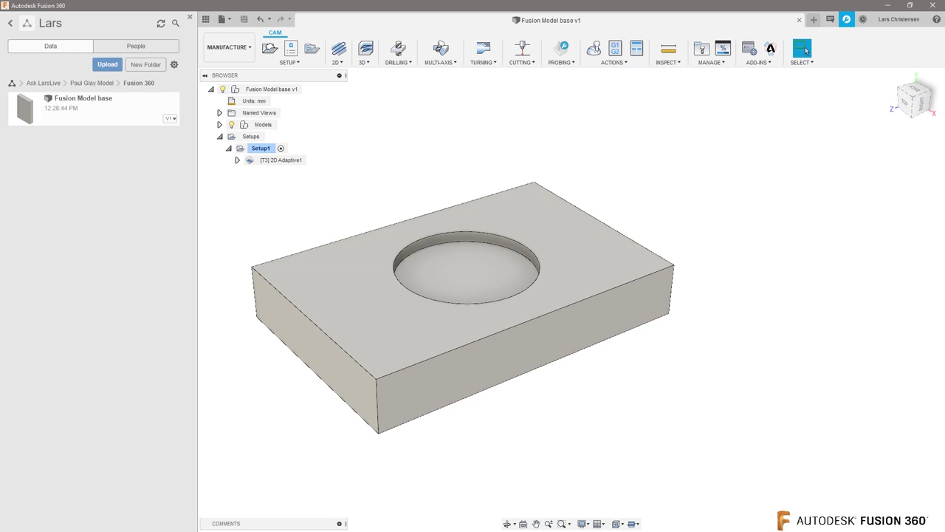
{"action": "key", "text": "alt+Tab"}
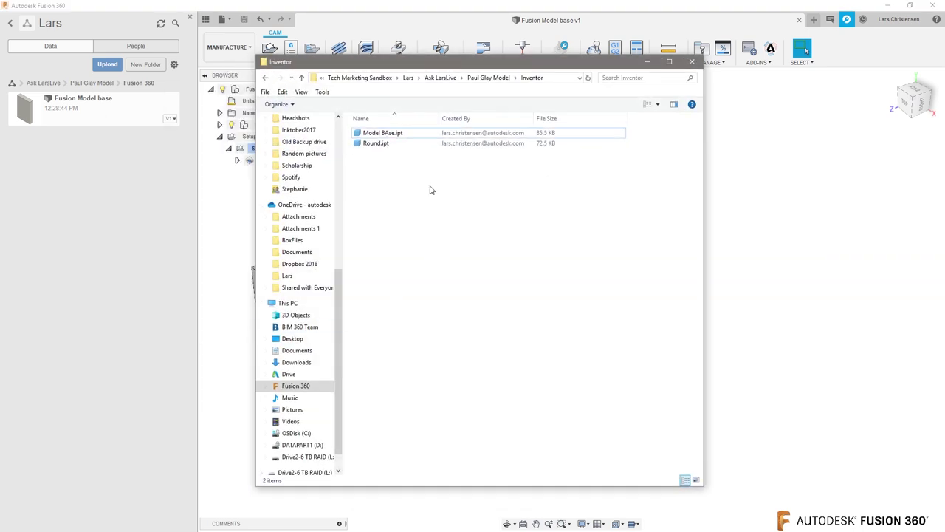
Step: Move up out of the current folder and browse to the Fusion 360 drive in Explorer
{"action": "left_click", "coordinate": [488, 78]}
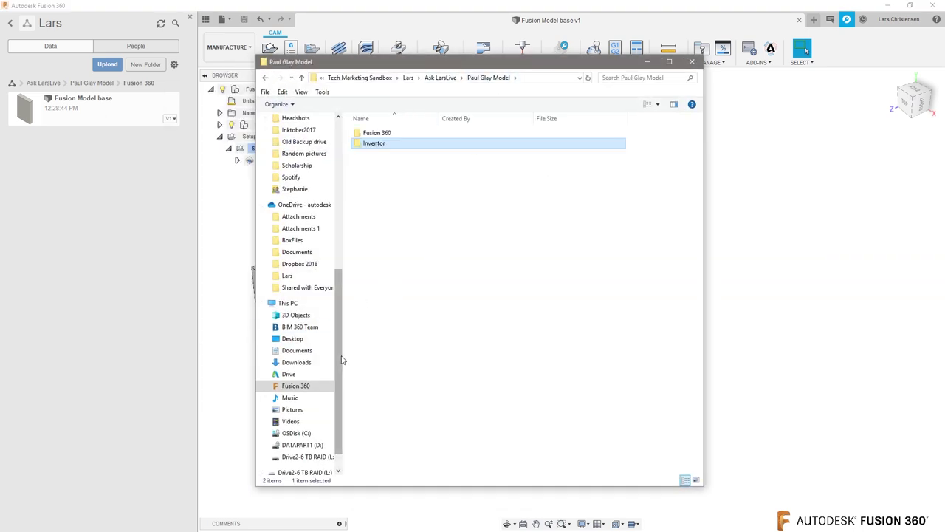
{"action": "scroll", "coordinate": [313, 231], "scroll_direction": "up", "scroll_amount": 8}
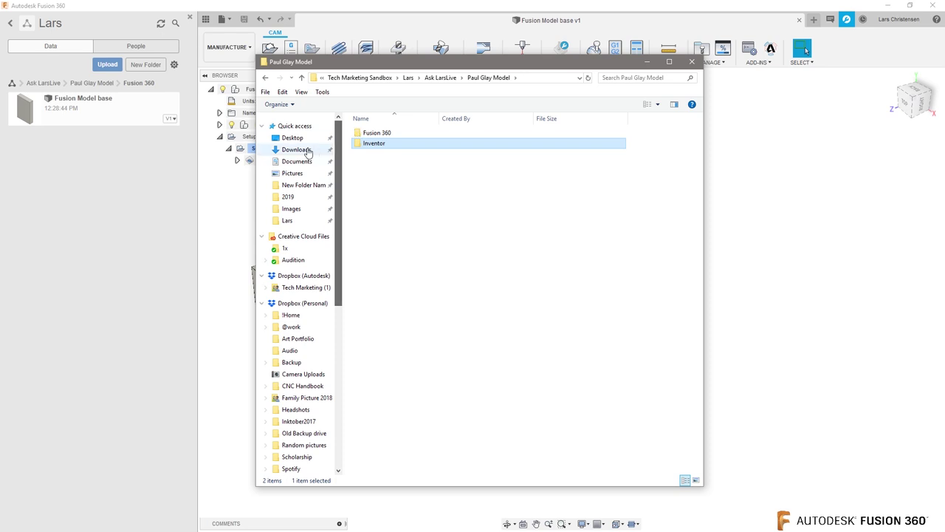
{"action": "left_click", "coordinate": [296, 149]}
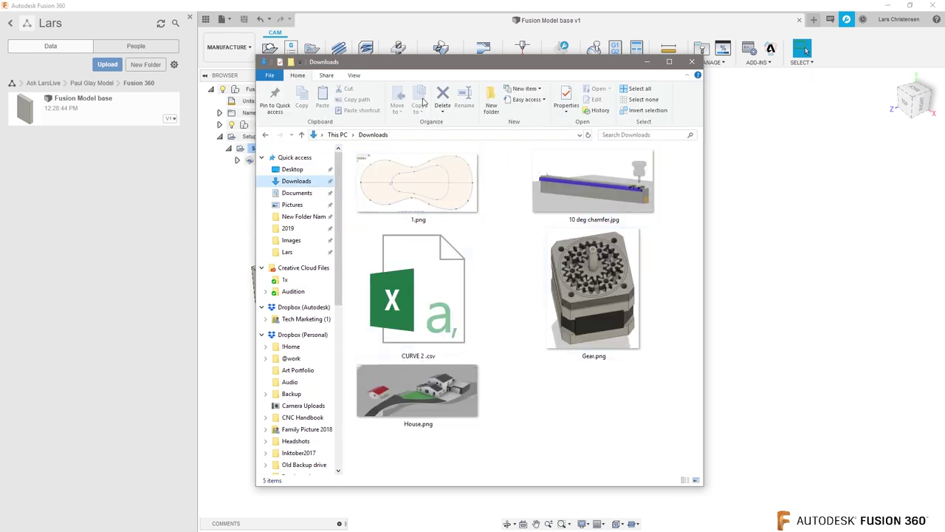
{"action": "left_click_drag", "start_coordinate": [340, 192], "coordinate": [344, 349]}
{"action": "left_click", "coordinate": [292, 372]}
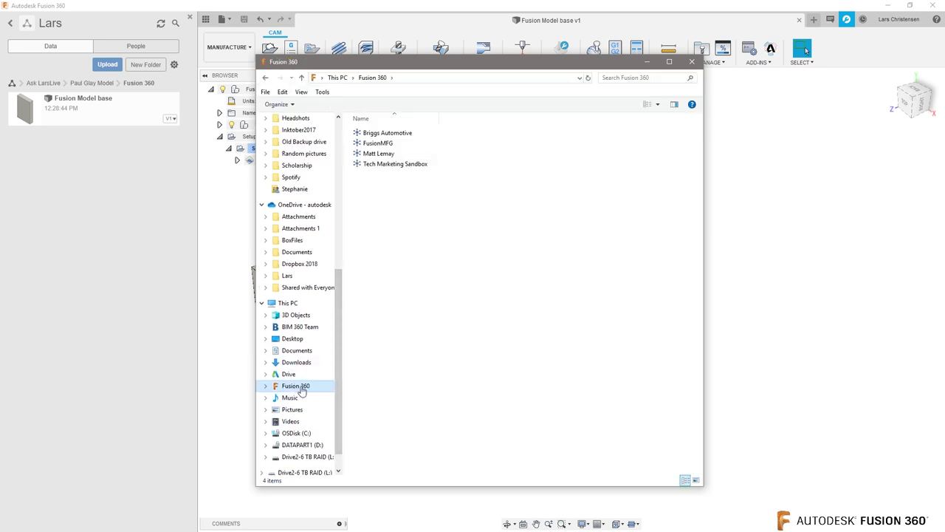
Step: Drill through Tech Marketing Sandbox to the project's Fusion 360 folder showing Fusion Model base, then close Explorer
{"action": "left_click", "coordinate": [389, 166]}
{"action": "double_click", "coordinate": [389, 165]}
{"action": "left_click", "coordinate": [381, 165]}
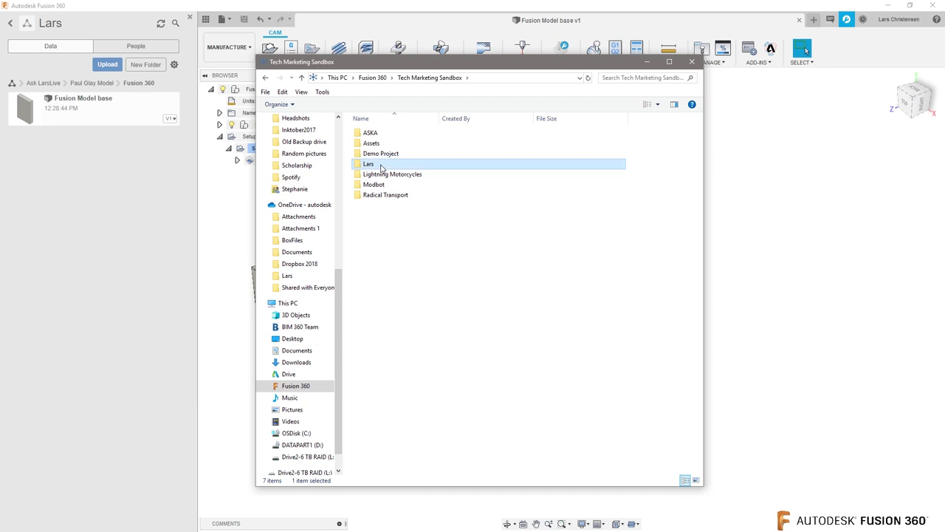
{"action": "double_click", "coordinate": [382, 165]}
{"action": "double_click", "coordinate": [376, 145]}
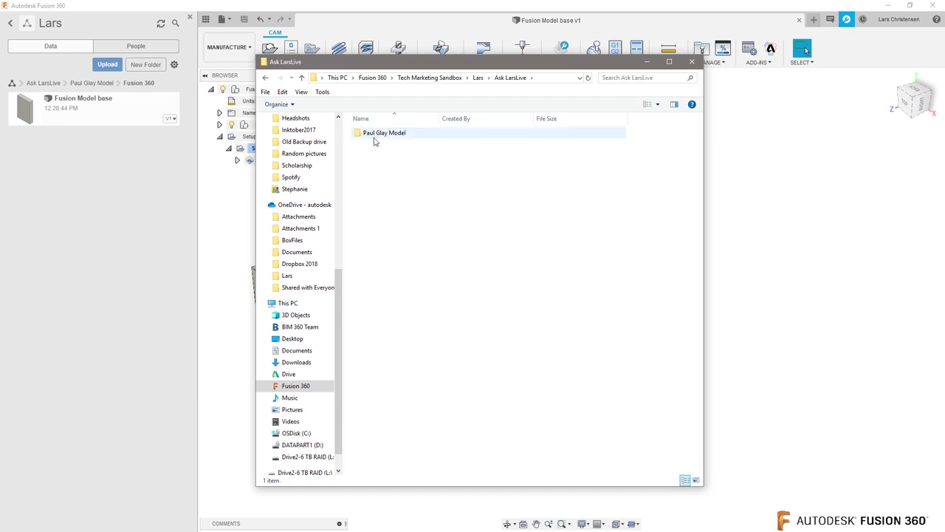
{"action": "double_click", "coordinate": [375, 140]}
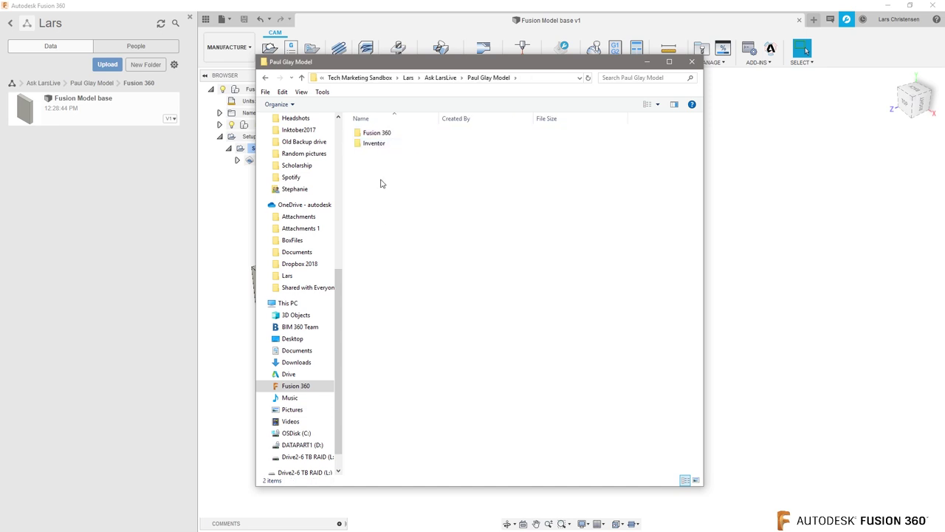
{"action": "double_click", "coordinate": [385, 144]}
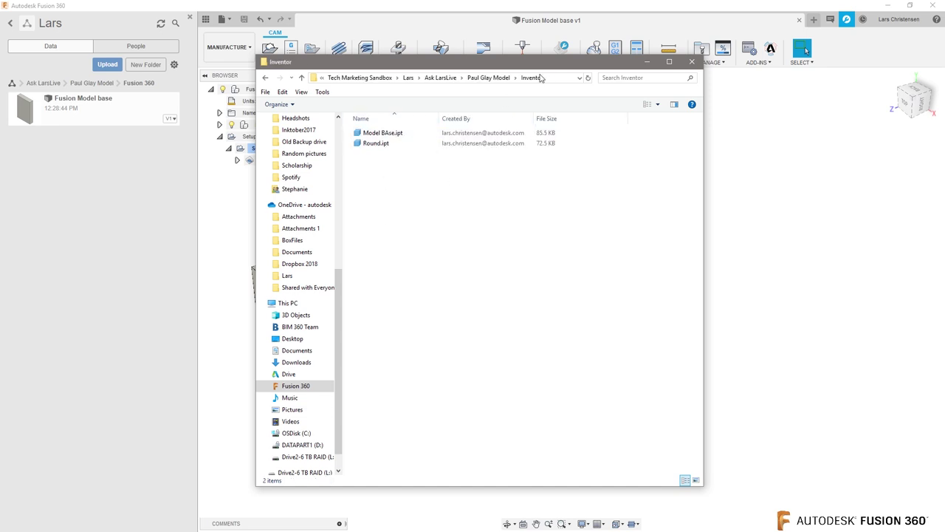
{"action": "left_click", "coordinate": [488, 77]}
{"action": "double_click", "coordinate": [374, 133]}
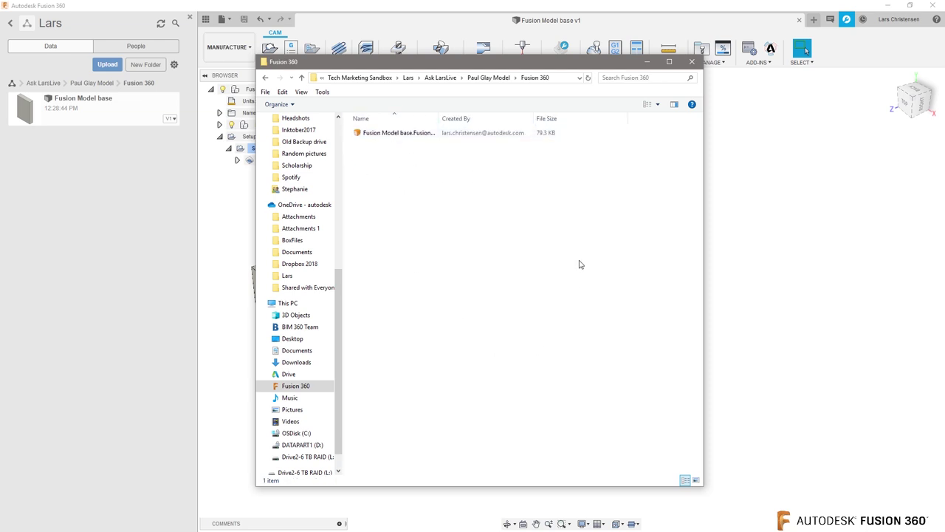
{"action": "left_click", "coordinate": [691, 61]}
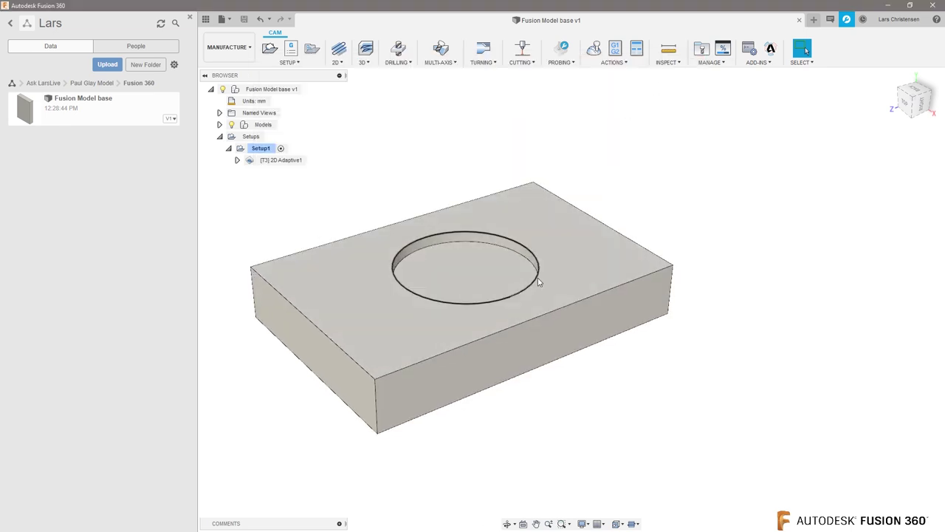
Step: Zoom in on the Fusion Model base plate with the scroll wheel
{"action": "scroll", "coordinate": [310, 337], "scroll_direction": "up", "scroll_amount": 2}
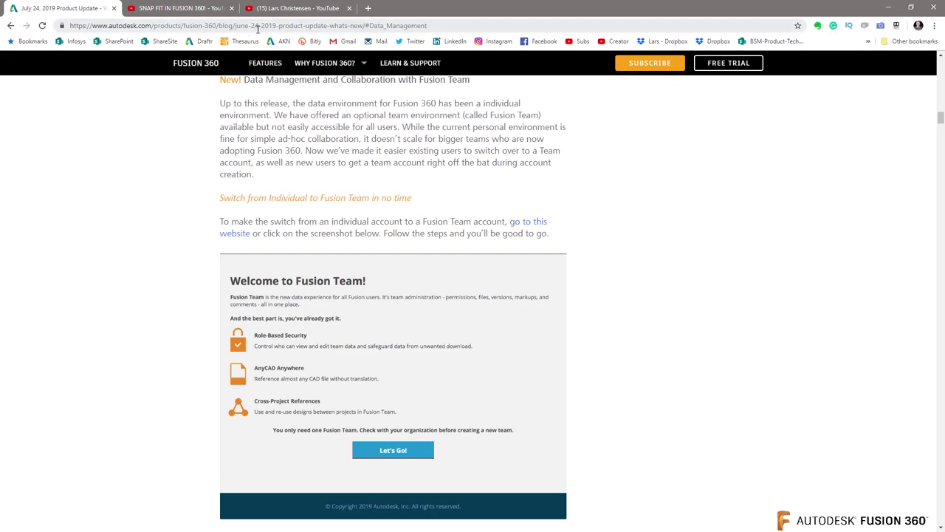
Step: Scroll the blog to the top of the July 24, 2019 Product Update post, then return to Fusion 360
{"action": "scroll", "coordinate": [310, 332], "scroll_direction": "up", "scroll_amount": 8}
{"action": "scroll", "coordinate": [299, 343], "scroll_direction": "up", "scroll_amount": 15}
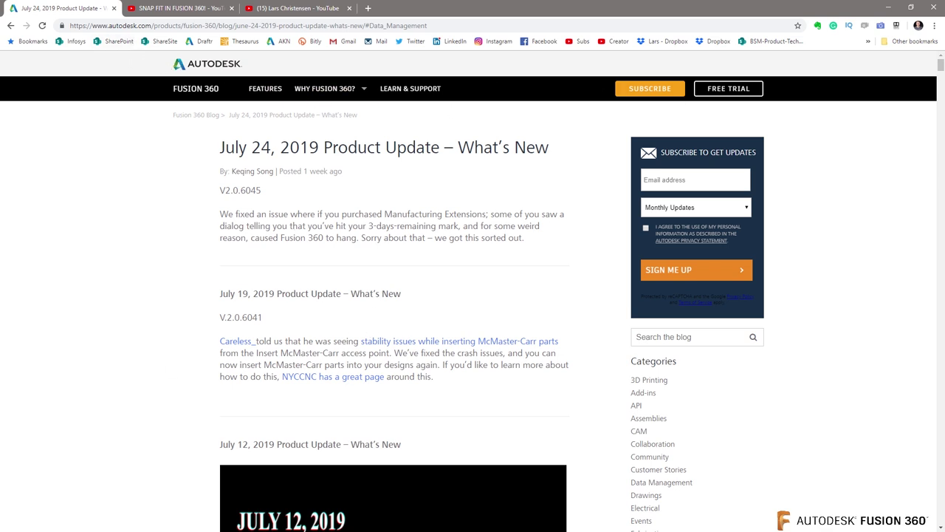
{"action": "key", "text": "alt+Tab"}
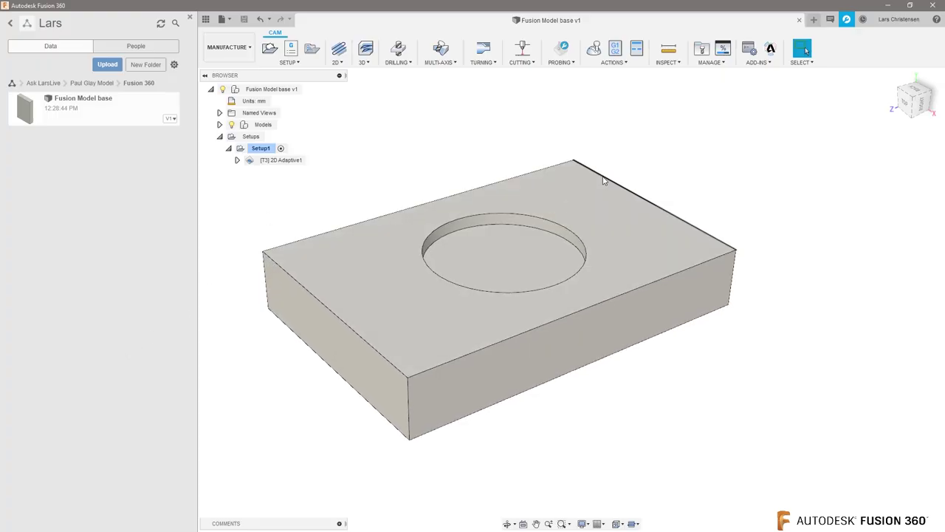
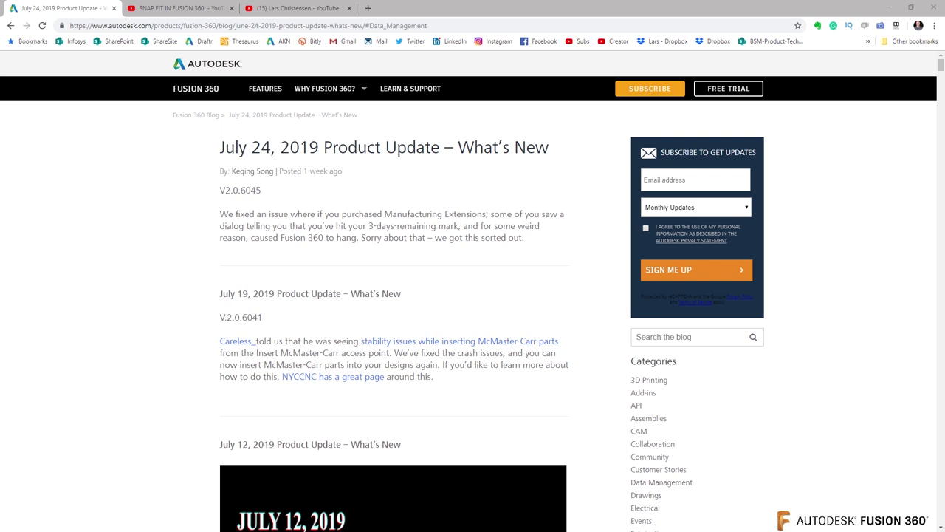
Step: Reposition the 1.png guitar-body reference image in Photos and view it maximized
{"action": "mouse_move", "coordinate": [414, 97]}
{"action": "left_mouse_down"}
{"action": "mouse_move", "coordinate": [534, 71]}
{"action": "mouse_move", "coordinate": [536, 50]}
{"action": "left_mouse_up"}
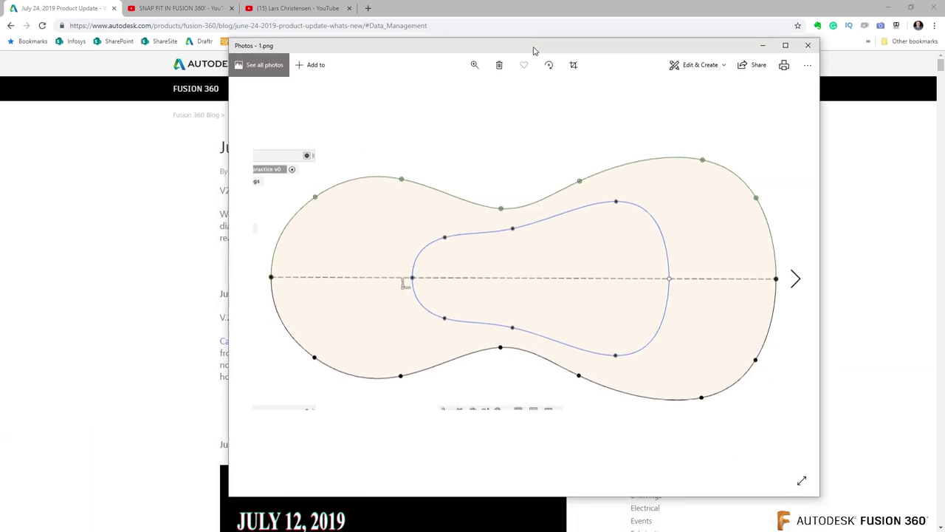
{"action": "left_click", "coordinate": [785, 45]}
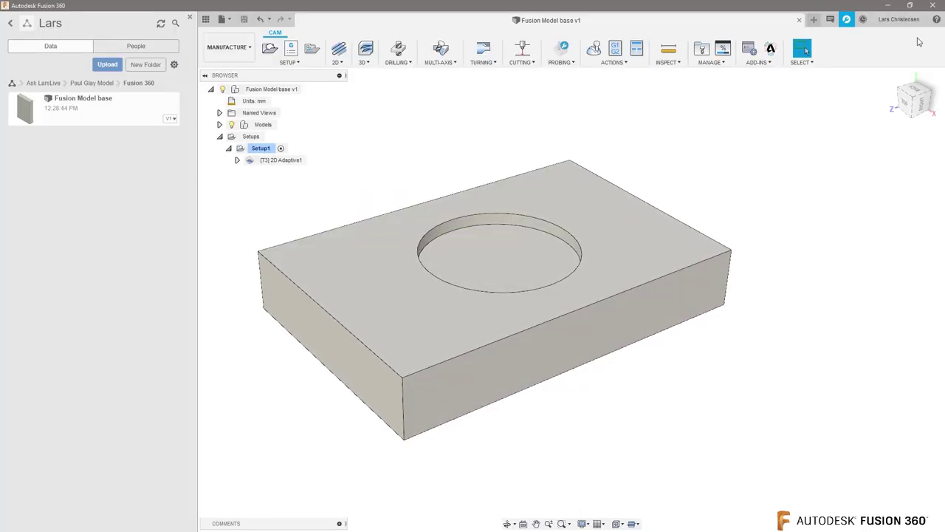
Step: Close the CAM document and switch to the top team from the account menu
{"action": "left_click", "coordinate": [904, 20]}
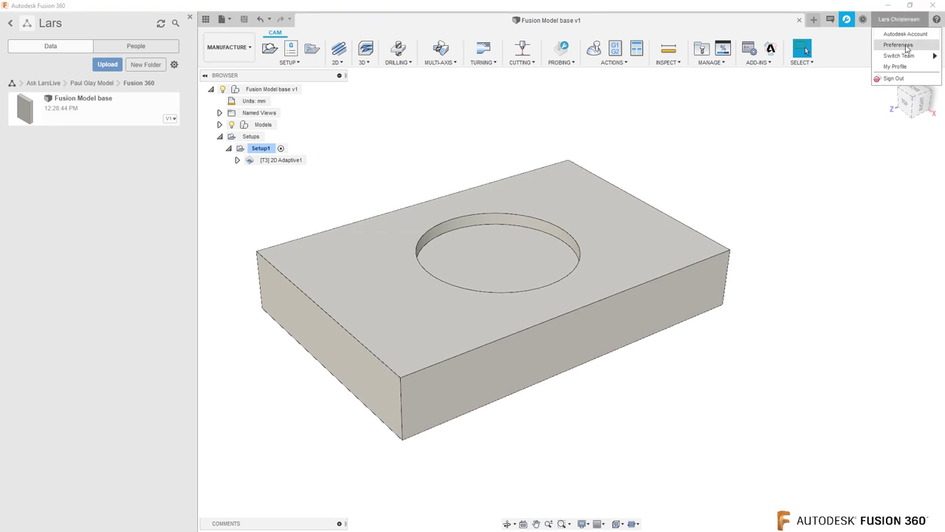
{"action": "left_click", "coordinate": [799, 20]}
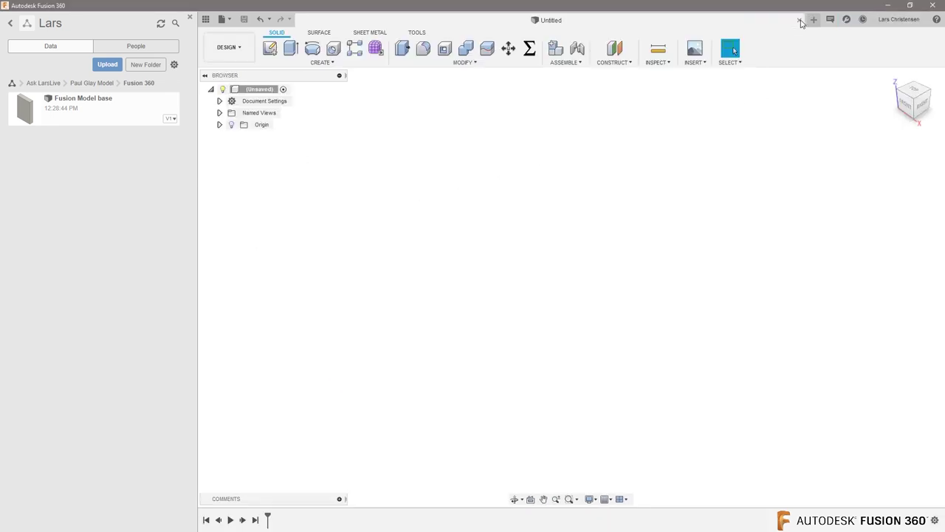
{"action": "left_click", "coordinate": [891, 20]}
{"action": "mouse_move", "coordinate": [898, 55]}
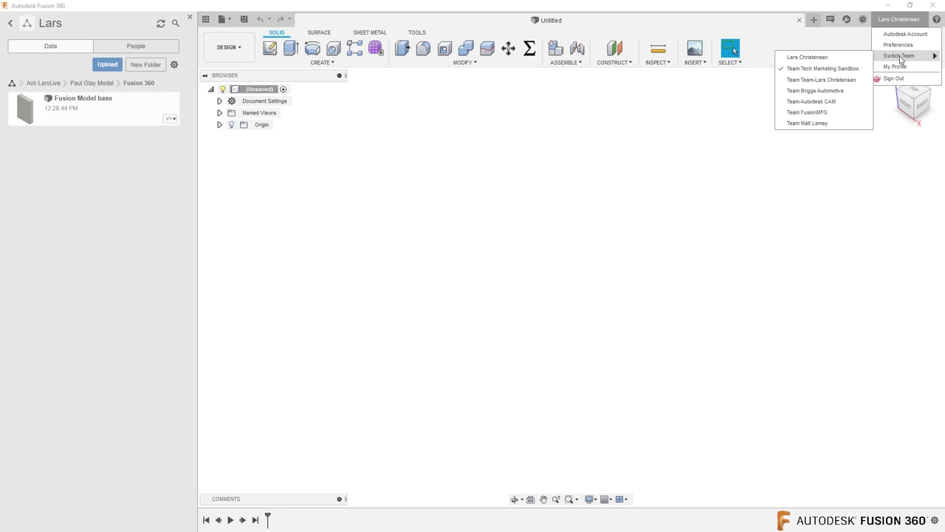
{"action": "left_click", "coordinate": [804, 56]}
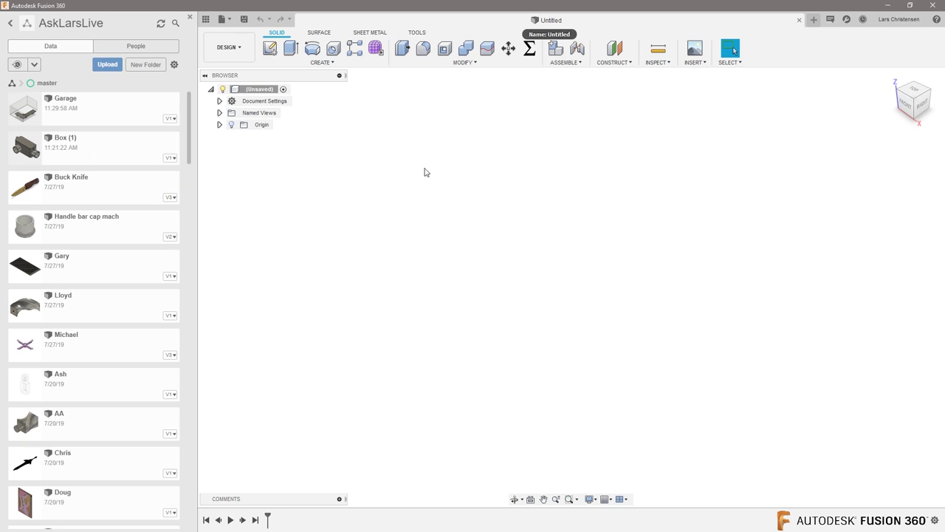
Step: Hide the Data Panel and move the reference image window out of the way
{"action": "left_click", "coordinate": [206, 19]}
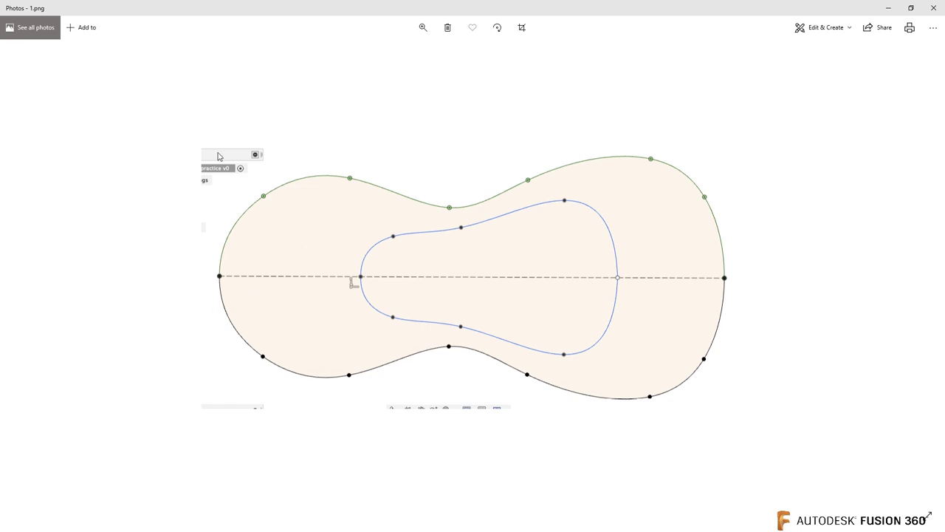
{"action": "left_click_drag", "start_coordinate": [506, 5], "coordinate": [0, 22]}
{"action": "left_click", "coordinate": [120, 179]}
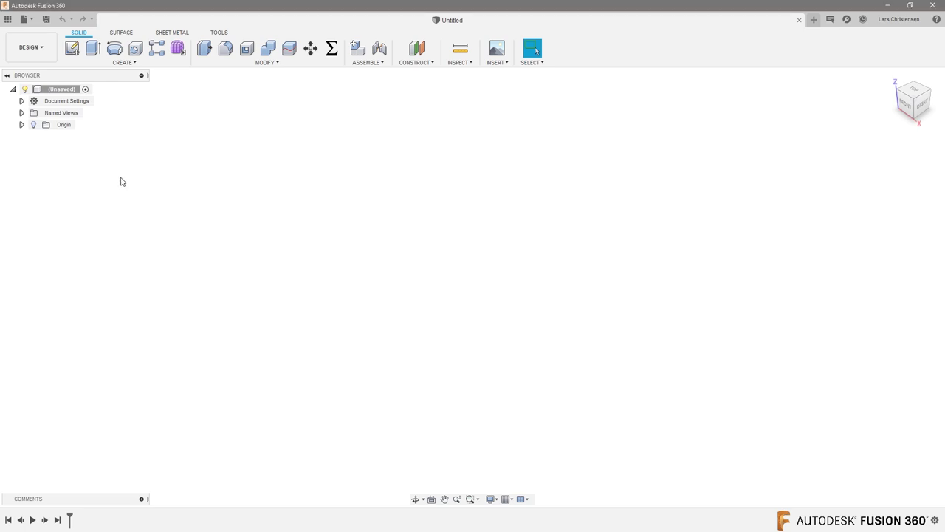
Step: Start a sketch on the XY ground plane with an 800 mm line from the origin
{"action": "left_click", "coordinate": [71, 48]}
{"action": "left_click", "coordinate": [519, 288]}
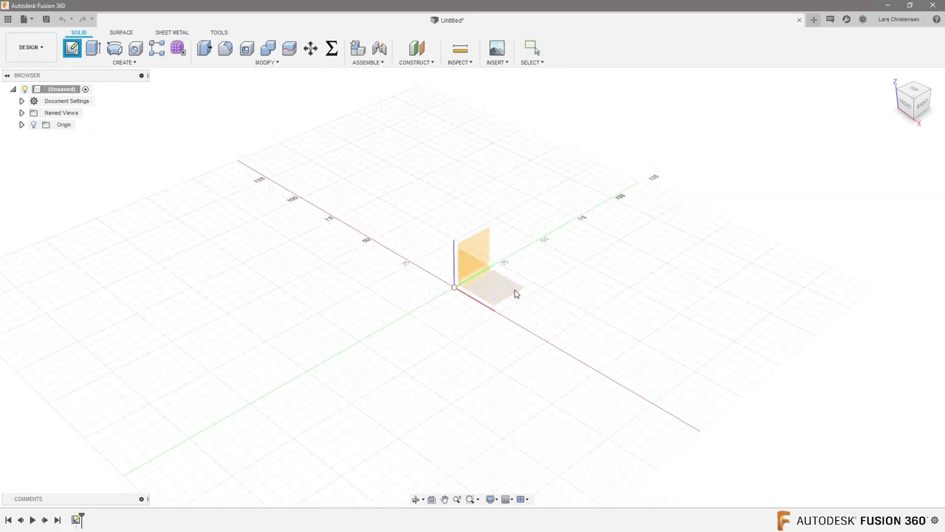
{"action": "key", "text": "l"}
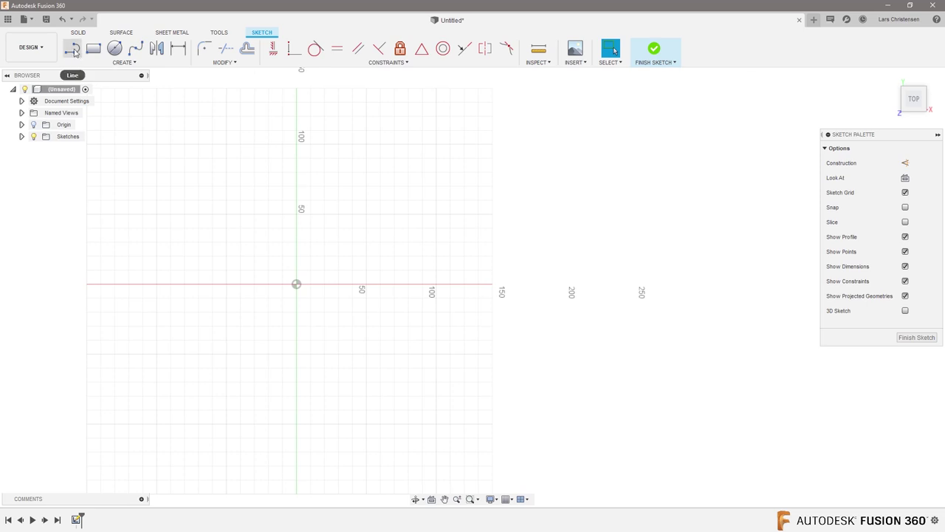
{"action": "left_click", "coordinate": [294, 284]}
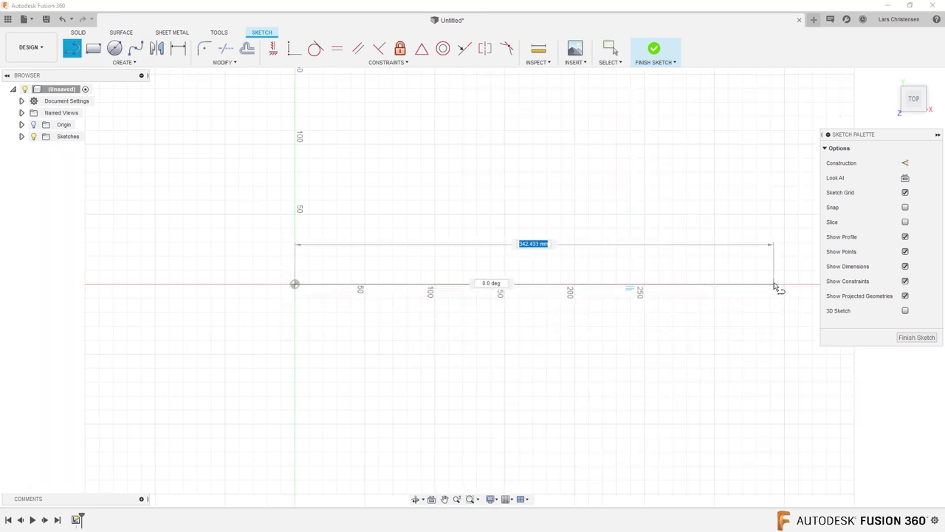
{"action": "type", "text": "800"}
{"action": "key", "text": "Return"}
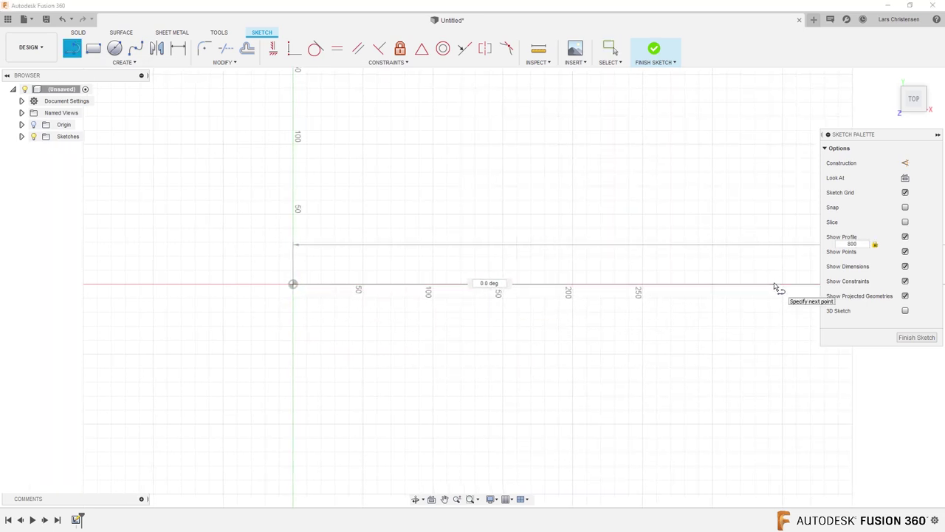
{"action": "key", "text": "Escape"}
Step: Draw a fit-point spline from the origin to the line's end, tracing half the guitar body
{"action": "scroll", "coordinate": [196, 320], "scroll_direction": "down", "scroll_amount": 5}
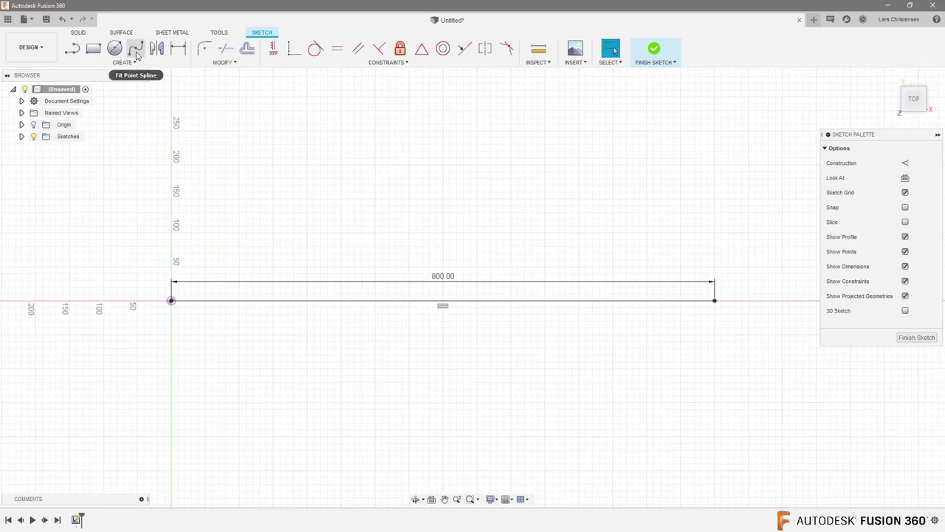
{"action": "left_click", "coordinate": [135, 49]}
{"action": "left_click", "coordinate": [170, 302]}
{"action": "left_click", "coordinate": [221, 192]}
{"action": "left_click", "coordinate": [347, 169]}
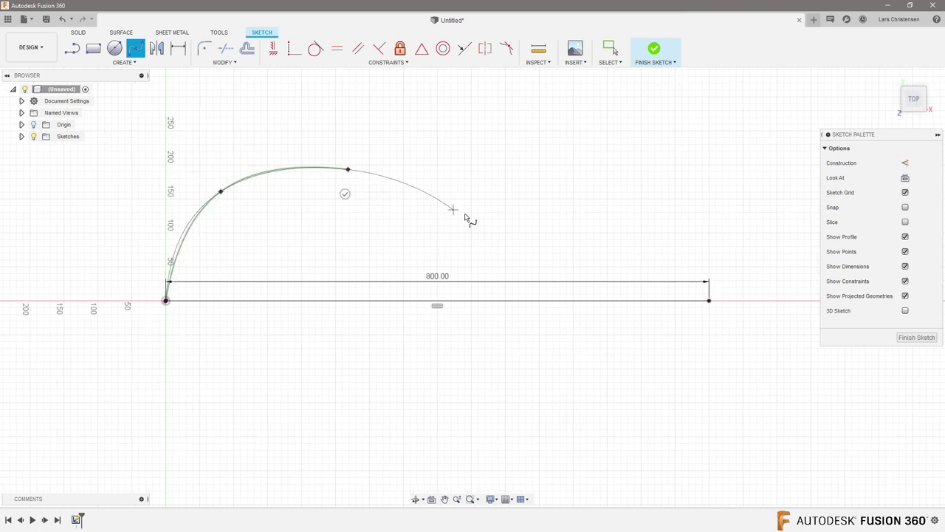
{"action": "left_click", "coordinate": [453, 193]}
{"action": "left_click", "coordinate": [560, 165]}
{"action": "left_click", "coordinate": [648, 152]}
{"action": "left_click", "coordinate": [706, 208]}
{"action": "left_click", "coordinate": [703, 300]}
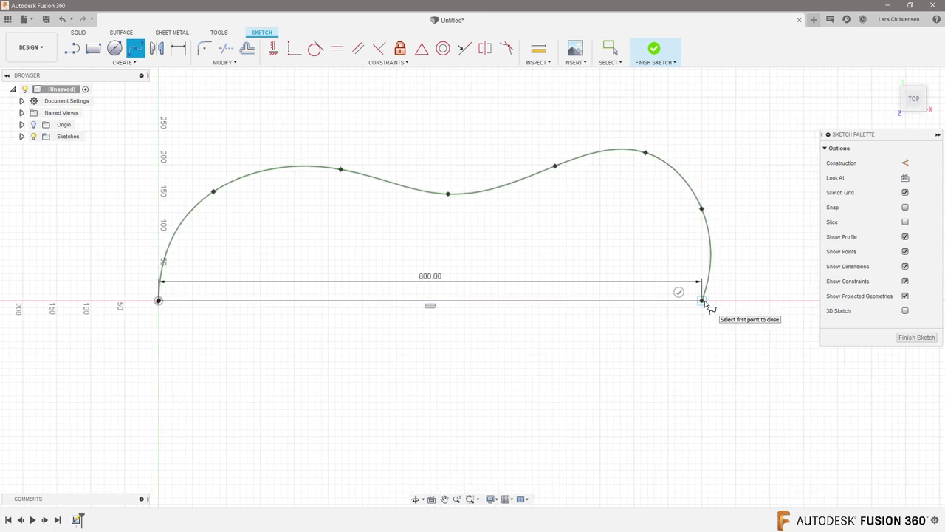
{"action": "left_click", "coordinate": [677, 291]}
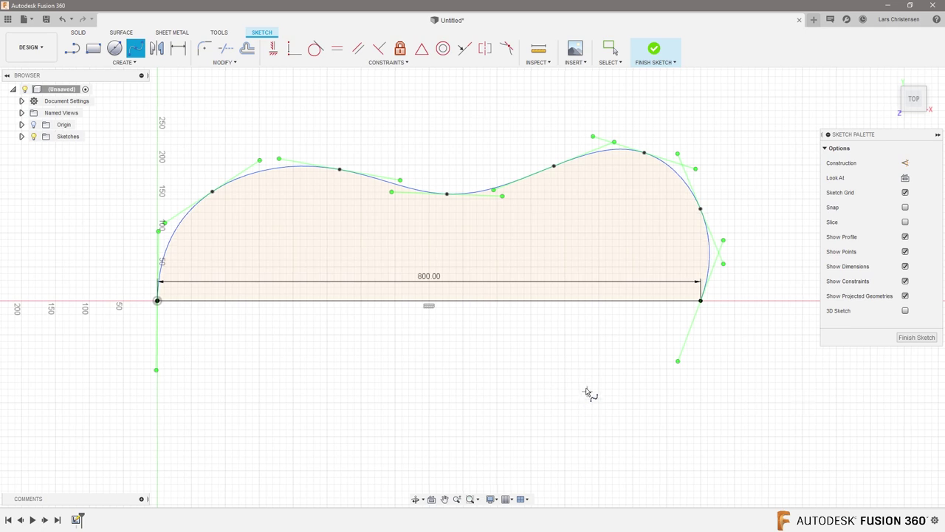
Step: Make the spline's right end tangent vertical and nudge fit points to reshape the crest
{"action": "left_click", "coordinate": [273, 48]}
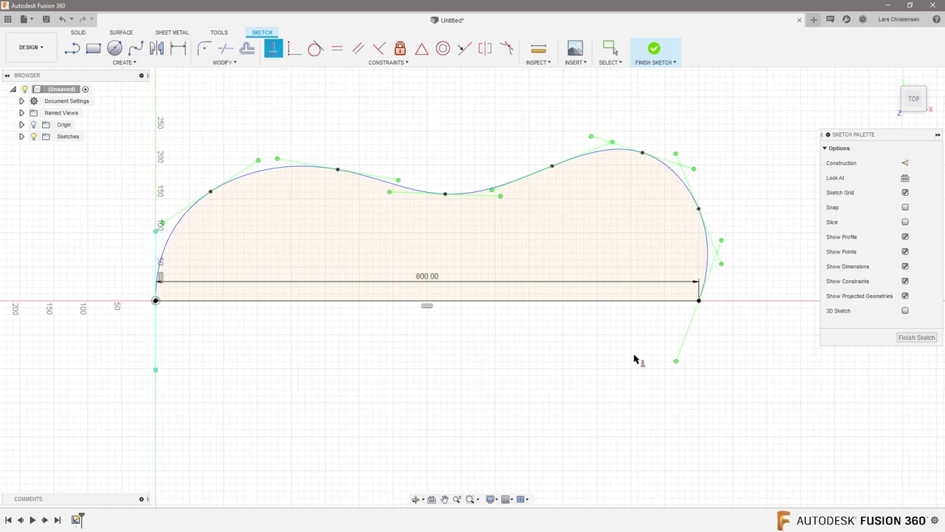
{"action": "left_click", "coordinate": [686, 340]}
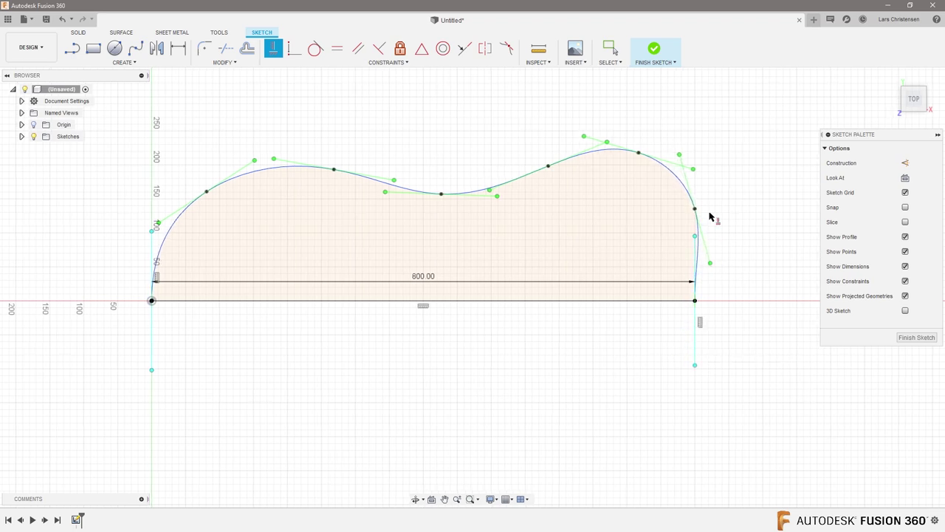
{"action": "key", "text": "Escape"}
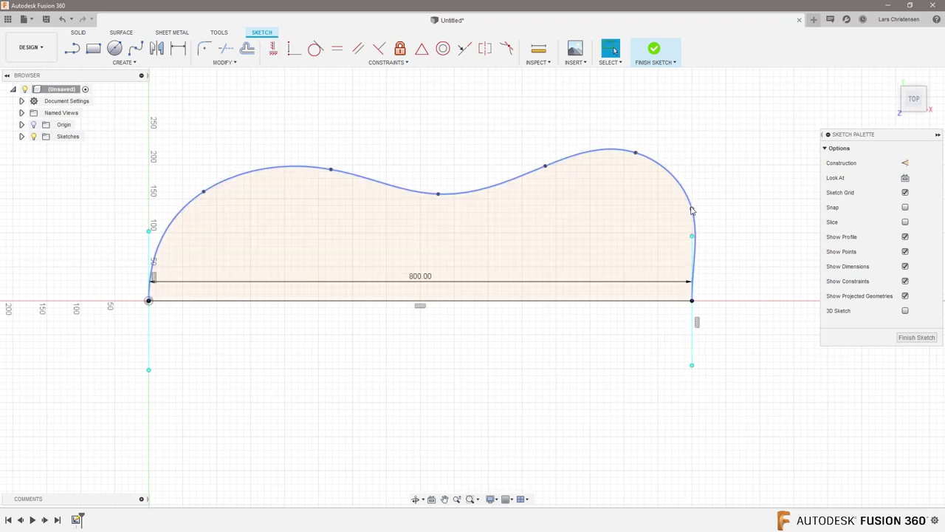
{"action": "left_click", "coordinate": [675, 212]}
{"action": "left_click_drag", "start_coordinate": [673, 213], "coordinate": [668, 204]}
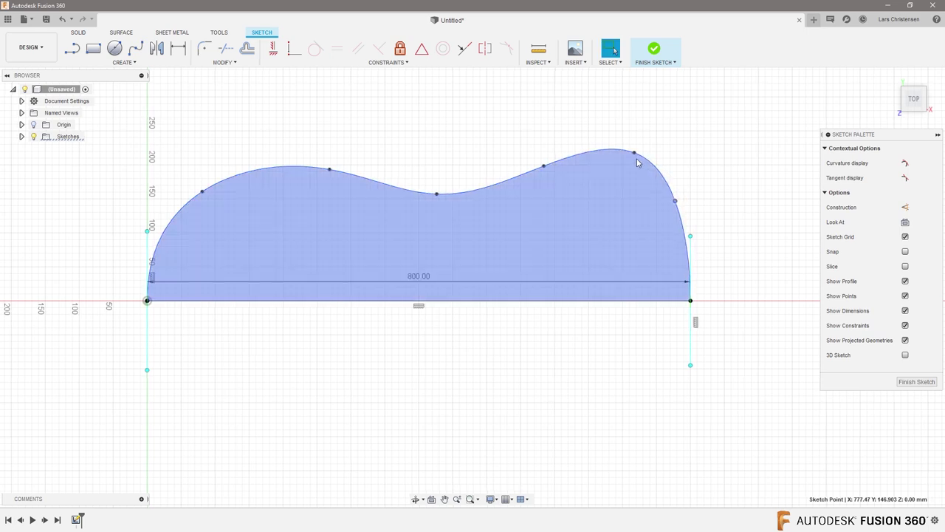
{"action": "left_click_drag", "start_coordinate": [632, 156], "coordinate": [607, 153]}
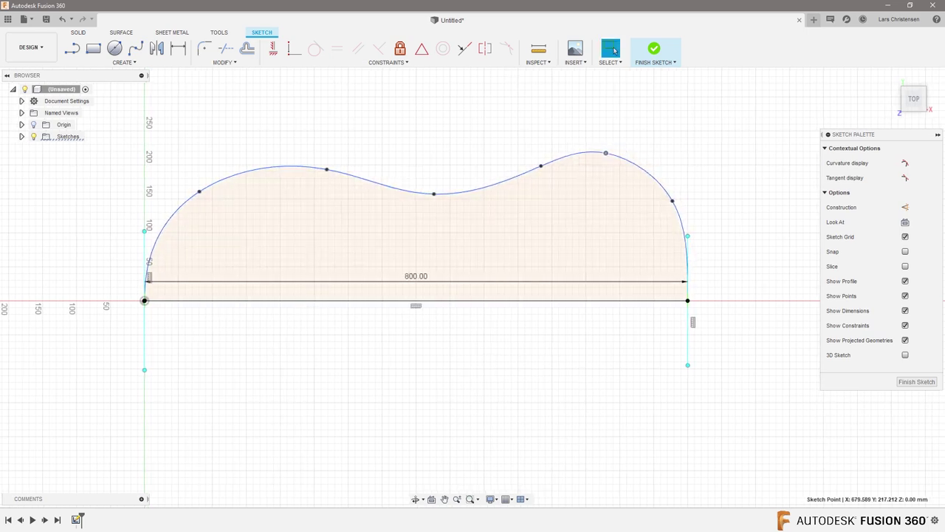
{"action": "key", "text": "alt+Tab"}
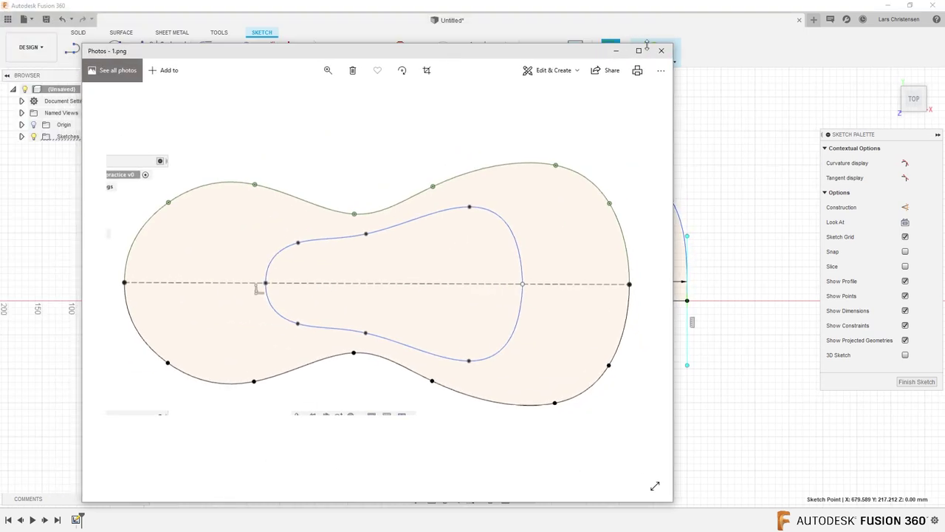
Step: Reshape the outline spline against the resized reference image, then fix it in place
{"action": "mouse_move", "coordinate": [673, 43]}
{"action": "left_mouse_down"}
{"action": "mouse_move", "coordinate": [509, 104]}
{"action": "mouse_move", "coordinate": [452, 184]}
{"action": "left_mouse_up"}
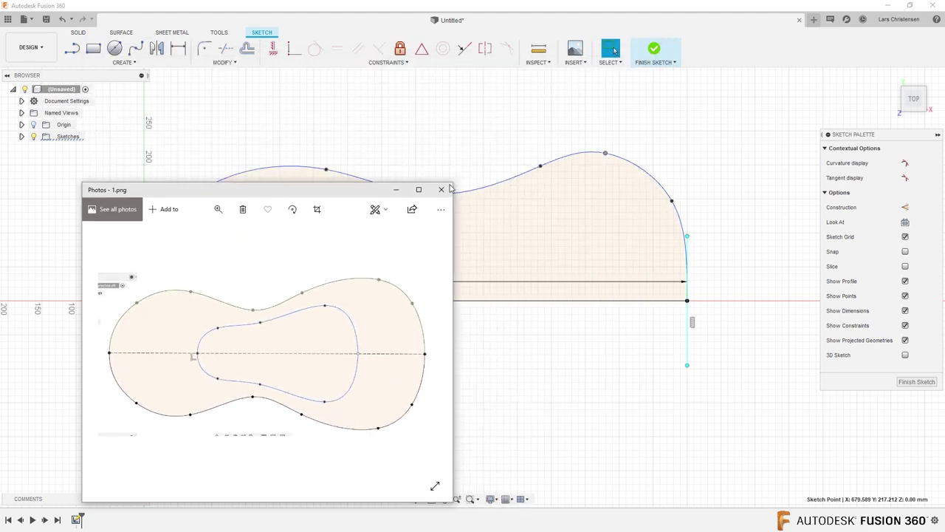
{"action": "mouse_move", "coordinate": [363, 195]}
{"action": "left_mouse_down"}
{"action": "mouse_move", "coordinate": [303, 193]}
{"action": "mouse_move", "coordinate": [269, 239]}
{"action": "mouse_move", "coordinate": [502, 331]}
{"action": "left_mouse_up"}
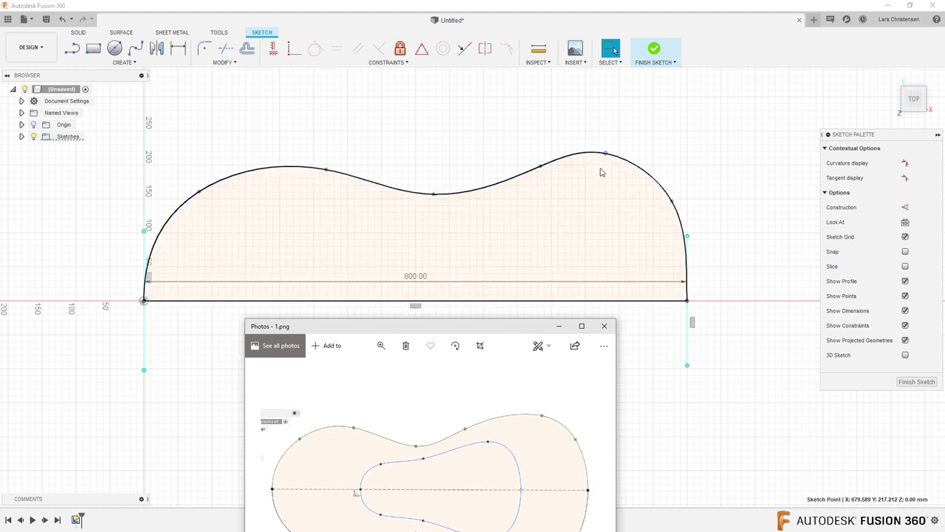
{"action": "left_click_drag", "start_coordinate": [542, 167], "coordinate": [506, 178]}
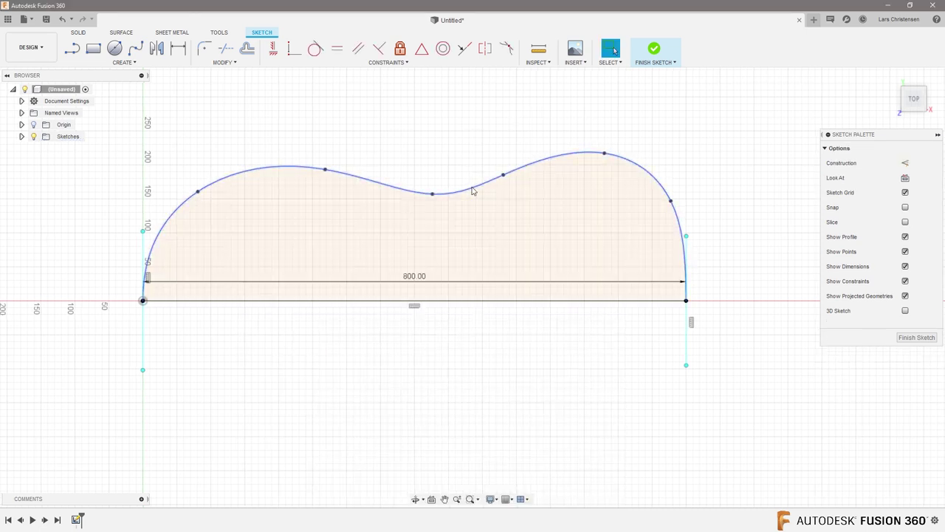
{"action": "right_click", "coordinate": [472, 190]}
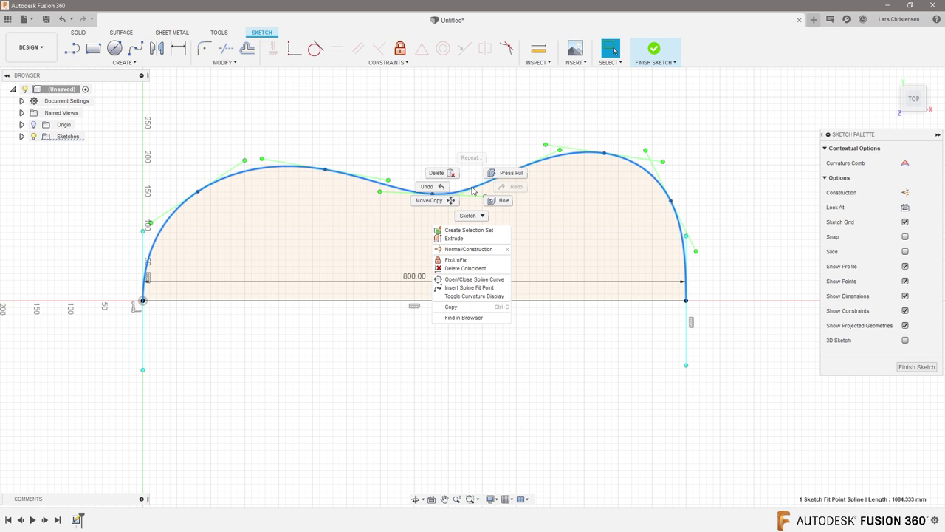
{"action": "left_click", "coordinate": [456, 260]}
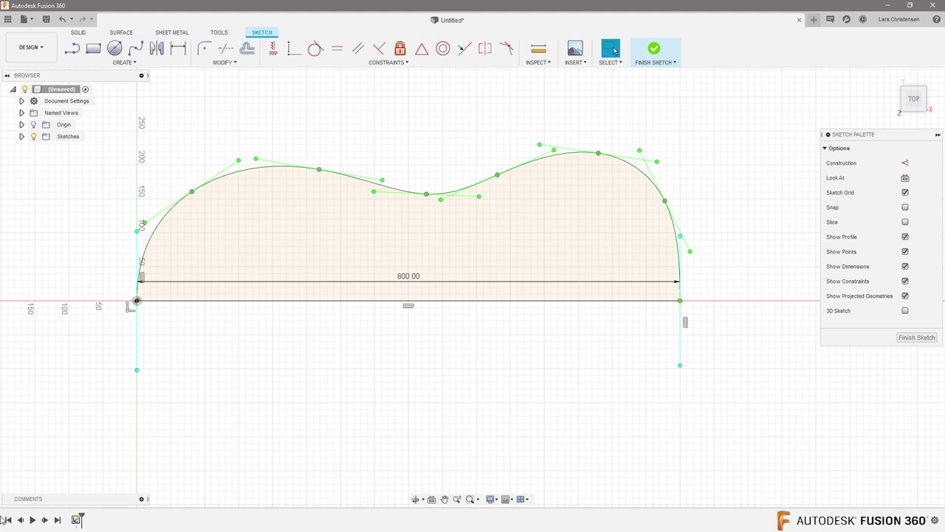
{"action": "key", "text": "alt+Tab"}
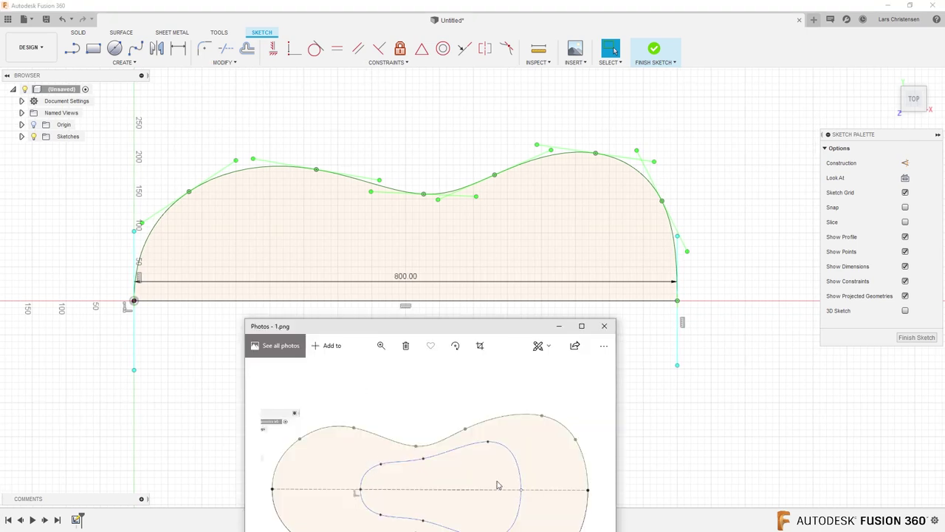
{"action": "key", "text": "alt+F4"}
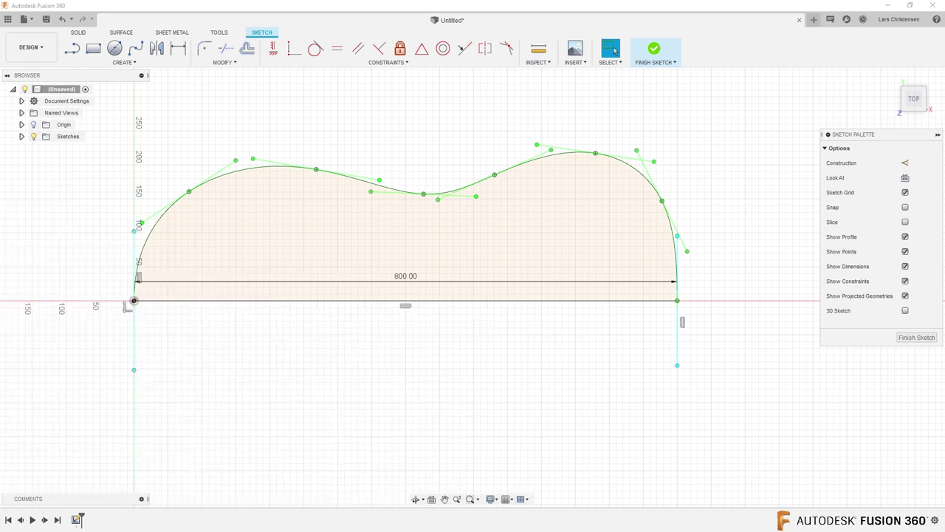
Step: Draw an inner fit-point spline arching from baseline to baseline inside the outline
{"action": "left_click", "coordinate": [135, 49]}
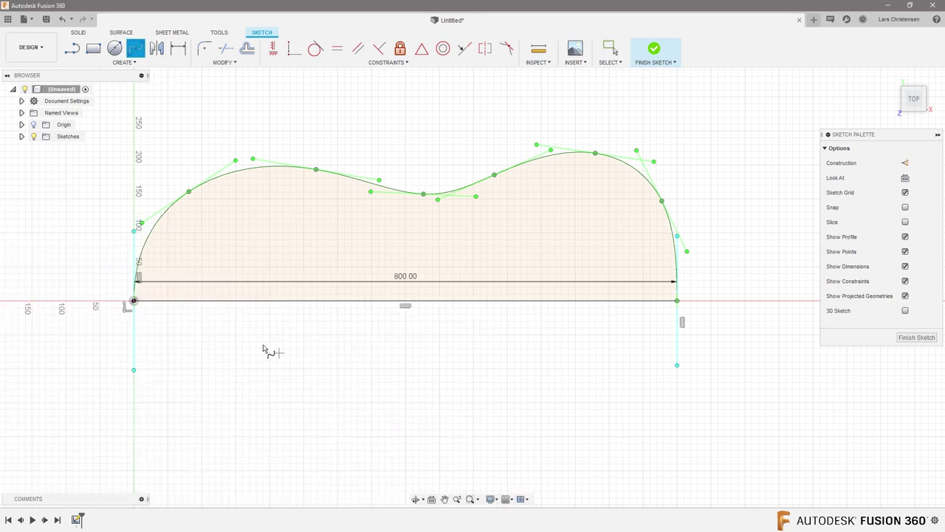
{"action": "left_click", "coordinate": [261, 301]}
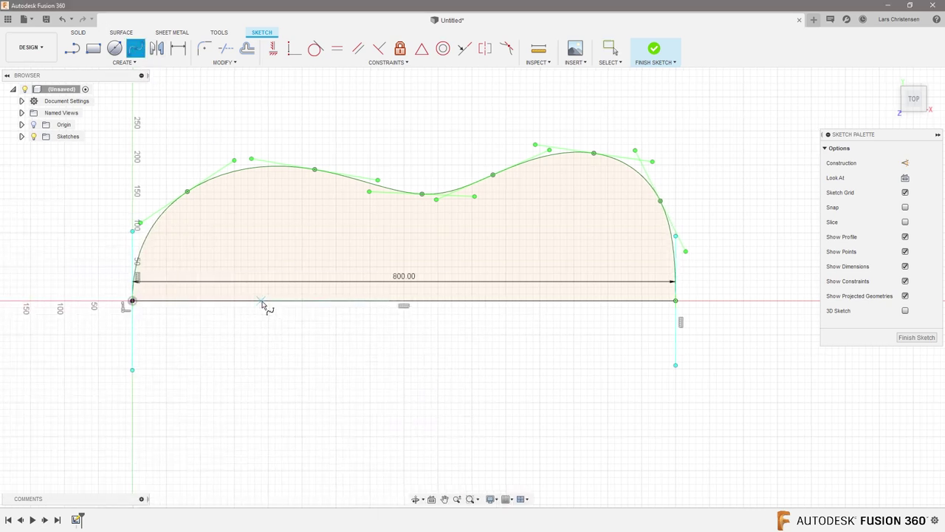
{"action": "left_click", "coordinate": [331, 237]}
{"action": "left_click", "coordinate": [428, 221]}
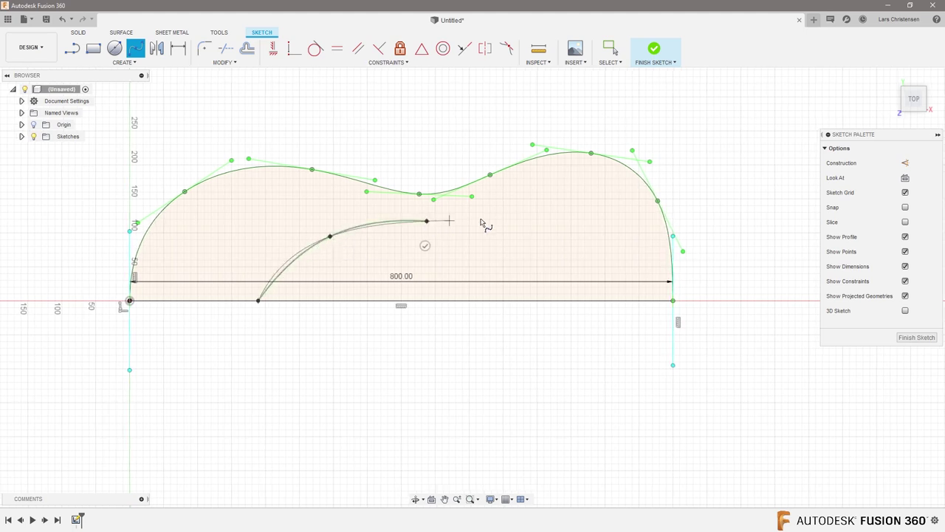
{"action": "left_click", "coordinate": [546, 208]}
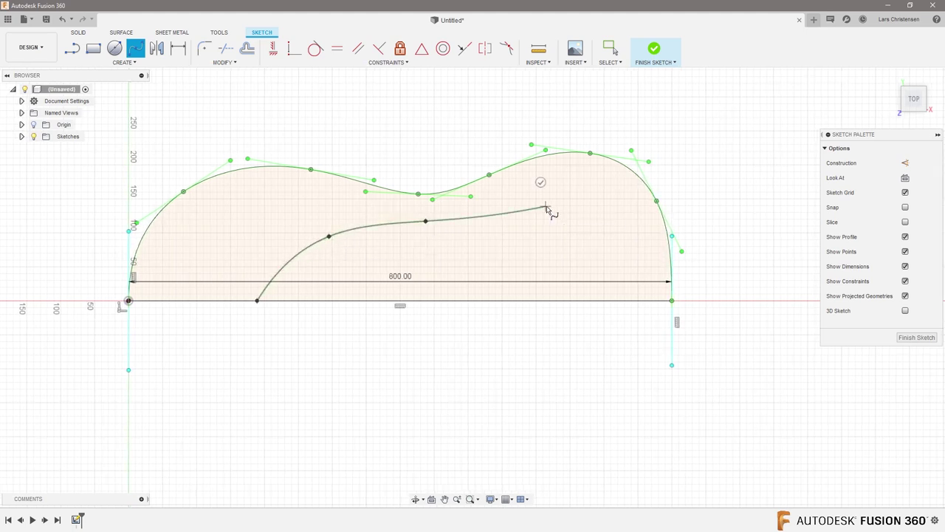
{"action": "left_click", "coordinate": [607, 302]}
{"action": "left_click", "coordinate": [581, 302]}
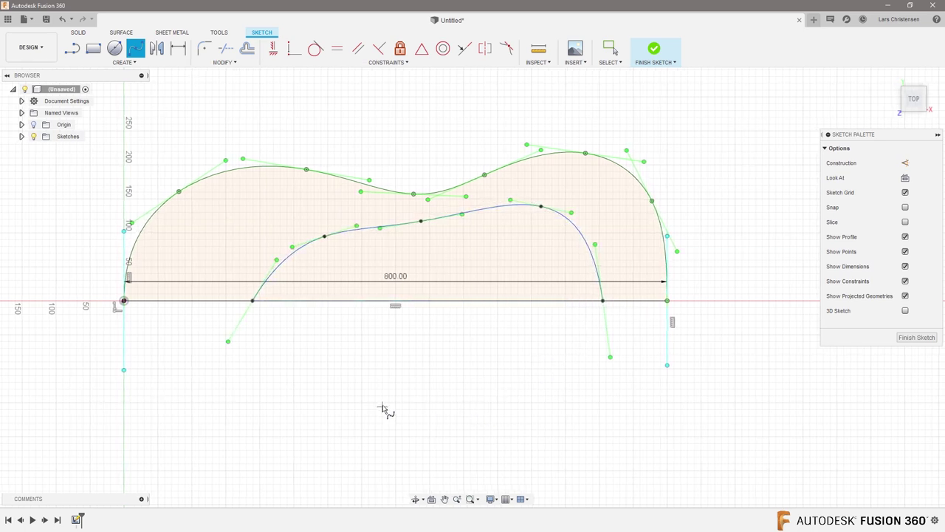
{"action": "key", "text": "Escape"}
Step: Make both inner-spline end tangents vertical and drag a fit point to reshape it
{"action": "left_click", "coordinate": [273, 48]}
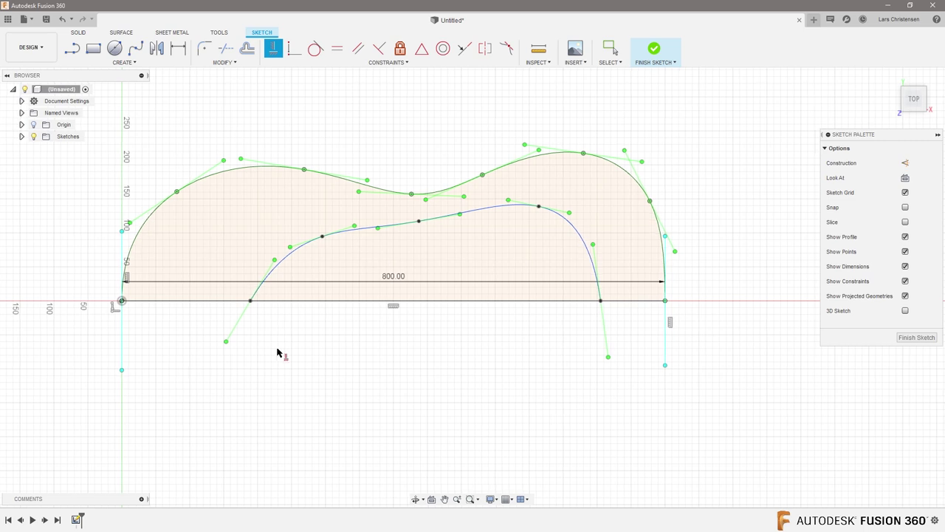
{"action": "left_click", "coordinate": [234, 332]}
{"action": "left_click", "coordinate": [604, 338]}
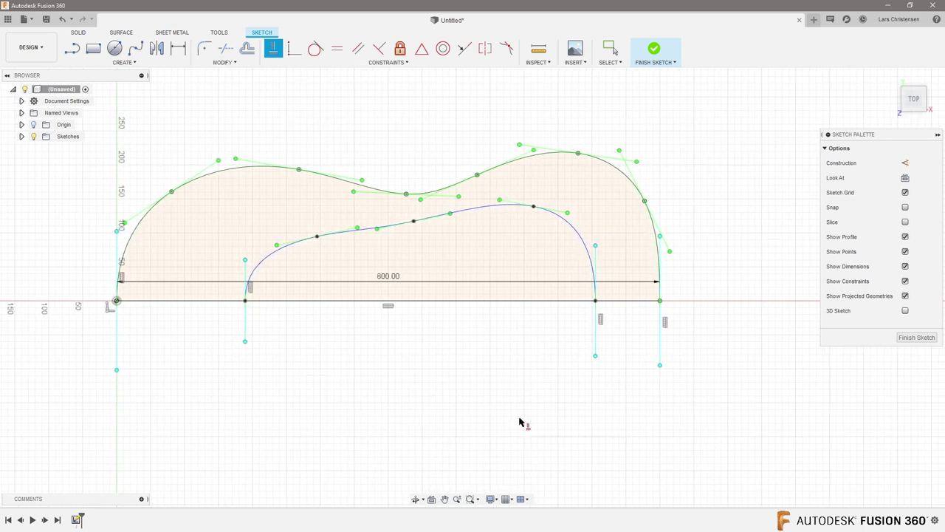
{"action": "key", "text": "Escape"}
{"action": "scroll", "coordinate": [325, 119], "scroll_direction": "up", "scroll_amount": 2}
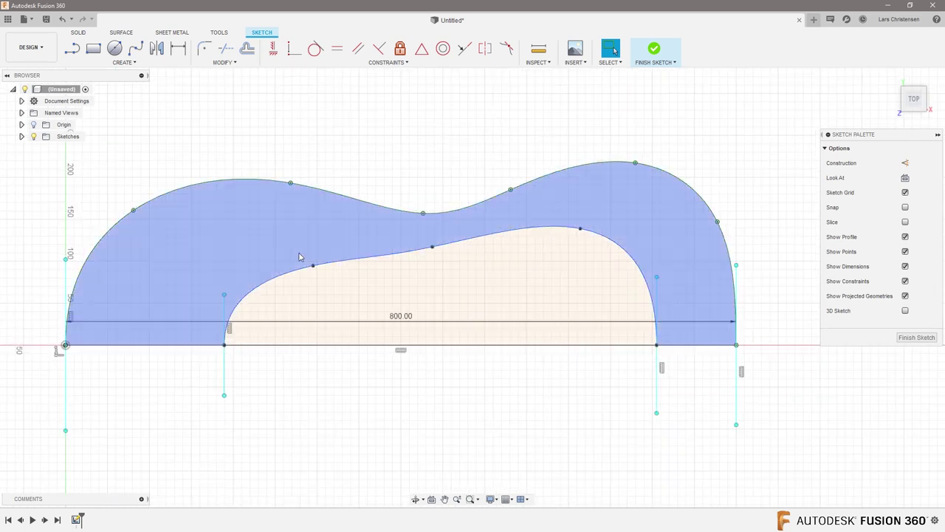
{"action": "left_click_drag", "start_coordinate": [313, 266], "coordinate": [291, 279]}
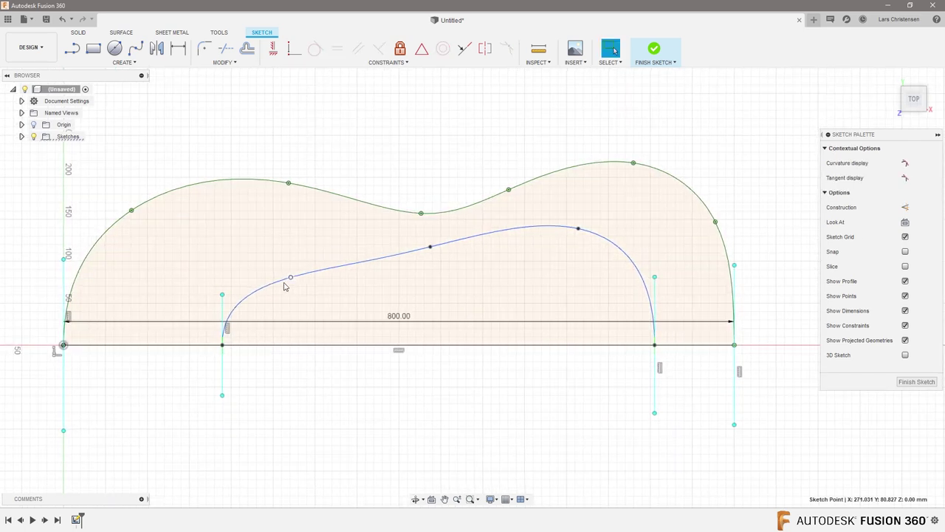
{"action": "left_click", "coordinate": [505, 435]}
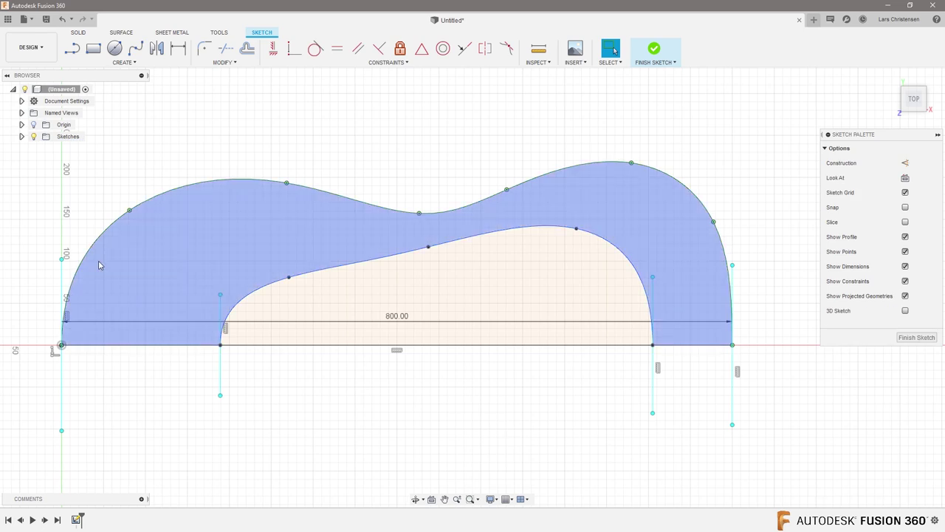
Step: Switch to the Surface tab and browse its Create menu without choosing a tool
{"action": "left_click", "coordinate": [120, 34]}
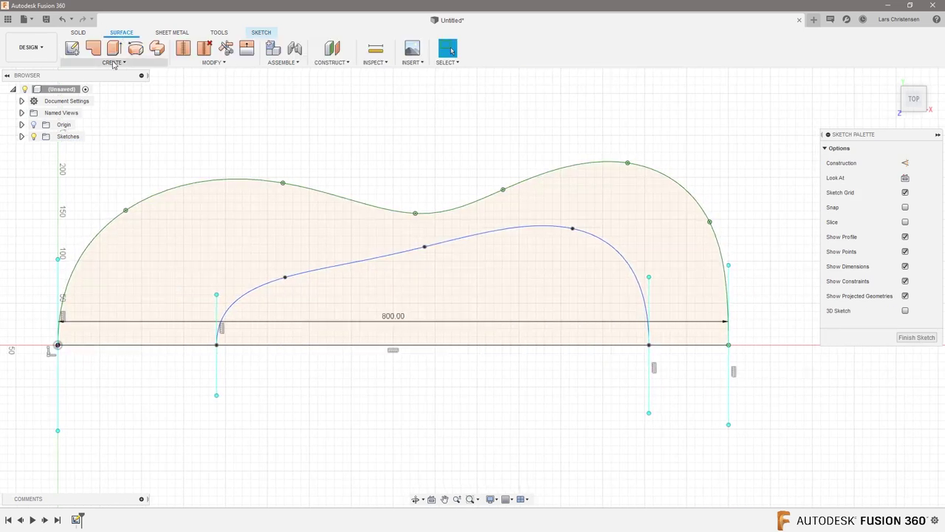
{"action": "left_click", "coordinate": [113, 63]}
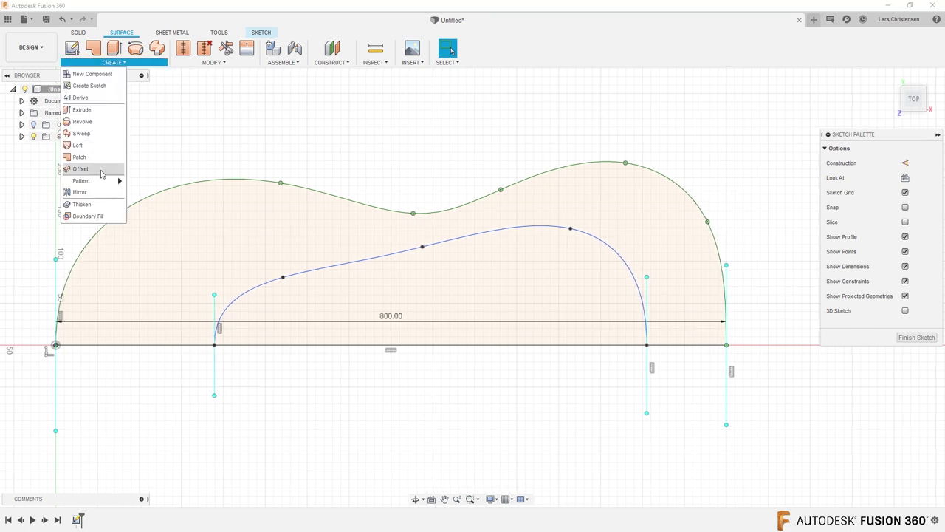
{"action": "left_click", "coordinate": [298, 78]}
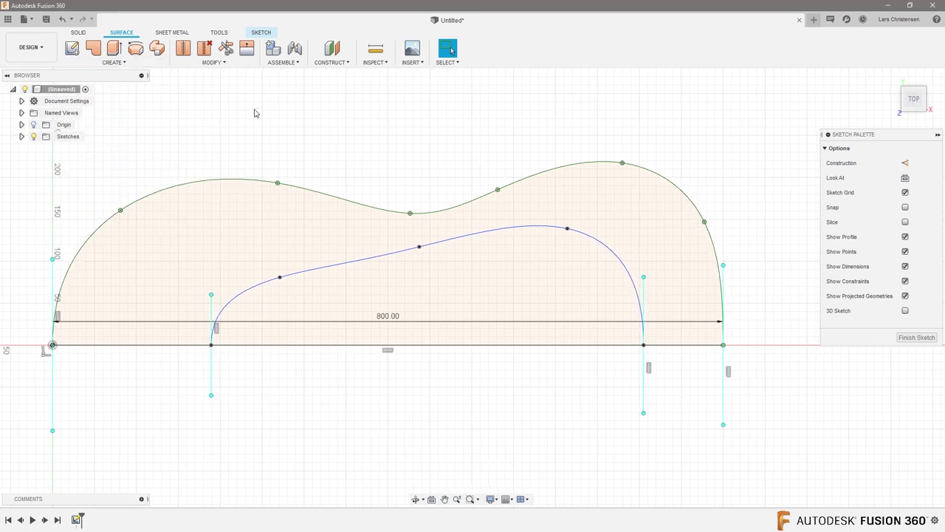
{"action": "scroll", "coordinate": [489, 120], "scroll_direction": "down", "scroll_amount": 2}
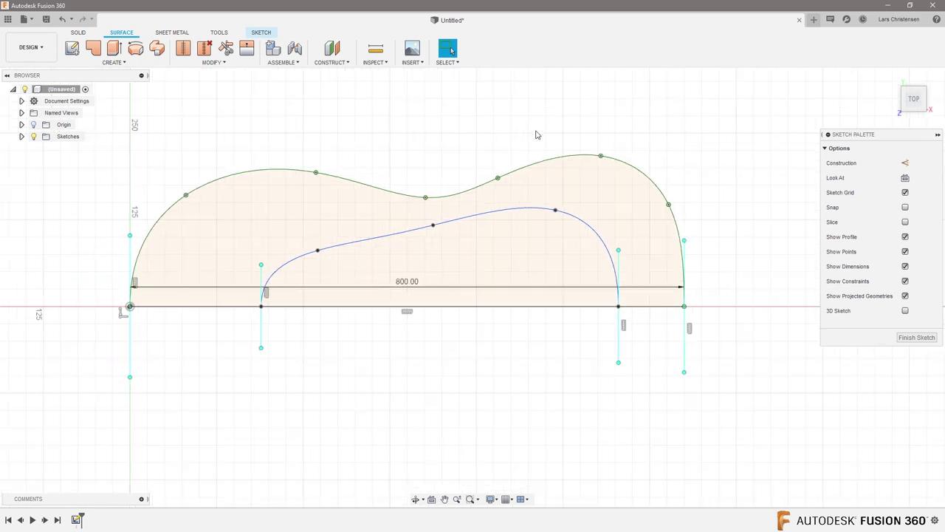
{"action": "scroll", "coordinate": [442, 171], "scroll_direction": "up", "scroll_amount": 1}
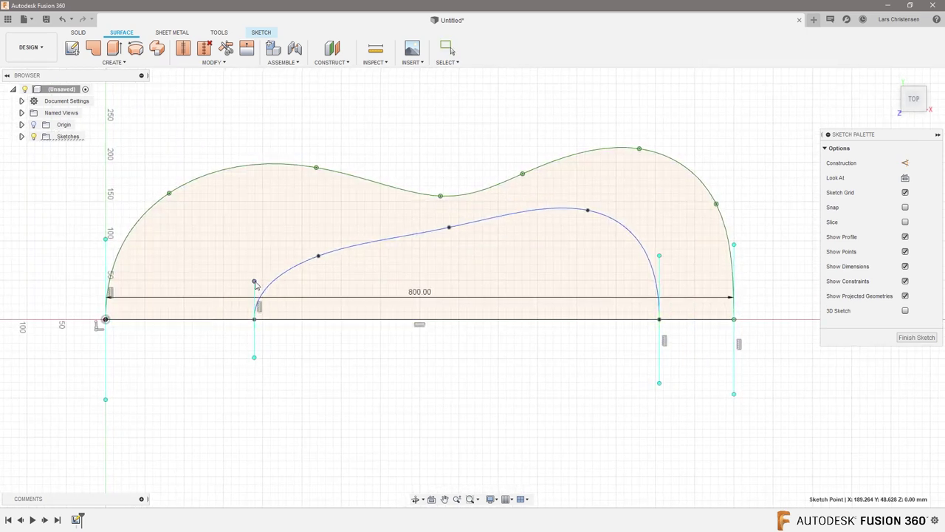
{"action": "key", "text": "Escape"}
Step: Finish the sketch, then reopen it for editing from the timeline
{"action": "scroll", "coordinate": [455, 191], "scroll_direction": "up", "scroll_amount": 1}
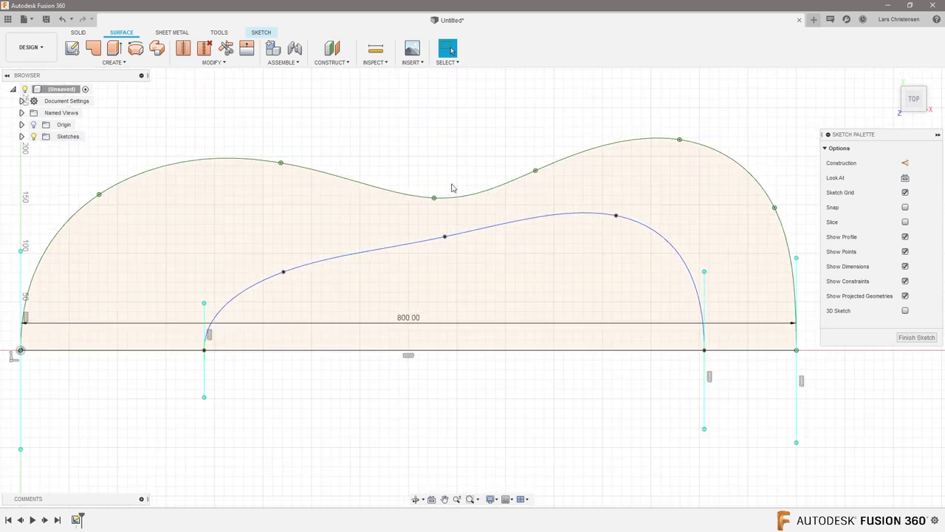
{"action": "left_click", "coordinate": [916, 337]}
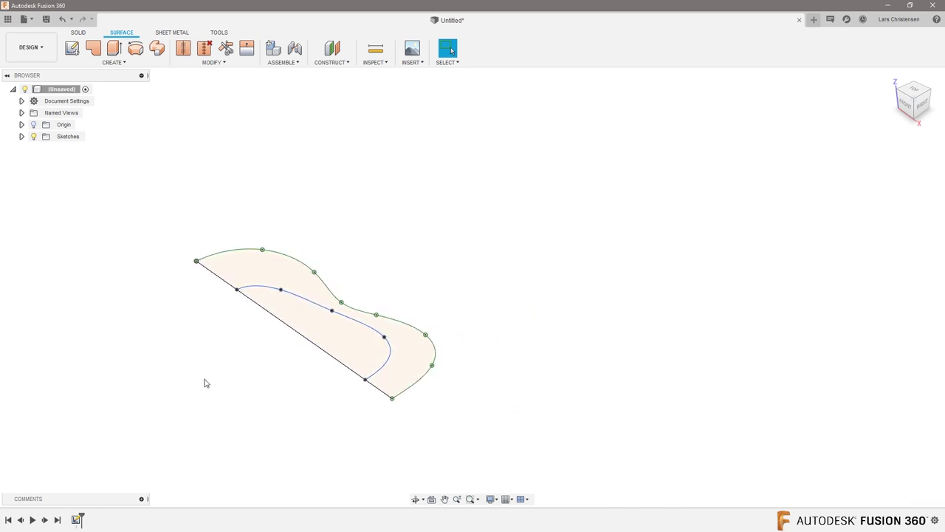
{"action": "right_click", "coordinate": [76, 520]}
{"action": "left_click", "coordinate": [95, 420]}
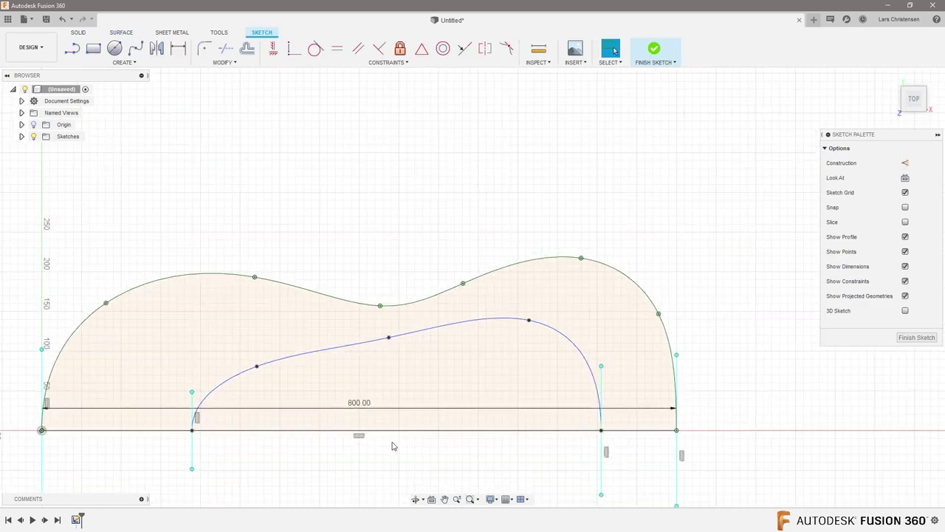
Step: Draw a construction line from the outer outline's dip down to the inner spline
{"action": "scroll", "coordinate": [112, 479], "scroll_direction": "up", "scroll_amount": 3}
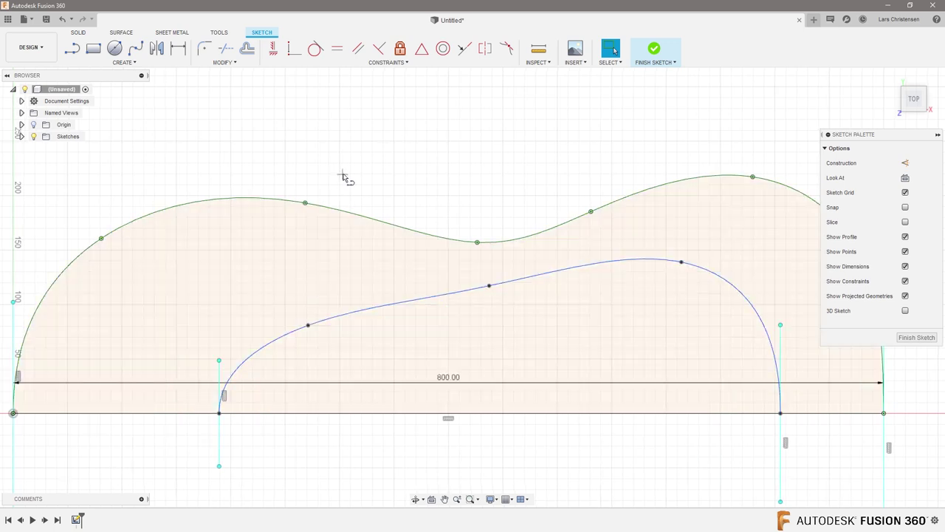
{"action": "key", "text": "l"}
{"action": "left_click", "coordinate": [476, 242]}
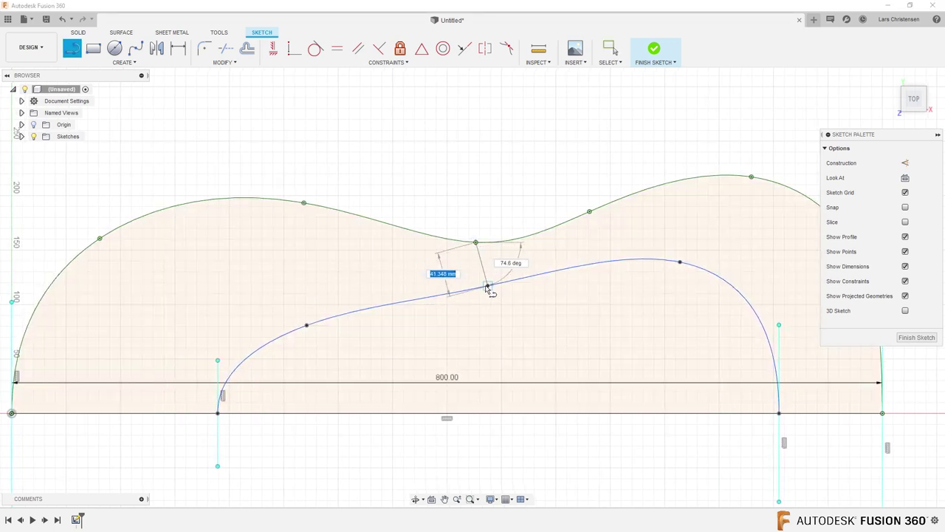
{"action": "left_click", "coordinate": [488, 285]}
{"action": "key", "text": "Escape"}
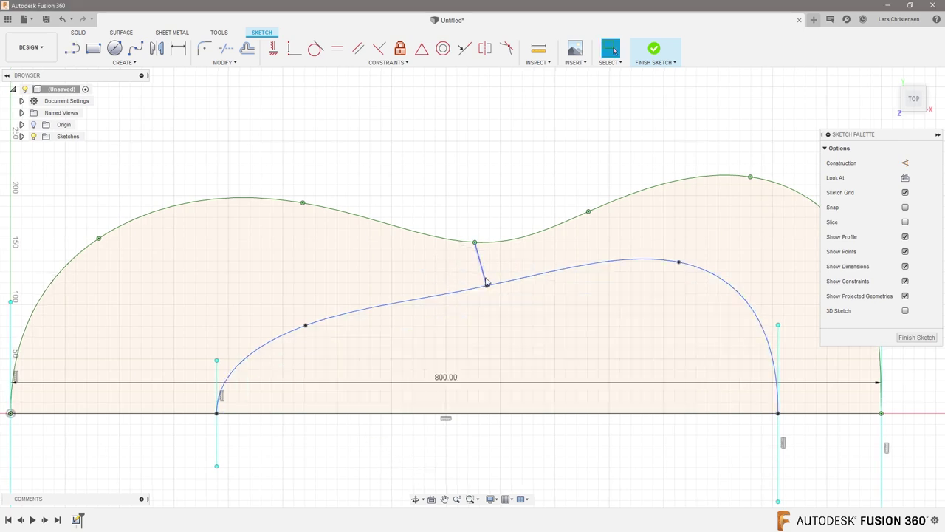
{"action": "left_click", "coordinate": [480, 263]}
{"action": "left_click", "coordinate": [905, 163]}
Step: Check the region between the two curves and finish the sketch
{"action": "left_click", "coordinate": [468, 254]}
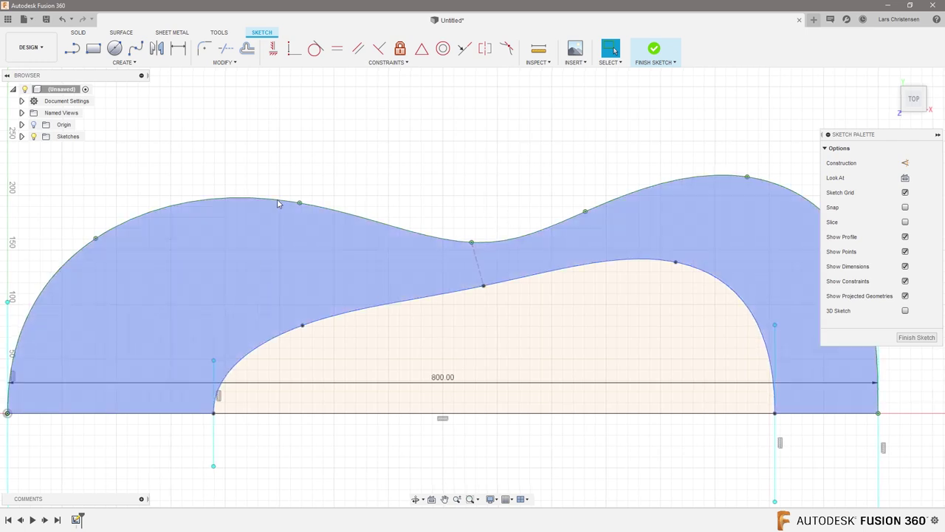
{"action": "left_click", "coordinate": [100, 443]}
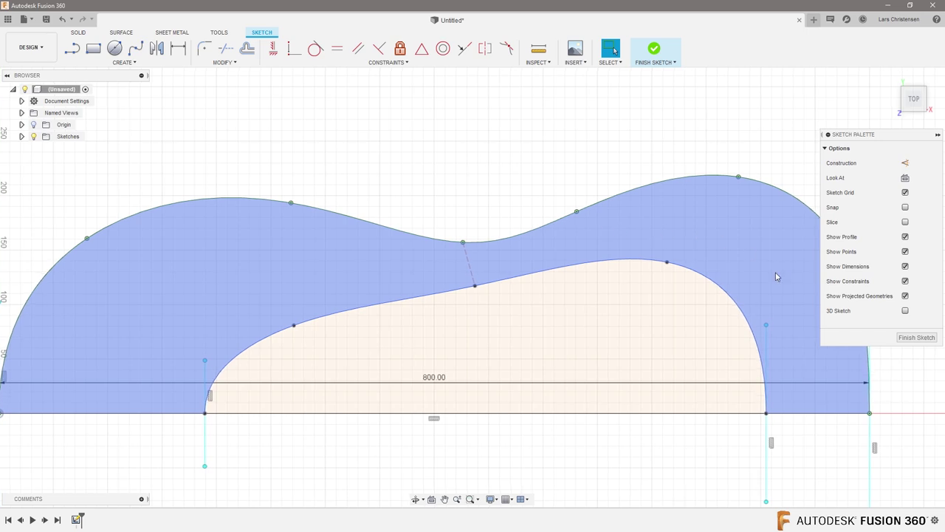
{"action": "scroll", "coordinate": [443, 379], "scroll_direction": "down", "scroll_amount": 2}
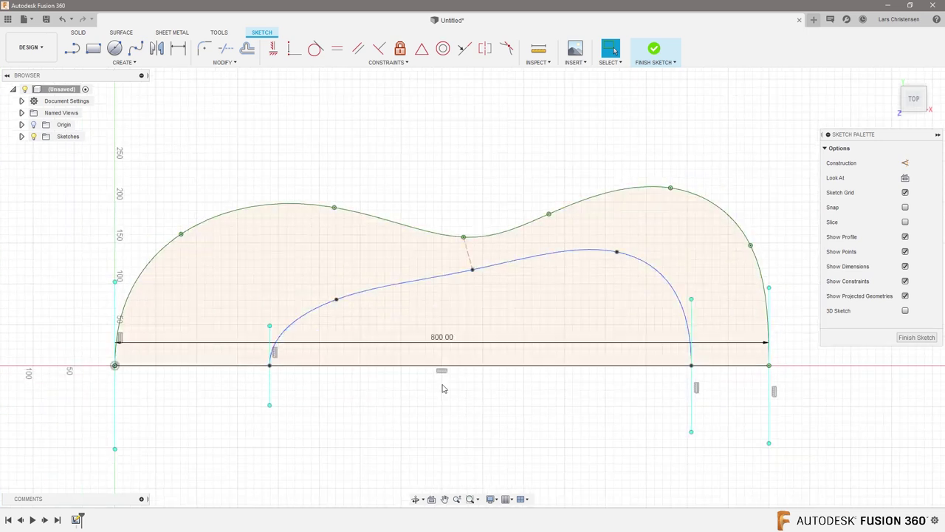
{"action": "scroll", "coordinate": [440, 387], "scroll_direction": "down", "scroll_amount": 2}
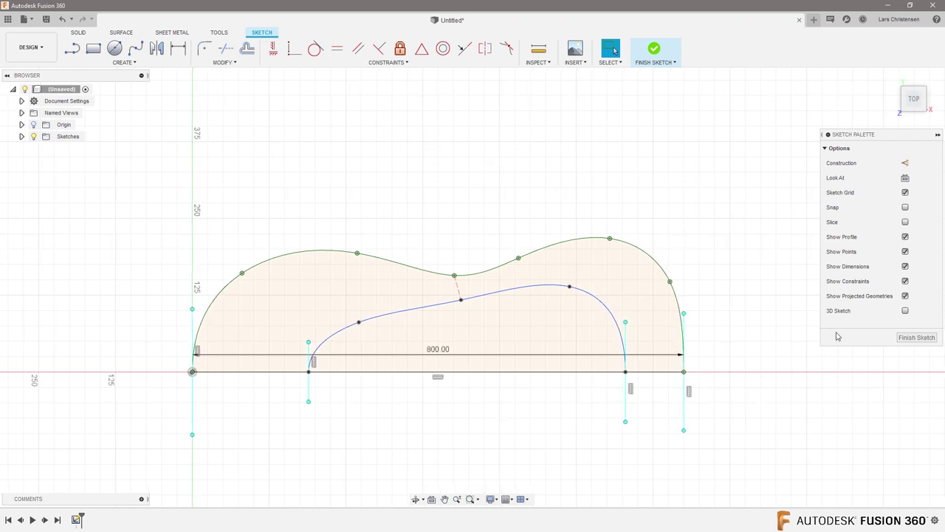
{"action": "left_click", "coordinate": [928, 337]}
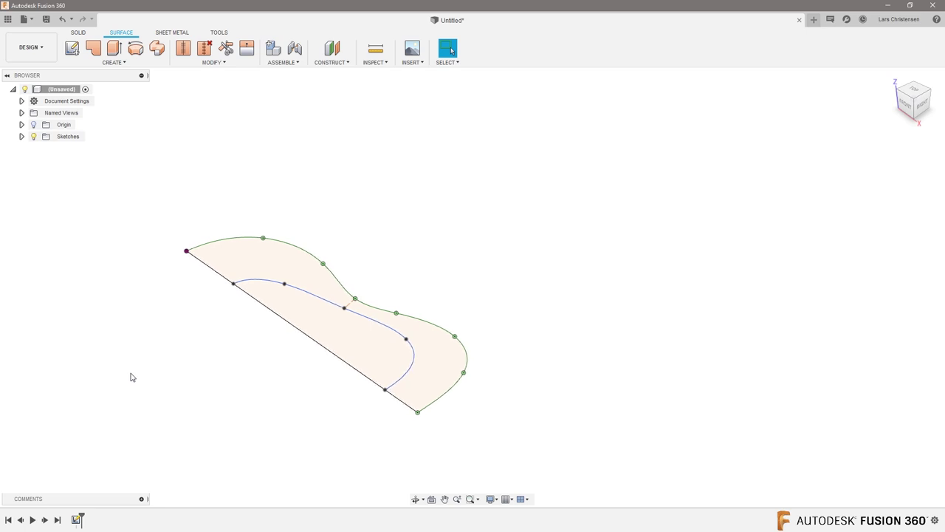
Step: Enter the Form environment from the Solid tab's Create Form command
{"action": "scroll", "coordinate": [229, 386], "scroll_direction": "up", "scroll_amount": 2}
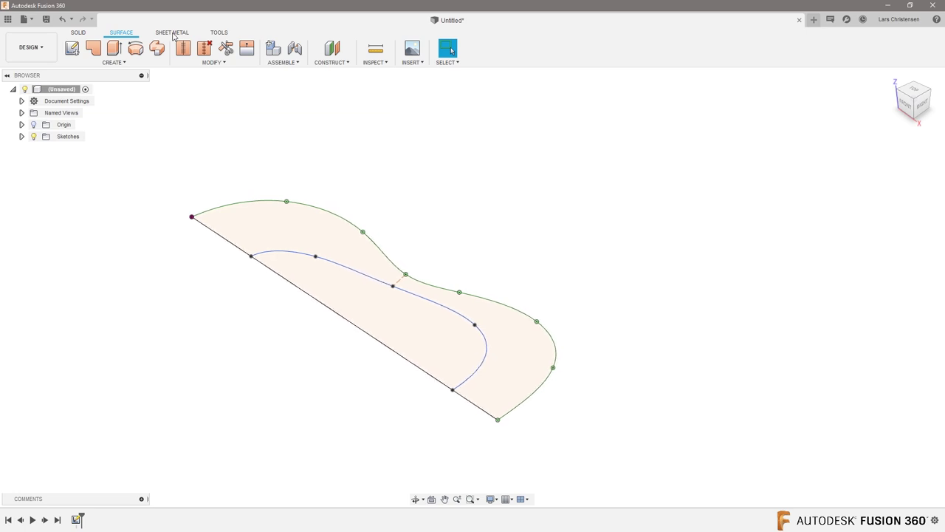
{"action": "left_click", "coordinate": [77, 34]}
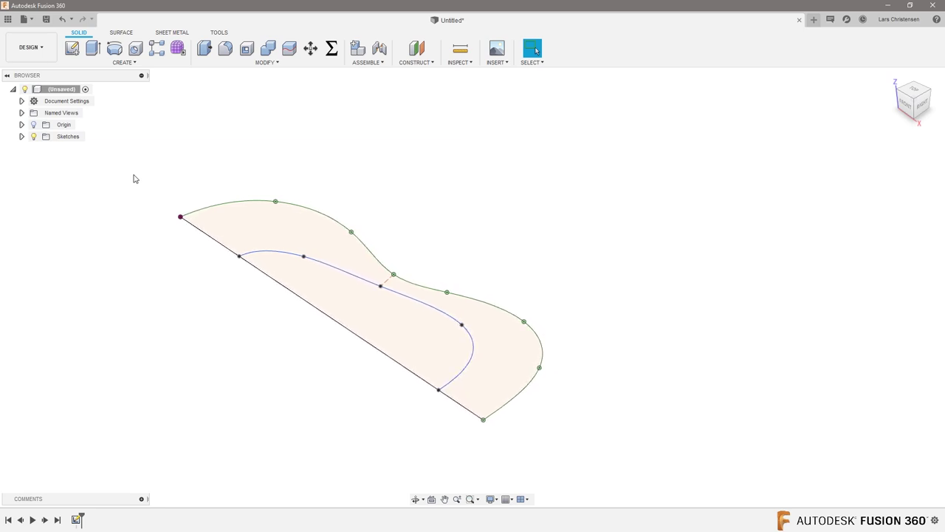
{"action": "scroll", "coordinate": [246, 311], "scroll_direction": "down", "scroll_amount": 2}
{"action": "scroll", "coordinate": [249, 359], "scroll_direction": "up", "scroll_amount": 2}
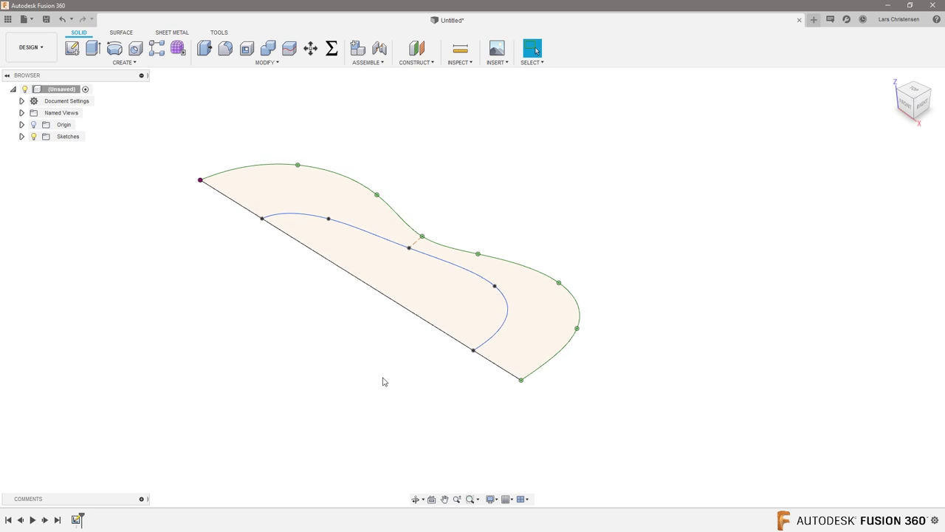
{"action": "left_click", "coordinate": [178, 48]}
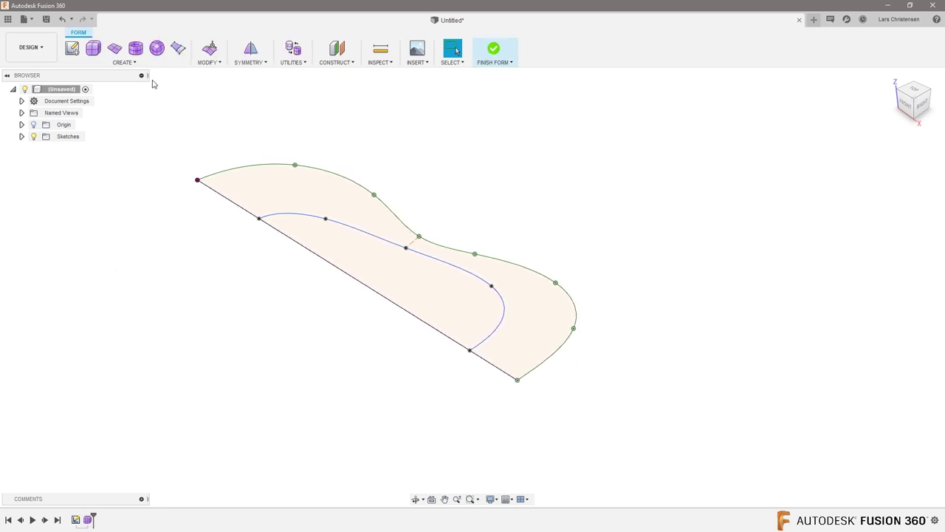
Step: Start a T-spline plane in top view using the 2-Point rectangle type
{"action": "left_click", "coordinate": [112, 49]}
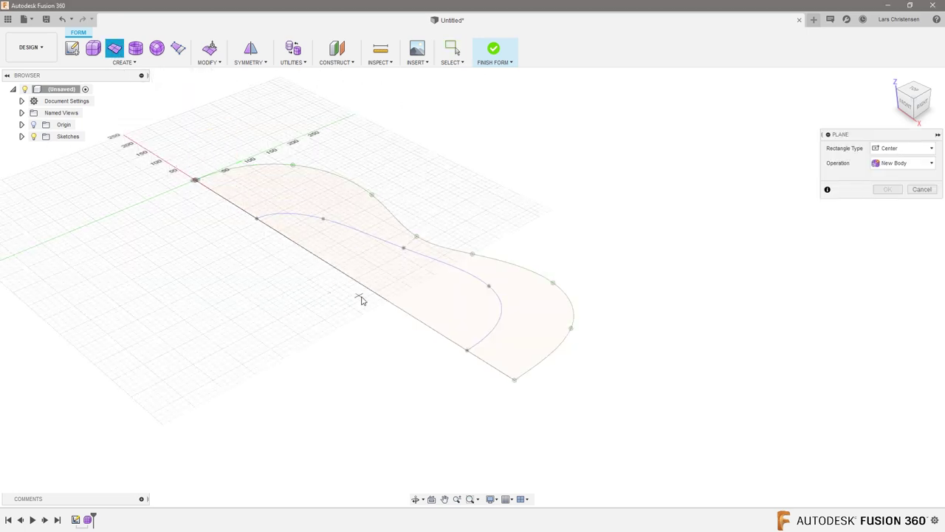
{"action": "left_click", "coordinate": [913, 93]}
{"action": "scroll", "coordinate": [354, 384], "scroll_direction": "down", "scroll_amount": 2}
{"action": "scroll", "coordinate": [346, 436], "scroll_direction": "up", "scroll_amount": 3}
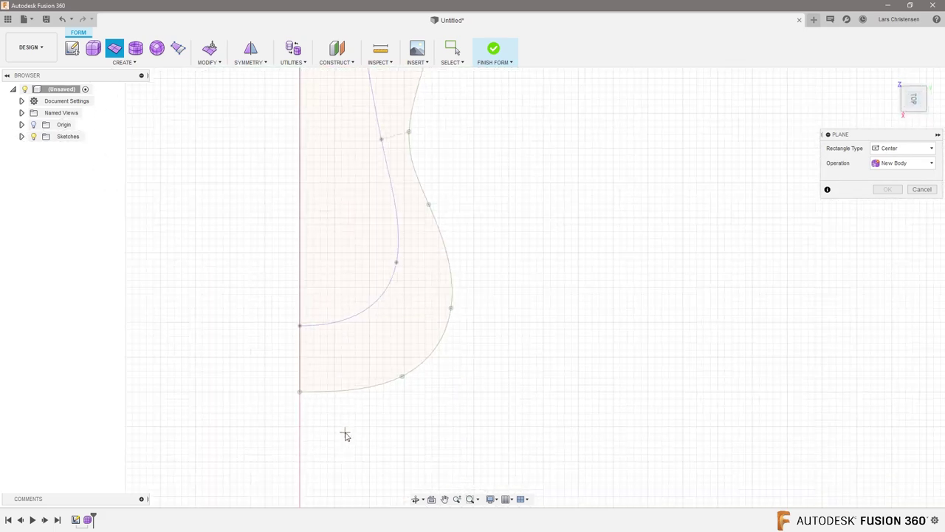
{"action": "left_click", "coordinate": [898, 153]}
{"action": "left_click", "coordinate": [897, 174]}
{"action": "scroll", "coordinate": [311, 401], "scroll_direction": "up", "scroll_amount": 2}
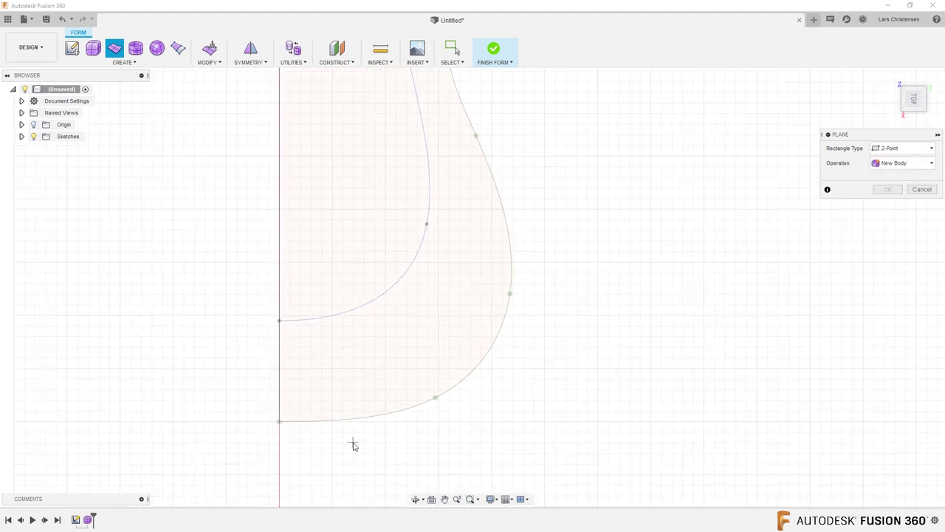
Step: Place a 173.883 × 55.114 mm plane from the outline's lower end with 4 length faces
{"action": "left_click", "coordinate": [276, 419]}
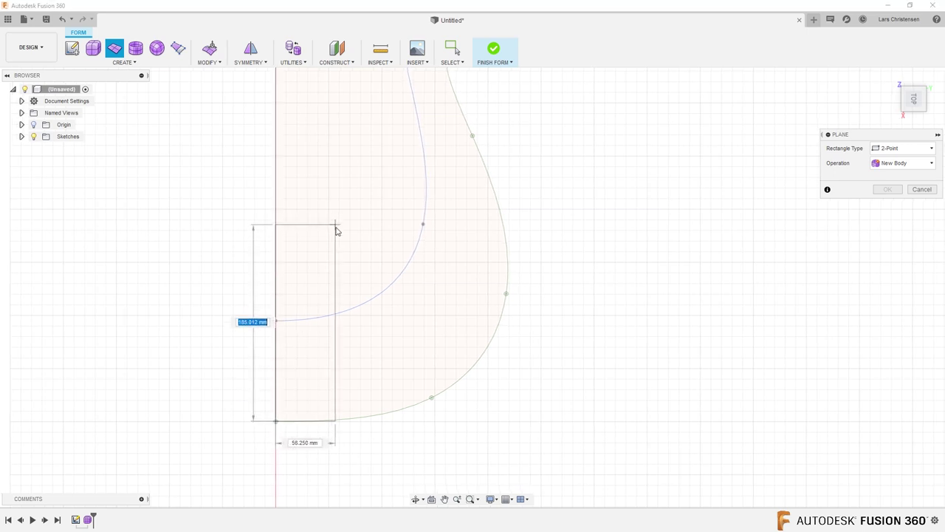
{"action": "left_click", "coordinate": [333, 237]}
{"action": "scroll", "coordinate": [311, 345], "scroll_direction": "up", "scroll_amount": 2}
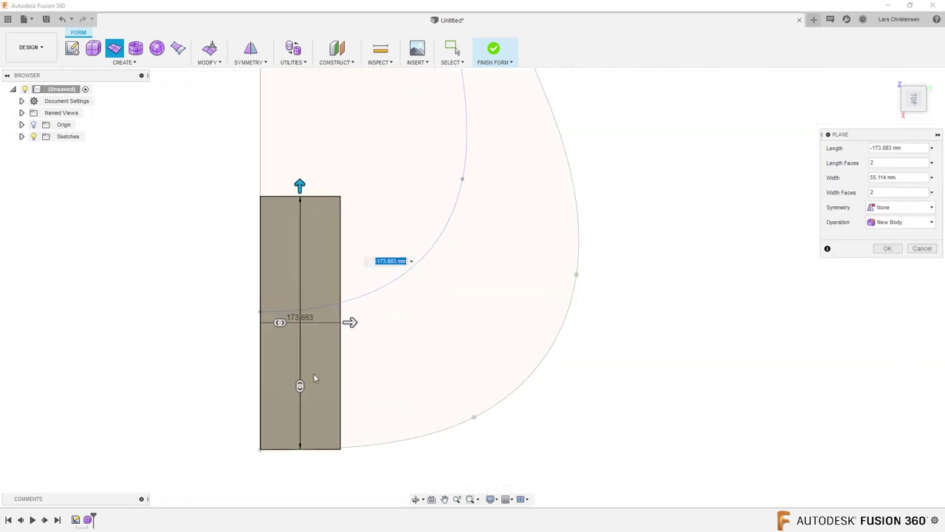
{"action": "mouse_move", "coordinate": [300, 385]}
{"action": "left_mouse_down"}
{"action": "mouse_move", "coordinate": [300, 355]}
{"action": "mouse_move", "coordinate": [304, 382]}
{"action": "left_mouse_up"}
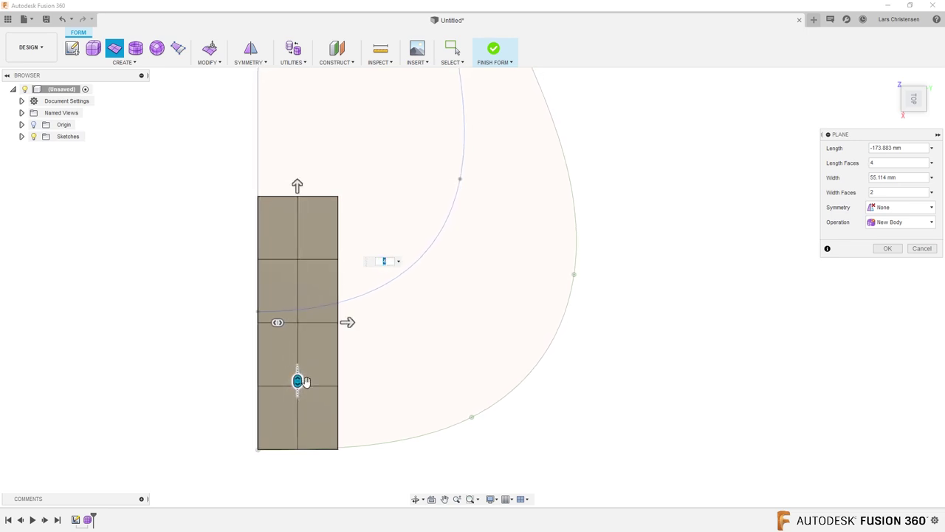
{"action": "left_click", "coordinate": [887, 249]}
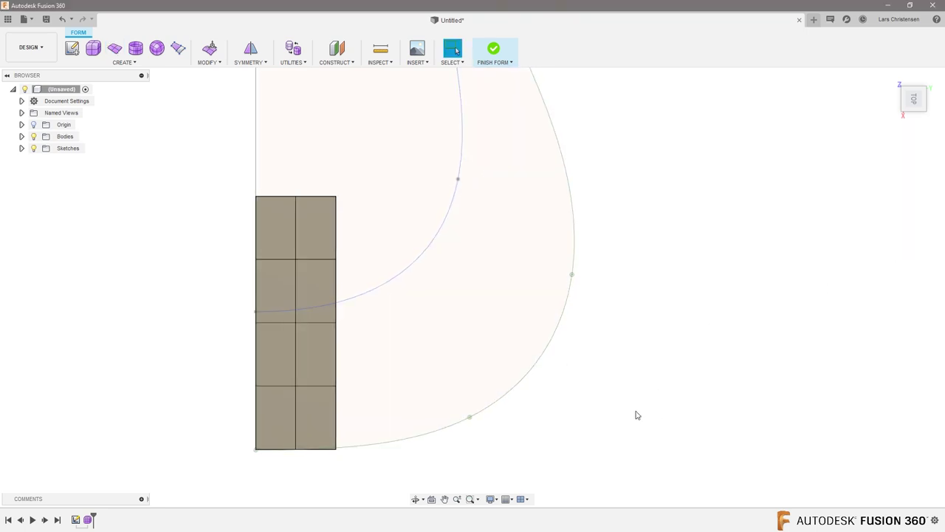
{"action": "middle_click_drag", "start_coordinate": [578, 392], "coordinate": [381, 138], "text": "shift"}
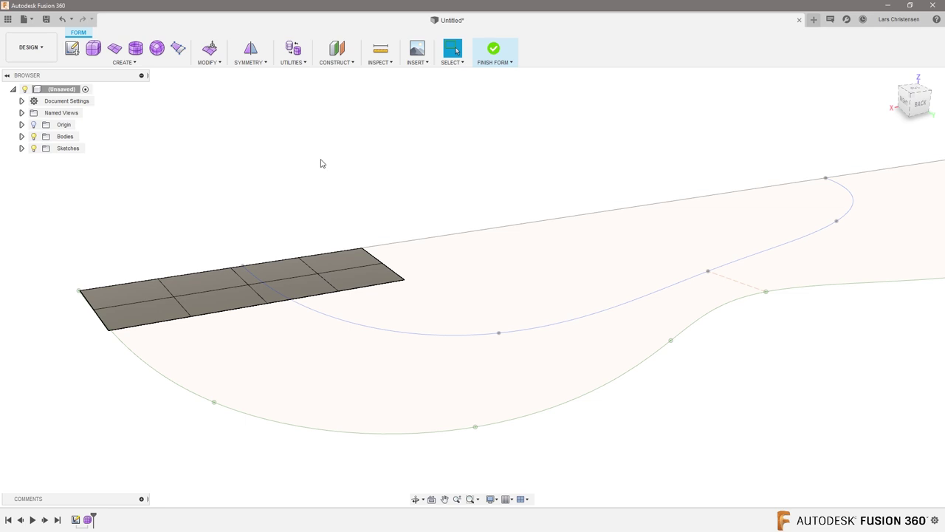
Step: Edit the form and raise the far-end edge loop to bend the plane upward
{"action": "right_click", "coordinate": [340, 174]}
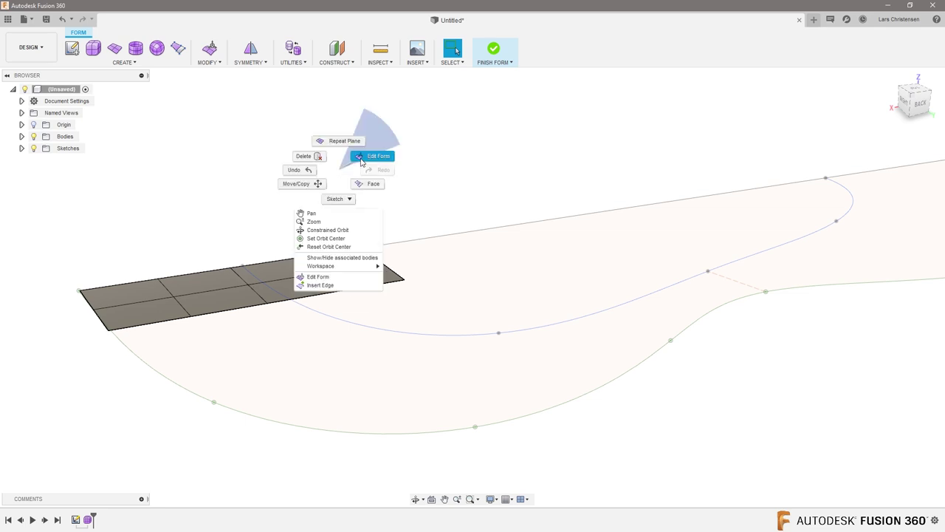
{"action": "left_click", "coordinate": [361, 163]}
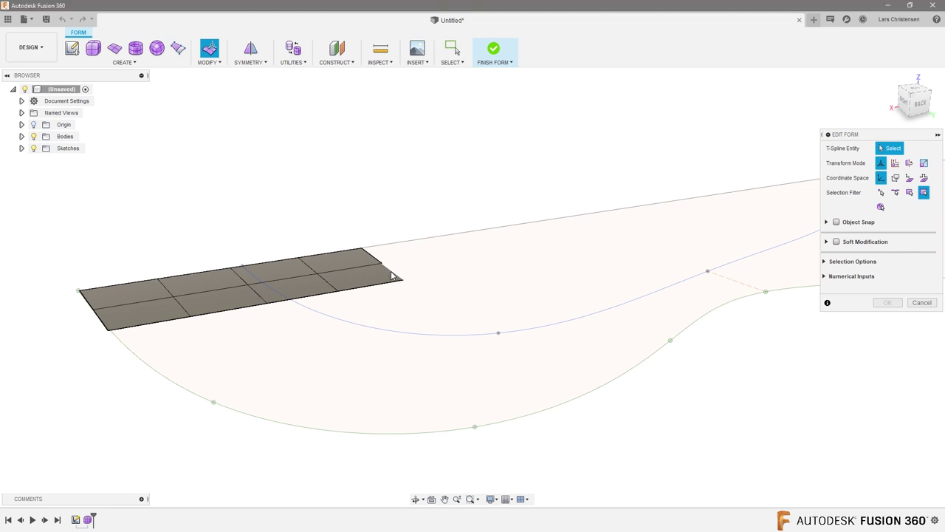
{"action": "double_click", "coordinate": [392, 274]}
{"action": "scroll", "coordinate": [402, 179], "scroll_direction": "up", "scroll_amount": 2}
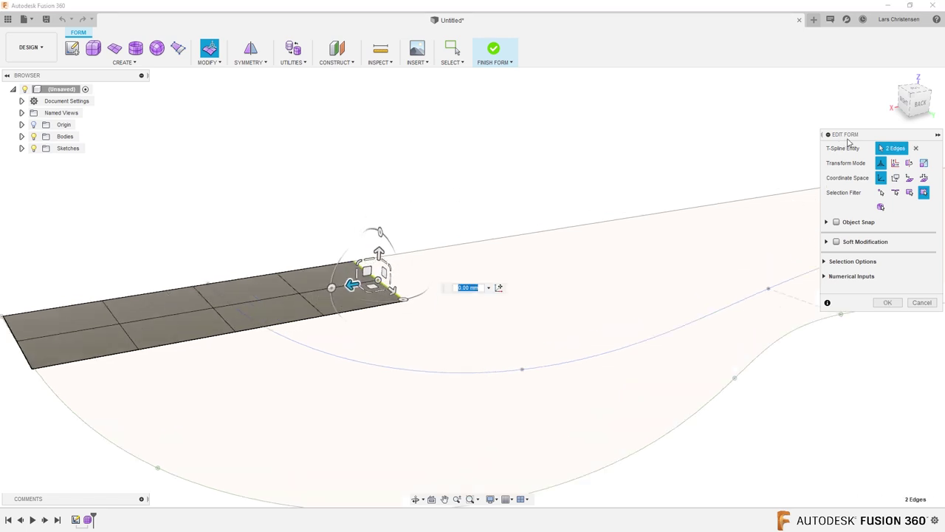
{"action": "left_click", "coordinate": [920, 103]}
{"action": "left_click_drag", "start_coordinate": [455, 313], "coordinate": [466, 253]}
{"action": "middle_click_drag", "start_coordinate": [498, 319], "coordinate": [328, 319], "text": "shift"}
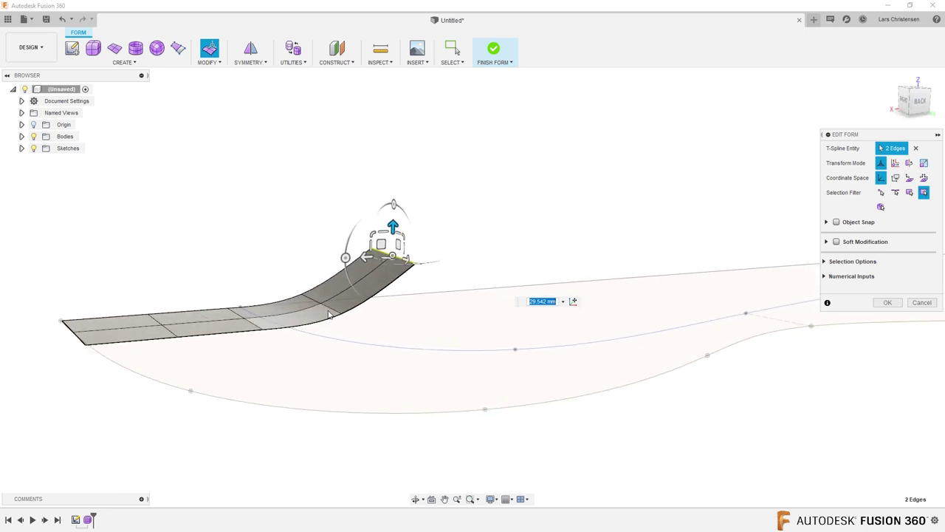
Step: Lift the middle edge loop from the back view into an S-curve
{"action": "double_click", "coordinate": [329, 313]}
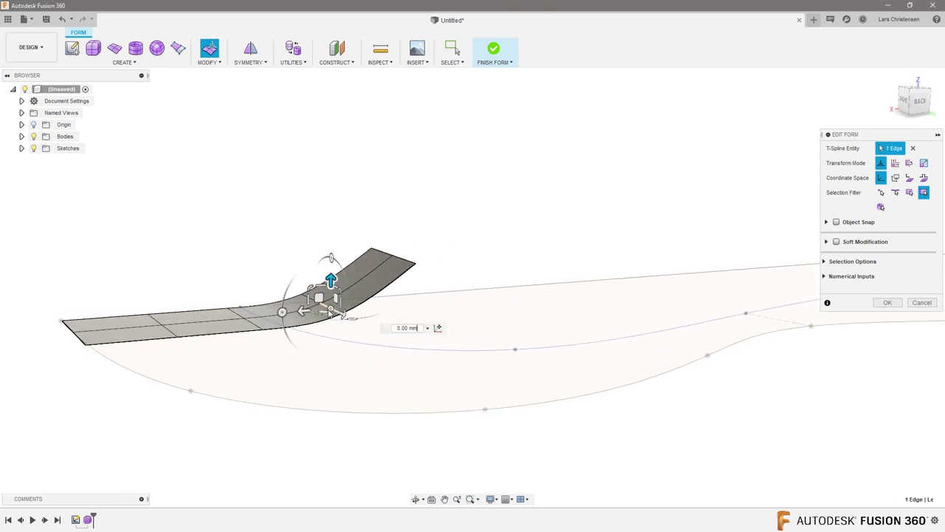
{"action": "left_click", "coordinate": [914, 107]}
{"action": "left_click_drag", "start_coordinate": [370, 294], "coordinate": [398, 243]}
{"action": "middle_click_drag", "start_coordinate": [136, 284], "coordinate": [286, 342], "text": "shift"}
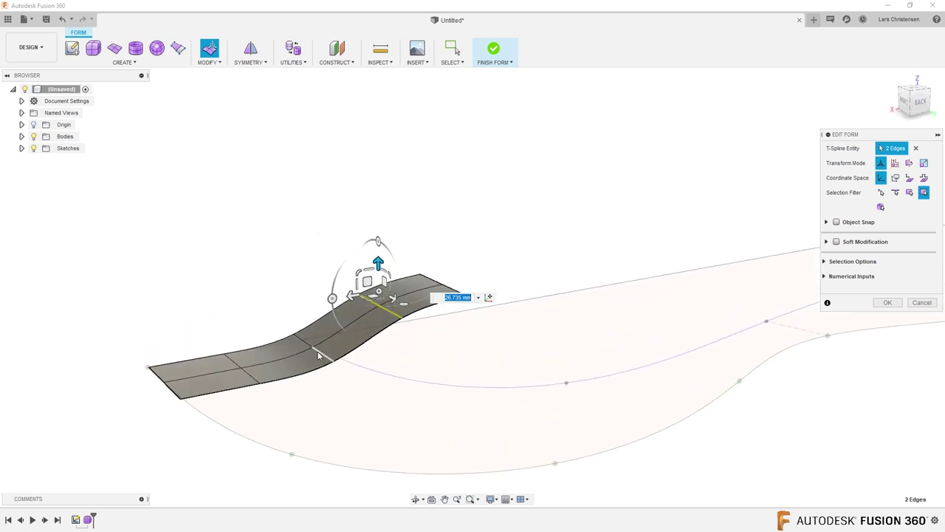
Step: Raise another edge loop about 11 mm and commit the form edit
{"action": "double_click", "coordinate": [314, 347]}
{"action": "left_click", "coordinate": [920, 101]}
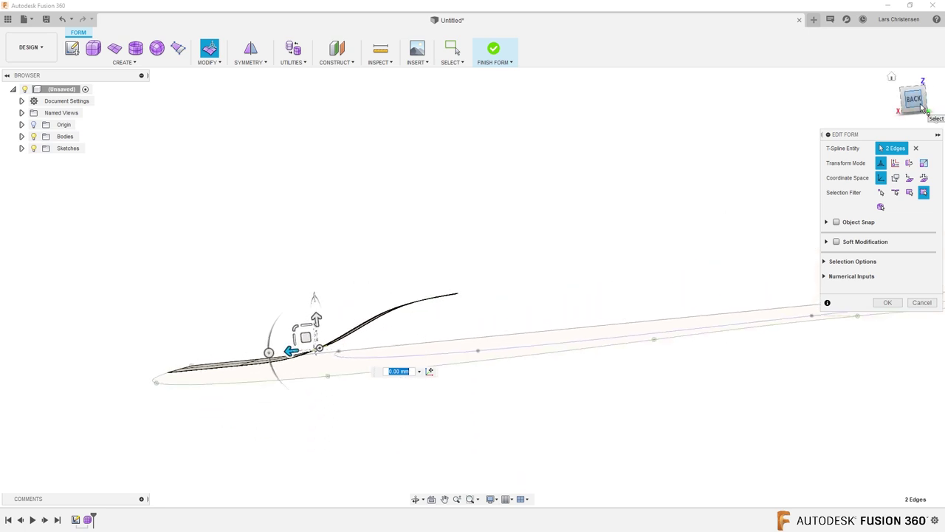
{"action": "left_click_drag", "start_coordinate": [298, 312], "coordinate": [301, 291]}
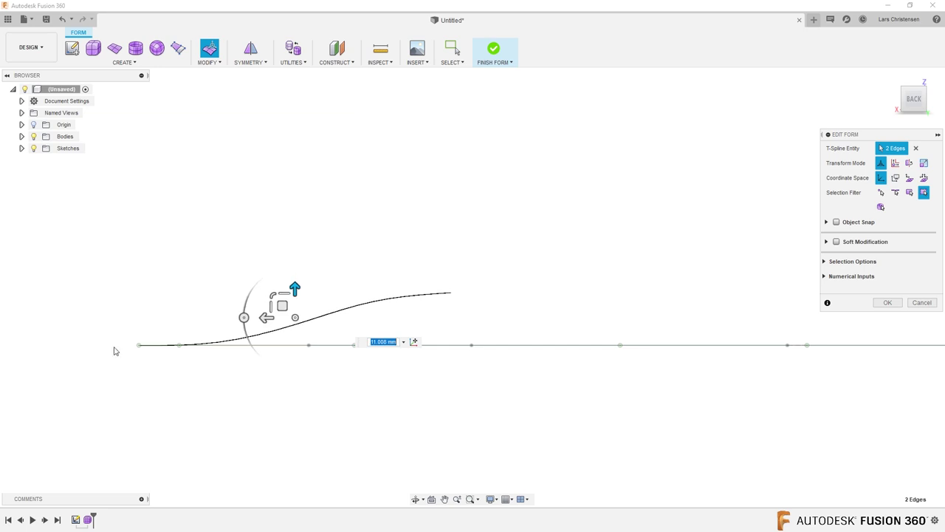
{"action": "middle_click_drag", "start_coordinate": [145, 369], "coordinate": [333, 373], "text": "shift"}
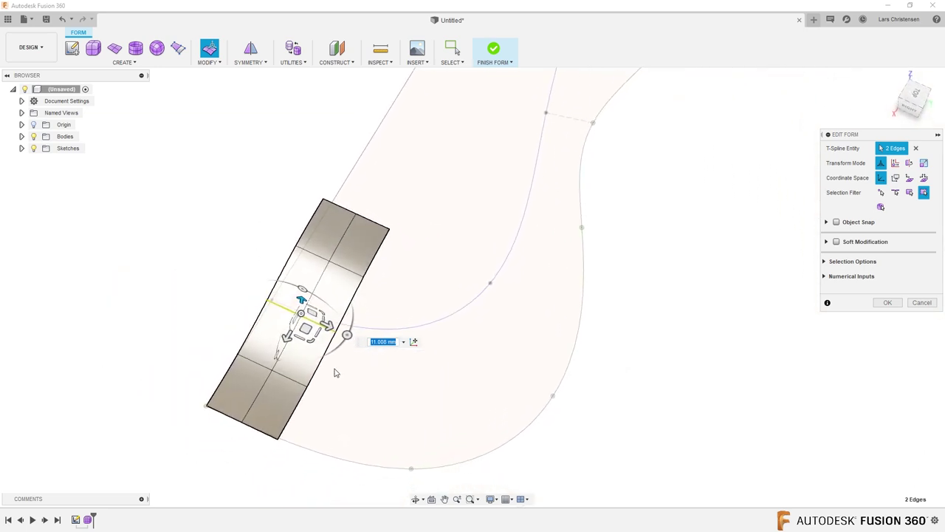
{"action": "left_click", "coordinate": [889, 303]}
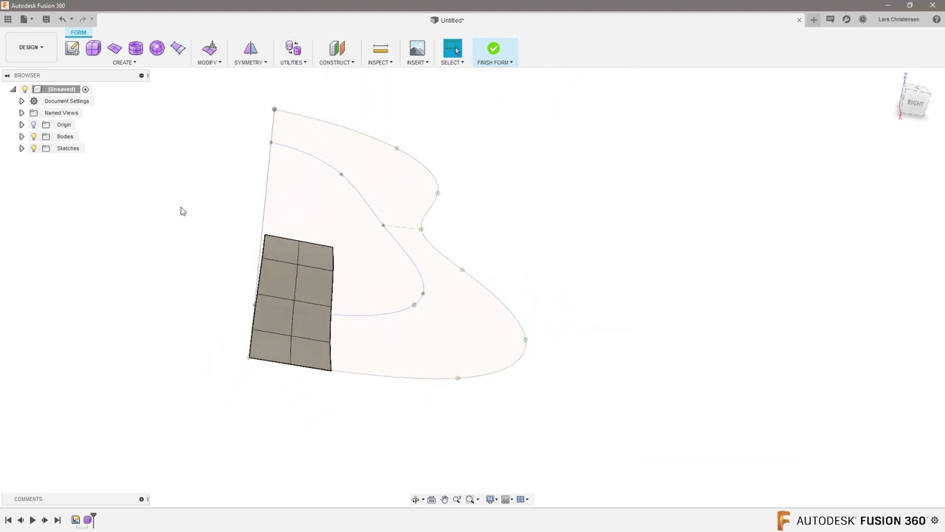
Step: In Top view, rotate the strip's side edges about 10.7° and drag them out toward the body outline
{"action": "left_click", "coordinate": [913, 98]}
{"action": "scroll", "coordinate": [325, 376], "scroll_direction": "up", "scroll_amount": 2}
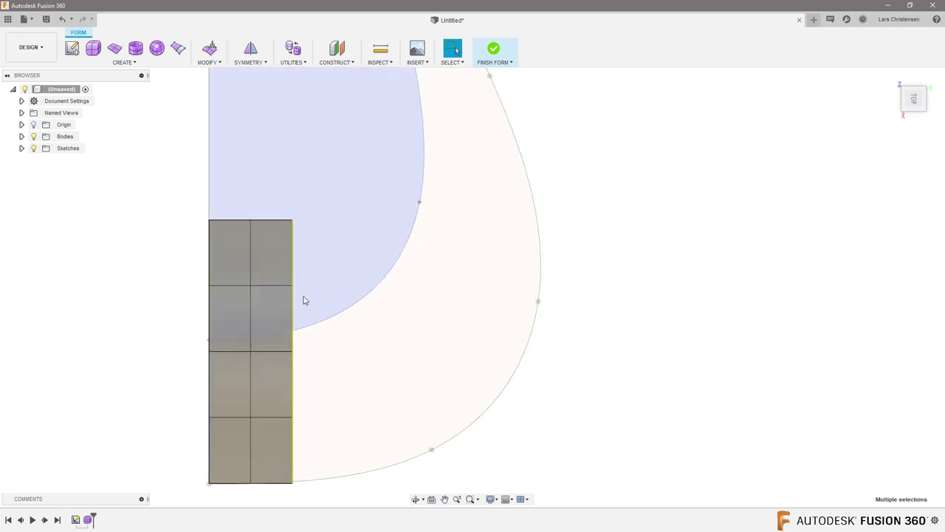
{"action": "right_click", "coordinate": [612, 191]}
{"action": "left_click", "coordinate": [646, 176]}
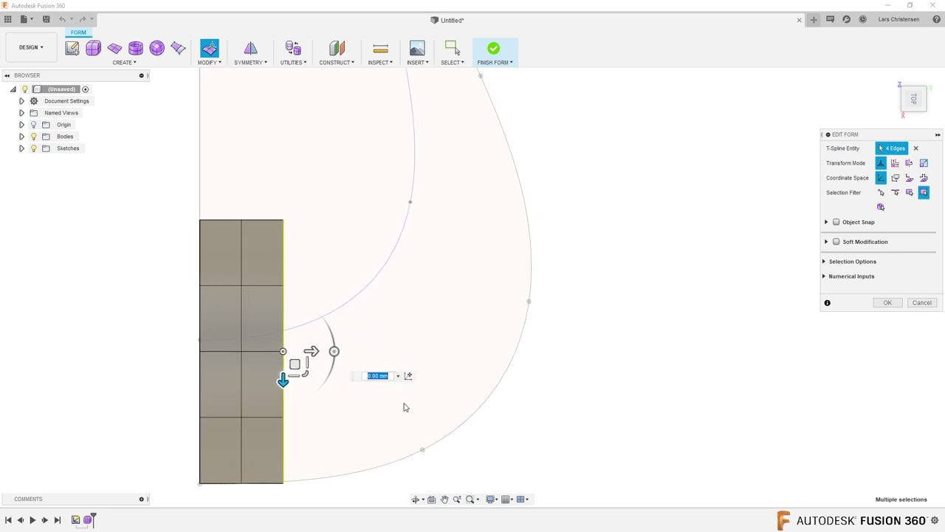
{"action": "left_click_drag", "start_coordinate": [333, 352], "coordinate": [333, 343]}
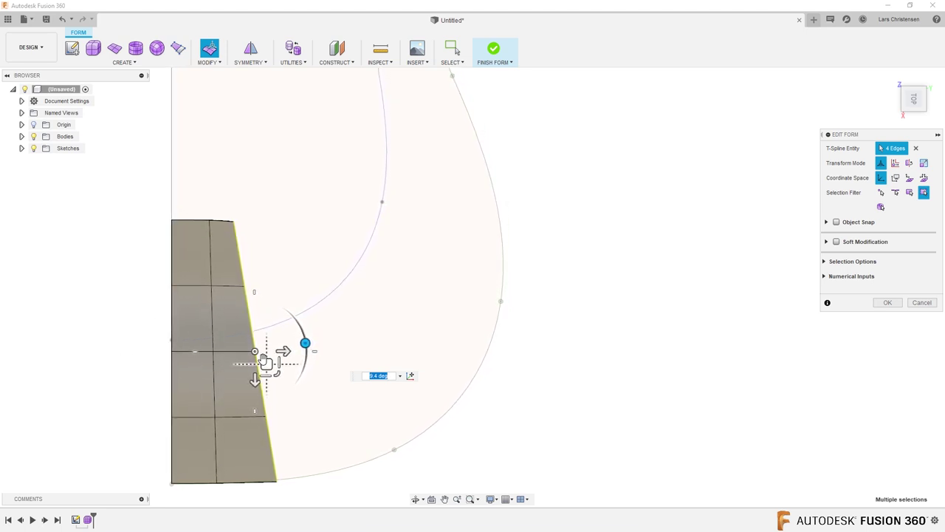
{"action": "left_click_drag", "start_coordinate": [266, 364], "coordinate": [319, 353]}
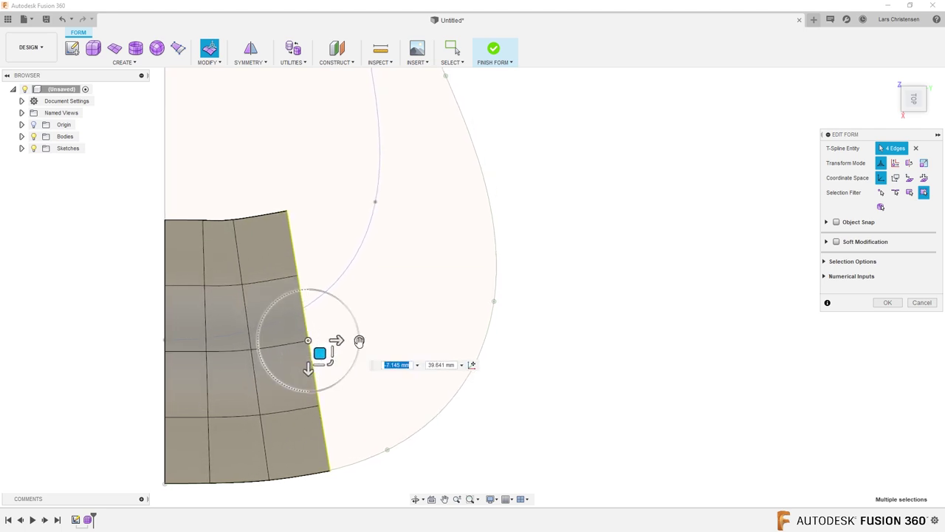
{"action": "left_click_drag", "start_coordinate": [318, 347], "coordinate": [437, 255]}
{"action": "left_click_drag", "start_coordinate": [397, 284], "coordinate": [263, 351]}
Step: Move the outer edges to follow the outline, then shift and slightly scale a cross edge
{"action": "scroll", "coordinate": [332, 321], "scroll_direction": "up", "scroll_amount": 3}
{"action": "left_click_drag", "start_coordinate": [329, 321], "coordinate": [309, 259]}
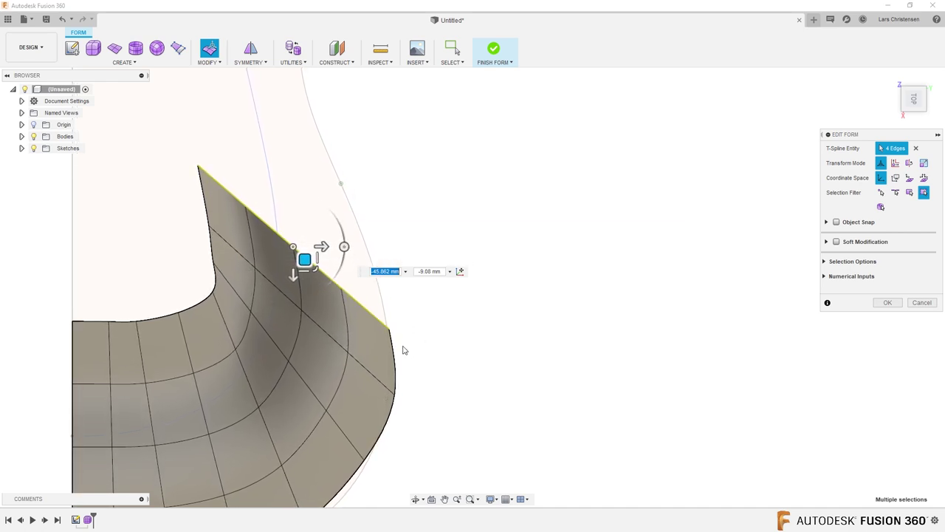
{"action": "scroll", "coordinate": [403, 350], "scroll_direction": "down", "scroll_amount": 2}
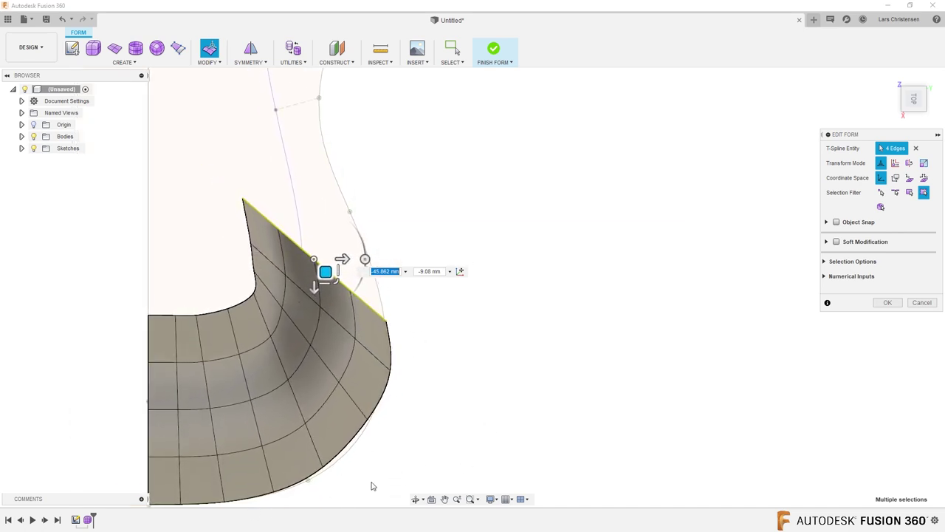
{"action": "left_click", "coordinate": [315, 458]}
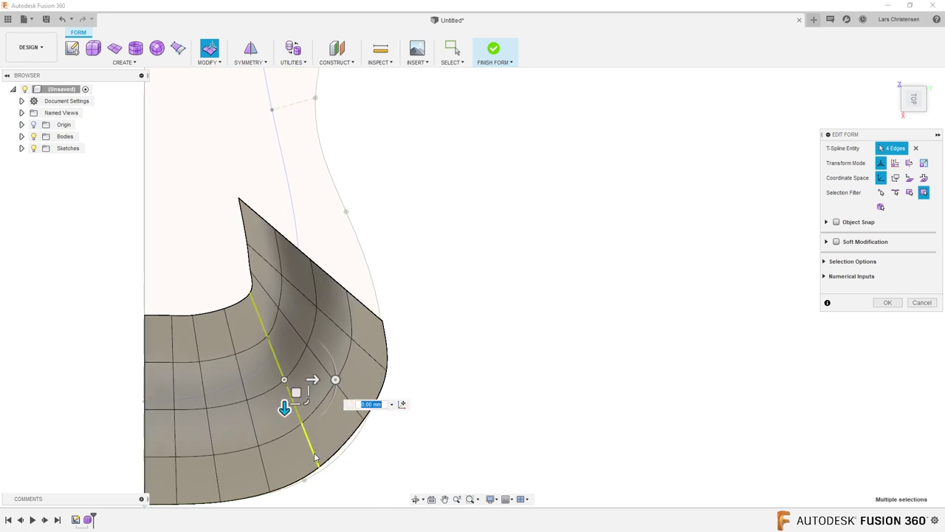
{"action": "left_click_drag", "start_coordinate": [294, 393], "coordinate": [292, 395]}
{"action": "left_click_drag", "start_coordinate": [294, 397], "coordinate": [297, 395]}
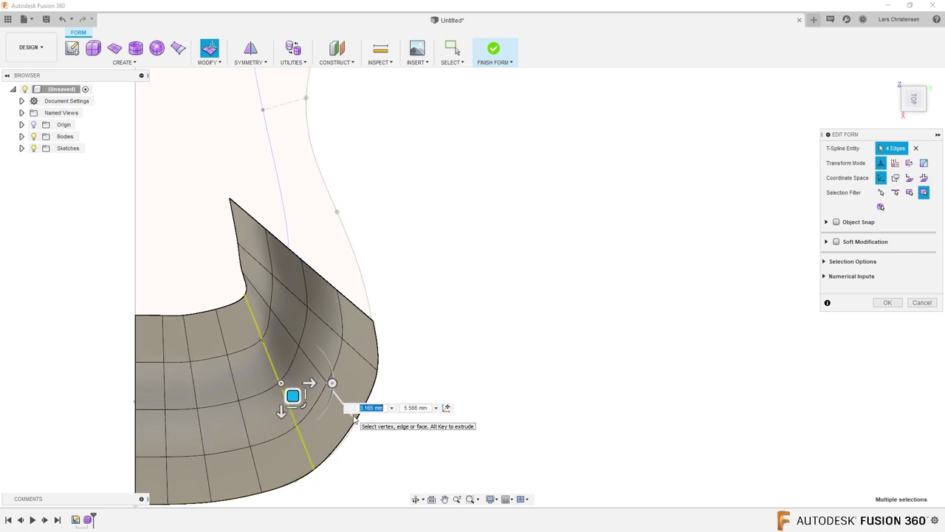
{"action": "key", "text": "ctrl+z"}
{"action": "mouse_move", "coordinate": [311, 363]}
{"action": "left_mouse_down"}
{"action": "mouse_move", "coordinate": [322, 384]}
{"action": "mouse_move", "coordinate": [316, 365]}
{"action": "left_mouse_up"}
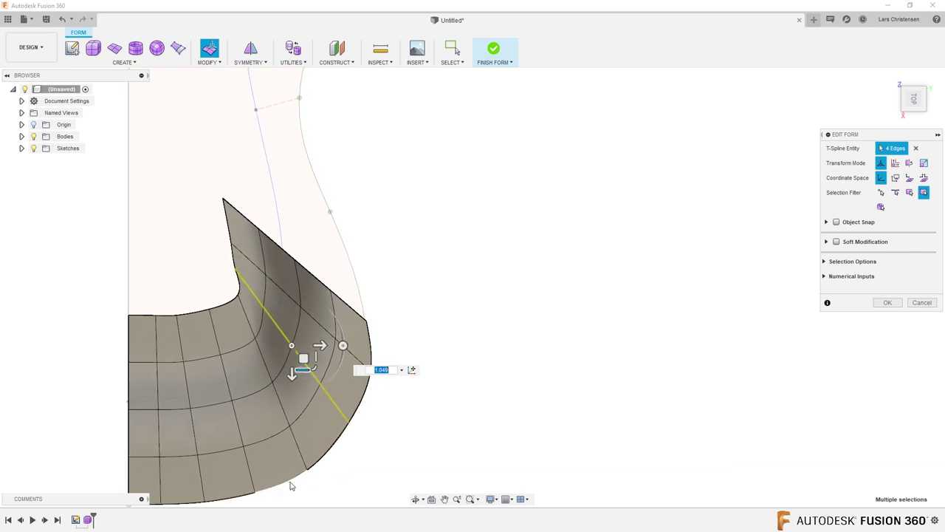
{"action": "left_click", "coordinate": [469, 339]}
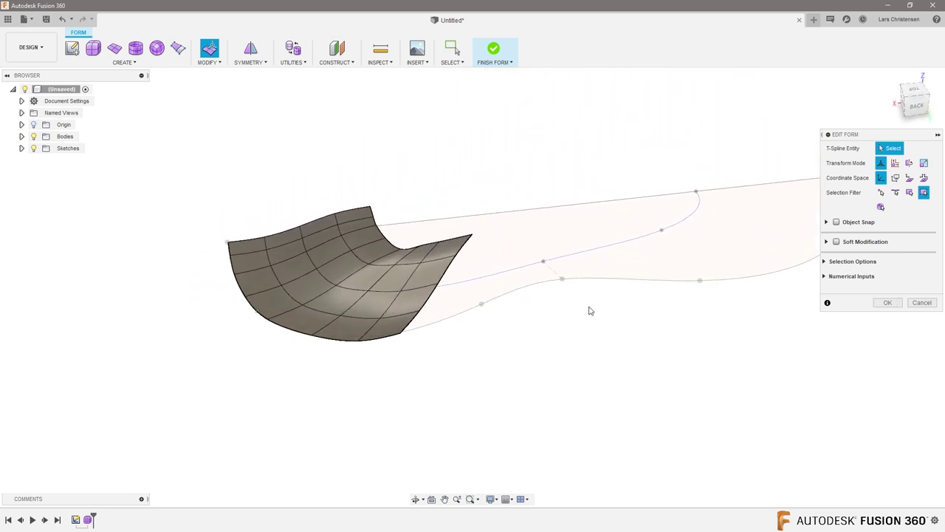
Step: Pull an inner-curve vertex on a plane by 3.284 and −17.462 mm to curl the edge
{"action": "scroll", "coordinate": [274, 198], "scroll_direction": "up", "scroll_amount": 3}
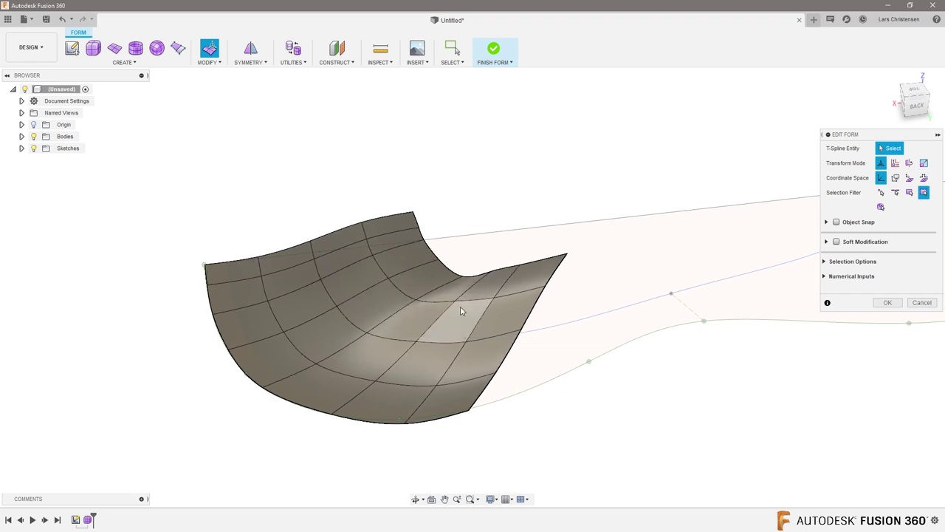
{"action": "left_click", "coordinate": [462, 278]}
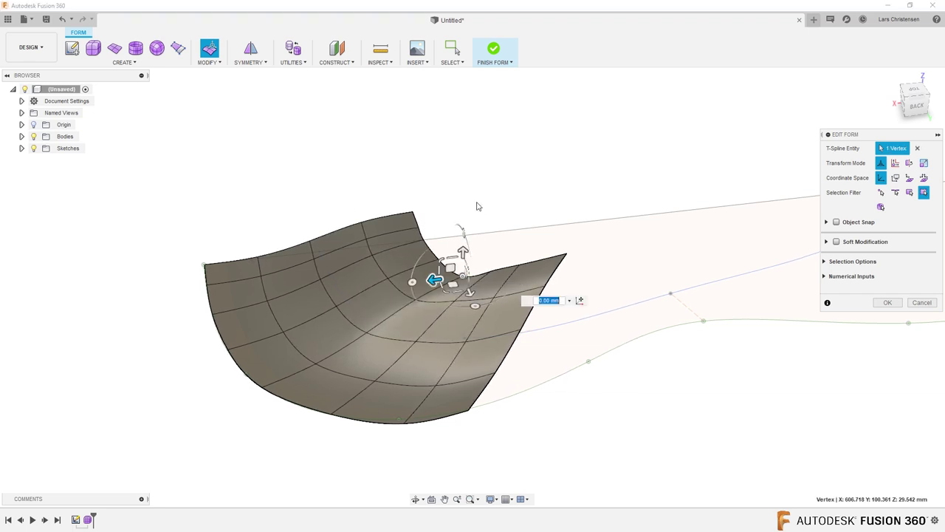
{"action": "scroll", "coordinate": [477, 206], "scroll_direction": "up", "scroll_amount": 2}
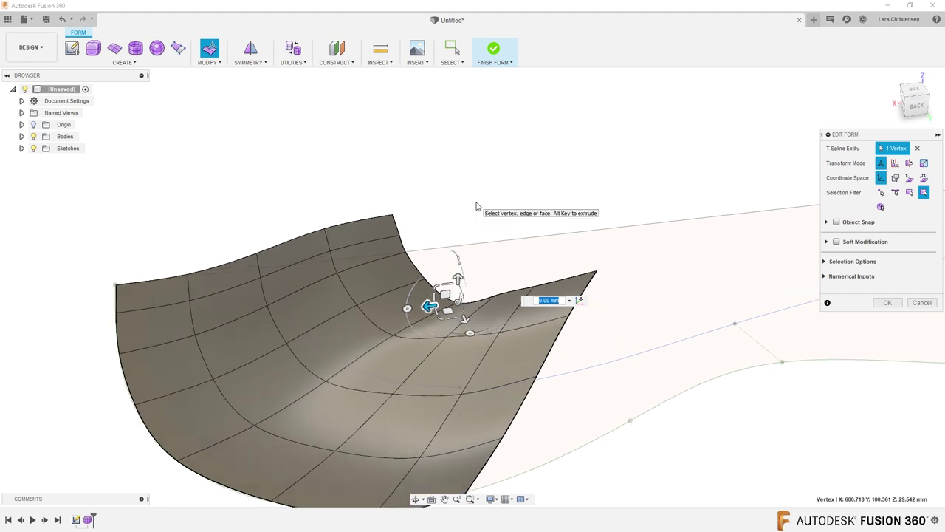
{"action": "left_click", "coordinate": [448, 311]}
{"action": "left_click_drag", "start_coordinate": [448, 311], "coordinate": [435, 294]}
{"action": "middle_click_drag", "start_coordinate": [434, 294], "coordinate": [472, 347], "text": "shift"}
{"action": "left_click", "coordinate": [807, 355]}
{"action": "middle_click_drag", "start_coordinate": [686, 357], "coordinate": [383, 320], "text": "shift"}
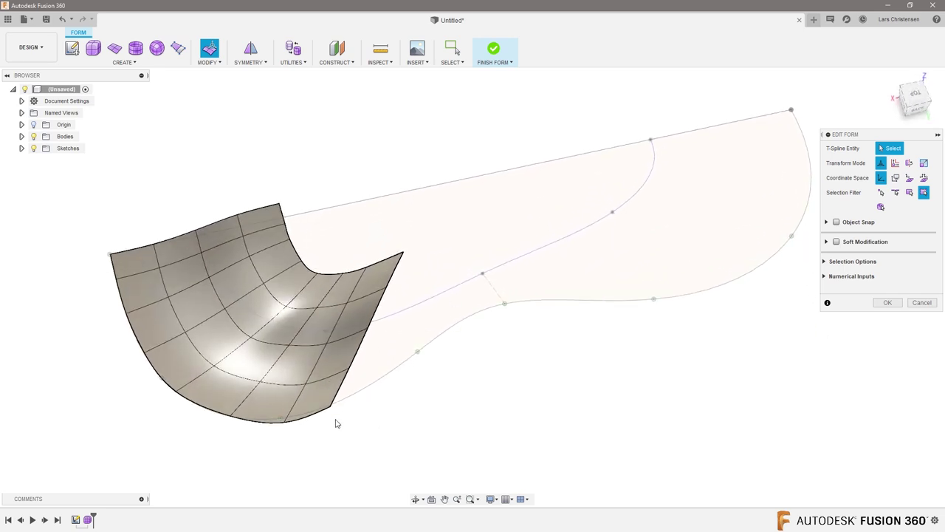
Step: Rotate the open end edge loop about 6.5° and shift it toward the neck outline
{"action": "double_click", "coordinate": [337, 397]}
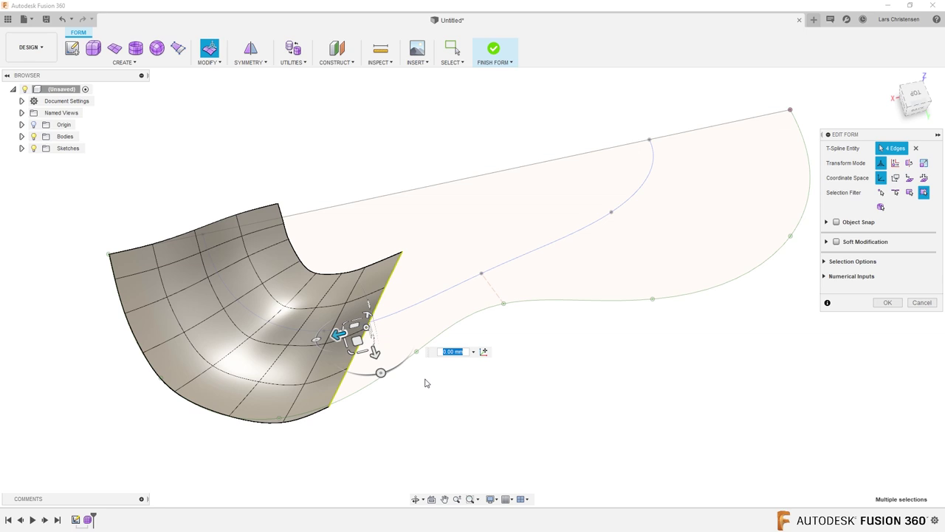
{"action": "scroll", "coordinate": [396, 332], "scroll_direction": "up", "scroll_amount": 4}
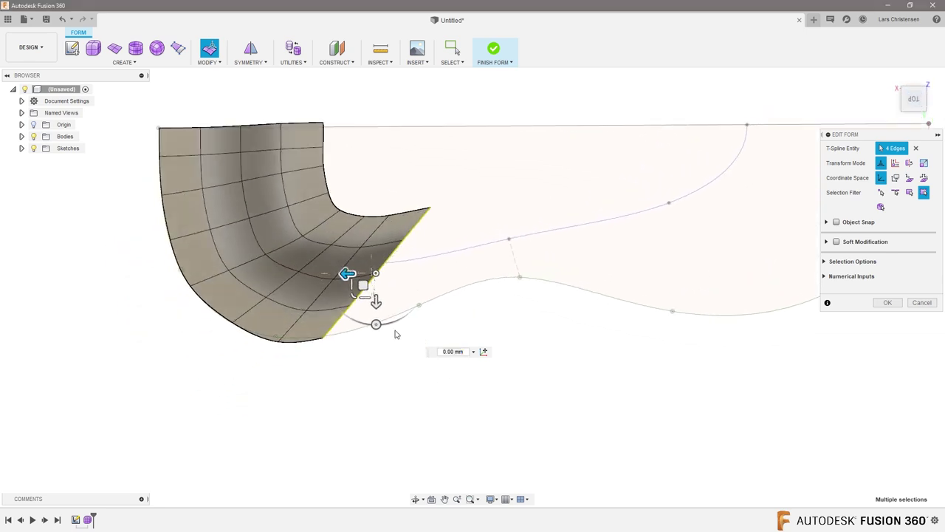
{"action": "left_click_drag", "start_coordinate": [355, 323], "coordinate": [364, 317]}
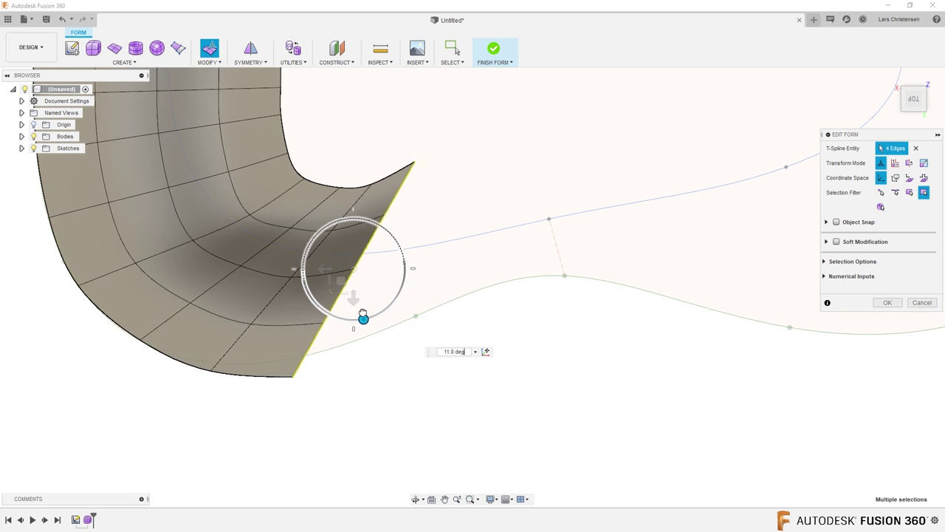
{"action": "left_click_drag", "start_coordinate": [341, 287], "coordinate": [357, 260]}
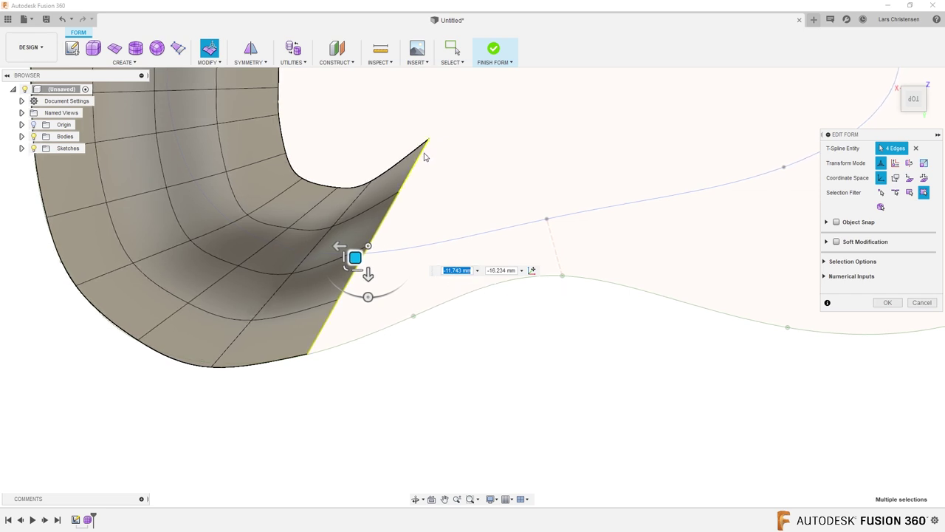
{"action": "left_click", "coordinate": [429, 140]}
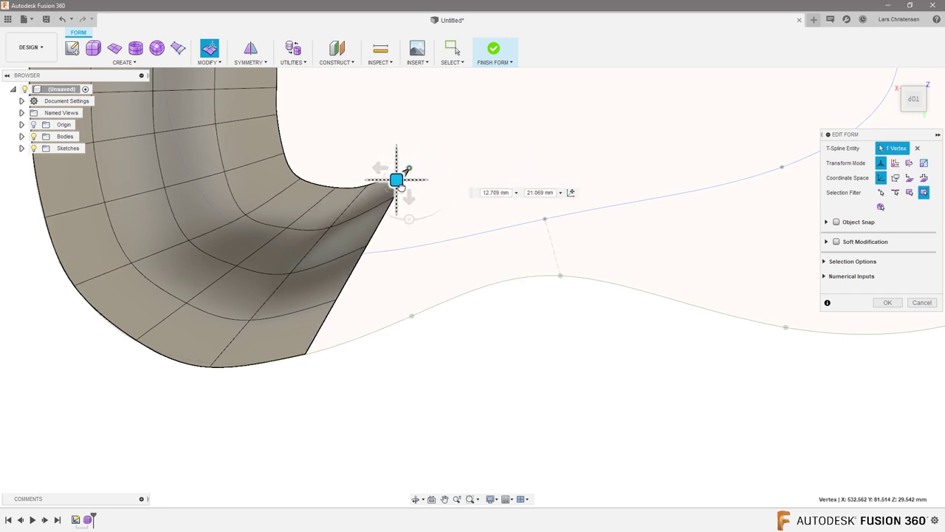
{"action": "left_click", "coordinate": [490, 194]}
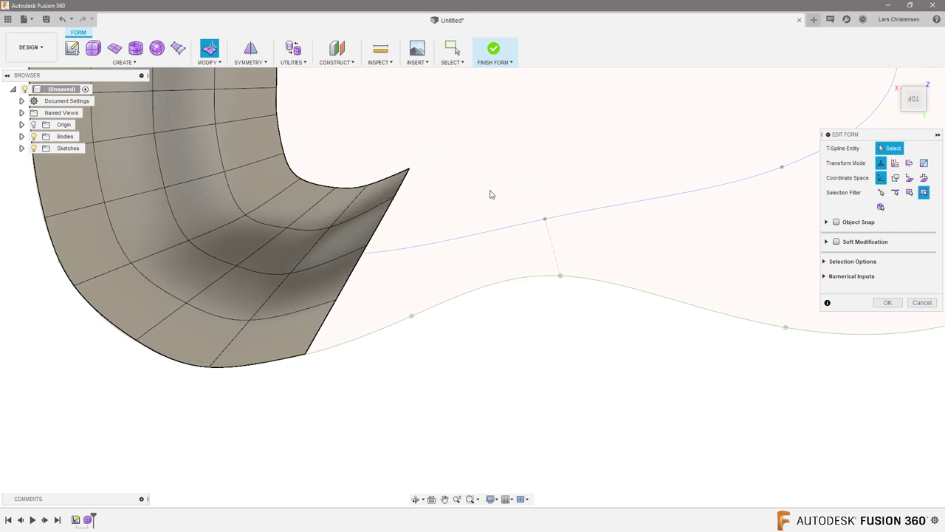
Step: Move the end edge loop up and right and tilt it by 17.4°
{"action": "double_click", "coordinate": [314, 340]}
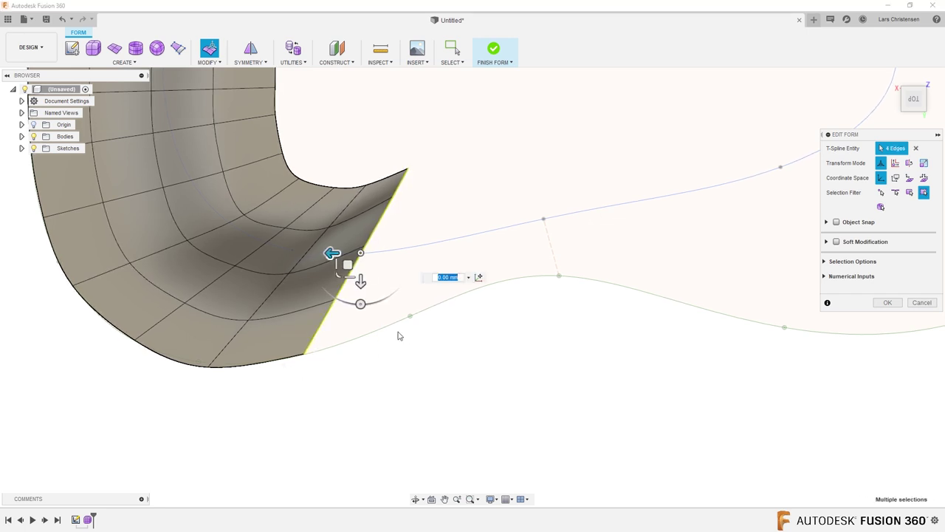
{"action": "left_click_drag", "start_coordinate": [383, 256], "coordinate": [424, 242]}
{"action": "left_click_drag", "start_coordinate": [437, 278], "coordinate": [450, 276]}
{"action": "left_click_drag", "start_coordinate": [421, 241], "coordinate": [399, 226]}
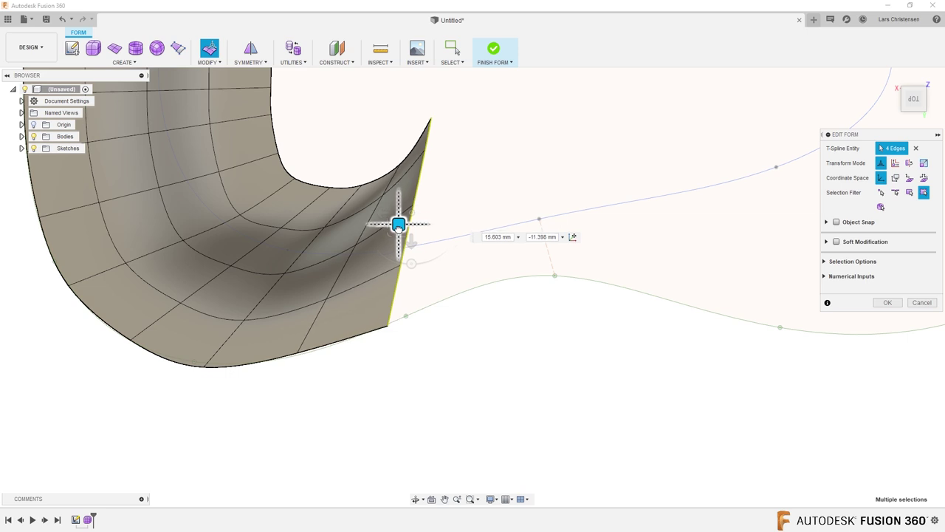
{"action": "left_click", "coordinate": [434, 136]}
Step: Pull the top corner vertex slightly left and down, then finish the form edit
{"action": "left_click", "coordinate": [419, 121]}
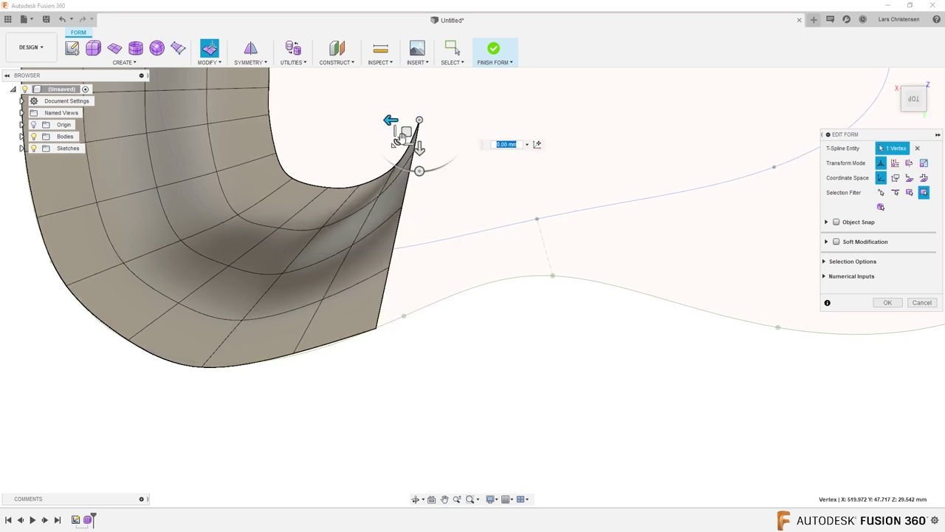
{"action": "left_click_drag", "start_coordinate": [410, 150], "coordinate": [407, 152]}
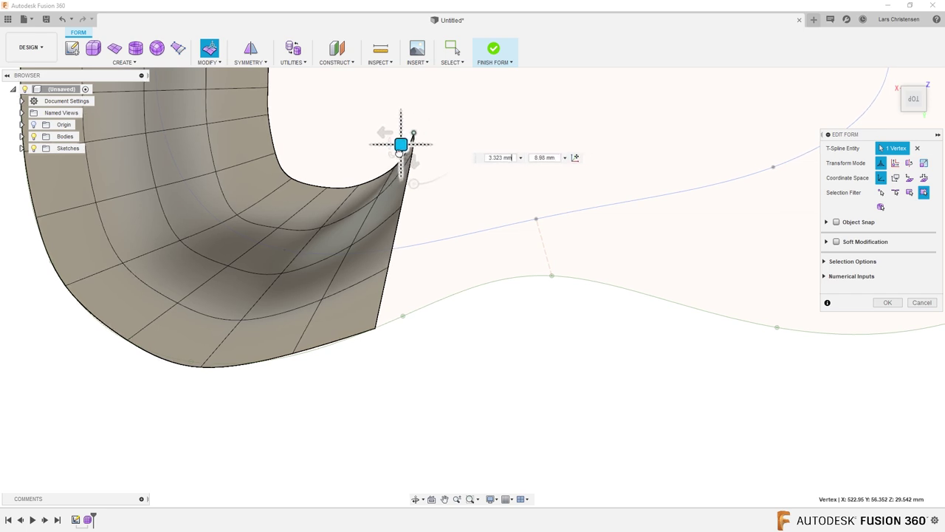
{"action": "left_click", "coordinate": [493, 186]}
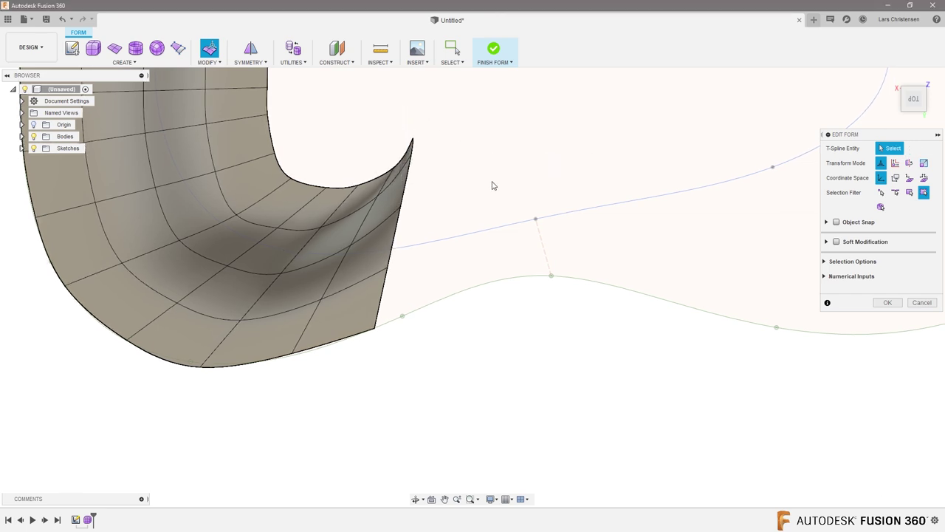
{"action": "left_click", "coordinate": [885, 303]}
{"action": "mouse_move", "coordinate": [509, 441]}
{"action": "middle_mouse_down", "text": "shift"}
{"action": "mouse_move", "coordinate": [413, 409]}
{"action": "mouse_move", "coordinate": [363, 379]}
{"action": "mouse_move", "coordinate": [479, 409]}
{"action": "mouse_move", "coordinate": [231, 183]}
{"action": "middle_mouse_up", "text": "shift"}
{"action": "left_click", "coordinate": [115, 48]}
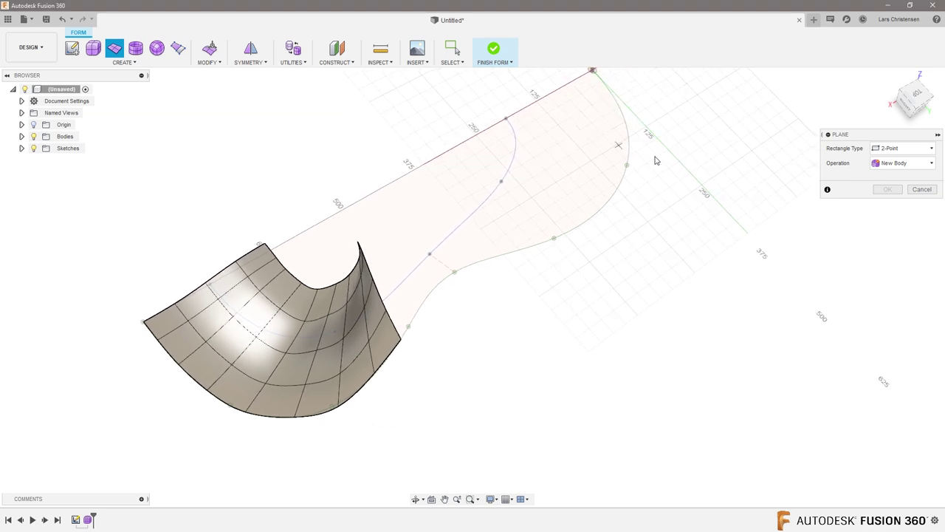
{"action": "left_click", "coordinate": [919, 94]}
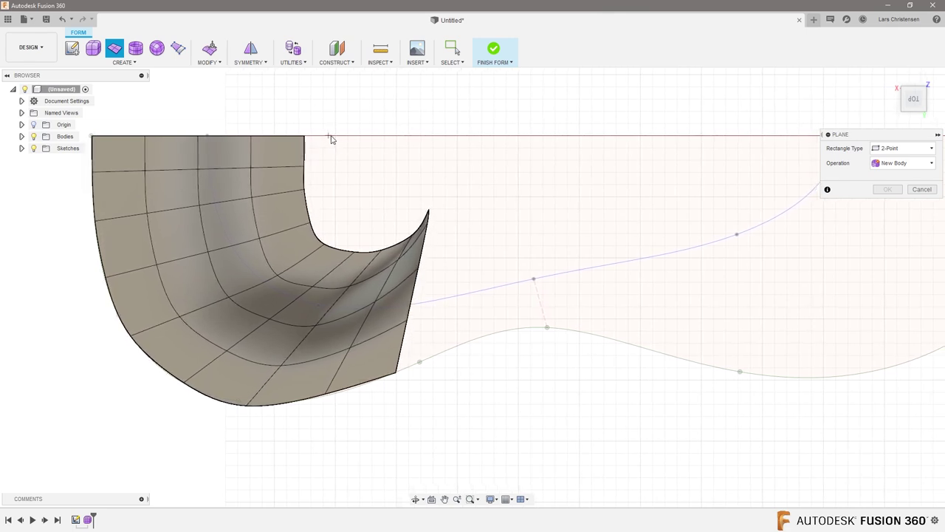
{"action": "left_click", "coordinate": [330, 138]}
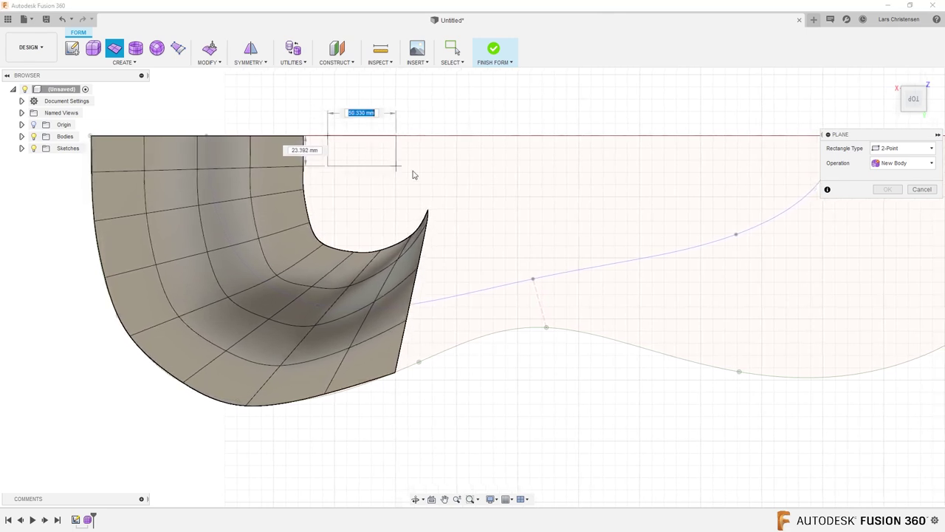
{"action": "left_click", "coordinate": [515, 175]}
{"action": "middle_click_drag", "start_coordinate": [876, 306], "coordinate": [820, 310], "text": "shift"}
{"action": "key", "text": "Return"}
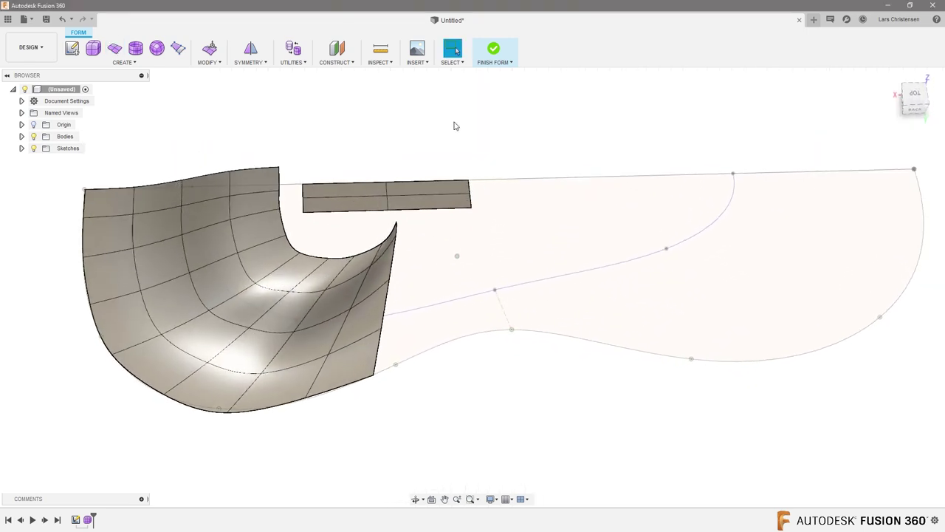
{"action": "middle_click_drag", "start_coordinate": [508, 145], "coordinate": [361, 148], "text": "shift"}
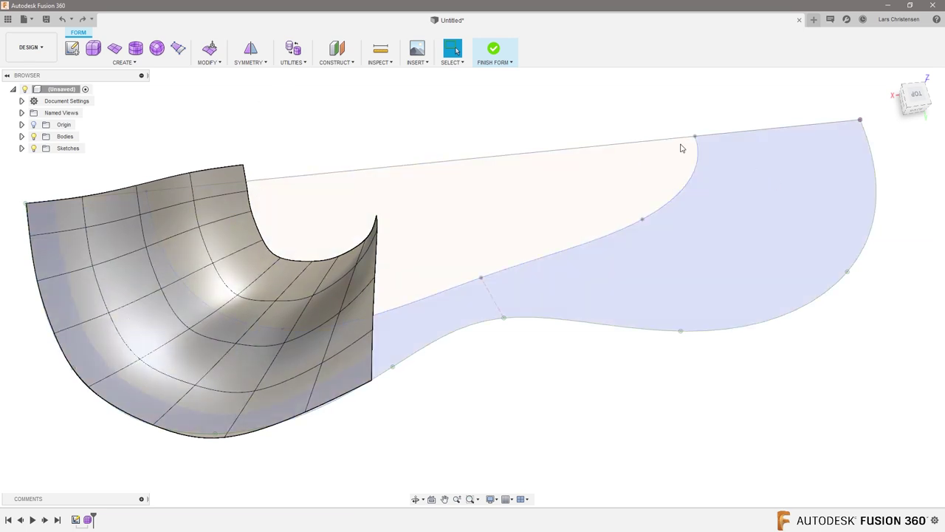
{"action": "left_click", "coordinate": [115, 48]}
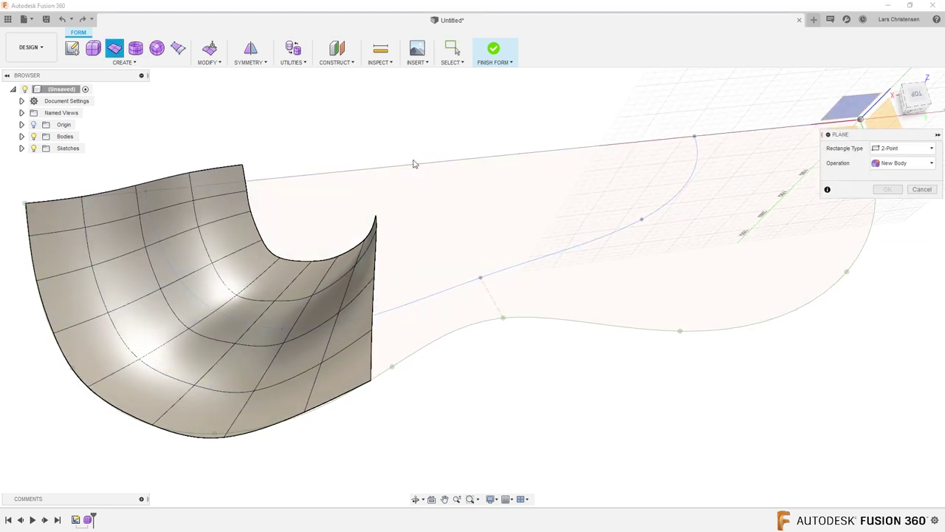
{"action": "left_click", "coordinate": [914, 97]}
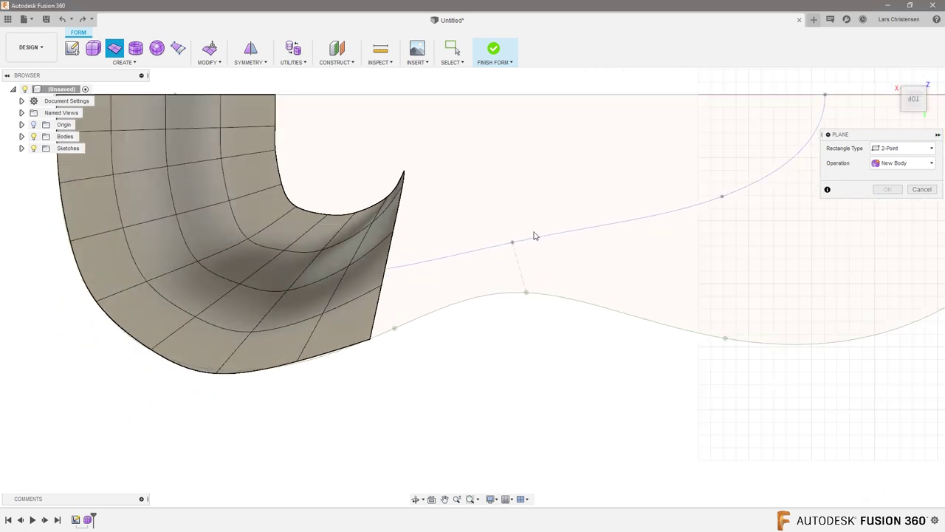
{"action": "scroll", "coordinate": [384, 156], "scroll_direction": "up", "scroll_amount": 3}
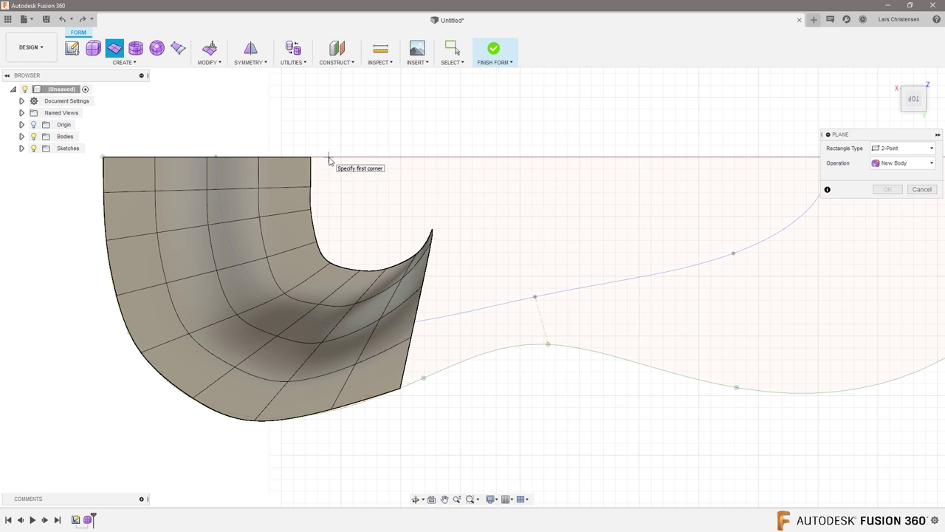
{"action": "left_click", "coordinate": [328, 158]}
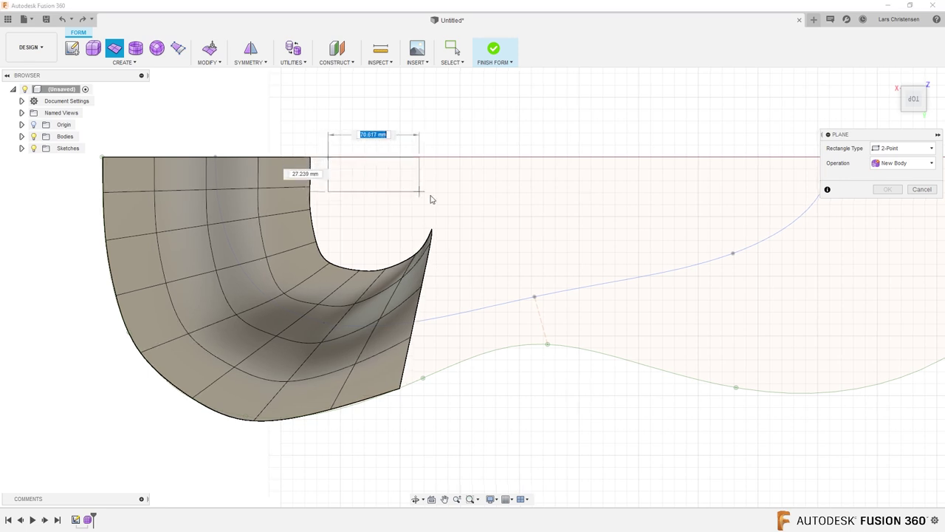
{"action": "left_click", "coordinate": [506, 204]}
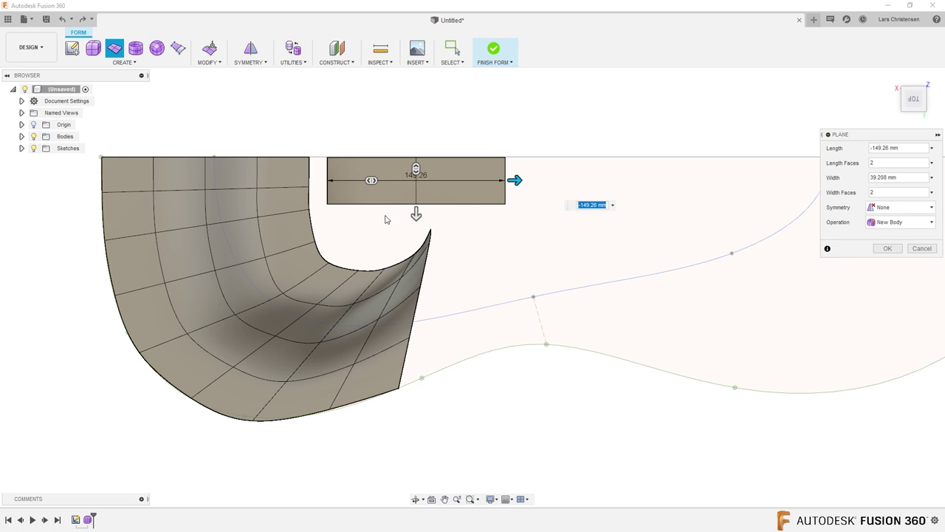
{"action": "left_click_drag", "start_coordinate": [415, 175], "coordinate": [415, 176]}
{"action": "key", "text": "Escape"}
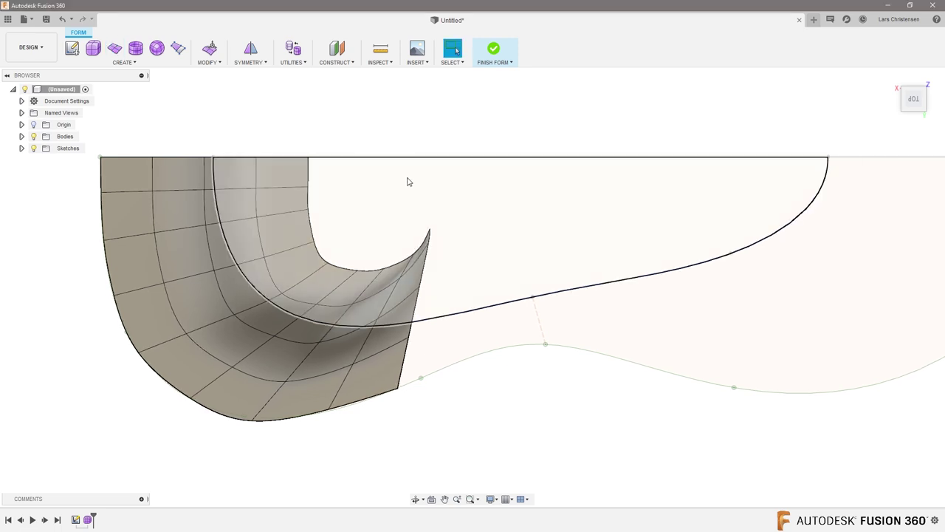
Step: Create a 2-point T-spline plane about 169.7 × 31.5 mm with 9 length faces
{"action": "left_click", "coordinate": [116, 49]}
{"action": "left_click", "coordinate": [567, 249]}
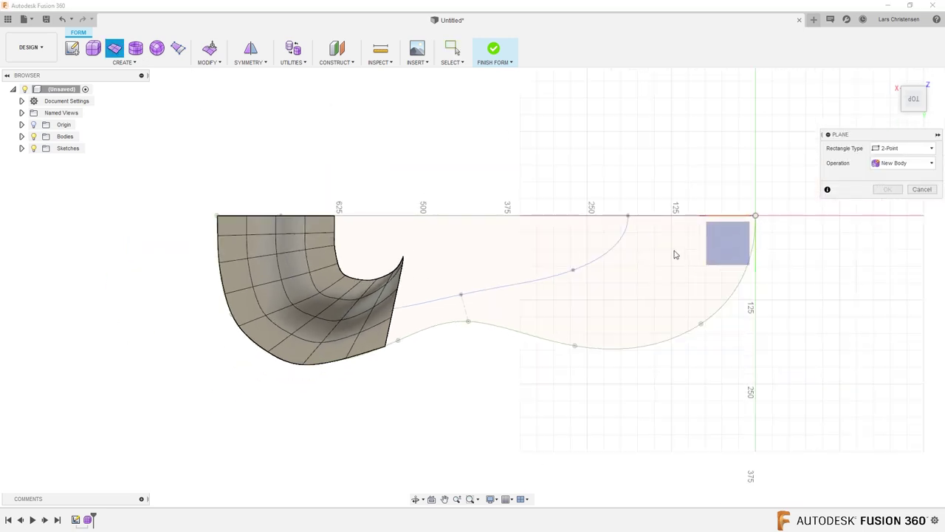
{"action": "scroll", "coordinate": [351, 232], "scroll_direction": "up", "scroll_amount": 3}
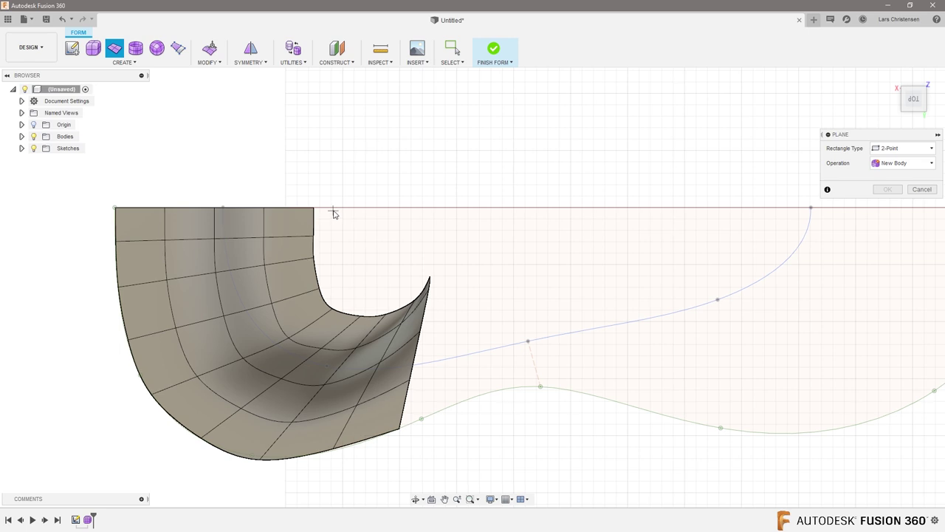
{"action": "left_click", "coordinate": [329, 207]}
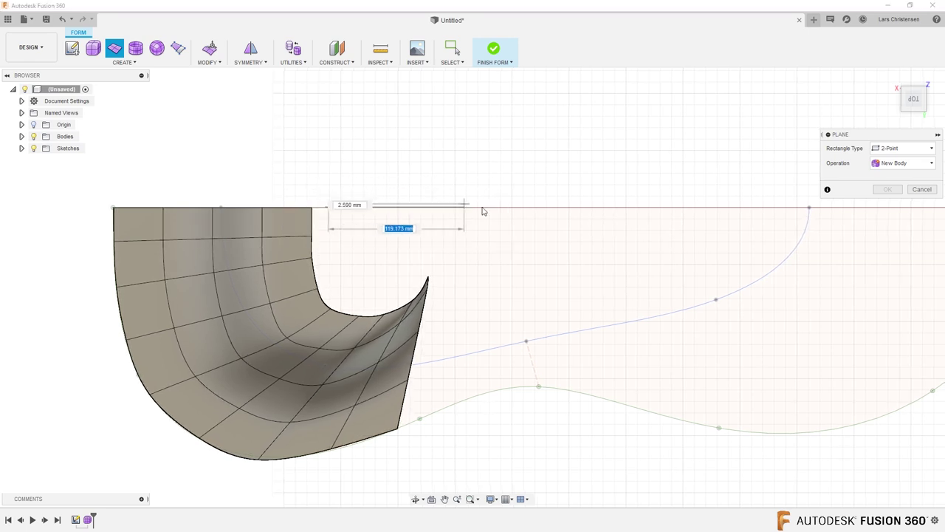
{"action": "left_click", "coordinate": [517, 235]}
{"action": "scroll", "coordinate": [423, 263], "scroll_direction": "up", "scroll_amount": 2}
{"action": "left_click", "coordinate": [351, 207]}
{"action": "left_click_drag", "start_coordinate": [368, 208], "coordinate": [411, 217]}
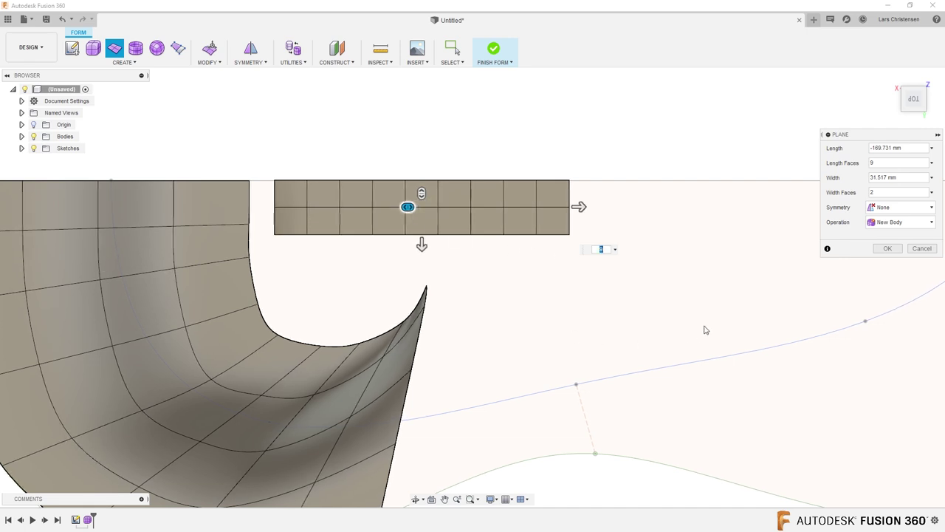
{"action": "left_click", "coordinate": [890, 249]}
Step: Orbit to the new plane and start Edit Form on it
{"action": "middle_click_drag", "start_coordinate": [670, 312], "coordinate": [500, 180], "text": "shift"}
{"action": "right_click", "coordinate": [500, 180]}
{"action": "left_click", "coordinate": [537, 165]}
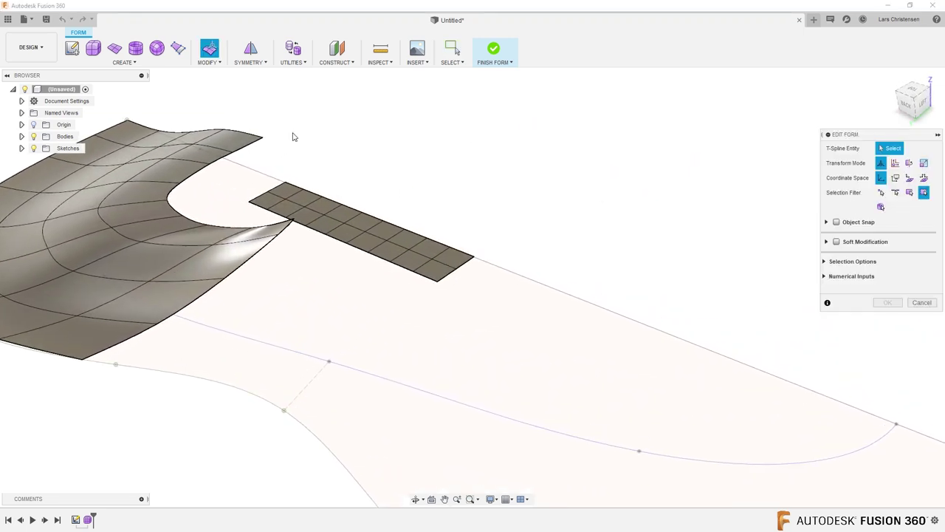
Step: Box-select all the faces of the 9-by-2 strip
{"action": "mouse_move", "coordinate": [434, 232]}
{"action": "middle_mouse_down", "text": "shift"}
{"action": "mouse_move", "coordinate": [359, 232]}
{"action": "mouse_move", "coordinate": [342, 281]}
{"action": "mouse_move", "coordinate": [289, 229]}
{"action": "mouse_move", "coordinate": [261, 244]}
{"action": "middle_mouse_up", "text": "shift"}
{"action": "left_click_drag", "start_coordinate": [261, 240], "coordinate": [542, 308]}
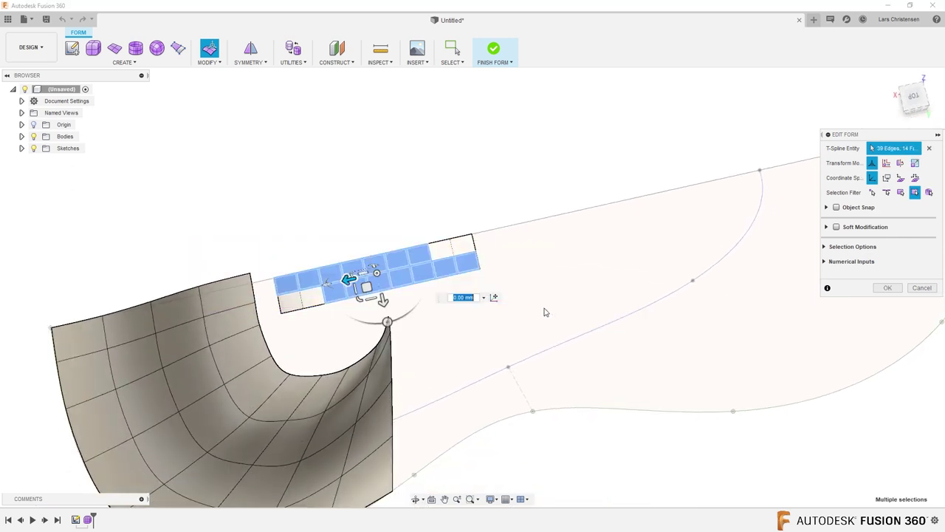
{"action": "left_click", "coordinate": [525, 323]}
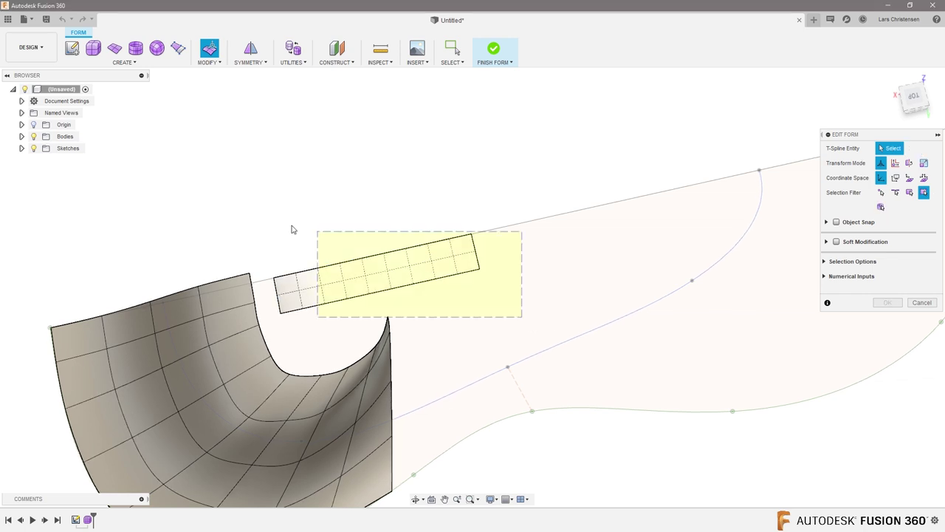
{"action": "left_click_drag", "start_coordinate": [277, 227], "coordinate": [270, 221]}
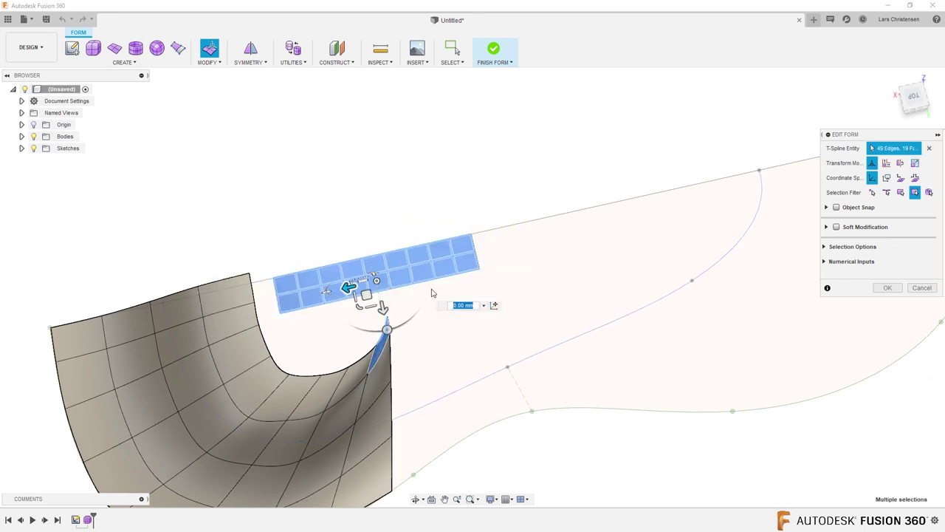
{"action": "left_click", "coordinate": [433, 293]}
{"action": "middle_click_drag", "start_coordinate": [481, 317], "coordinate": [521, 294], "text": "shift"}
{"action": "left_click_drag", "start_coordinate": [518, 290], "coordinate": [270, 212]}
Step: From a side view, raise the strip level with the body surface's top edge
{"action": "middle_click_drag", "start_coordinate": [302, 194], "coordinate": [878, 82], "text": "shift"}
{"action": "left_click", "coordinate": [912, 107]}
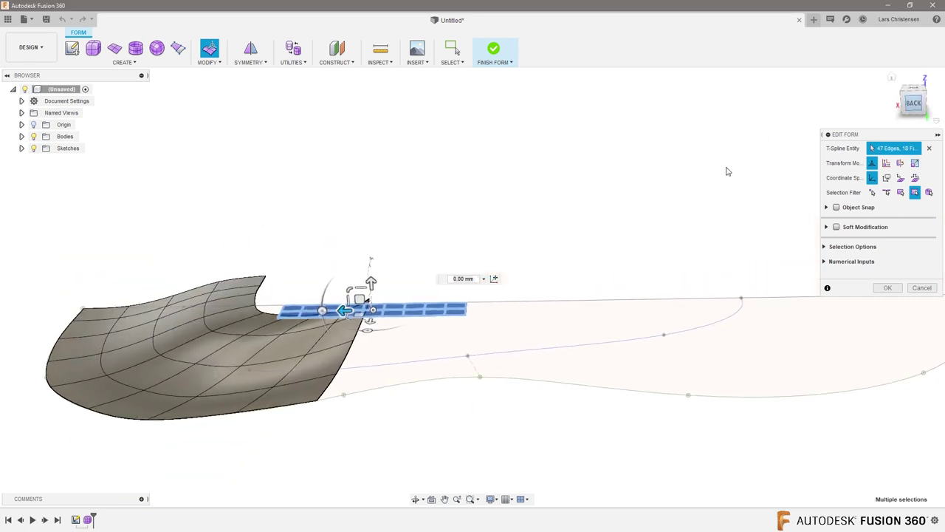
{"action": "left_click_drag", "start_coordinate": [358, 325], "coordinate": [357, 314]}
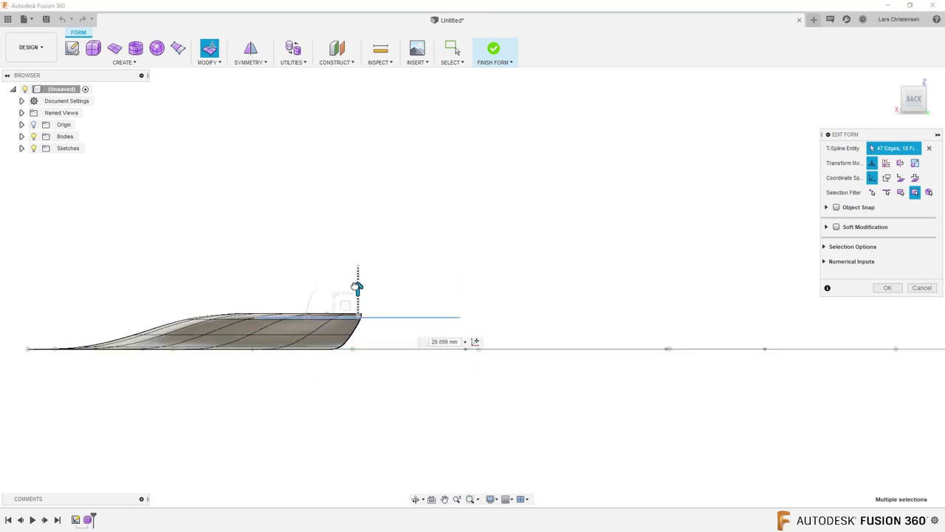
{"action": "middle_click_drag", "start_coordinate": [532, 271], "coordinate": [473, 196], "text": "shift"}
{"action": "left_click", "coordinate": [494, 155]}
{"action": "middle_click_drag", "start_coordinate": [494, 160], "coordinate": [458, 198], "text": "shift"}
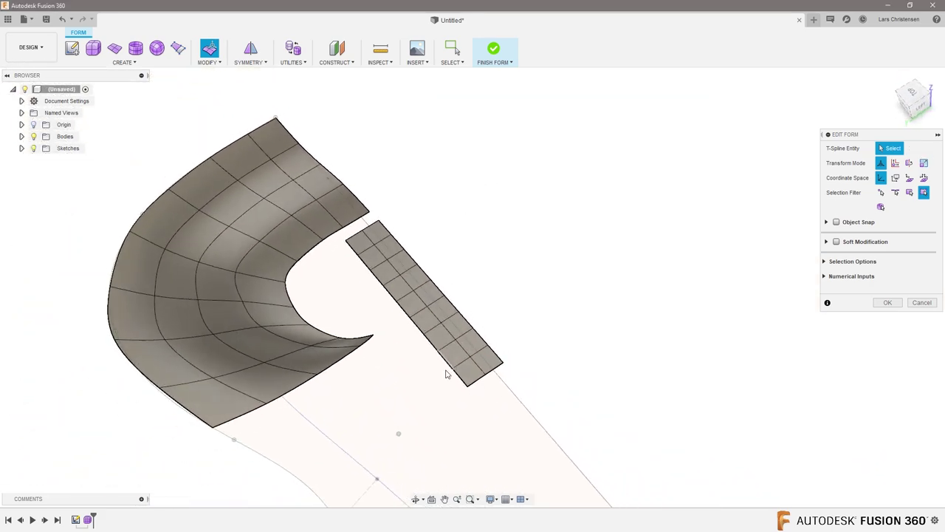
Step: Push the strip's inner edge loop of 9 edges about 25 mm toward the body surface
{"action": "double_click", "coordinate": [431, 349]}
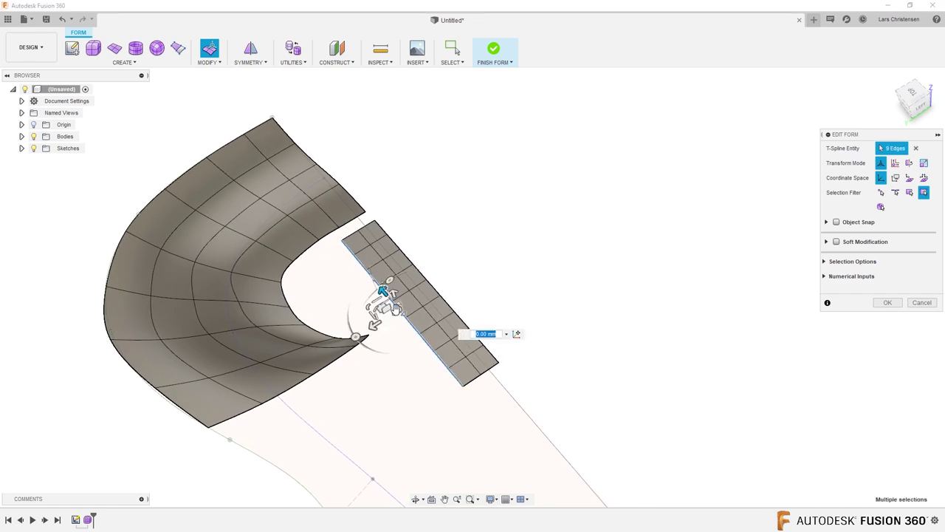
{"action": "scroll", "coordinate": [396, 310], "scroll_direction": "up", "scroll_amount": 3}
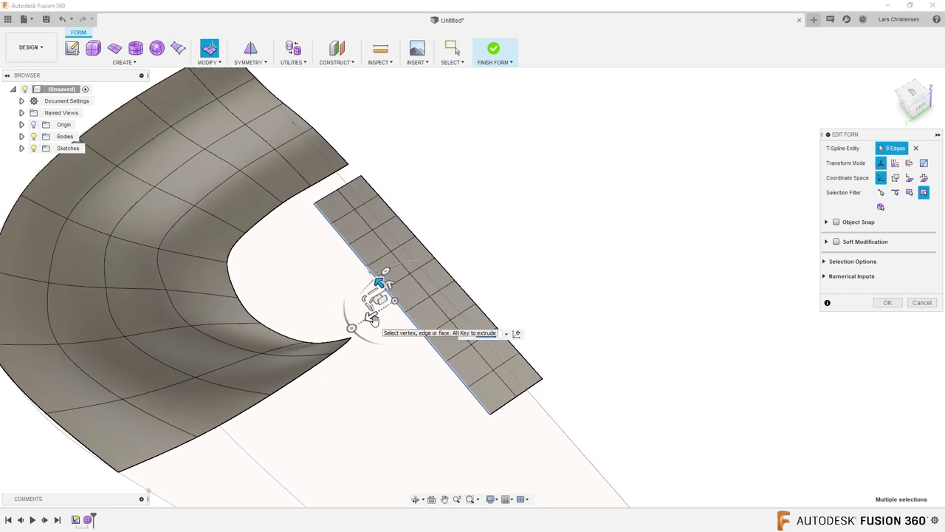
{"action": "left_click_drag", "start_coordinate": [372, 317], "coordinate": [316, 343]}
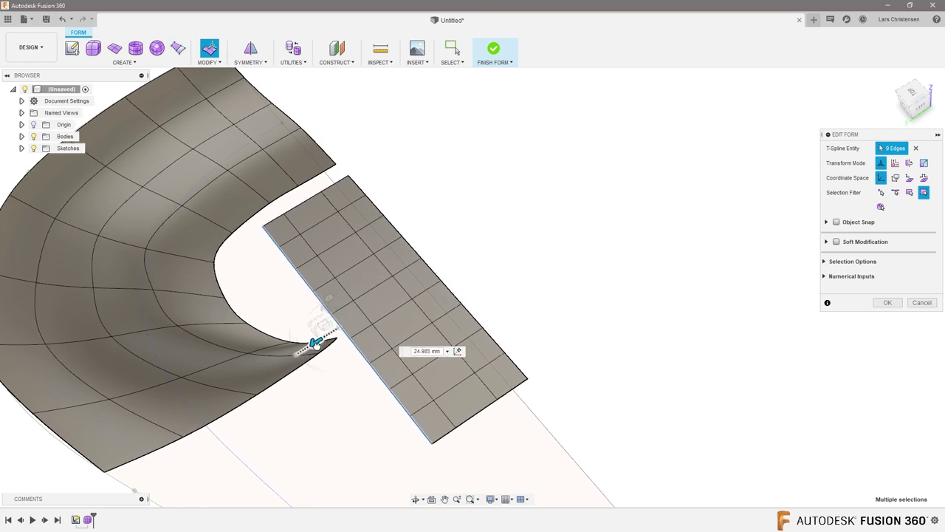
{"action": "key", "text": "Return"}
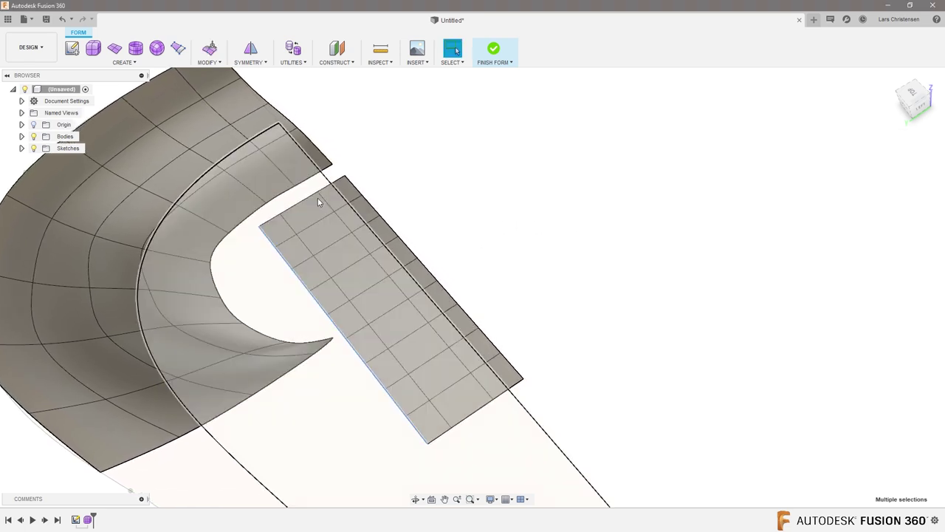
{"action": "left_click", "coordinate": [205, 66]}
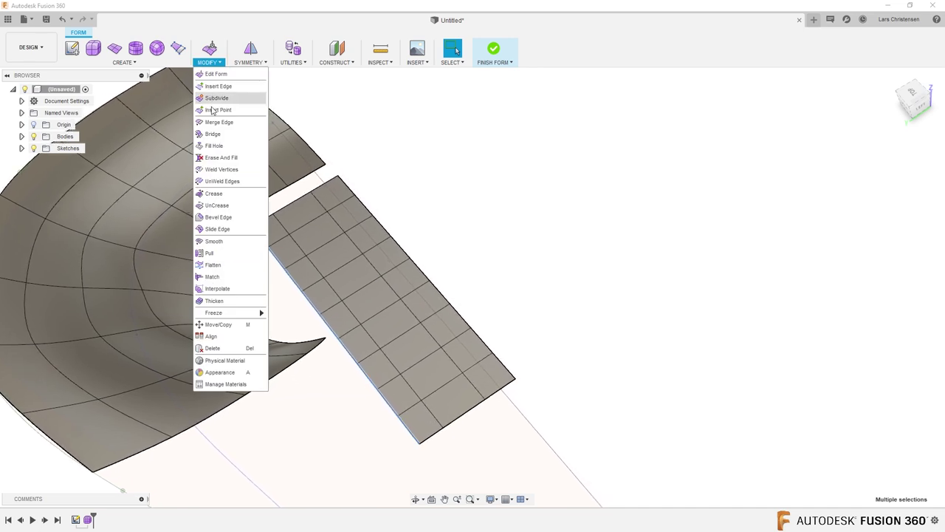
Step: Start Merge Edge and pick the strip's three end edges as the first group
{"action": "left_click", "coordinate": [220, 170]}
{"action": "scroll", "coordinate": [443, 166], "scroll_direction": "up", "scroll_amount": 2}
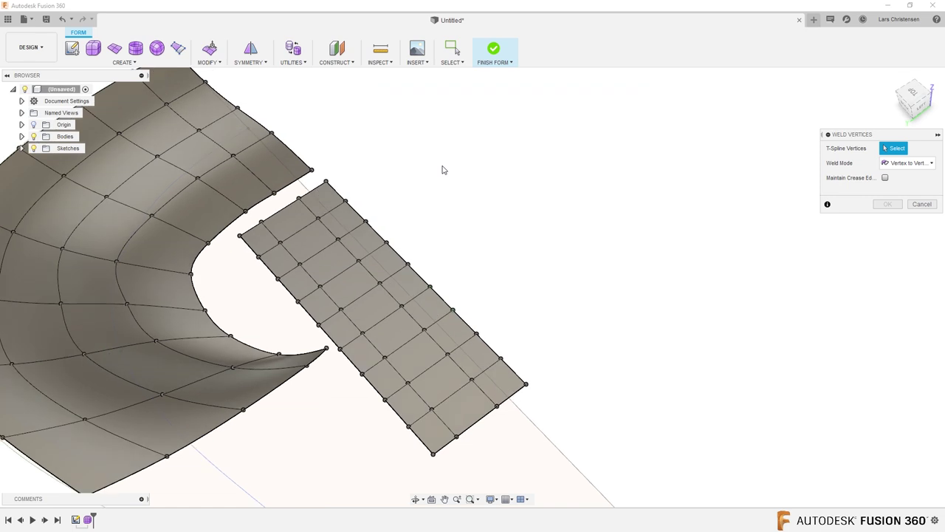
{"action": "left_click", "coordinate": [930, 204]}
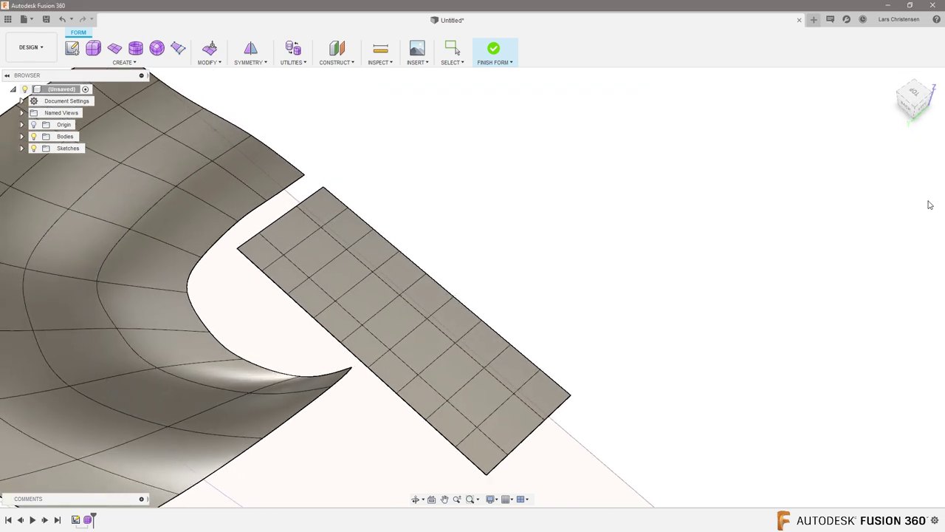
{"action": "left_click", "coordinate": [210, 64]}
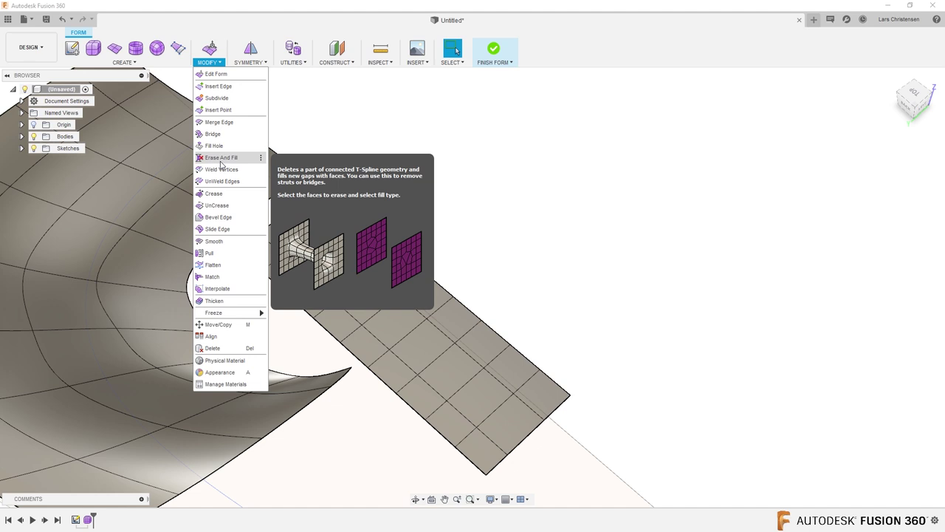
{"action": "left_click", "coordinate": [219, 122]}
{"action": "middle_click_drag", "start_coordinate": [341, 158], "coordinate": [353, 182], "text": "shift"}
{"action": "left_click", "coordinate": [292, 190]}
{"action": "left_click", "coordinate": [259, 218]}
{"action": "left_click", "coordinate": [236, 245]}
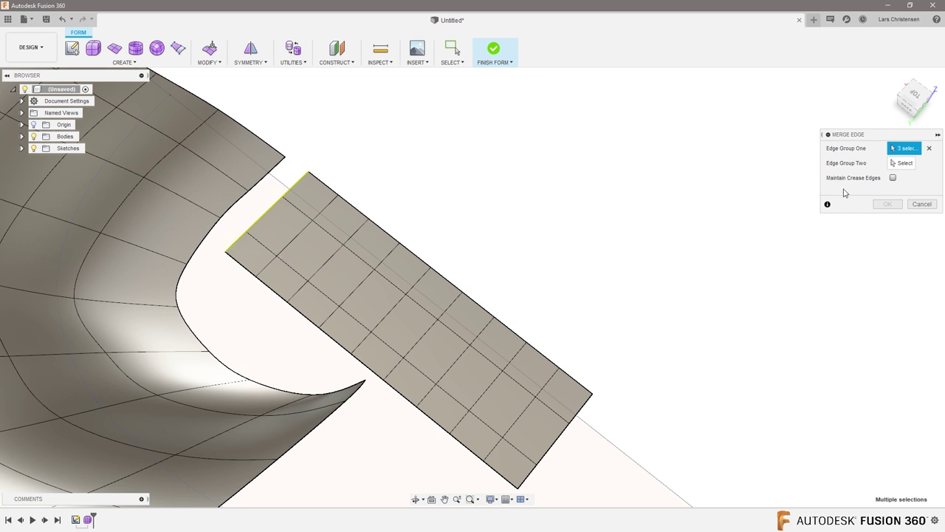
Step: Pick the body surface's two matching edges as the second group and merge them
{"action": "left_click", "coordinate": [254, 186]}
{"action": "left_click", "coordinate": [232, 209]}
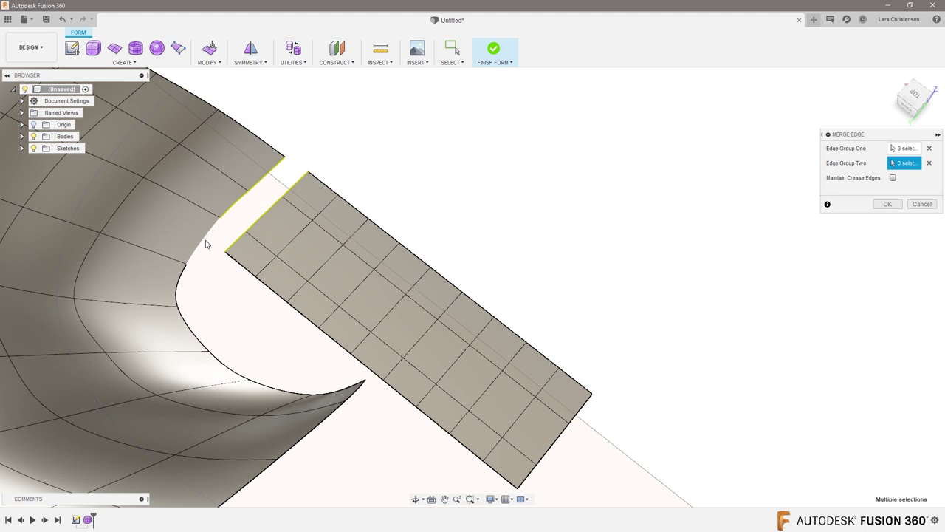
{"action": "left_click", "coordinate": [890, 205]}
{"action": "middle_click_drag", "start_coordinate": [570, 239], "coordinate": [253, 148], "text": "shift"}
{"action": "right_click", "coordinate": [253, 146]}
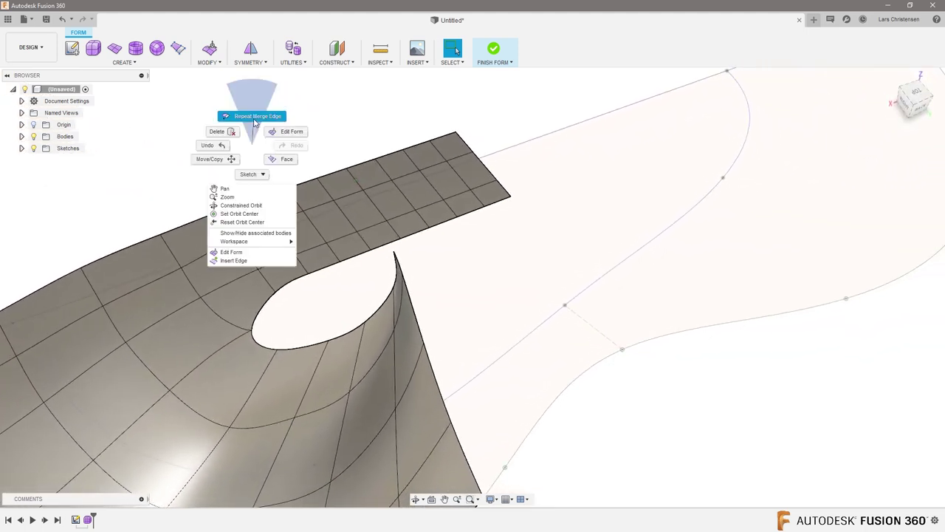
Step: Merge the hole's lower rim edges with its upper rim edges to close it
{"action": "left_click", "coordinate": [255, 117]}
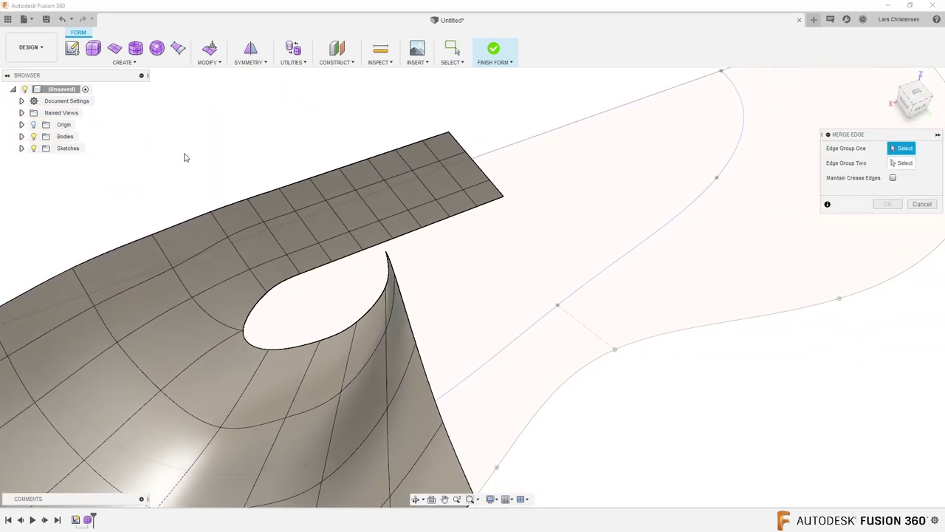
{"action": "left_click", "coordinate": [254, 347]}
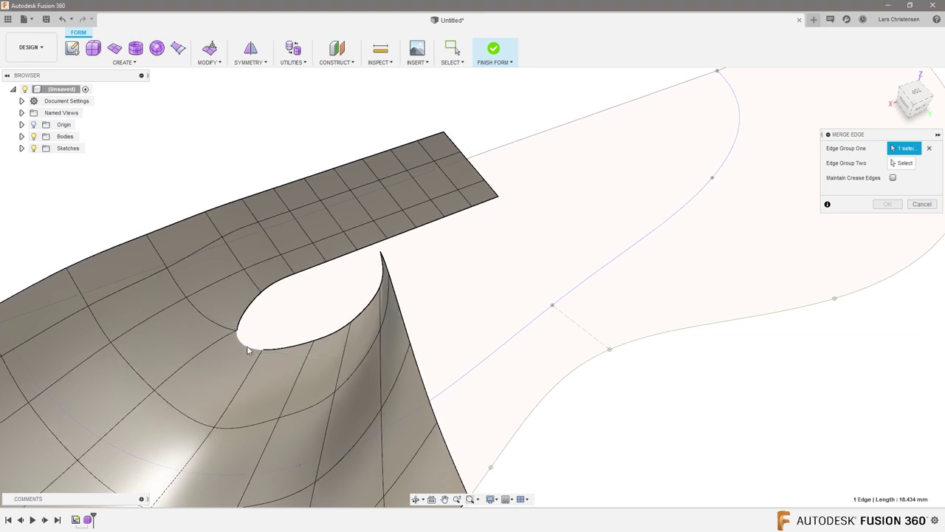
{"action": "left_click", "coordinate": [330, 333]}
{"action": "left_click", "coordinate": [902, 162]}
{"action": "middle_click_drag", "start_coordinate": [366, 303], "coordinate": [264, 253], "text": "shift"}
{"action": "left_click", "coordinate": [256, 270]}
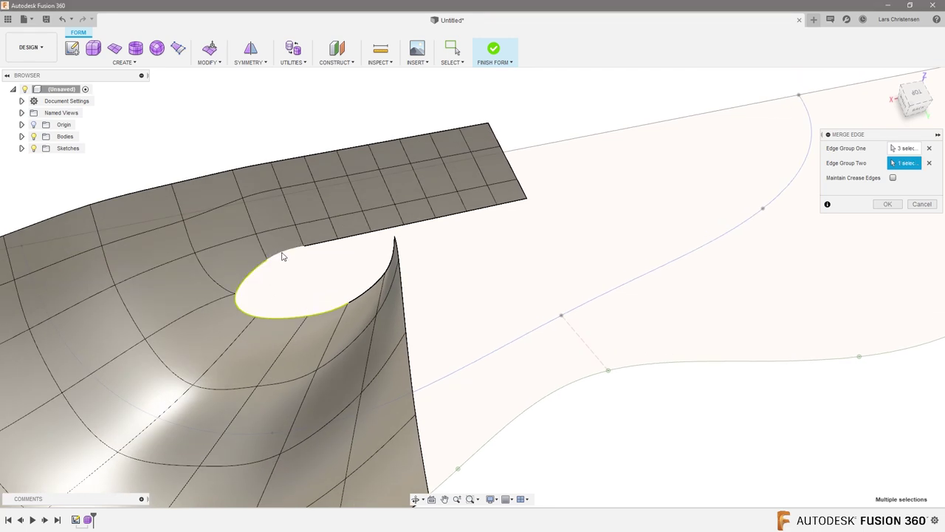
{"action": "left_click", "coordinate": [322, 248]}
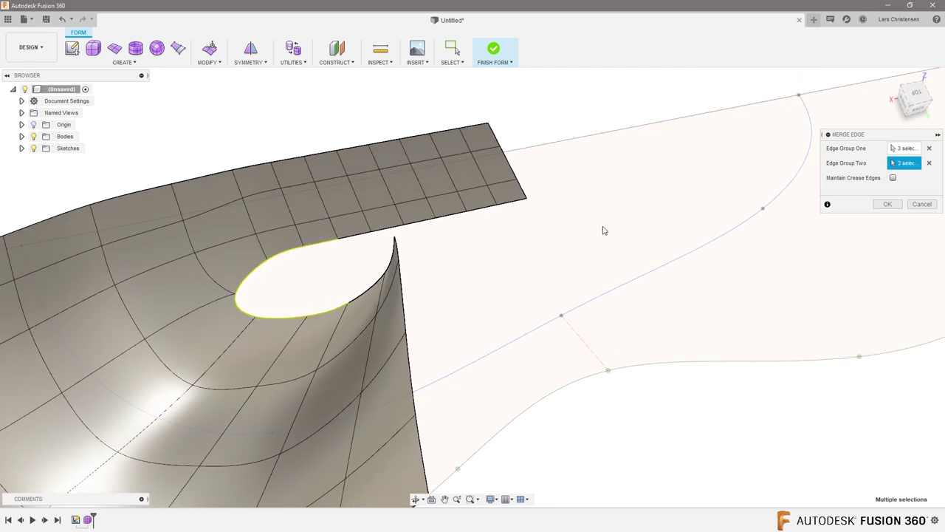
{"action": "left_click", "coordinate": [887, 204]}
{"action": "middle_click_drag", "start_coordinate": [479, 257], "coordinate": [317, 155], "text": "shift"}
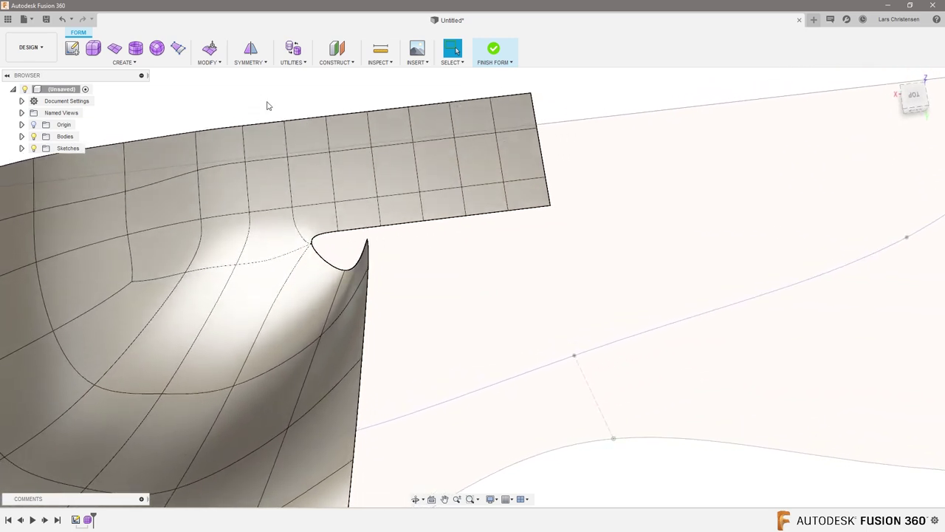
Step: Merge the notch's two lower edges with its upper edge to smooth the joint
{"action": "right_click", "coordinate": [234, 92]}
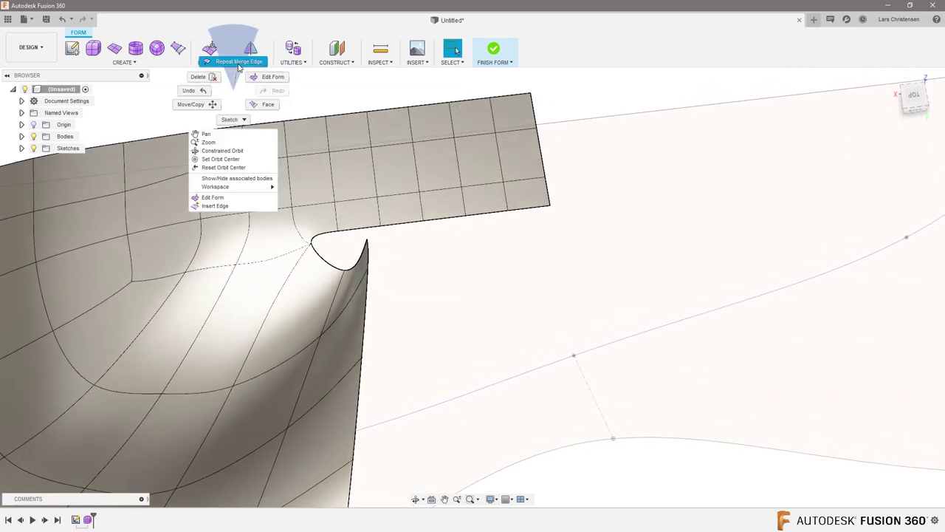
{"action": "left_click", "coordinate": [239, 64]}
{"action": "left_click", "coordinate": [328, 262]}
{"action": "left_click", "coordinate": [359, 254]}
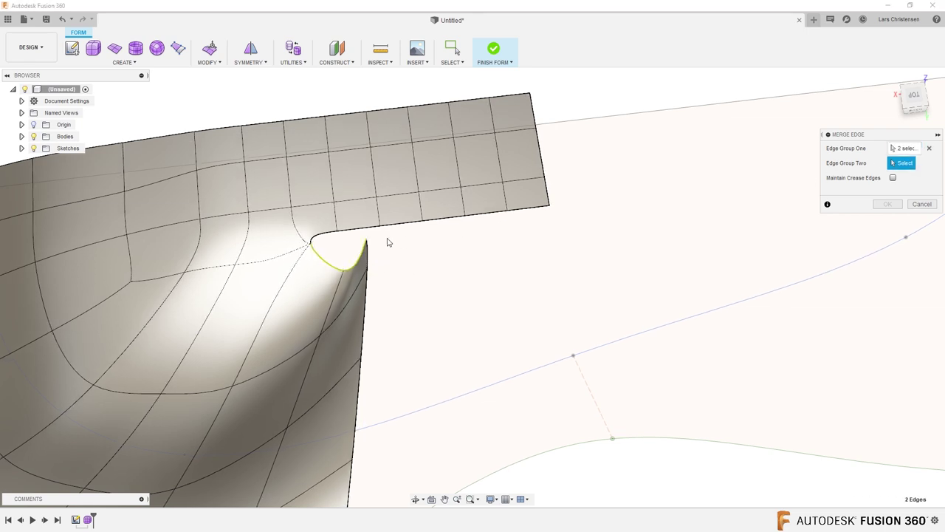
{"action": "left_click", "coordinate": [361, 237]}
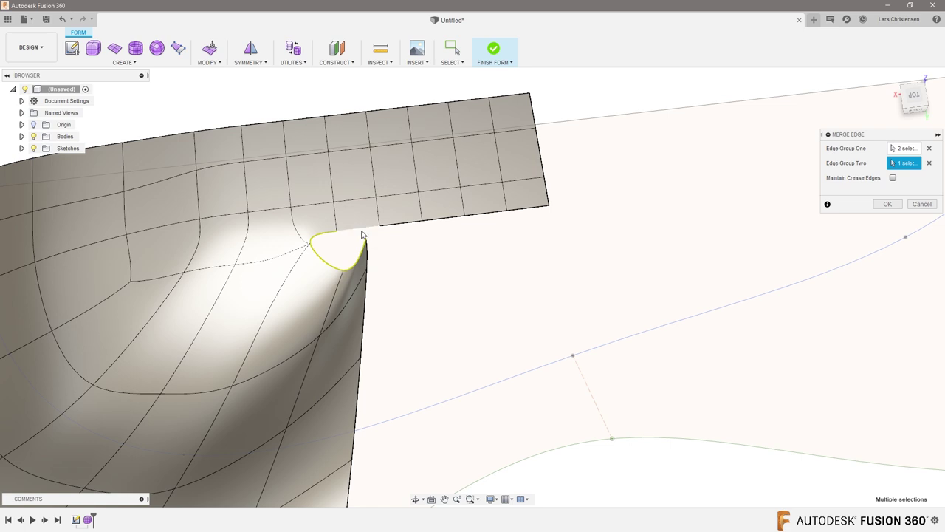
{"action": "left_click", "coordinate": [888, 203]}
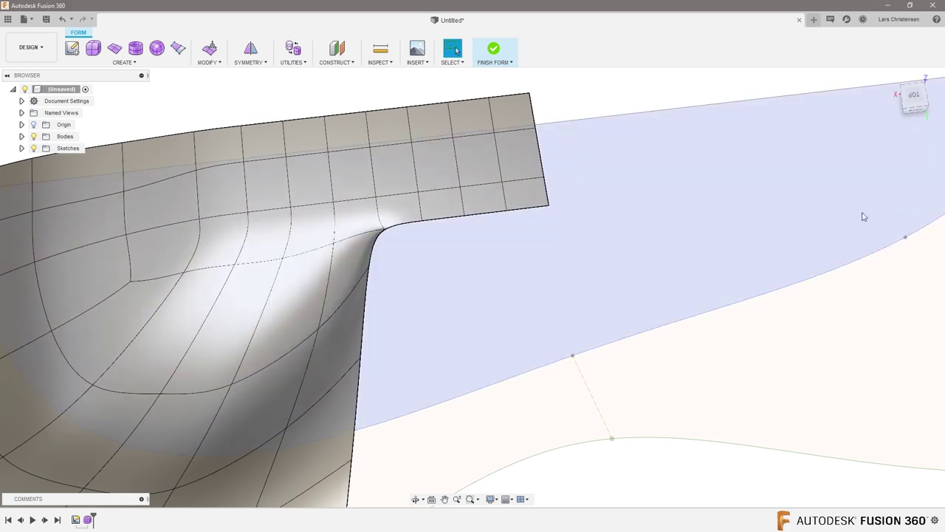
{"action": "middle_click_drag", "start_coordinate": [611, 277], "coordinate": [500, 286], "text": "shift"}
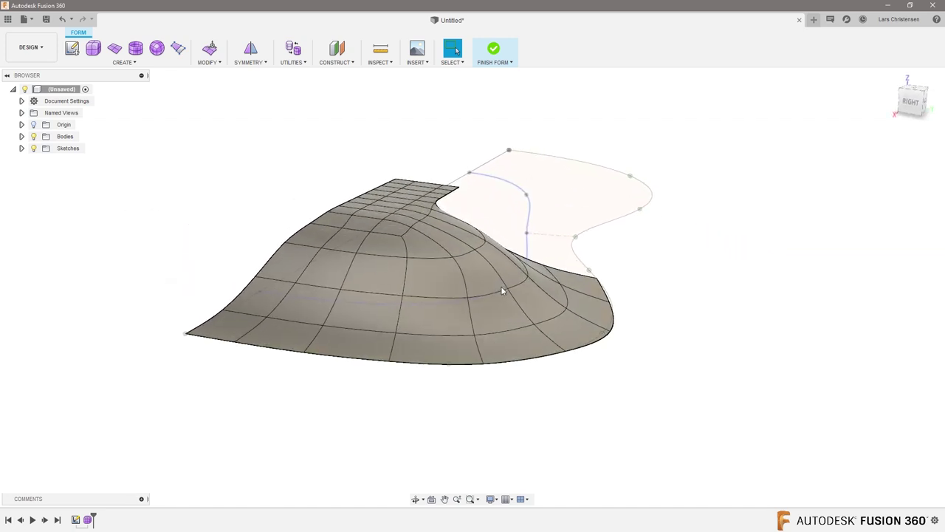
Step: Shift four of the body's open-side boundary edges about −31.5 mm and 5.4 mm toward the outline
{"action": "middle_click_drag", "start_coordinate": [655, 313], "coordinate": [421, 283], "text": "shift"}
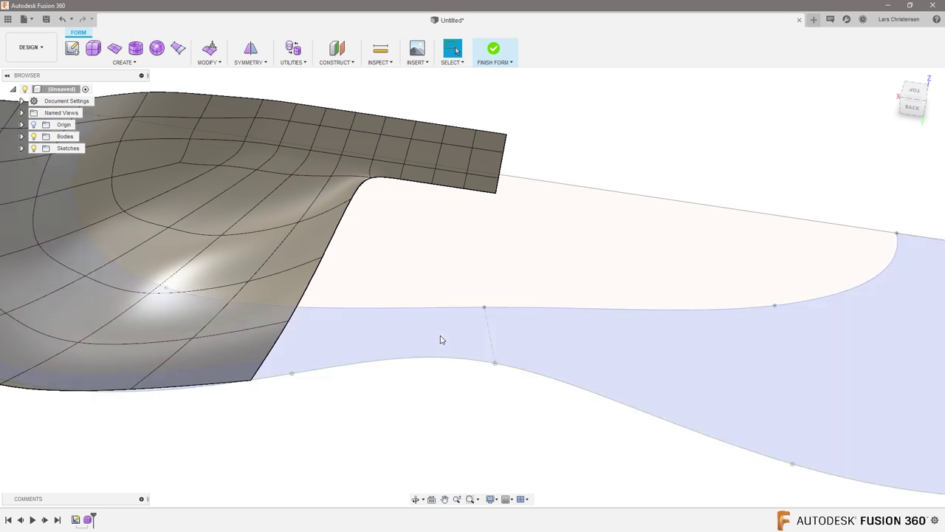
{"action": "right_click", "coordinate": [561, 110]}
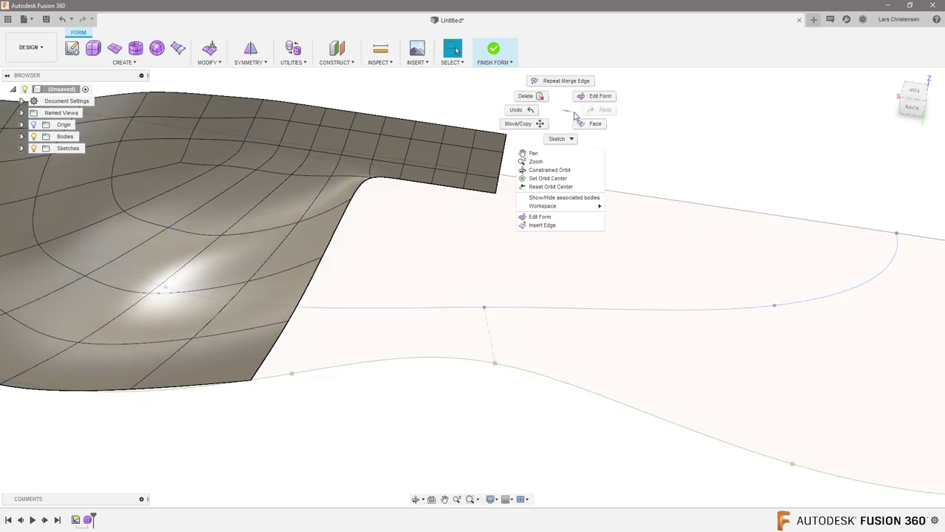
{"action": "left_click", "coordinate": [598, 96]}
{"action": "double_click", "coordinate": [275, 349]}
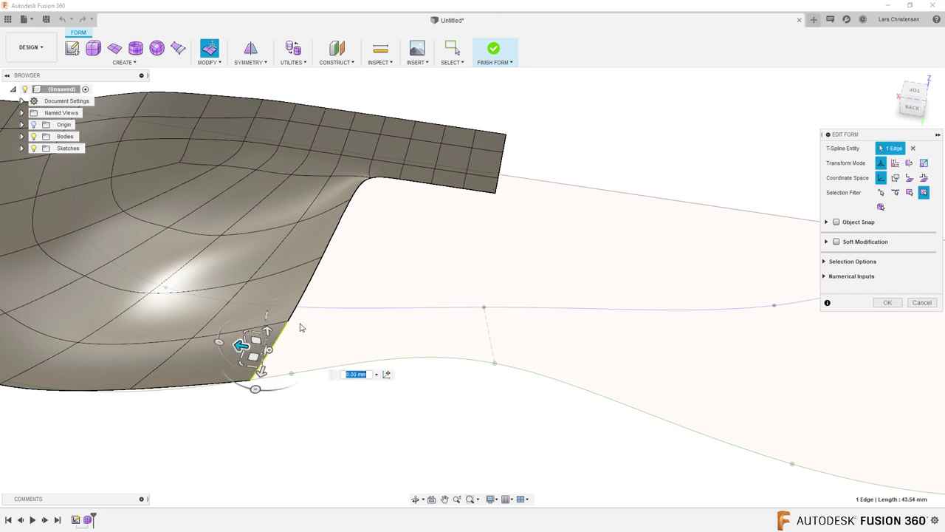
{"action": "left_click", "coordinate": [338, 235], "text": "shift"}
{"action": "left_click", "coordinate": [359, 194], "text": "shift"}
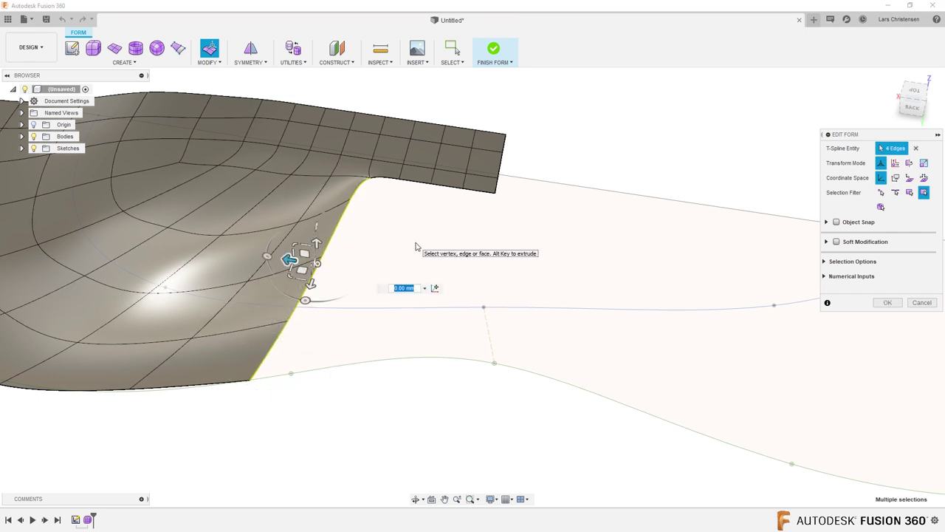
{"action": "left_click_drag", "start_coordinate": [303, 270], "coordinate": [356, 285]}
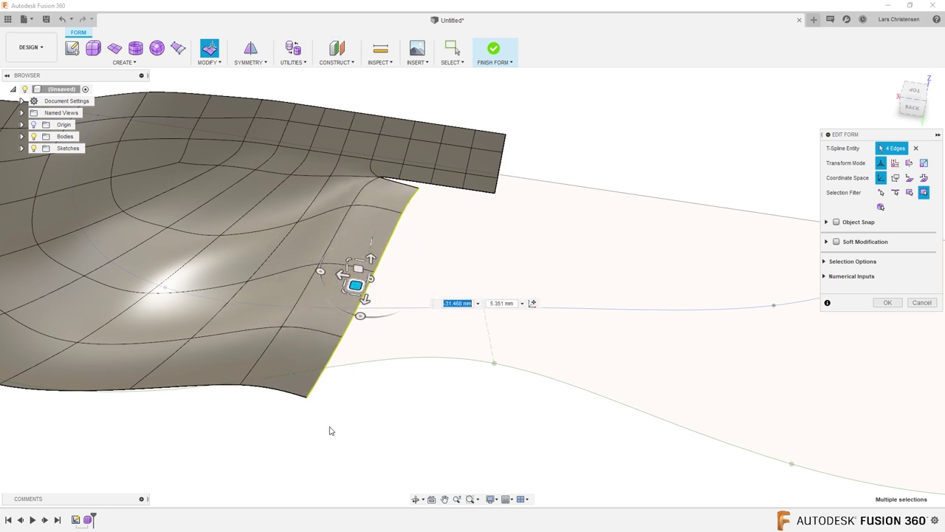
{"action": "left_click", "coordinate": [888, 302]}
{"action": "middle_click_drag", "start_coordinate": [701, 369], "coordinate": [221, 81], "text": "shift"}
{"action": "left_click", "coordinate": [209, 62]}
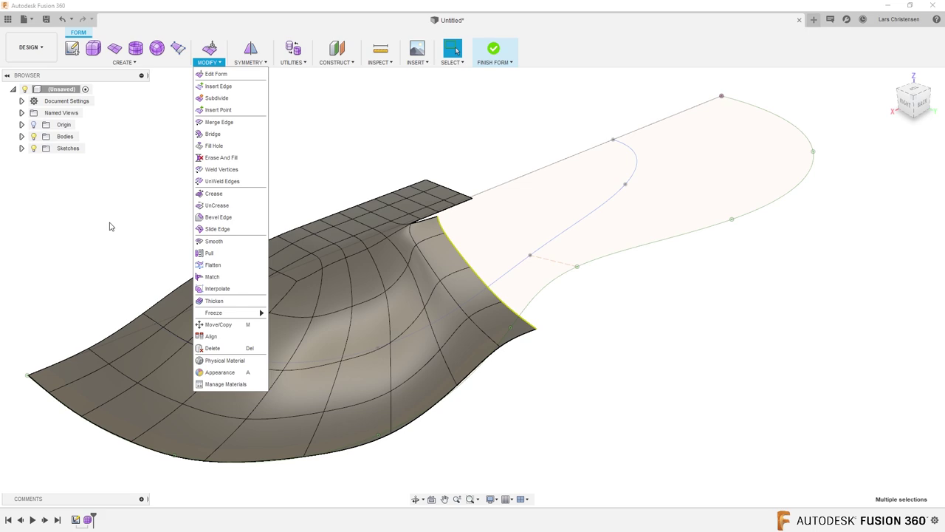
Step: Clear the edge selection and Finish Form, leaving a smooth surface body over the guitar sketch
{"action": "left_click", "coordinate": [189, 230]}
{"action": "mouse_move", "coordinate": [187, 230]}
{"action": "middle_mouse_down", "text": "shift"}
{"action": "mouse_move", "coordinate": [503, 271]}
{"action": "mouse_move", "coordinate": [481, 271]}
{"action": "mouse_move", "coordinate": [738, 147]}
{"action": "mouse_move", "coordinate": [731, 158]}
{"action": "mouse_move", "coordinate": [374, 145]}
{"action": "middle_mouse_up", "text": "shift"}
{"action": "left_click", "coordinate": [493, 59]}
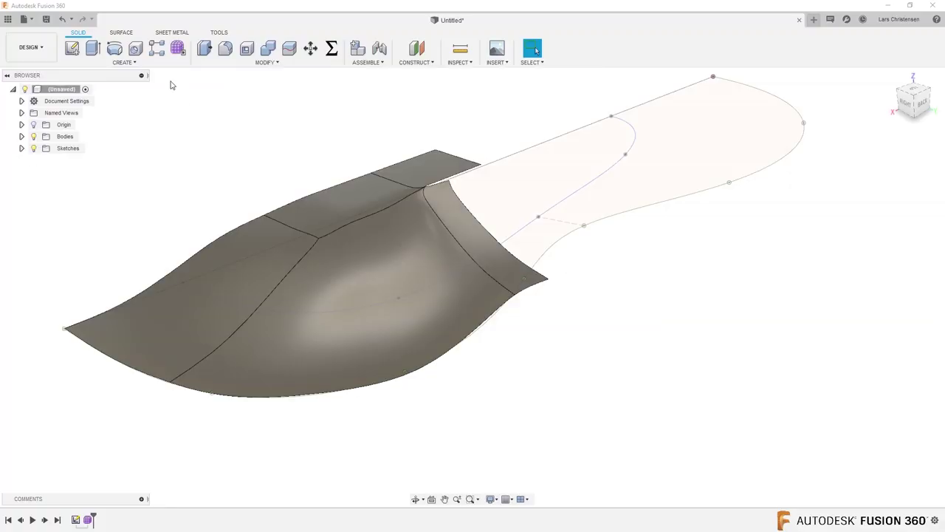
{"action": "left_click", "coordinate": [130, 64]}
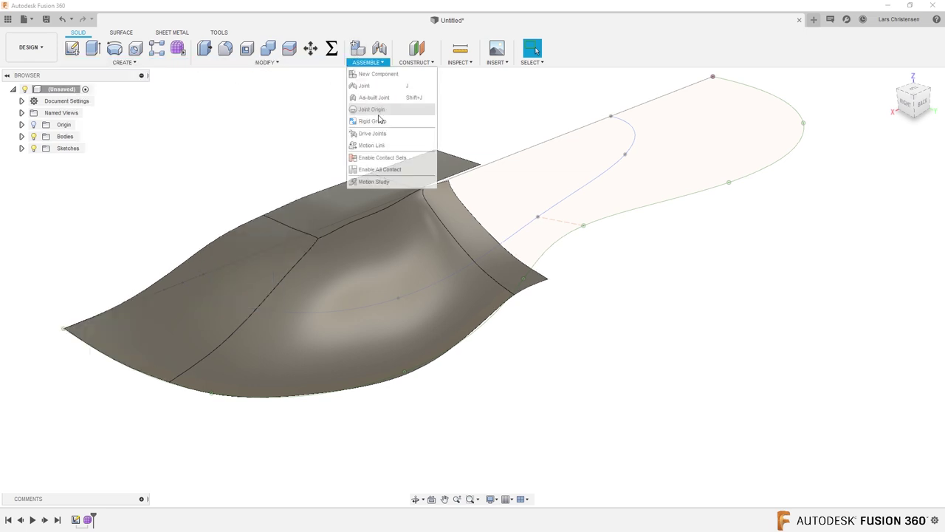
Step: Start a new design, Untitled(1), and begin a sketch on the XY (top) plane
{"action": "left_click", "coordinate": [814, 20]}
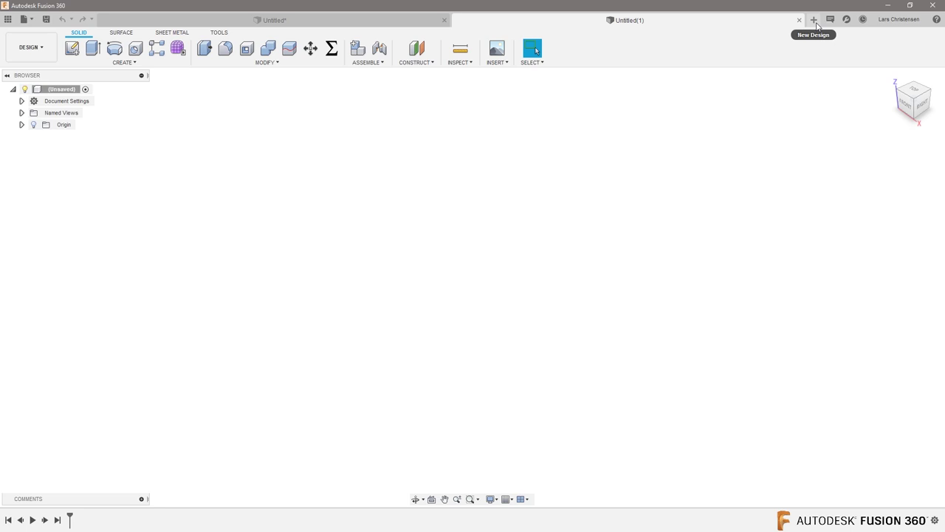
{"action": "key", "text": "s"}
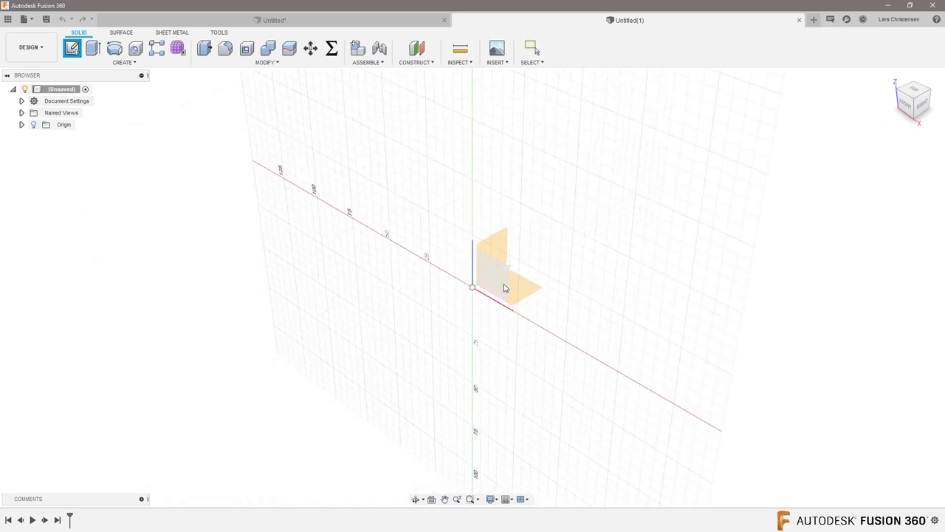
{"action": "left_click", "coordinate": [506, 286]}
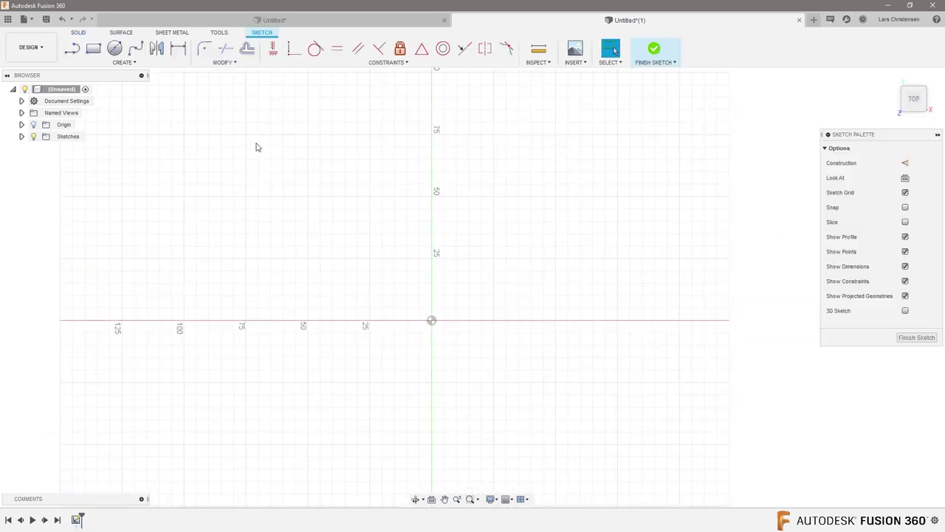
Step: Look through the sketch Constrain and Modify menus, then finish the empty sketch
{"action": "left_click", "coordinate": [380, 64]}
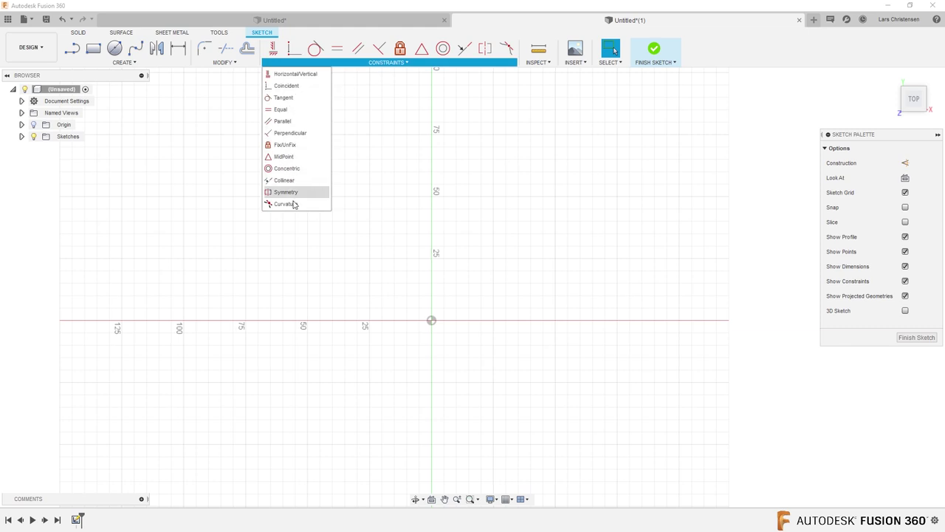
{"action": "left_click", "coordinate": [223, 63]}
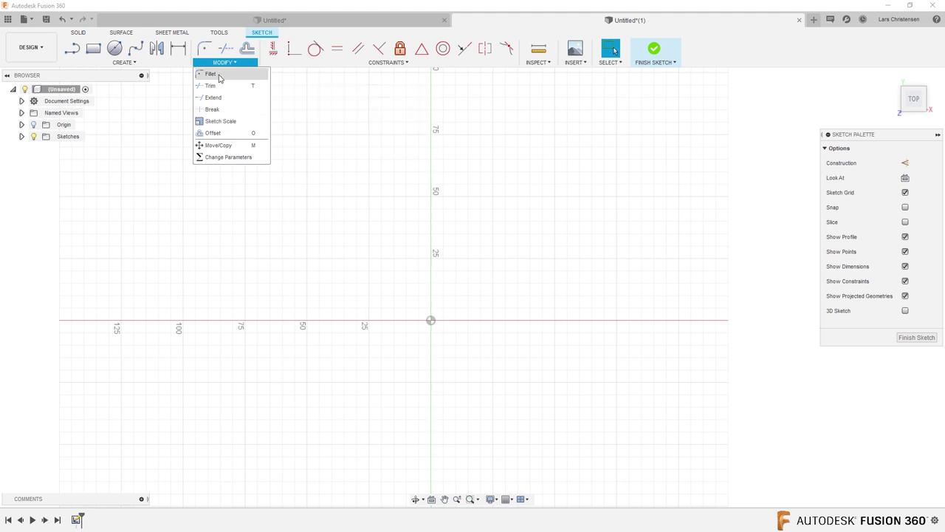
{"action": "mouse_move", "coordinate": [284, 62]}
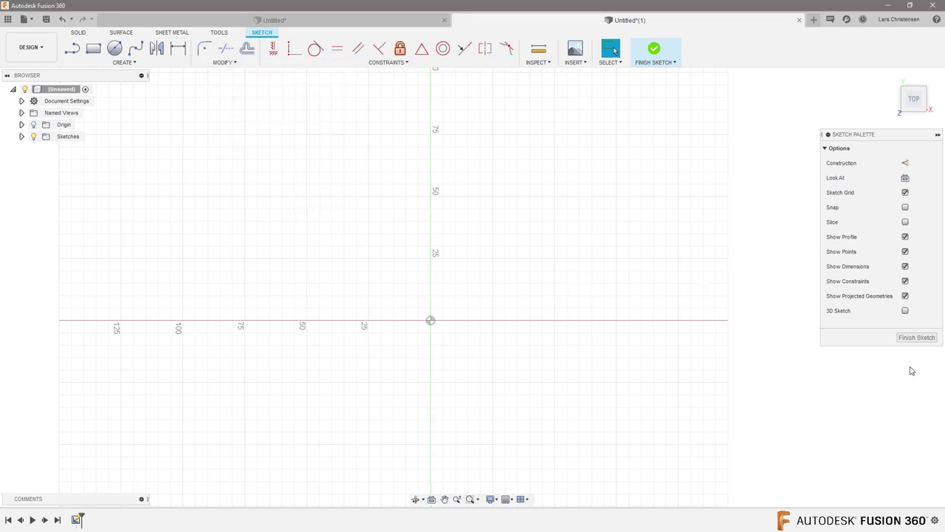
{"action": "left_click", "coordinate": [916, 338]}
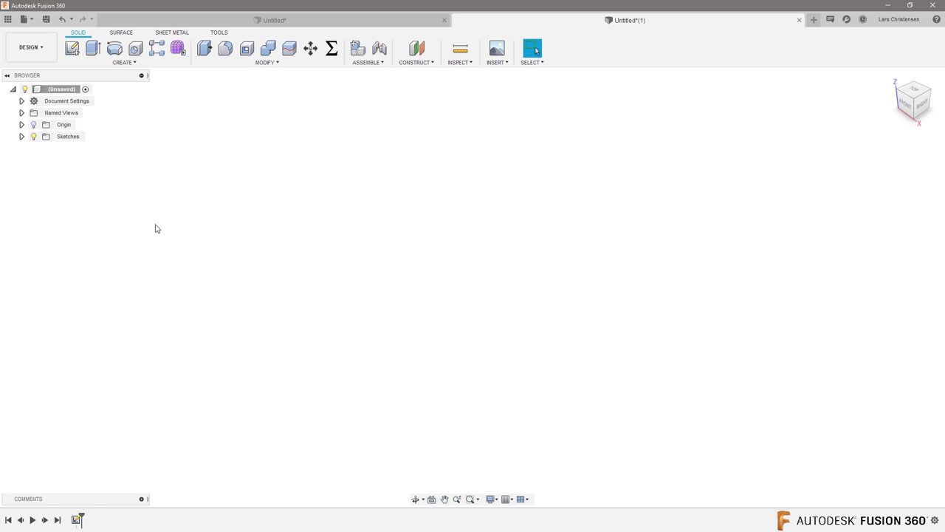
{"action": "left_click", "coordinate": [29, 48]}
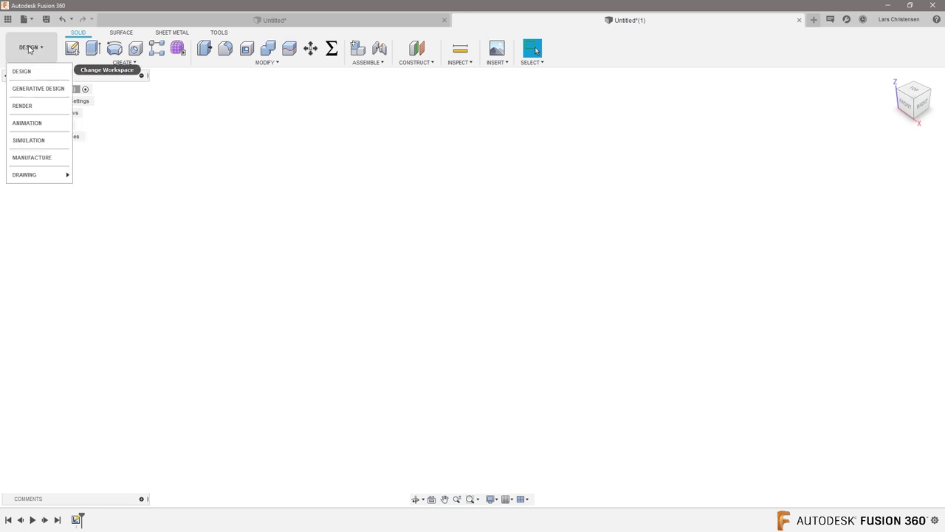
Step: Browse the Manufacture workspace's 2D and Multi-Axis strategies, then close Untitled(1) with Don't Save
{"action": "left_click", "coordinate": [34, 157]}
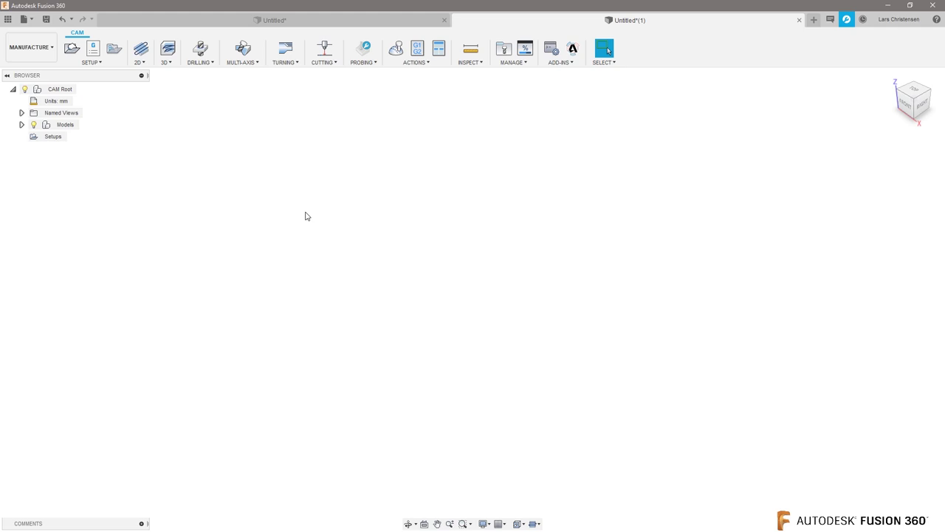
{"action": "left_click", "coordinate": [142, 62]}
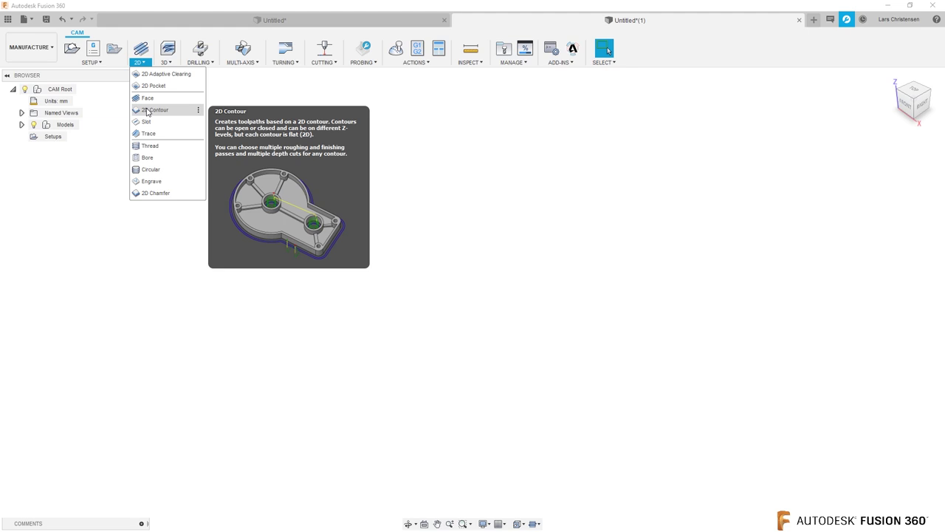
{"action": "left_click", "coordinate": [242, 62]}
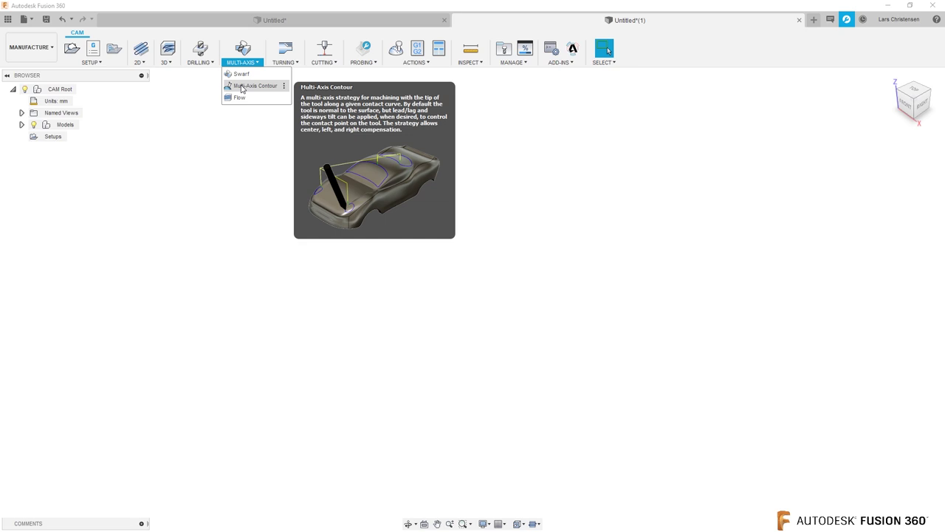
{"action": "left_click", "coordinate": [242, 87]}
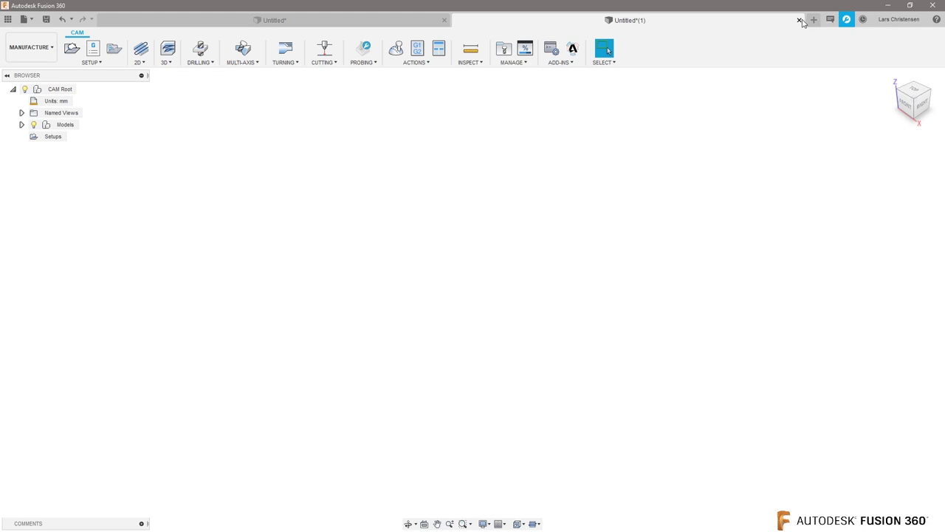
{"action": "left_click", "coordinate": [799, 20]}
{"action": "left_click", "coordinate": [481, 286]}
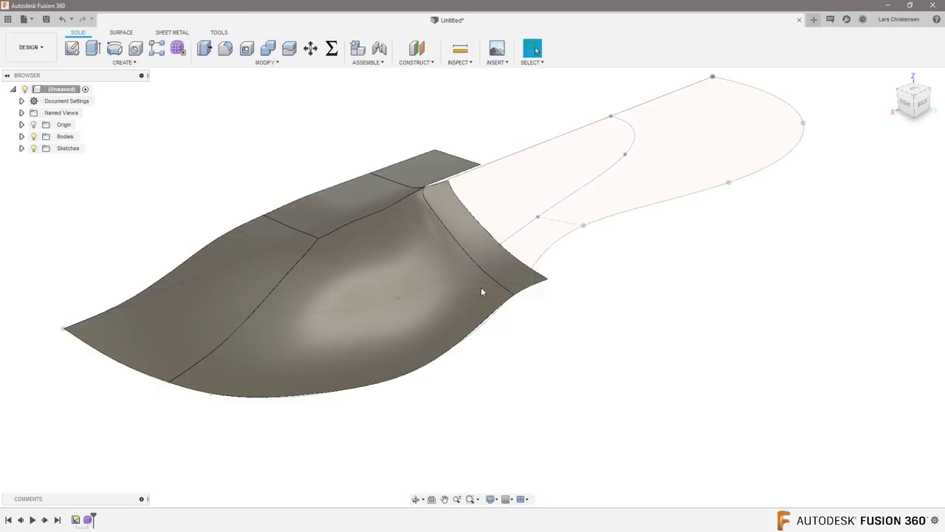
Step: In the YouTube channel's playlists, open the Fusion 360 live-show playlist
{"action": "left_click", "coordinate": [814, 19]}
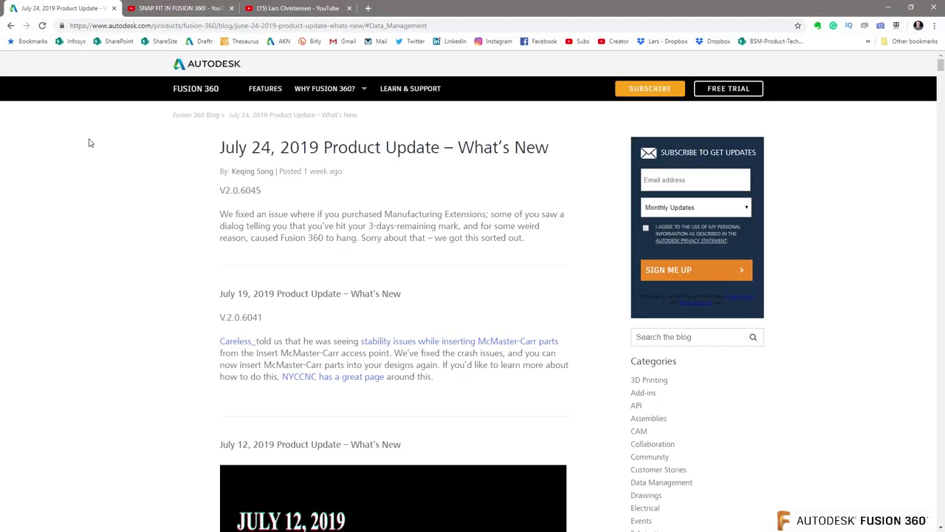
{"action": "left_click", "coordinate": [296, 8]}
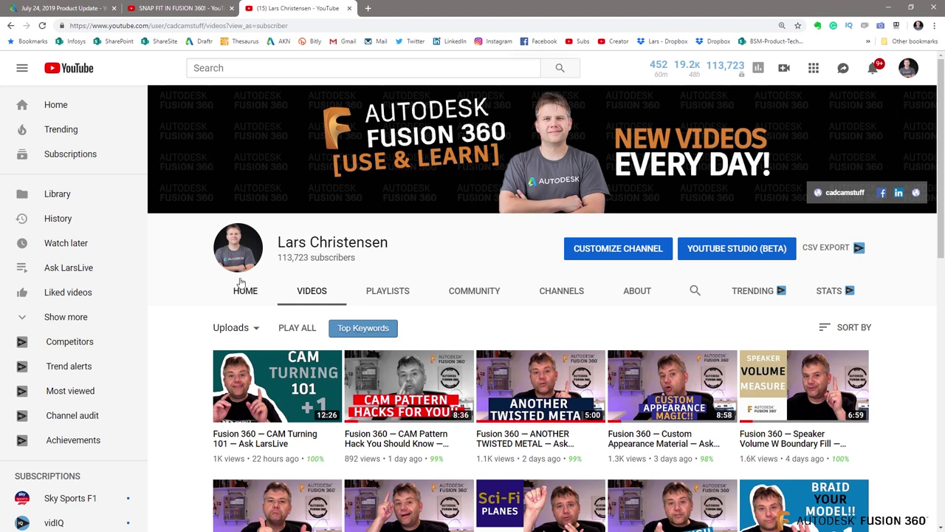
{"action": "left_click", "coordinate": [395, 296]}
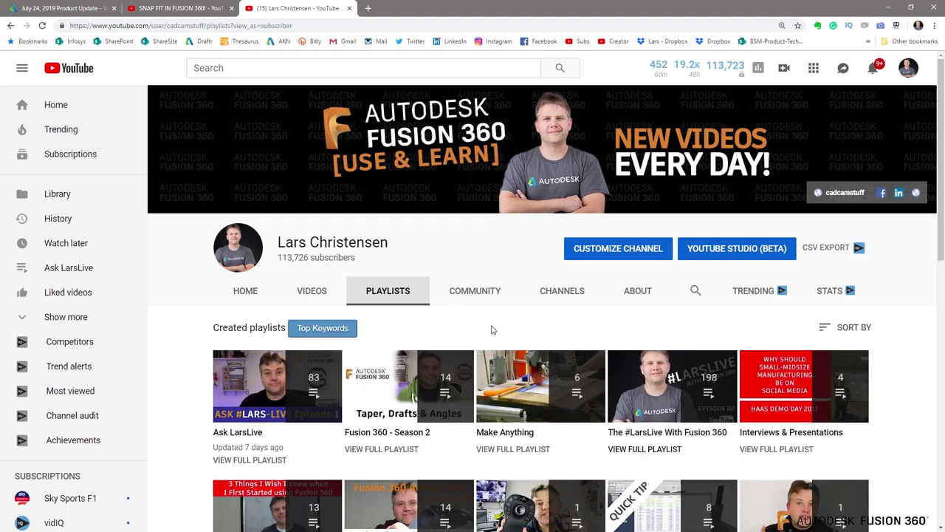
{"action": "left_click", "coordinate": [672, 435]}
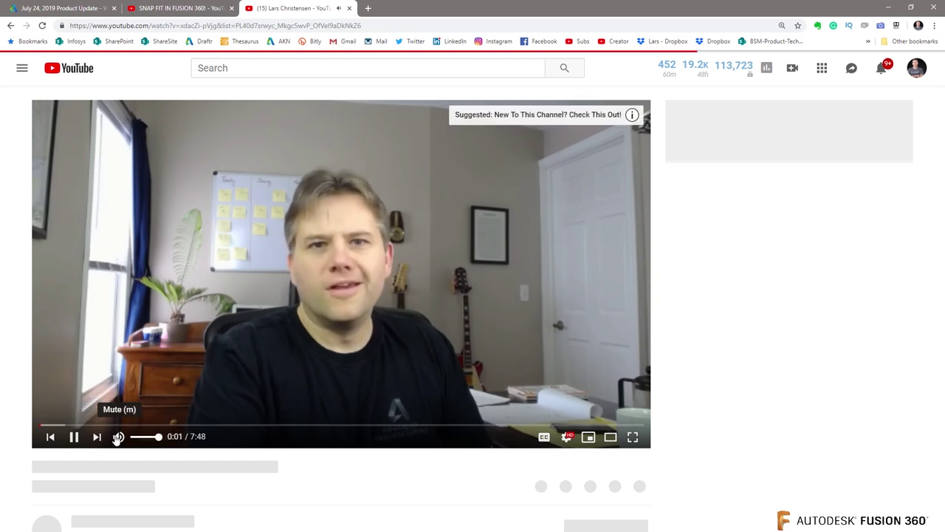
Step: Mute the playing video, return to the 198-video playlist page, and close the mini-player
{"action": "left_click", "coordinate": [118, 437]}
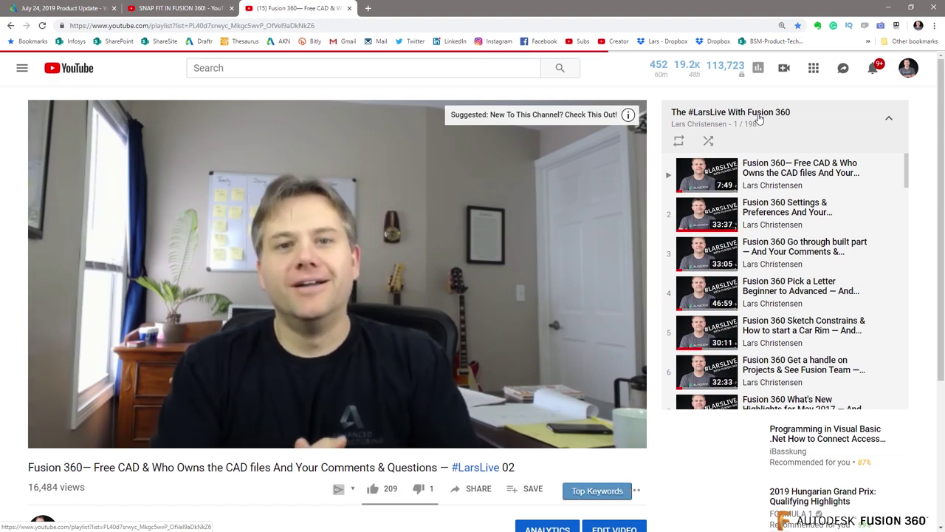
{"action": "left_click", "coordinate": [759, 114]}
{"action": "left_click", "coordinate": [761, 111]}
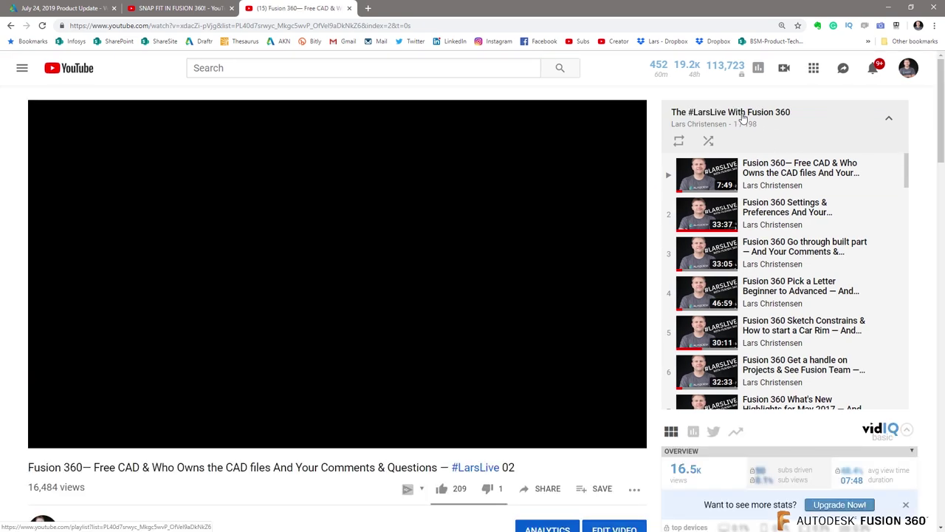
{"action": "left_click", "coordinate": [742, 113]}
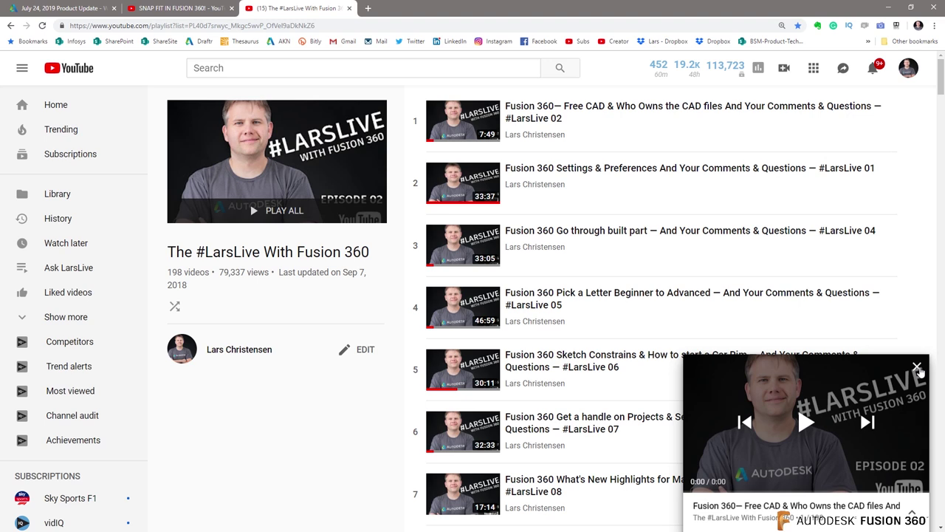
{"action": "left_click", "coordinate": [911, 370]}
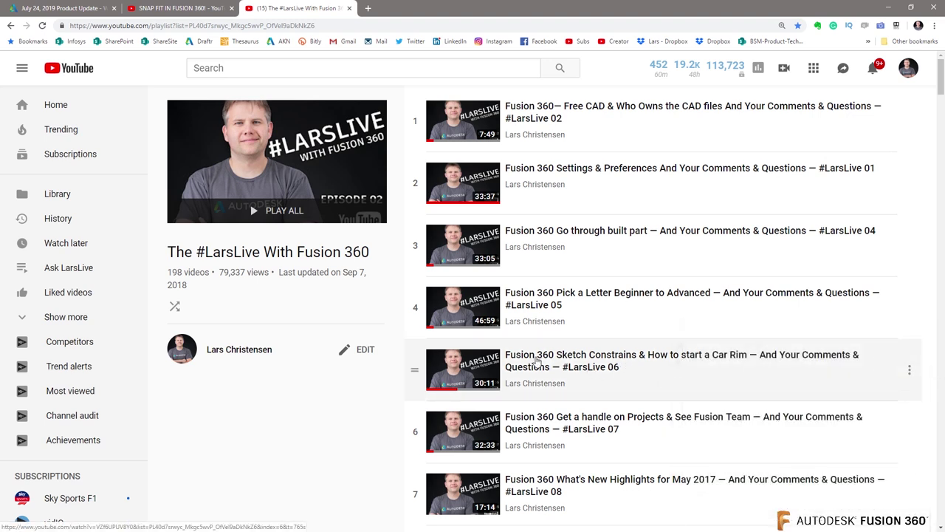
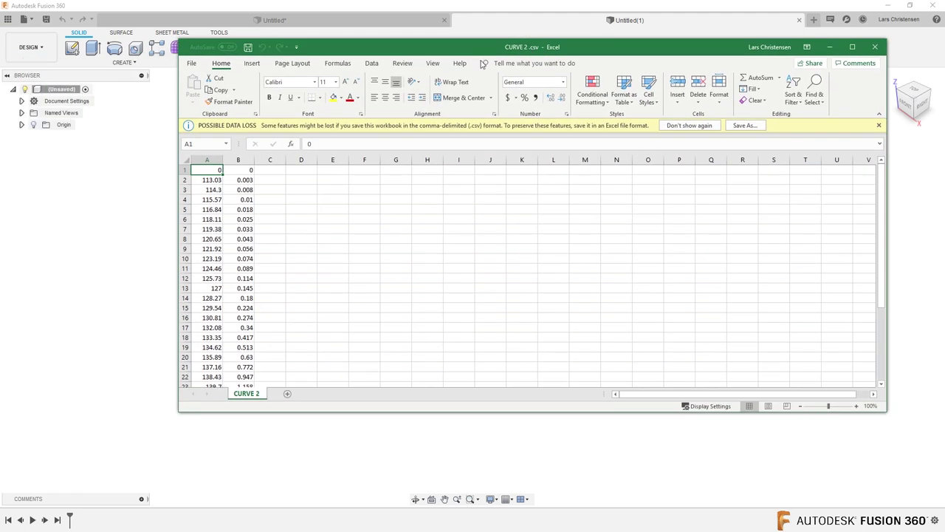
Step: Close the CURVE 2 .csv spreadsheet in Excel to return to the empty Fusion 360 design
{"action": "scroll", "coordinate": [232, 220], "scroll_direction": "down", "scroll_amount": 5}
{"action": "scroll", "coordinate": [229, 236], "scroll_direction": "down", "scroll_amount": 5}
{"action": "scroll", "coordinate": [242, 271], "scroll_direction": "up", "scroll_amount": 10}
{"action": "left_click", "coordinate": [877, 53]}
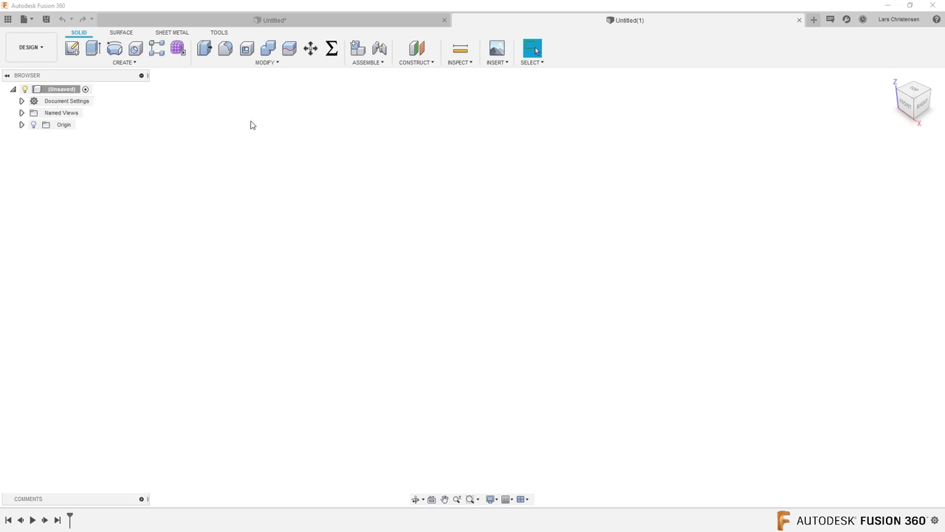
Step: Run the ImportSplineCSV script on CURVE 2 .csv and dismiss its 'No valid points' error
{"action": "left_click", "coordinate": [222, 34]}
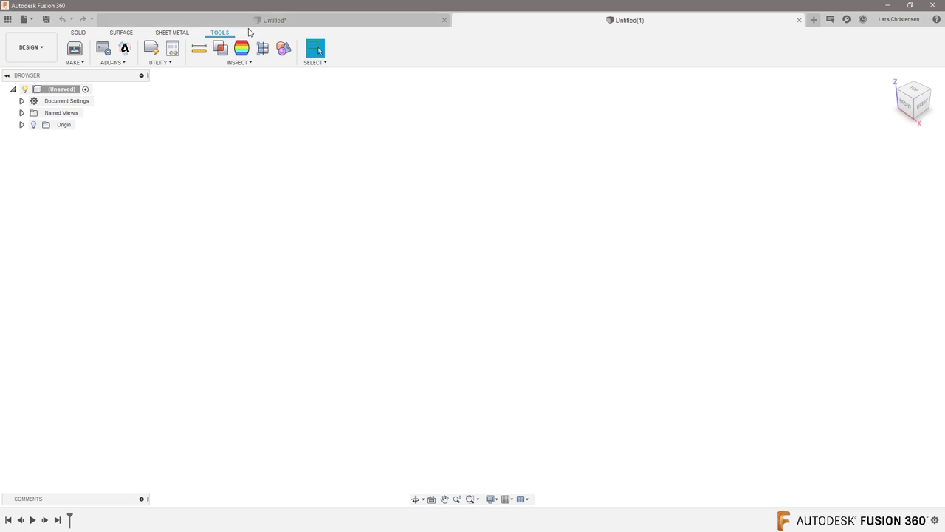
{"action": "left_click", "coordinate": [112, 62]}
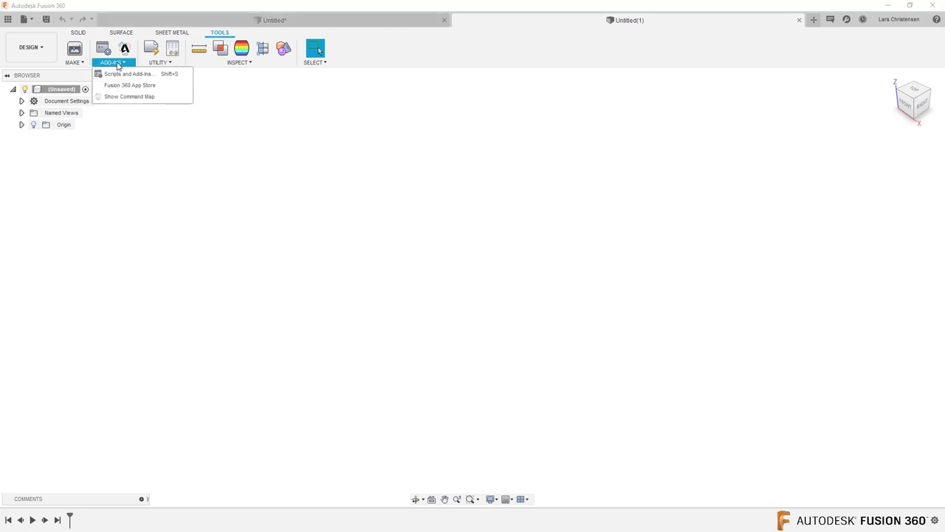
{"action": "left_click", "coordinate": [127, 76]}
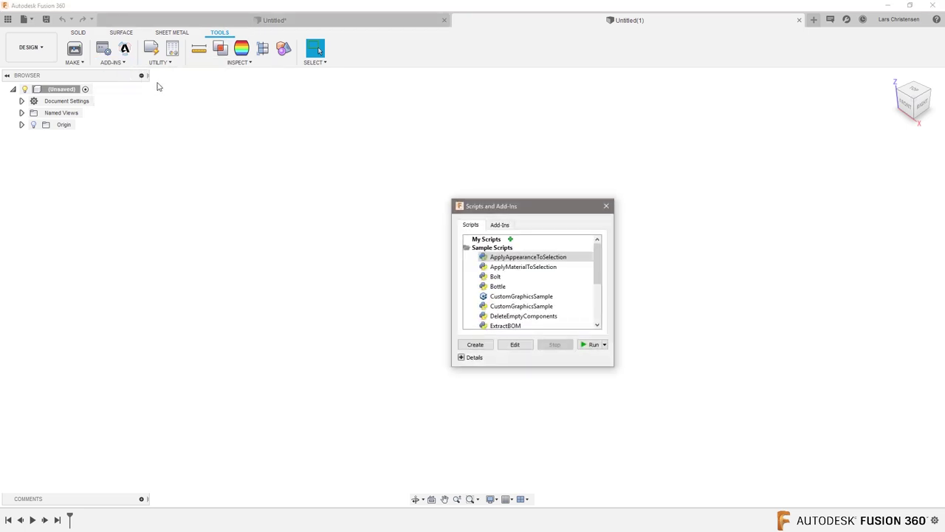
{"action": "left_click_drag", "start_coordinate": [597, 259], "coordinate": [597, 273]}
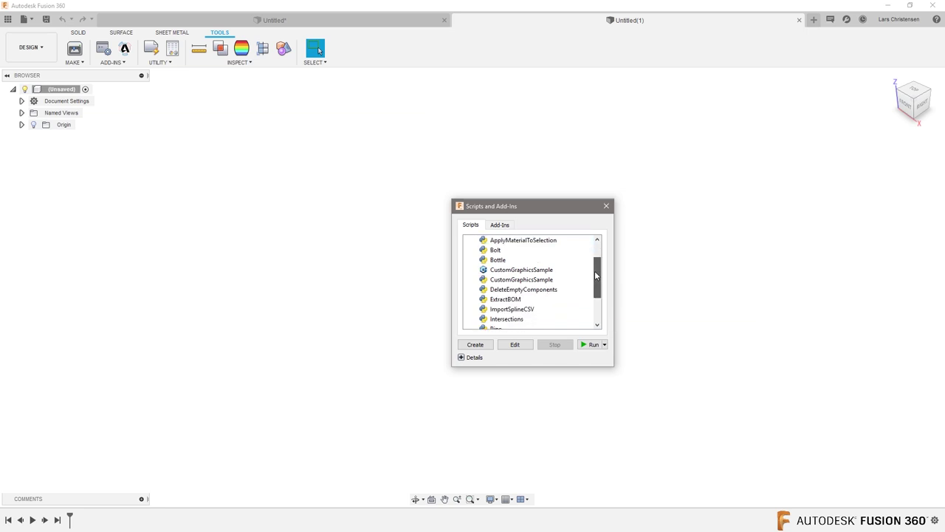
{"action": "left_click", "coordinate": [518, 309]}
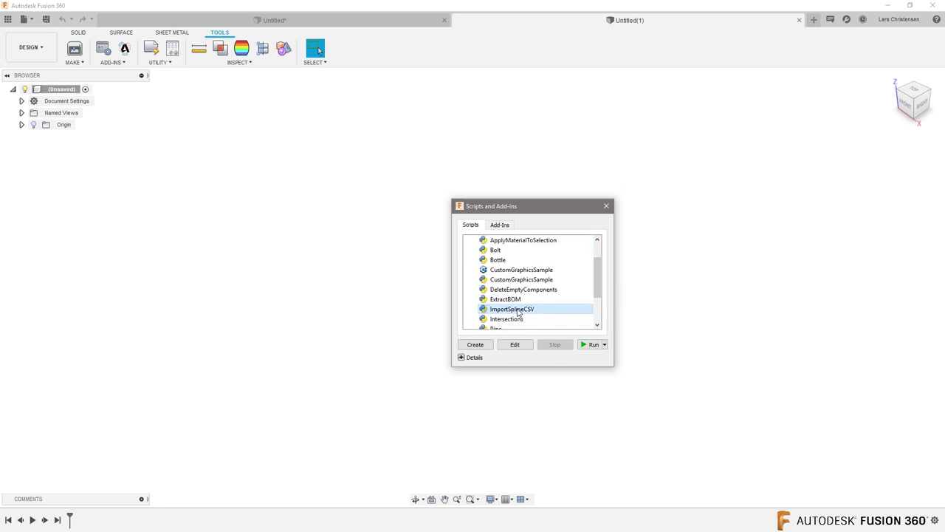
{"action": "left_click", "coordinate": [588, 344]}
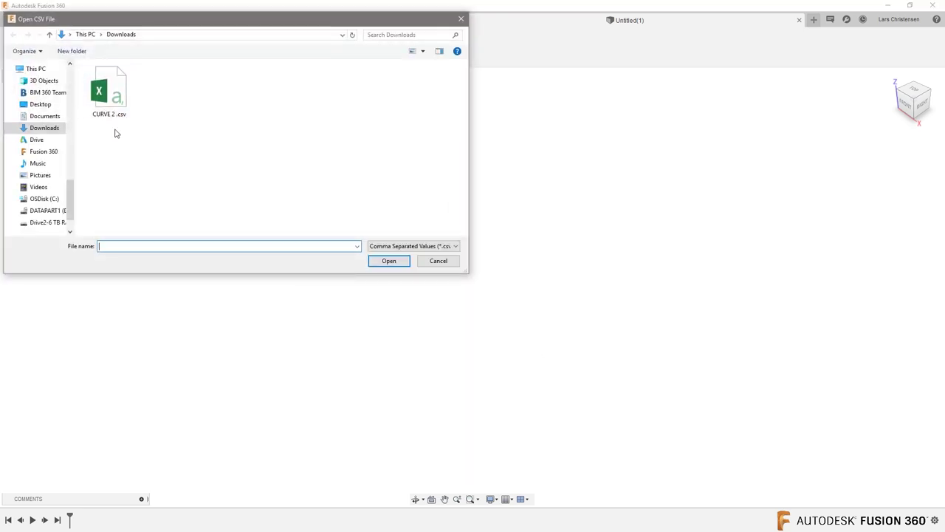
{"action": "double_click", "coordinate": [113, 105]}
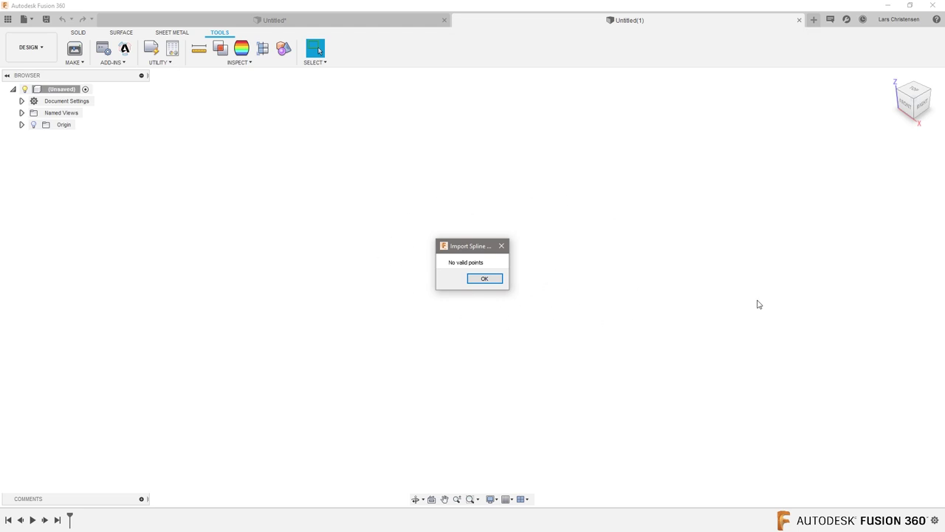
{"action": "left_click", "coordinate": [484, 278]}
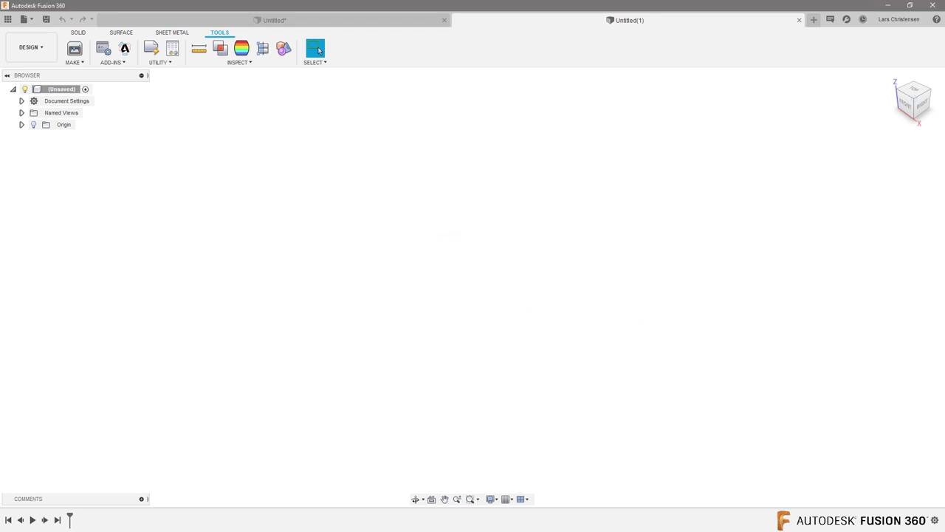
{"action": "key", "text": "alt+Tab"}
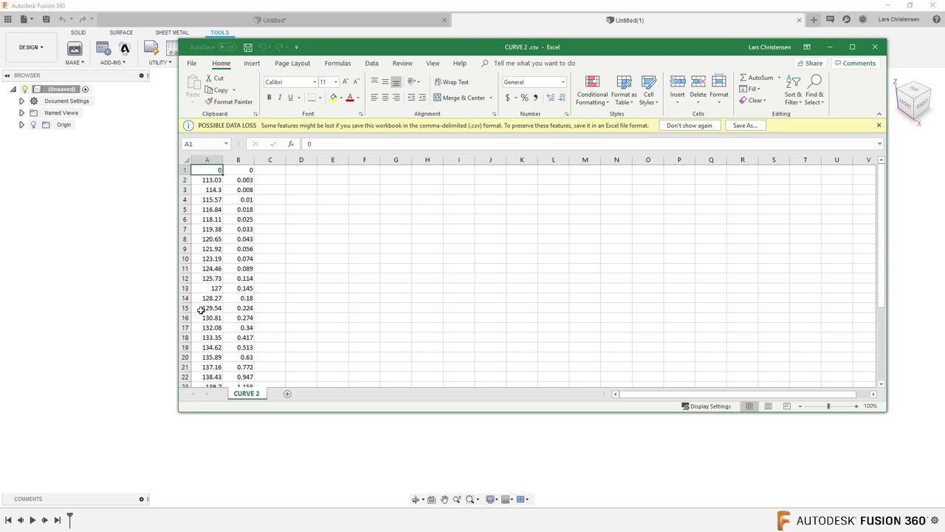
Step: Fill cells C1:C33 with 0 as Z values beside the CURVE 2 .csv points
{"action": "left_click_drag", "start_coordinate": [887, 412], "coordinate": [903, 510]}
{"action": "scroll", "coordinate": [335, 354], "scroll_direction": "down", "scroll_amount": 4}
{"action": "scroll", "coordinate": [331, 375], "scroll_direction": "up", "scroll_amount": 2}
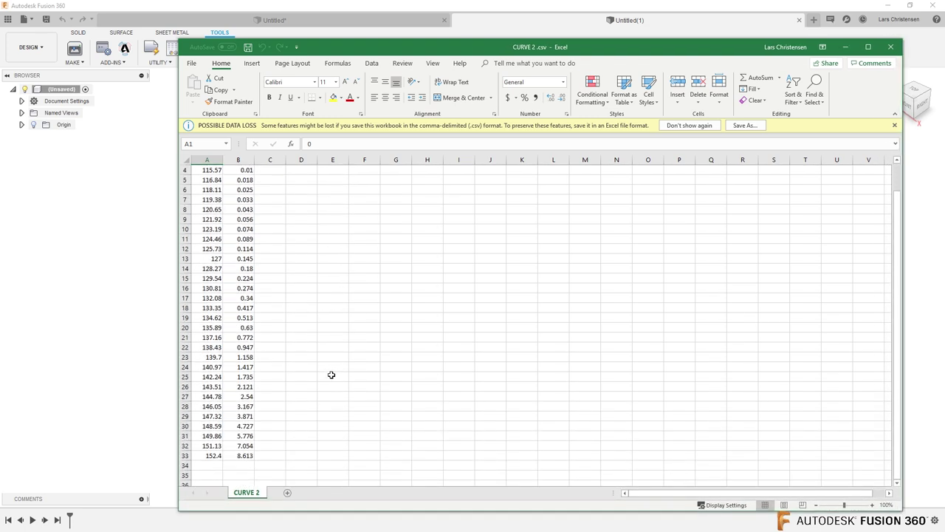
{"action": "scroll", "coordinate": [331, 375], "scroll_direction": "up", "scroll_amount": 2}
{"action": "left_click", "coordinate": [274, 171]}
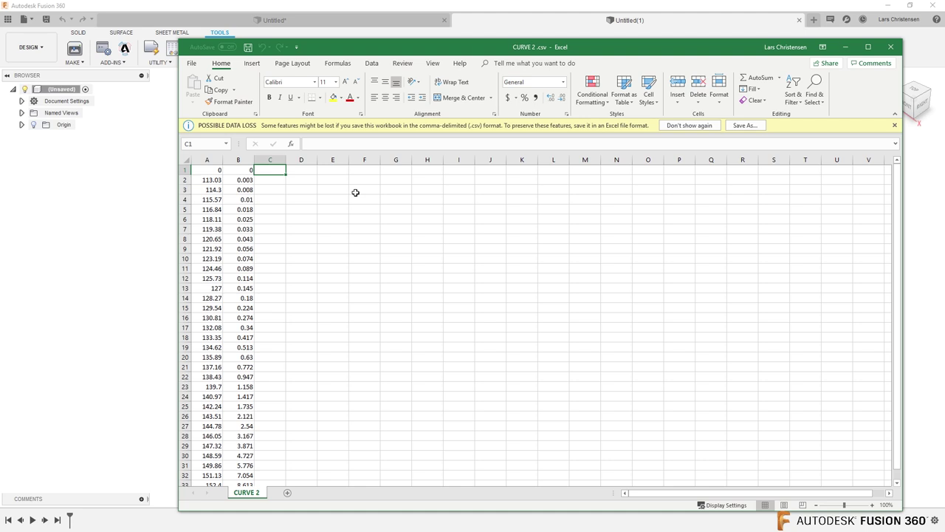
{"action": "type", "text": "0"}
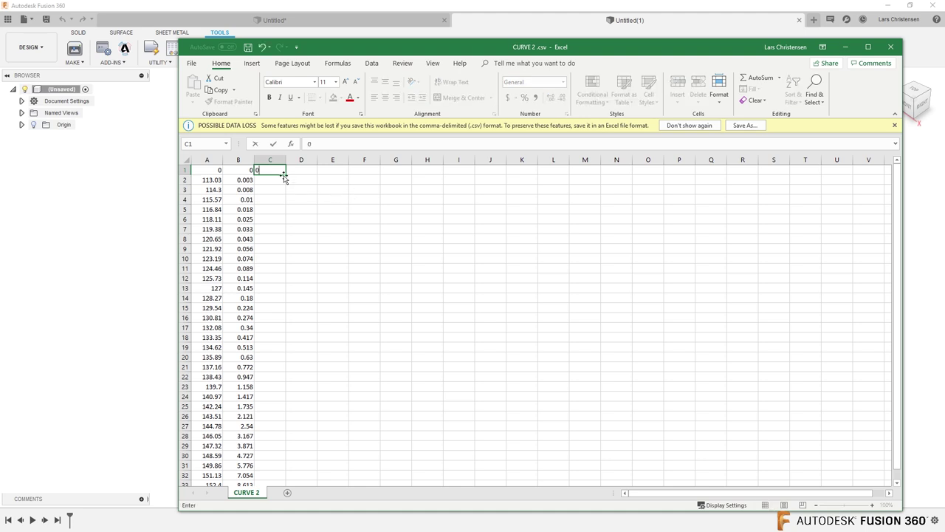
{"action": "left_click_drag", "start_coordinate": [286, 175], "coordinate": [280, 502]}
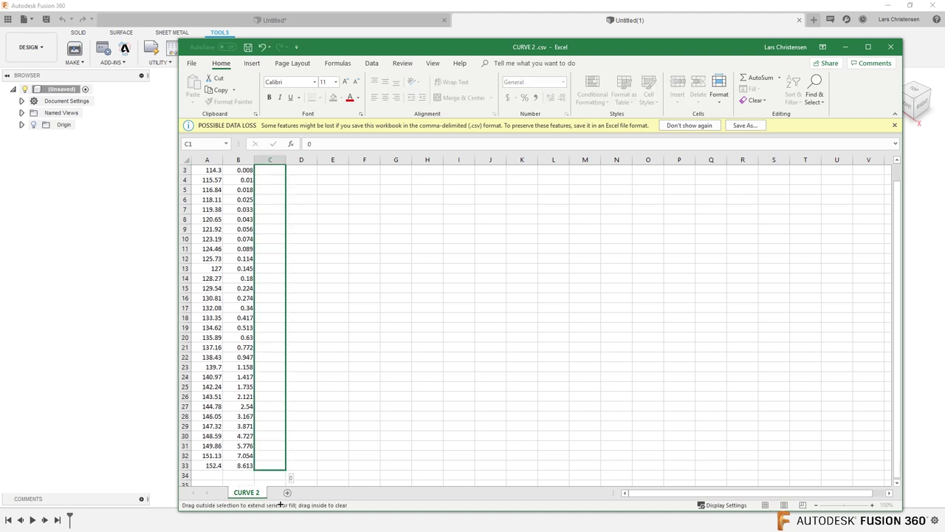
{"action": "left_click_drag", "start_coordinate": [275, 467], "coordinate": [275, 467]}
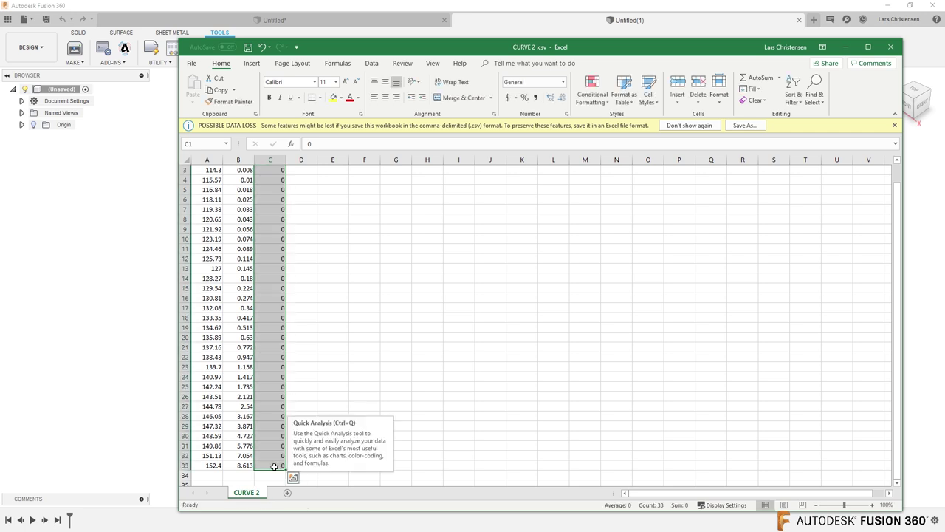
{"action": "left_click", "coordinate": [396, 386]}
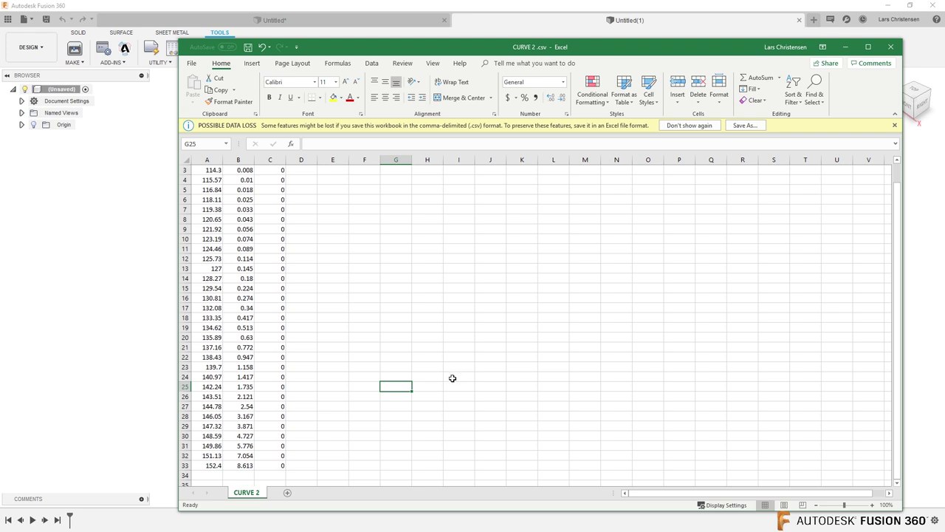
Step: Save CURVE 2 .csv with the new zero column and minimize Excel
{"action": "scroll", "coordinate": [270, 352], "scroll_direction": "up", "scroll_amount": 1}
{"action": "left_click", "coordinate": [248, 46]}
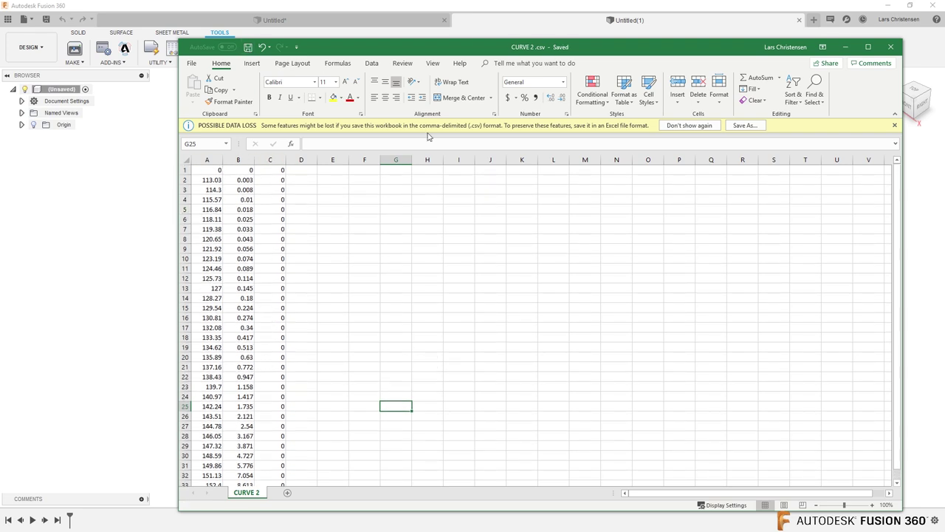
{"action": "left_click", "coordinate": [846, 47]}
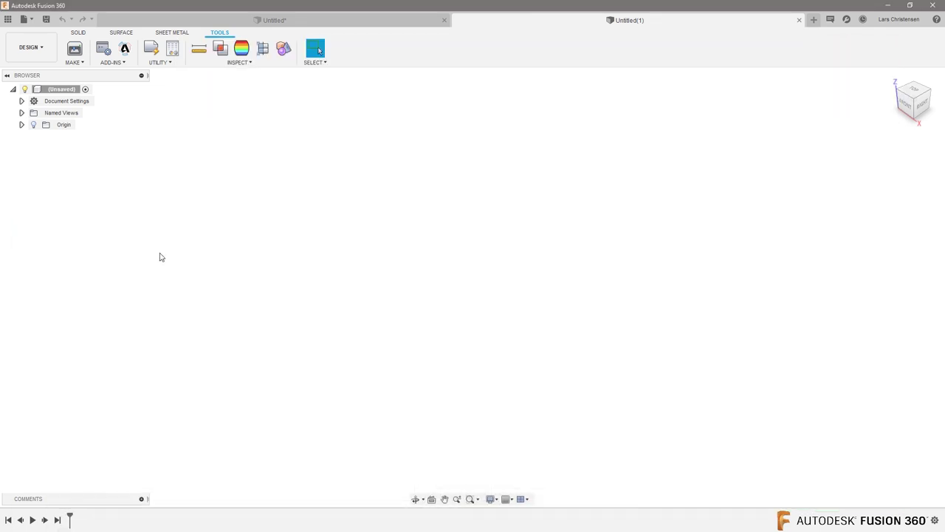
Step: Run ImportSplineCSV again on CURVE 2 .csv to import the points as a 3D spline
{"action": "left_click", "coordinate": [109, 64]}
{"action": "left_click", "coordinate": [122, 74]}
{"action": "left_click_drag", "start_coordinate": [597, 264], "coordinate": [610, 298]}
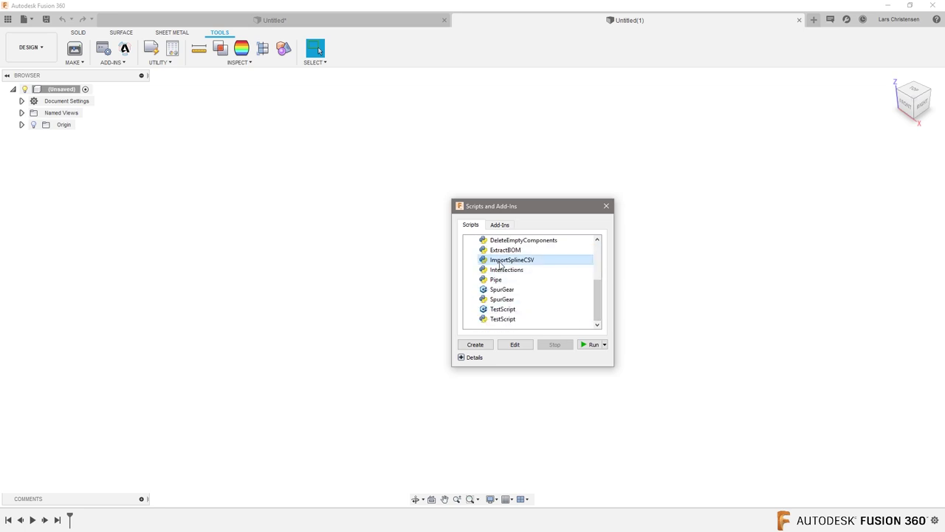
{"action": "left_click", "coordinate": [593, 344]}
{"action": "double_click", "coordinate": [120, 111]}
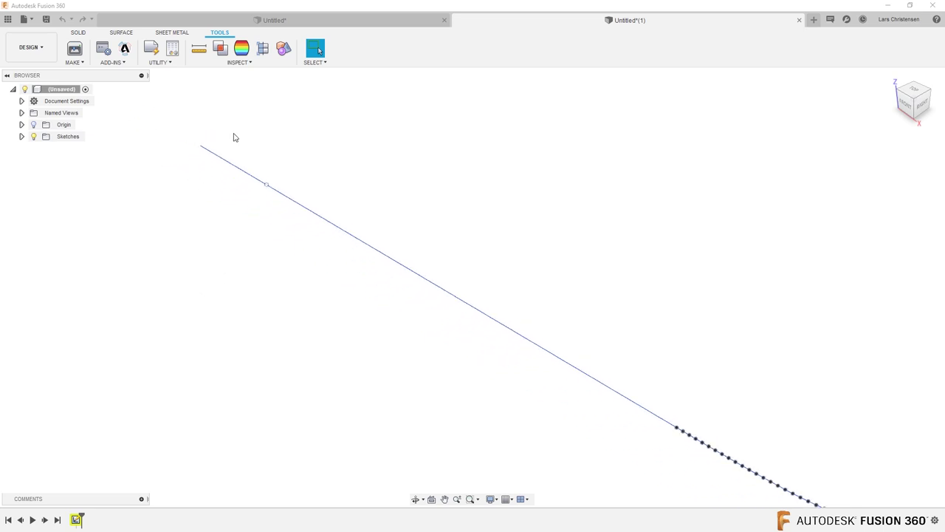
Step: Orbit around the imported spline, then start a new blank design
{"action": "scroll", "coordinate": [234, 137], "scroll_direction": "down", "scroll_amount": 3}
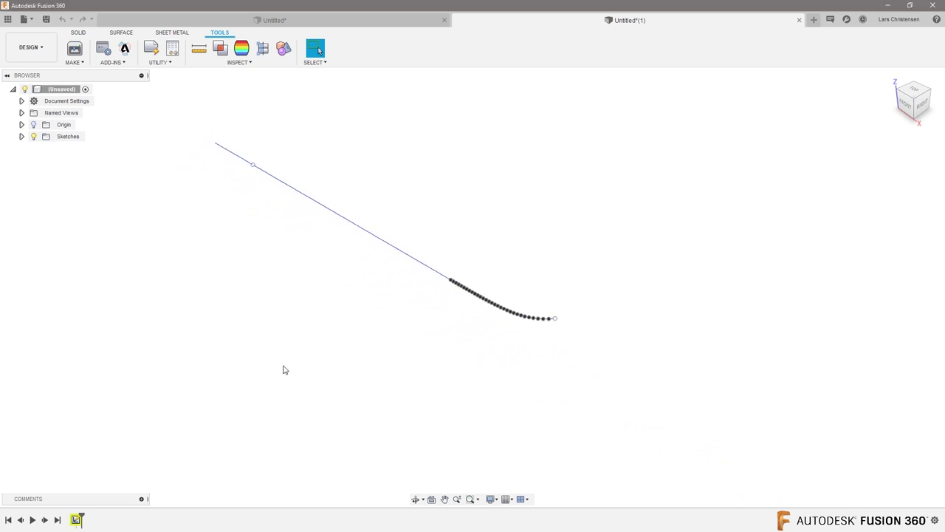
{"action": "middle_click_drag", "start_coordinate": [284, 369], "coordinate": [340, 384], "text": "shift"}
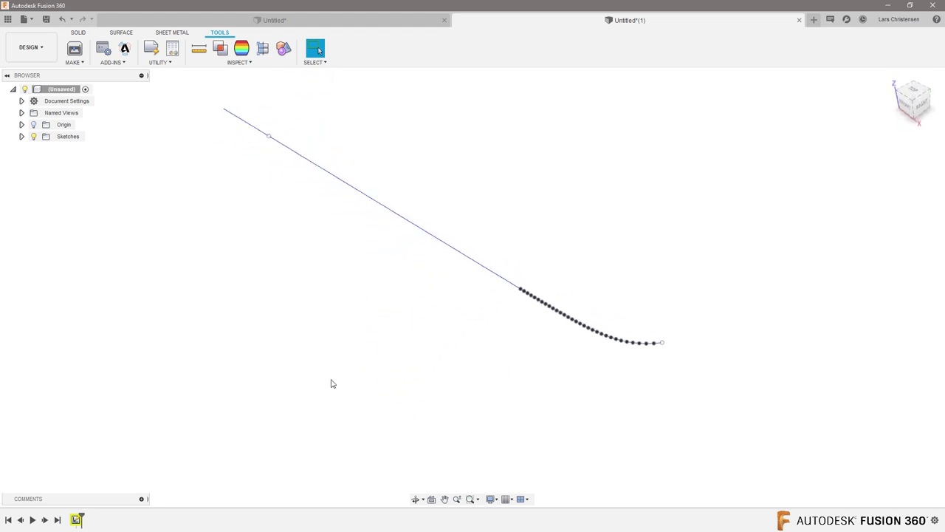
{"action": "left_click", "coordinate": [813, 20]}
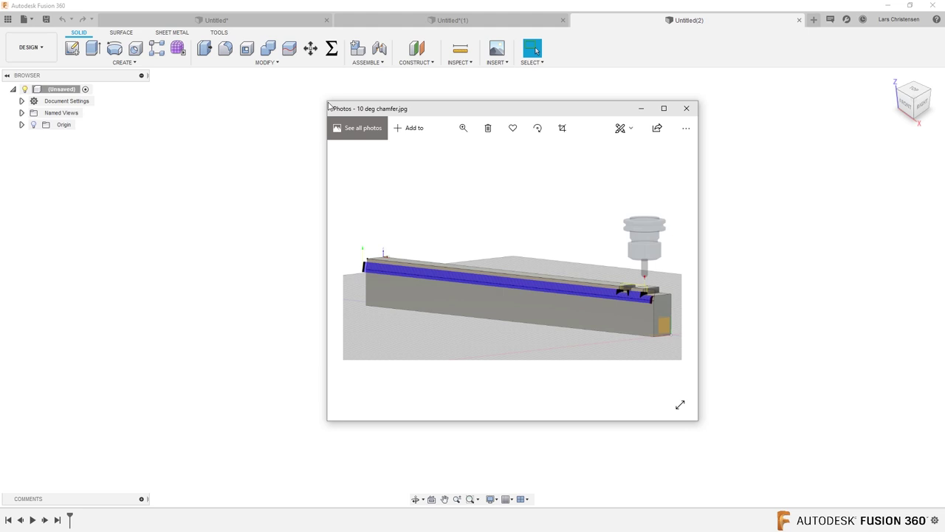
Step: Close the 10 deg chamfer.jpg photo and start a sketch on the YZ origin plane
{"action": "left_click_drag", "start_coordinate": [700, 421], "coordinate": [861, 528]}
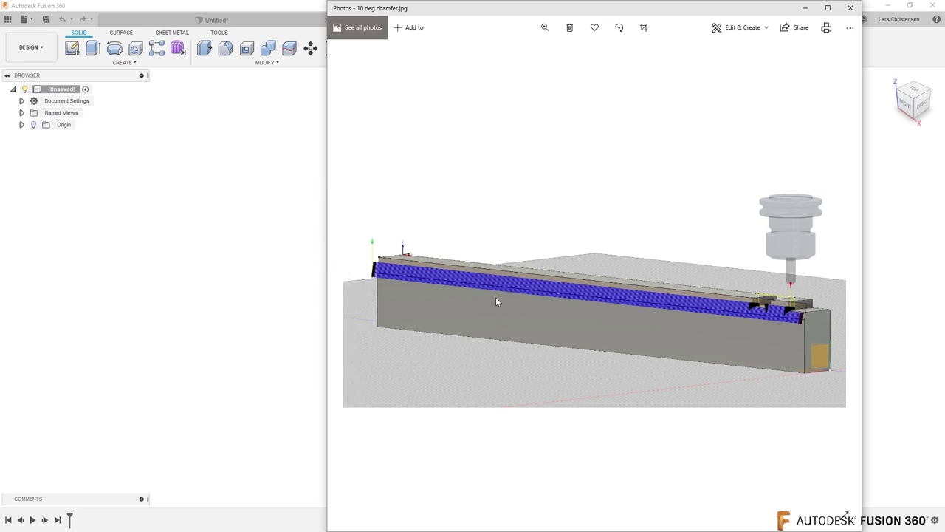
{"action": "left_click", "coordinate": [849, 9]}
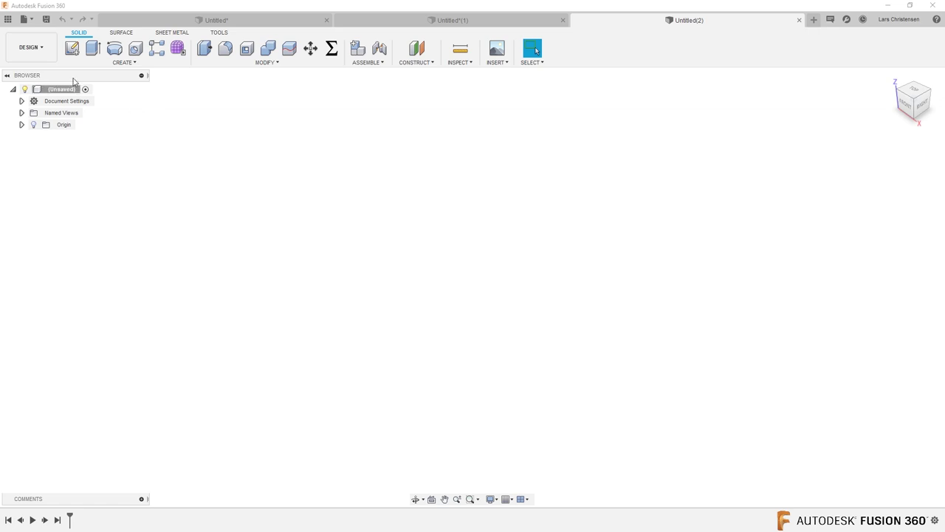
{"action": "left_click", "coordinate": [72, 48]}
{"action": "left_click", "coordinate": [502, 253]}
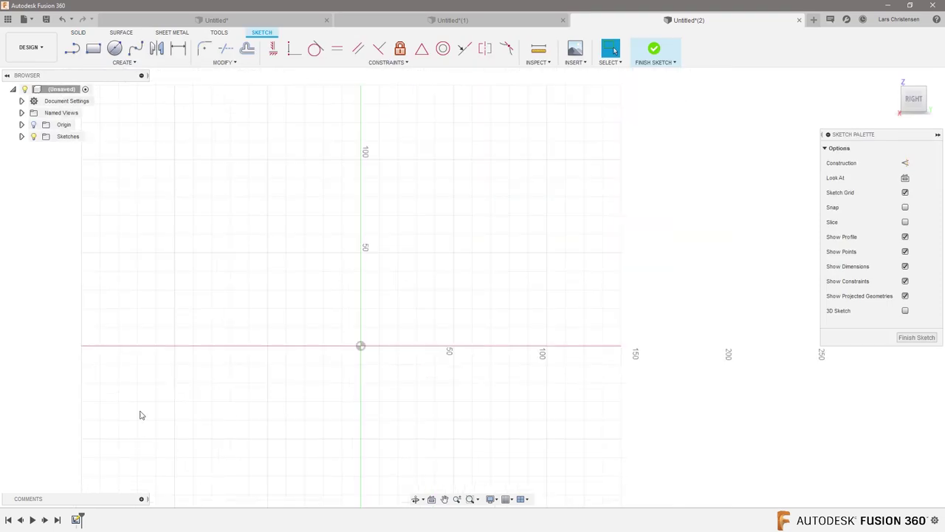
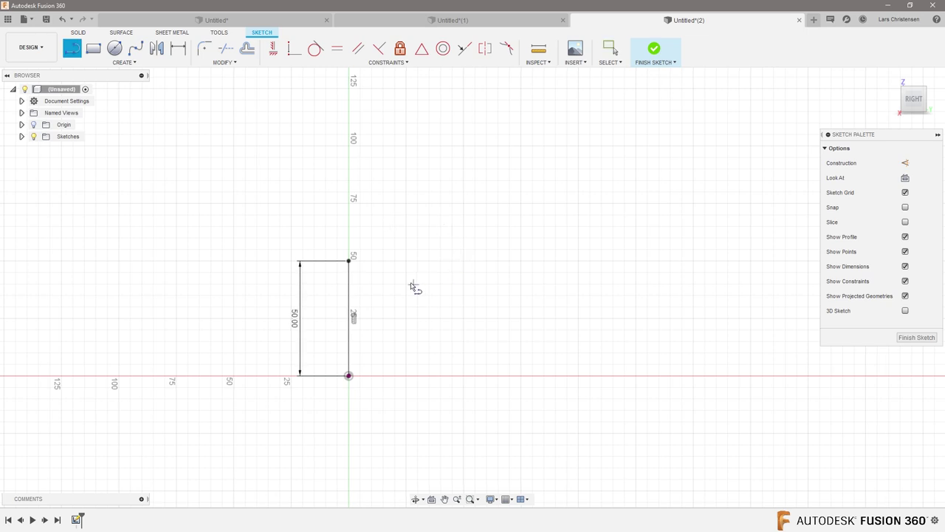
Step: Draw a closed four-line profile with a slanted left side, horizontal top and vertical right side
{"action": "left_click", "coordinate": [397, 121]}
{"action": "left_click", "coordinate": [604, 122]}
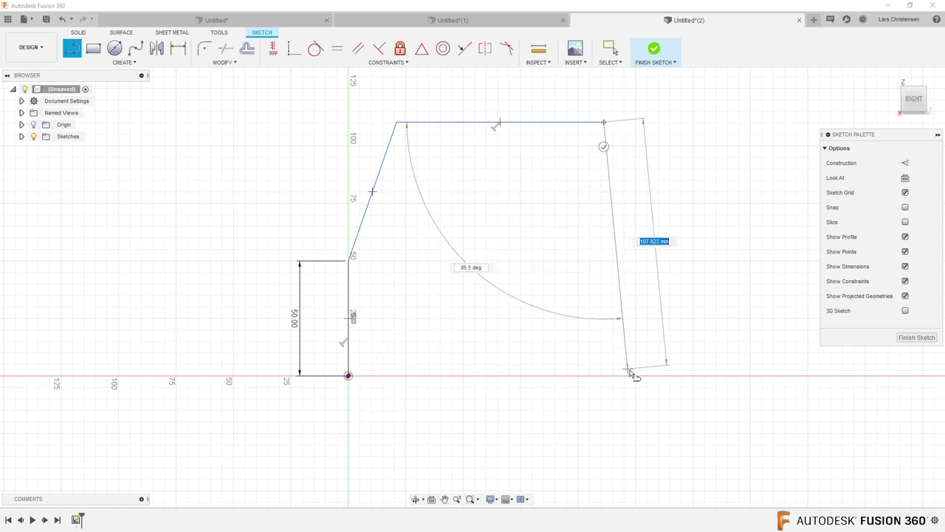
{"action": "left_click", "coordinate": [606, 377]}
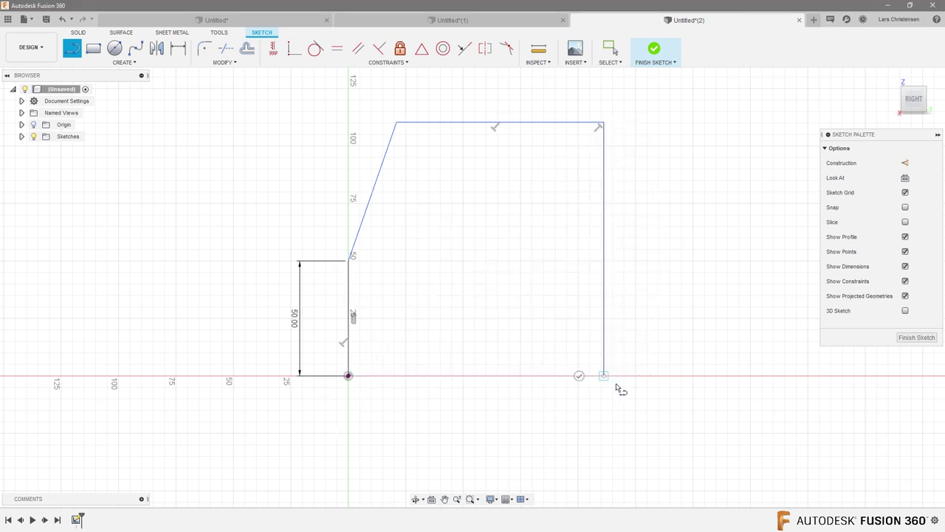
{"action": "left_click", "coordinate": [347, 376]}
{"action": "scroll", "coordinate": [264, 433], "scroll_direction": "down", "scroll_amount": 2}
{"action": "scroll", "coordinate": [303, 314], "scroll_direction": "up", "scroll_amount": 5}
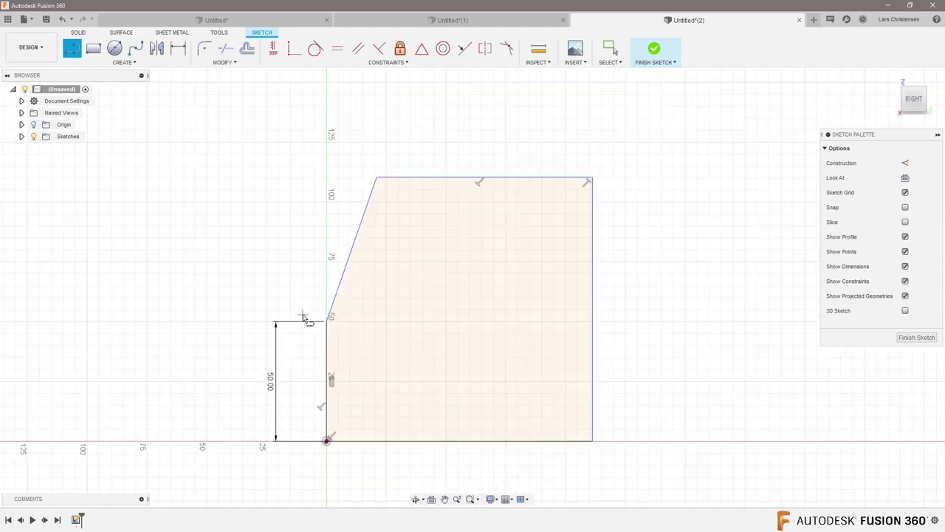
Step: Dimension the slanted side at 10° from the vertical axis
{"action": "key", "text": "d"}
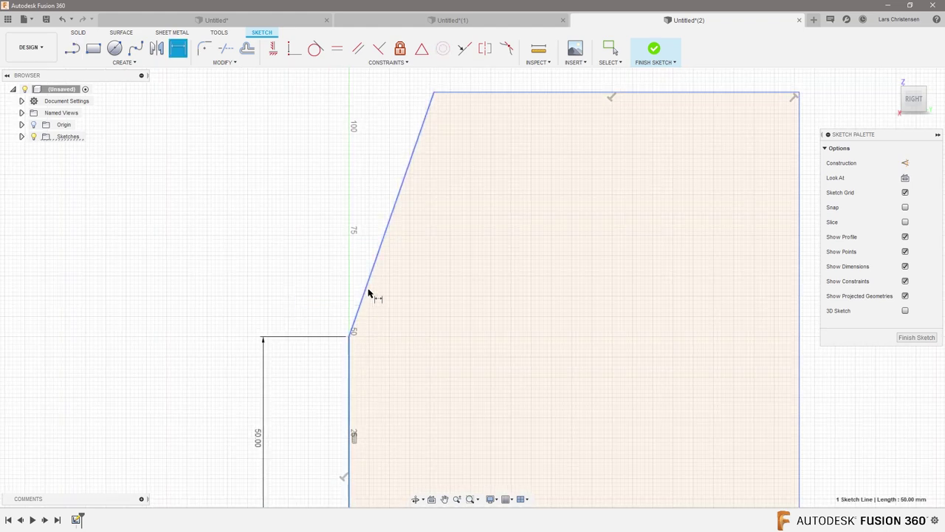
{"action": "left_click", "coordinate": [368, 292]}
{"action": "left_click", "coordinate": [350, 295]}
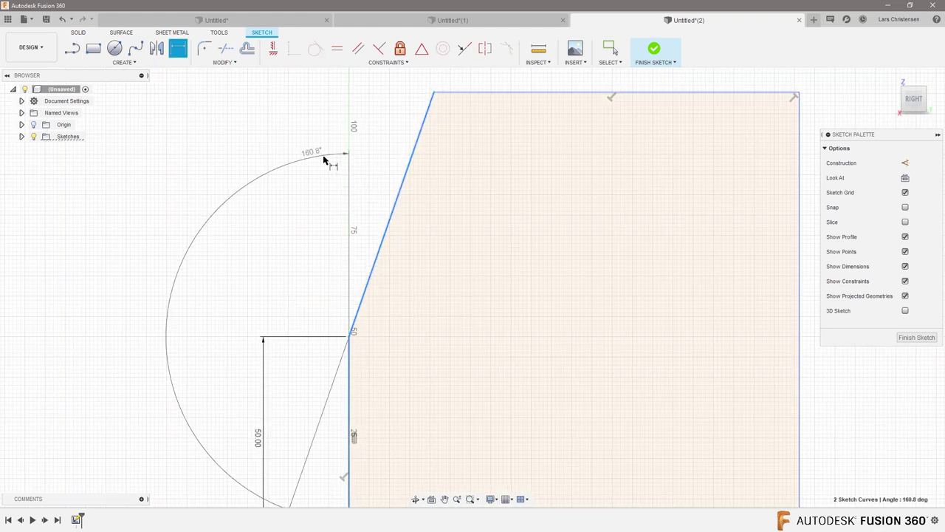
{"action": "left_click", "coordinate": [366, 147]}
{"action": "type", "text": "10"}
{"action": "key", "text": "Return"}
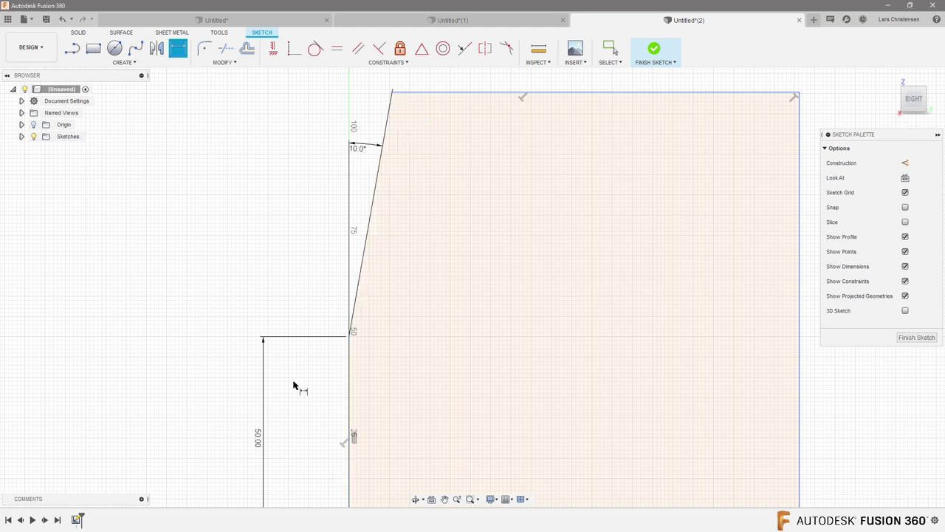
Step: Dimension the top width at 100.542 and the right side height at 110.361
{"action": "scroll", "coordinate": [264, 249], "scroll_direction": "down", "scroll_amount": 4}
{"action": "left_click", "coordinate": [462, 216]}
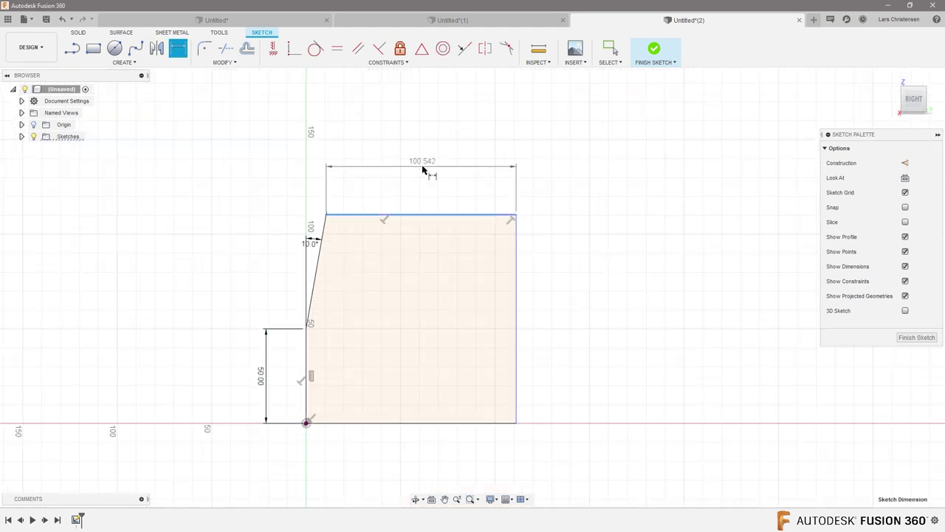
{"action": "left_click", "coordinate": [433, 175]}
{"action": "key", "text": "Return"}
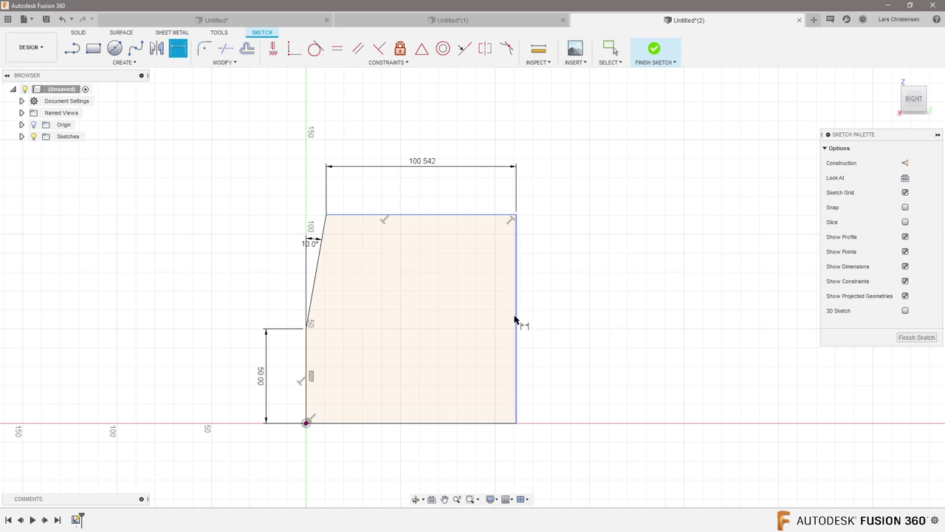
{"action": "left_click", "coordinate": [518, 325]}
{"action": "left_click", "coordinate": [600, 323]}
{"action": "key", "text": "Return"}
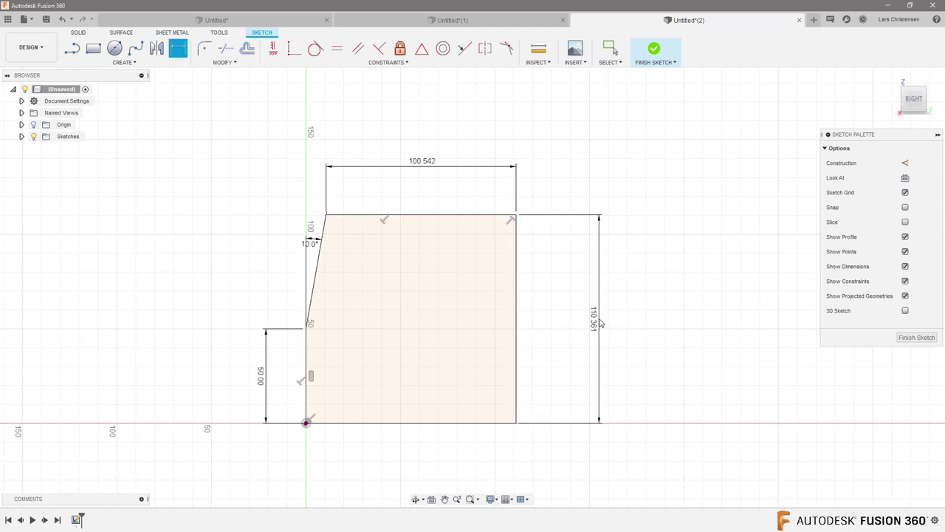
Step: Extrude the profile backwards to -958.543 mm into a long bar
{"action": "key", "text": "q"}
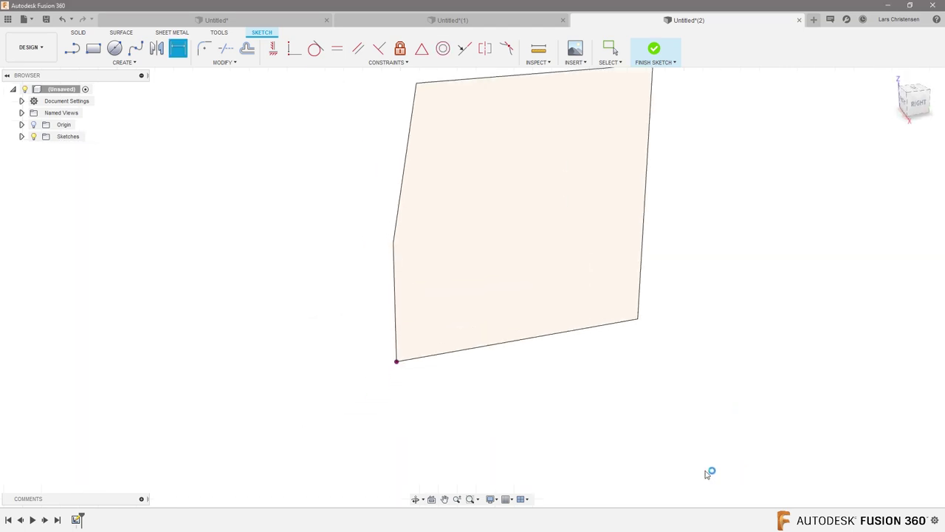
{"action": "left_click", "coordinate": [575, 298]}
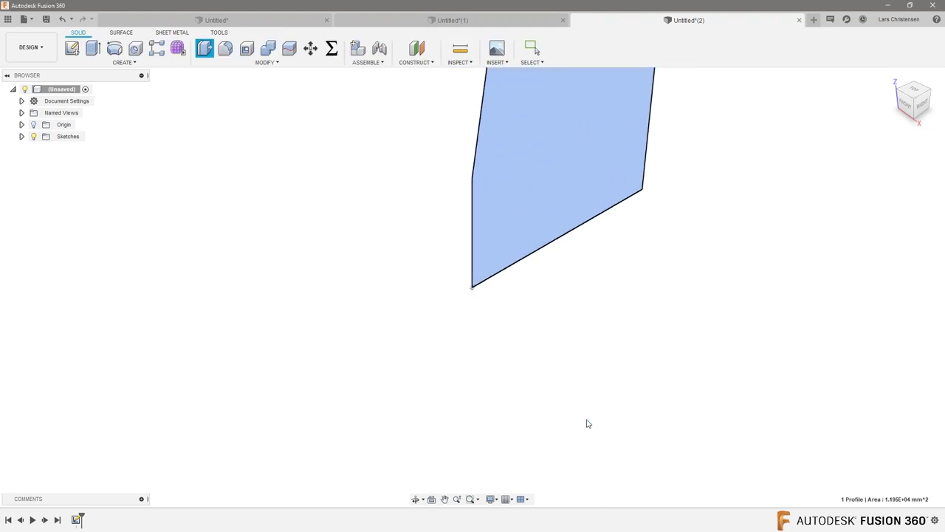
{"action": "left_click_drag", "start_coordinate": [545, 337], "coordinate": [144, 183]}
{"action": "left_click", "coordinate": [893, 270]}
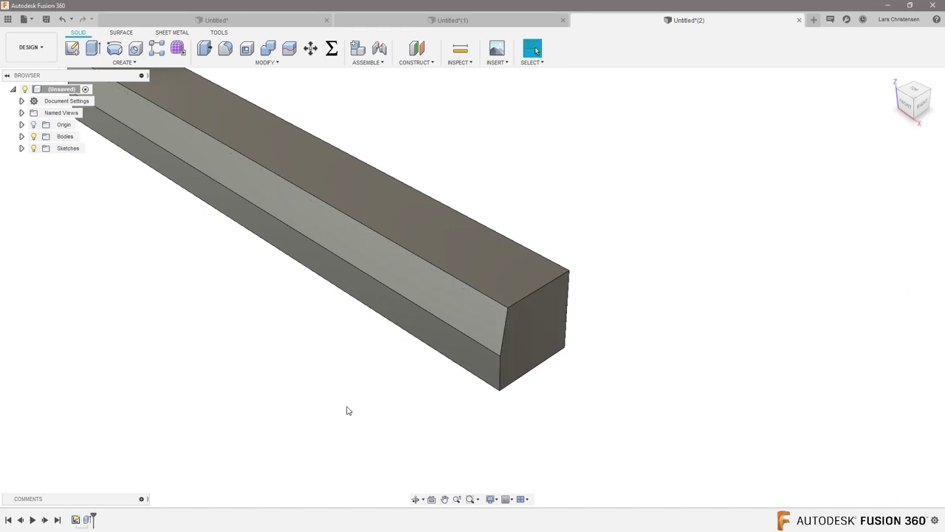
{"action": "scroll", "coordinate": [325, 414], "scroll_direction": "down", "scroll_amount": 3}
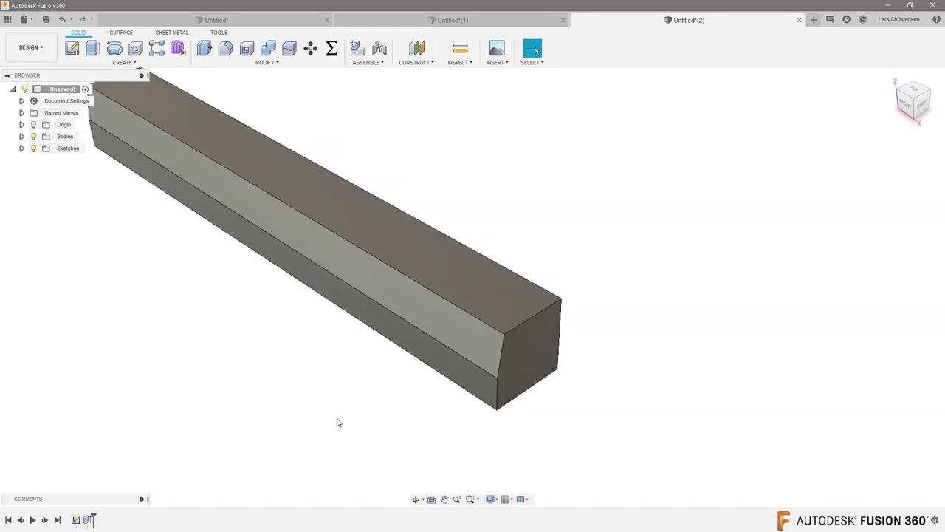
Step: Start a sketch on the bar's side face and project its top edge
{"action": "left_click", "coordinate": [72, 50]}
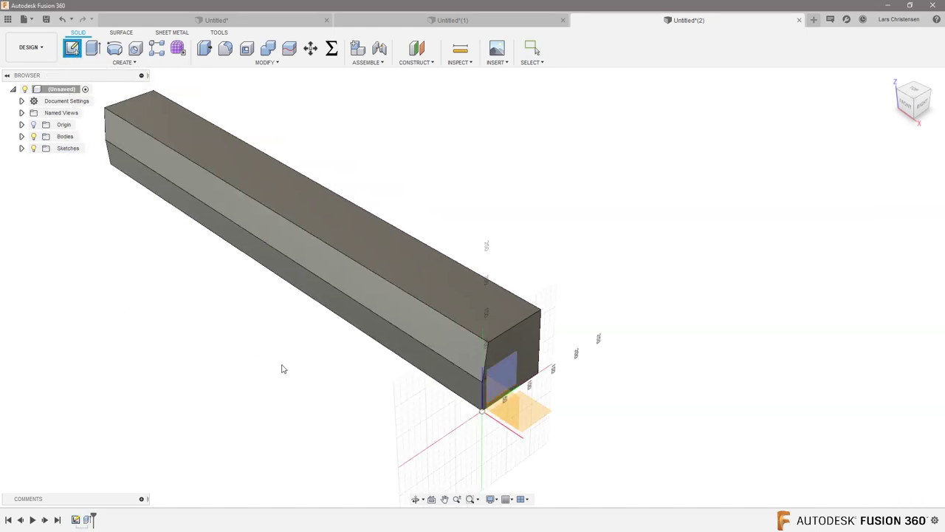
{"action": "left_click", "coordinate": [443, 348]}
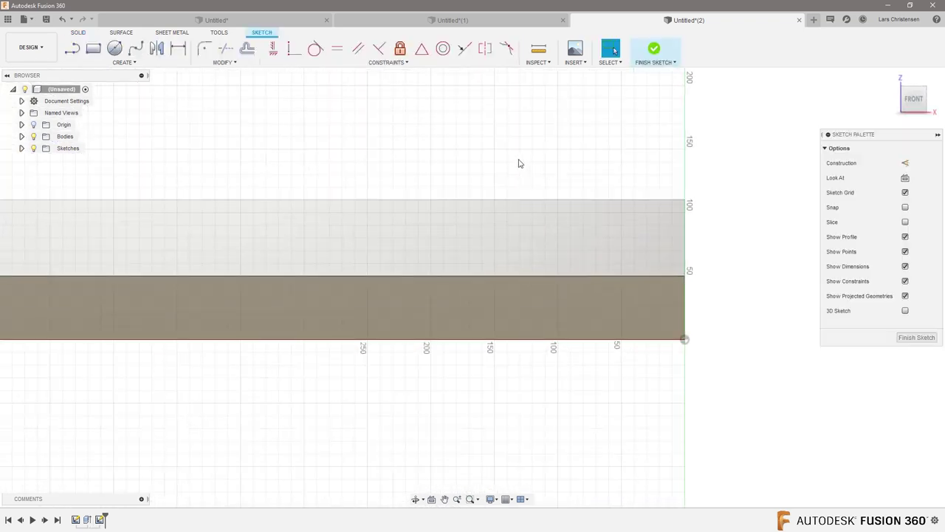
{"action": "key", "text": "p"}
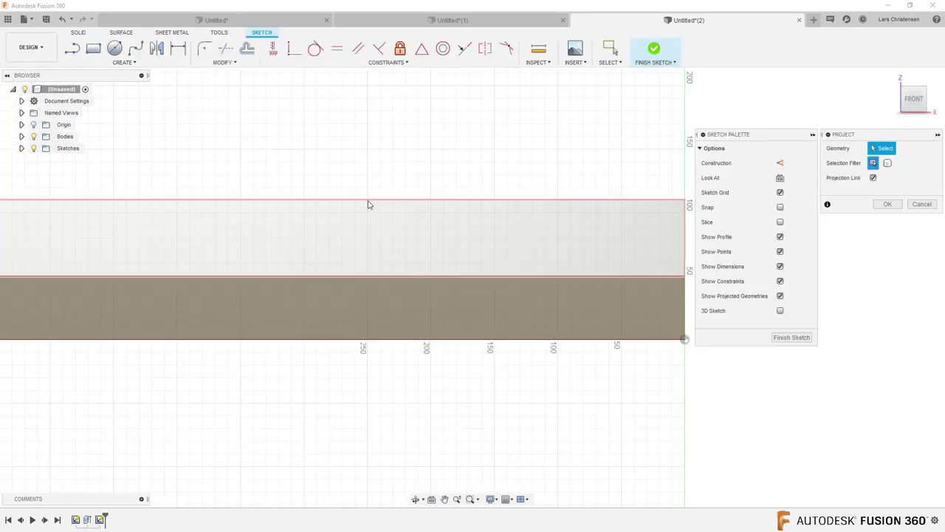
{"action": "left_click", "coordinate": [369, 203]}
{"action": "scroll", "coordinate": [275, 172], "scroll_direction": "down", "scroll_amount": 2}
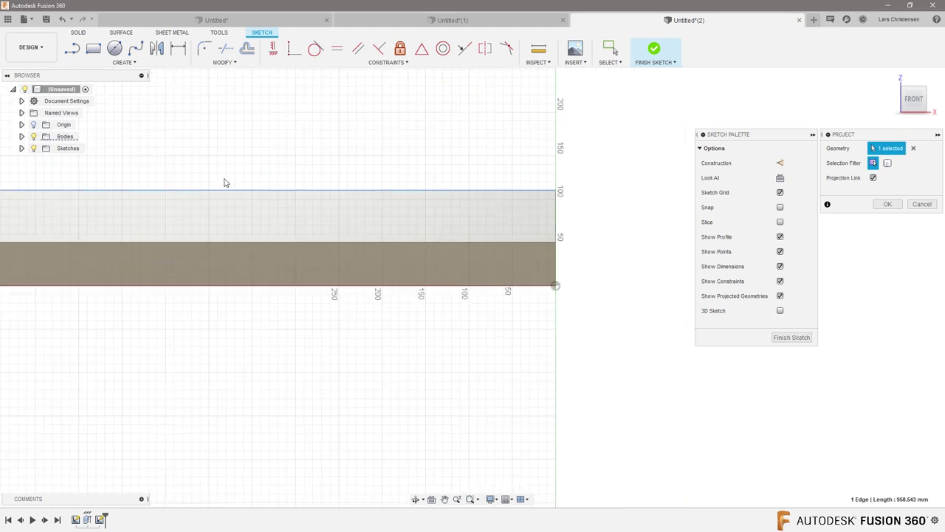
{"action": "key", "text": "Return"}
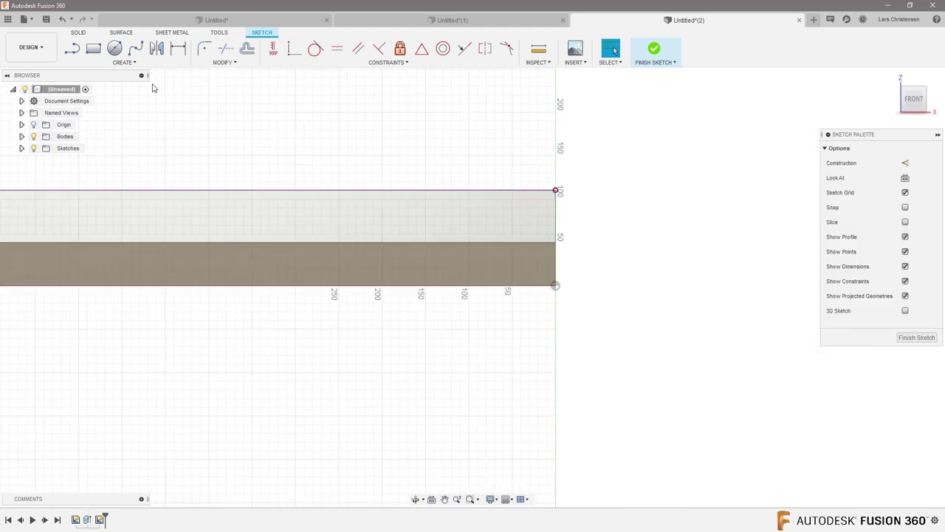
Step: Draw two small rectangles along the projected top edge
{"action": "left_click", "coordinate": [93, 48]}
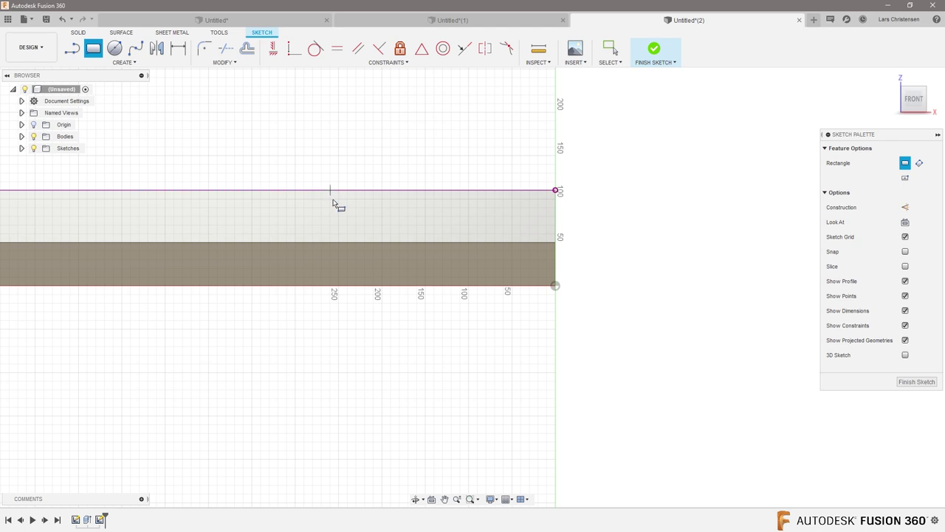
{"action": "left_click", "coordinate": [330, 190]}
{"action": "left_click", "coordinate": [381, 226]}
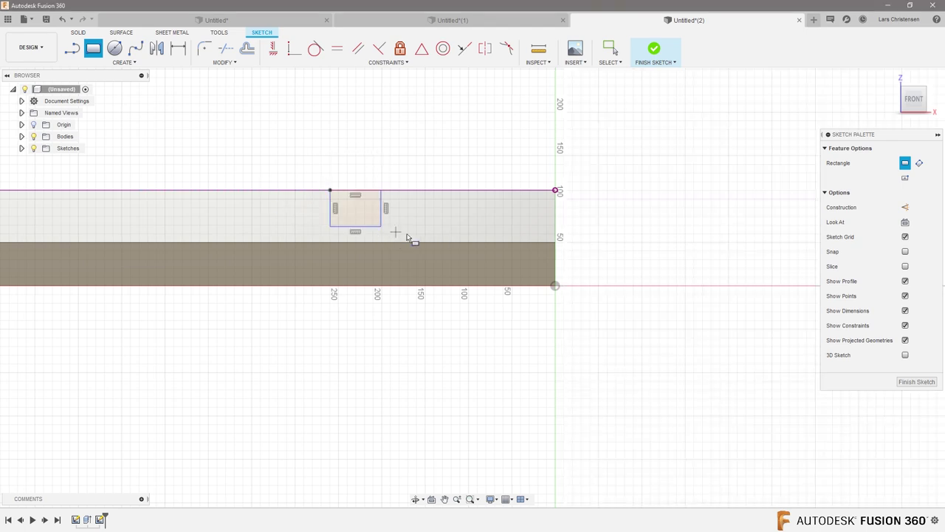
{"action": "left_click", "coordinate": [426, 190]}
{"action": "left_click", "coordinate": [499, 226]}
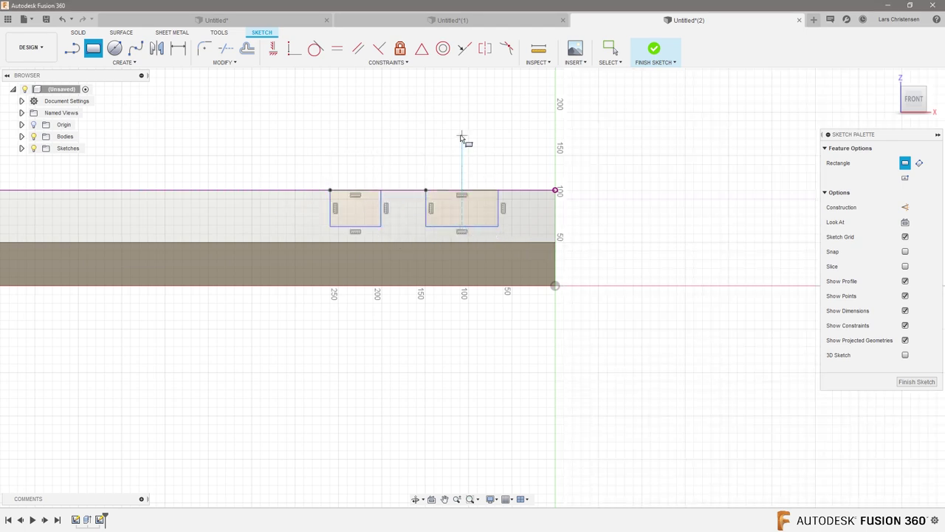
{"action": "key", "text": "q"}
{"action": "left_click", "coordinate": [374, 288]}
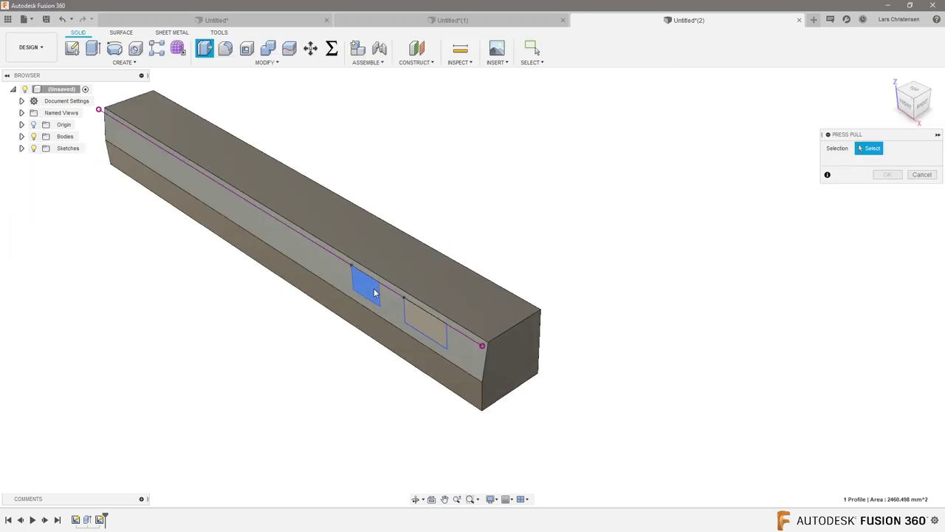
Step: Cut both rectangle profiles into the bar as two notches in its top edge
{"action": "left_click", "coordinate": [420, 330]}
{"action": "left_click_drag", "start_coordinate": [425, 323], "coordinate": [864, 330]}
{"action": "left_click", "coordinate": [888, 285]}
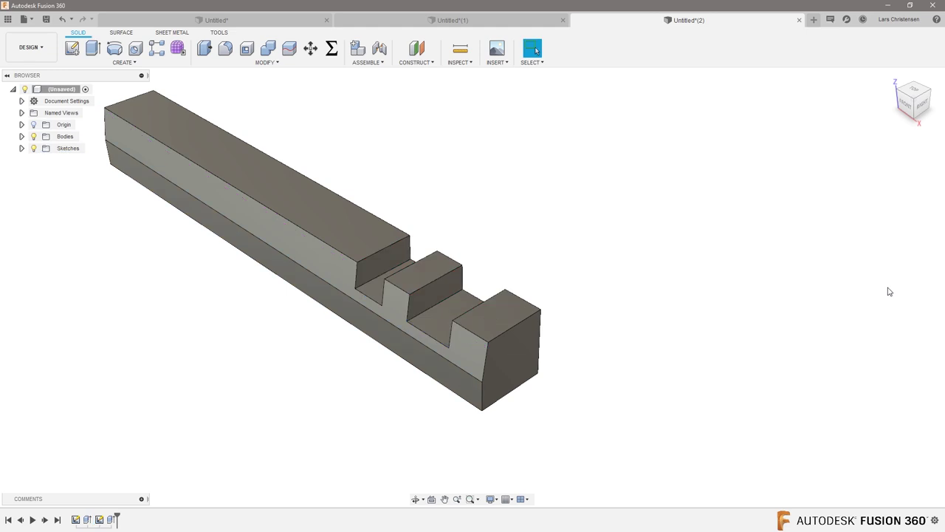
{"action": "middle_click_drag", "start_coordinate": [256, 379], "coordinate": [258, 379], "text": "shift"}
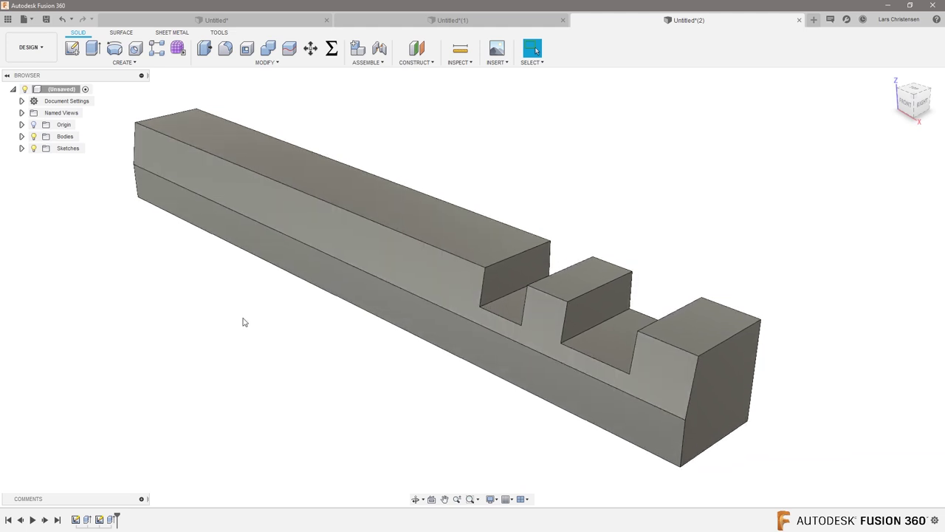
{"action": "left_click", "coordinate": [36, 48]}
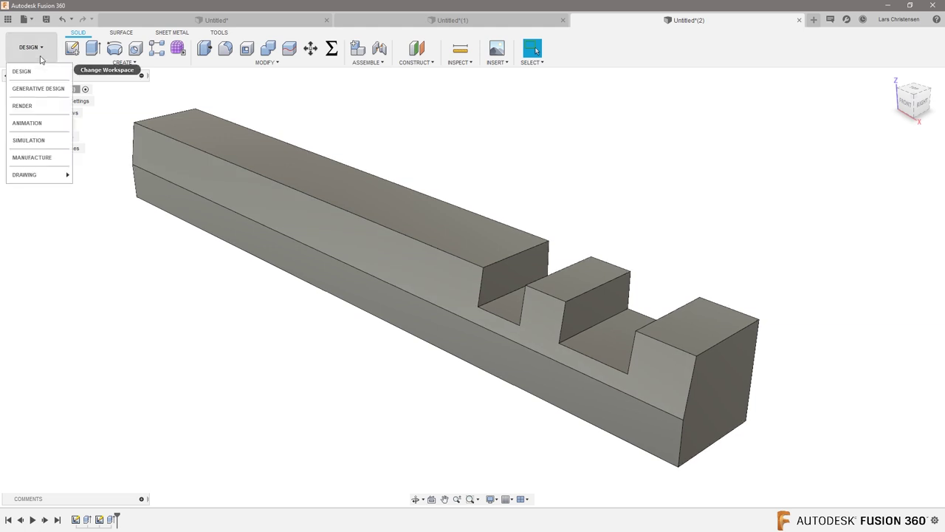
Step: In Manufacture, create a machining setup and start a 3D Parallel toolpath
{"action": "left_click", "coordinate": [33, 158]}
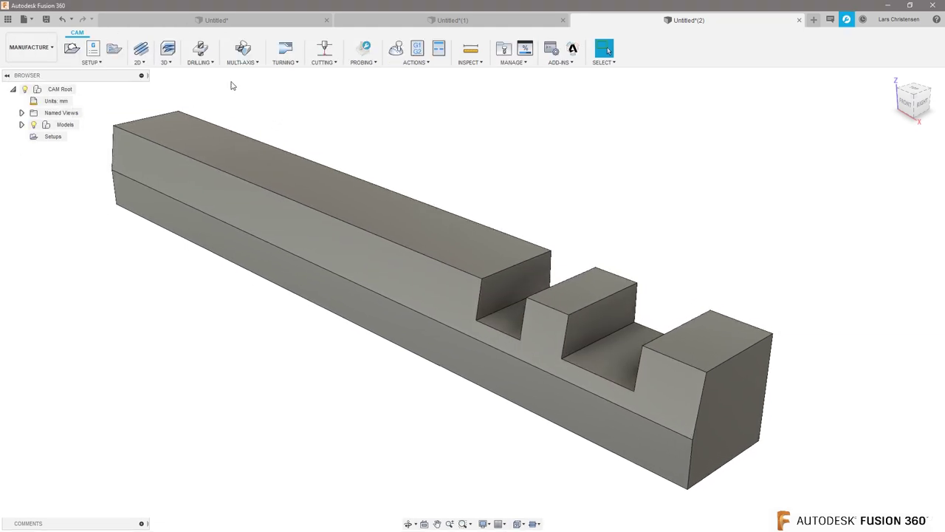
{"action": "left_click", "coordinate": [72, 50]}
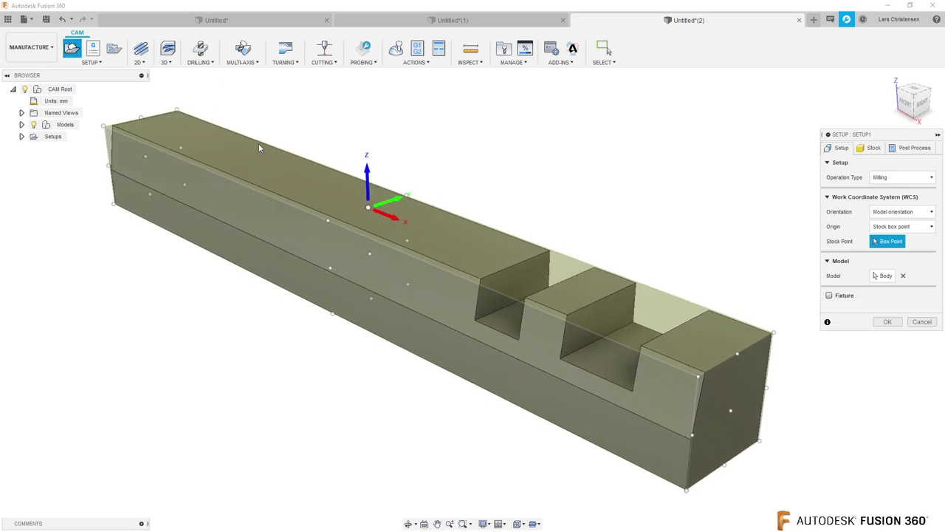
{"action": "left_click", "coordinate": [888, 322]}
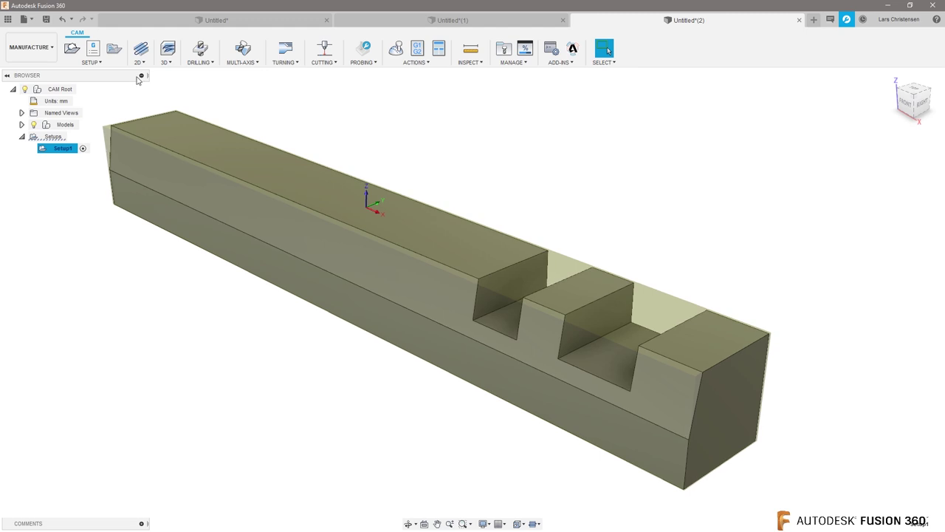
{"action": "left_click", "coordinate": [166, 63]}
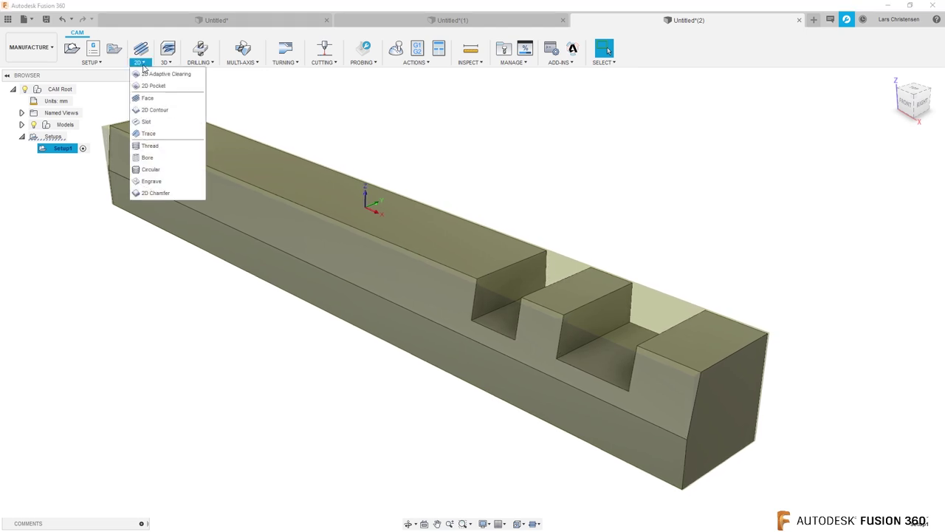
{"action": "left_click", "coordinate": [169, 66]}
{"action": "left_click", "coordinate": [174, 99]}
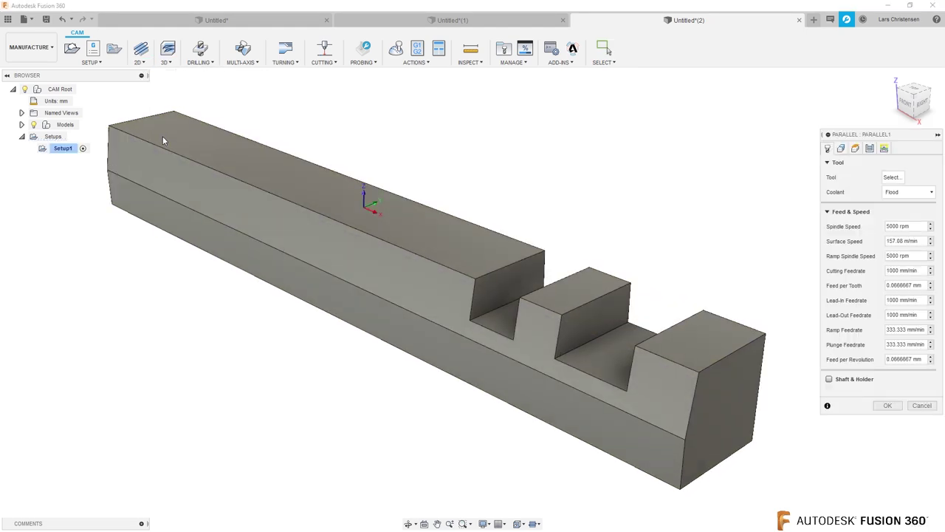
Step: Pick the Ø6 mm ball-end tool from the Tutorial - Metric library
{"action": "left_click", "coordinate": [892, 177]}
{"action": "scroll", "coordinate": [237, 129], "scroll_direction": "down", "scroll_amount": 3}
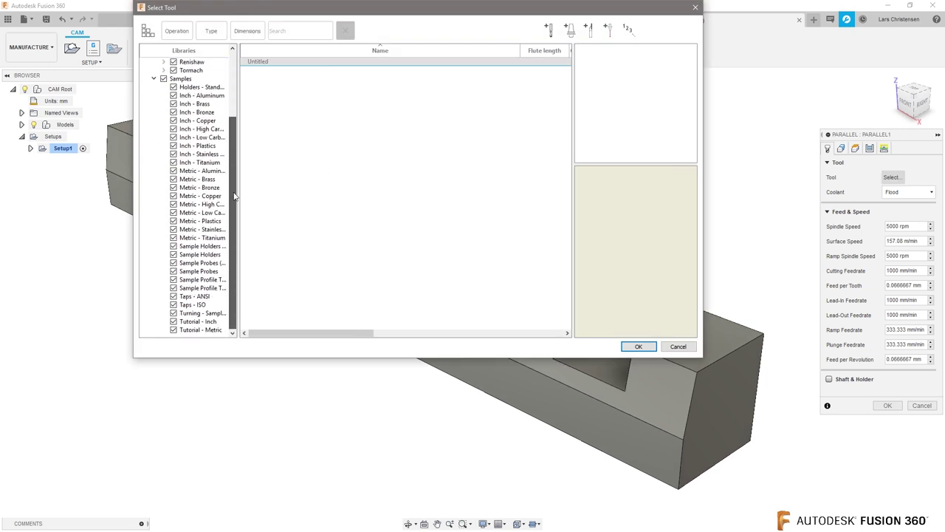
{"action": "left_click", "coordinate": [210, 330]}
{"action": "left_click", "coordinate": [292, 180]}
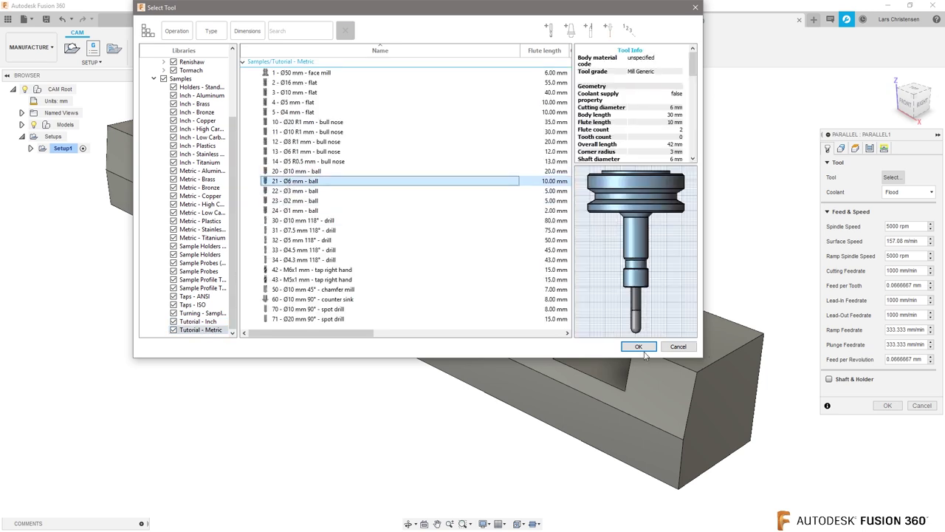
{"action": "left_click", "coordinate": [639, 348]}
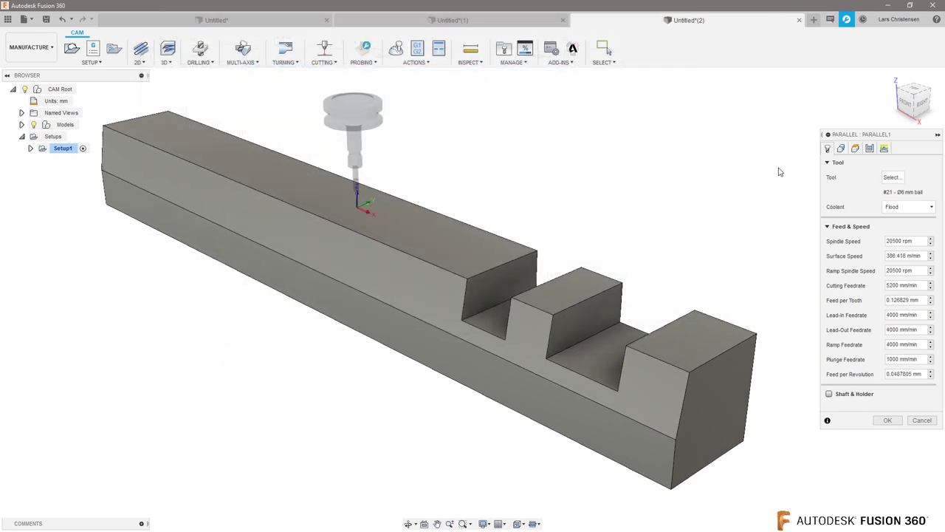
Step: Swap to the Tutorial - Metric #20 Ø10 mm ball end mill and generate Parallel1
{"action": "left_click", "coordinate": [891, 177]}
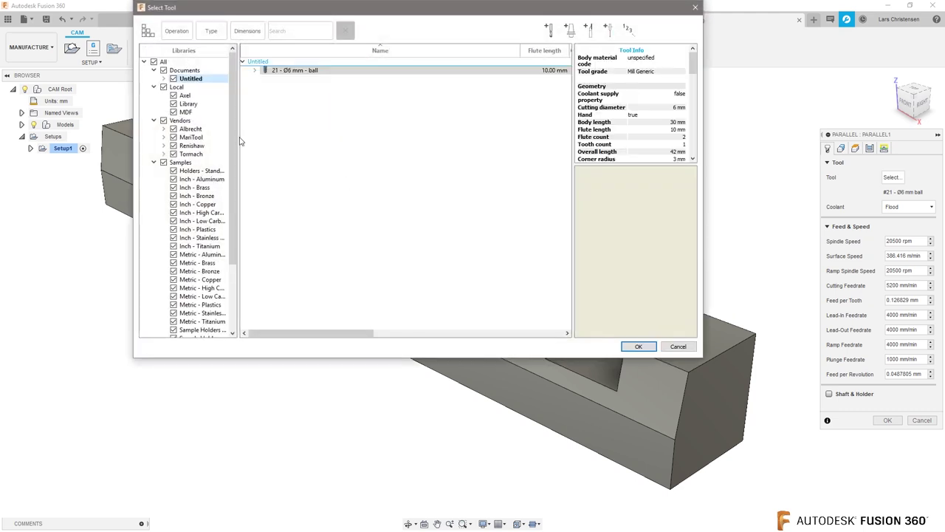
{"action": "left_click_drag", "start_coordinate": [233, 151], "coordinate": [257, 268]}
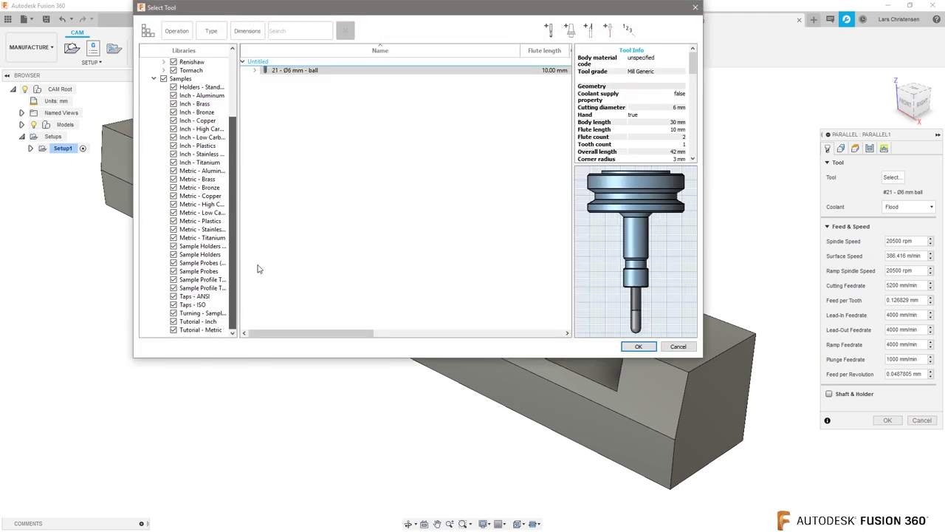
{"action": "left_click", "coordinate": [207, 332]}
{"action": "left_click", "coordinate": [295, 170]}
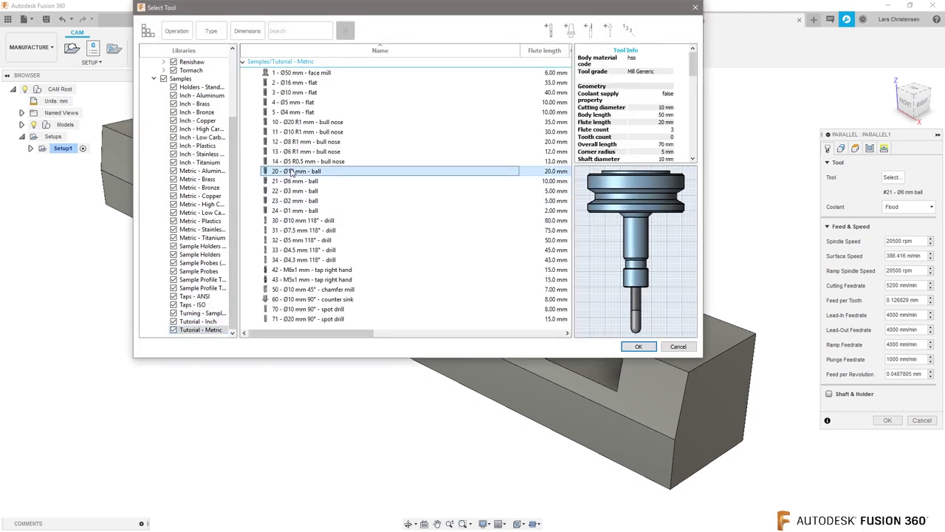
{"action": "left_click", "coordinate": [638, 346]}
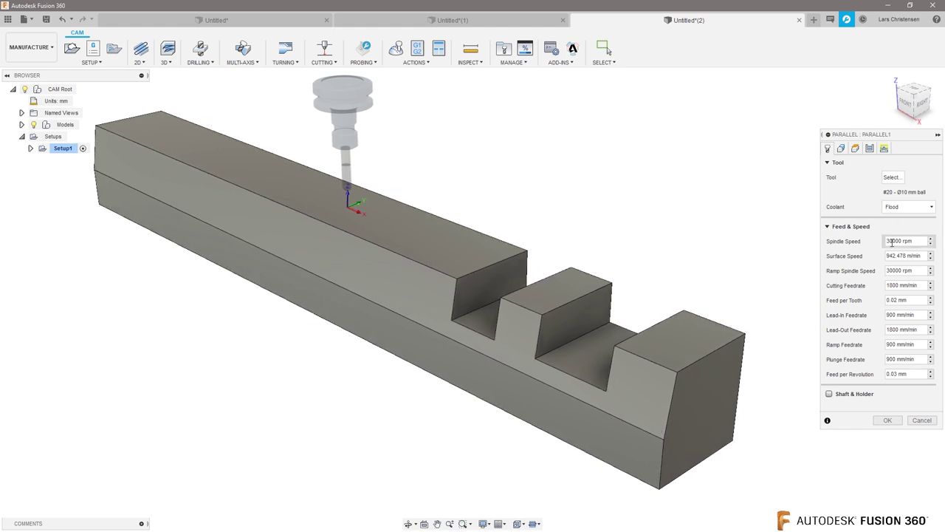
{"action": "left_click", "coordinate": [887, 419]}
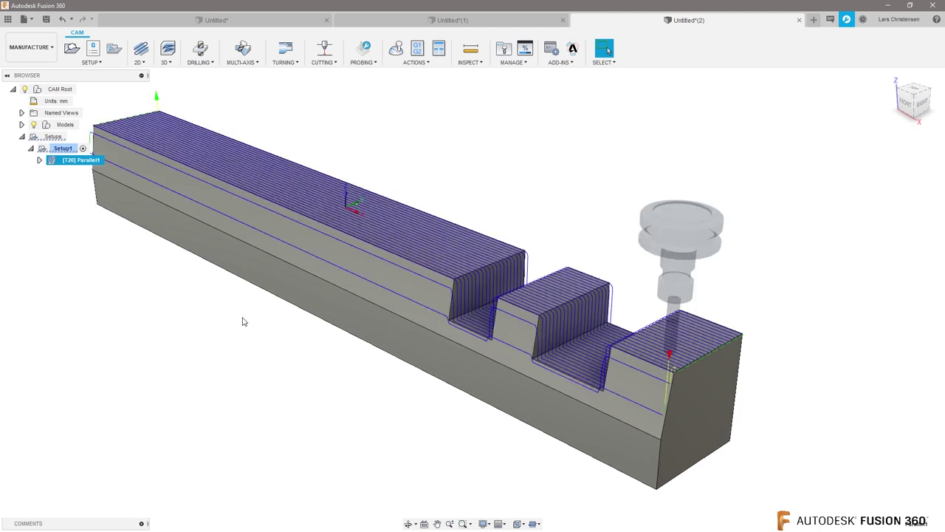
Step: Zoom around the part, then open the context menu of [T20] Parallel1 in the Browser
{"action": "scroll", "coordinate": [248, 329], "scroll_direction": "down", "scroll_amount": 2}
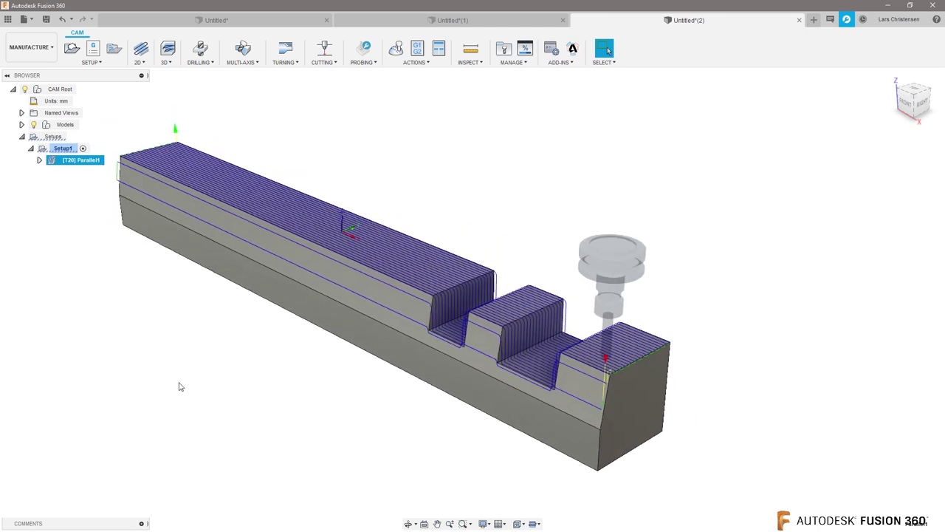
{"action": "scroll", "coordinate": [396, 337], "scroll_direction": "up", "scroll_amount": 1}
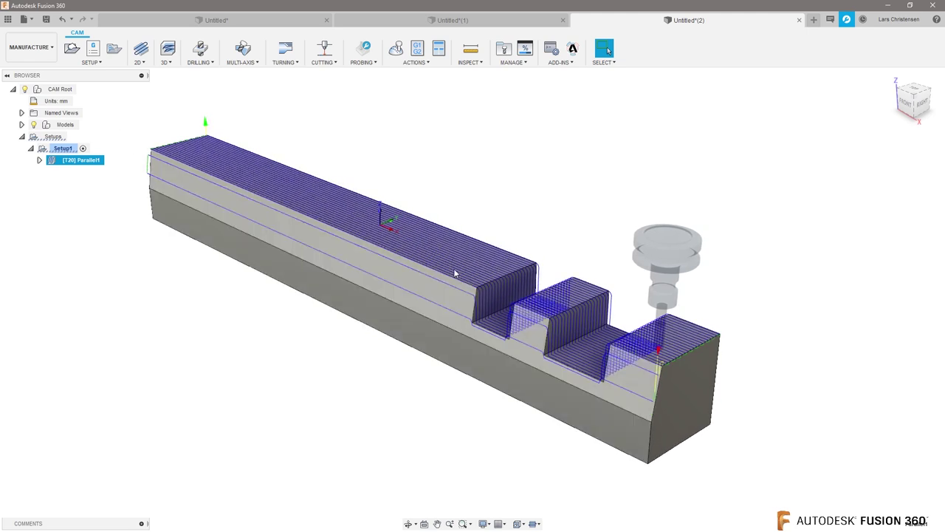
{"action": "right_click", "coordinate": [83, 164]}
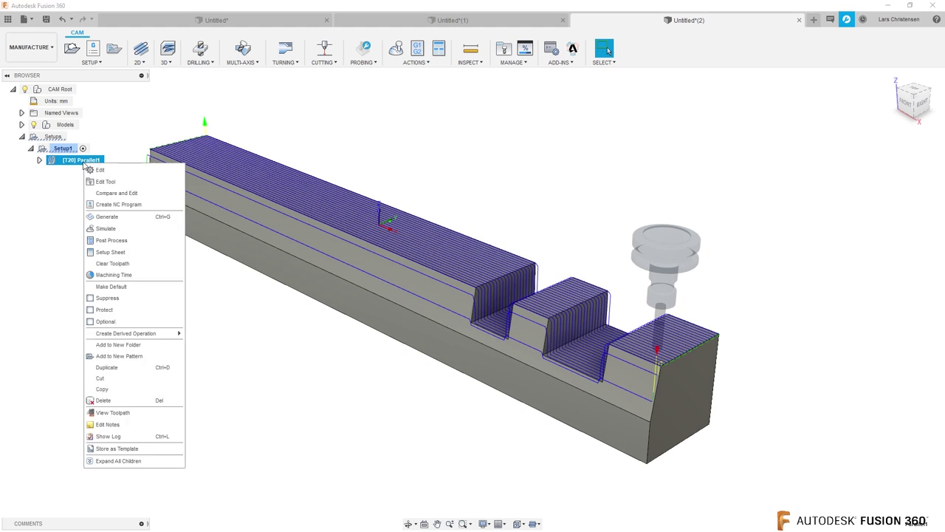
Step: Set Parallel1's Pass Direction to 90° and regenerate the toolpath
{"action": "left_click", "coordinate": [94, 170]}
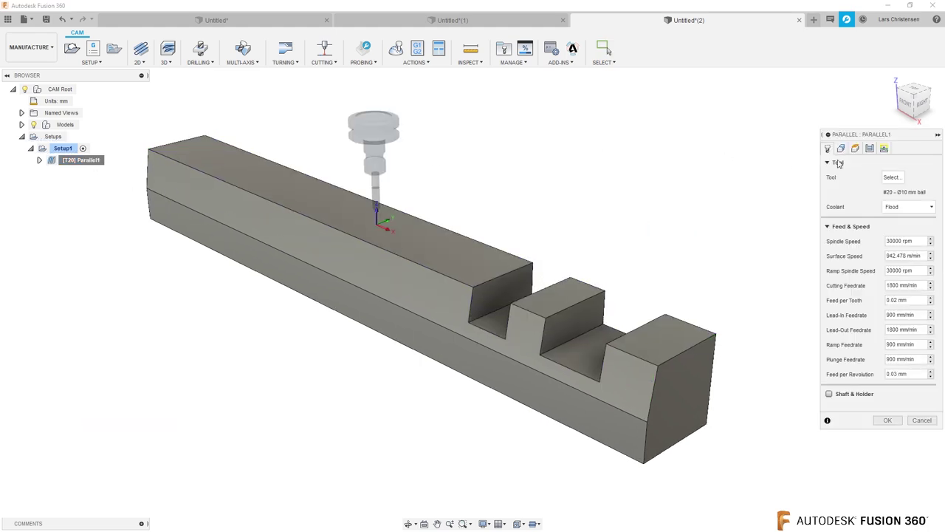
{"action": "left_click", "coordinate": [870, 149]}
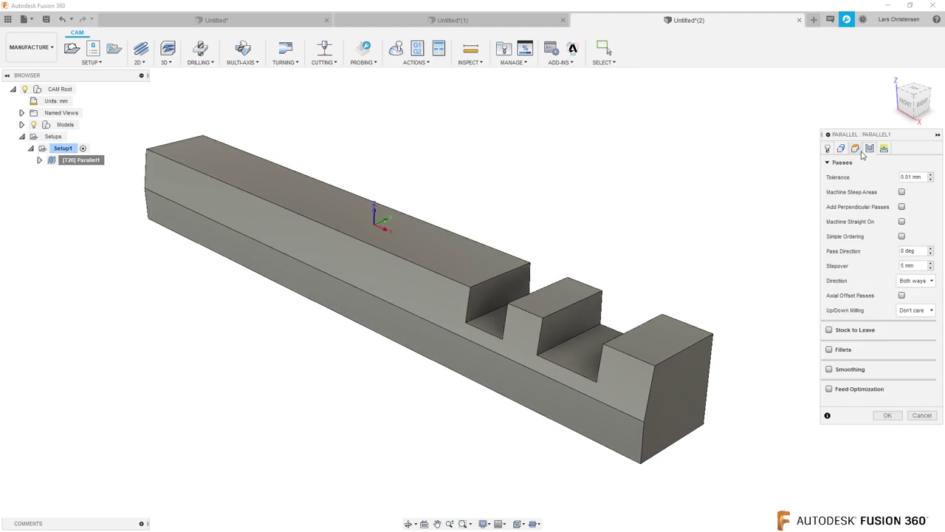
{"action": "left_click", "coordinate": [909, 250]}
{"action": "type", "text": "90"}
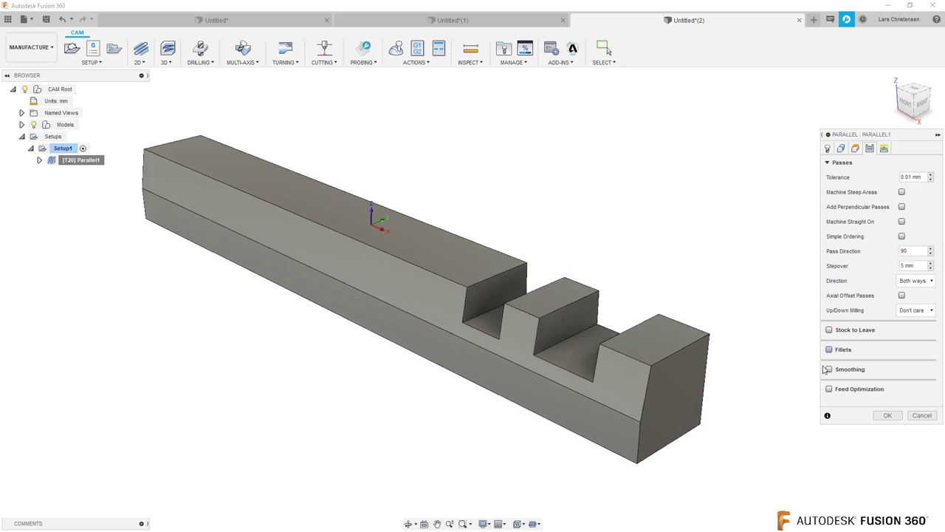
{"action": "left_click", "coordinate": [888, 415]}
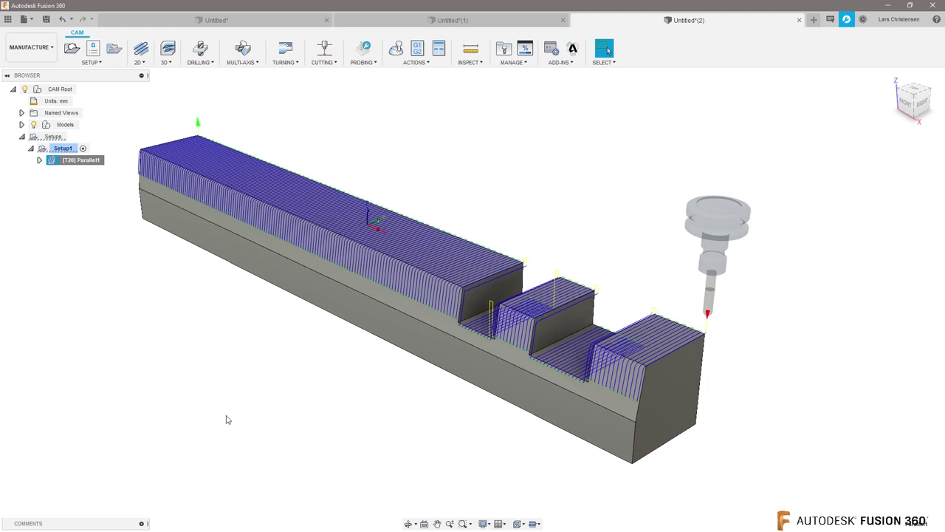
{"action": "scroll", "coordinate": [129, 252], "scroll_direction": "up", "scroll_amount": 2}
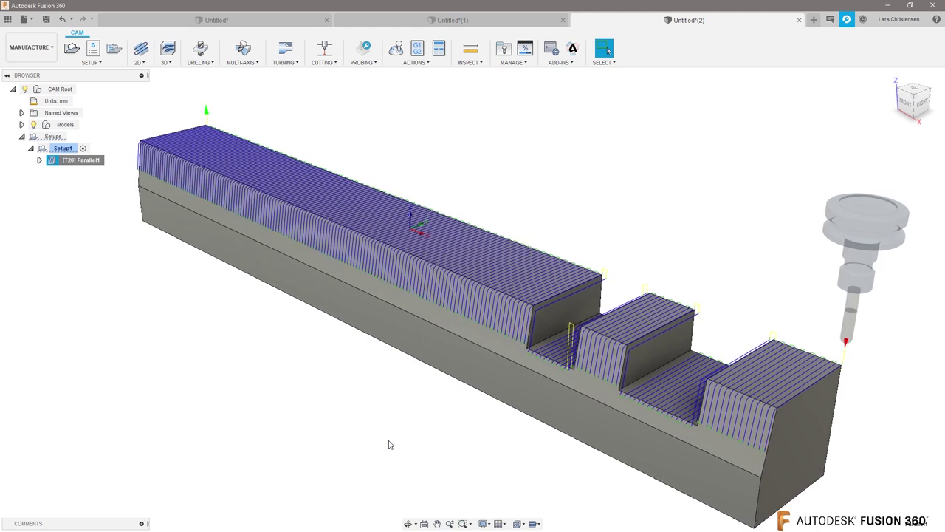
Step: Enable Slope on Parallel1 with From Slope Angle 1° and To Slope Angle 90°
{"action": "right_click", "coordinate": [85, 166]}
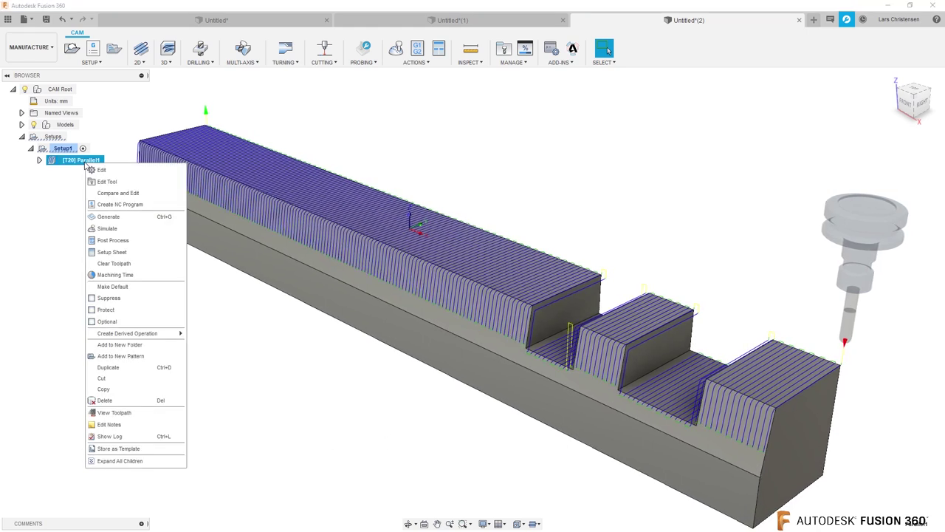
{"action": "left_click", "coordinate": [100, 170]}
{"action": "left_click", "coordinate": [842, 149]}
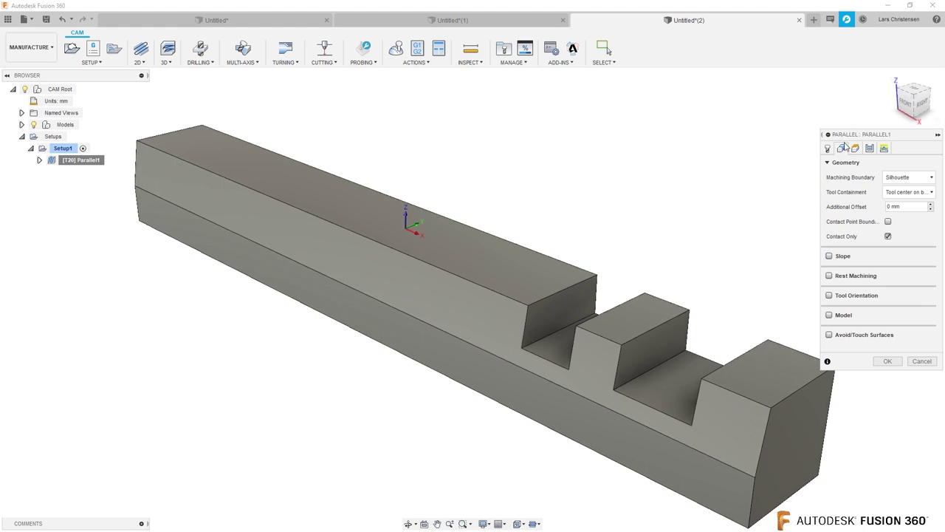
{"action": "left_click", "coordinate": [830, 256]}
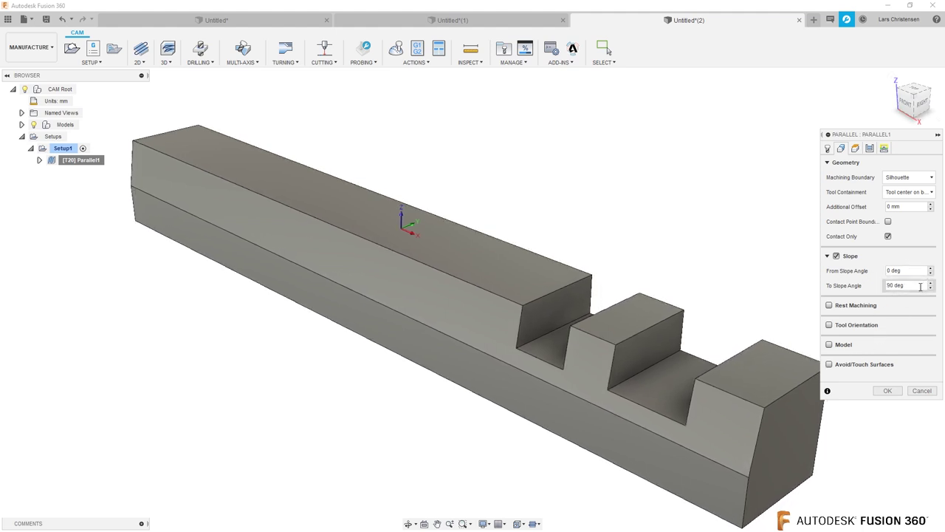
{"action": "left_click", "coordinate": [899, 271]}
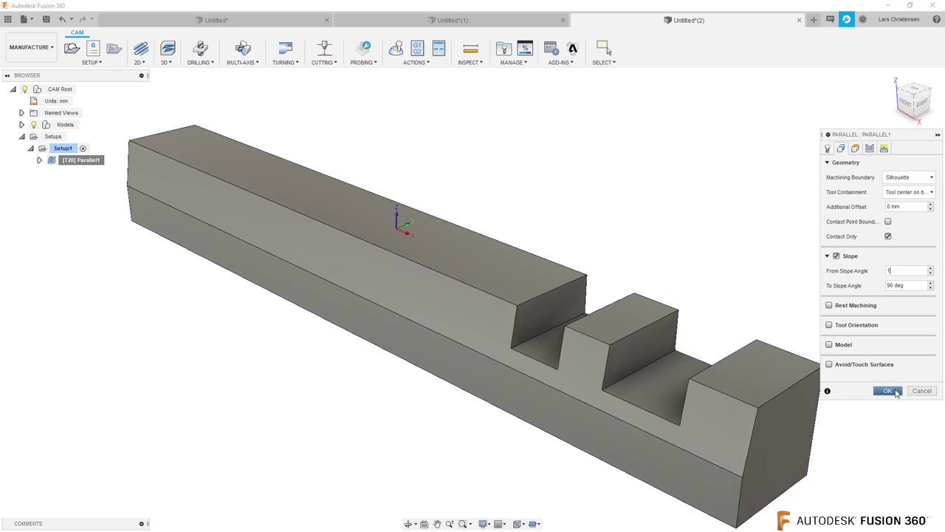
{"action": "left_click", "coordinate": [887, 390]}
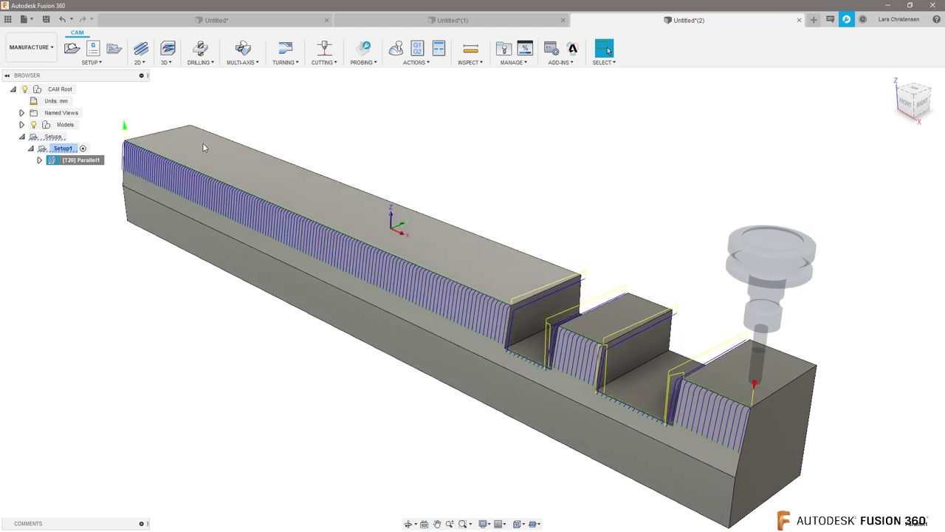
Step: Zoom and orbit around the slots to inspect the wall-only passes, then open Parallel1's context menu
{"action": "middle_click_drag", "start_coordinate": [204, 147], "coordinate": [202, 148]}
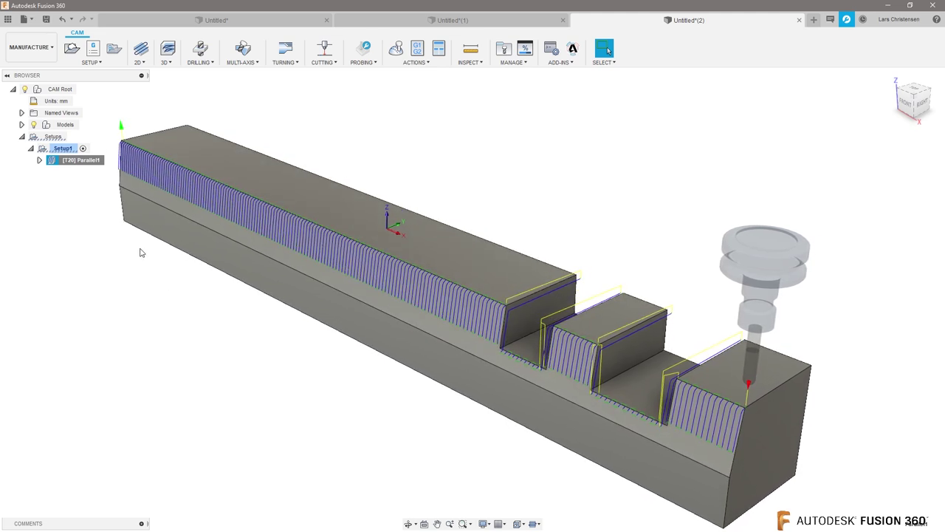
{"action": "scroll", "coordinate": [362, 382], "scroll_direction": "up", "scroll_amount": 5}
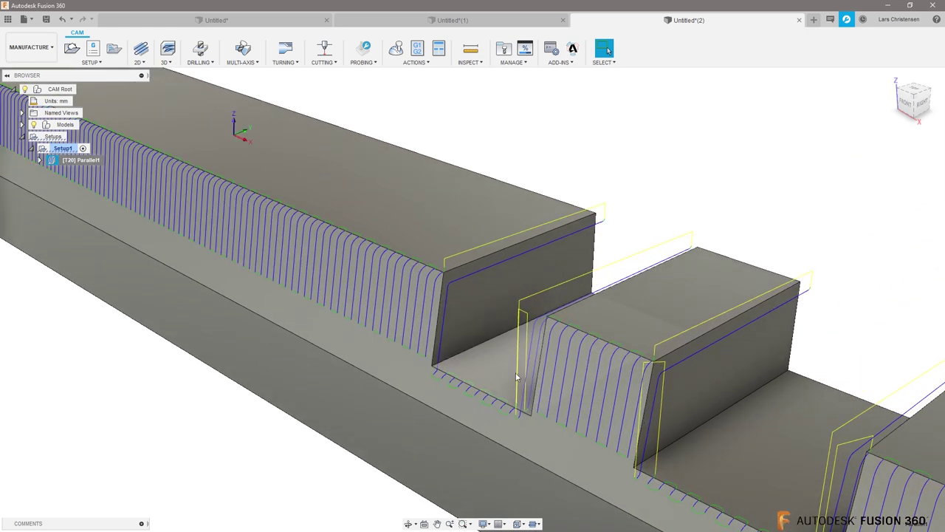
{"action": "scroll", "coordinate": [451, 251], "scroll_direction": "down", "scroll_amount": 5}
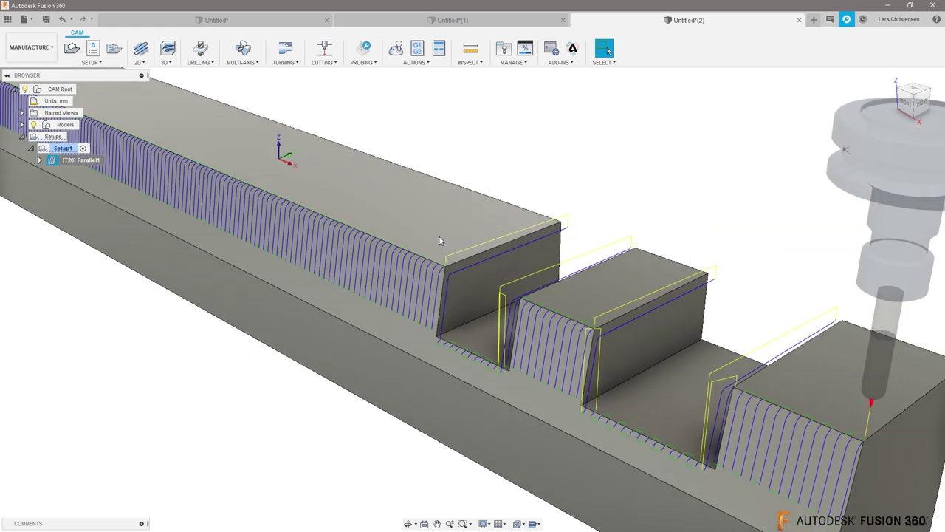
{"action": "middle_click_drag", "start_coordinate": [616, 307], "coordinate": [404, 376], "text": "shift"}
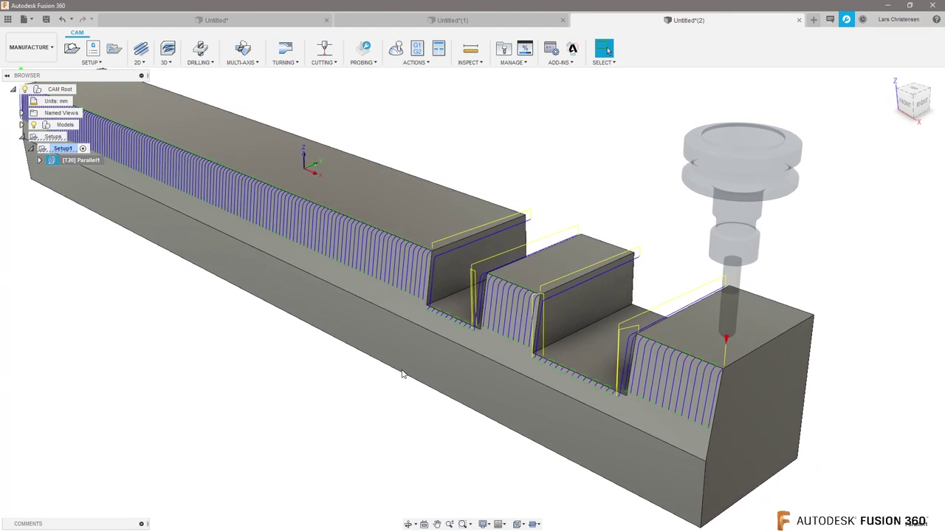
{"action": "middle_click_drag", "start_coordinate": [450, 290], "coordinate": [438, 250], "text": "shift"}
{"action": "right_click", "coordinate": [127, 165]}
Step: Set Parallel1's To Slope Angle to 89° in the Geometry settings and regenerate
{"action": "middle_click_drag", "start_coordinate": [453, 204], "coordinate": [449, 203]}
{"action": "left_click", "coordinate": [841, 148]}
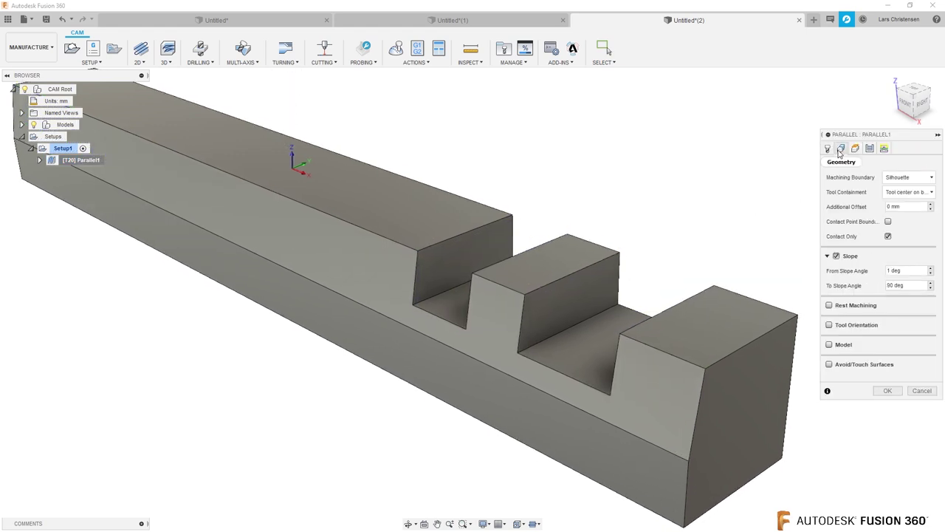
{"action": "type", "text": "89"}
{"action": "left_click", "coordinate": [887, 390]}
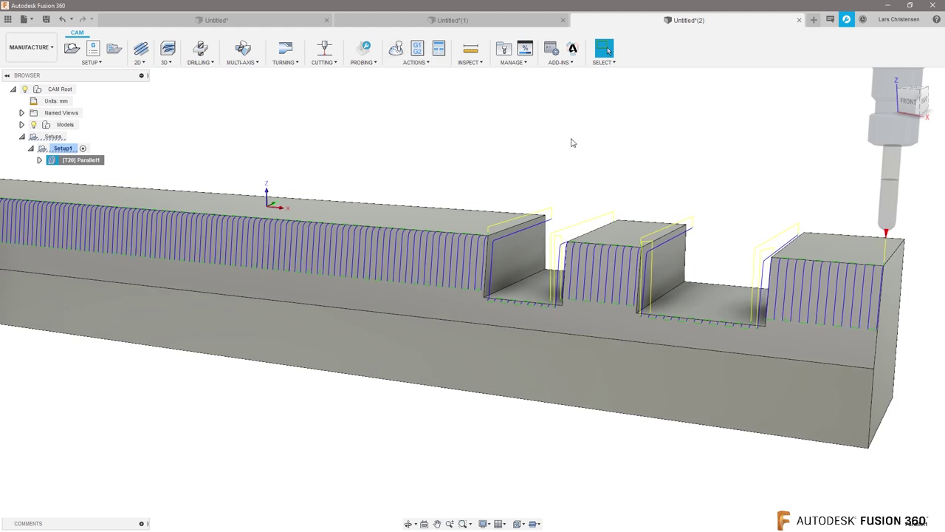
Step: View the bar from the RIGHT side, then simulate Parallel1 and close the simulation
{"action": "left_click", "coordinate": [928, 103]}
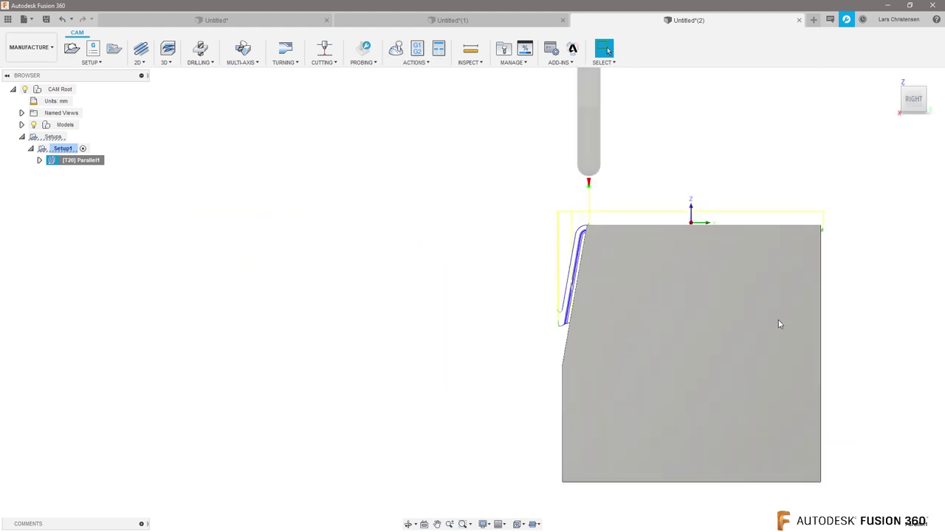
{"action": "scroll", "coordinate": [658, 319], "scroll_direction": "up", "scroll_amount": 2}
{"action": "scroll", "coordinate": [372, 341], "scroll_direction": "down", "scroll_amount": 2}
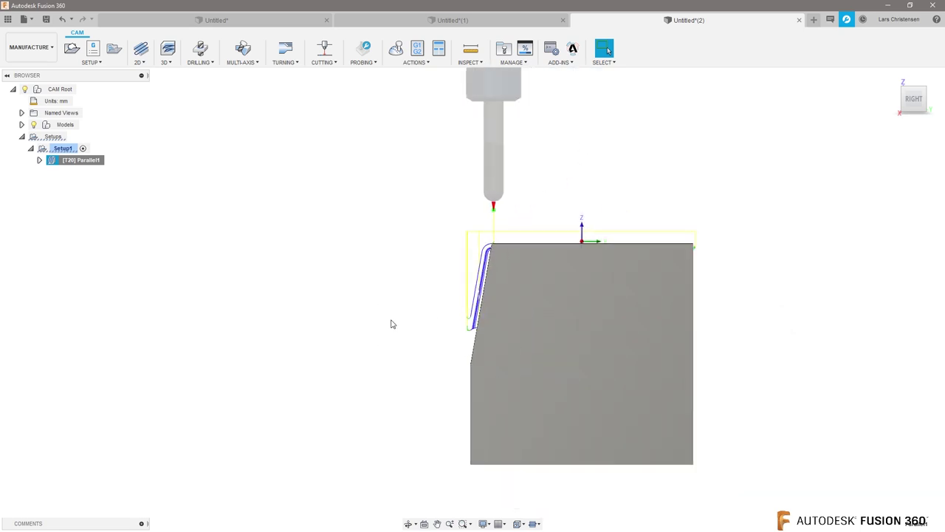
{"action": "left_click", "coordinate": [396, 48]}
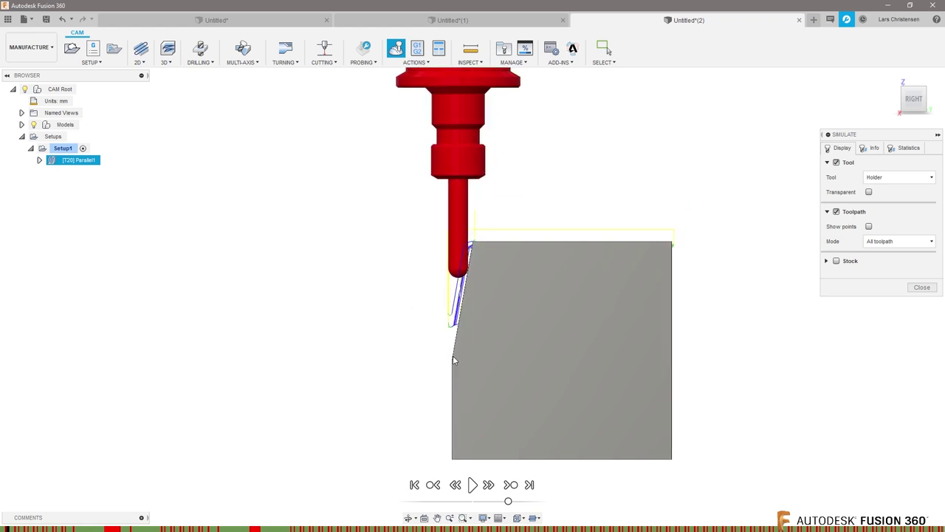
{"action": "left_click", "coordinate": [922, 286]}
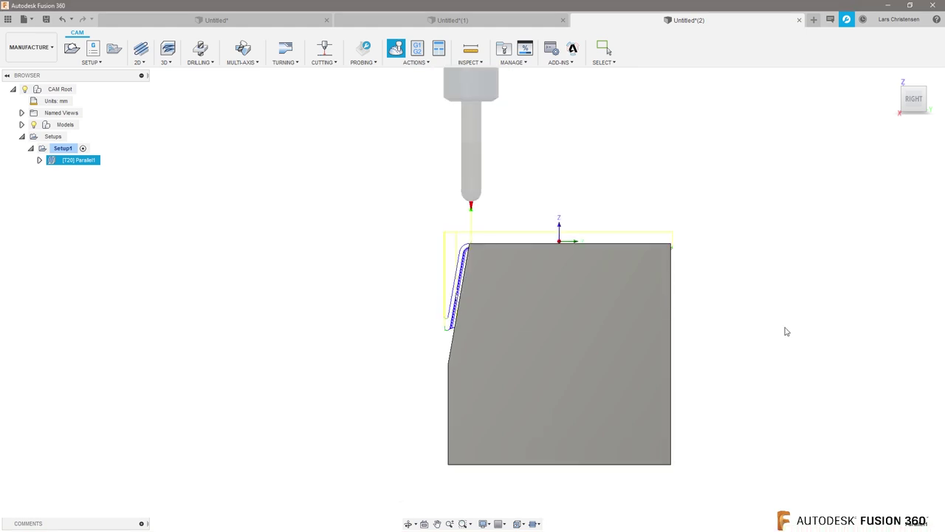
Step: Review Parallel1's geometry settings from a tilted 3-D view and close them without changes
{"action": "right_click", "coordinate": [100, 161]}
{"action": "left_click", "coordinate": [114, 172]}
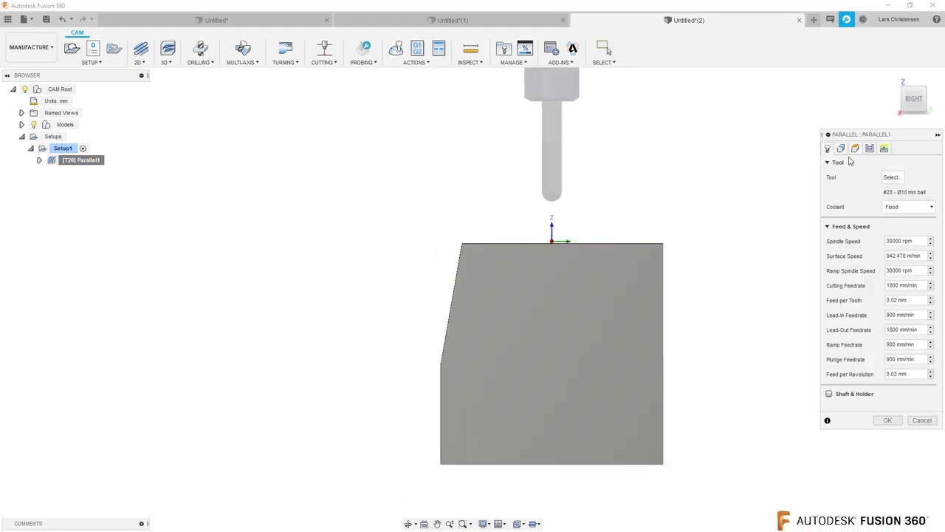
{"action": "left_click", "coordinate": [846, 150]}
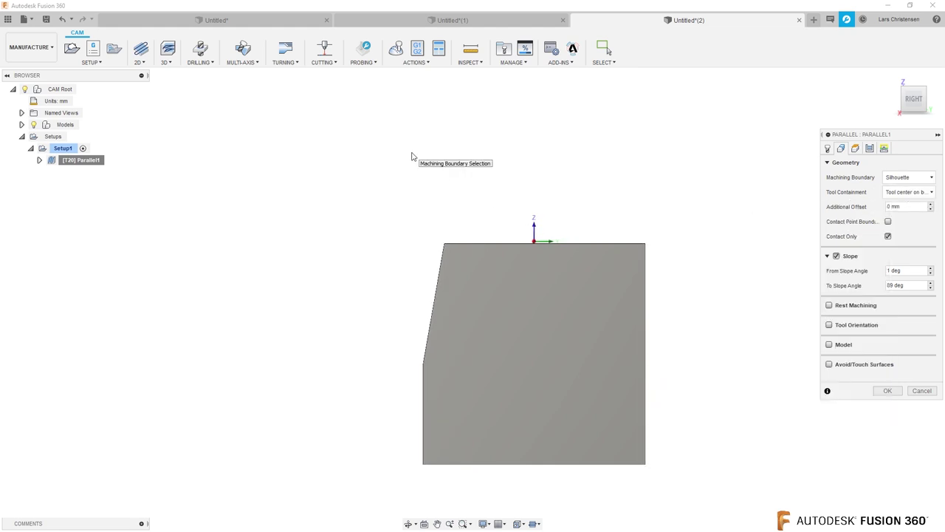
{"action": "key", "text": "F6"}
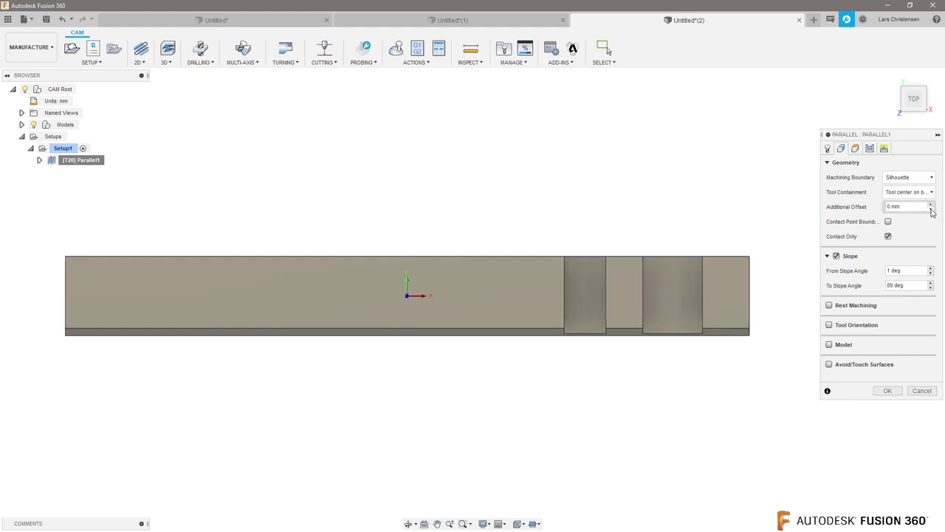
{"action": "mouse_move", "coordinate": [899, 194]}
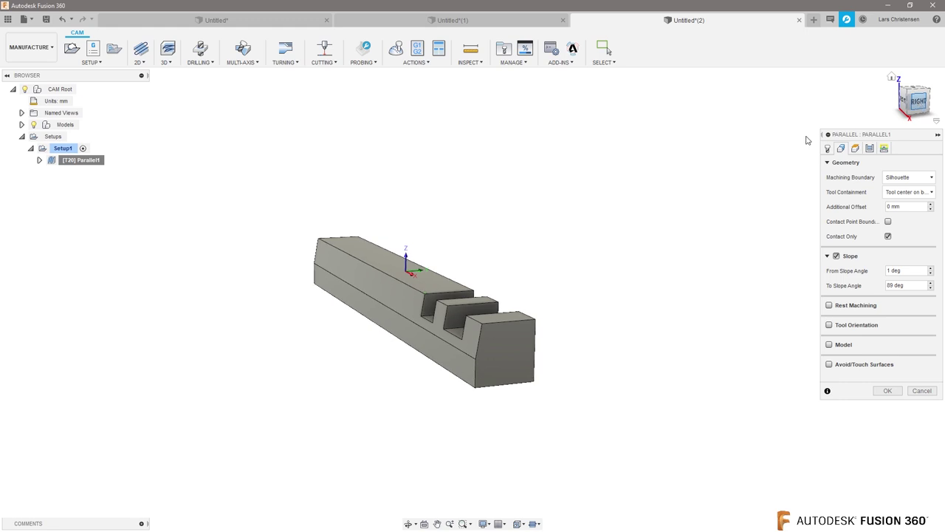
{"action": "scroll", "coordinate": [464, 327], "scroll_direction": "up", "scroll_amount": 5}
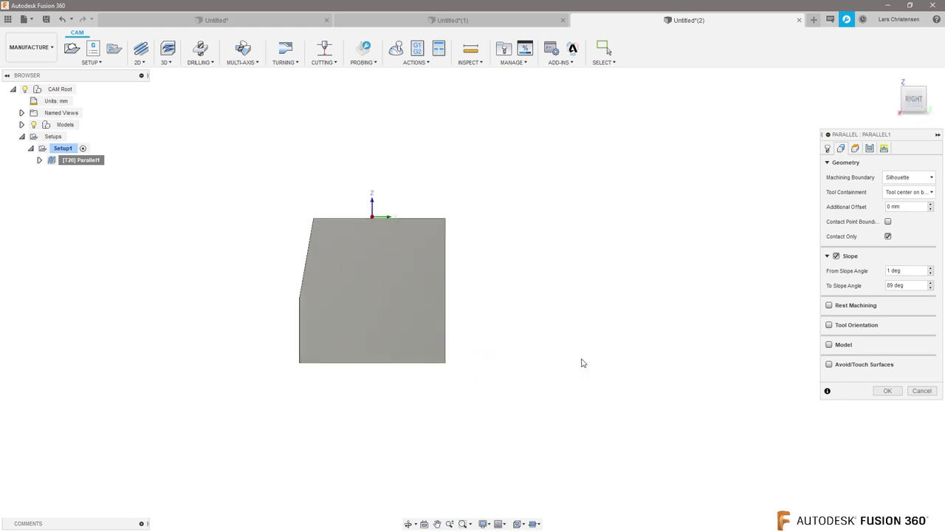
{"action": "left_click", "coordinate": [921, 390]}
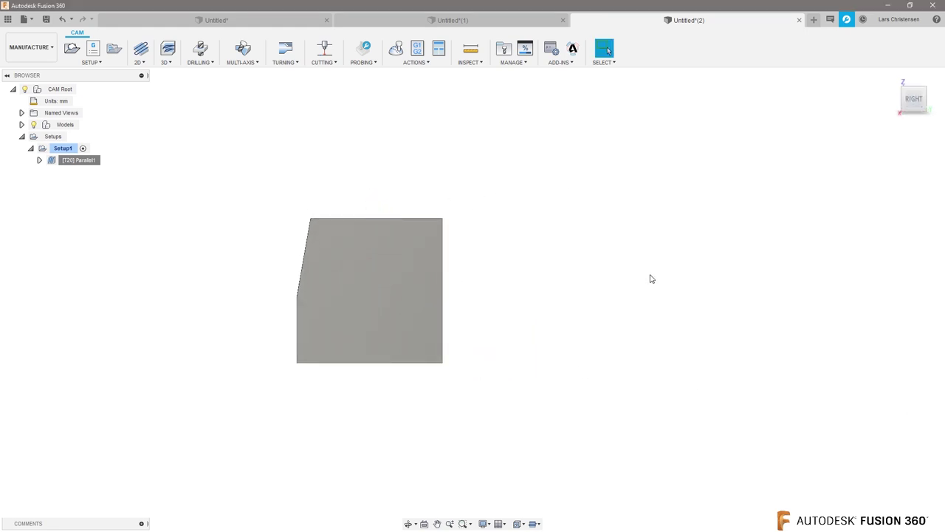
Step: Run a brief simulation of the existing Parallel1 toolpath, then exit it
{"action": "left_click", "coordinate": [397, 49]}
{"action": "scroll", "coordinate": [293, 214], "scroll_direction": "up", "scroll_amount": 1}
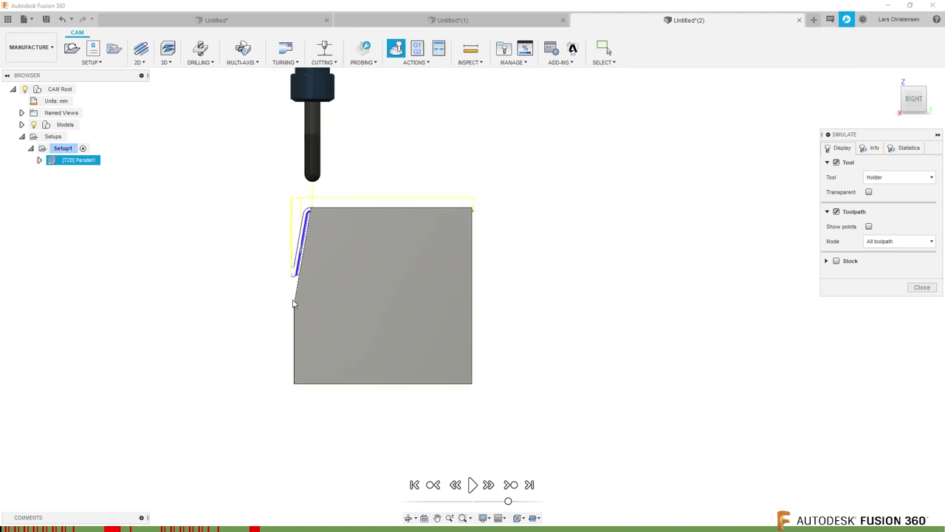
{"action": "key", "text": "Escape"}
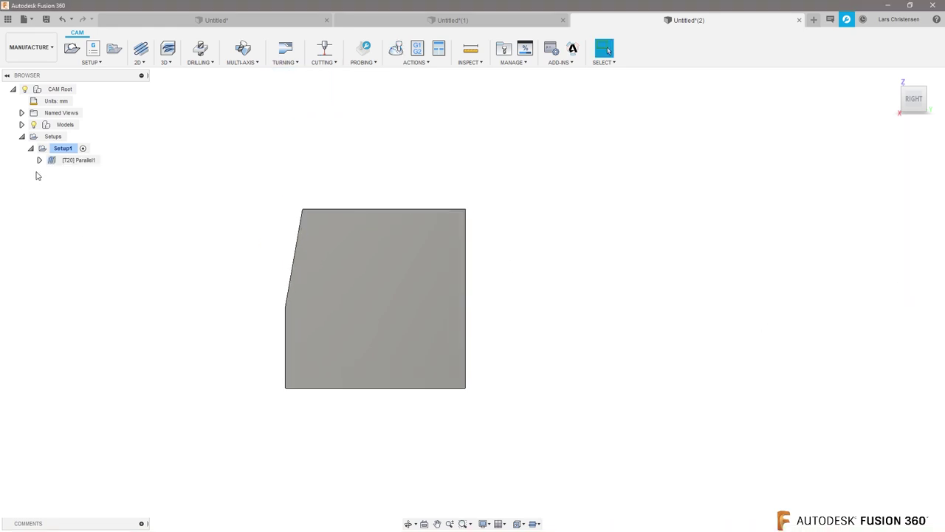
Step: Tick Contact Point Boundary in Parallel1's geometry settings and regenerate the toolpath
{"action": "right_click", "coordinate": [66, 162]}
{"action": "left_click", "coordinate": [80, 171]}
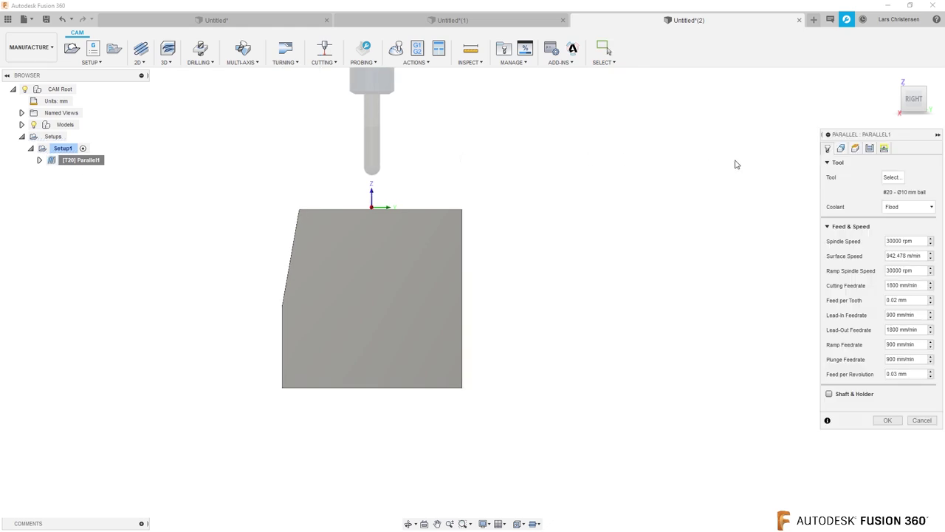
{"action": "left_click", "coordinate": [842, 149]}
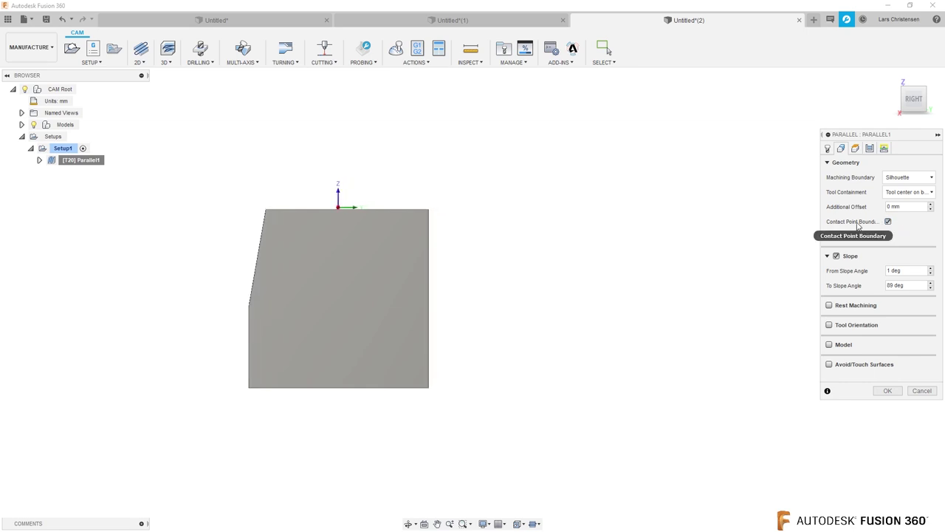
{"action": "left_click", "coordinate": [888, 391]}
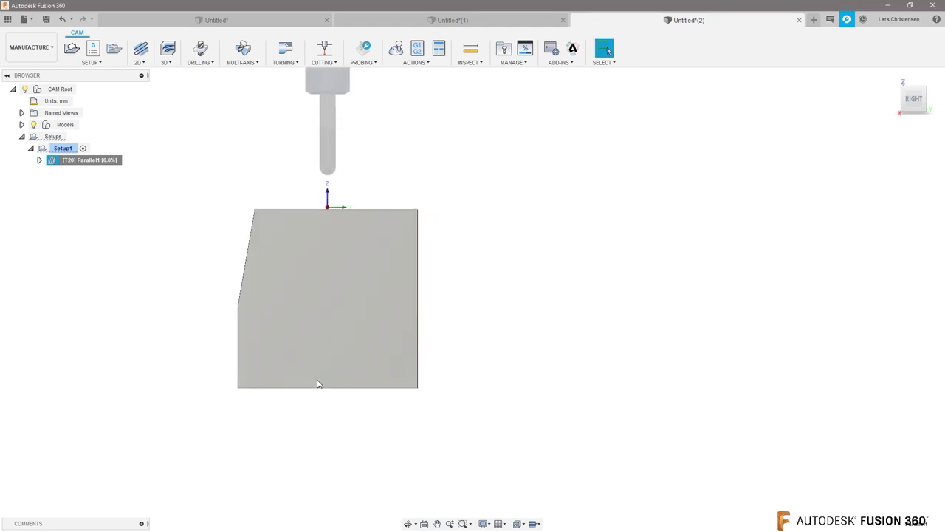
Step: Simulate the regenerated Parallel1 from isometric and right views, checking passes along the long side and slots
{"action": "scroll", "coordinate": [165, 327], "scroll_direction": "up", "scroll_amount": 4}
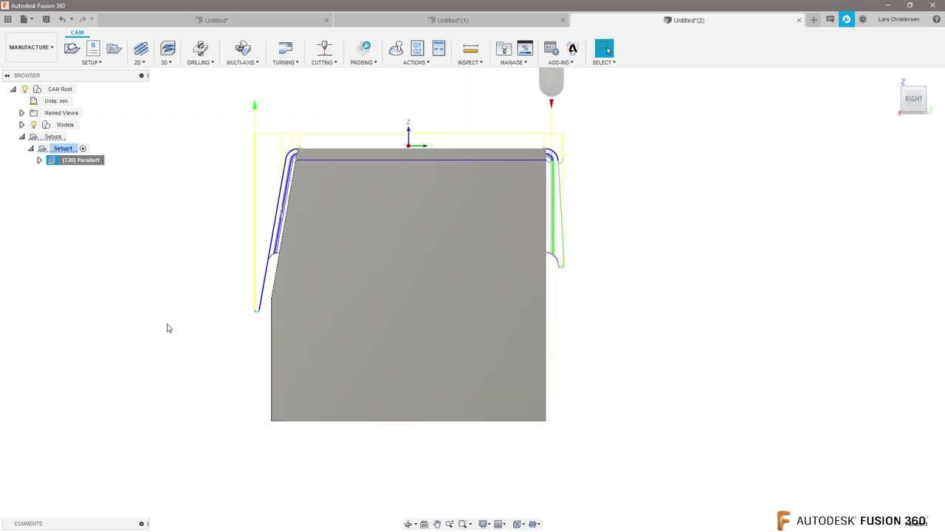
{"action": "scroll", "coordinate": [311, 256], "scroll_direction": "up", "scroll_amount": 5}
{"action": "scroll", "coordinate": [432, 292], "scroll_direction": "down", "scroll_amount": 8}
{"action": "middle_click_drag", "start_coordinate": [423, 298], "coordinate": [539, 365], "text": "shift"}
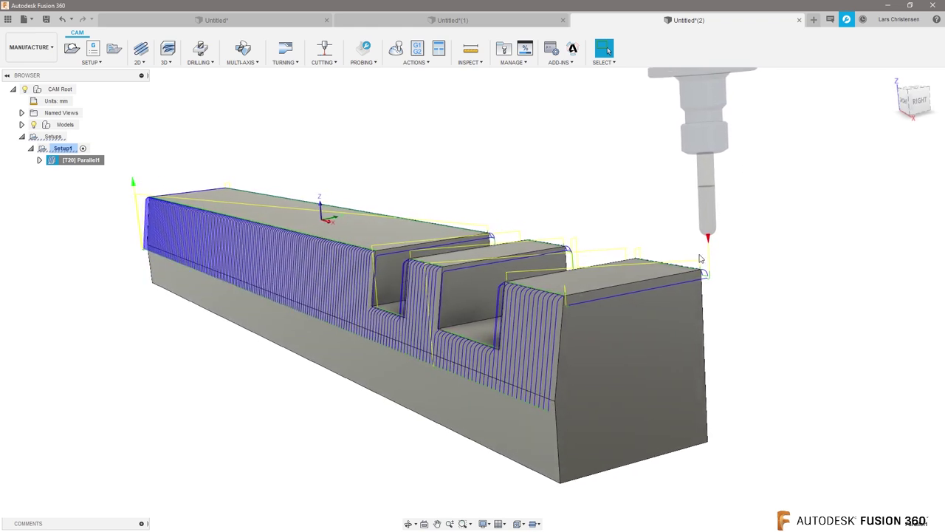
{"action": "left_click", "coordinate": [396, 48]}
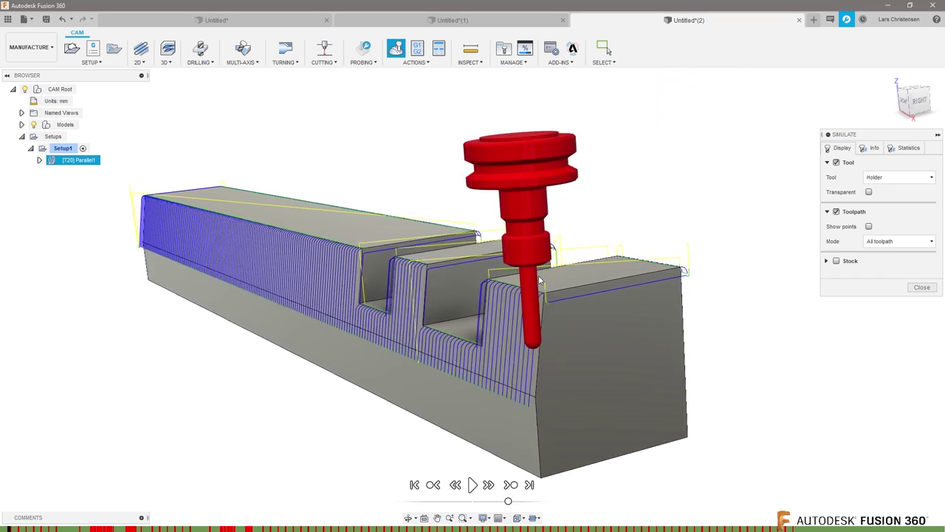
{"action": "left_click", "coordinate": [918, 101]}
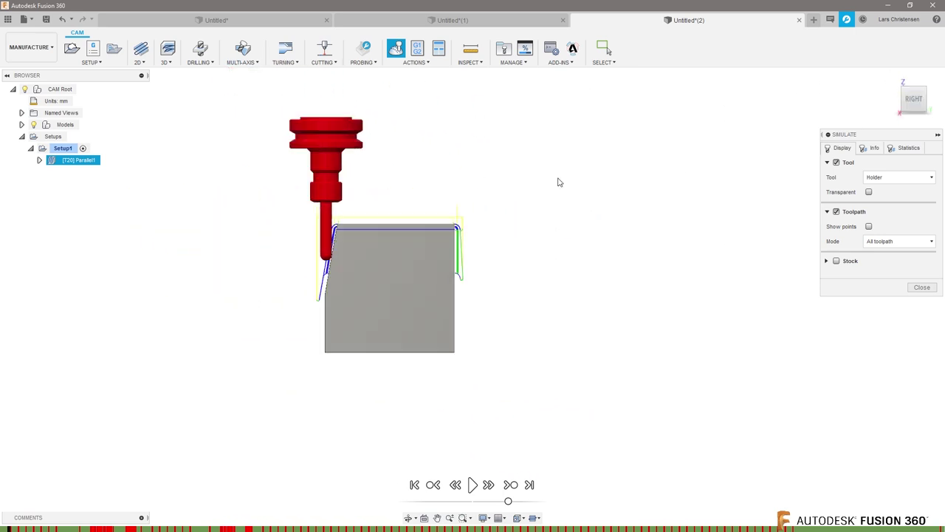
{"action": "scroll", "coordinate": [336, 270], "scroll_direction": "up", "scroll_amount": 5}
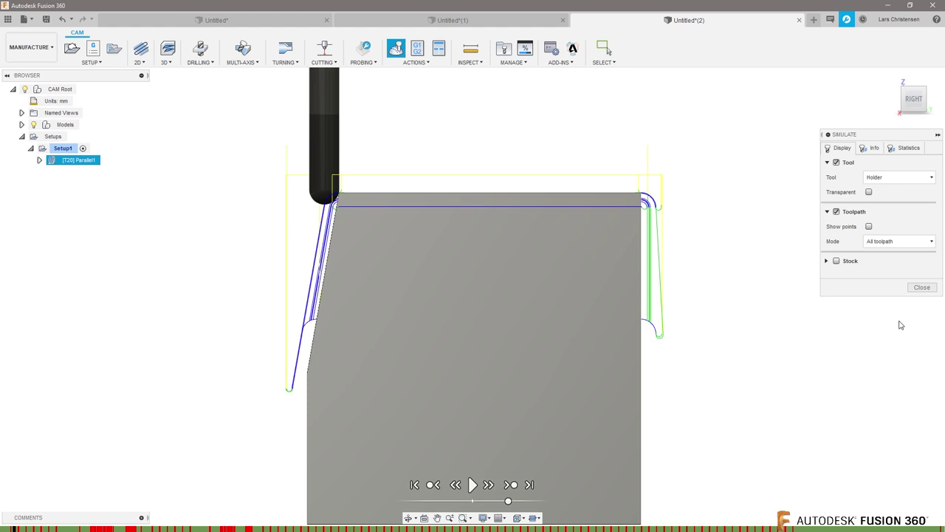
{"action": "key", "text": "F6"}
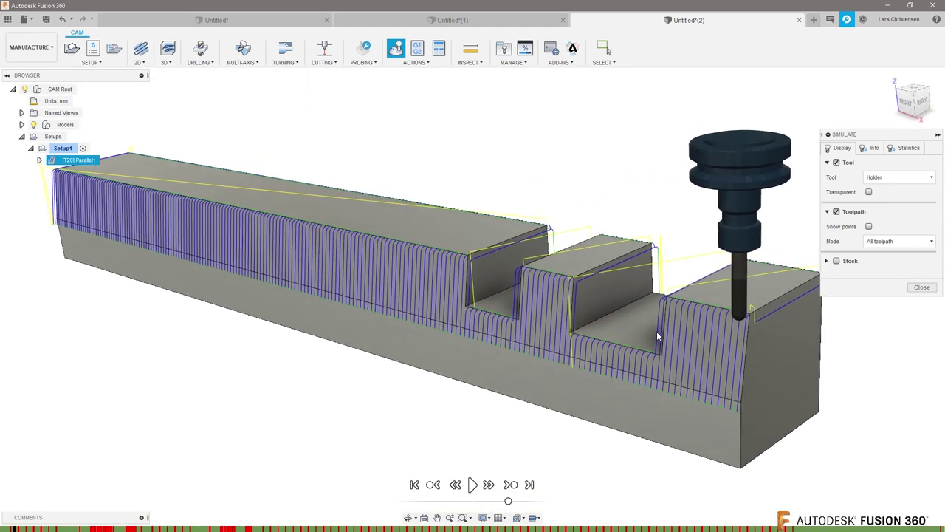
{"action": "left_click", "coordinate": [921, 288]}
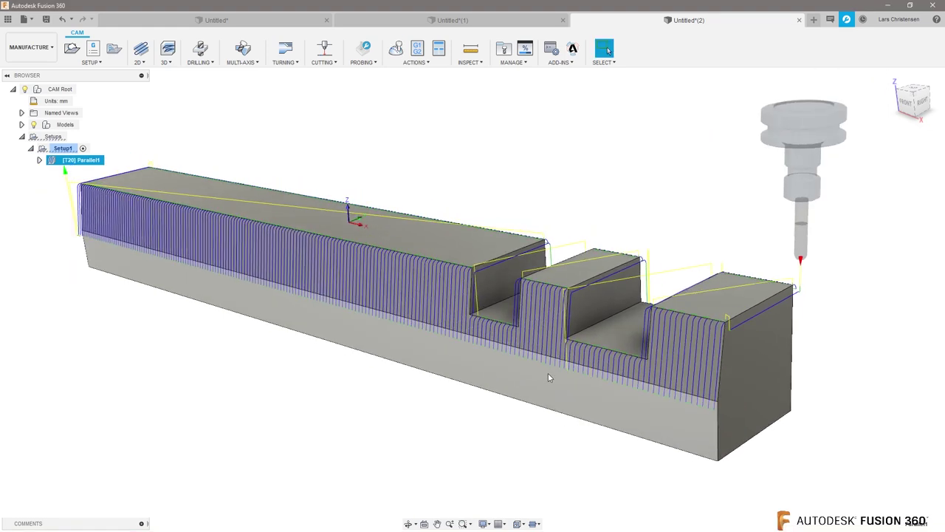
{"action": "middle_click_drag", "start_coordinate": [548, 377], "coordinate": [406, 270], "text": "shift"}
{"action": "middle_click_drag", "start_coordinate": [423, 303], "coordinate": [284, 363], "text": "shift"}
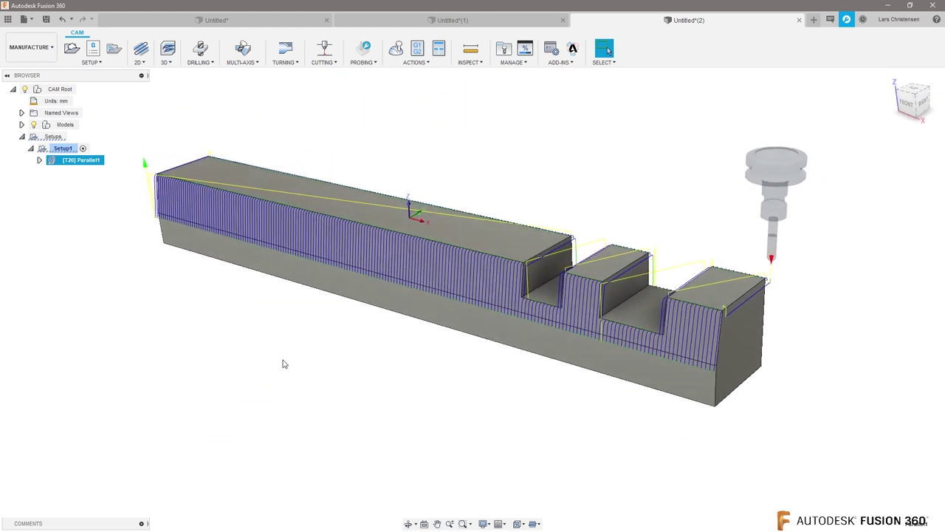
Step: Set Parallel1's machining boundary to Selection using the front long-side edge chain, and regenerate
{"action": "right_click", "coordinate": [74, 160]}
{"action": "left_click", "coordinate": [87, 168]}
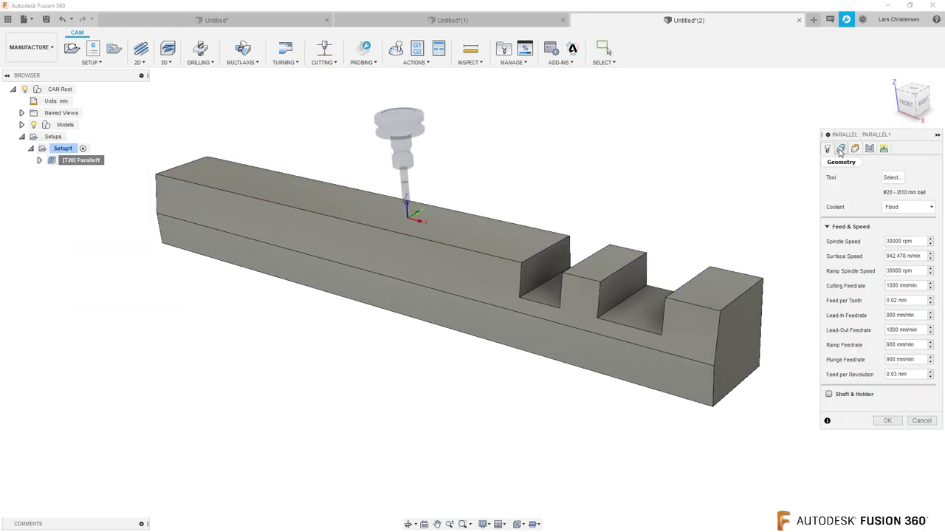
{"action": "left_click", "coordinate": [841, 149]}
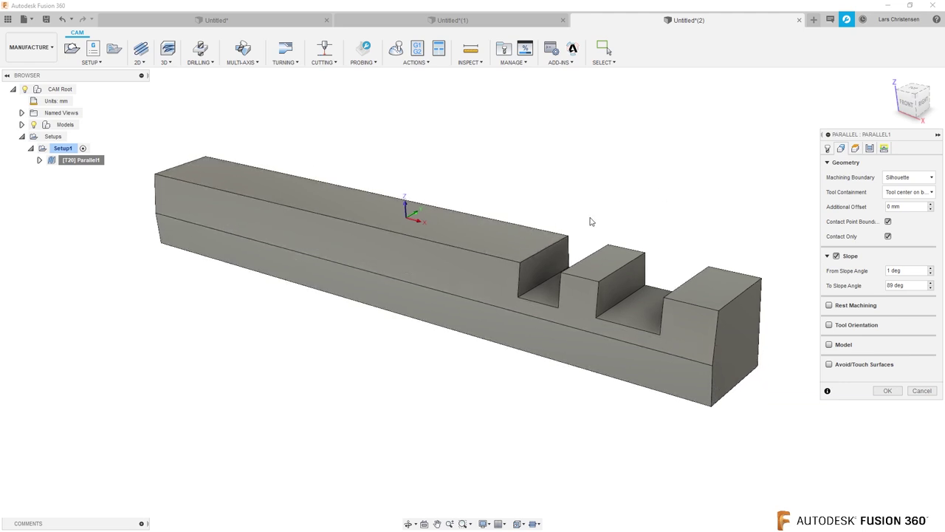
{"action": "left_click", "coordinate": [907, 178]}
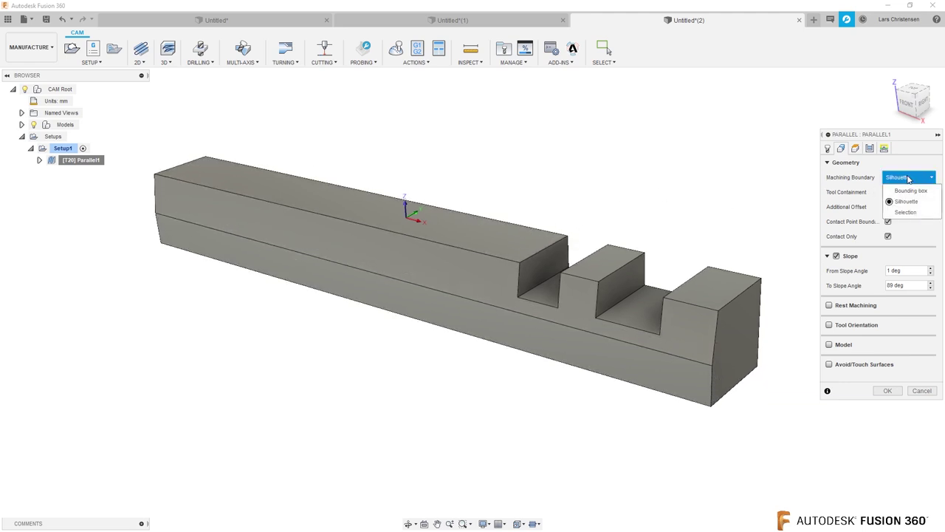
{"action": "left_click", "coordinate": [906, 213]}
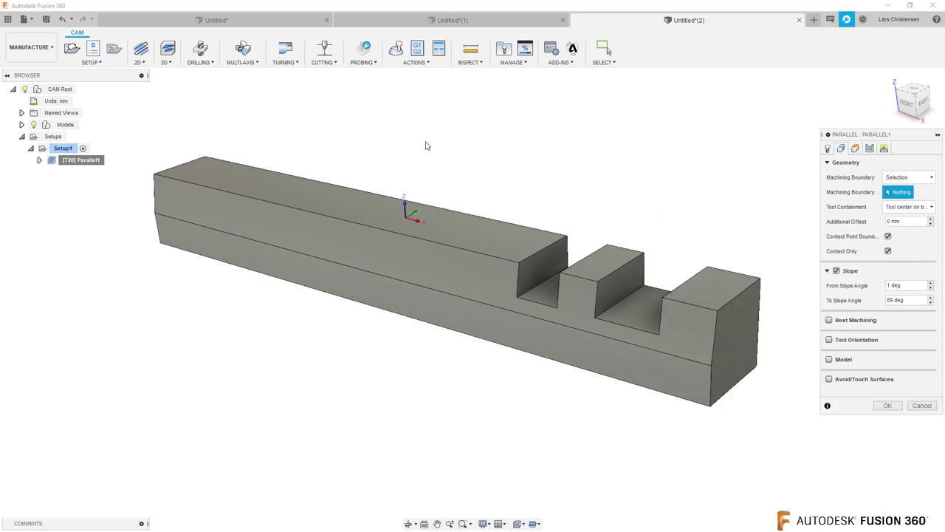
{"action": "left_click", "coordinate": [274, 204]}
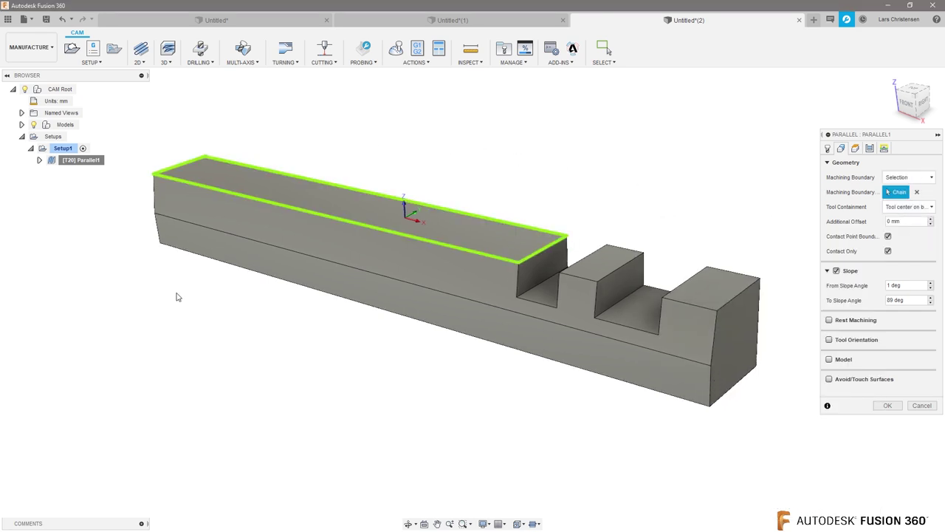
{"action": "left_click", "coordinate": [290, 208]}
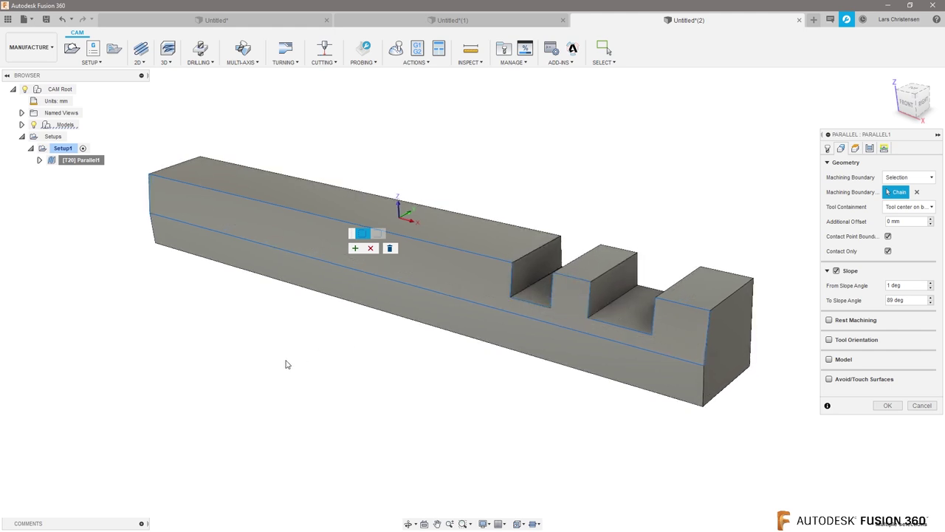
{"action": "left_click", "coordinate": [355, 250]}
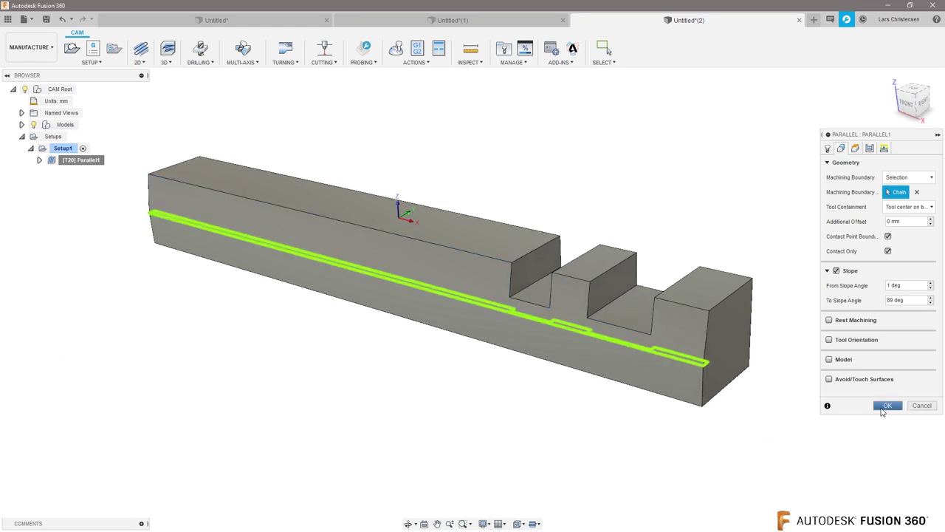
{"action": "left_click", "coordinate": [887, 406]}
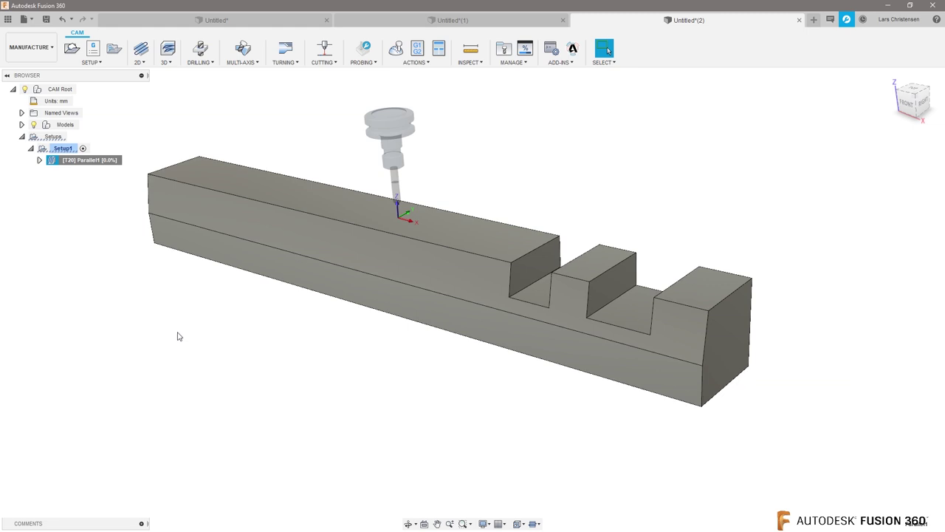
Step: Inspect the bounded Parallel1 passes, toggling the toolpath display, then switch to the Design workspace
{"action": "middle_click_drag", "start_coordinate": [168, 337], "coordinate": [192, 329], "text": "shift"}
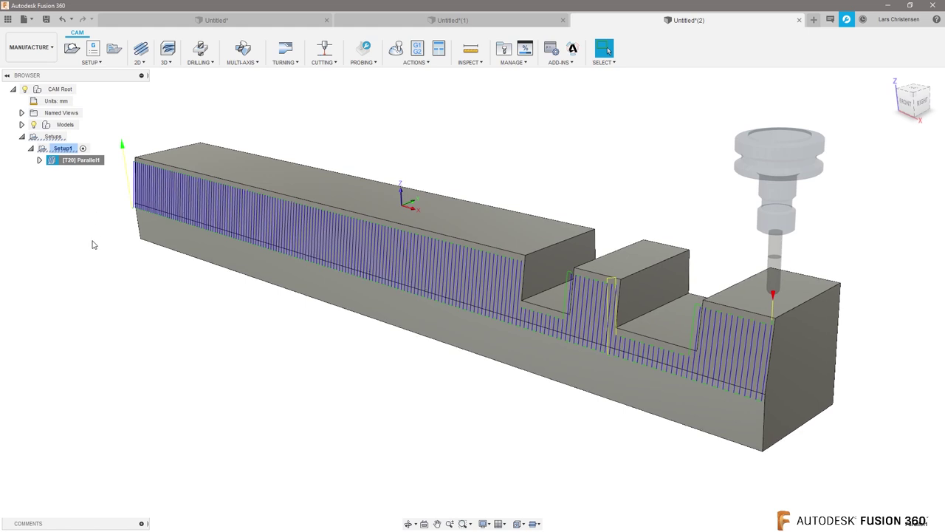
{"action": "left_click", "coordinate": [296, 375]}
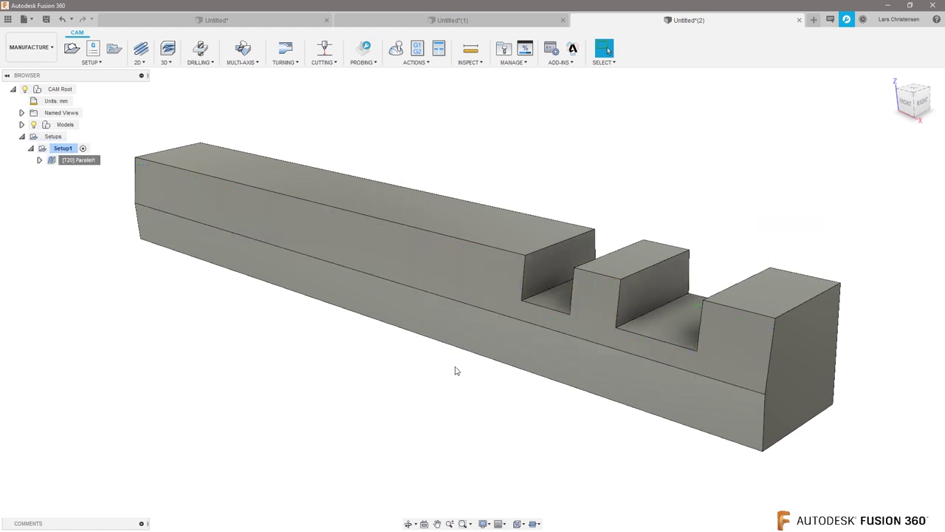
{"action": "left_click", "coordinate": [79, 160]}
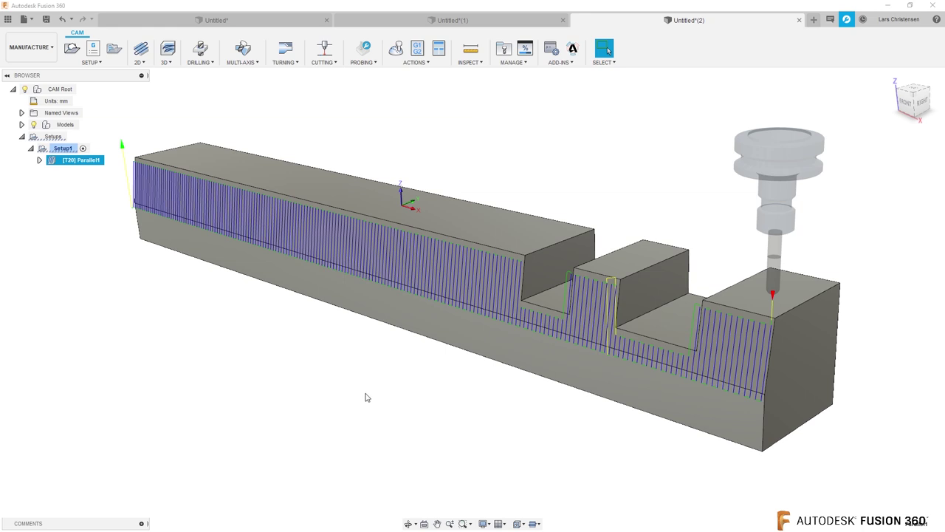
{"action": "left_click", "coordinate": [20, 194]}
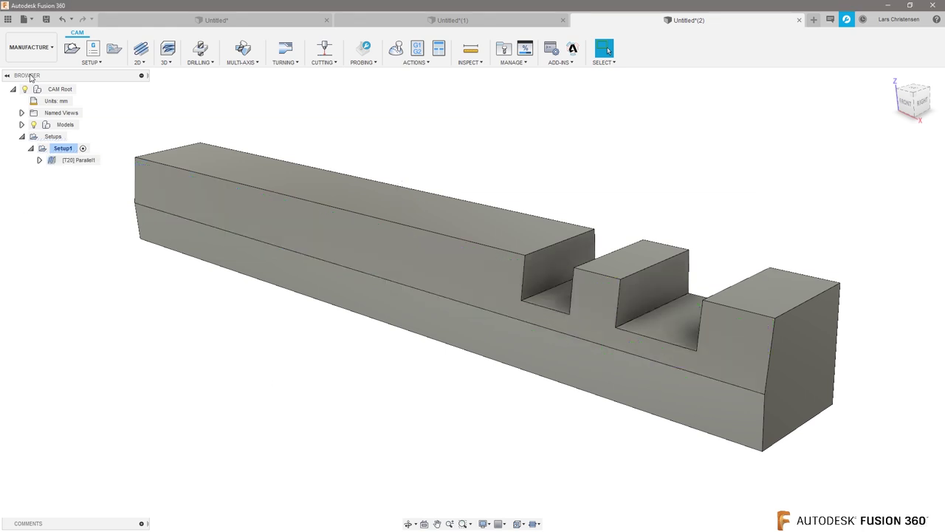
{"action": "left_click", "coordinate": [30, 47]}
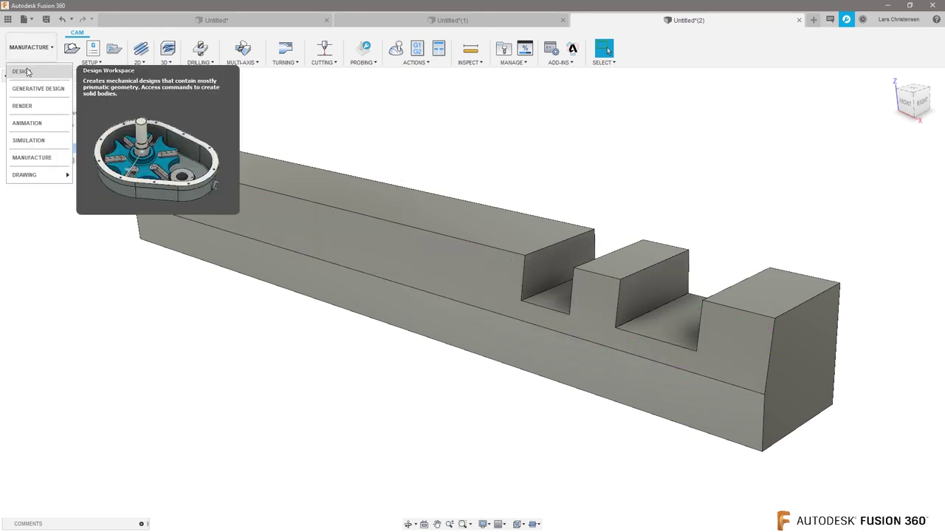
{"action": "left_click", "coordinate": [22, 71]}
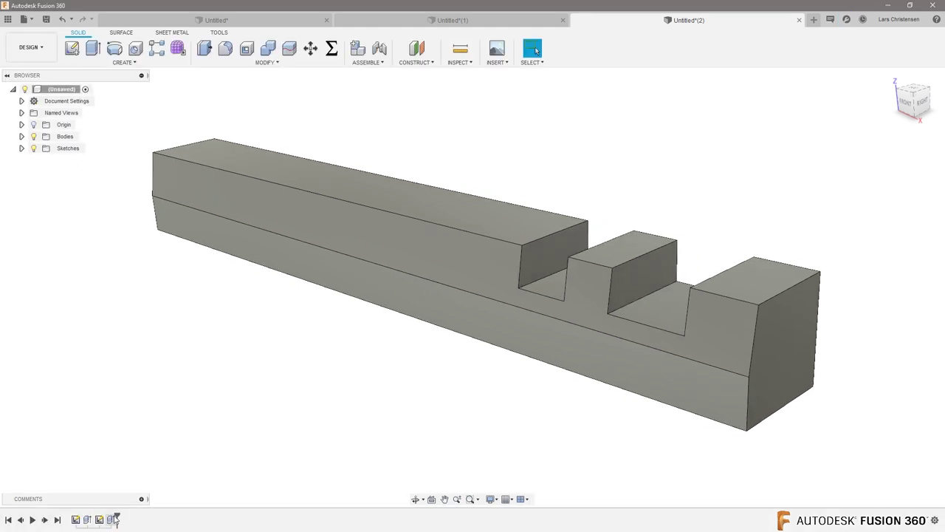
Step: Roll the timeline back to before the notches and switch to the Manufacture workspace
{"action": "left_click_drag", "start_coordinate": [115, 515], "coordinate": [92, 517]}
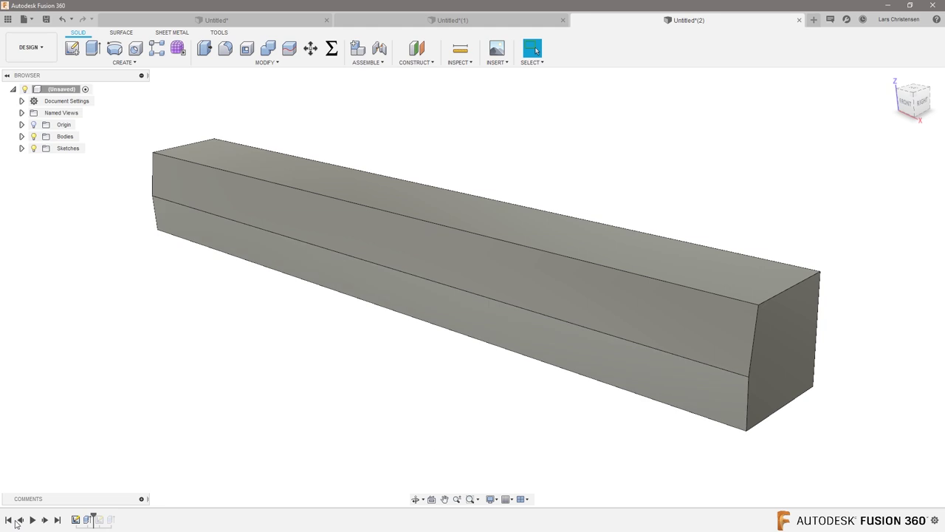
{"action": "left_click", "coordinate": [31, 47]}
{"action": "left_click", "coordinate": [41, 157]}
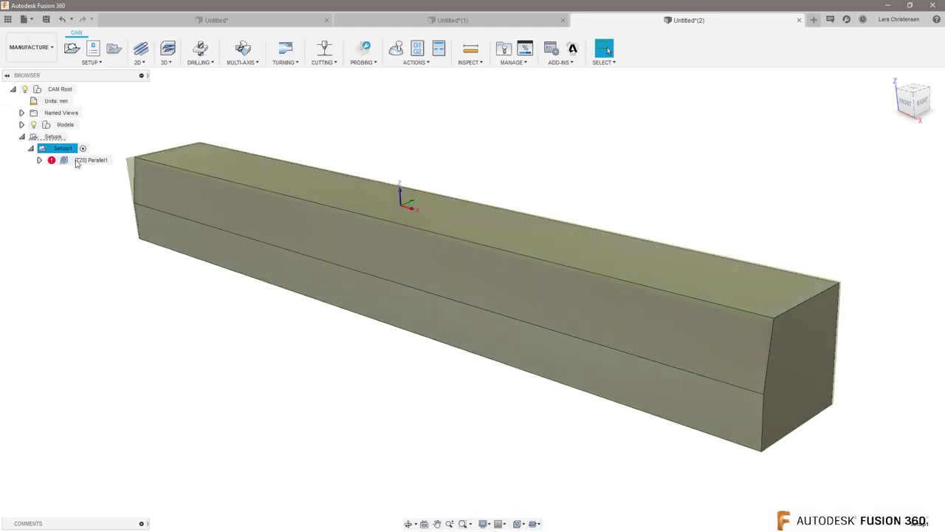
Step: Create a Parallel2 toolpath limited to slopes of 1–89 deg and inspect it from the right end
{"action": "left_click", "coordinate": [166, 62]}
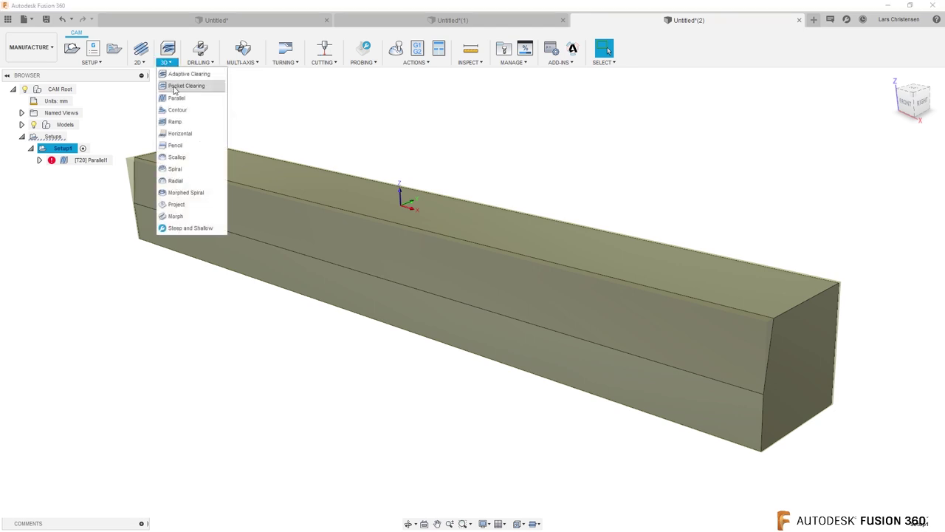
{"action": "left_click", "coordinate": [181, 104]}
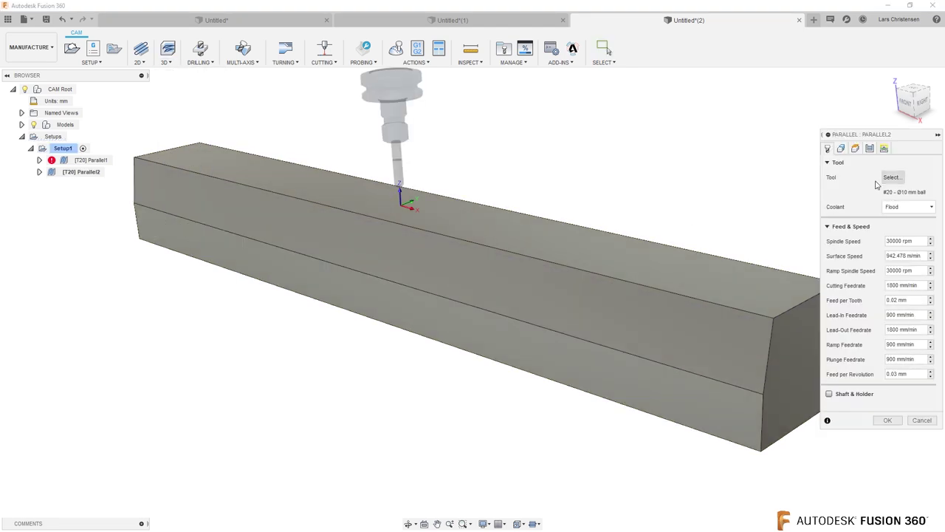
{"action": "left_click", "coordinate": [873, 149]}
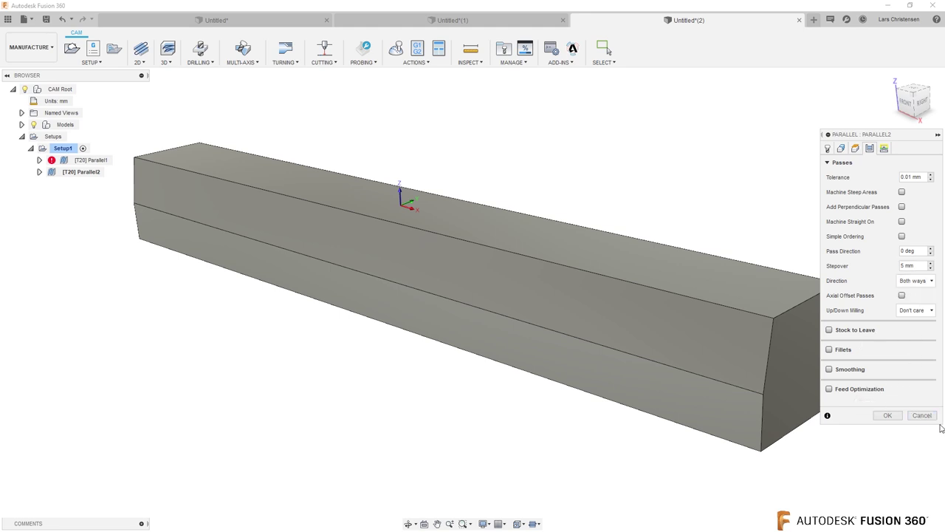
{"action": "left_click", "coordinate": [910, 251]}
{"action": "left_click", "coordinate": [840, 148]}
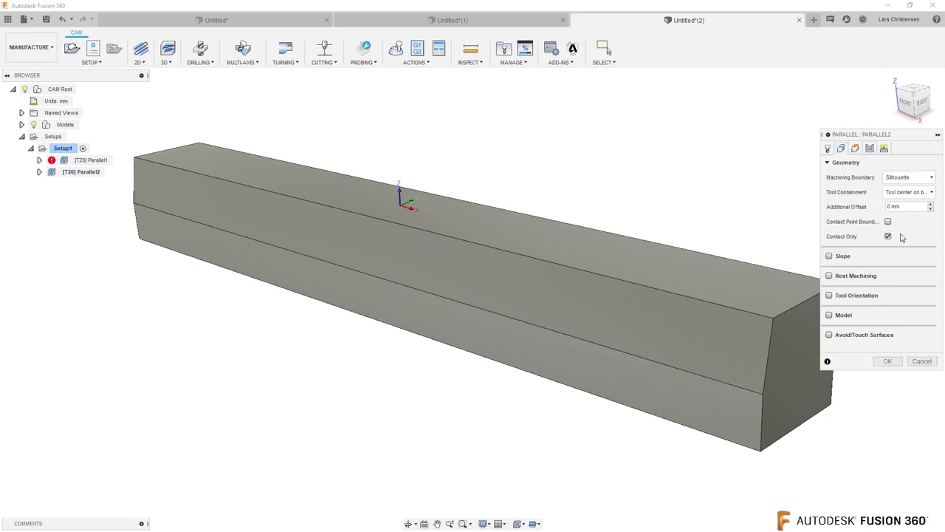
{"action": "left_click", "coordinate": [830, 255]}
{"action": "left_click", "coordinate": [910, 271]}
{"action": "key", "text": "Tab"}
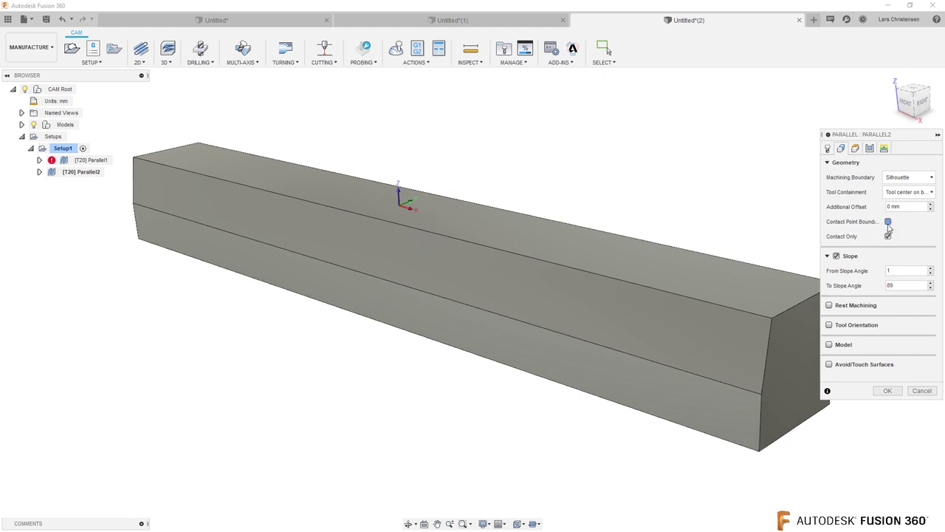
{"action": "left_click", "coordinate": [888, 390]}
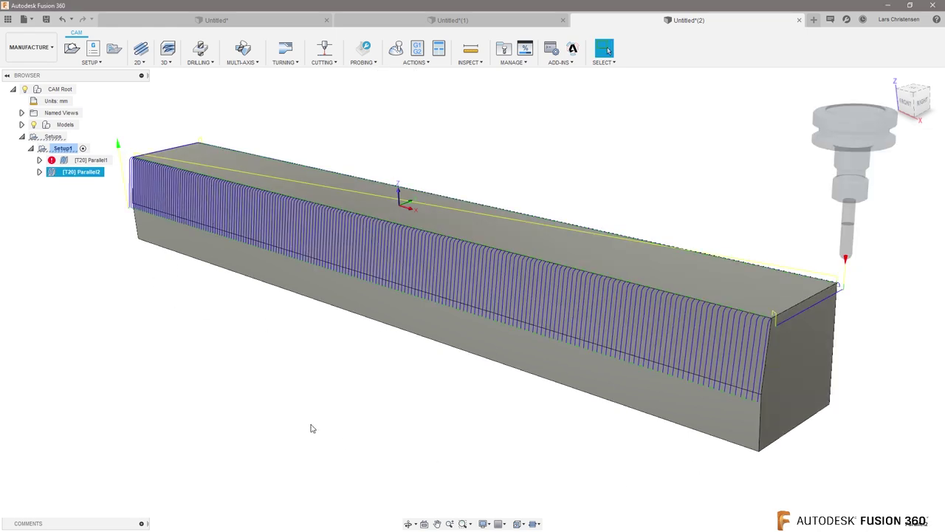
{"action": "middle_click_drag", "start_coordinate": [356, 407], "coordinate": [113, 217], "text": "shift"}
{"action": "right_click", "coordinate": [81, 172]}
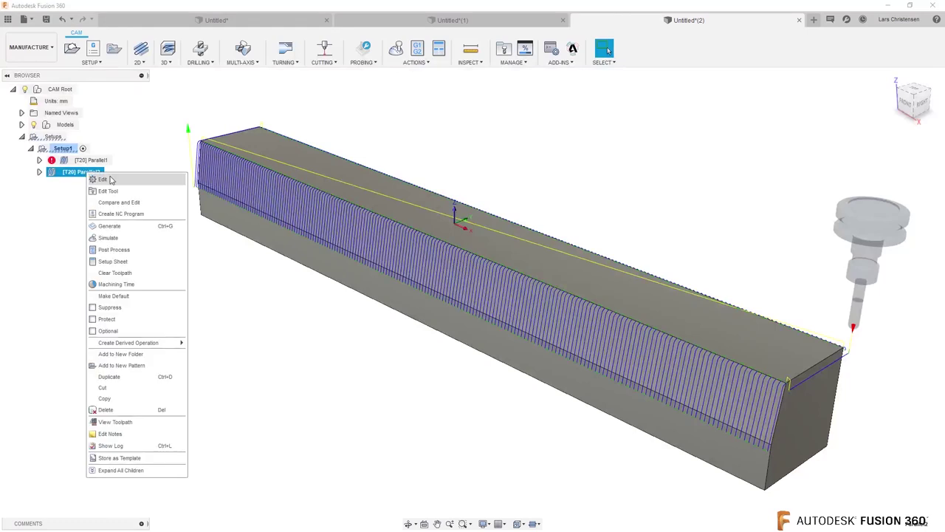
Step: Set Parallel2's machining boundary to a selected edge chain along the bar's side and regenerate
{"action": "left_click", "coordinate": [104, 178]}
{"action": "left_click", "coordinate": [842, 148]}
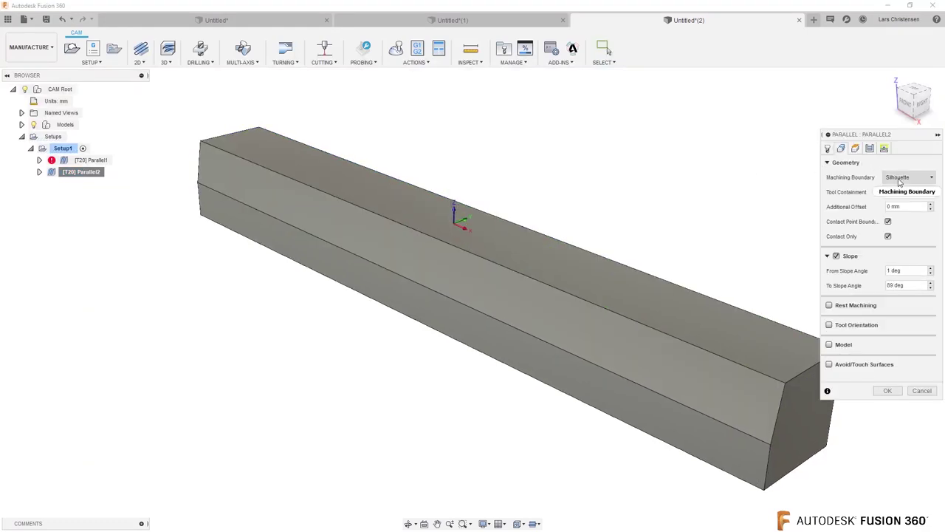
{"action": "left_click", "coordinate": [907, 178]}
{"action": "left_click", "coordinate": [901, 216]}
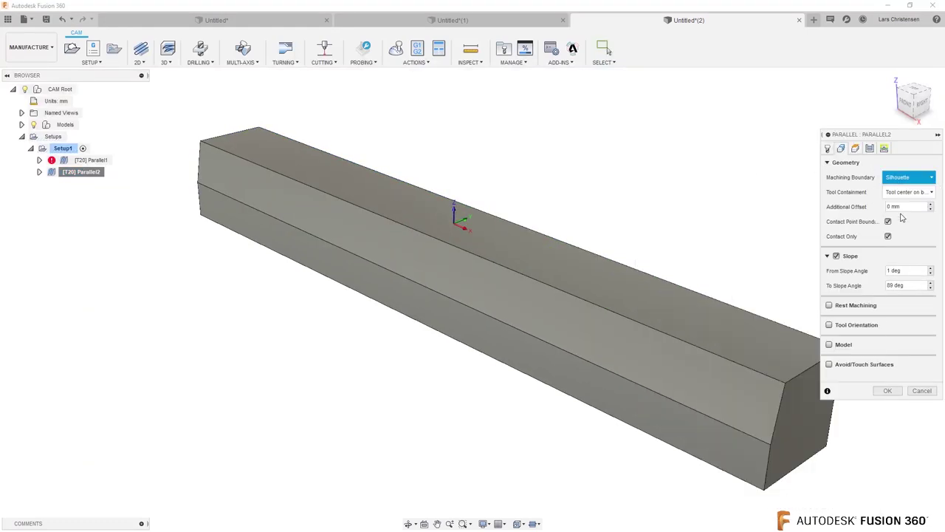
{"action": "left_click", "coordinate": [535, 281]}
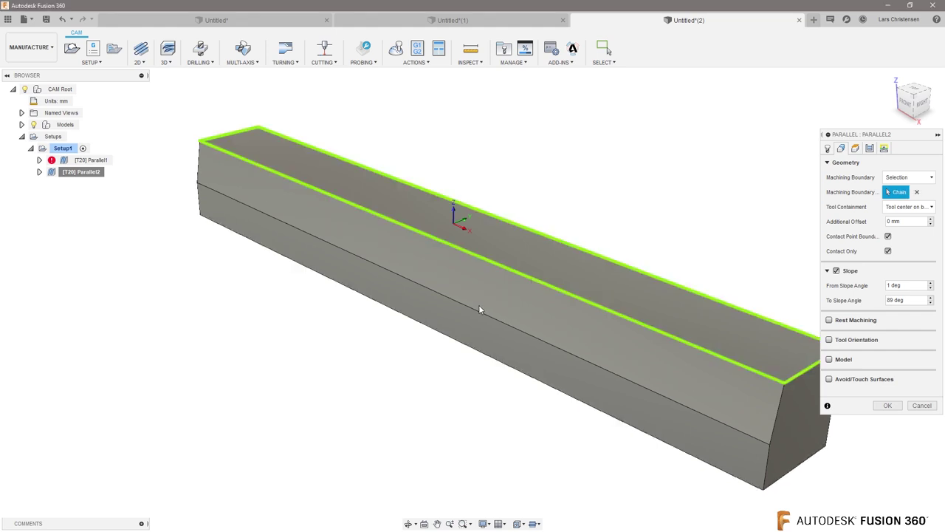
{"action": "left_click", "coordinate": [209, 191]}
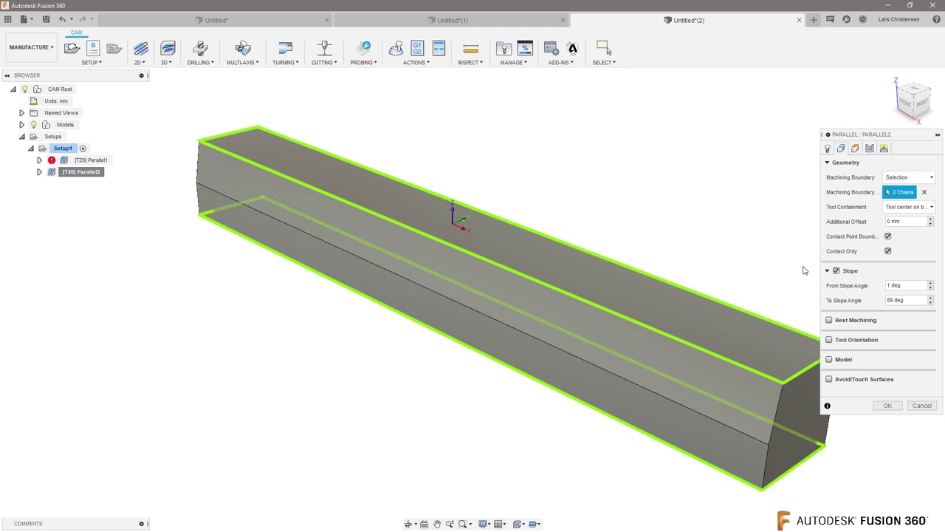
{"action": "left_click", "coordinate": [899, 192]}
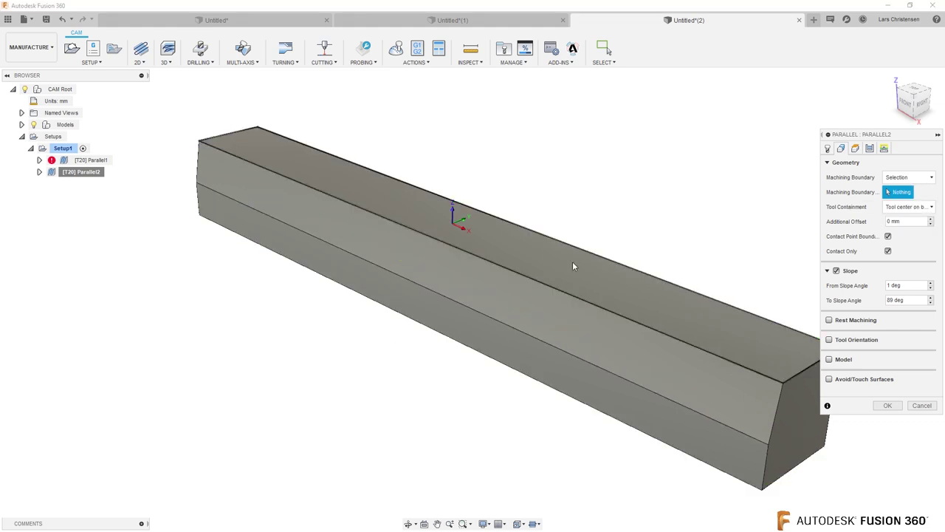
{"action": "left_click", "coordinate": [532, 278]}
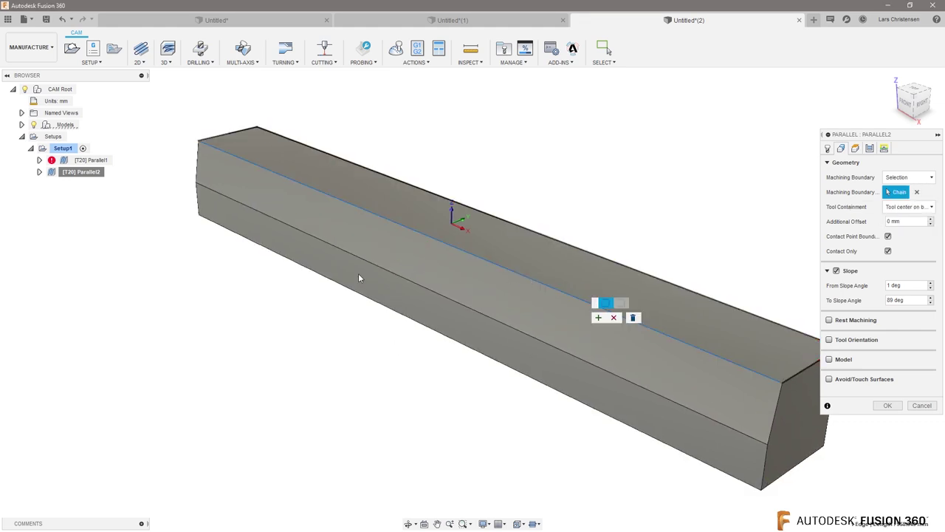
{"action": "left_click", "coordinate": [204, 188]}
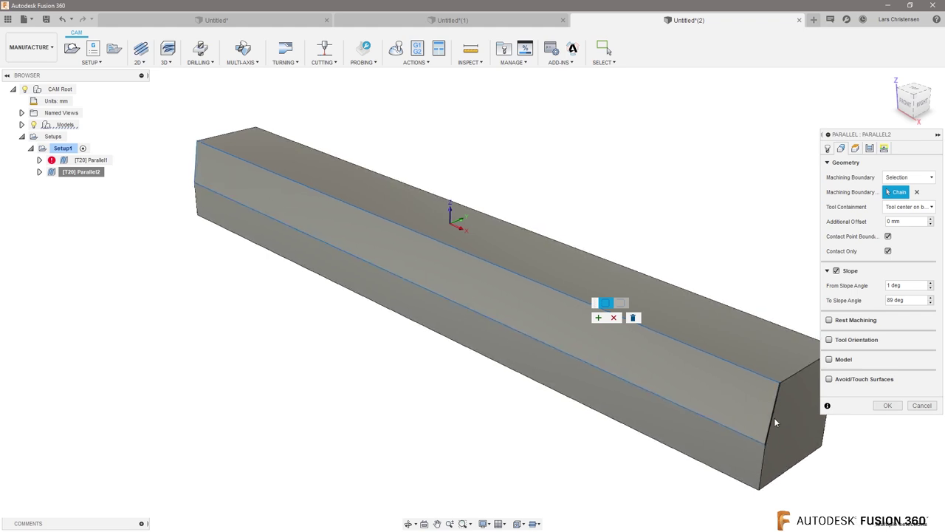
{"action": "left_click", "coordinate": [599, 318]}
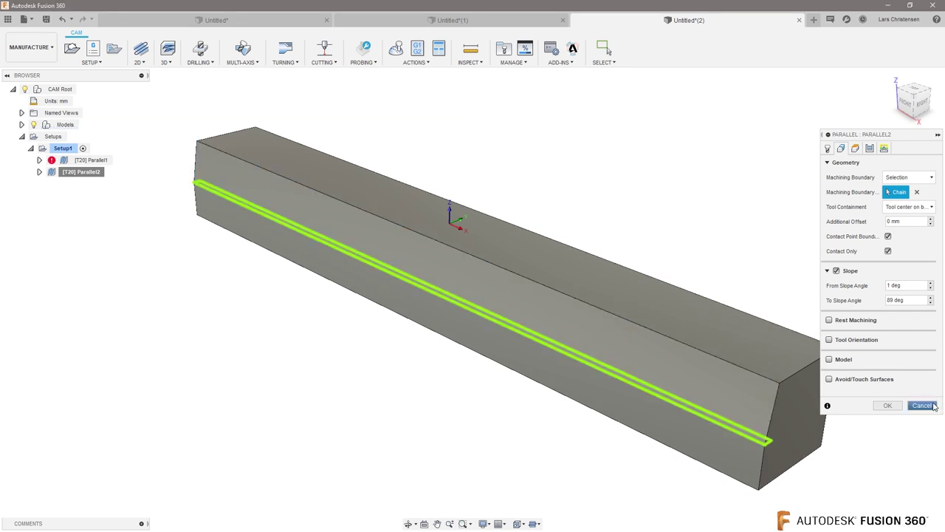
{"action": "left_click", "coordinate": [888, 406]}
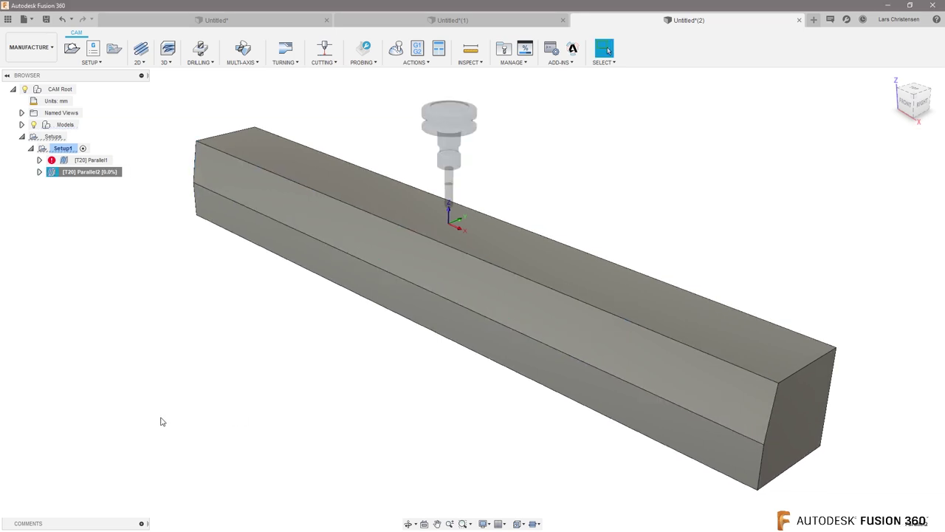
Step: Inspect the new Parallel2 passes and return to the Design workspace
{"action": "middle_click_drag", "start_coordinate": [134, 407], "coordinate": [130, 324], "text": "shift"}
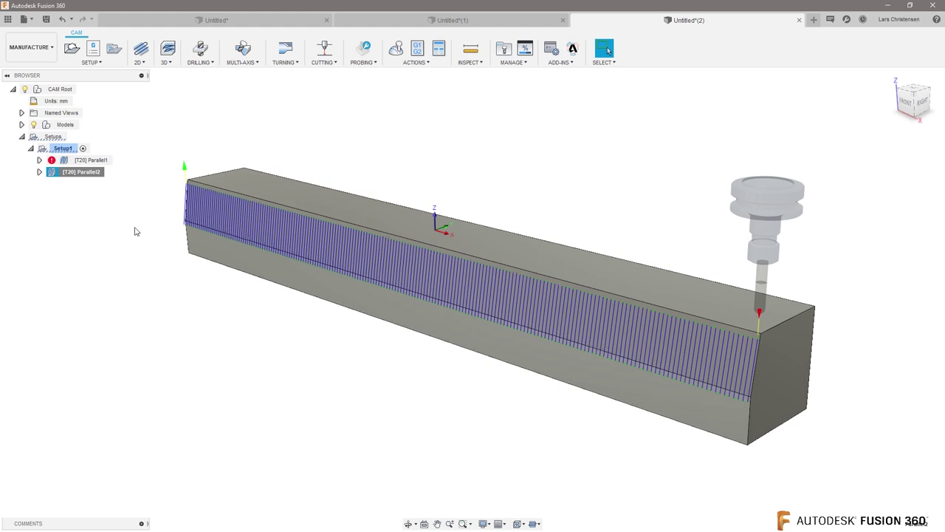
{"action": "left_click", "coordinate": [31, 48]}
{"action": "left_click", "coordinate": [42, 69]}
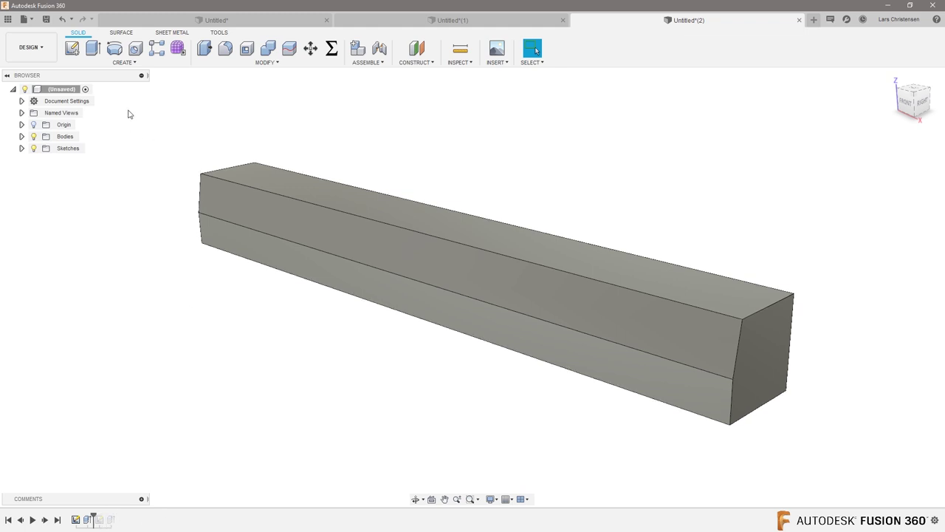
Step: Create a 0 mm offset surface from the bar's middle side face
{"action": "left_click", "coordinate": [122, 37]}
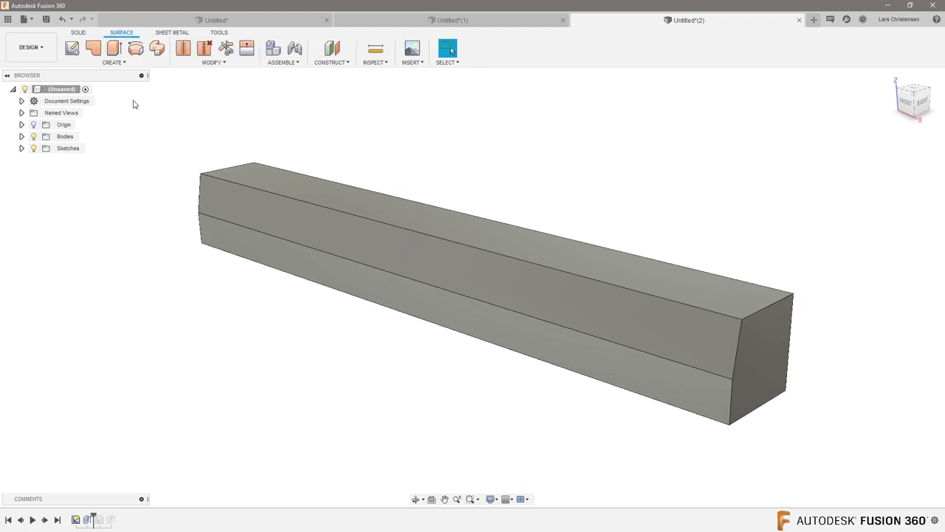
{"action": "left_click", "coordinate": [113, 62]}
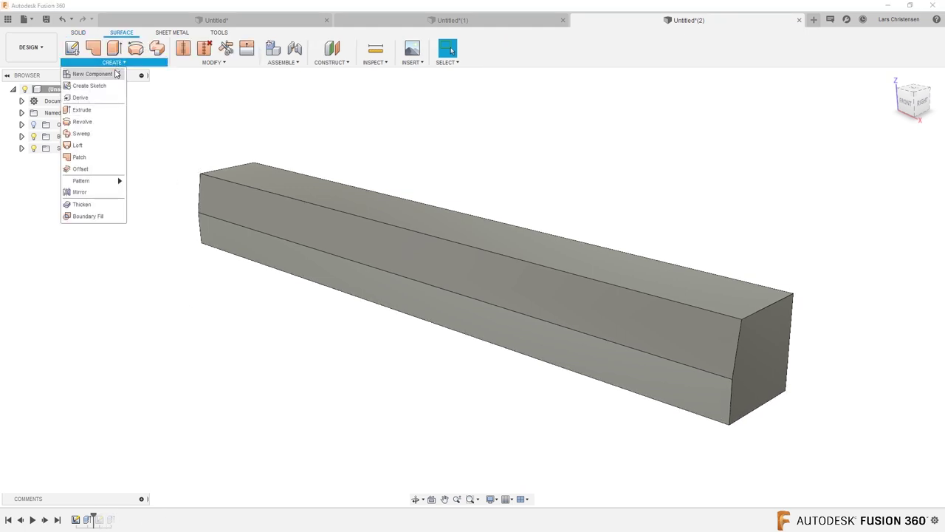
{"action": "left_click", "coordinate": [79, 169]}
{"action": "left_click", "coordinate": [316, 228]}
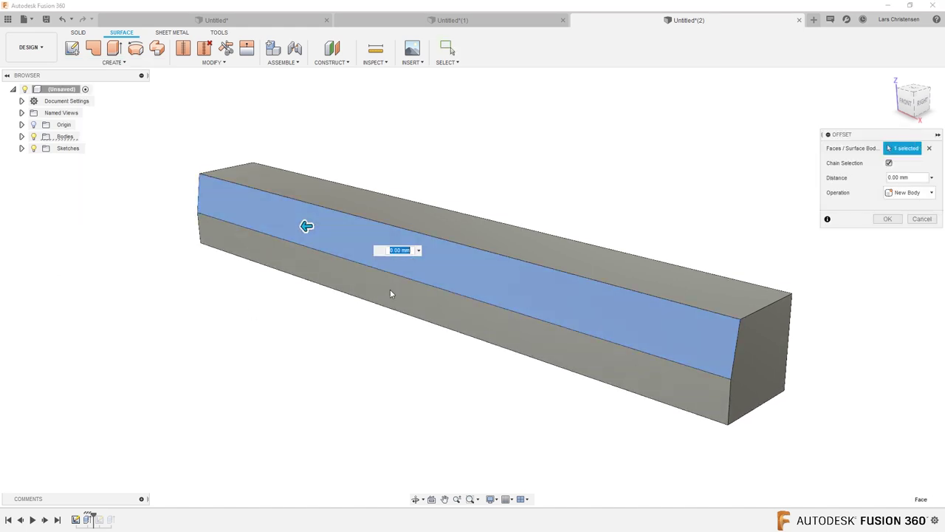
{"action": "key", "text": "Return"}
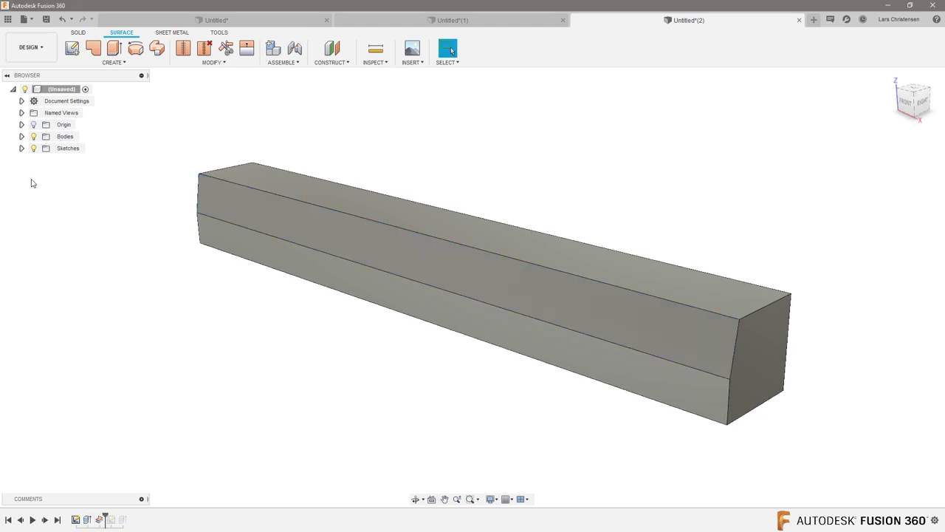
{"action": "left_click", "coordinate": [21, 136]}
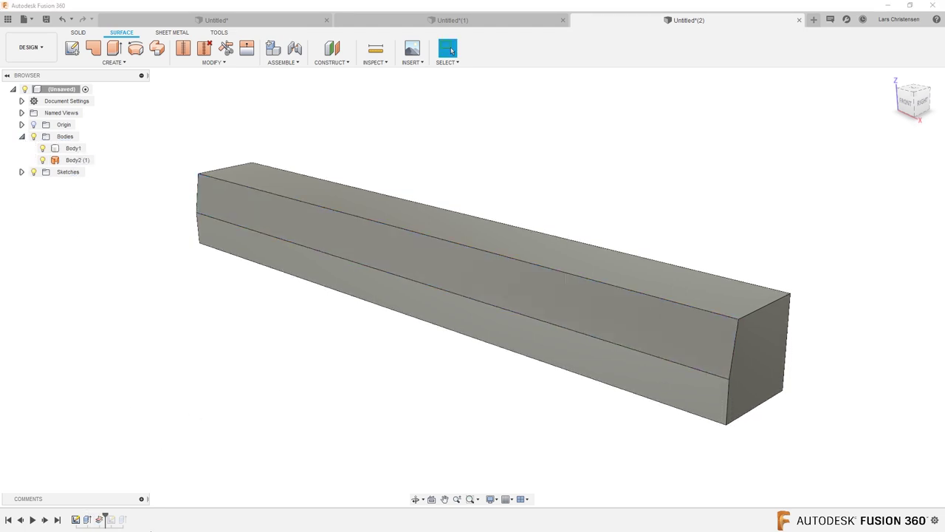
Step: Roll the timeline forward to restore the notches and switch to Manufacture
{"action": "left_click_drag", "start_coordinate": [107, 519], "coordinate": [128, 519]}
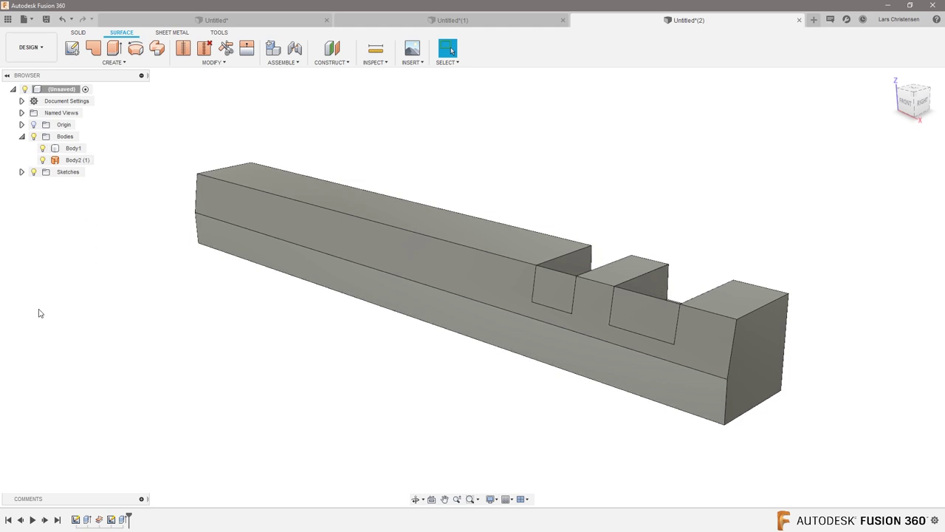
{"action": "left_click", "coordinate": [31, 47]}
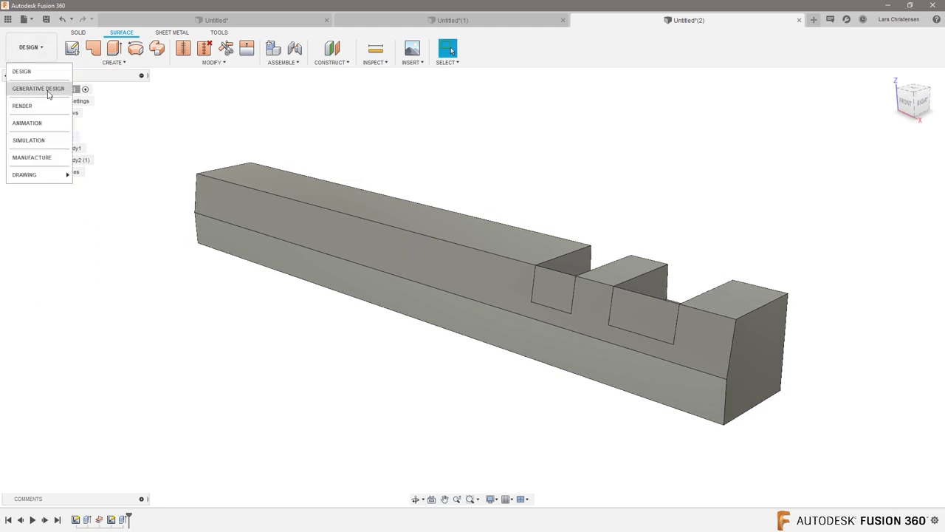
{"action": "left_click", "coordinate": [42, 157]}
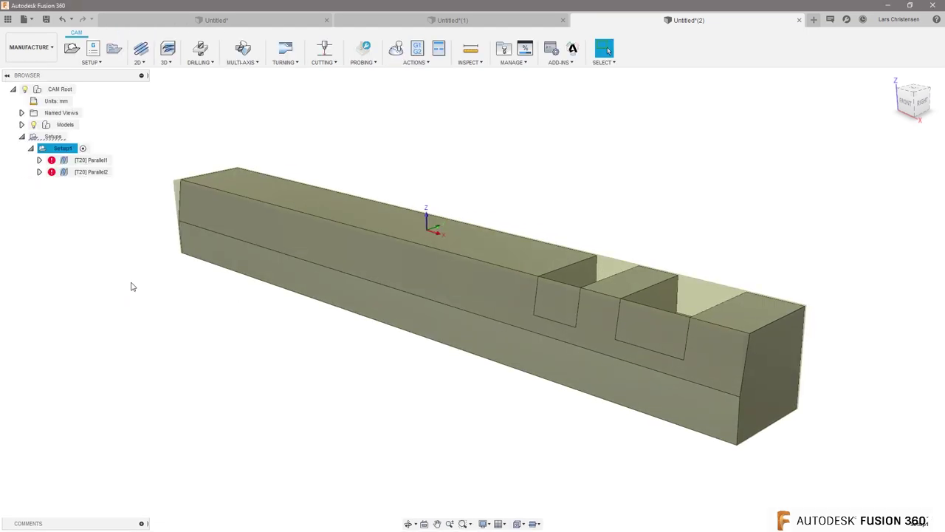
Step: Reset Setup1's model selection to the part body
{"action": "right_click", "coordinate": [63, 148]}
{"action": "left_click", "coordinate": [79, 155]}
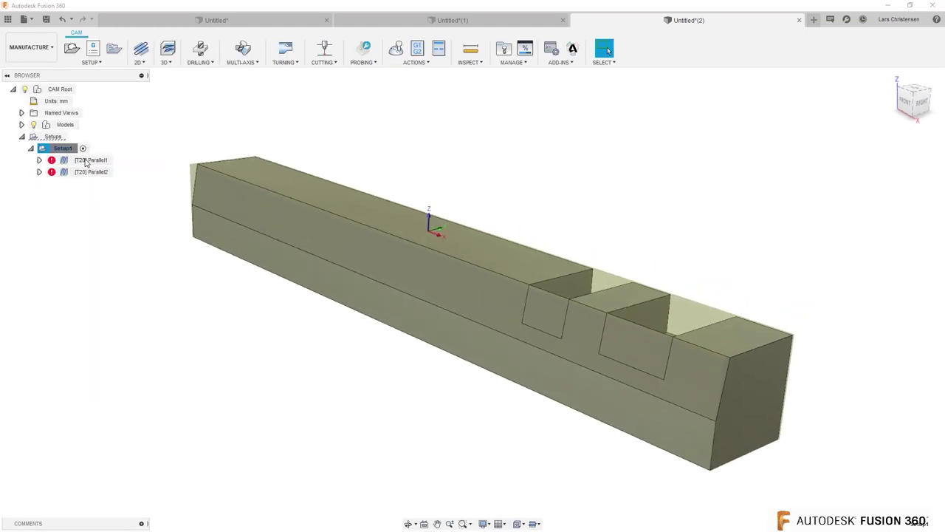
{"action": "left_click", "coordinate": [903, 276]}
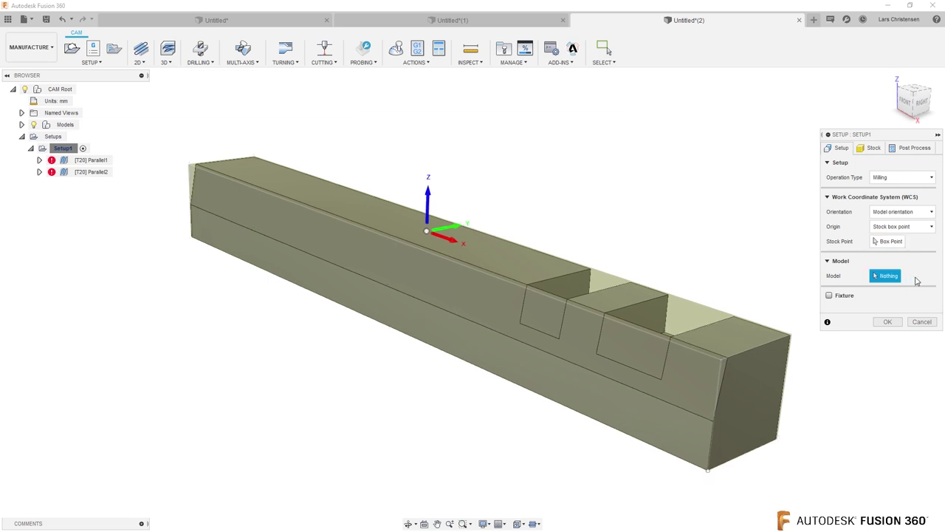
{"action": "left_click", "coordinate": [549, 300]}
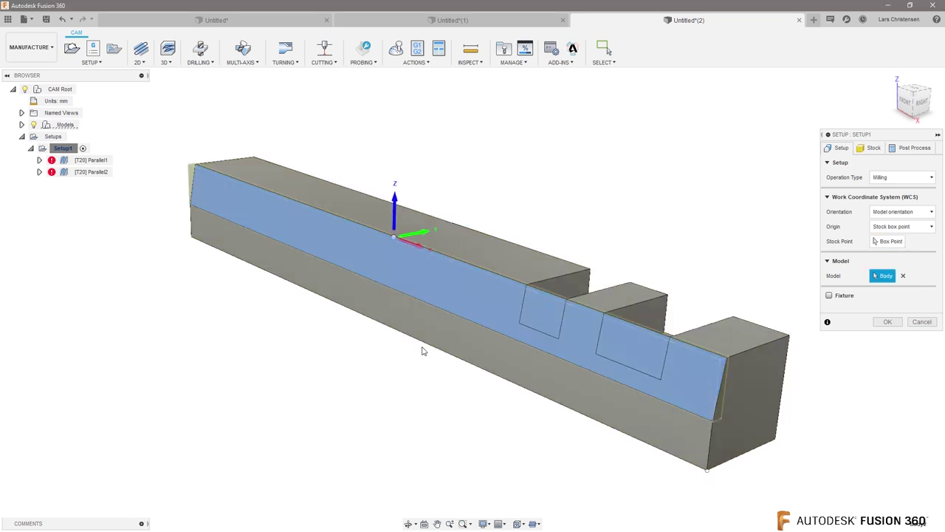
{"action": "left_click", "coordinate": [888, 321]}
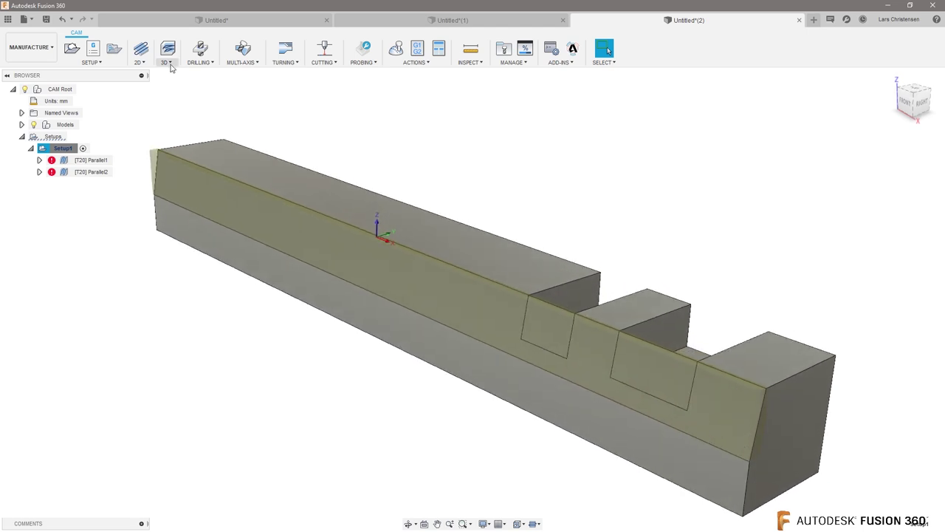
Step: Add a Parallel3 toolpath with a 90 deg pass direction across the side surface
{"action": "left_click", "coordinate": [168, 62]}
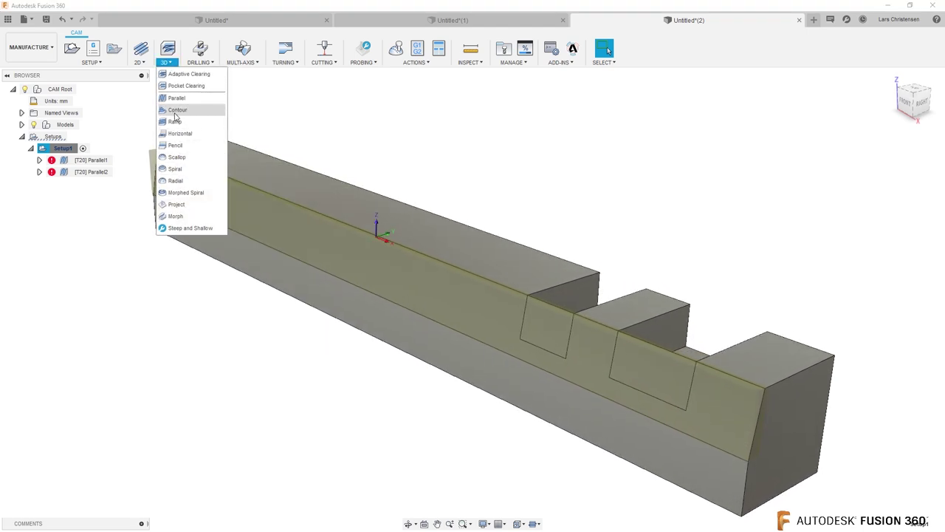
{"action": "left_click", "coordinate": [176, 99]}
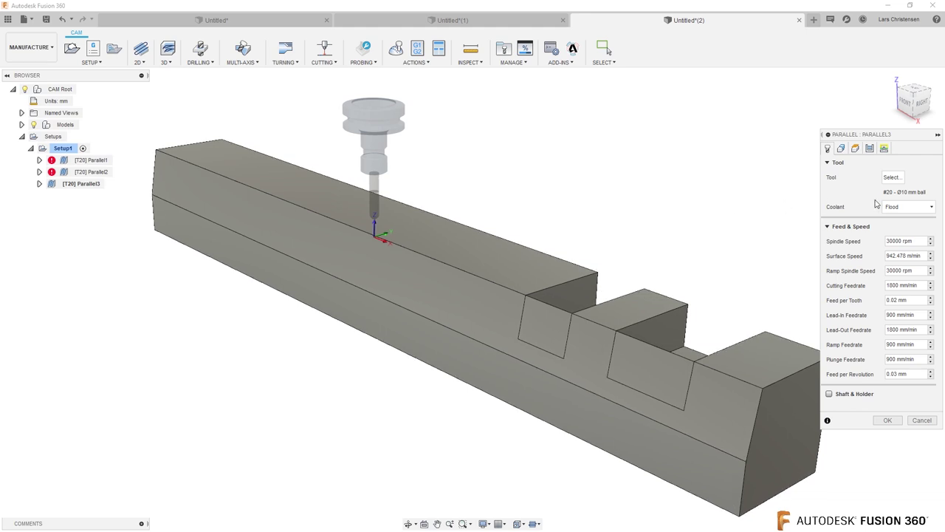
{"action": "left_click", "coordinate": [870, 149]}
{"action": "left_click", "coordinate": [910, 251]}
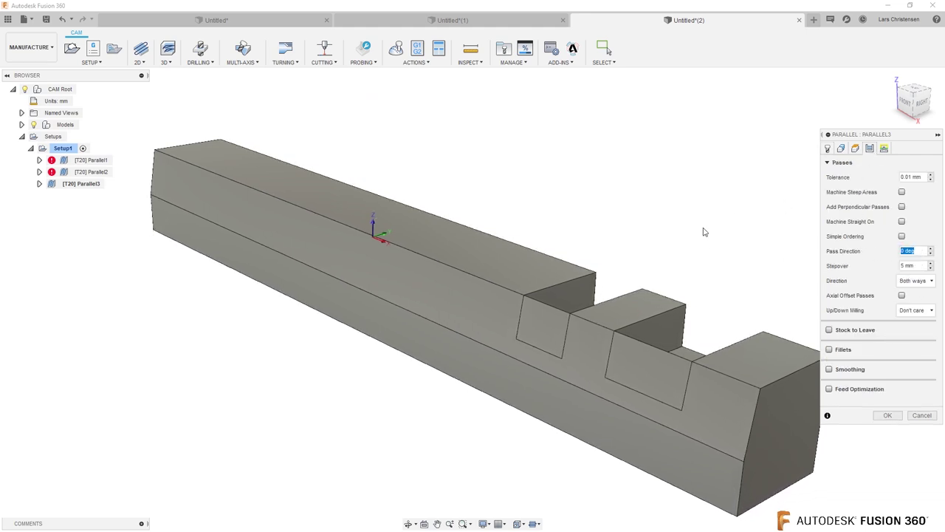
{"action": "type", "text": "90"}
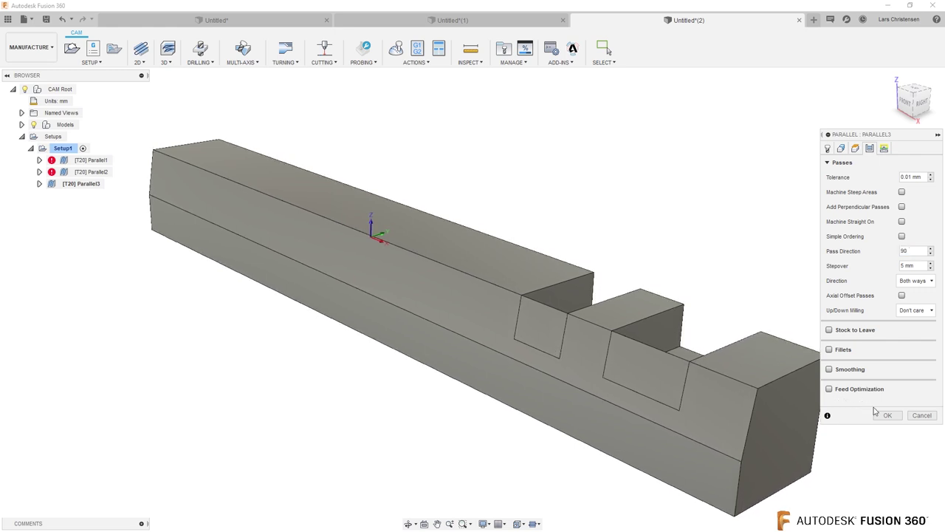
{"action": "left_click", "coordinate": [887, 415]}
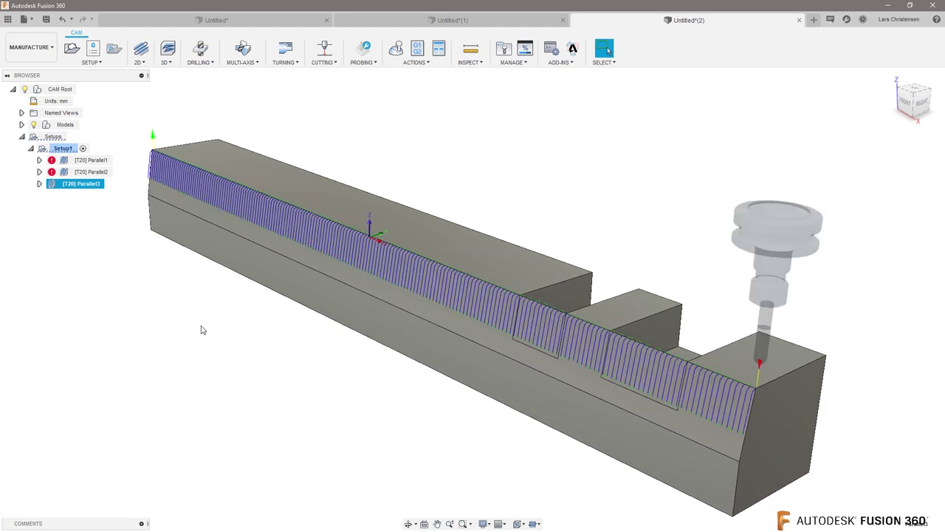
Step: Revisit Parallel3's geometry settings and regenerate it, then start a new blank design
{"action": "right_click", "coordinate": [92, 184]}
{"action": "left_click", "coordinate": [122, 194]}
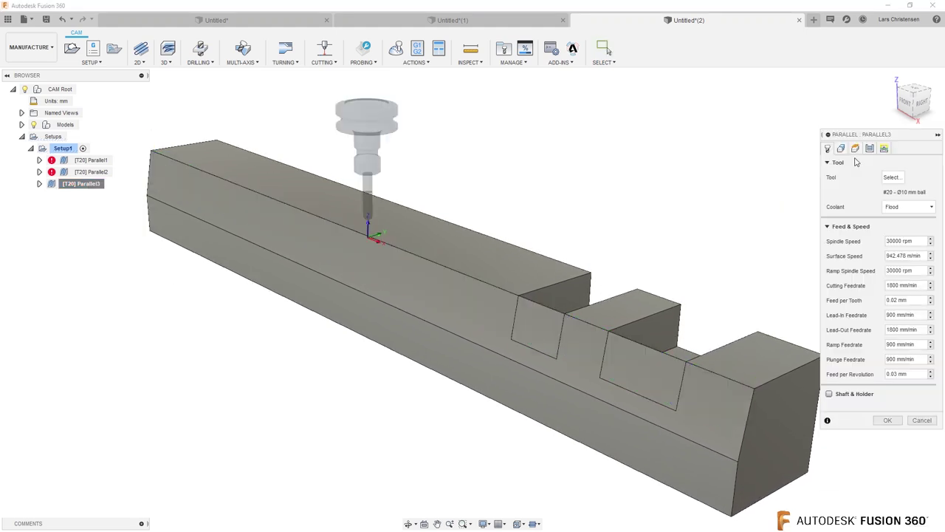
{"action": "left_click", "coordinate": [841, 148]}
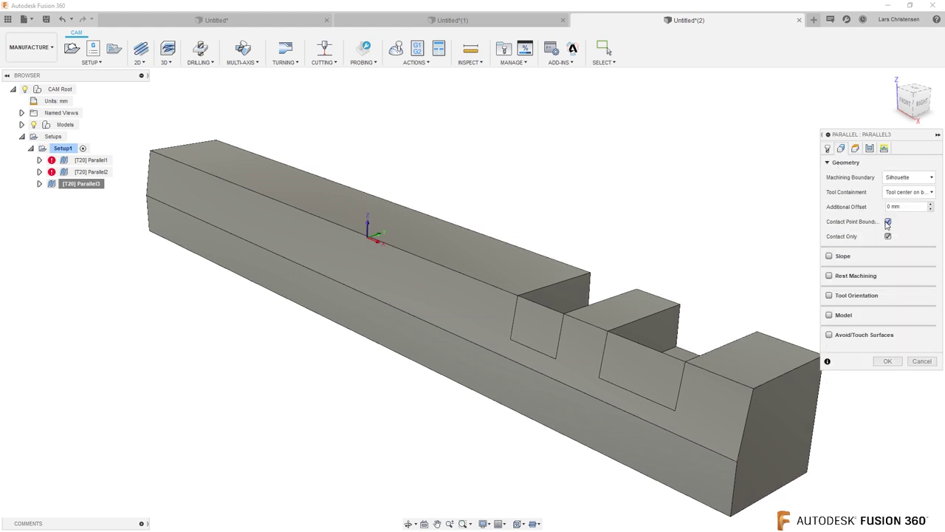
{"action": "left_click", "coordinate": [888, 360]}
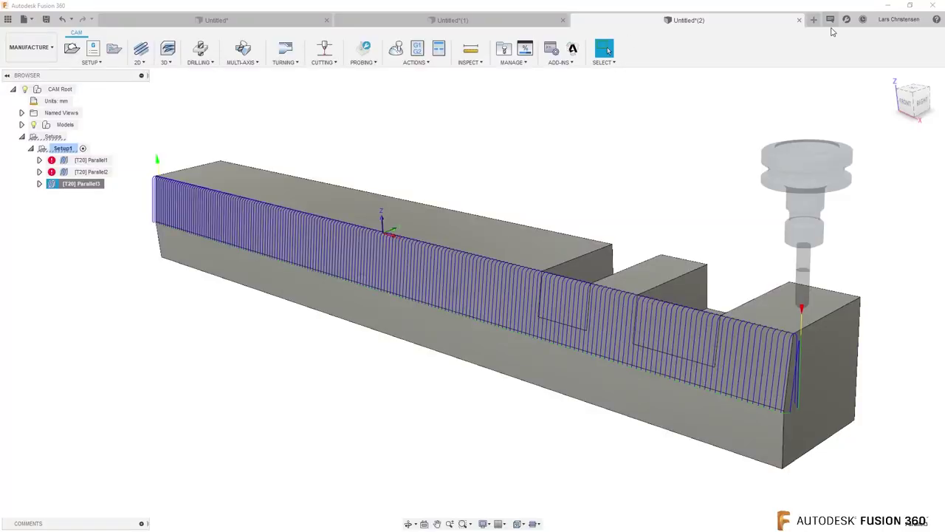
{"action": "left_click", "coordinate": [813, 20]}
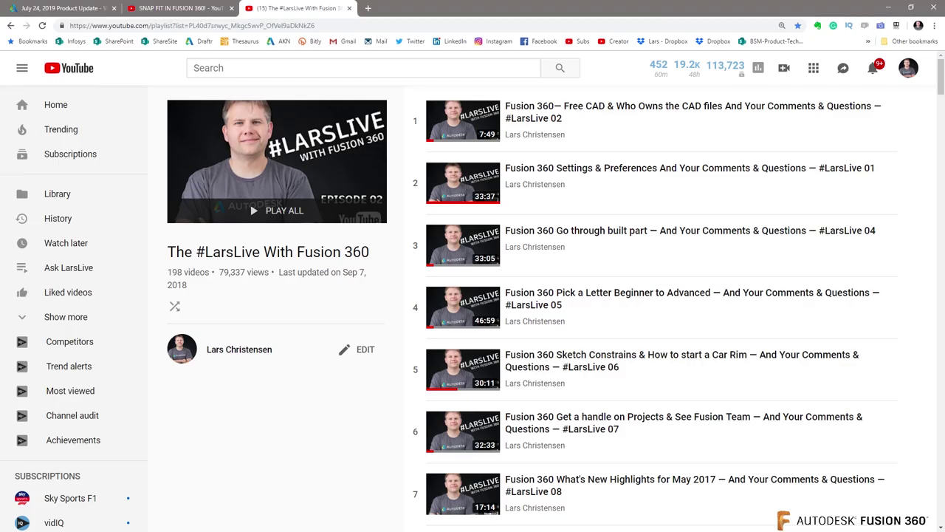
Step: Review the SNAP FIT IN FUSION 360! video at 12:24, then open the Untitled(3) root component's menu
{"action": "left_click", "coordinate": [182, 9]}
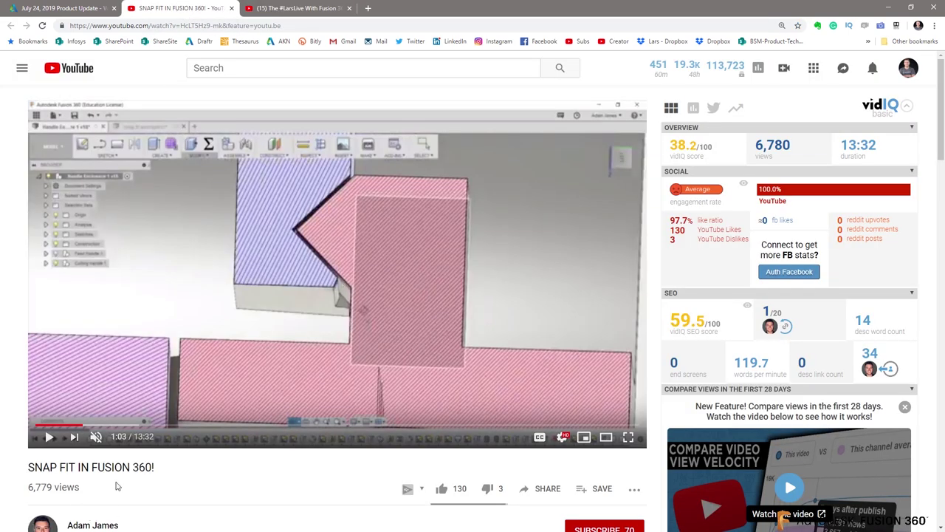
{"action": "scroll", "coordinate": [116, 486], "scroll_direction": "down", "scroll_amount": 3}
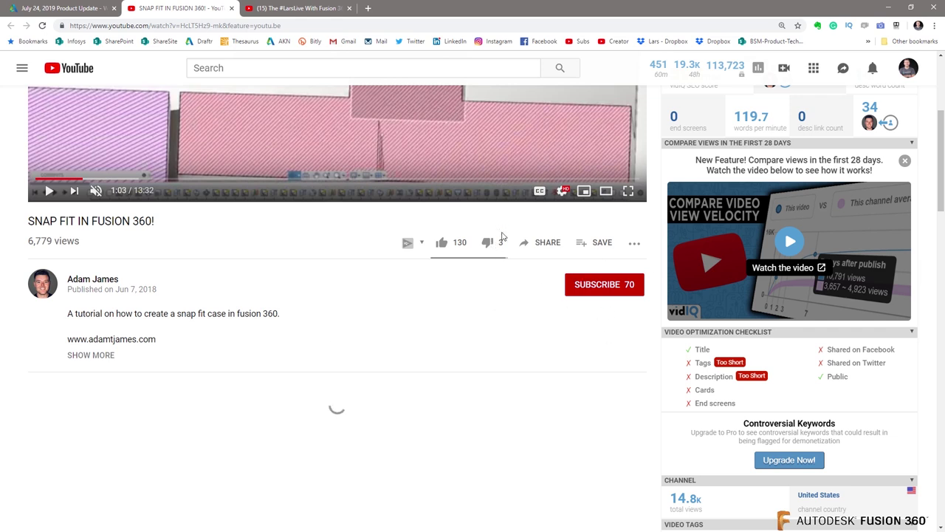
{"action": "scroll", "coordinate": [434, 436], "scroll_direction": "up", "scroll_amount": 1}
{"action": "scroll", "coordinate": [434, 435], "scroll_direction": "up", "scroll_amount": 2}
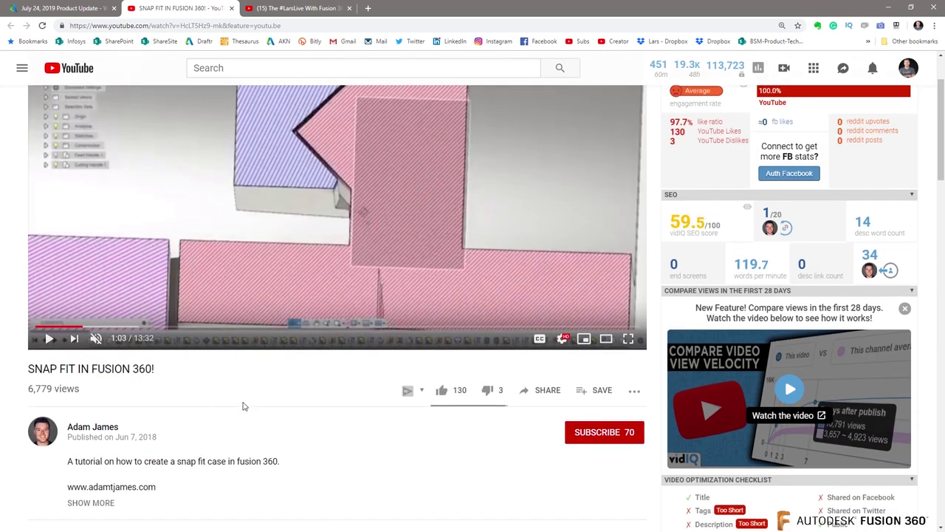
{"action": "scroll", "coordinate": [276, 449], "scroll_direction": "up", "scroll_amount": 2}
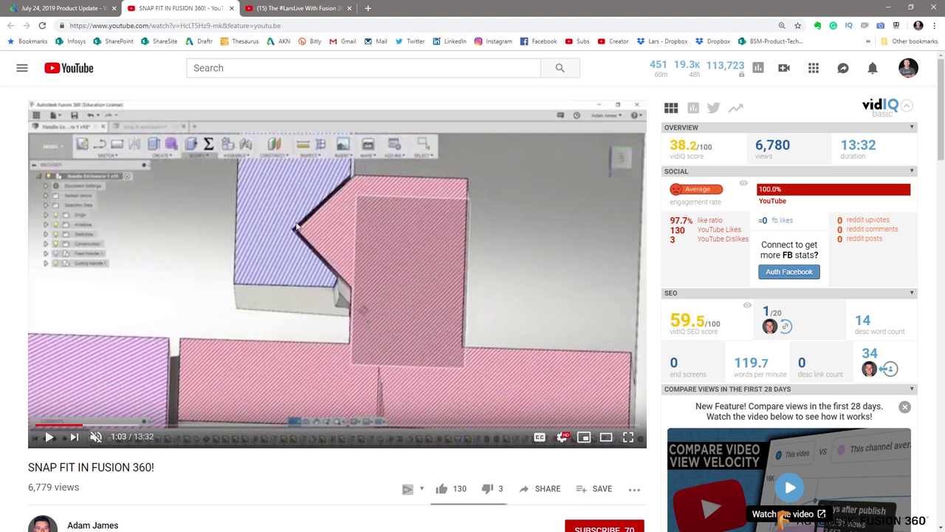
{"action": "left_click", "coordinate": [589, 425]}
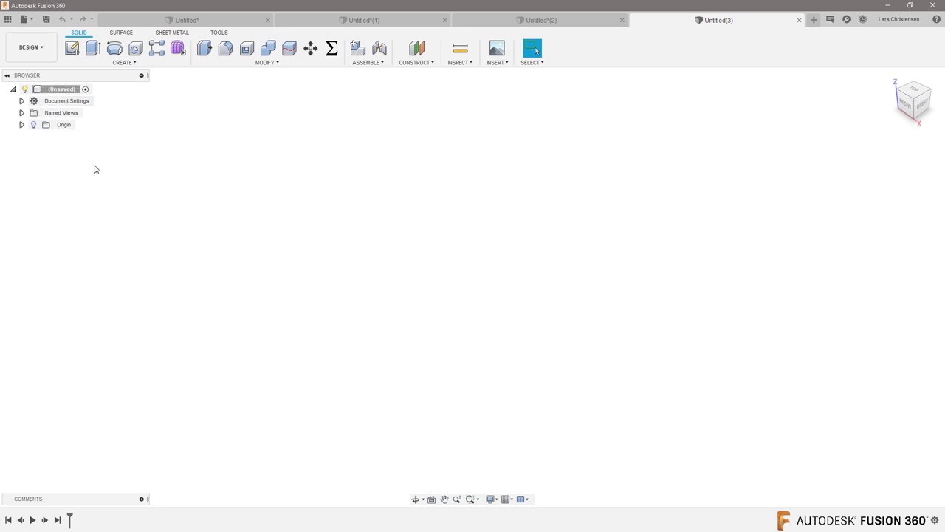
{"action": "right_click", "coordinate": [65, 89]}
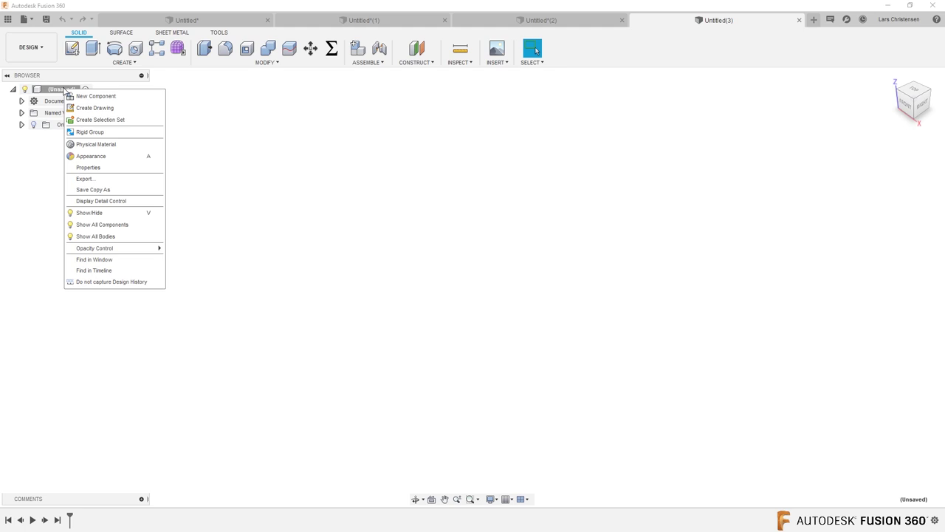
Step: Add Component1 and sketch a 100 mm diameter circle centred on the origin of the XY plane
{"action": "left_click", "coordinate": [82, 96]}
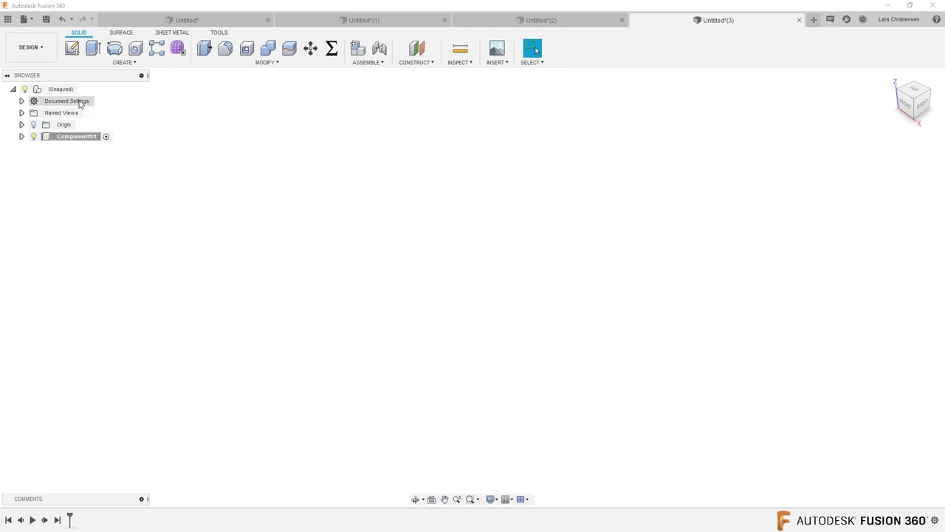
{"action": "left_click", "coordinate": [72, 48]}
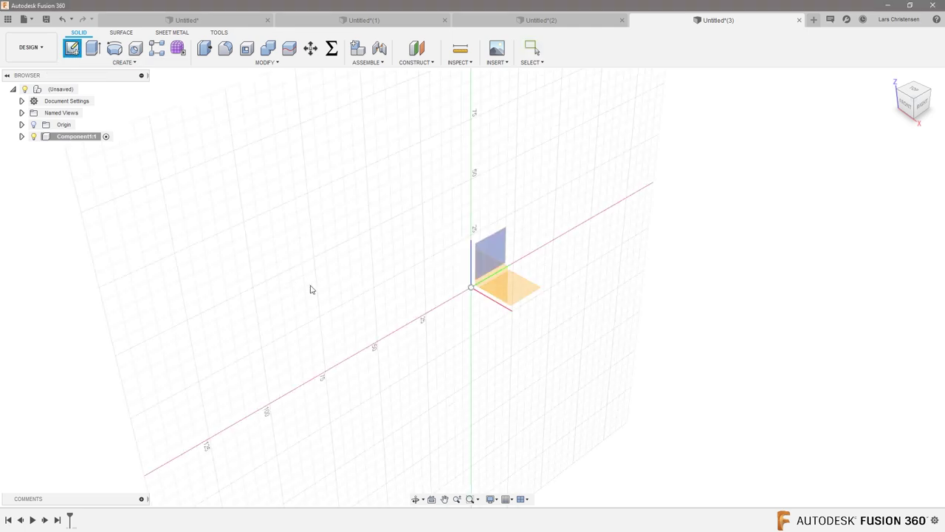
{"action": "left_click", "coordinate": [517, 297]}
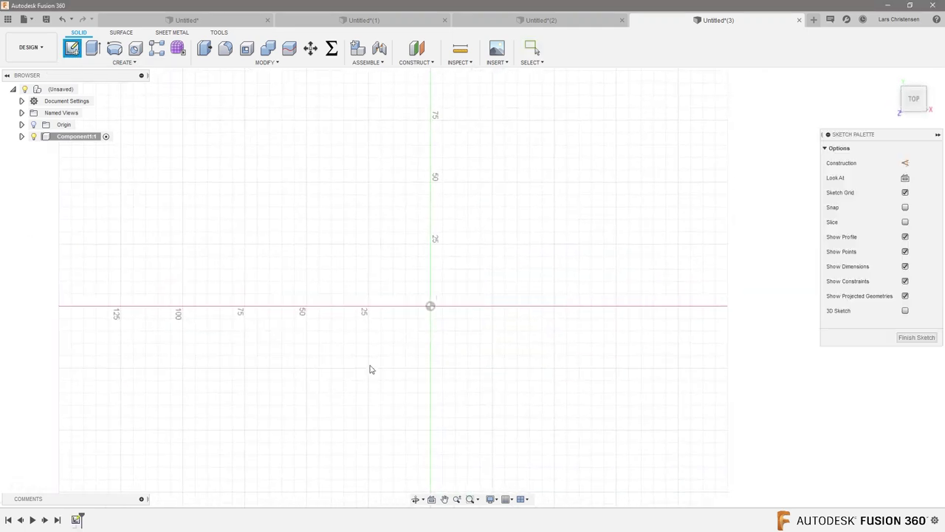
{"action": "key", "text": "c"}
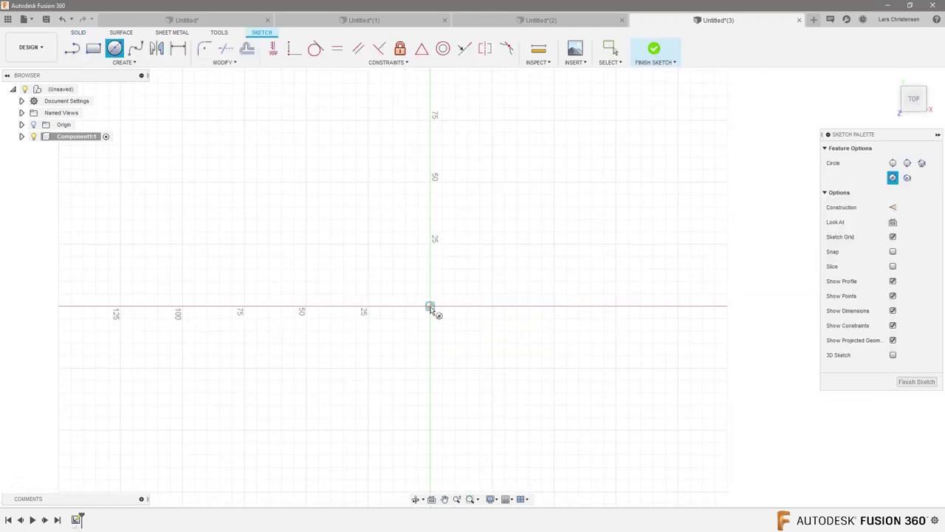
{"action": "left_click", "coordinate": [431, 306]}
{"action": "type", "text": "100"}
{"action": "key", "text": "Return"}
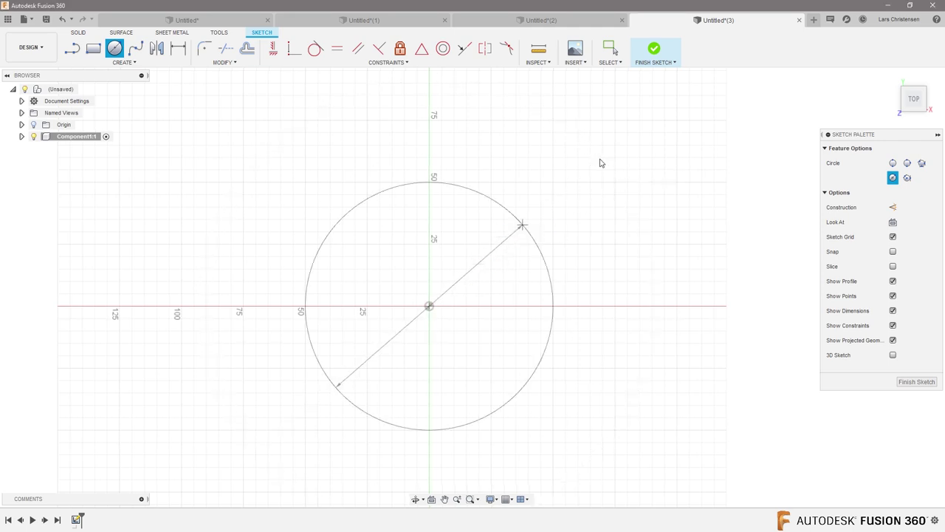
{"action": "key", "text": "Escape"}
Step: Extrude the circle profile 200 mm into a cylinder
{"action": "key", "text": "e"}
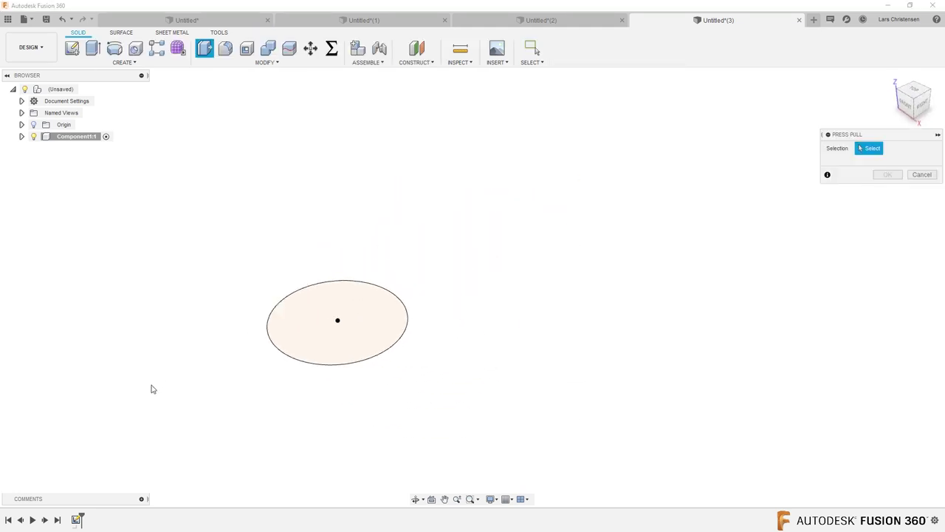
{"action": "left_click", "coordinate": [330, 319]}
{"action": "scroll", "coordinate": [359, 354], "scroll_direction": "down", "scroll_amount": 3}
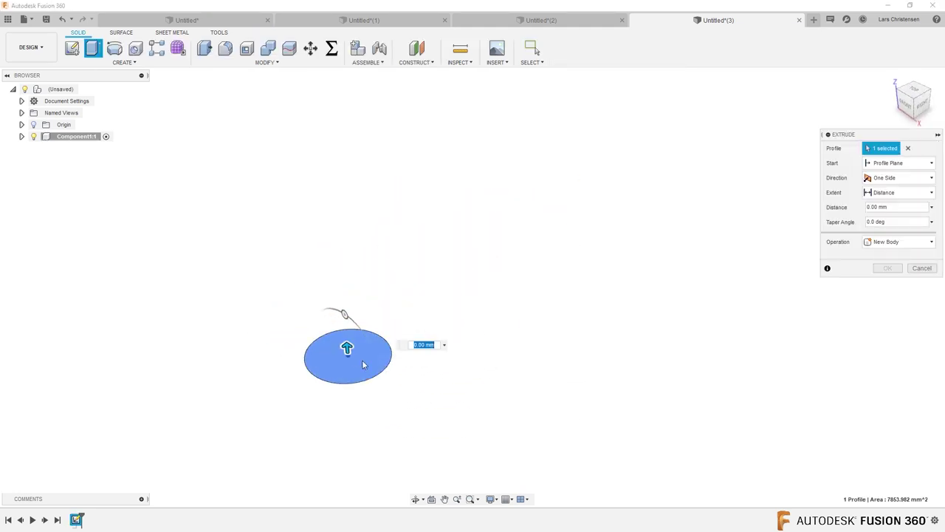
{"action": "left_click_drag", "start_coordinate": [348, 344], "coordinate": [333, 184]}
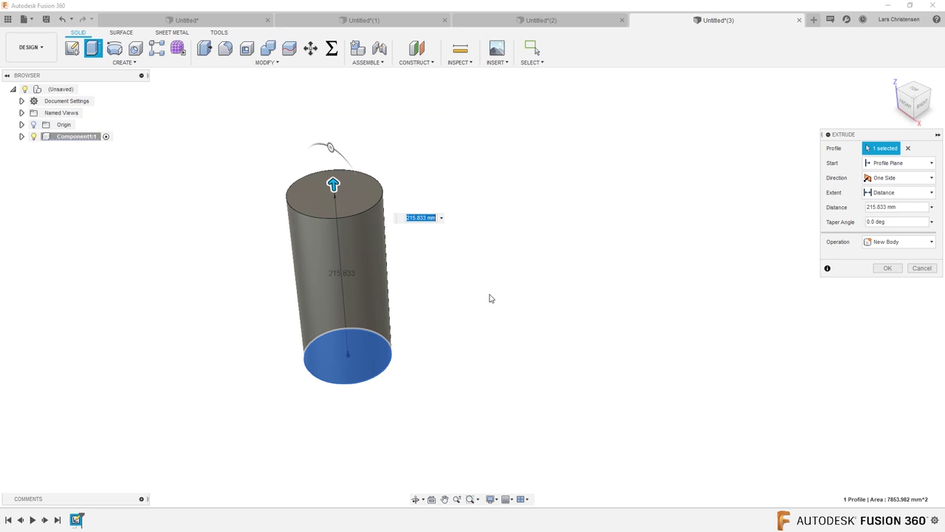
{"action": "type", "text": "200"}
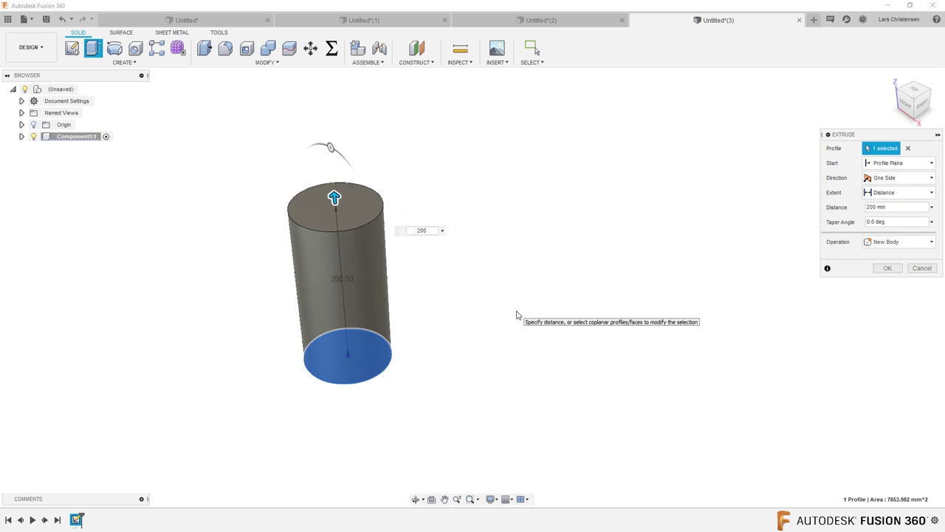
{"action": "key", "text": "Return"}
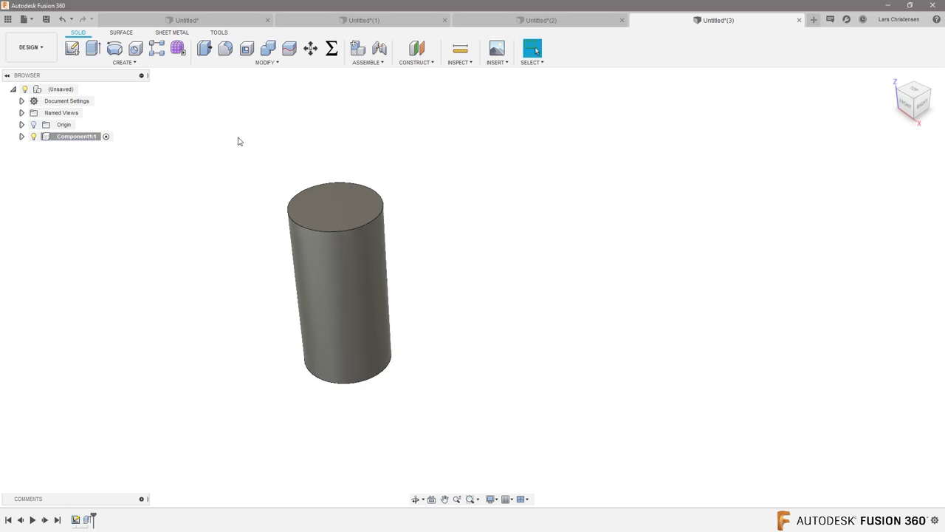
Step: Shell the cylinder with 10 mm walls, leaving the top face open
{"action": "left_click", "coordinate": [248, 50]}
{"action": "left_click", "coordinate": [314, 197]}
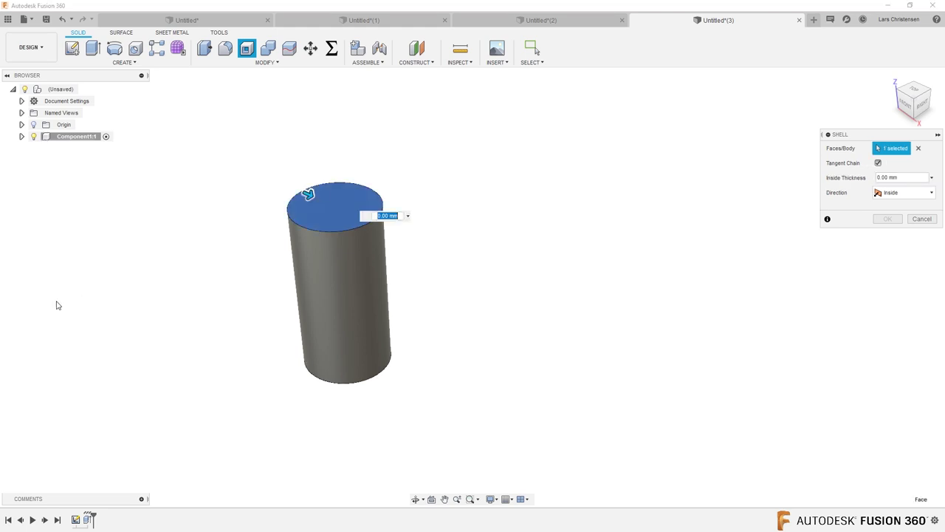
{"action": "left_click_drag", "start_coordinate": [310, 195], "coordinate": [344, 203]}
{"action": "type", "text": "10"}
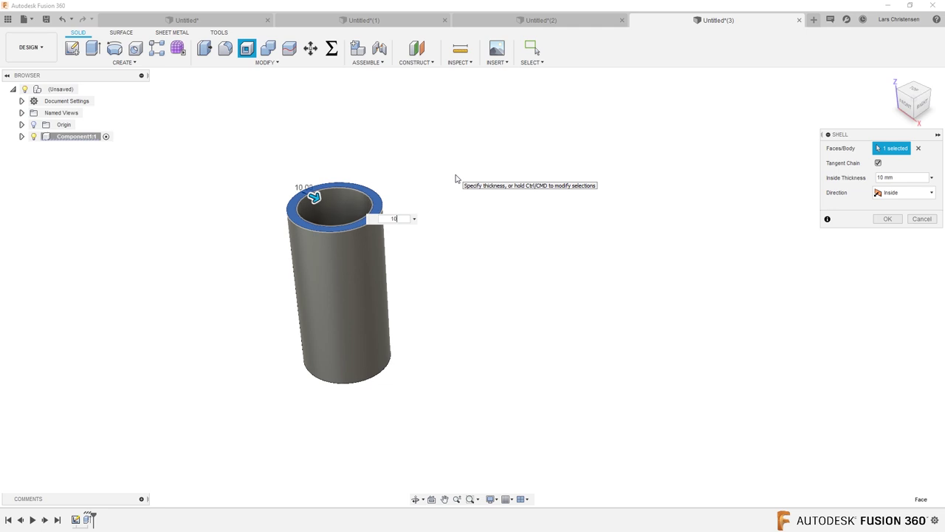
{"action": "key", "text": "Return"}
{"action": "middle_click_drag", "start_coordinate": [550, 288], "coordinate": [183, 256], "text": "shift"}
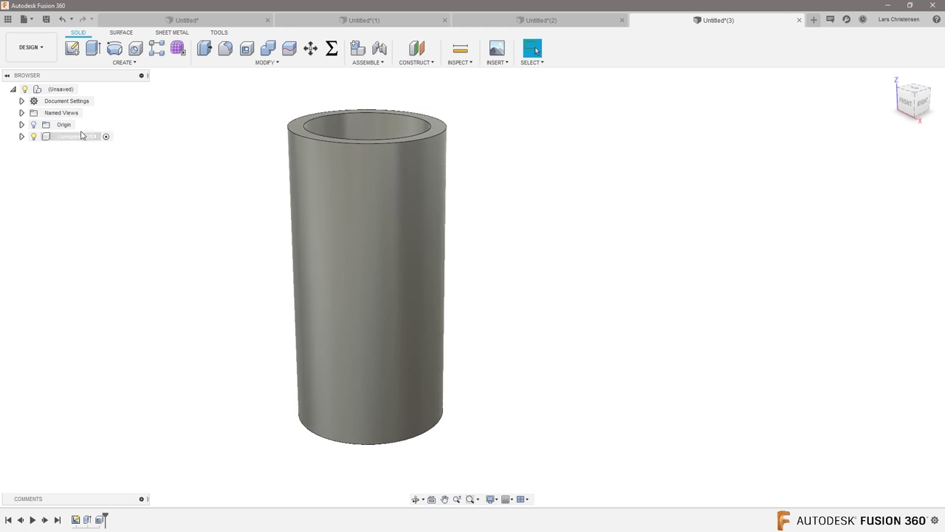
Step: Rename Component1 to 'Base'
{"action": "right_click", "coordinate": [63, 90]}
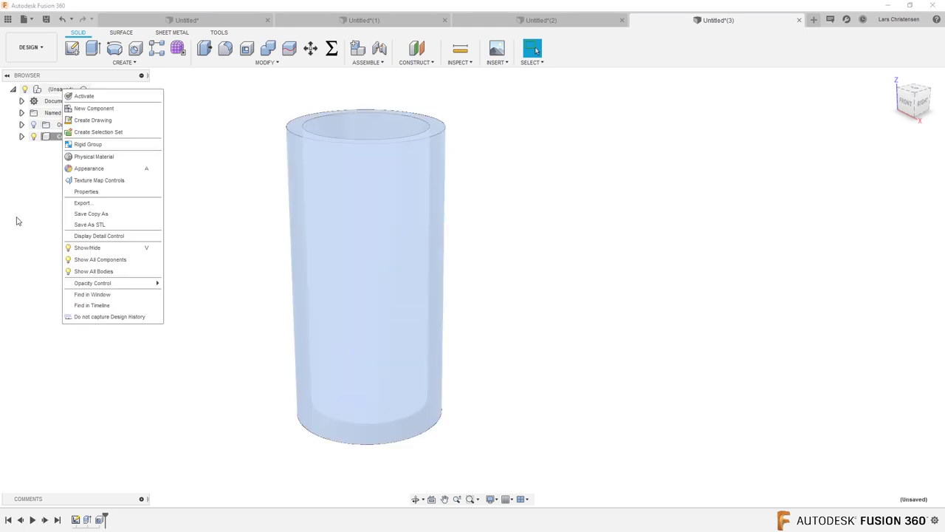
{"action": "left_click", "coordinate": [17, 221]}
{"action": "left_click", "coordinate": [76, 137]}
{"action": "left_click", "coordinate": [72, 139]}
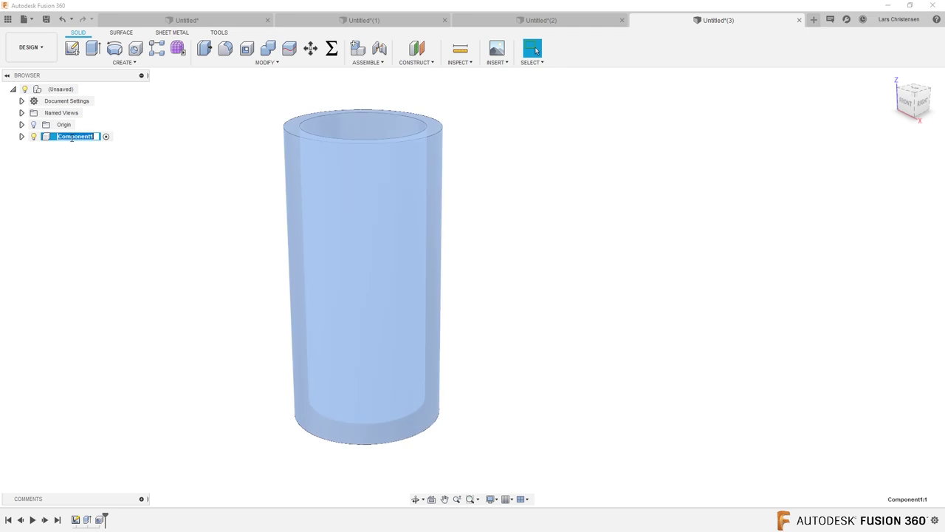
{"action": "type", "text": "Base"}
{"action": "key", "text": "Return"}
Step: Add a new component under the root and name it 'Lid'
{"action": "right_click", "coordinate": [63, 90]}
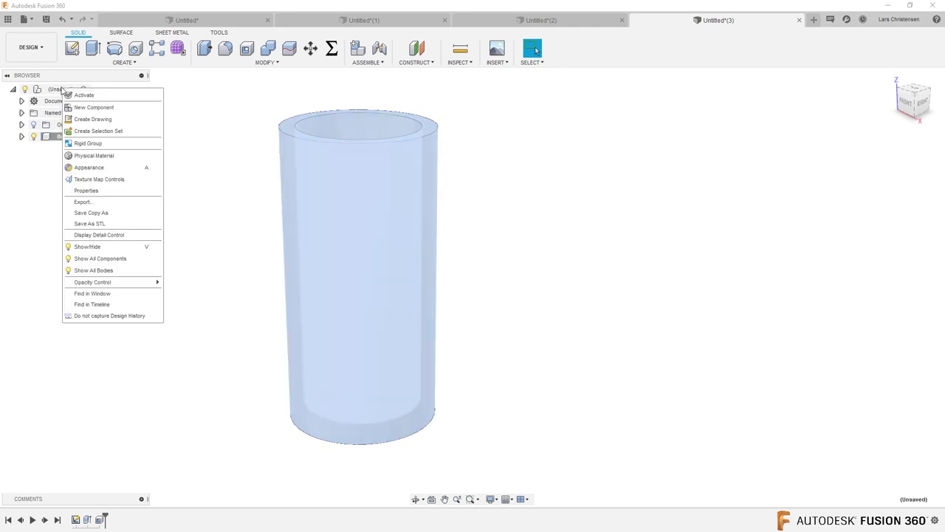
{"action": "left_click", "coordinate": [70, 107]}
{"action": "double_click", "coordinate": [73, 151]}
{"action": "type", "text": "Lid"}
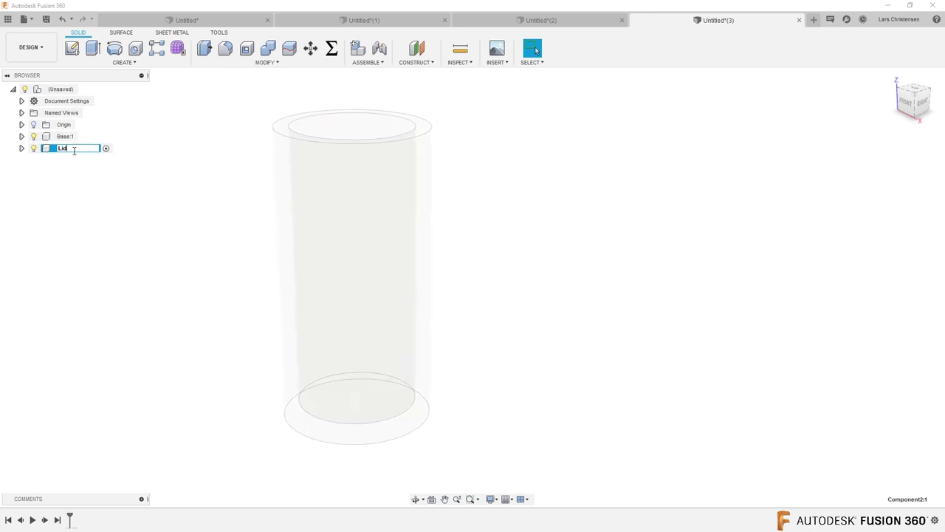
{"action": "key", "text": "Return"}
{"action": "left_click", "coordinate": [72, 48]}
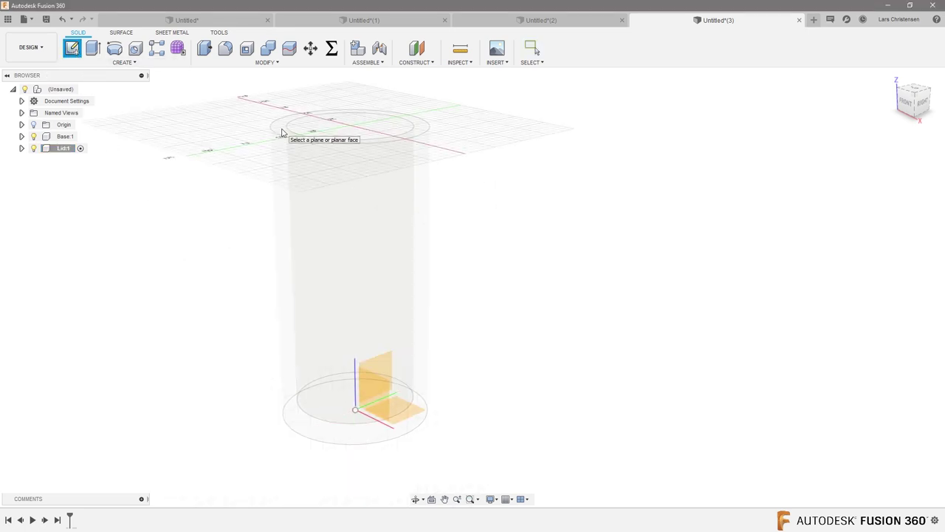
Step: Sketch on the tube's top face and project the tube's outer circle into it
{"action": "left_click", "coordinate": [282, 132]}
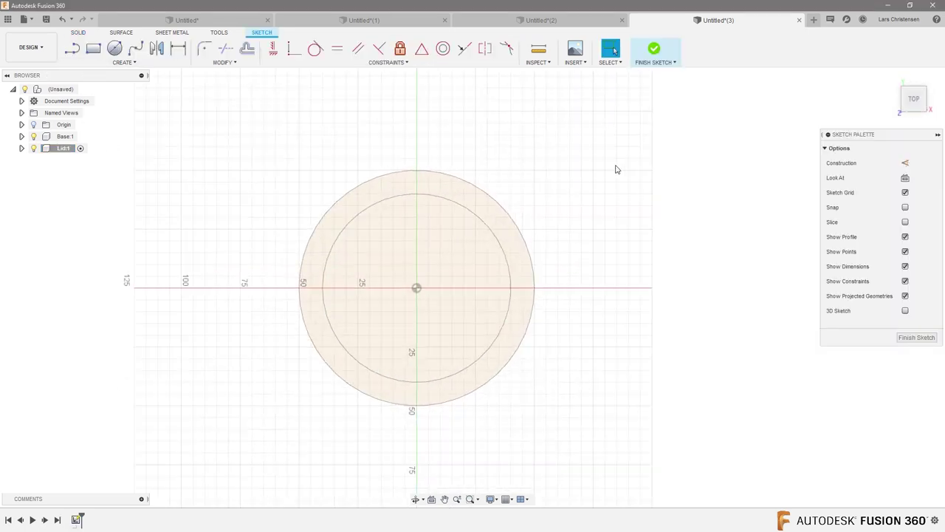
{"action": "key", "text": "p"}
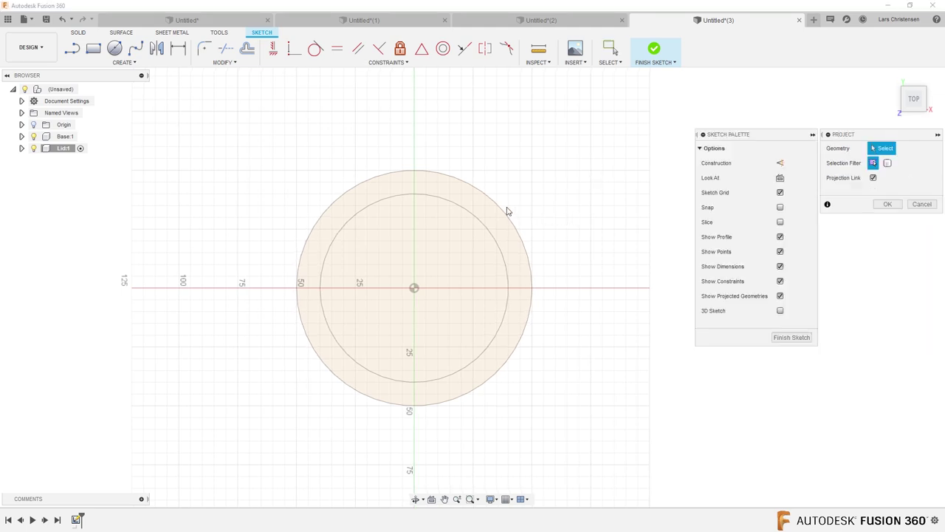
{"action": "left_click", "coordinate": [507, 211]}
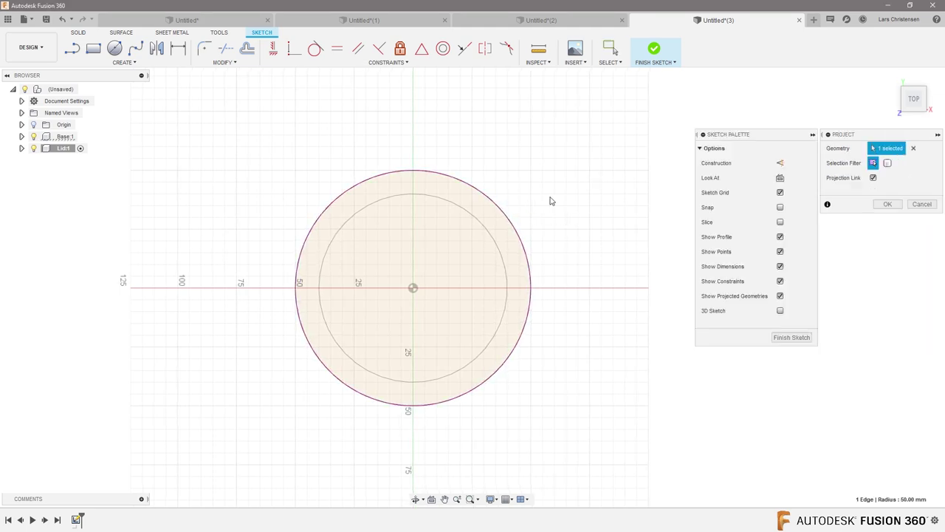
{"action": "left_click", "coordinate": [881, 205]}
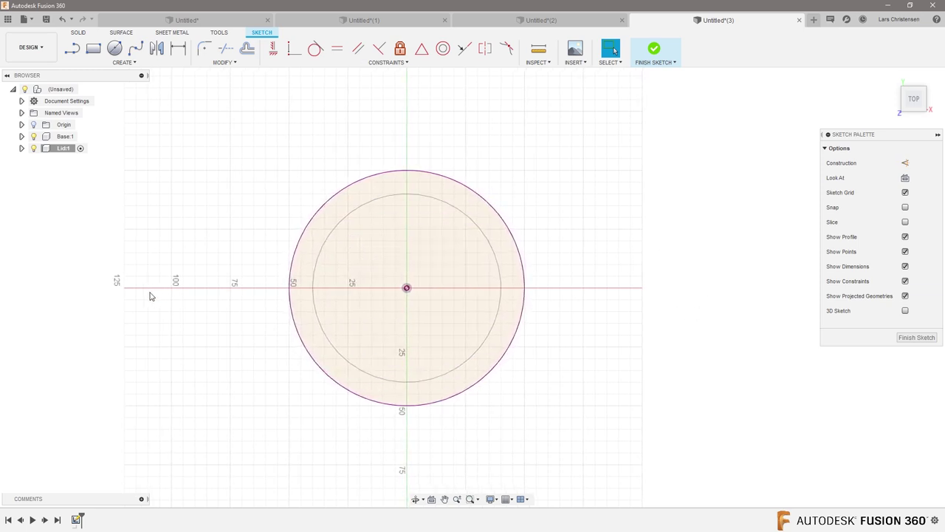
{"action": "scroll", "coordinate": [626, 261], "scroll_direction": "up", "scroll_amount": 2}
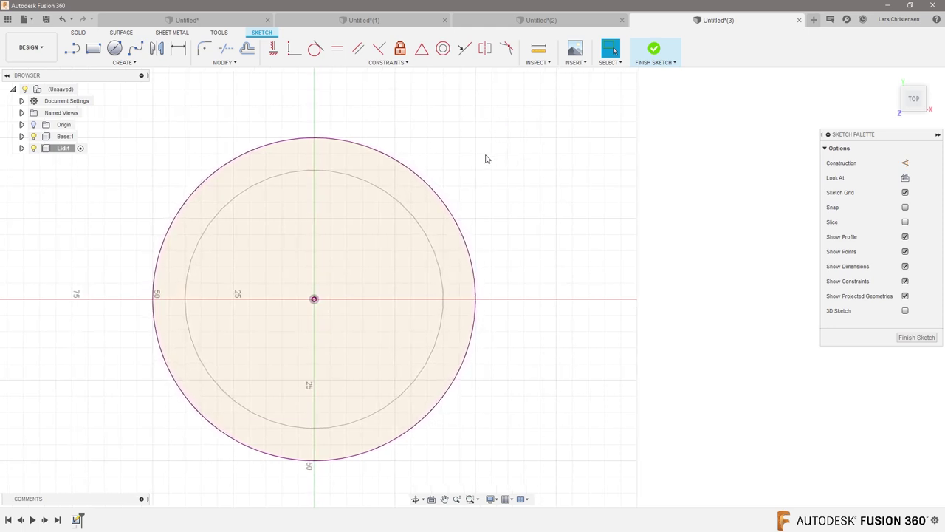
Step: Offset the projected outer circle by 0.5 mm
{"action": "key", "text": "o"}
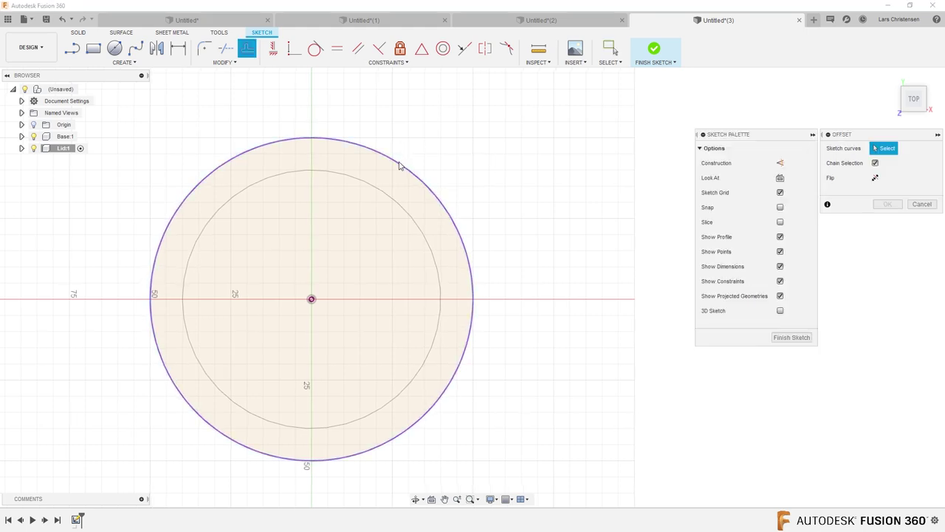
{"action": "left_click", "coordinate": [399, 160]}
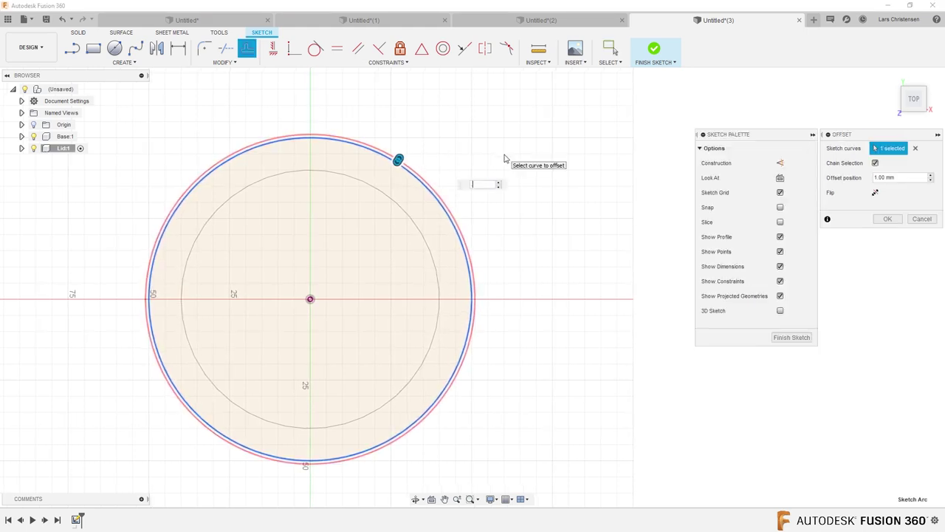
{"action": "type", "text": ".5"}
{"action": "key", "text": "Return"}
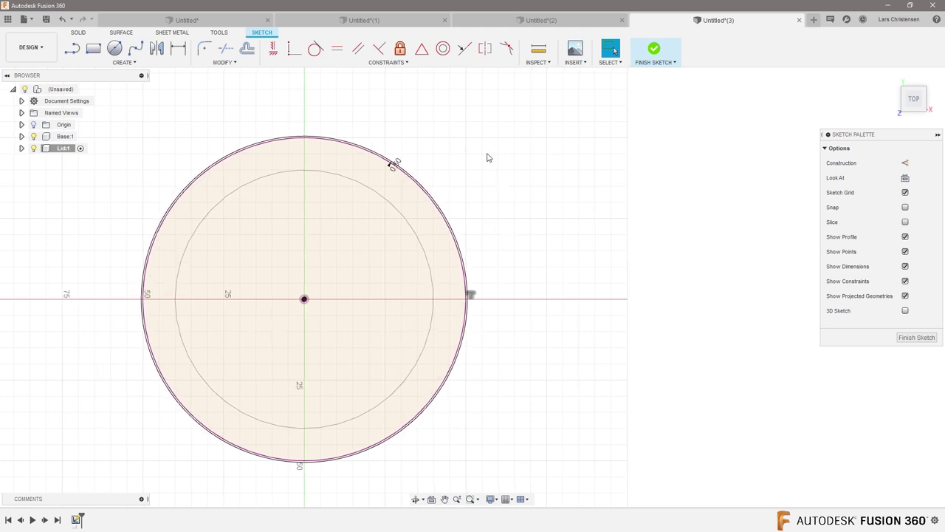
Step: Offset the projected outer circle by 10 mm and finish the Lid sketch
{"action": "key", "text": "o"}
{"action": "left_click", "coordinate": [378, 157]}
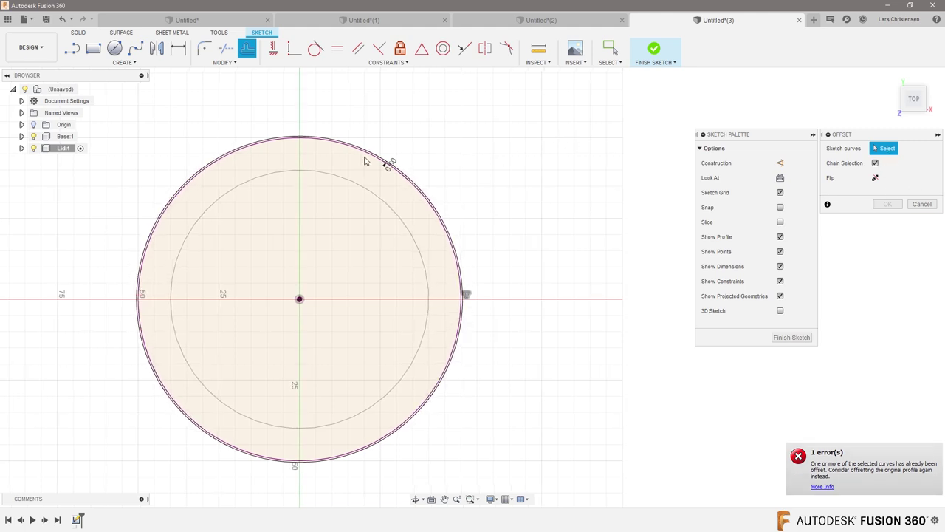
{"action": "scroll", "coordinate": [366, 162], "scroll_direction": "up", "scroll_amount": 2}
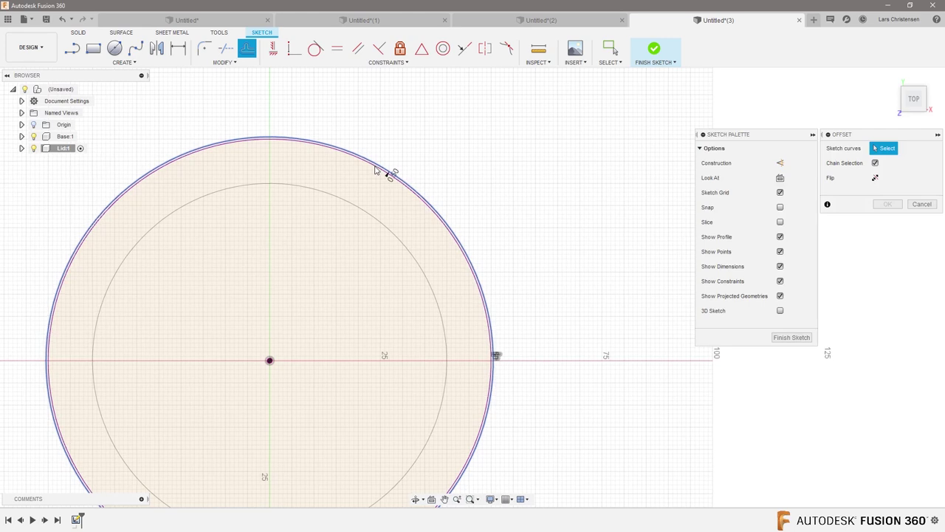
{"action": "left_click", "coordinate": [376, 168]}
{"action": "scroll", "coordinate": [458, 159], "scroll_direction": "down", "scroll_amount": 2}
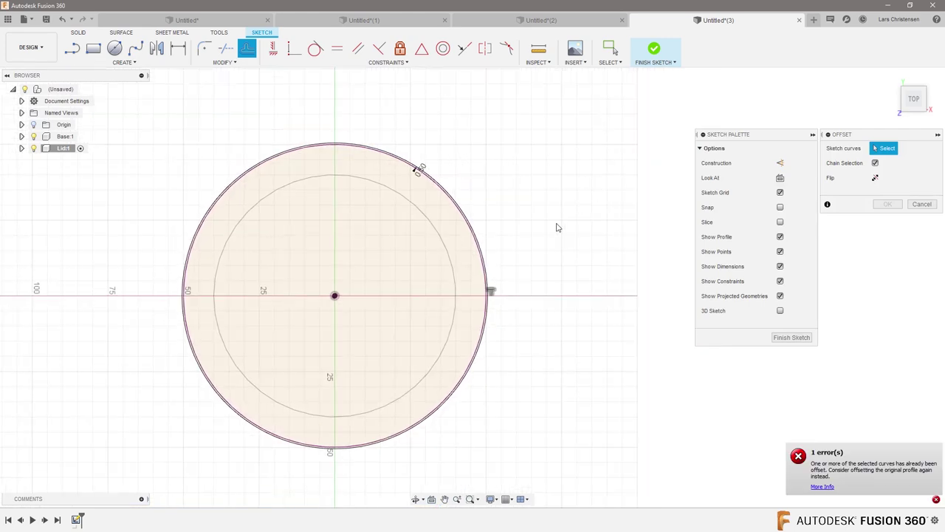
{"action": "left_click", "coordinate": [922, 204]}
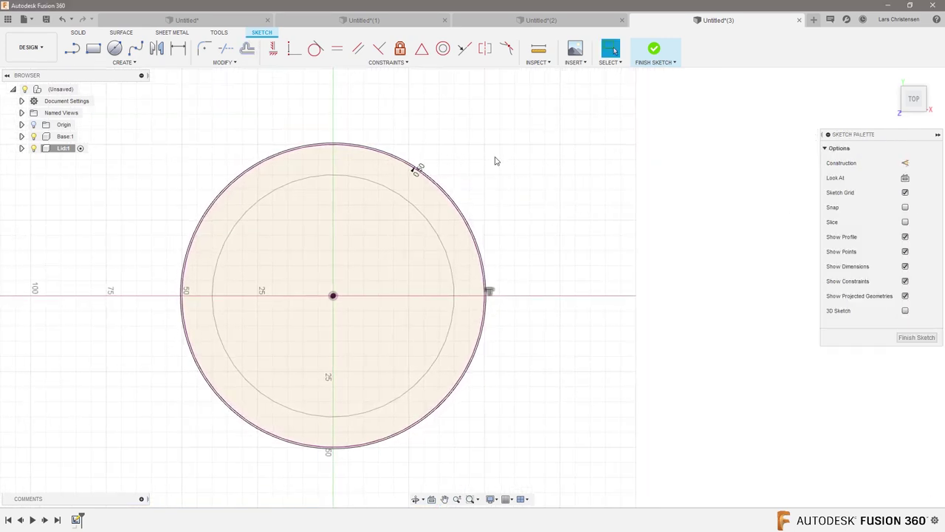
{"action": "key", "text": "o"}
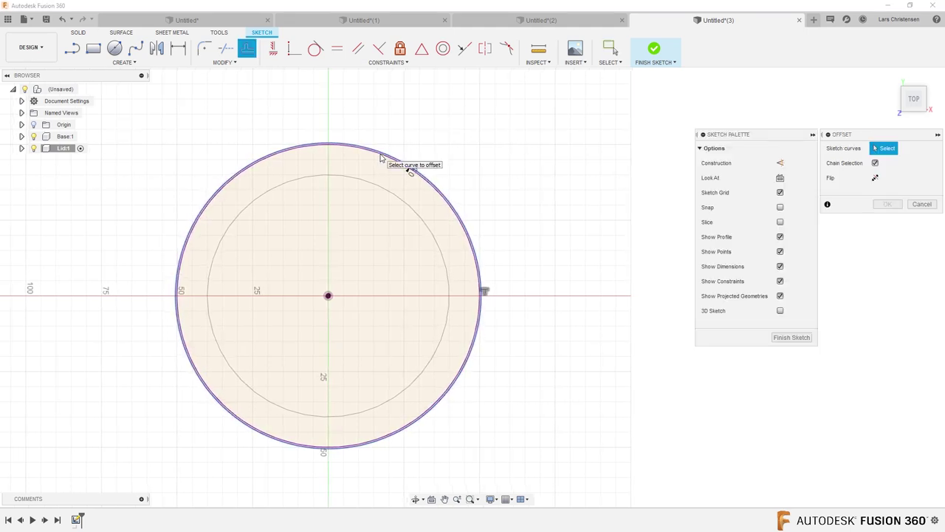
{"action": "left_click", "coordinate": [380, 150]}
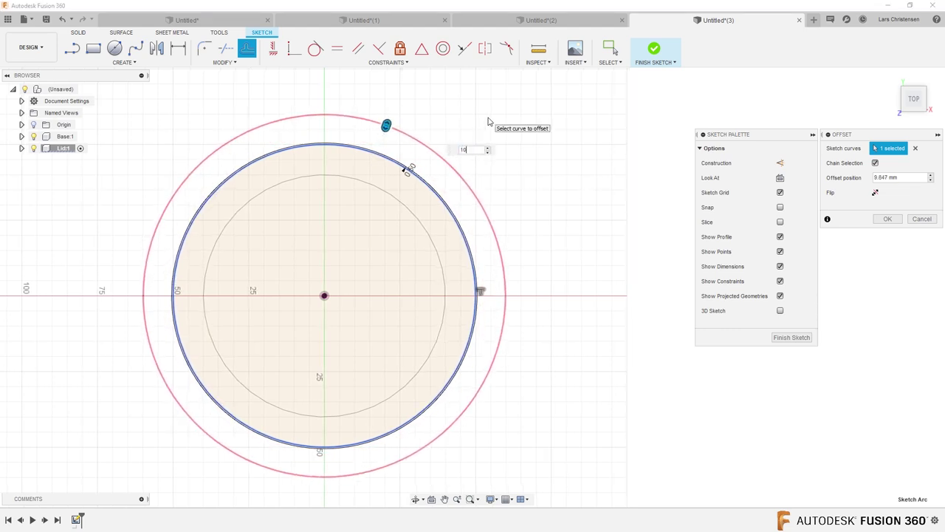
{"action": "key", "text": "Return"}
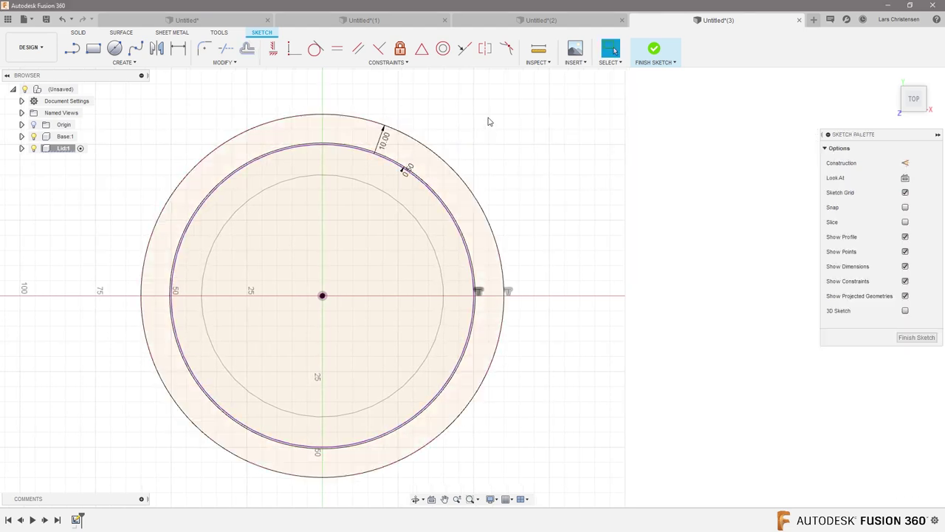
{"action": "scroll", "coordinate": [540, 239], "scroll_direction": "up", "scroll_amount": 3}
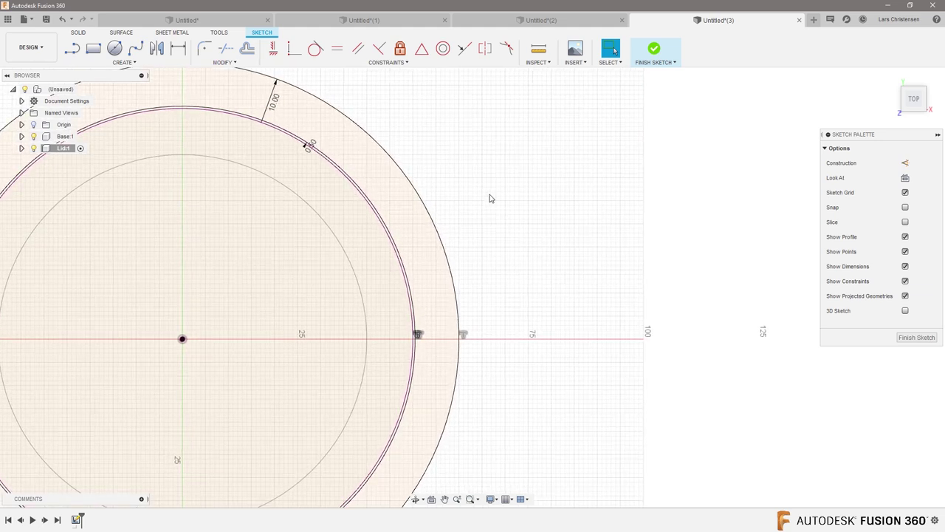
{"action": "key", "text": "Escape"}
Step: Extrude the outer ring profile -20 mm downward as a new body around the tube top
{"action": "key", "text": "q"}
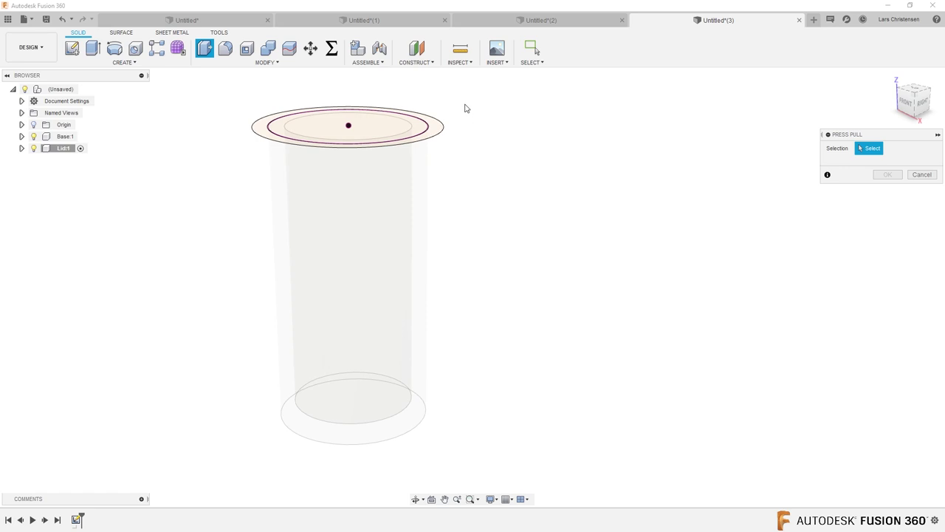
{"action": "scroll", "coordinate": [443, 88], "scroll_direction": "up", "scroll_amount": 8}
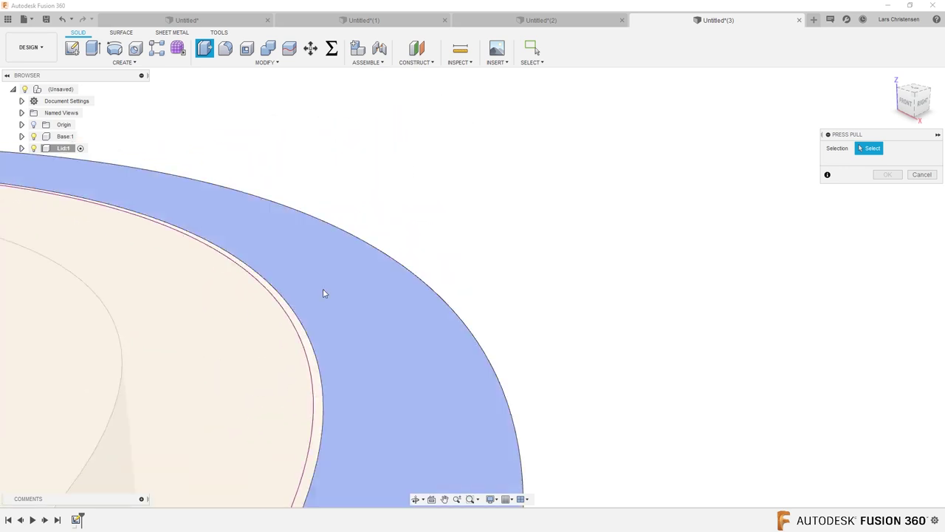
{"action": "left_click", "coordinate": [323, 293]}
{"action": "scroll", "coordinate": [569, 192], "scroll_direction": "down", "scroll_amount": 8}
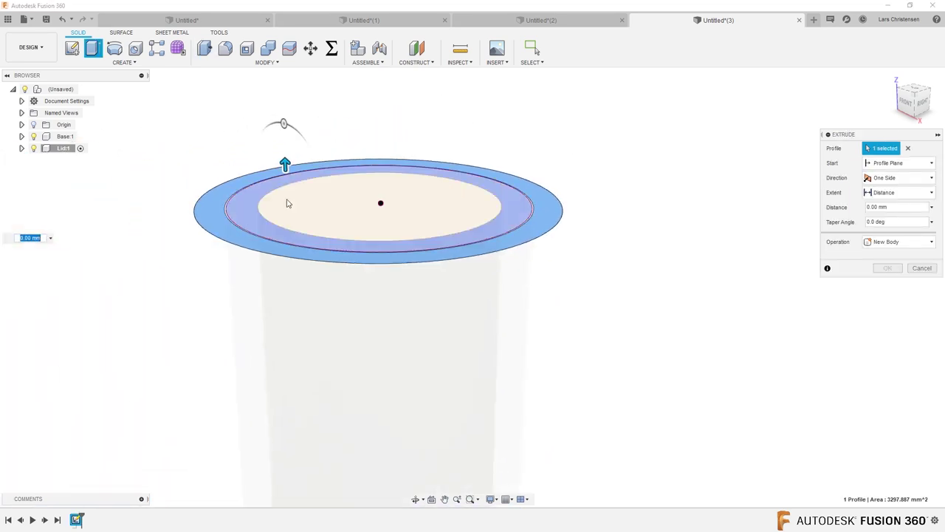
{"action": "left_click_drag", "start_coordinate": [285, 164], "coordinate": [282, 213]}
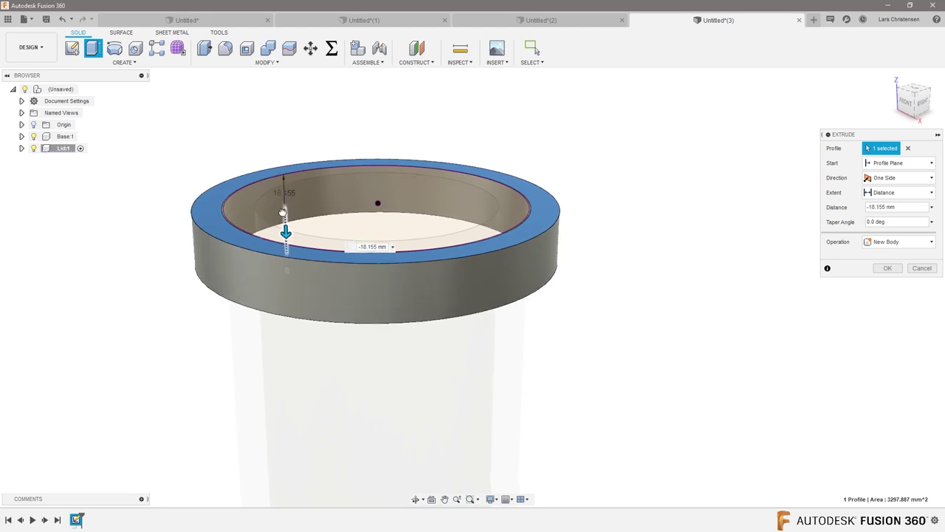
{"action": "middle_click_drag", "start_coordinate": [103, 299], "coordinate": [529, 321], "text": "shift"}
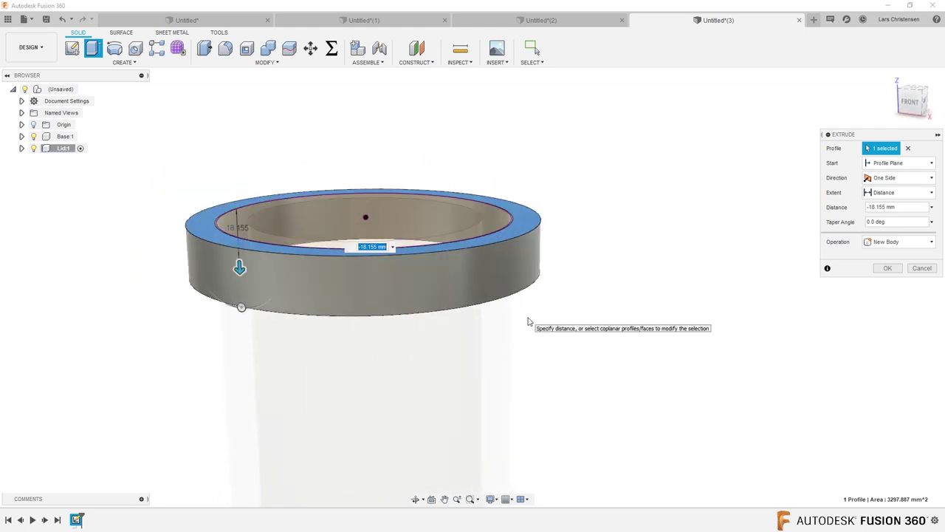
{"action": "key", "text": "BackSpace"}
{"action": "type", "text": "-20"}
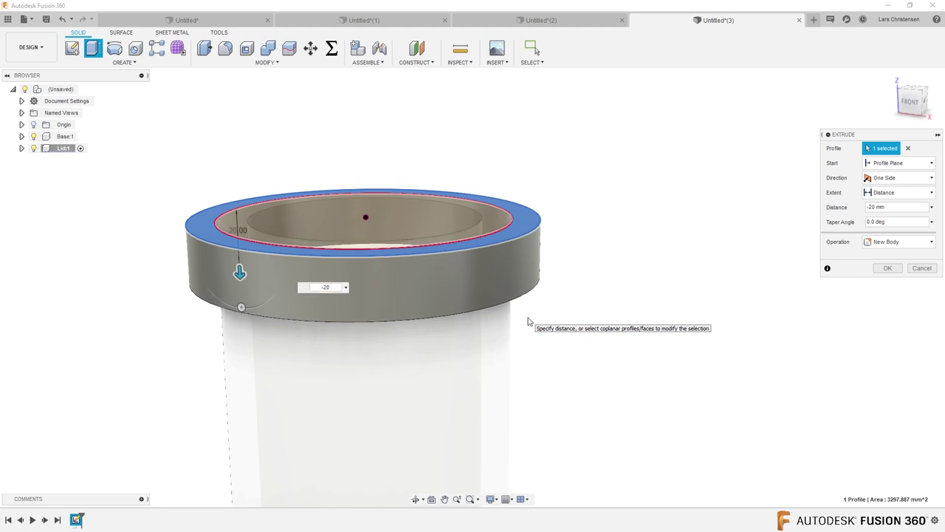
{"action": "key", "text": "Return"}
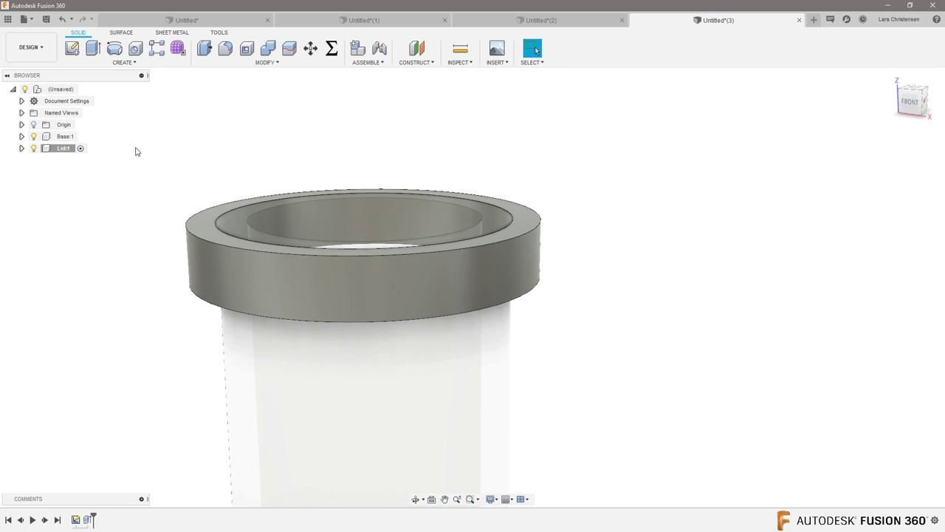
{"action": "left_click", "coordinate": [93, 48]}
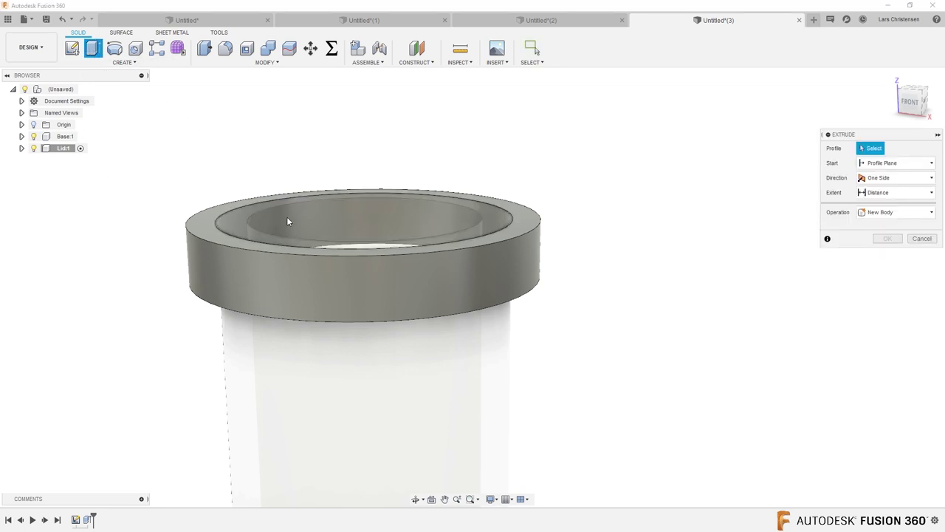
Step: Trial-extrude the ring face inside the lid band up to 8.571 mm, then cancel it
{"action": "left_click", "coordinate": [241, 231]}
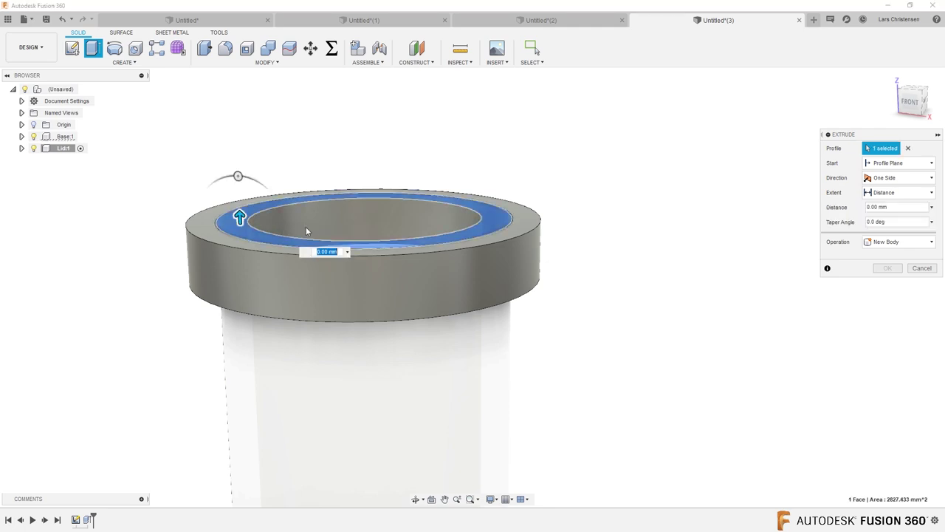
{"action": "middle_click_drag", "start_coordinate": [338, 224], "coordinate": [259, 234], "text": "shift"}
{"action": "scroll", "coordinate": [348, 268], "scroll_direction": "up", "scroll_amount": 5}
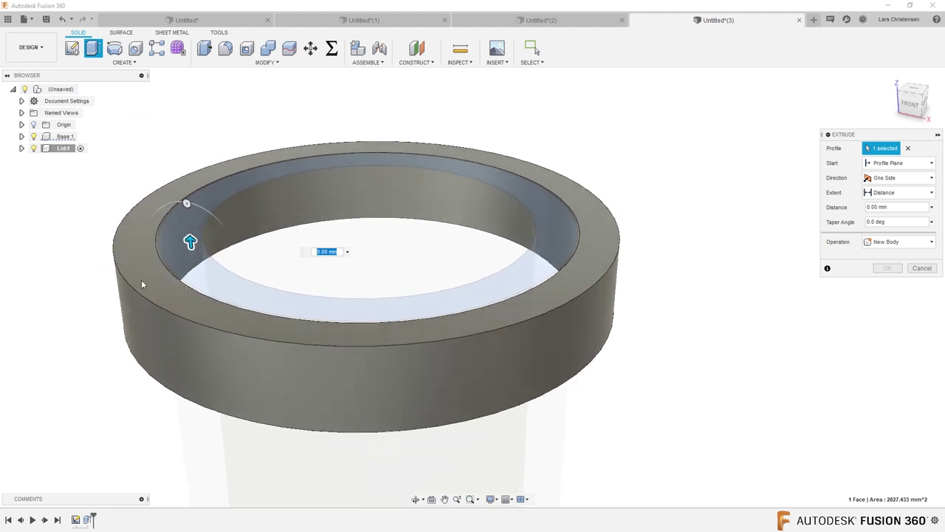
{"action": "scroll", "coordinate": [143, 275], "scroll_direction": "up", "scroll_amount": 5}
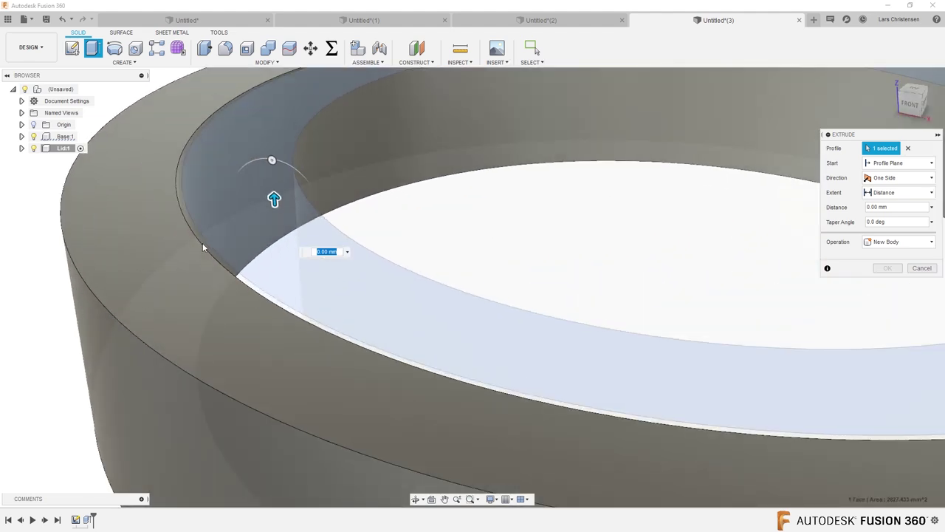
{"action": "type", "text": "-20"}
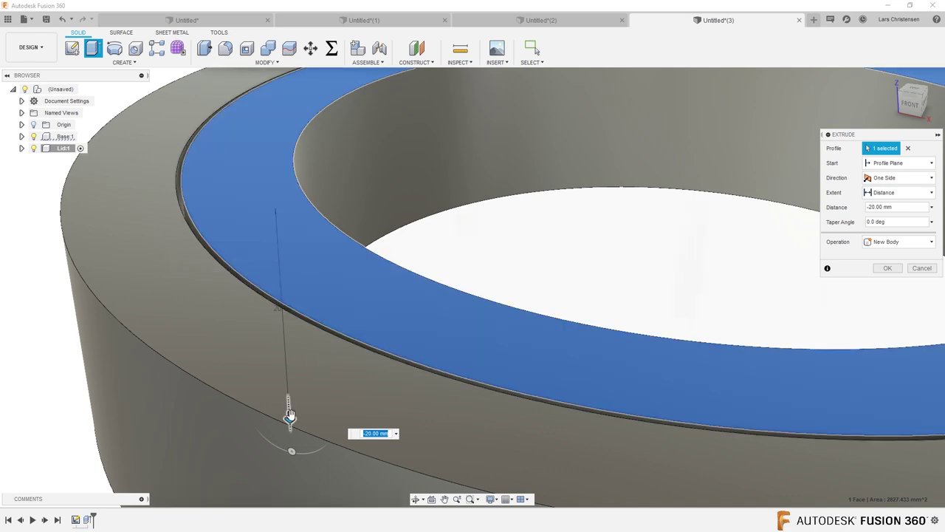
{"action": "left_click_drag", "start_coordinate": [289, 416], "coordinate": [267, 99]}
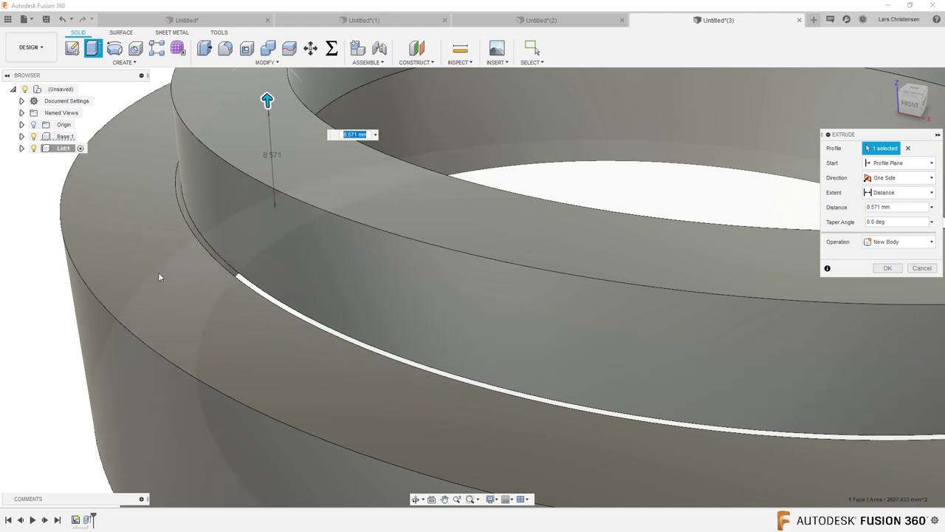
{"action": "left_click", "coordinate": [922, 267]}
{"action": "scroll", "coordinate": [376, 241], "scroll_direction": "down", "scroll_amount": 5}
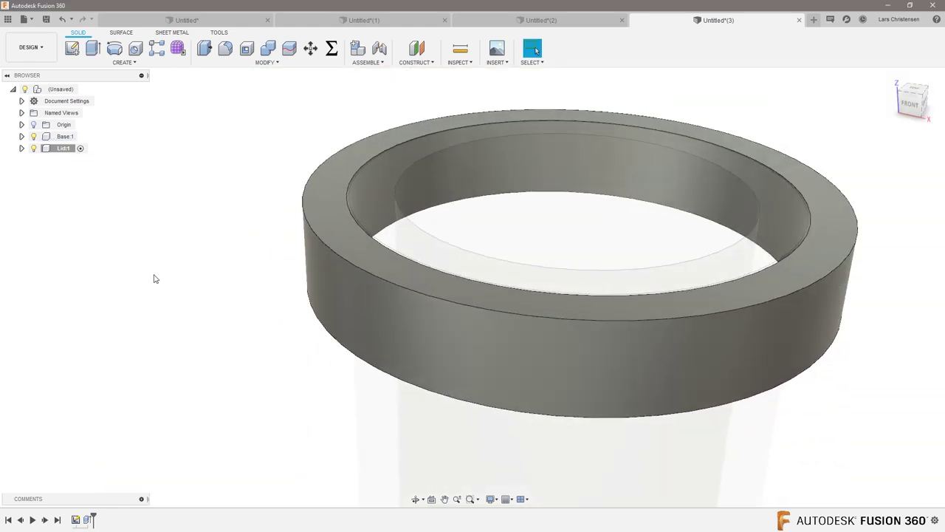
Step: Sketch on the lid ring's top face and project its outer circular edge
{"action": "left_click", "coordinate": [72, 48]}
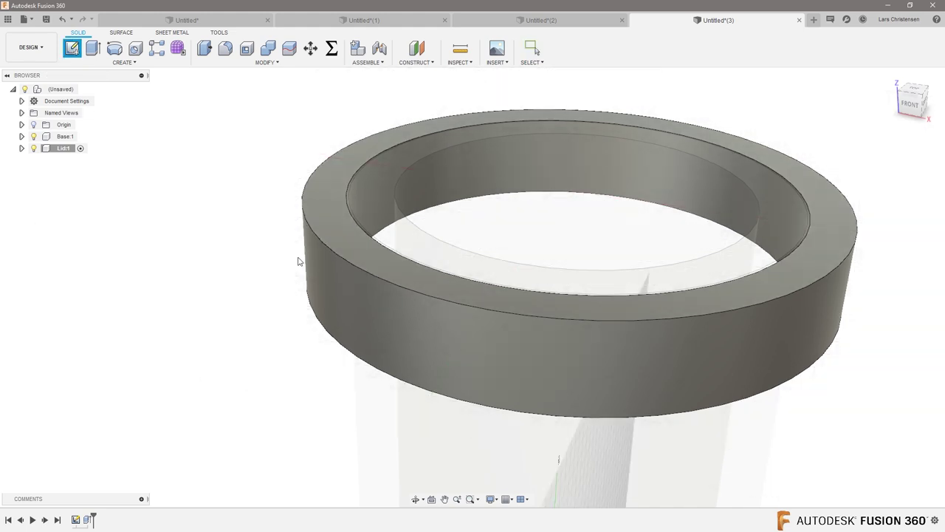
{"action": "left_click", "coordinate": [333, 233]}
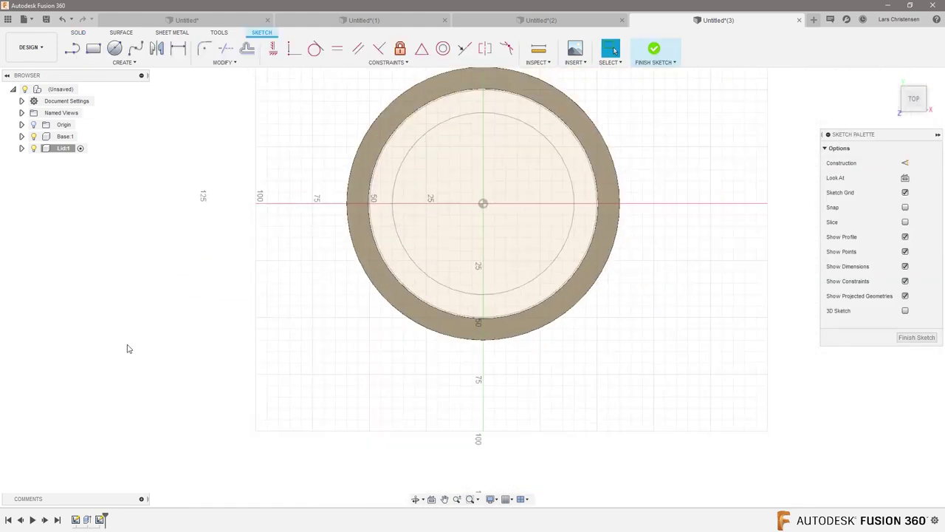
{"action": "key", "text": "p"}
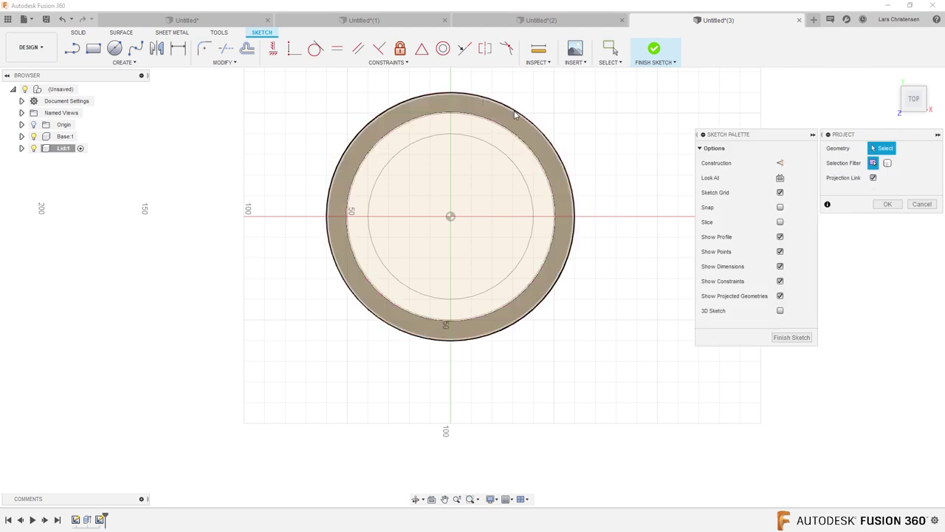
{"action": "left_click", "coordinate": [516, 113]}
{"action": "left_click", "coordinate": [889, 204]}
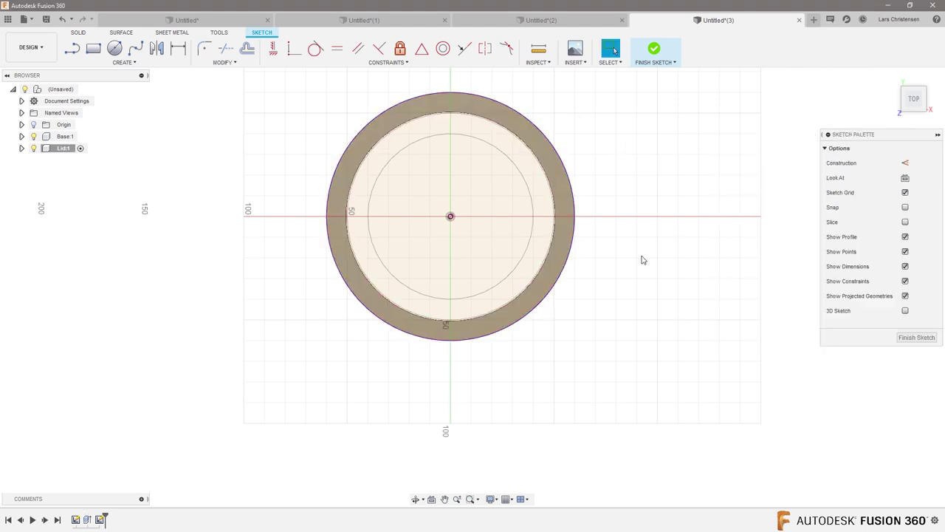
Step: Extrude the ring and inner disc profiles upward about 9 mm, joined, to cap the lid
{"action": "key", "text": "e"}
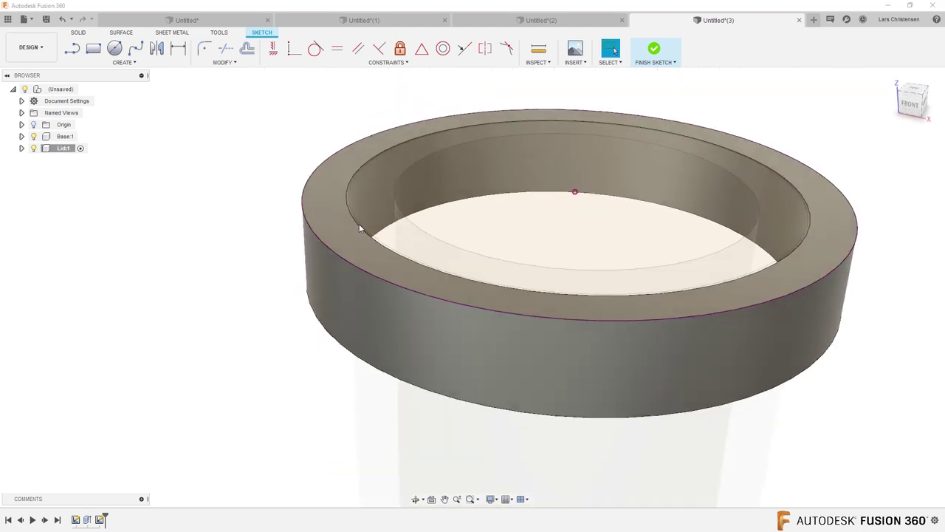
{"action": "left_click", "coordinate": [330, 209]}
{"action": "left_click", "coordinate": [361, 204]}
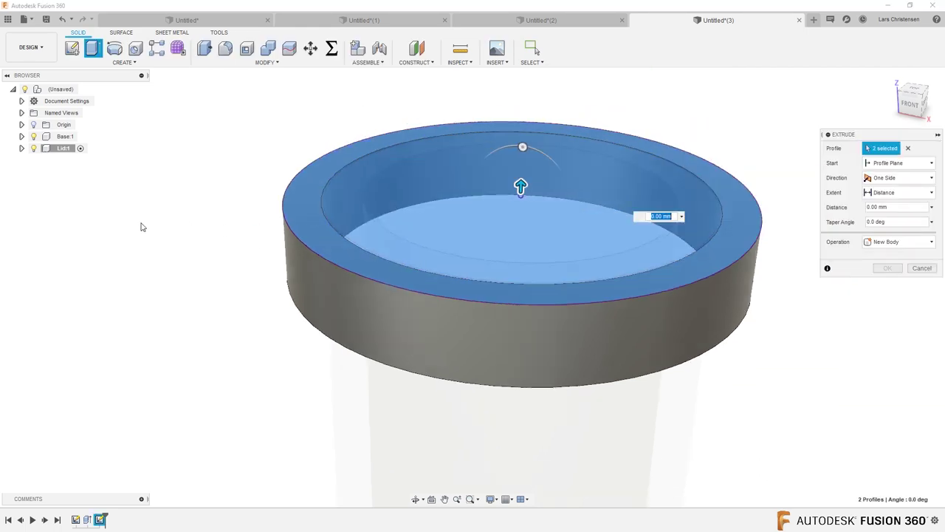
{"action": "scroll", "coordinate": [130, 208], "scroll_direction": "down", "scroll_amount": 5}
{"action": "left_click_drag", "start_coordinate": [362, 197], "coordinate": [362, 176]}
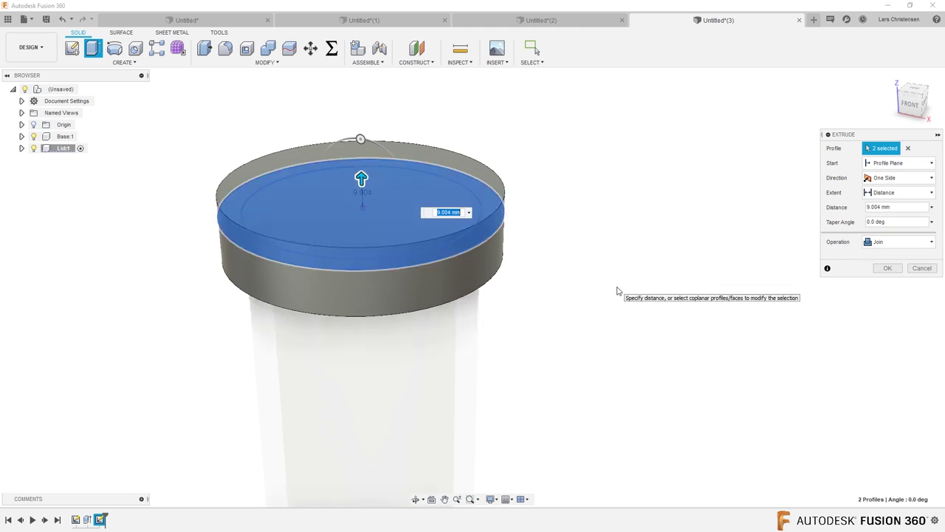
{"action": "key", "text": "Return"}
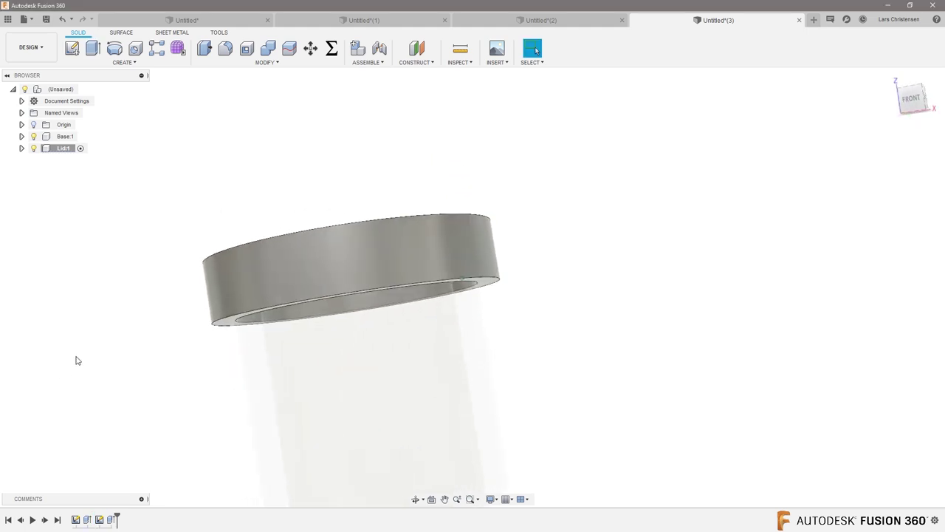
Step: Activate Base:1, then Lid:1, then return to the root assembly
{"action": "left_click", "coordinate": [65, 140]}
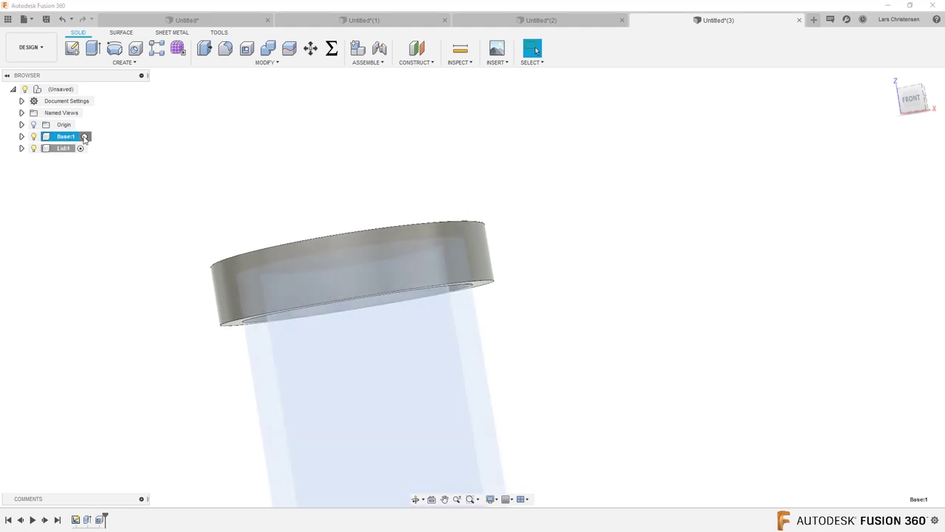
{"action": "left_click", "coordinate": [84, 136]}
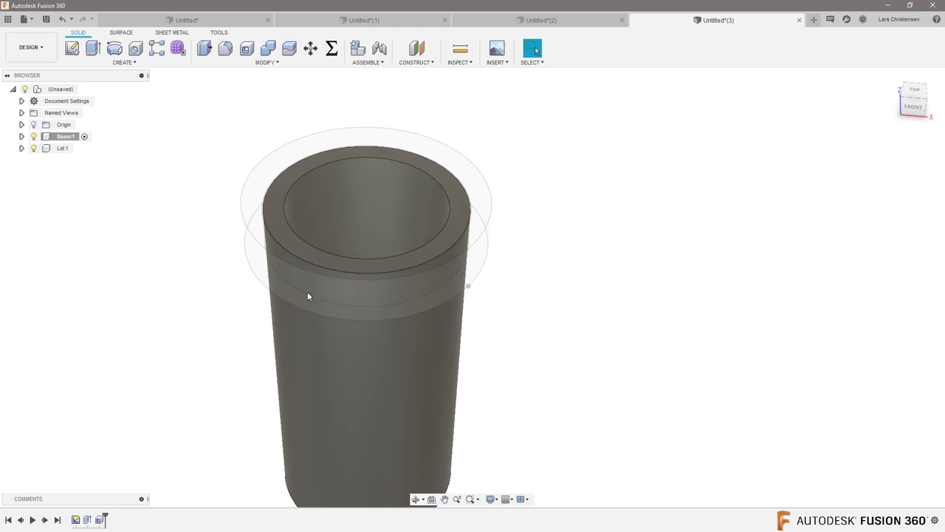
{"action": "left_click", "coordinate": [62, 148]}
{"action": "left_click", "coordinate": [81, 147]}
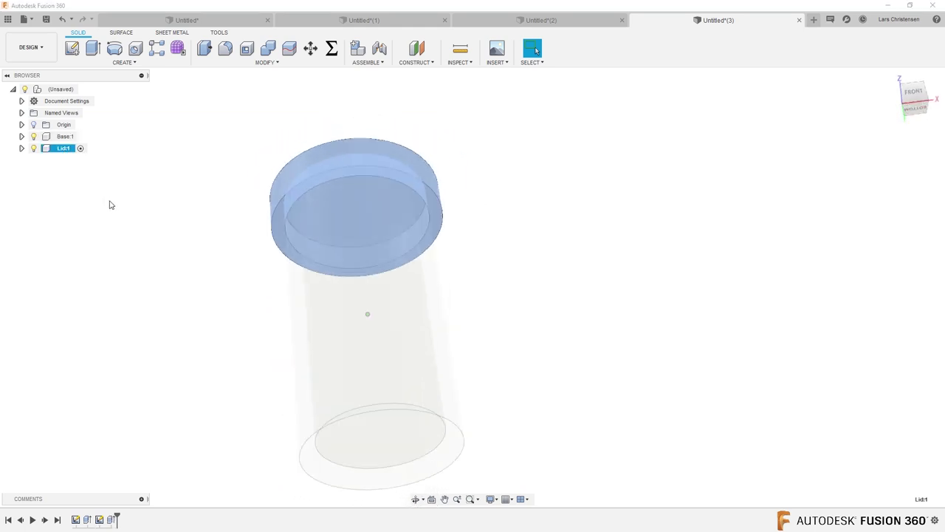
{"action": "left_click", "coordinate": [85, 89]}
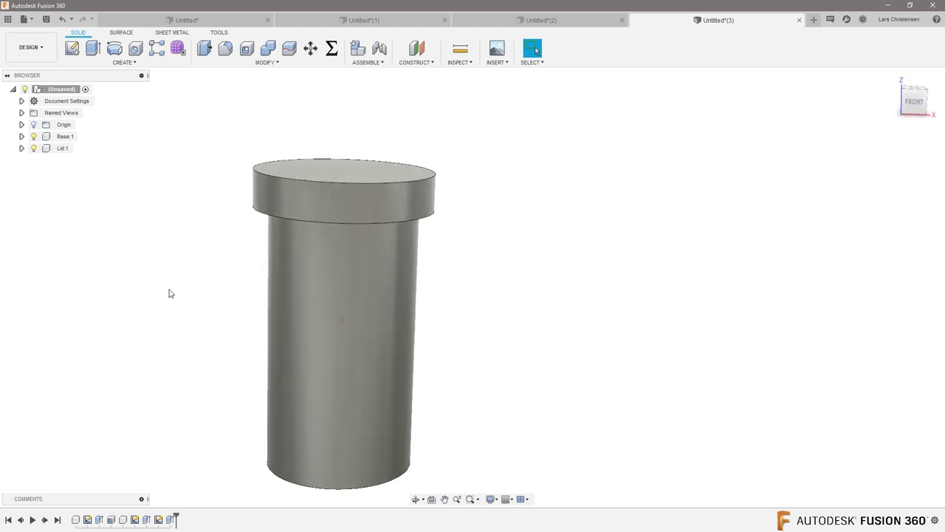
Step: Create a section analysis through the cylinder face, review it, then hide it
{"action": "left_click", "coordinate": [495, 63]}
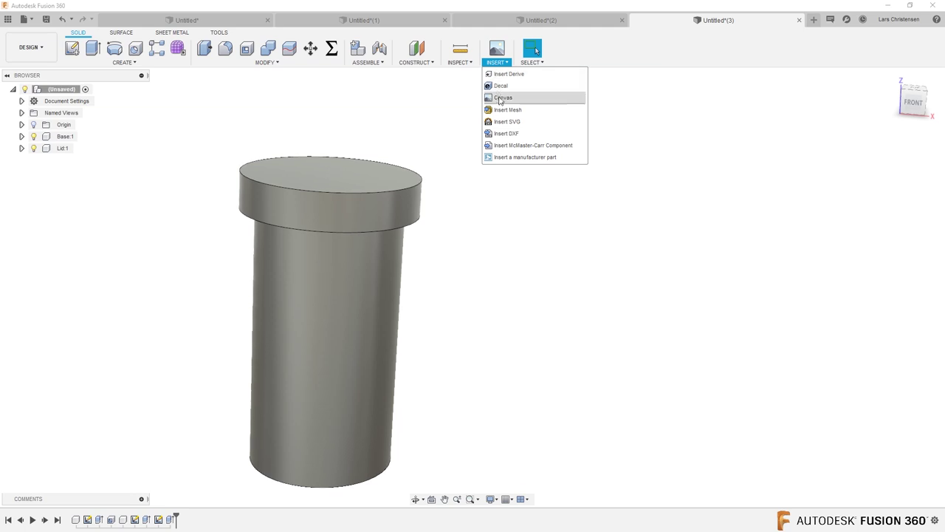
{"action": "left_click", "coordinate": [465, 64]}
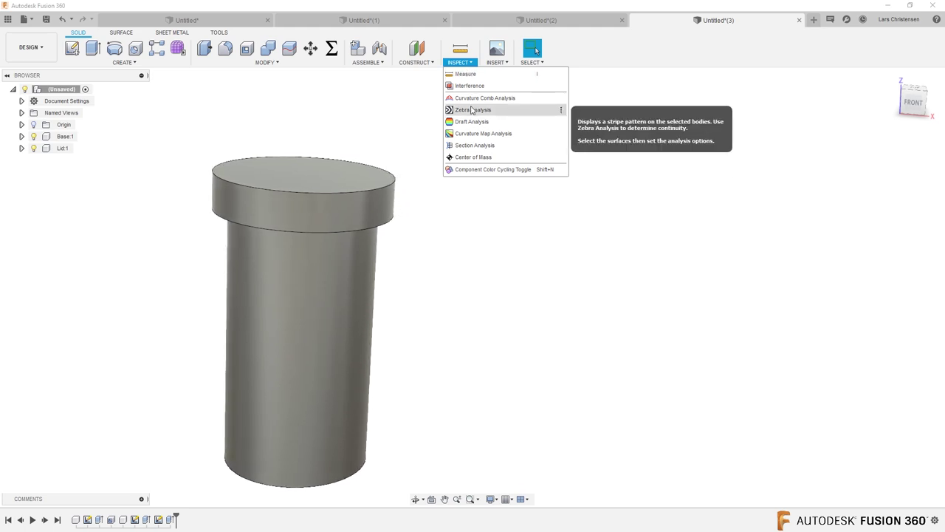
{"action": "left_click", "coordinate": [473, 145]}
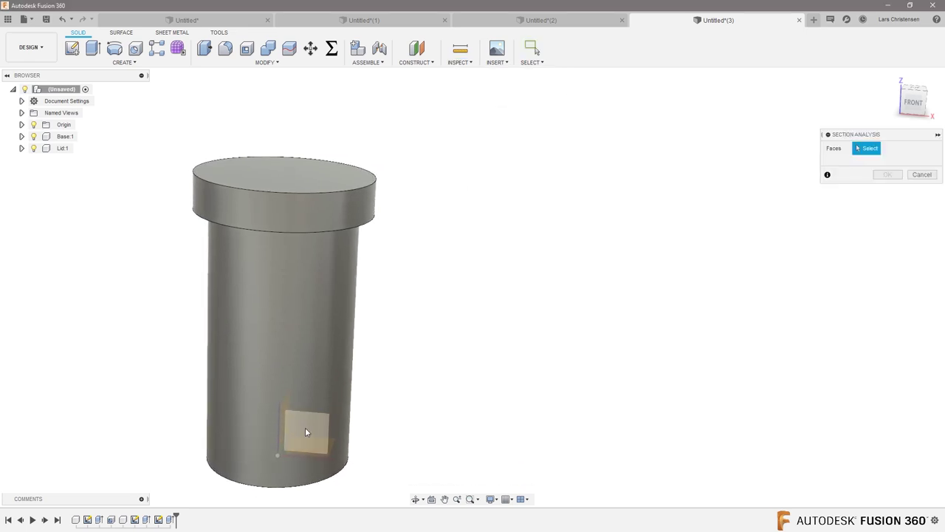
{"action": "left_click", "coordinate": [306, 432]}
{"action": "left_click", "coordinate": [887, 252]}
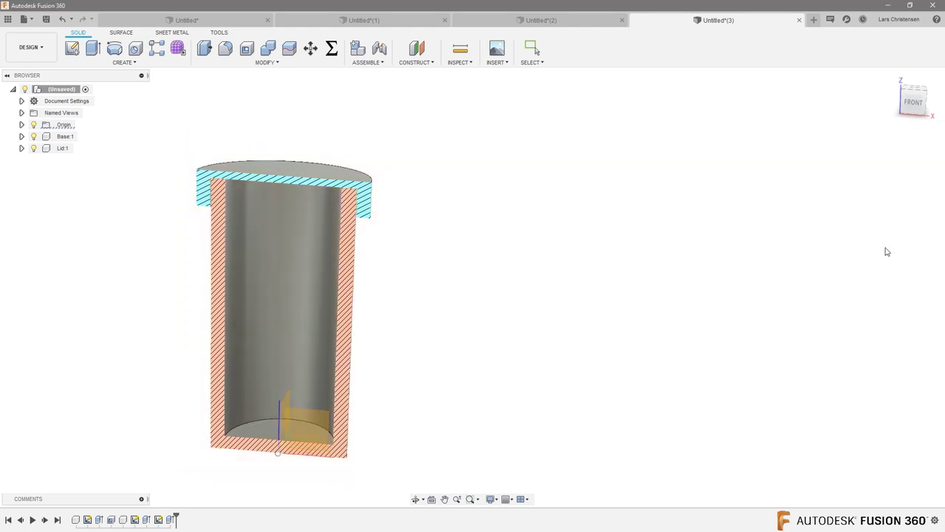
{"action": "scroll", "coordinate": [351, 218], "scroll_direction": "up", "scroll_amount": 10}
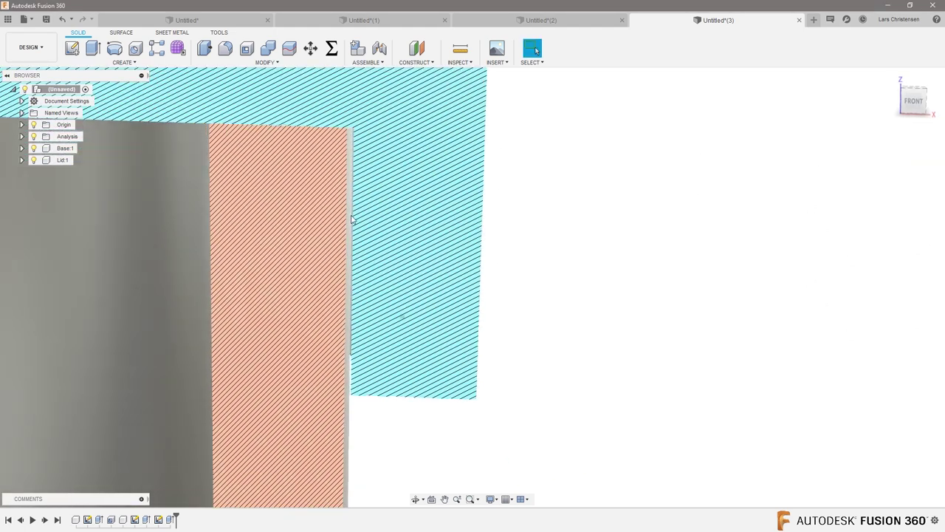
{"action": "scroll", "coordinate": [455, 320], "scroll_direction": "down", "scroll_amount": 6}
{"action": "scroll", "coordinate": [455, 321], "scroll_direction": "down", "scroll_amount": 5}
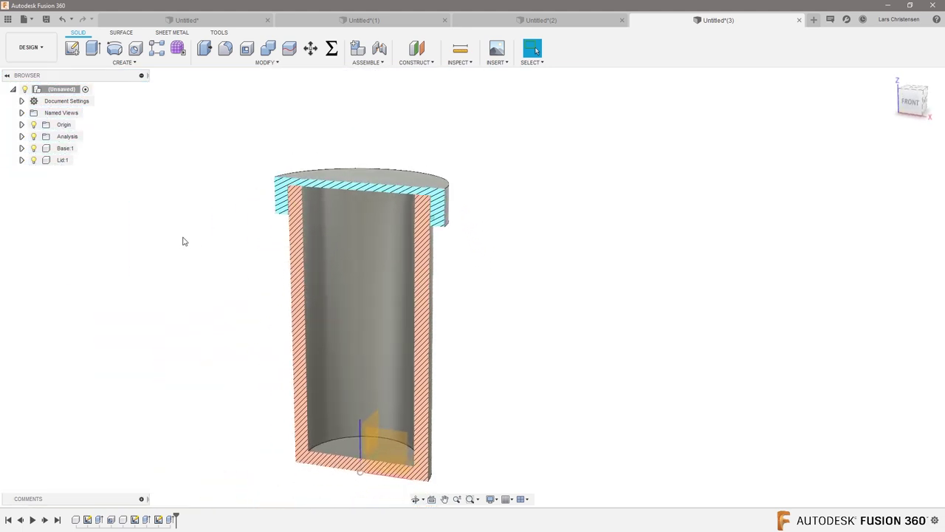
{"action": "scroll", "coordinate": [178, 239], "scroll_direction": "down", "scroll_amount": 2}
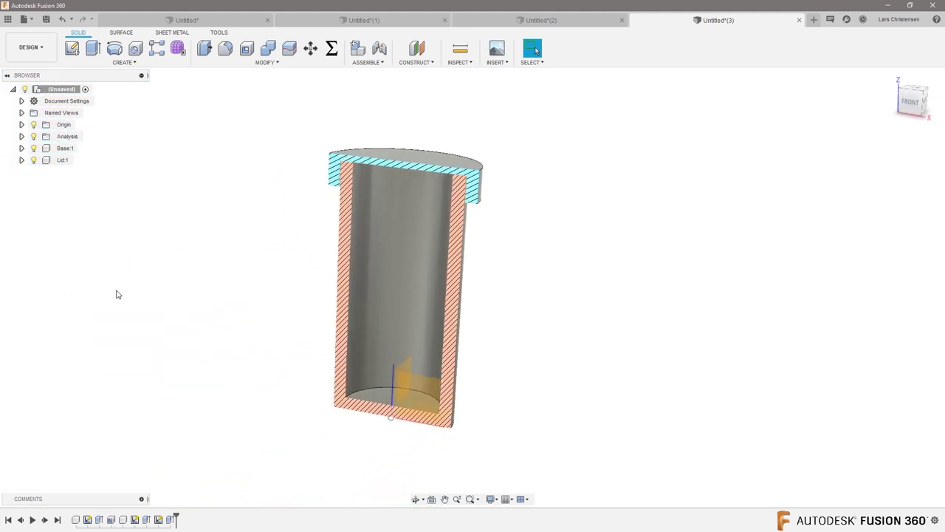
{"action": "left_click", "coordinate": [33, 136]}
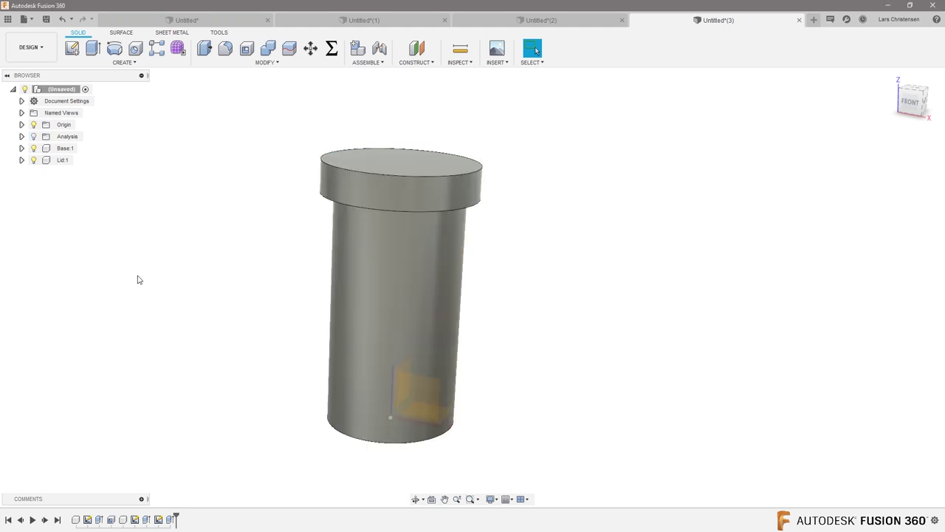
{"action": "middle_click_drag", "start_coordinate": [170, 345], "coordinate": [207, 318], "text": "shift"}
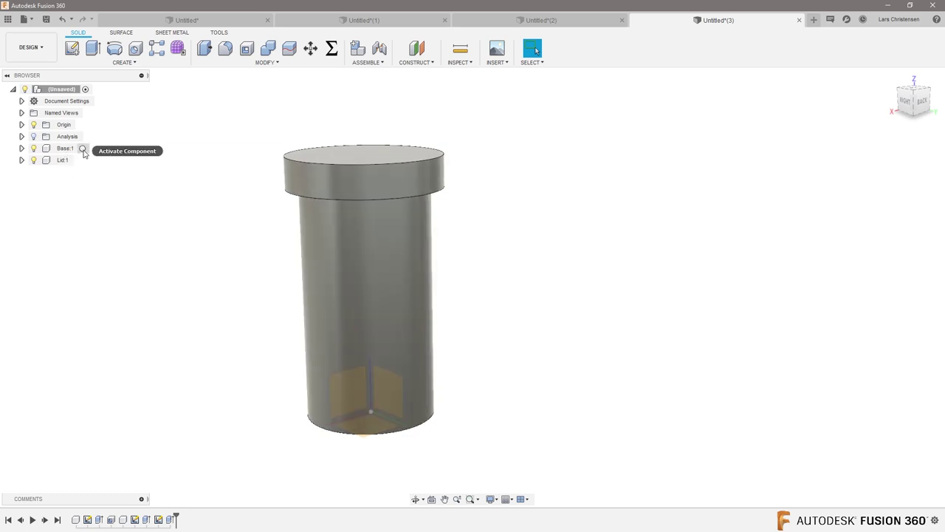
Step: Activate Base:1 and start a new sketch on the vertical origin plane through the tube's axis
{"action": "left_click", "coordinate": [83, 149]}
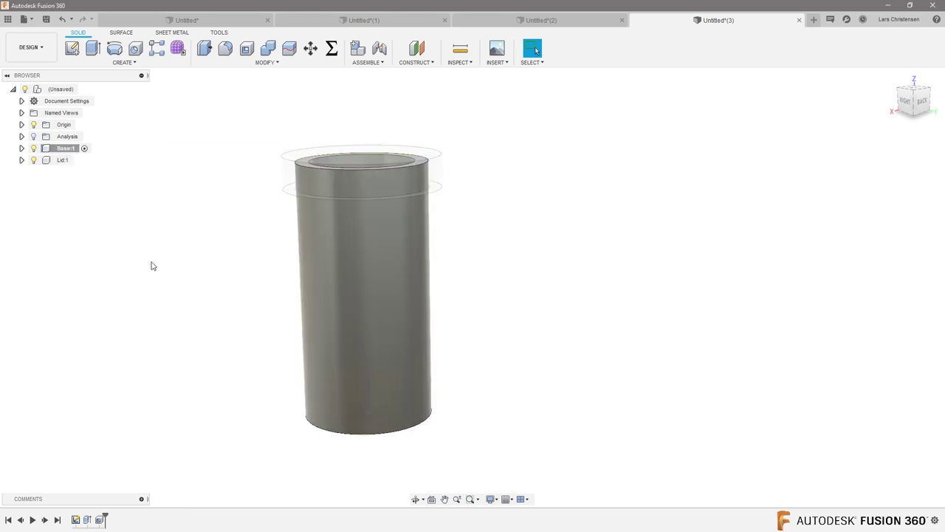
{"action": "left_click", "coordinate": [72, 48]}
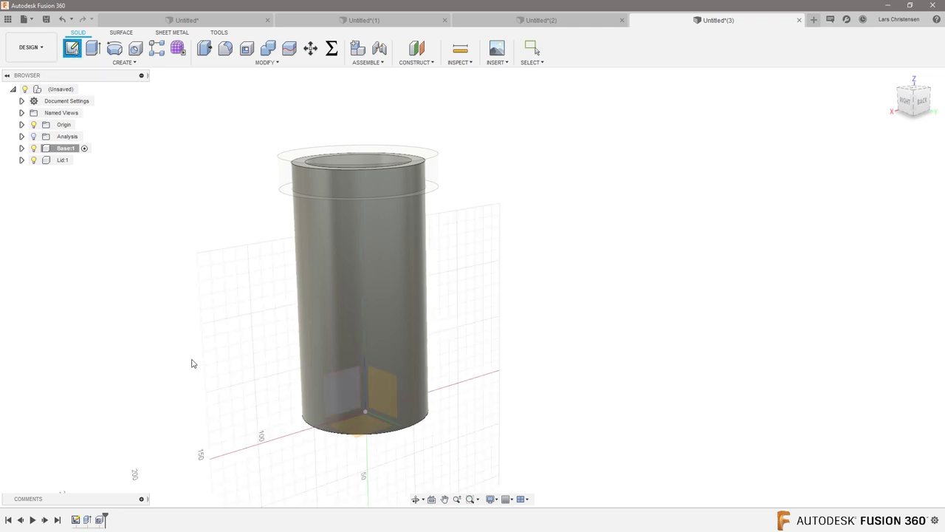
{"action": "left_click", "coordinate": [339, 396]}
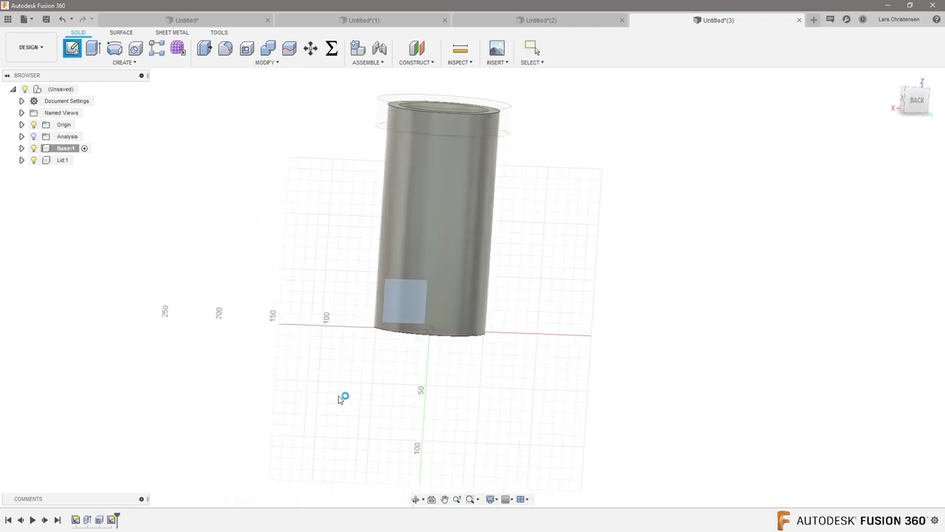
{"action": "scroll", "coordinate": [229, 447], "scroll_direction": "down", "scroll_amount": 2}
{"action": "scroll", "coordinate": [455, 127], "scroll_direction": "up", "scroll_amount": 3}
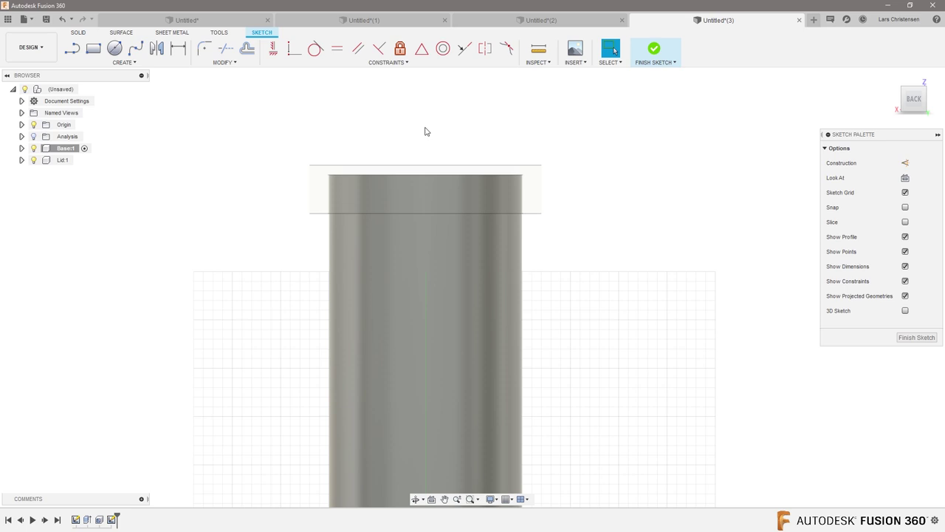
Step: Project the tube's top circular edge into the sketch
{"action": "key", "text": "p"}
{"action": "scroll", "coordinate": [448, 115], "scroll_direction": "up", "scroll_amount": 2}
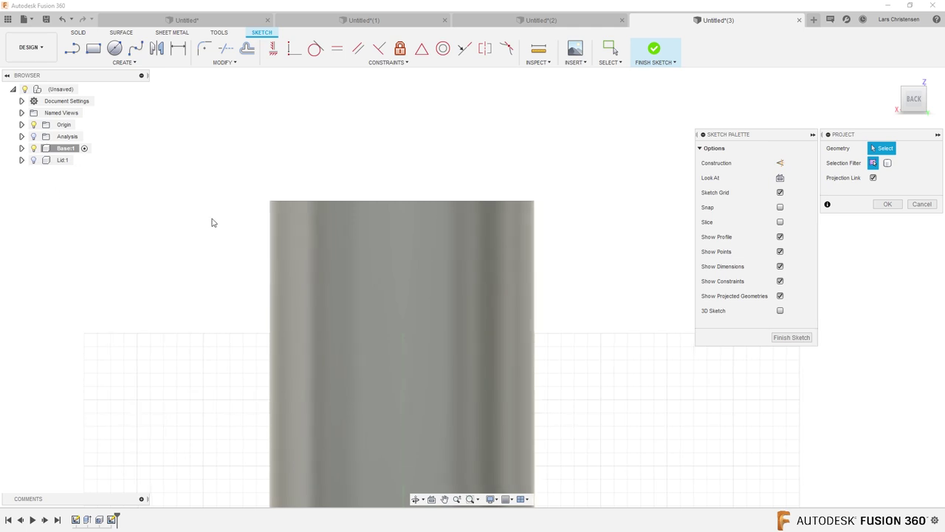
{"action": "left_click", "coordinate": [287, 202]}
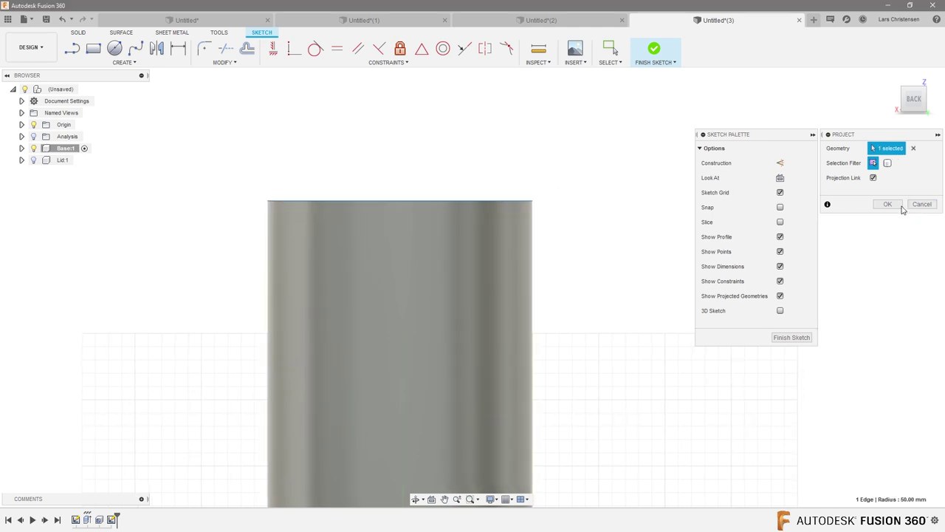
{"action": "left_click", "coordinate": [890, 204]}
{"action": "scroll", "coordinate": [239, 247], "scroll_direction": "up", "scroll_amount": 5}
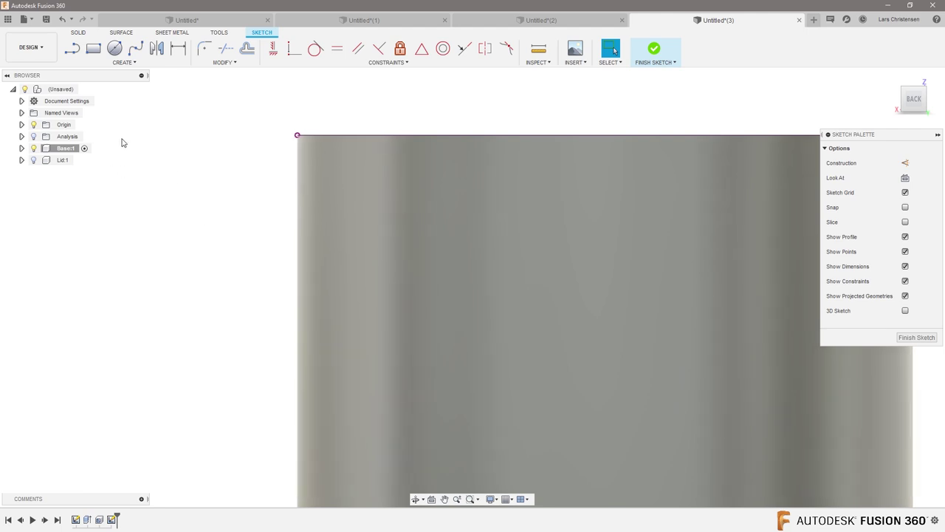
Step: Draw a closed triangle against the tube wall near its top
{"action": "left_click", "coordinate": [72, 48]}
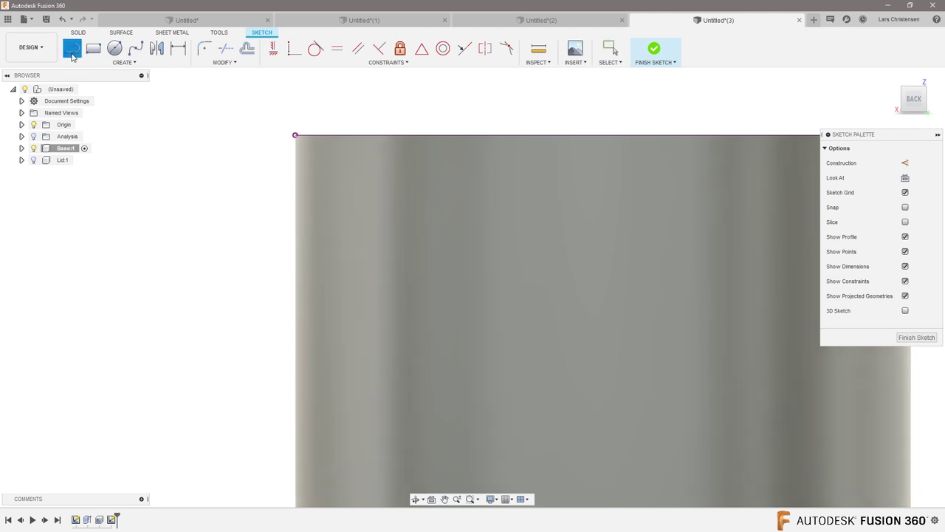
{"action": "left_click", "coordinate": [256, 162]}
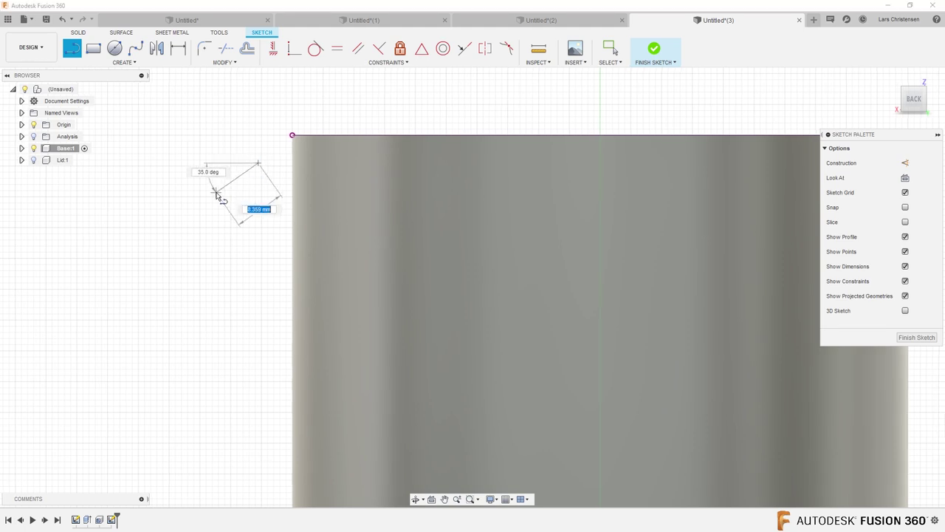
{"action": "left_click", "coordinate": [212, 185]}
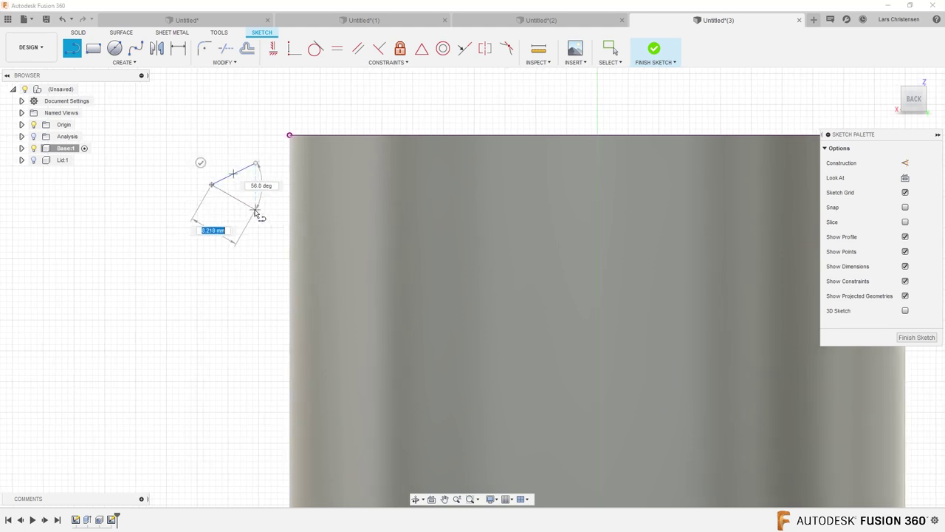
{"action": "left_click", "coordinate": [256, 211]}
{"action": "scroll", "coordinate": [273, 168], "scroll_direction": "up", "scroll_amount": 4}
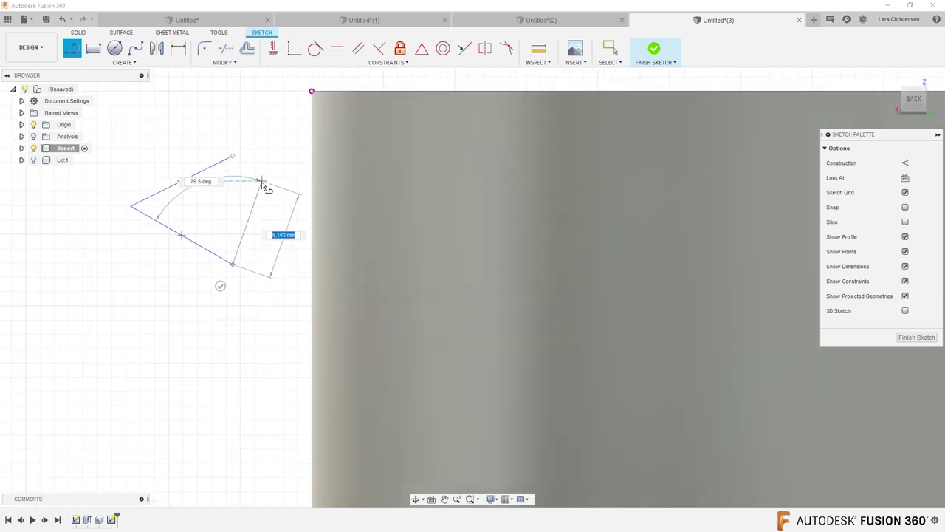
{"action": "left_click", "coordinate": [231, 158]}
{"action": "key", "text": "Escape"}
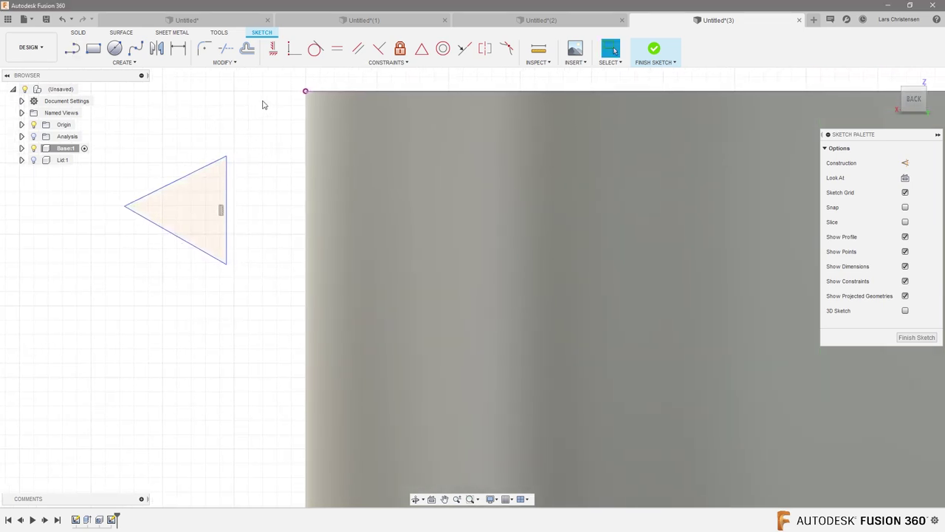
Step: Constrain the triangle's right edge so it aligns with the tube's wall
{"action": "left_click", "coordinate": [294, 54]}
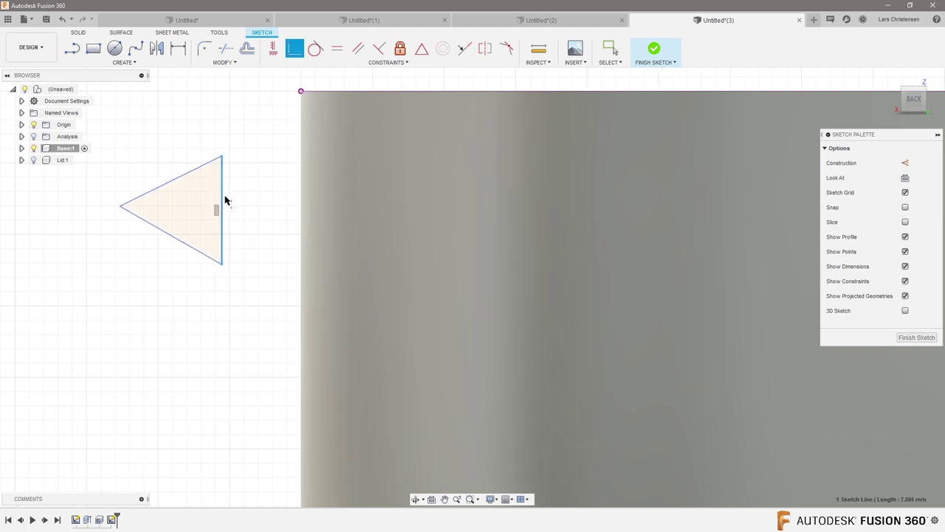
{"action": "key", "text": "Escape"}
{"action": "left_click", "coordinate": [273, 49]}
{"action": "left_click", "coordinate": [221, 204]}
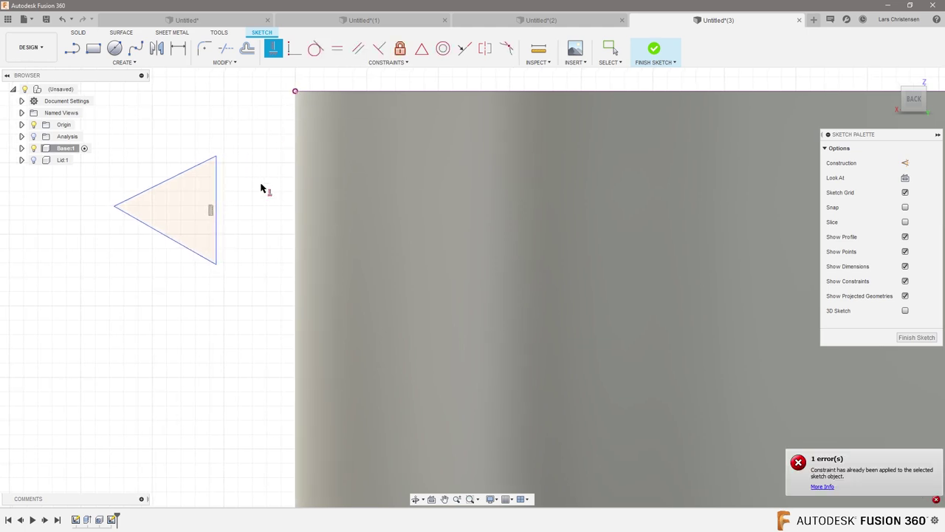
{"action": "key", "text": "Escape"}
{"action": "left_click", "coordinate": [294, 49]}
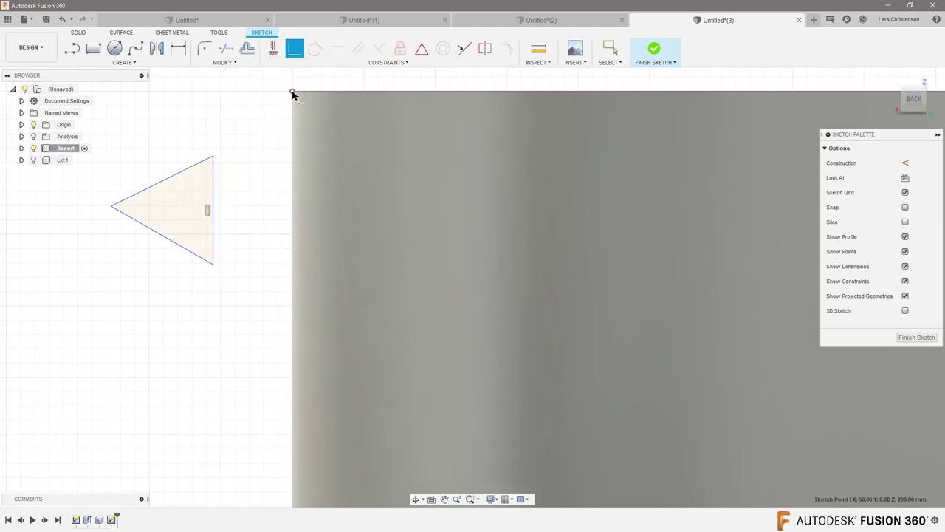
{"action": "left_click", "coordinate": [213, 208]}
{"action": "key", "text": "Escape"}
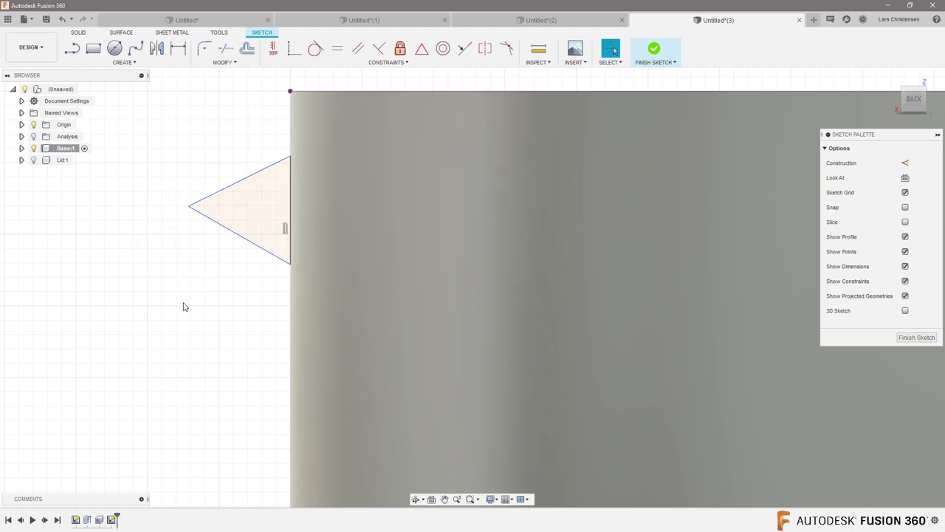
{"action": "scroll", "coordinate": [178, 176], "scroll_direction": "up", "scroll_amount": 3}
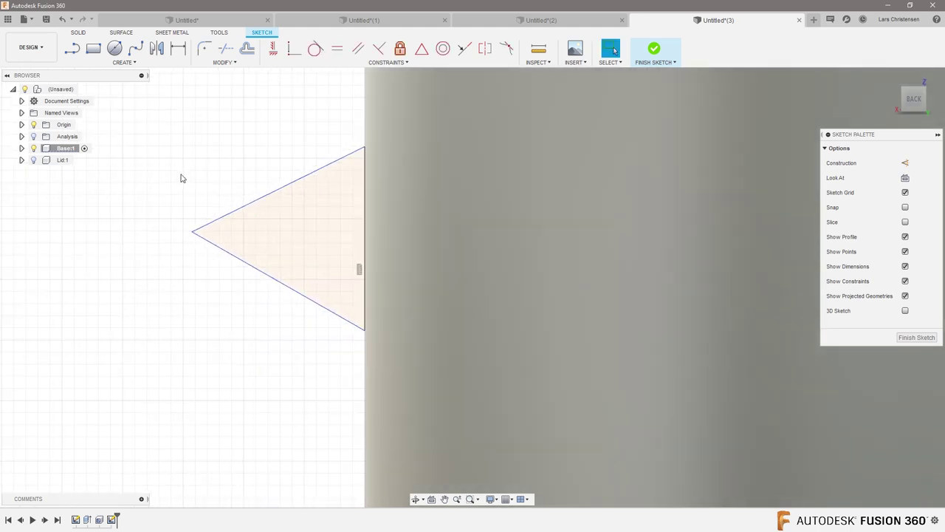
Step: Add a horizontal line across the triangle and snap the triangle's tip onto it
{"action": "key", "text": "l"}
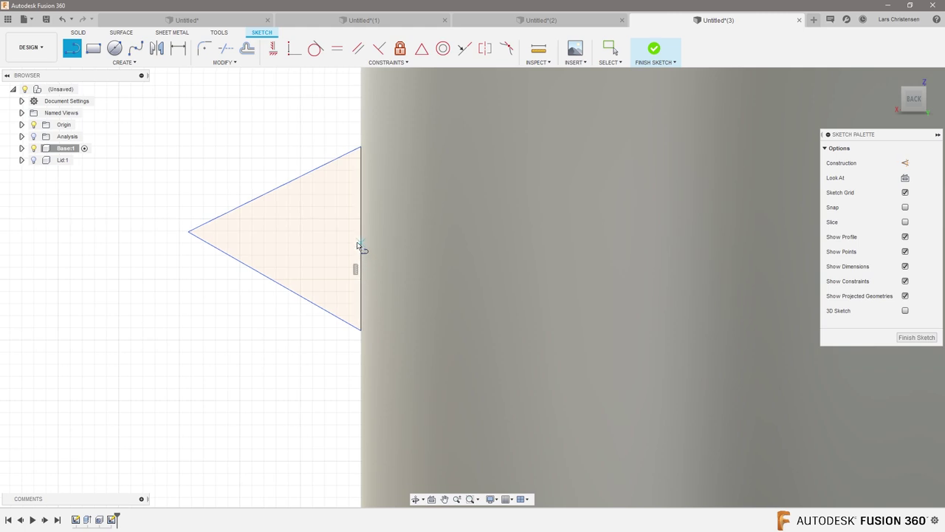
{"action": "left_click", "coordinate": [358, 240]}
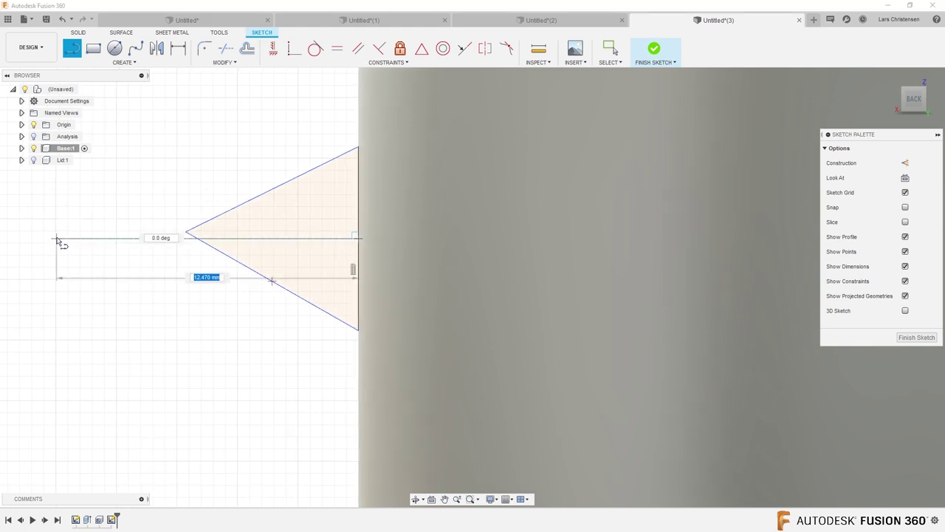
{"action": "left_click", "coordinate": [57, 238]}
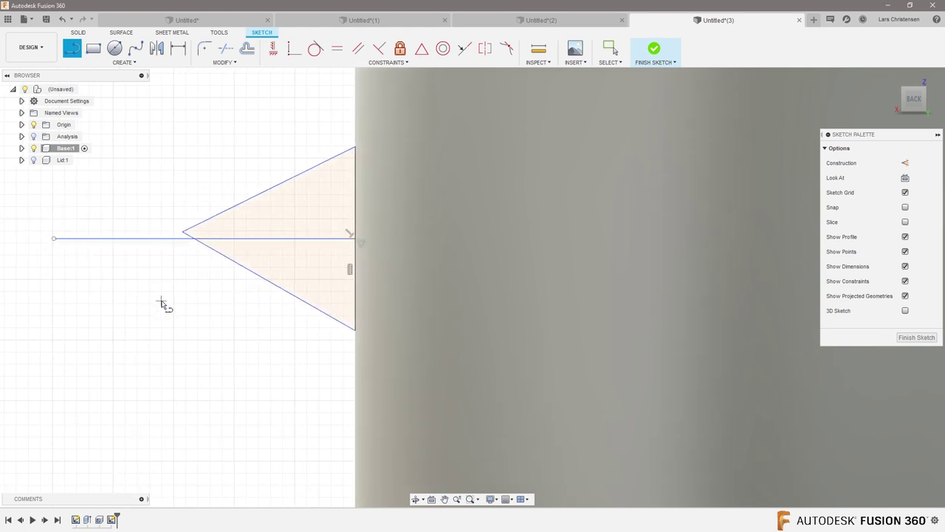
{"action": "key", "text": "Escape"}
{"action": "mouse_move", "coordinate": [213, 332]}
{"action": "middle_mouse_down", "text": "shift"}
{"action": "mouse_move", "coordinate": [201, 332]}
{"action": "mouse_move", "coordinate": [266, 321]}
{"action": "middle_mouse_up", "text": "shift"}
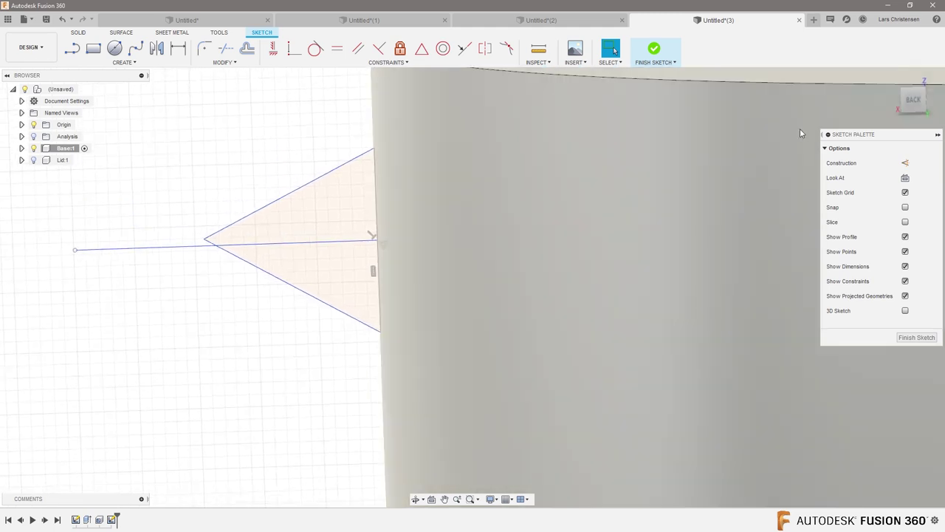
{"action": "left_click", "coordinate": [910, 108]}
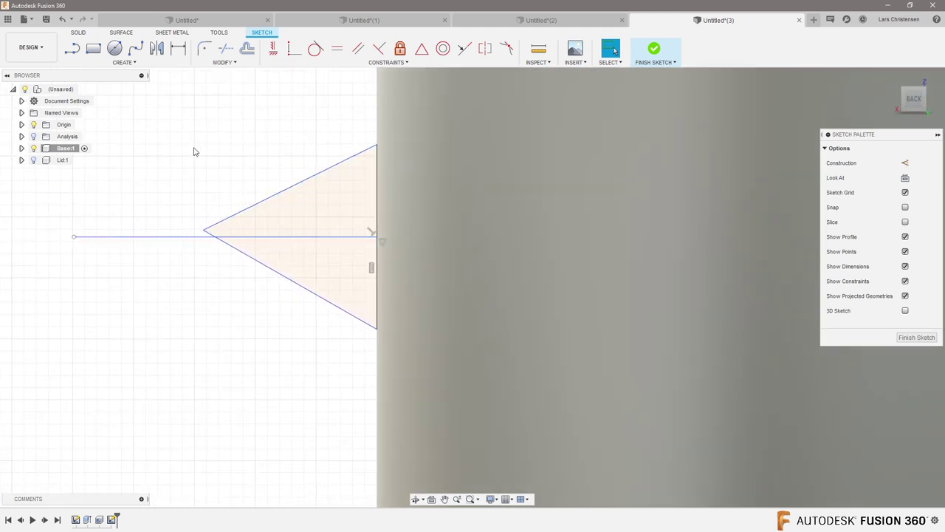
{"action": "left_click", "coordinate": [294, 48]}
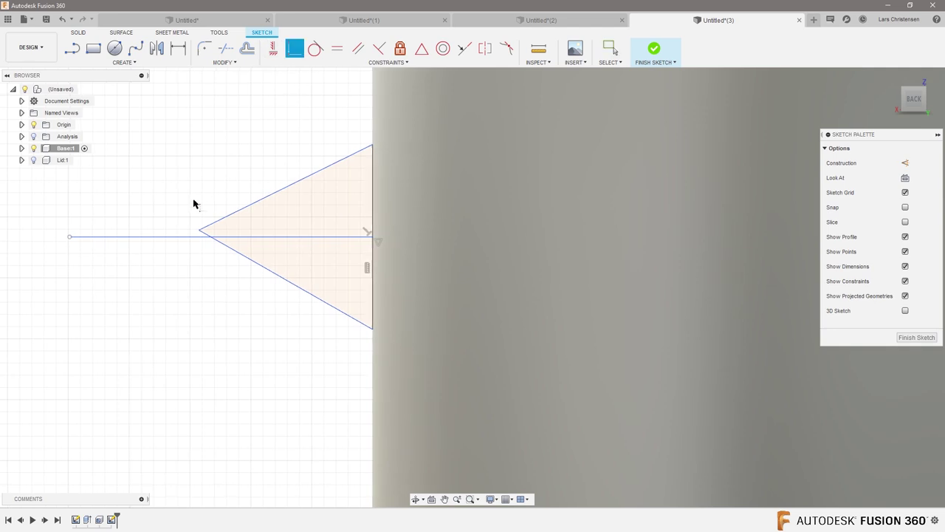
{"action": "left_click", "coordinate": [193, 237]}
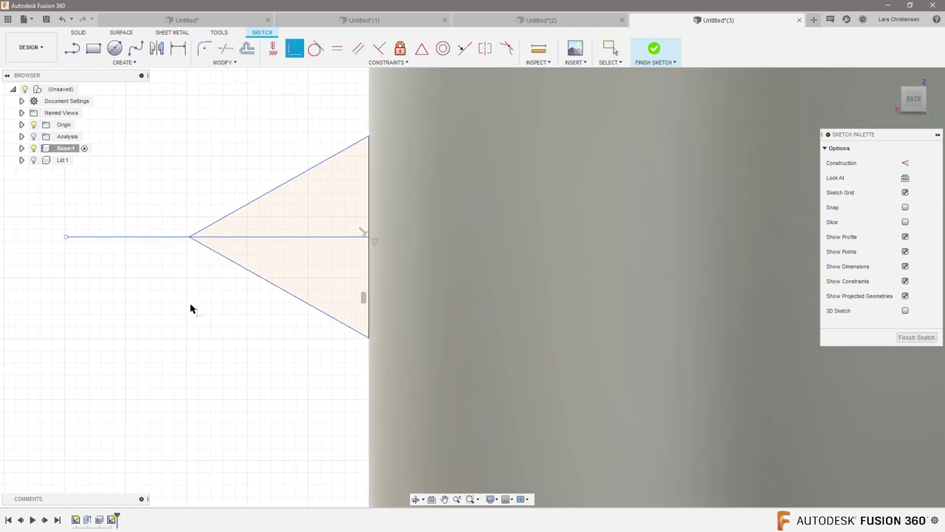
Step: Dimension the triangle's tip angle to 90° and its vertical distance to 10 mm
{"action": "key", "text": "d"}
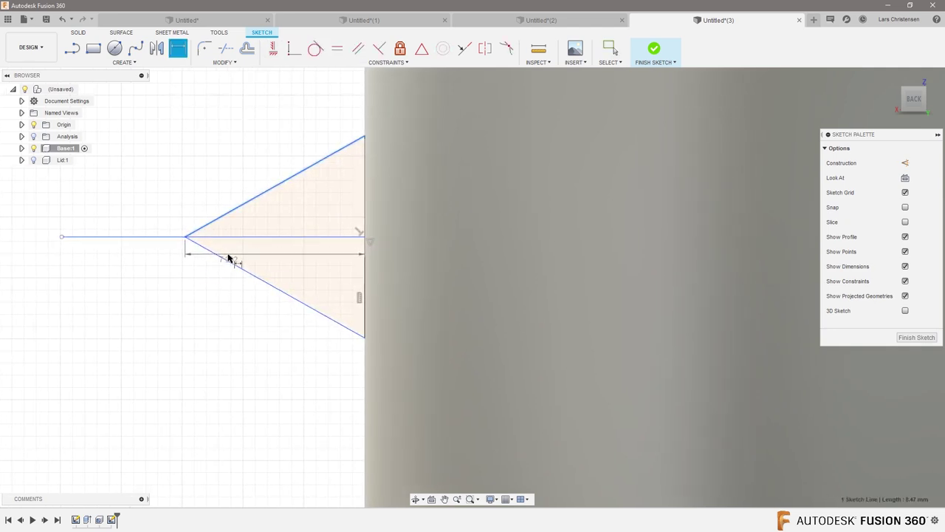
{"action": "left_click", "coordinate": [305, 232]}
{"action": "type", "text": "90"}
{"action": "key", "text": "Return"}
{"action": "scroll", "coordinate": [277, 299], "scroll_direction": "down", "scroll_amount": 2}
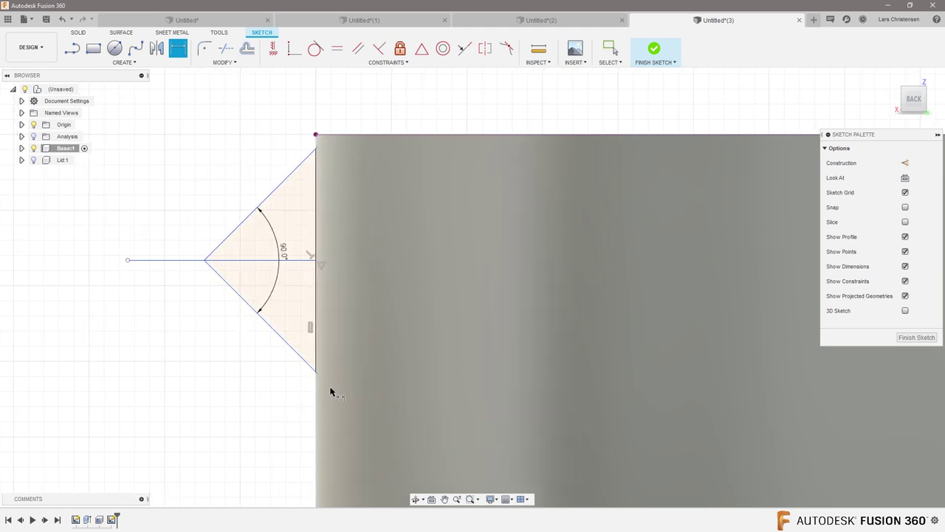
{"action": "left_click", "coordinate": [315, 372]}
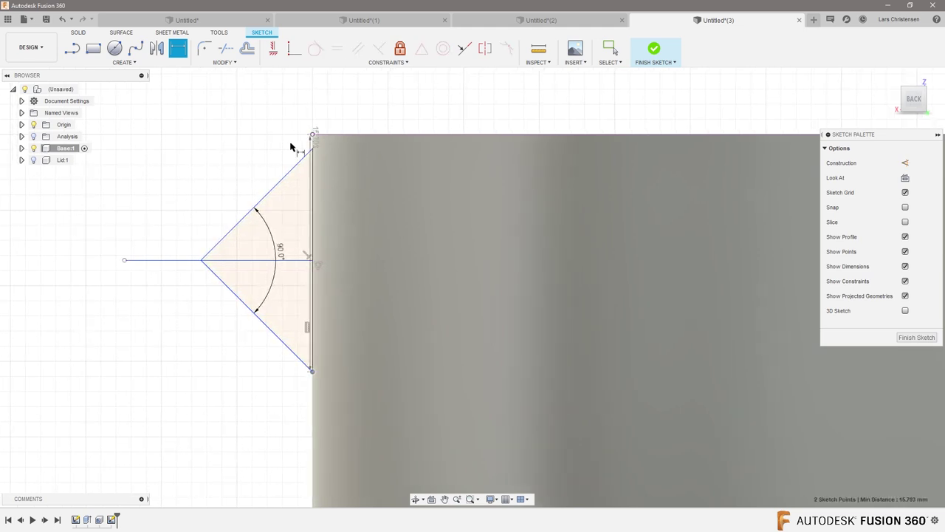
{"action": "left_click", "coordinate": [80, 238]}
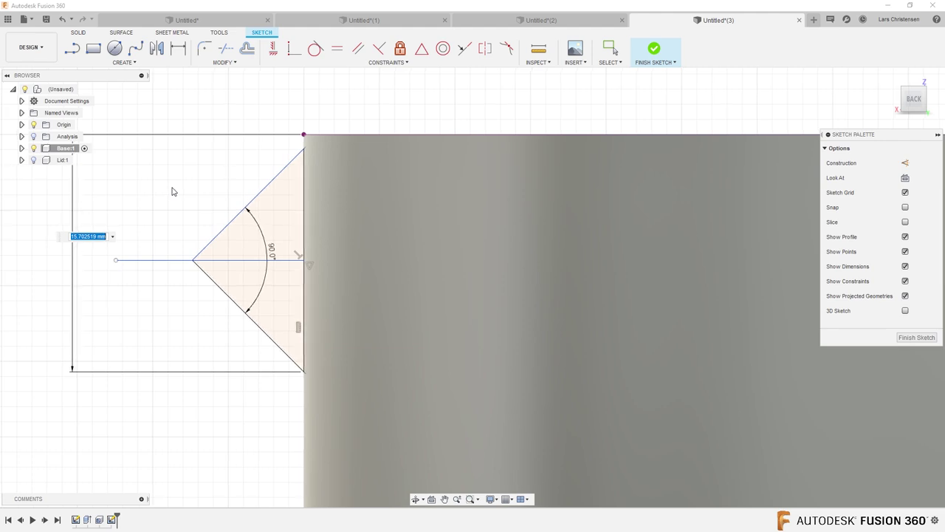
{"action": "type", "text": "10"}
{"action": "key", "text": "Return"}
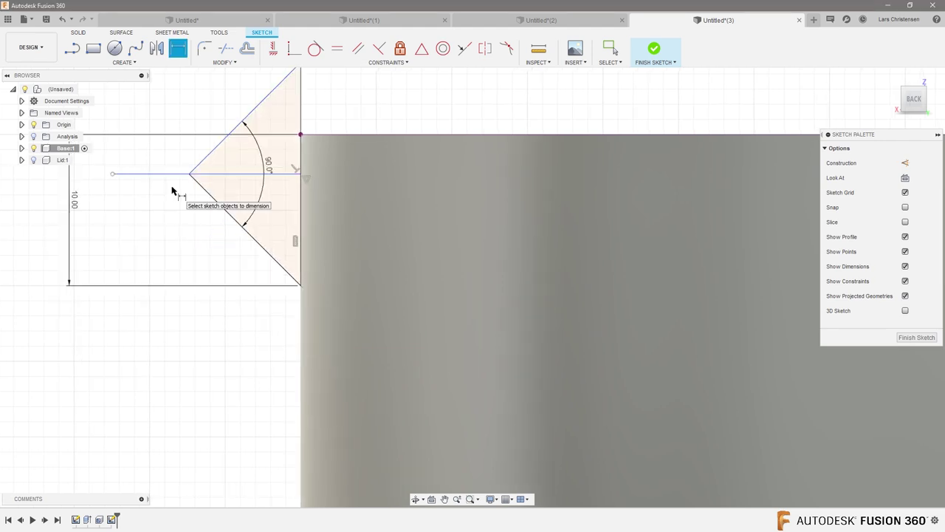
Step: Dimension the triangle's right edge length to 8 mm
{"action": "scroll", "coordinate": [203, 276], "scroll_direction": "up", "scroll_amount": 2}
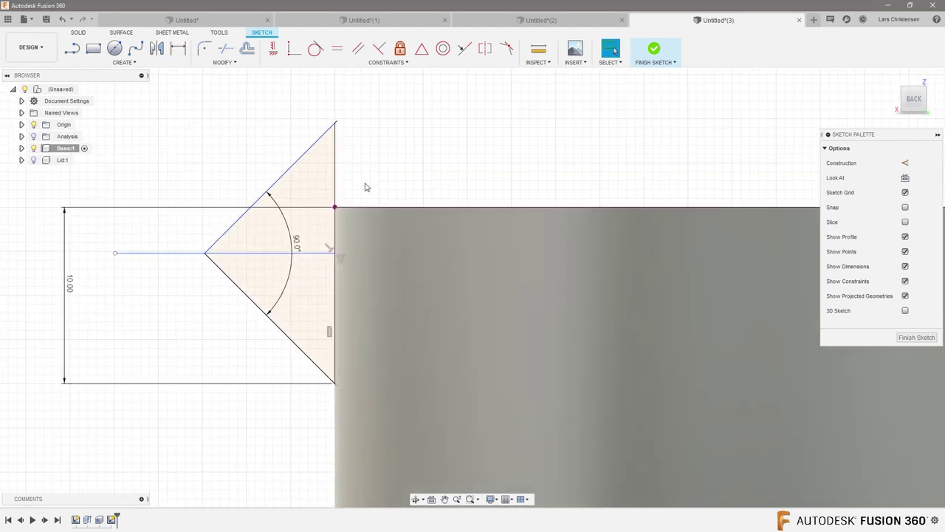
{"action": "left_click", "coordinate": [335, 196]}
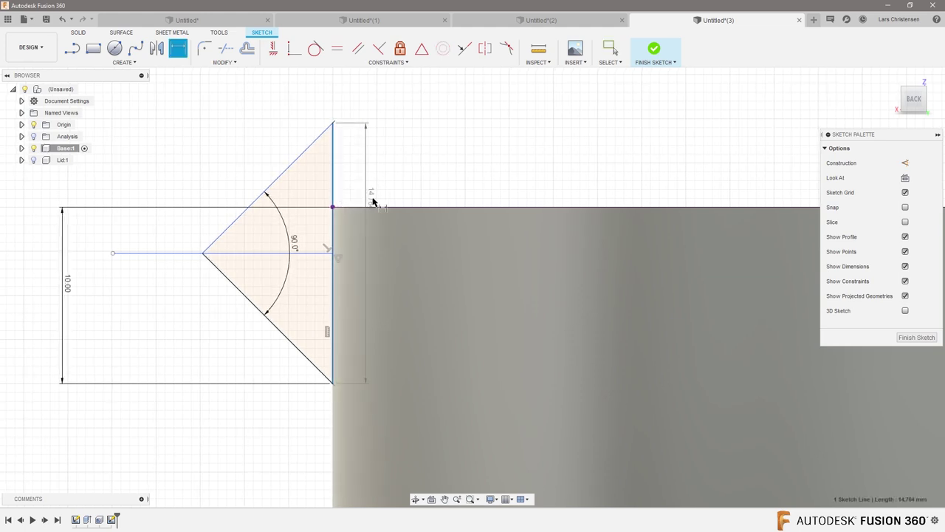
{"action": "left_click", "coordinate": [412, 194]}
{"action": "type", "text": "8"}
{"action": "key", "text": "Return"}
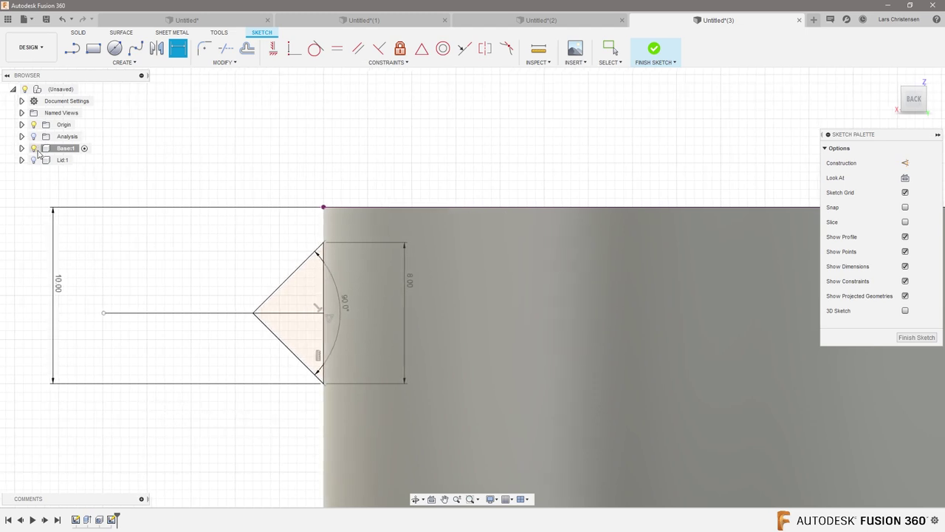
{"action": "scroll", "coordinate": [260, 204], "scroll_direction": "down", "scroll_amount": 3}
{"action": "scroll", "coordinate": [260, 204], "scroll_direction": "down", "scroll_amount": 2}
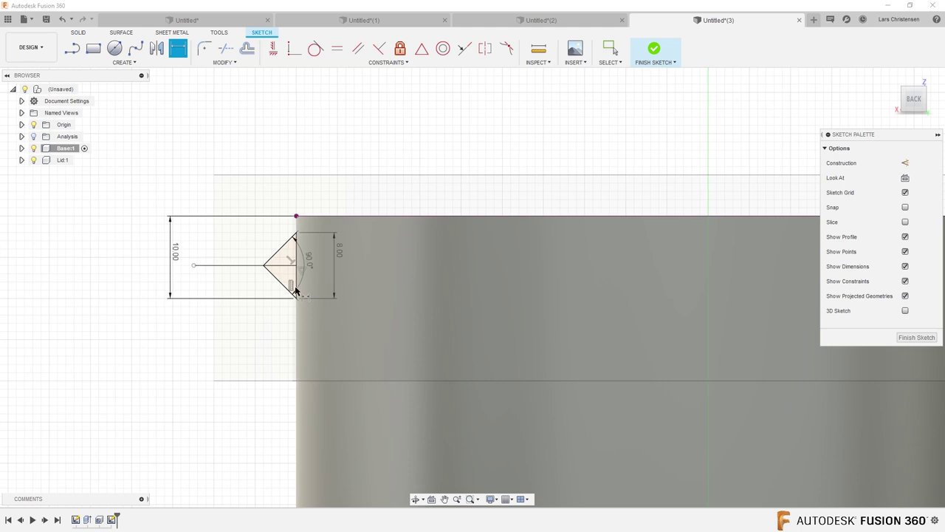
{"action": "scroll", "coordinate": [281, 213], "scroll_direction": "up", "scroll_amount": 1}
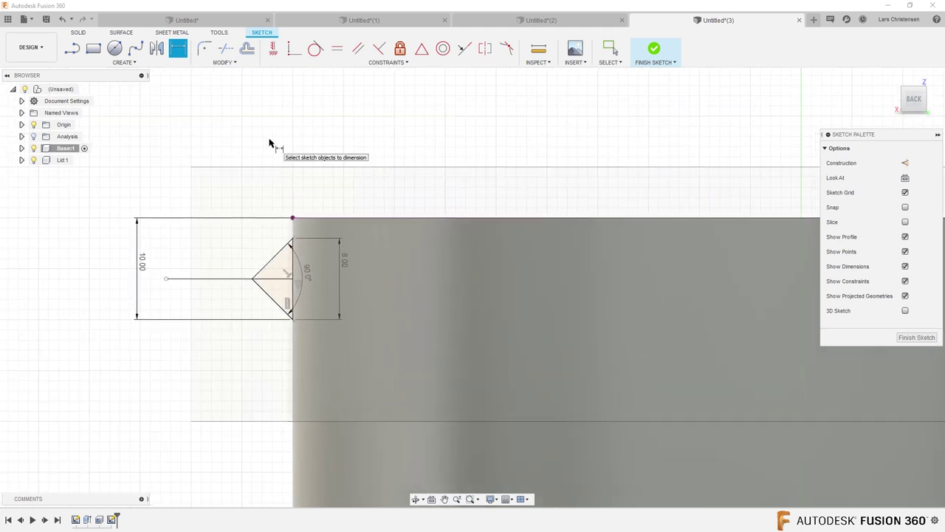
{"action": "key", "text": "Escape"}
Step: Change the 10 mm vertical distance to 15 mm and show the Lid body again
{"action": "double_click", "coordinate": [139, 265]}
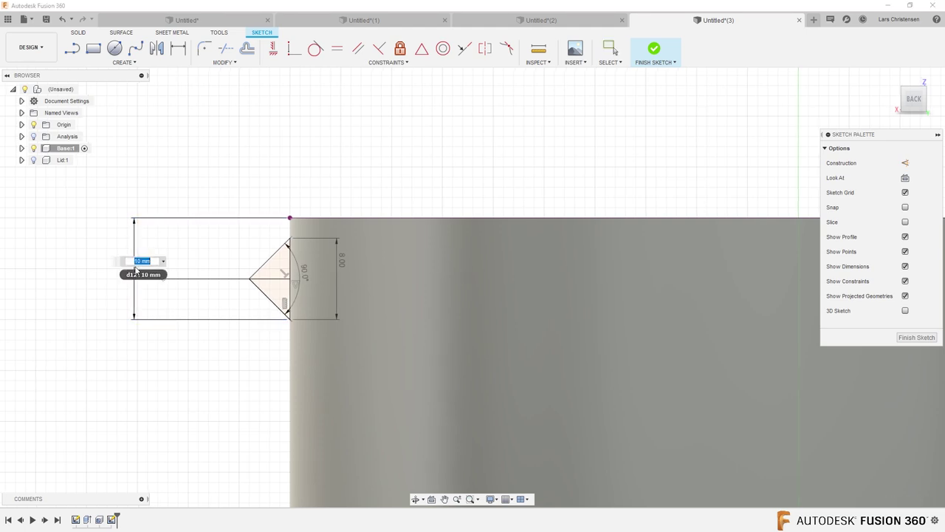
{"action": "type", "text": "15"}
{"action": "key", "text": "Return"}
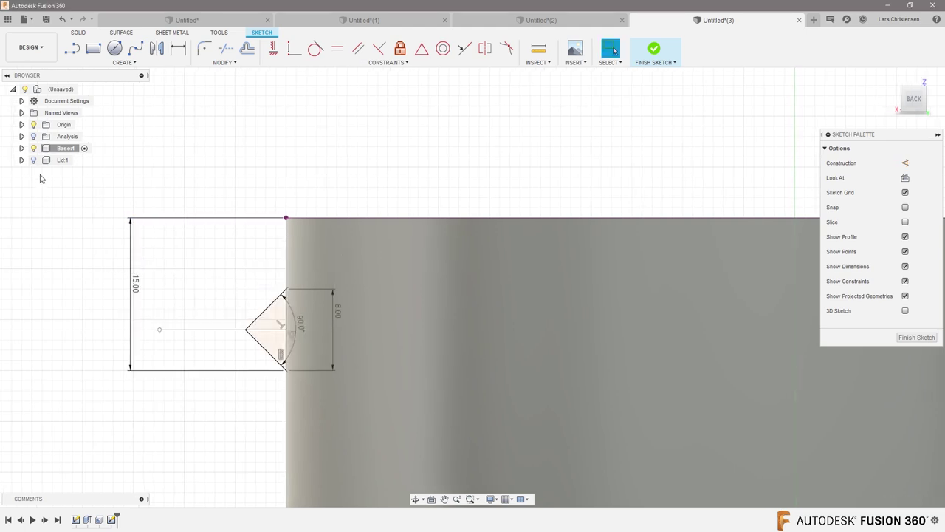
{"action": "left_click", "coordinate": [33, 160]}
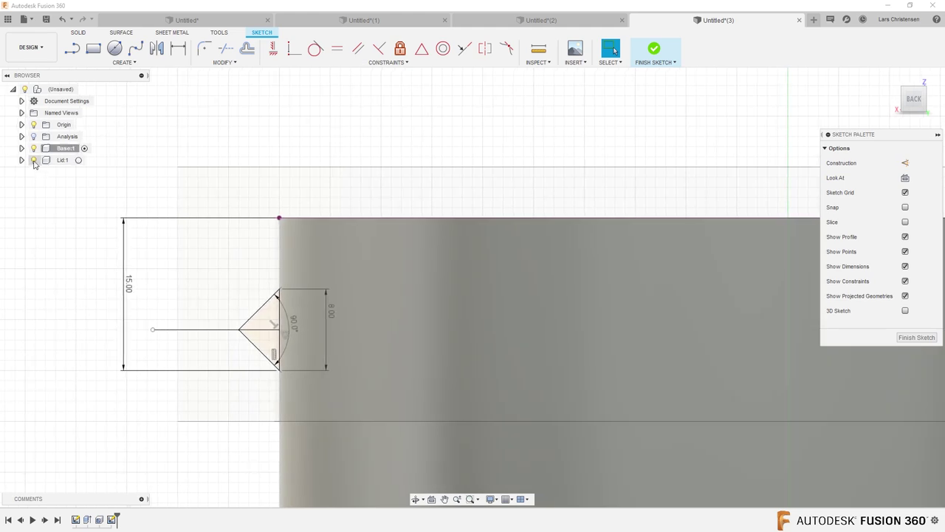
Step: Revolve the triangular ridge profile 360° around the tube's central axis, joining it to the Base
{"action": "left_click", "coordinate": [916, 337]}
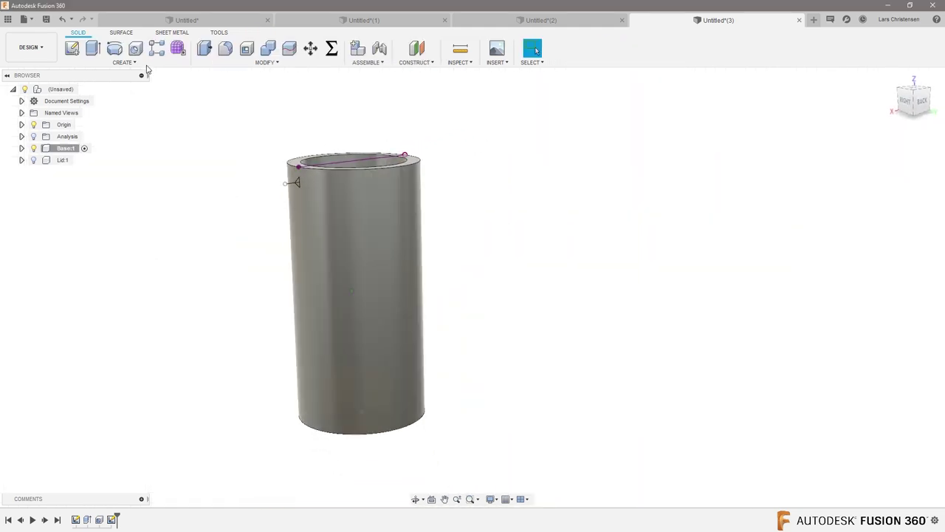
{"action": "left_click", "coordinate": [114, 48]}
{"action": "middle_click_drag", "start_coordinate": [248, 162], "coordinate": [596, 221], "text": "shift"}
{"action": "scroll", "coordinate": [593, 169], "scroll_direction": "up", "scroll_amount": 5}
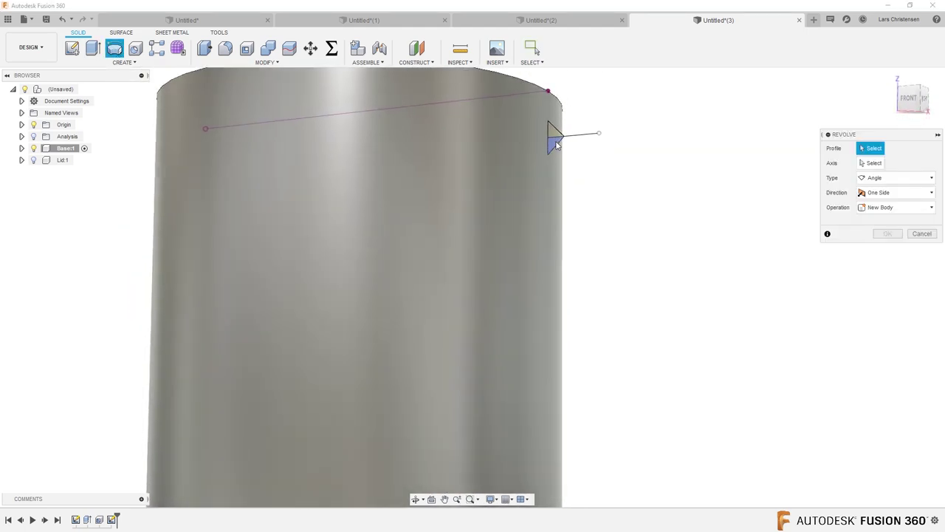
{"action": "left_click", "coordinate": [553, 137]}
{"action": "scroll", "coordinate": [726, 227], "scroll_direction": "down", "scroll_amount": 5}
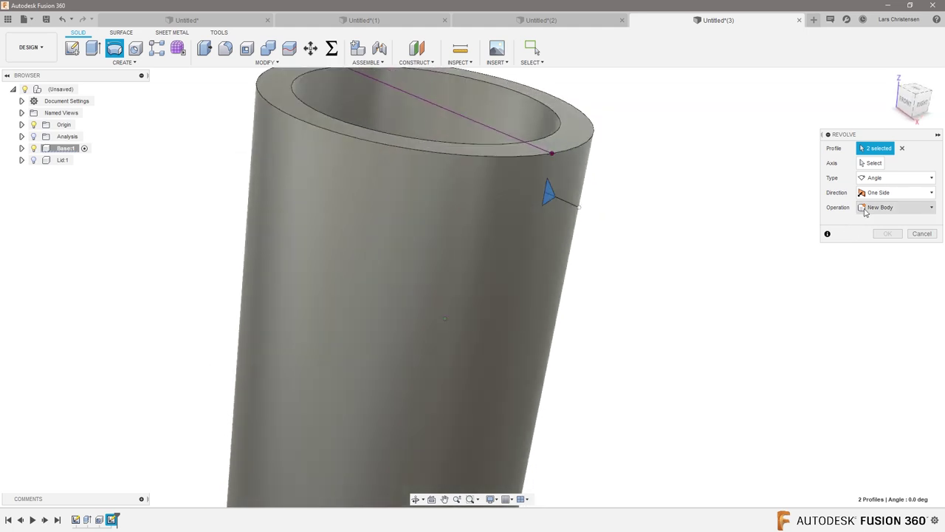
{"action": "left_click", "coordinate": [872, 162]}
{"action": "middle_click_drag", "start_coordinate": [472, 128], "coordinate": [426, 397], "text": "shift"}
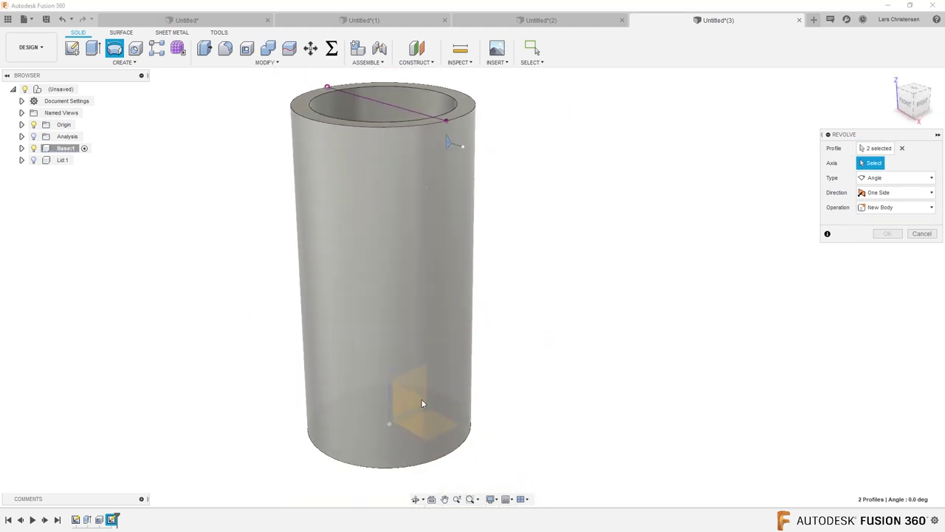
{"action": "left_click", "coordinate": [387, 401]}
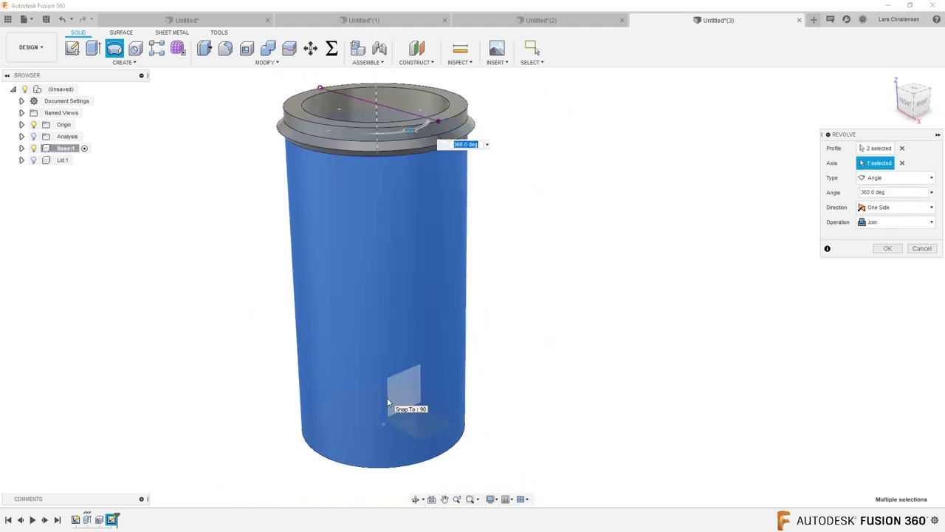
{"action": "left_click", "coordinate": [888, 248]}
Step: Show the Lid body and activate the top-level design
{"action": "middle_click_drag", "start_coordinate": [793, 297], "coordinate": [60, 89], "text": "shift"}
{"action": "scroll", "coordinate": [755, 308], "scroll_direction": "up", "scroll_amount": 3}
{"action": "left_click", "coordinate": [33, 160]}
{"action": "left_click", "coordinate": [61, 88]}
{"action": "left_click", "coordinate": [85, 88]}
{"action": "middle_click_drag", "start_coordinate": [114, 110], "coordinate": [124, 135], "text": "shift"}
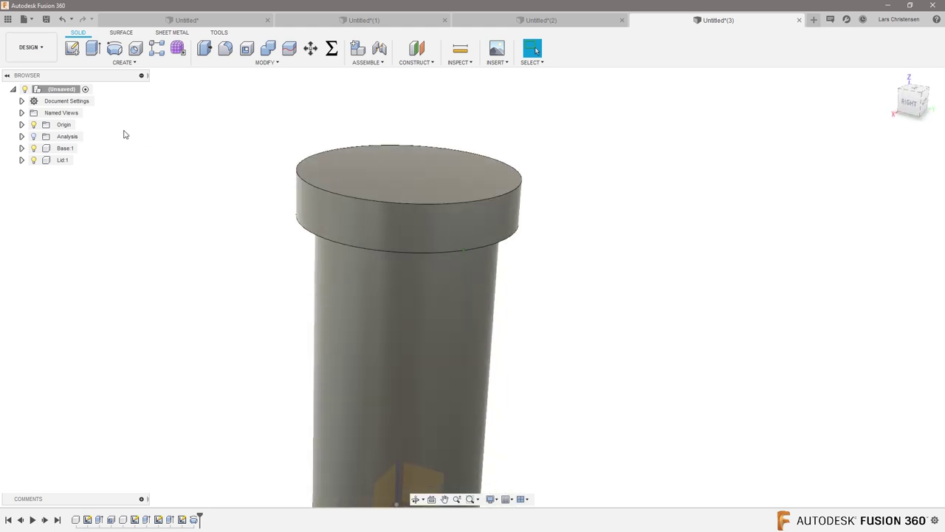
{"action": "left_click", "coordinate": [498, 63]}
{"action": "mouse_move", "coordinate": [465, 66]}
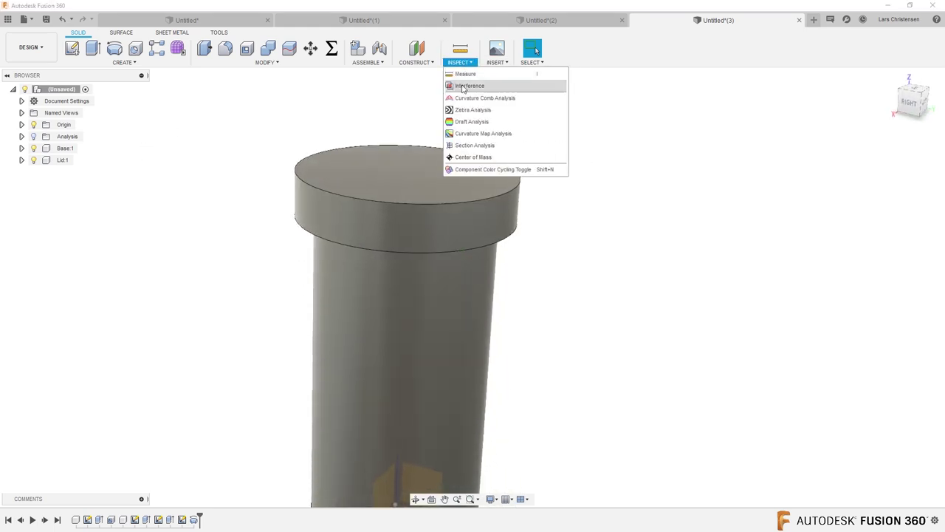
{"action": "left_click", "coordinate": [465, 85]}
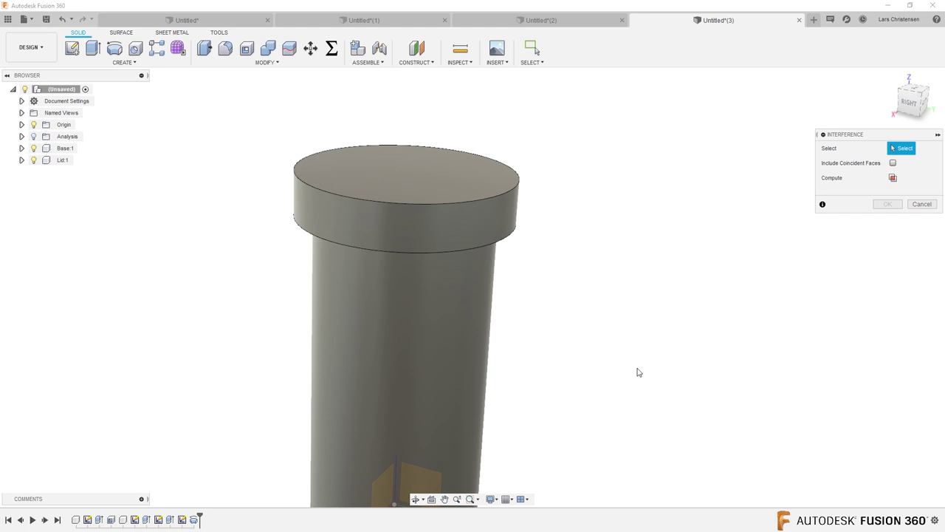
{"action": "left_click", "coordinate": [489, 190]}
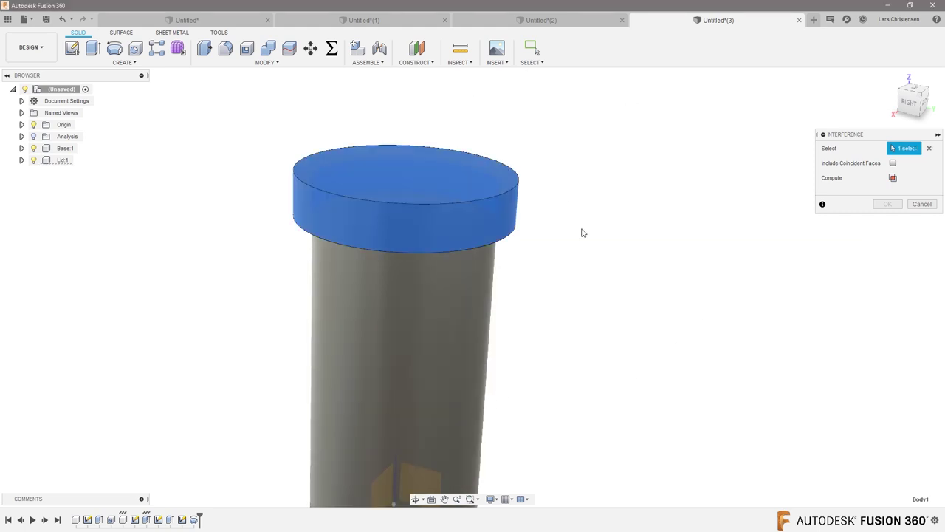
{"action": "left_click", "coordinate": [485, 296]}
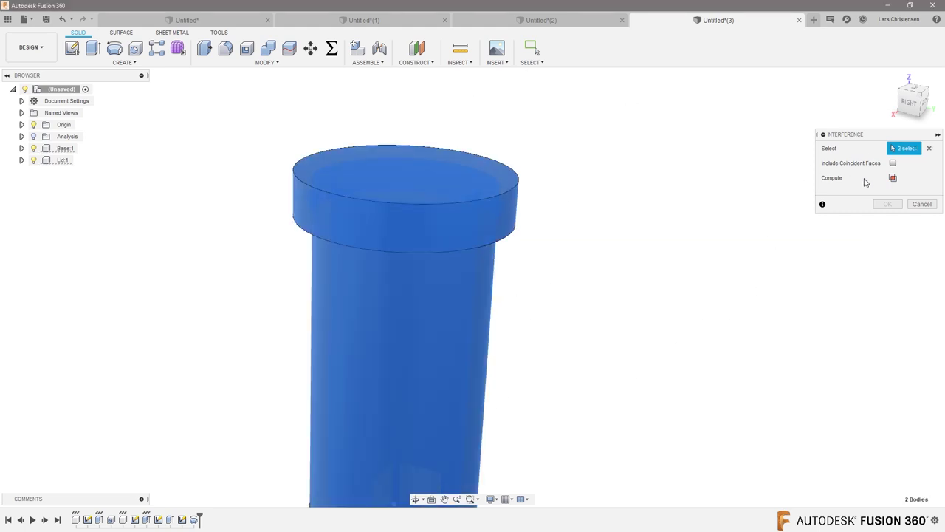
{"action": "left_click", "coordinate": [893, 178]}
{"action": "left_click_drag", "start_coordinate": [600, 198], "coordinate": [812, 107]}
{"action": "left_click", "coordinate": [650, 133]}
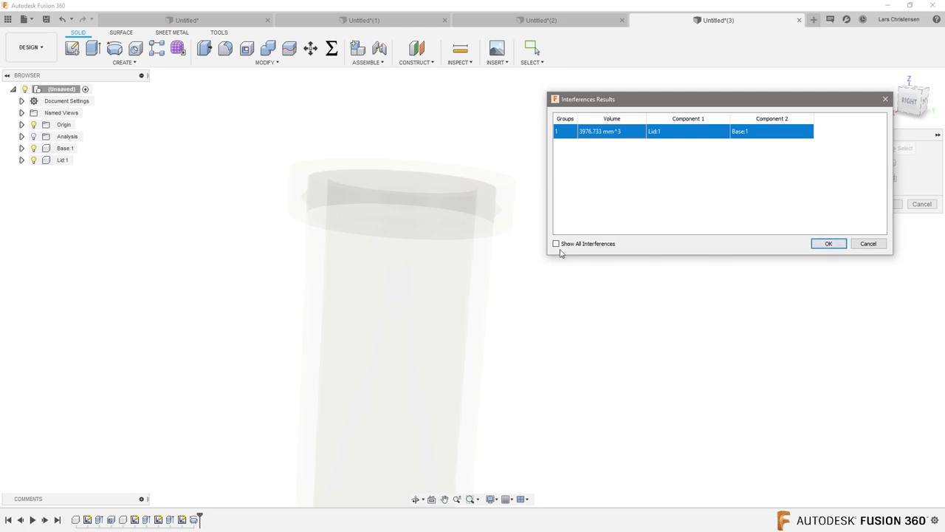
{"action": "left_click", "coordinate": [557, 245]}
{"action": "left_click", "coordinate": [621, 133]}
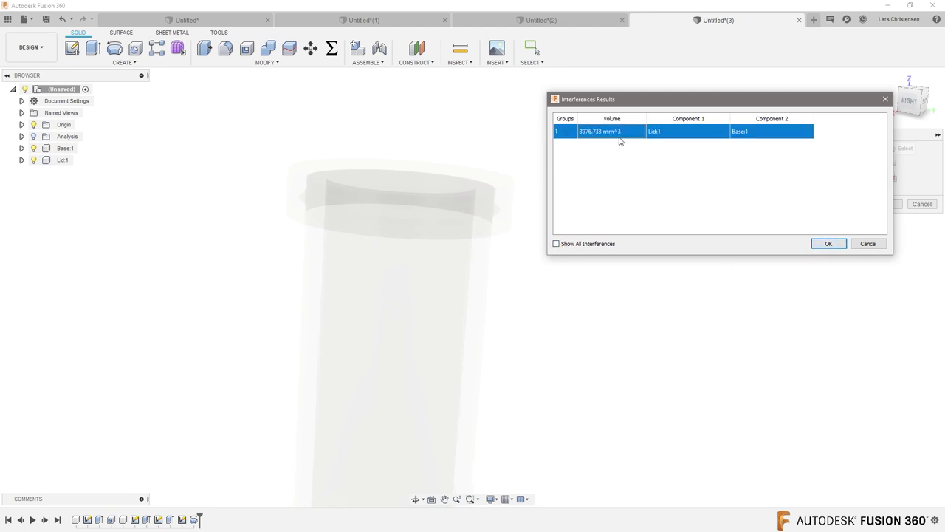
{"action": "left_click", "coordinate": [864, 244]}
{"action": "left_click", "coordinate": [459, 62]}
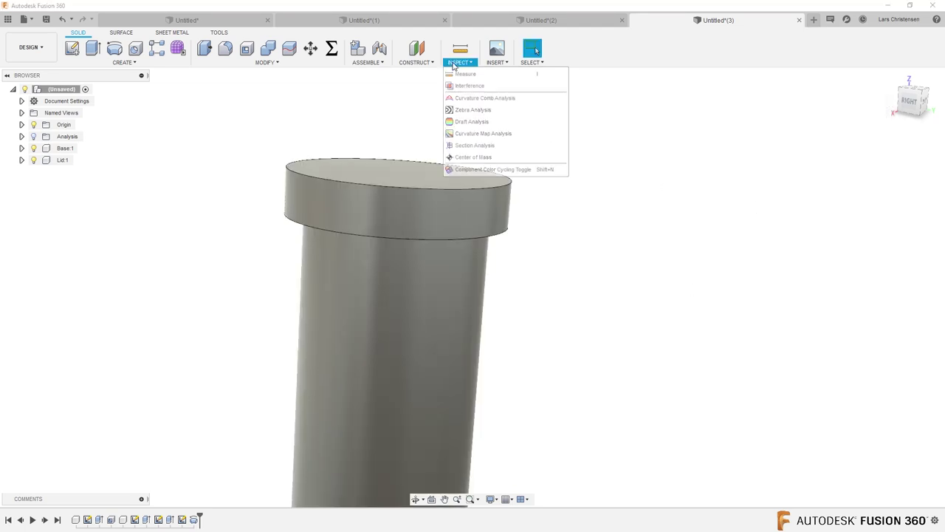
{"action": "left_click", "coordinate": [465, 84]}
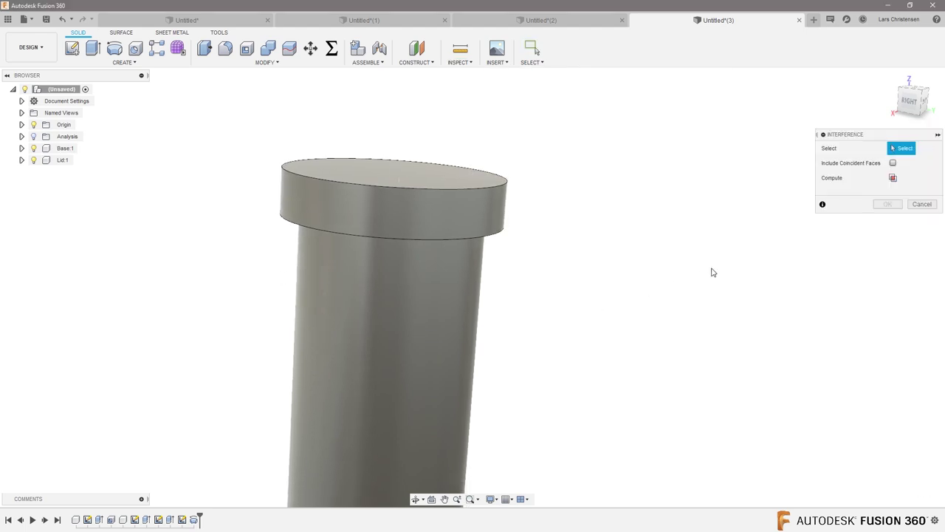
{"action": "left_click", "coordinate": [414, 369]}
{"action": "left_click", "coordinate": [397, 201]}
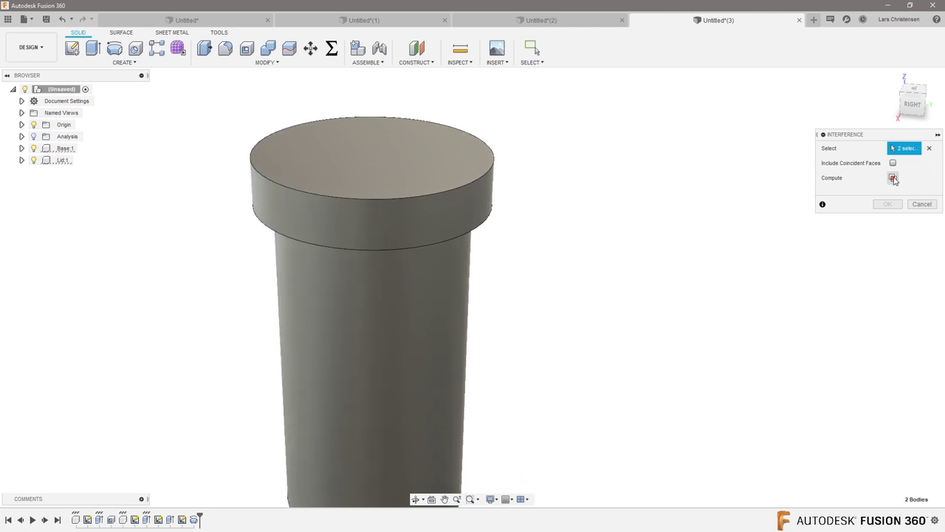
{"action": "left_click", "coordinate": [893, 178]}
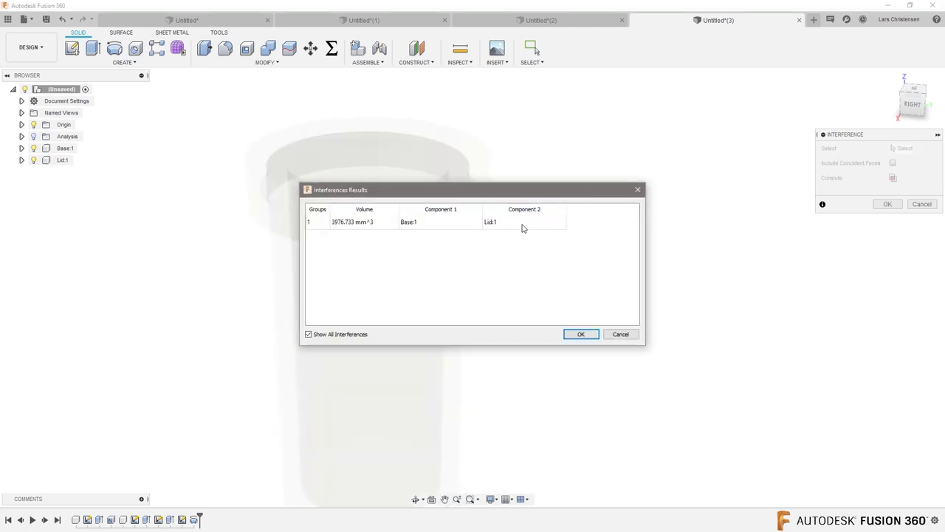
{"action": "left_click", "coordinate": [525, 223]}
{"action": "left_click_drag", "start_coordinate": [549, 191], "coordinate": [700, 123]}
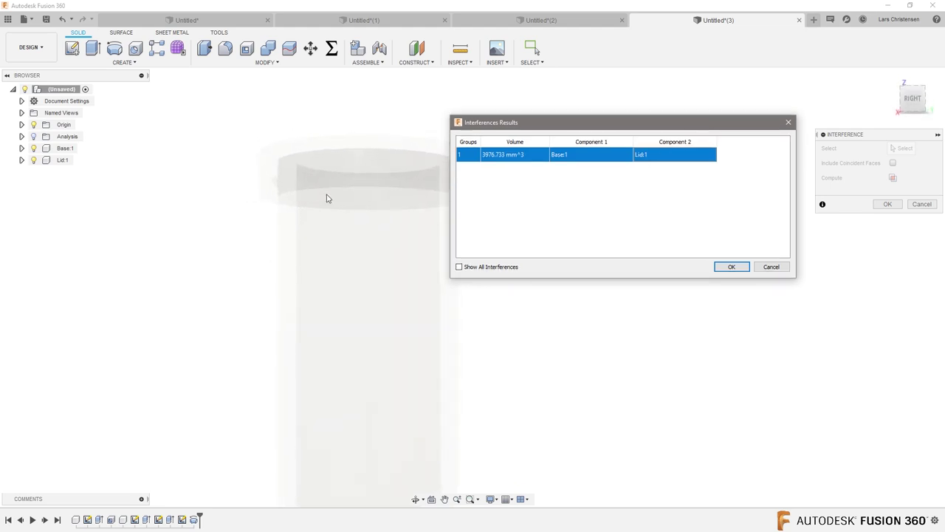
{"action": "left_click", "coordinate": [731, 267]}
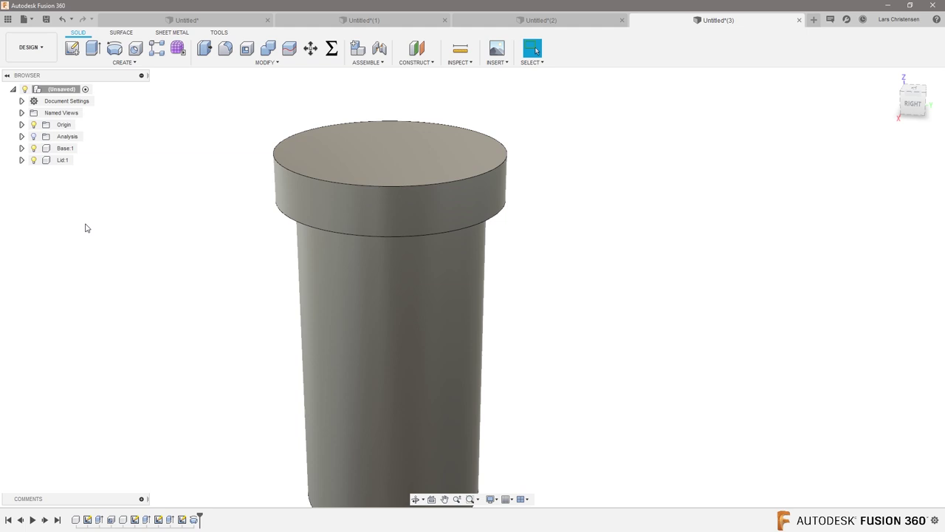
Step: Apply a Combine Cut with the Lid as target, the Base tube as tool, and Keep Tools on
{"action": "left_click", "coordinate": [267, 48]}
{"action": "left_click", "coordinate": [887, 178]}
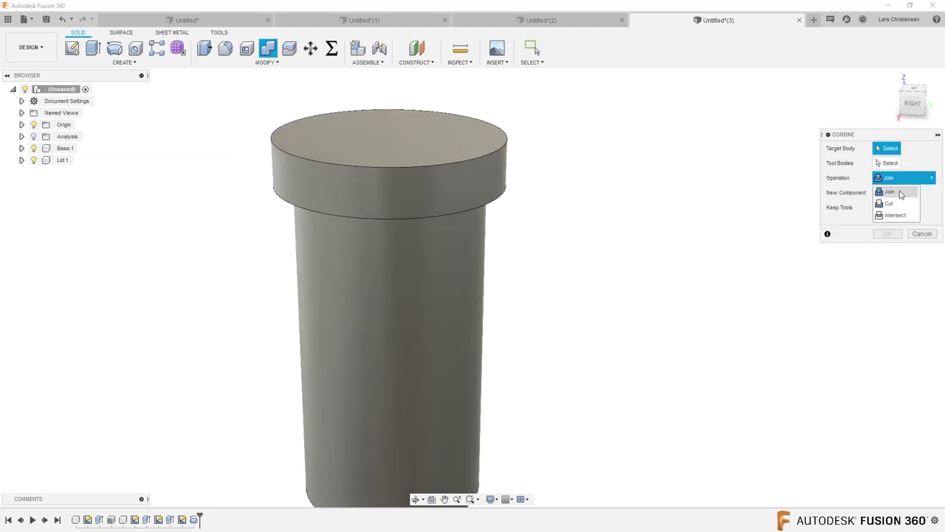
{"action": "left_click", "coordinate": [897, 200]}
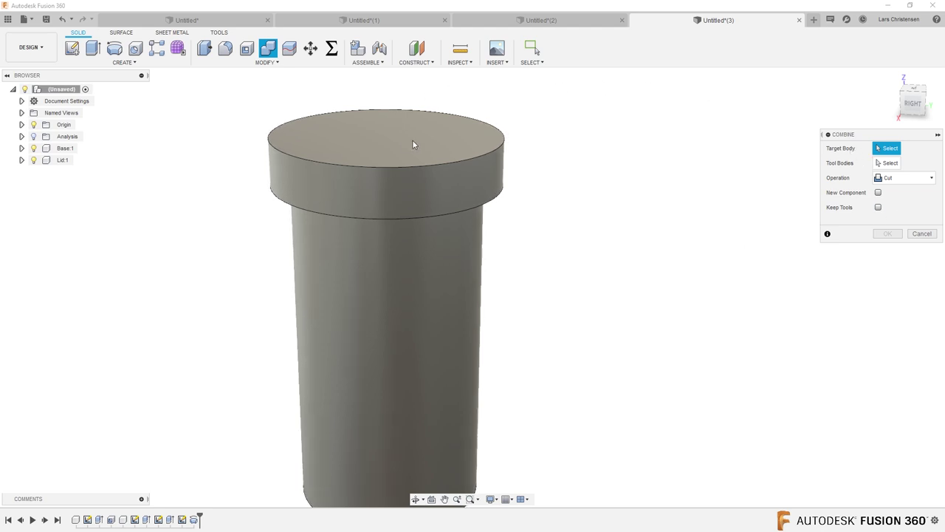
{"action": "left_click", "coordinate": [446, 184]}
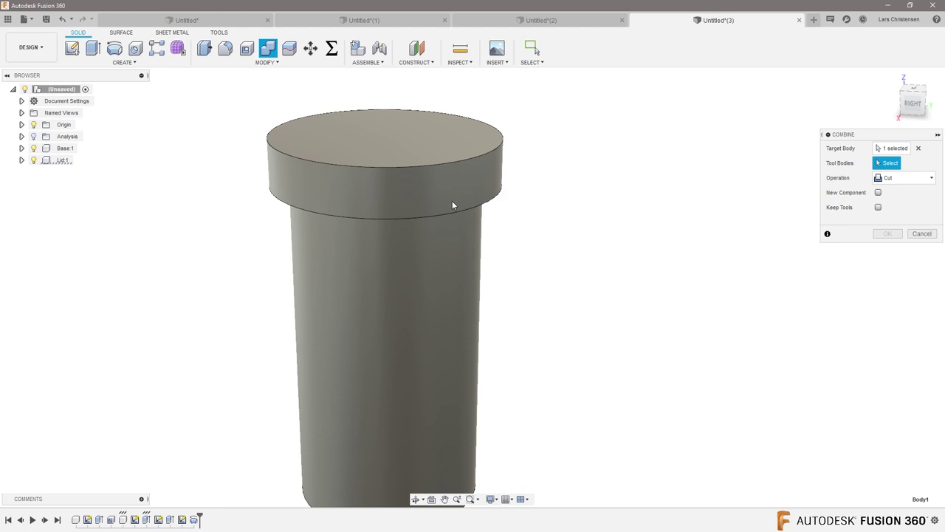
{"action": "middle_click_drag", "start_coordinate": [763, 209], "coordinate": [464, 181], "text": "shift"}
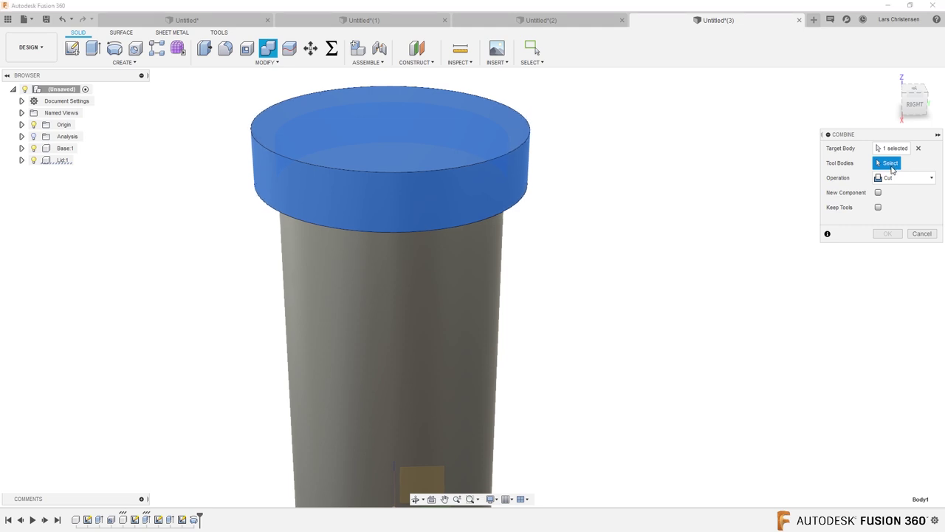
{"action": "left_click", "coordinate": [428, 377]}
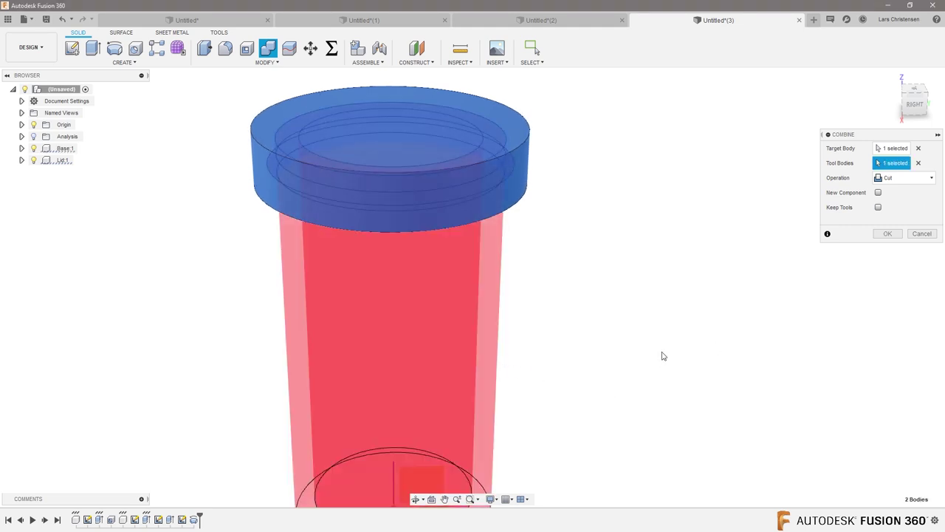
{"action": "middle_click_drag", "start_coordinate": [723, 346], "coordinate": [745, 300], "text": "shift"}
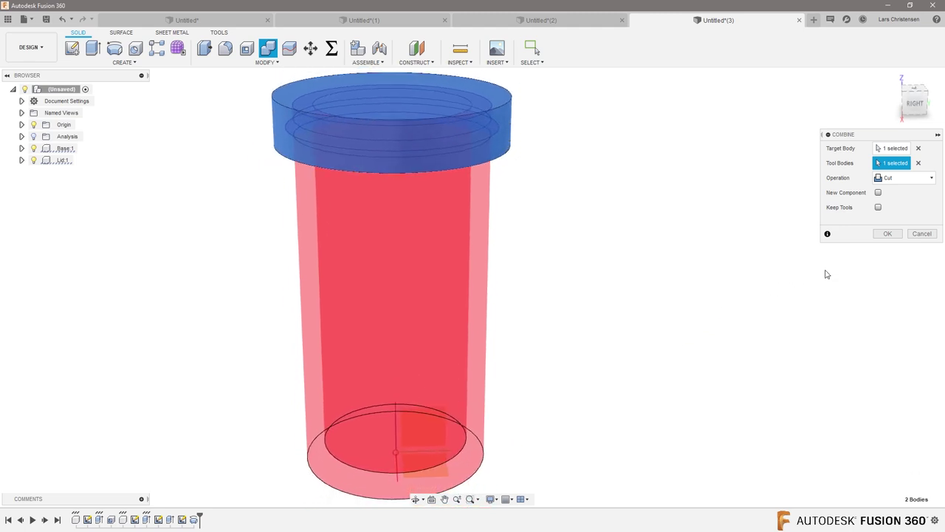
{"action": "left_click", "coordinate": [878, 207]}
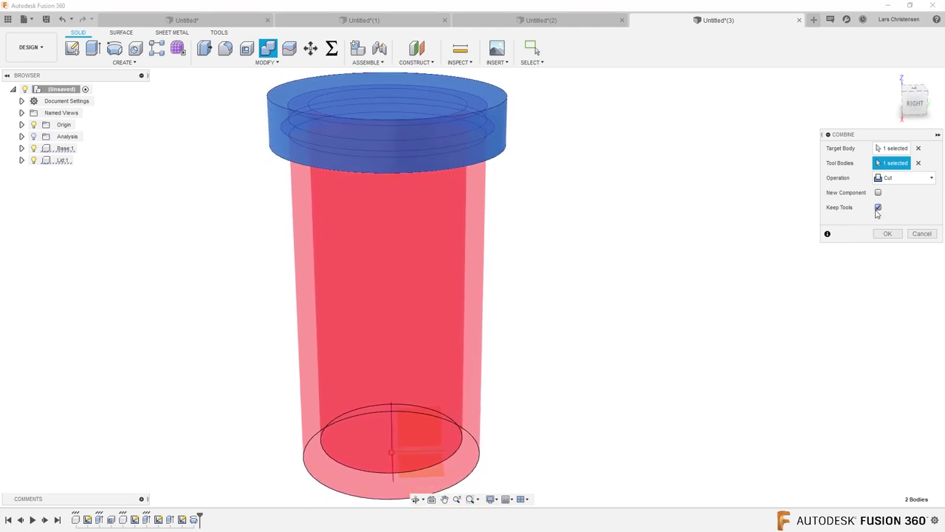
{"action": "left_click", "coordinate": [887, 233]}
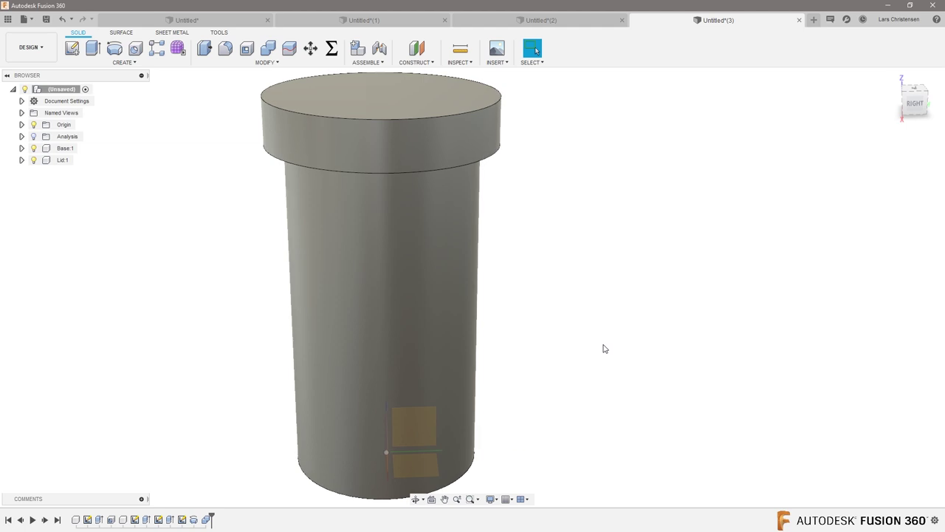
Step: Hide Base:1 to inspect the lid's underside groove, then show Base:1 again
{"action": "left_click", "coordinate": [33, 147]}
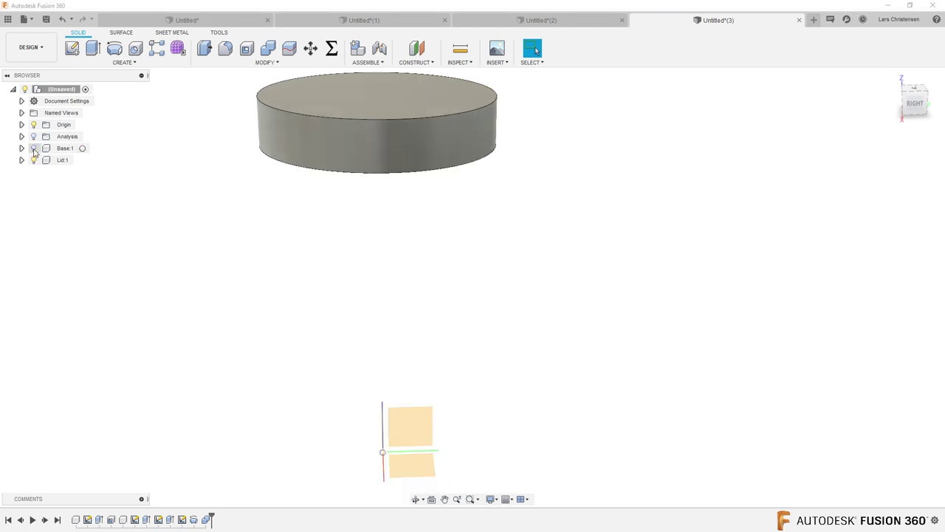
{"action": "middle_click_drag", "start_coordinate": [137, 209], "coordinate": [475, 188], "text": "shift"}
{"action": "left_click", "coordinate": [34, 148]}
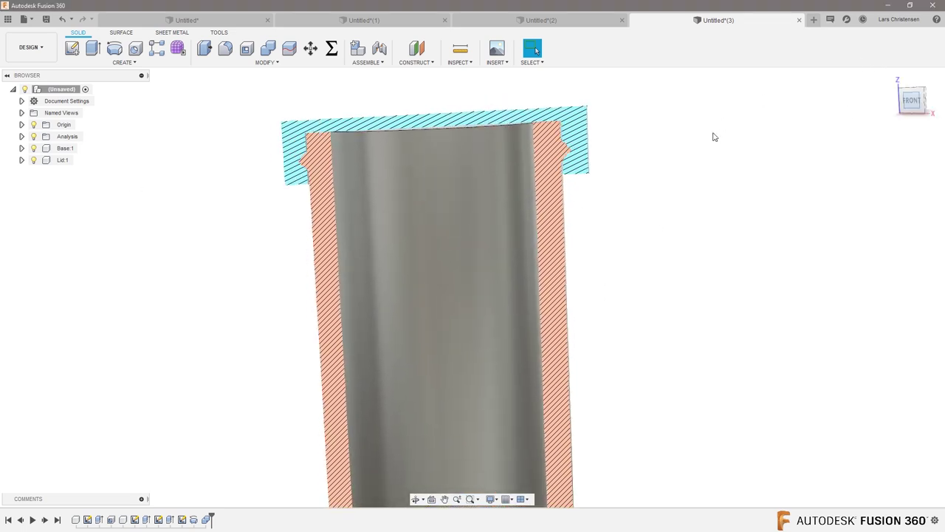
{"action": "scroll", "coordinate": [608, 156], "scroll_direction": "up", "scroll_amount": 10}
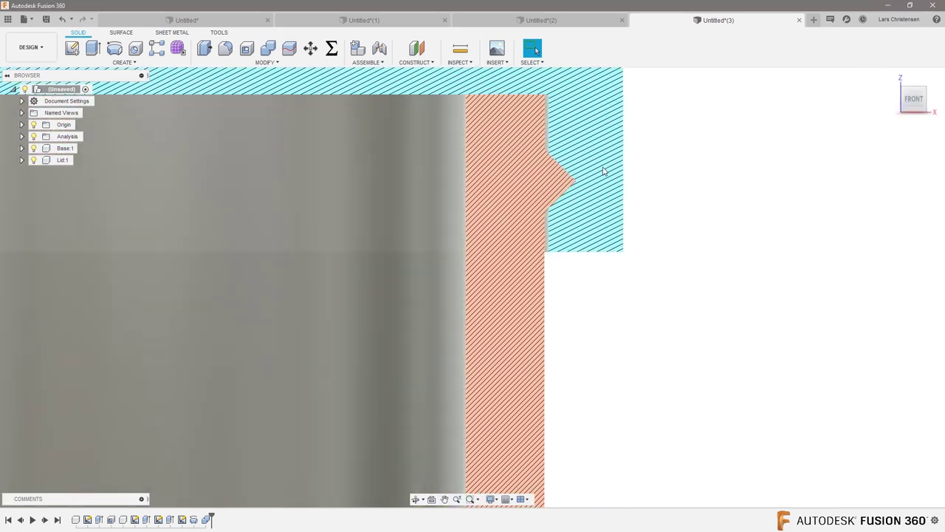
{"action": "scroll", "coordinate": [550, 214], "scroll_direction": "down", "scroll_amount": 1}
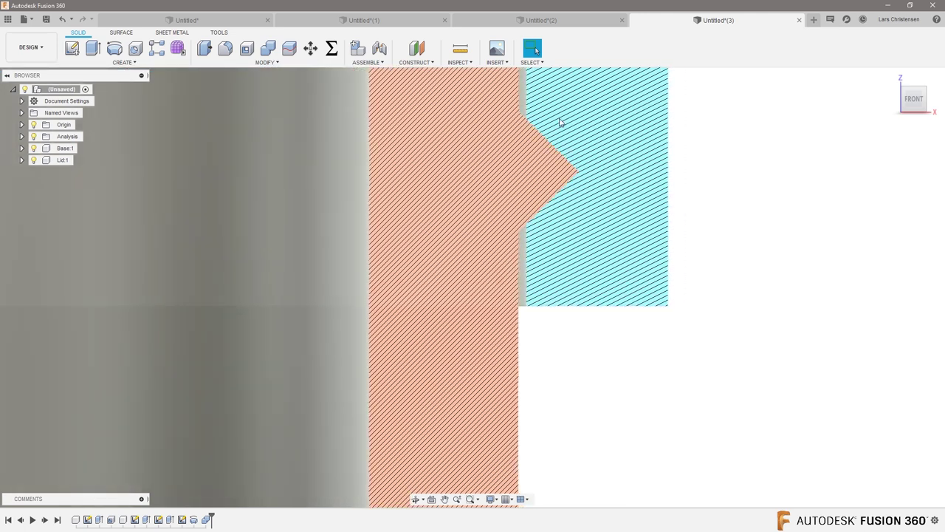
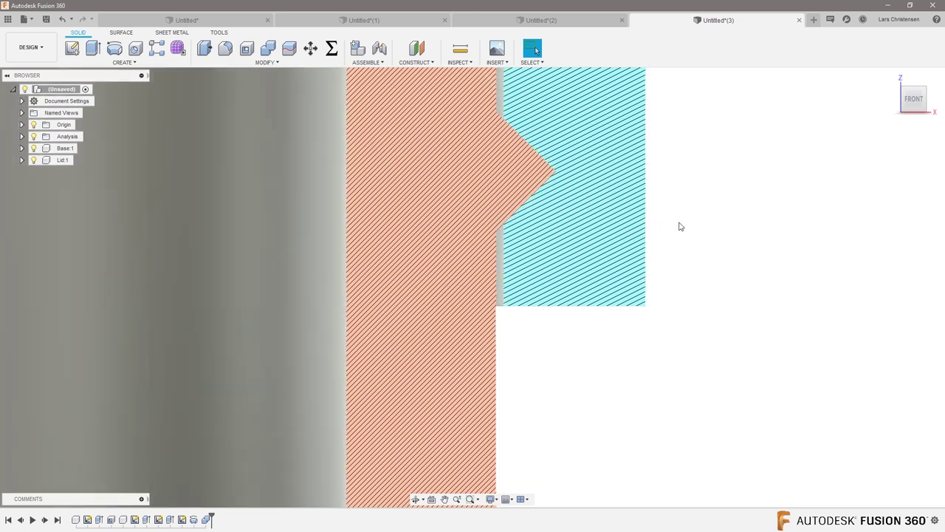
Step: Hide the Analysis section cut and the Base:1 body so only Lid:1 remains visible
{"action": "scroll", "coordinate": [743, 231], "scroll_direction": "down", "scroll_amount": 3}
{"action": "scroll", "coordinate": [744, 227], "scroll_direction": "down", "scroll_amount": 2}
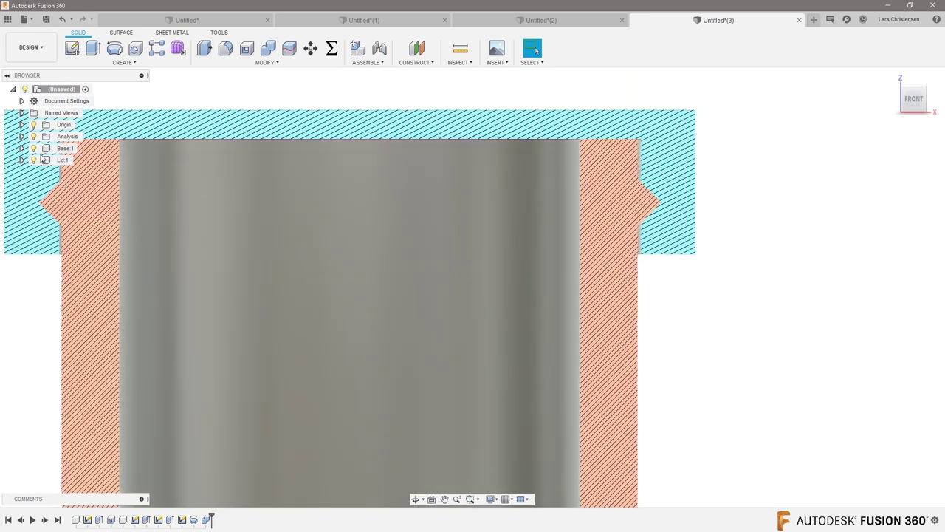
{"action": "left_click", "coordinate": [34, 137]}
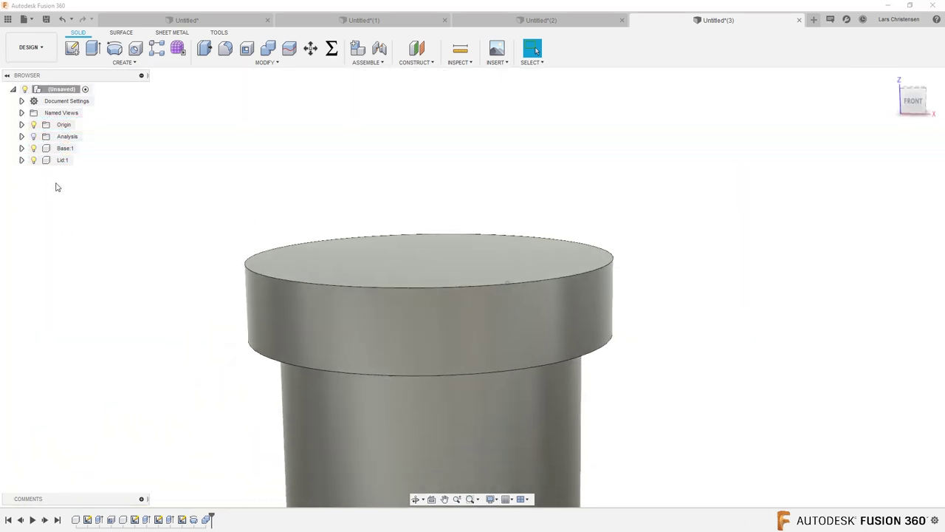
{"action": "left_click", "coordinate": [33, 148]}
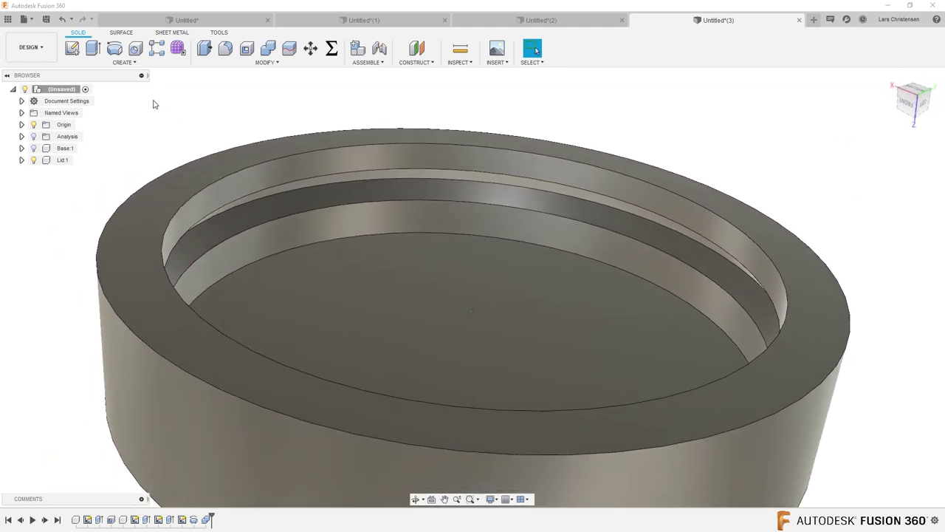
Step: Offset the lid's inner ring face by -0.5 mm
{"action": "left_click", "coordinate": [241, 209]}
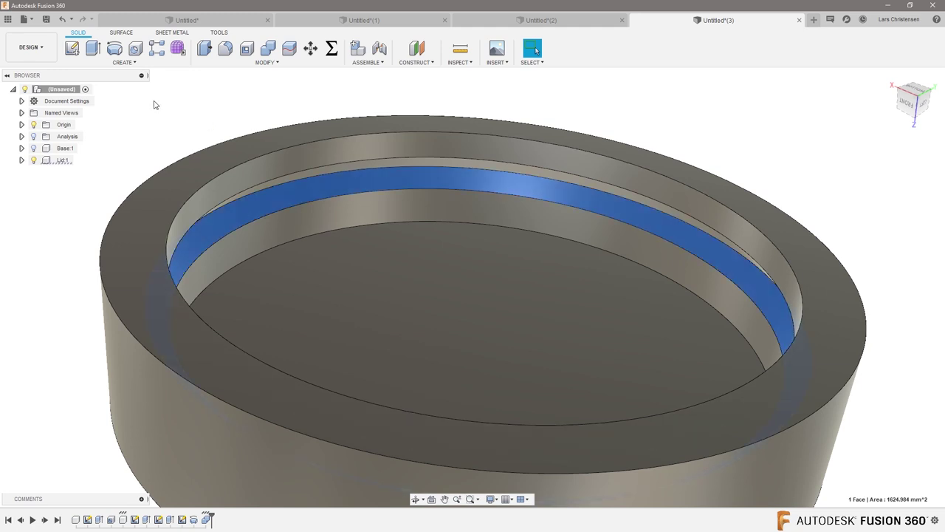
{"action": "key", "text": "q"}
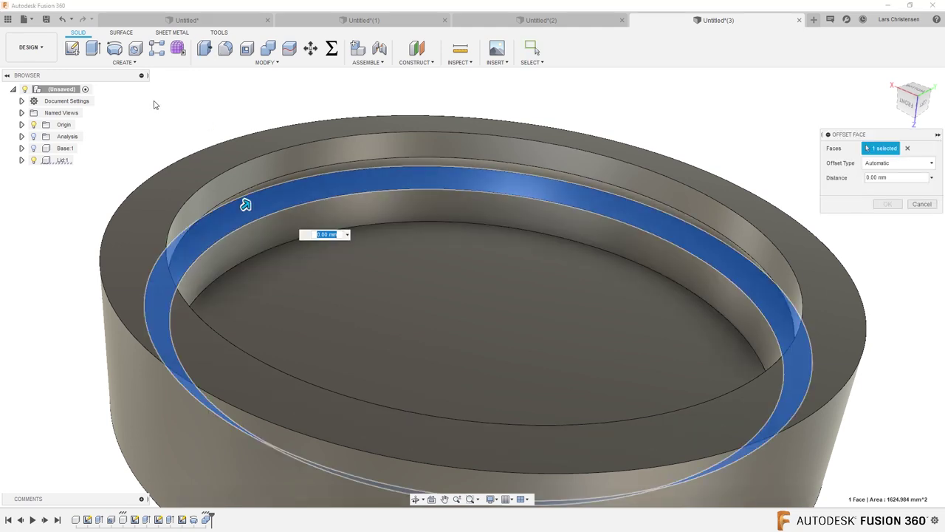
{"action": "mouse_move", "coordinate": [245, 205]}
{"action": "left_mouse_down"}
{"action": "mouse_move", "coordinate": [246, 195]}
{"action": "mouse_move", "coordinate": [242, 210]}
{"action": "mouse_move", "coordinate": [260, 210]}
{"action": "left_mouse_up"}
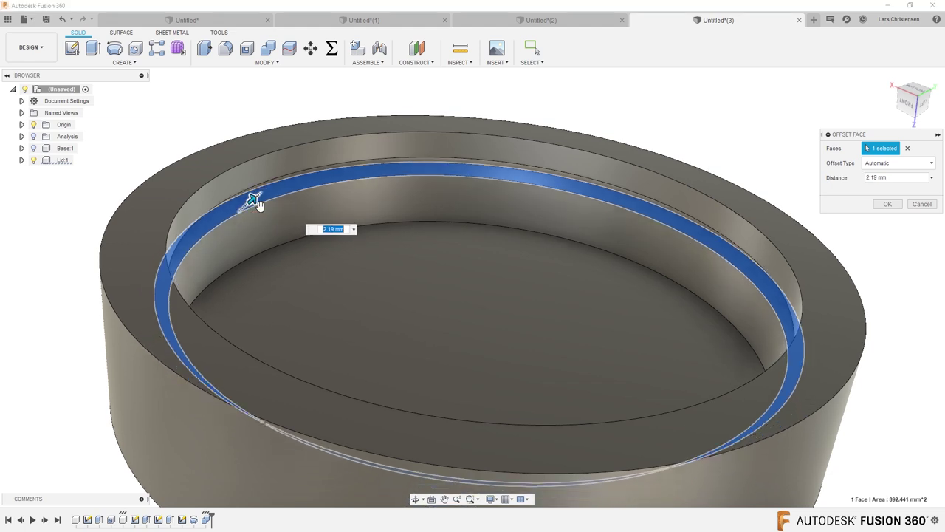
{"action": "type", "text": "-.5"}
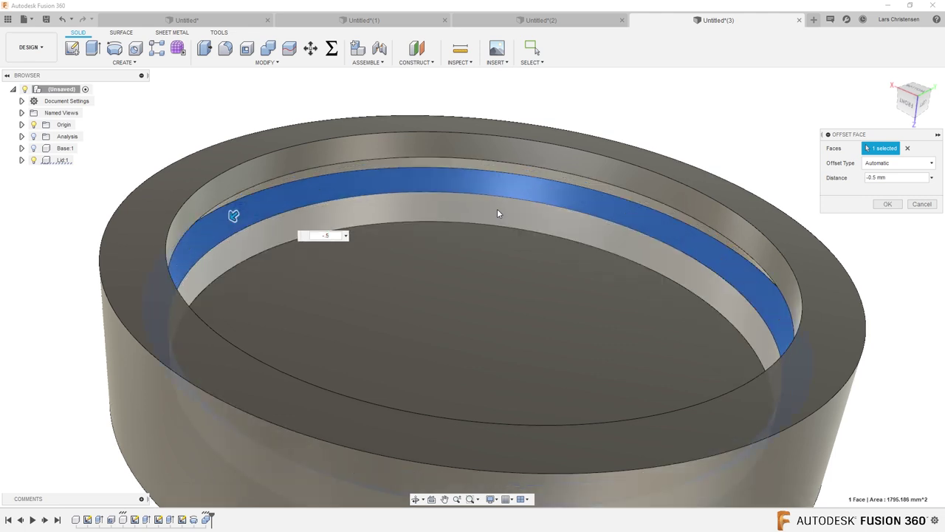
{"action": "key", "text": "Return"}
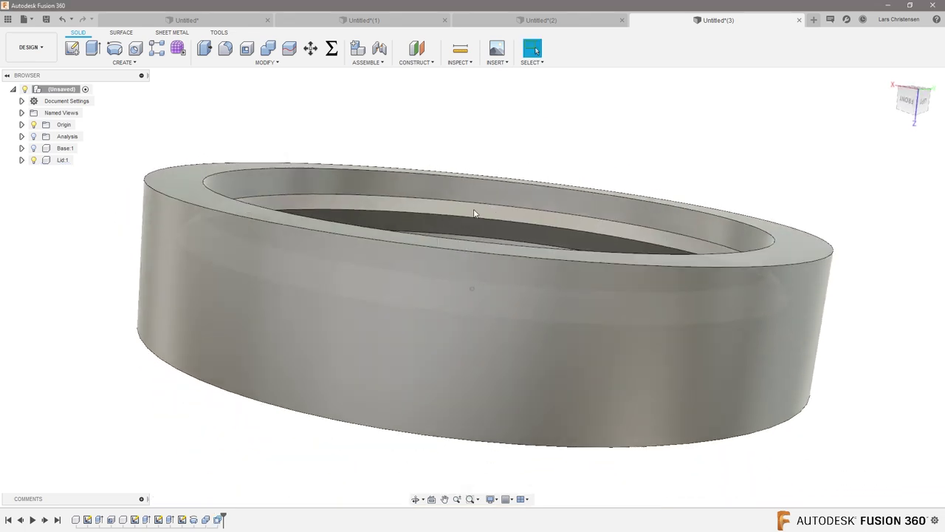
Step: Offset a second inner groove face of the lid the same way
{"action": "left_click", "coordinate": [474, 214]}
{"action": "middle_click_drag", "start_coordinate": [476, 198], "coordinate": [515, 122], "text": "shift"}
{"action": "key", "text": "q"}
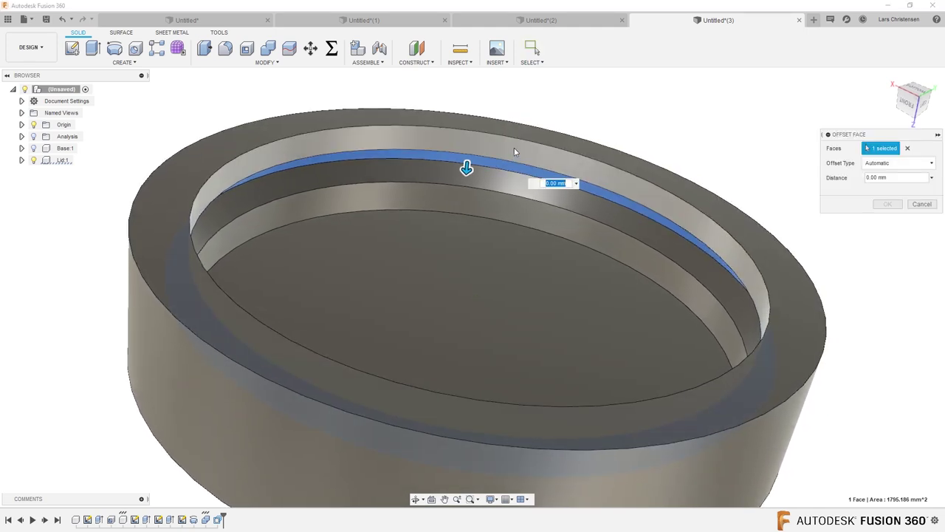
{"action": "type", "text": "0.2"}
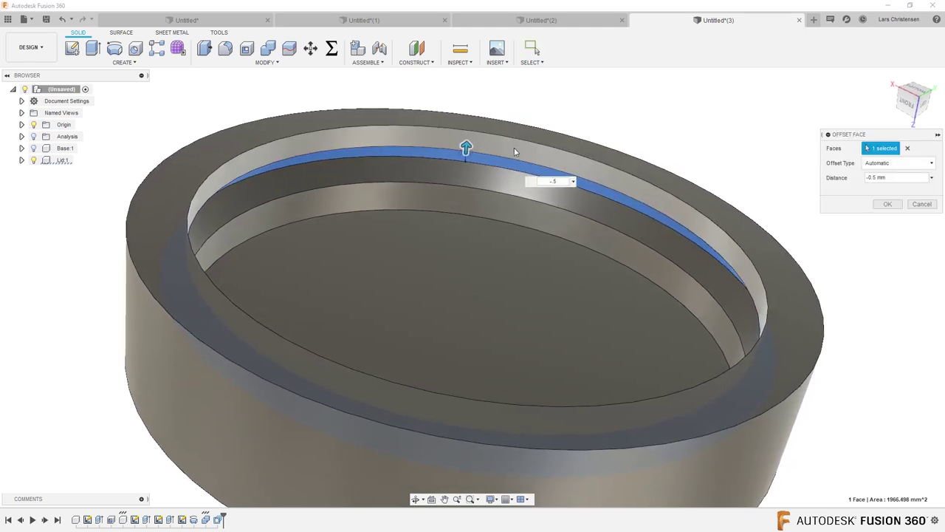
{"action": "key", "text": "Return"}
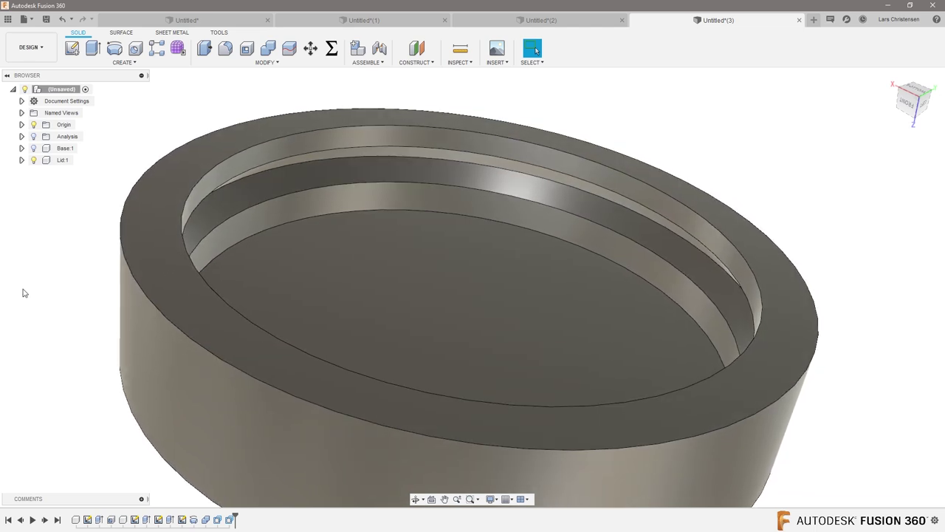
Step: Show both Base:1 and Lid:1 again and turn the section cut back on
{"action": "left_click", "coordinate": [34, 161]}
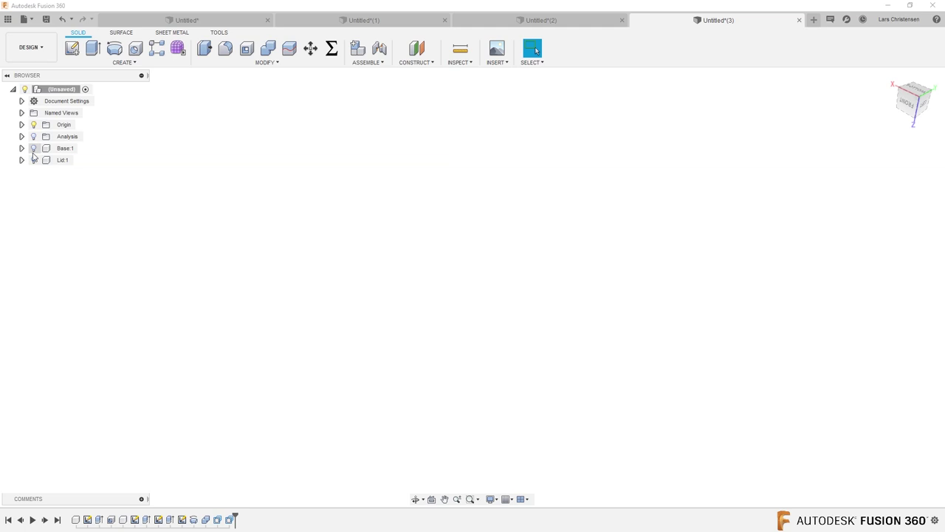
{"action": "left_click", "coordinate": [34, 148]}
{"action": "left_click", "coordinate": [33, 161]}
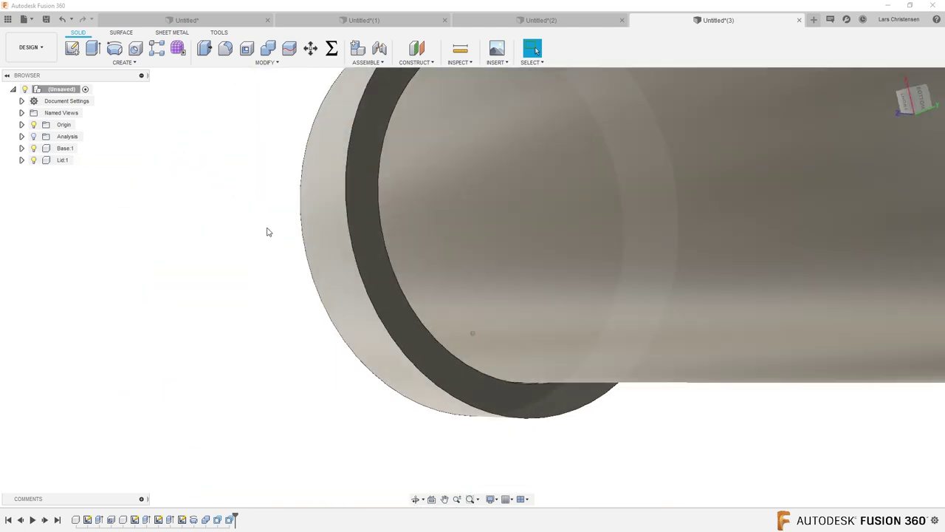
{"action": "left_click", "coordinate": [33, 136]}
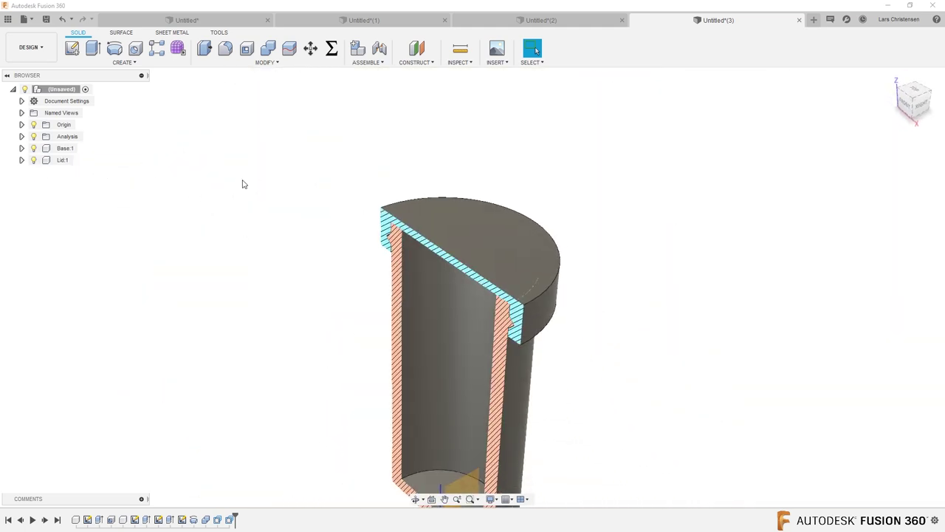
Step: Inspect the snap clearance in a zoomed front view, then hide the section and Lid:1
{"action": "left_click", "coordinate": [907, 105]}
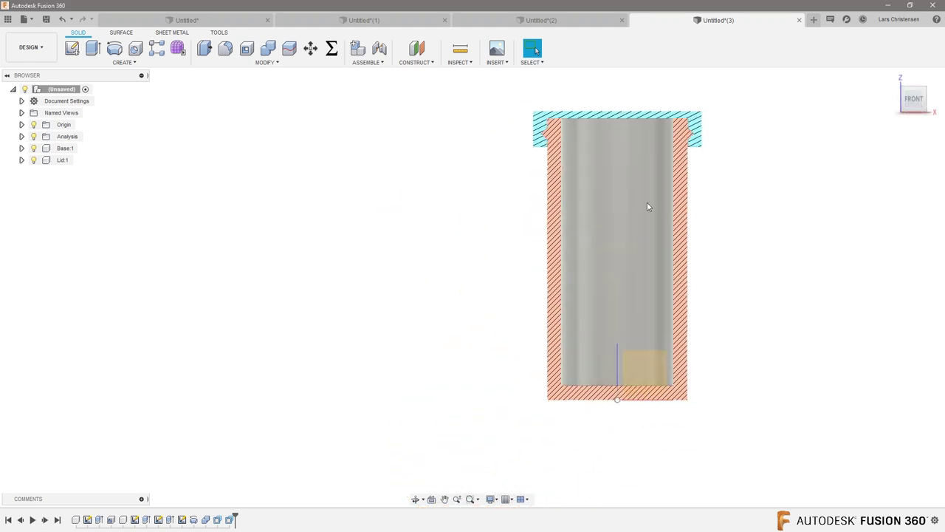
{"action": "scroll", "coordinate": [647, 206], "scroll_direction": "up", "scroll_amount": 10}
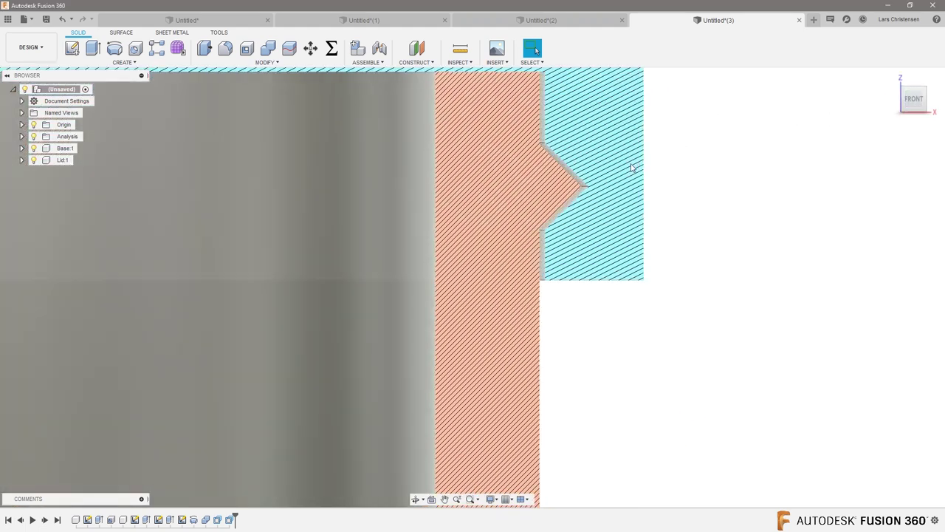
{"action": "scroll", "coordinate": [631, 168], "scroll_direction": "up", "scroll_amount": 4}
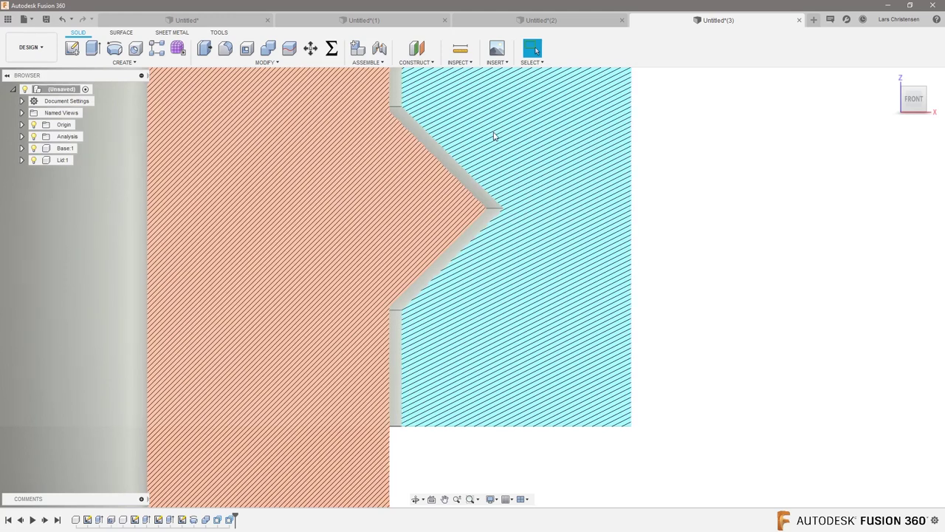
{"action": "scroll", "coordinate": [635, 229], "scroll_direction": "down", "scroll_amount": 5}
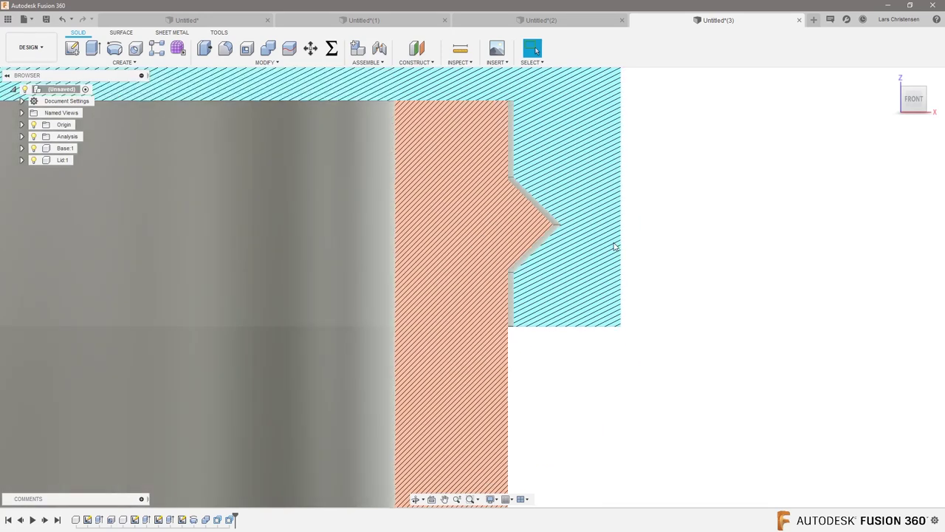
{"action": "scroll", "coordinate": [727, 259], "scroll_direction": "down", "scroll_amount": 3}
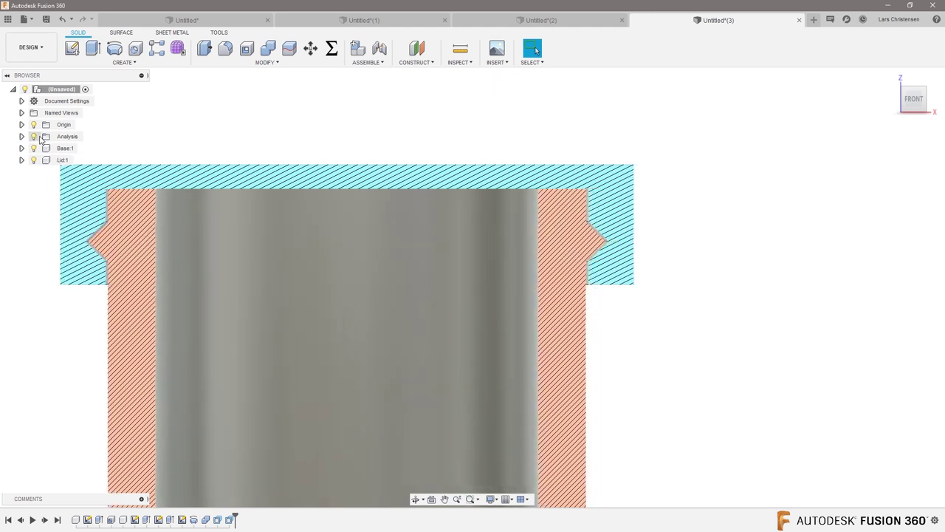
{"action": "left_click", "coordinate": [33, 136]}
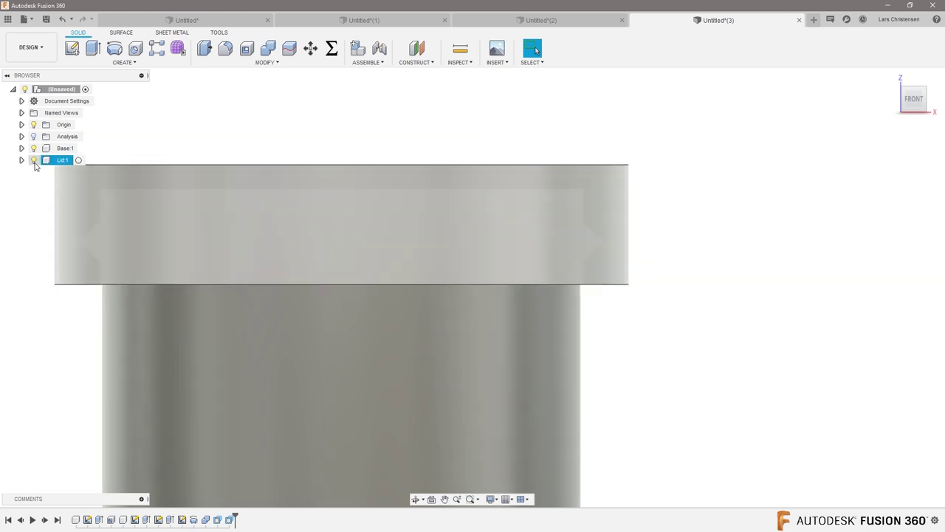
{"action": "left_click", "coordinate": [34, 160]}
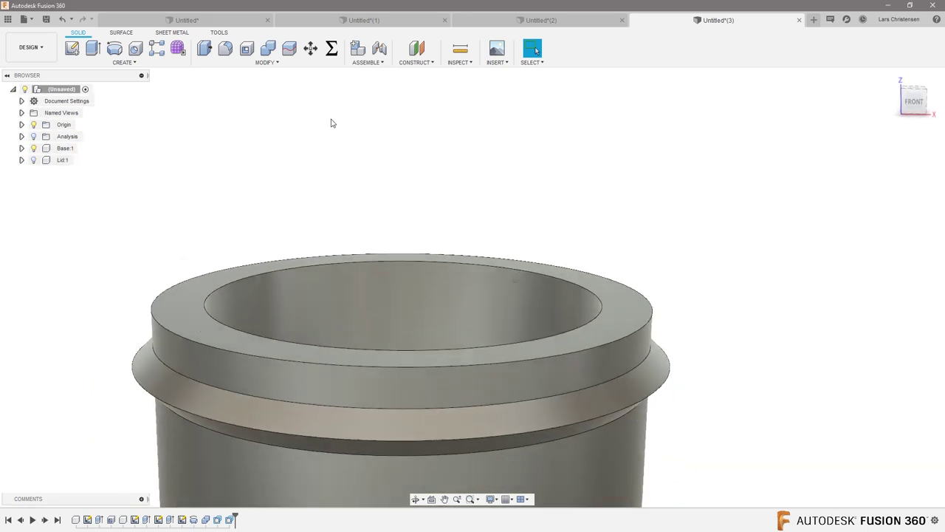
Step: Chamfer the base's top outer edge by 1 mm
{"action": "left_click", "coordinate": [268, 63]}
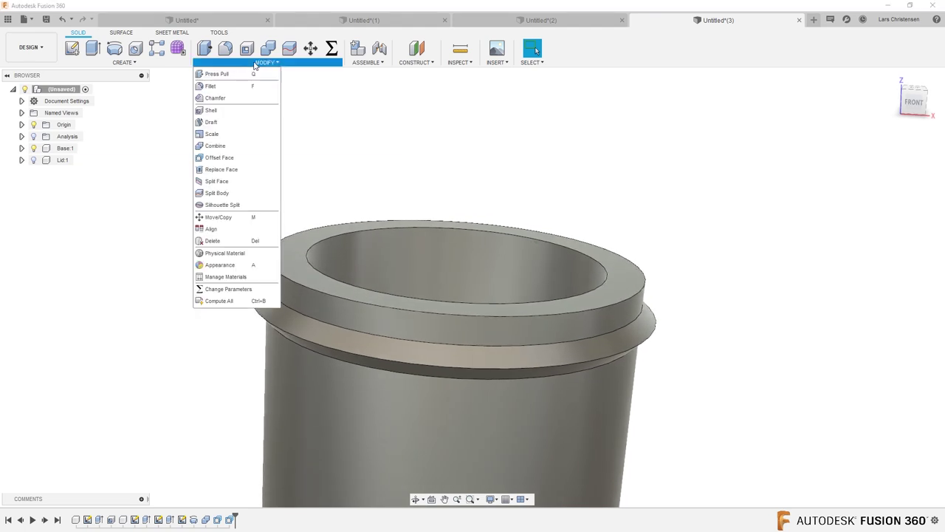
{"action": "left_click", "coordinate": [215, 98]}
{"action": "scroll", "coordinate": [212, 265], "scroll_direction": "up", "scroll_amount": 2}
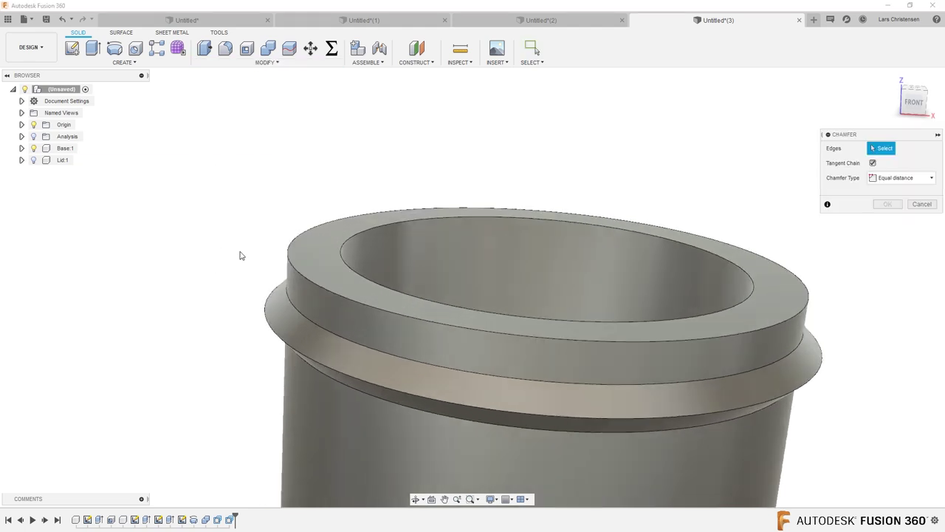
{"action": "left_click", "coordinate": [288, 258]}
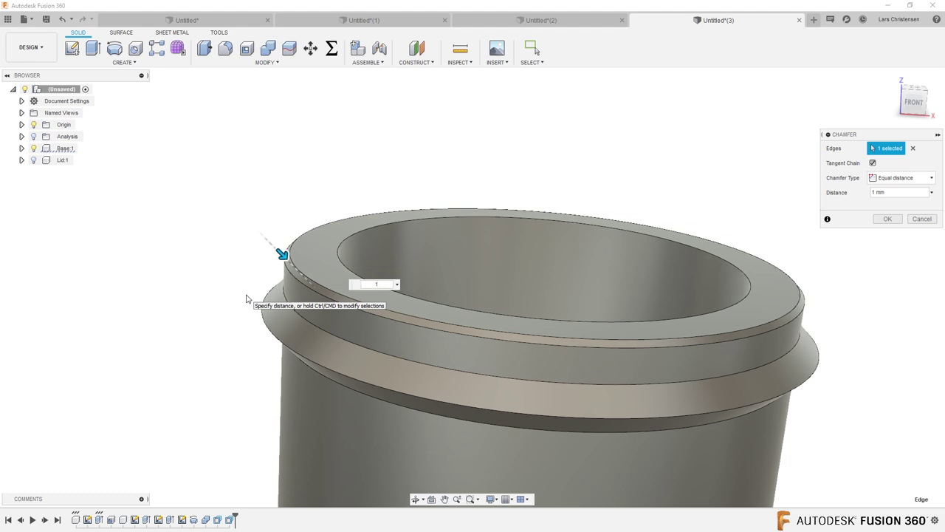
{"action": "middle_click_drag", "start_coordinate": [166, 291], "coordinate": [375, 437], "text": "shift"}
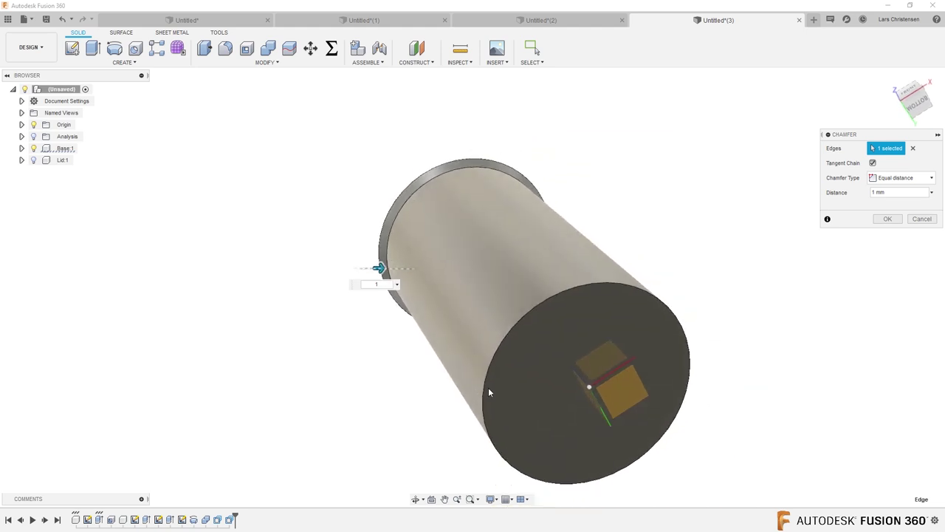
{"action": "middle_click_drag", "start_coordinate": [482, 389], "coordinate": [694, 333], "text": "shift"}
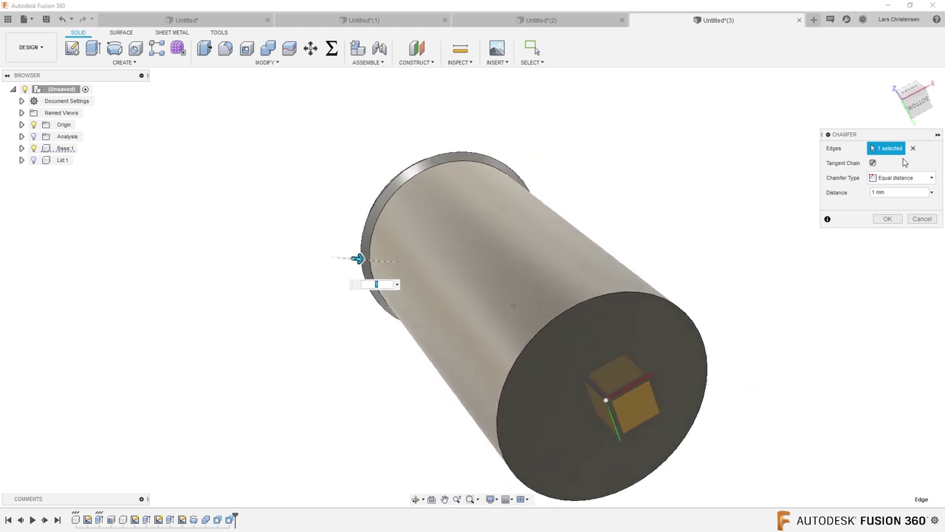
{"action": "left_click", "coordinate": [889, 219]}
Step: Chamfer the circular edge of the base's closed end face by 1 mm
{"action": "right_click", "coordinate": [738, 217]}
{"action": "left_click", "coordinate": [750, 186]}
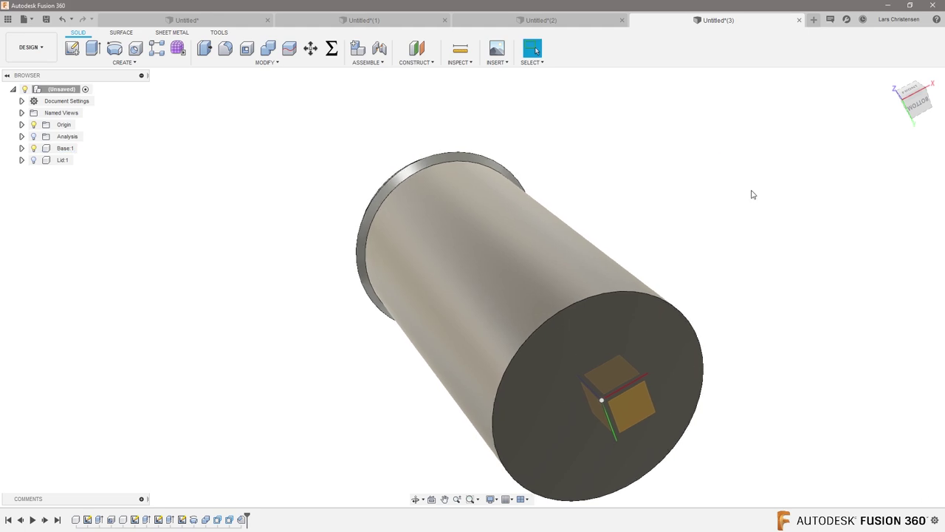
{"action": "left_click", "coordinate": [630, 290]}
{"action": "type", "text": "1"}
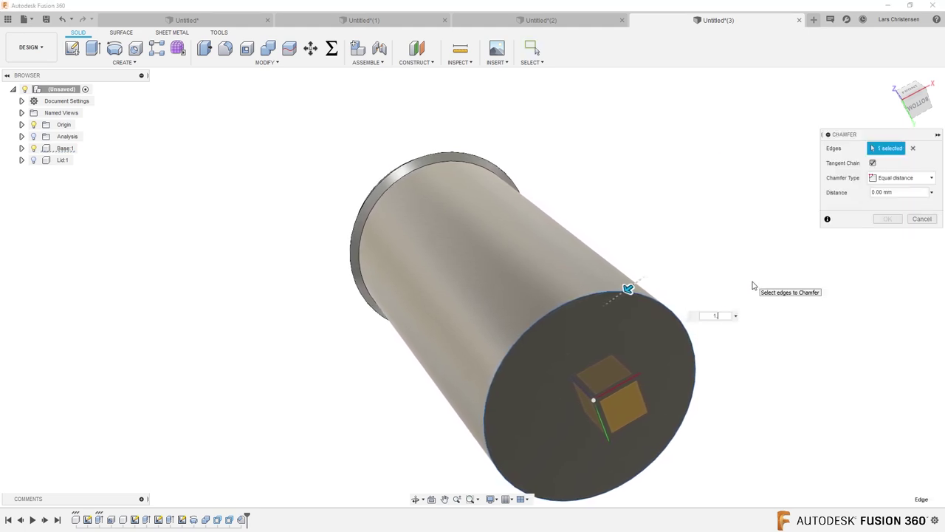
{"action": "key", "text": "Return"}
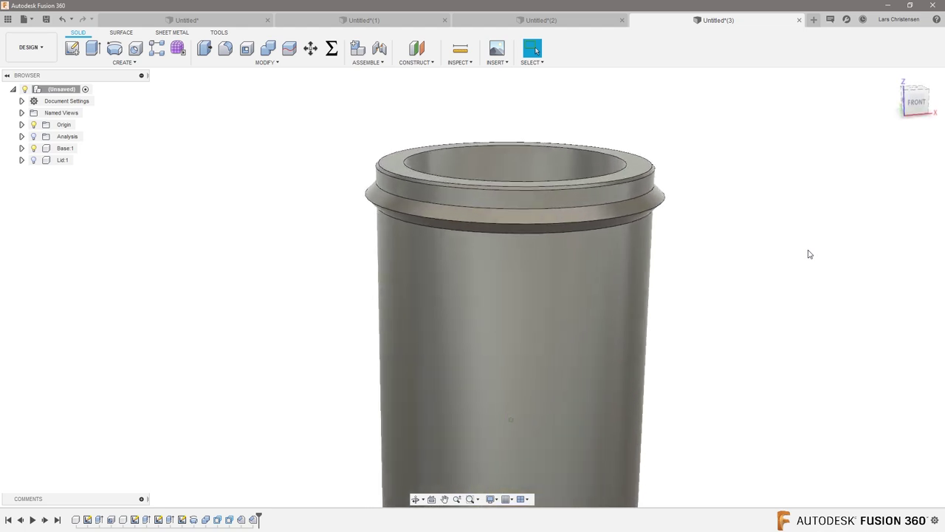
Step: Try a chamfer on the cylinder's inner top edge, then cancel it
{"action": "middle_click_drag", "start_coordinate": [325, 175], "coordinate": [384, 108], "text": "shift"}
{"action": "right_click", "coordinate": [380, 111]}
{"action": "left_click", "coordinate": [380, 91]}
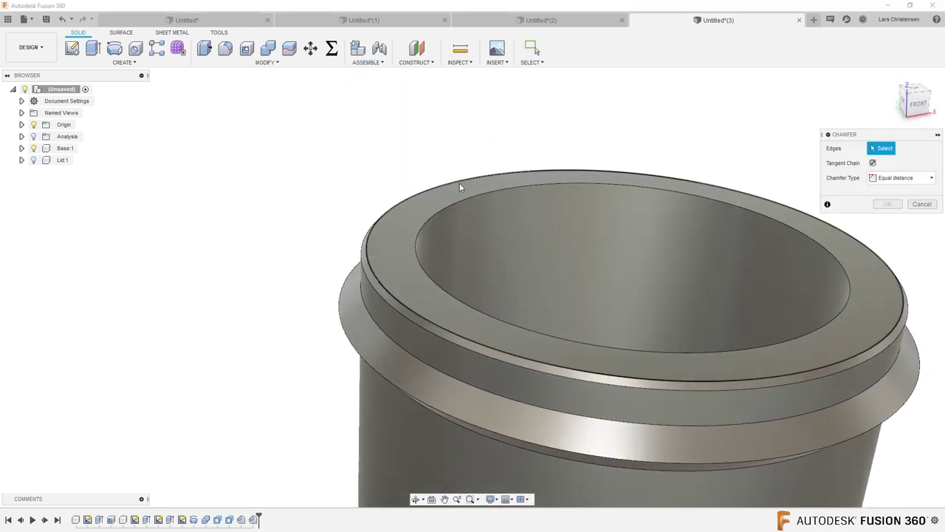
{"action": "left_click", "coordinate": [458, 207]}
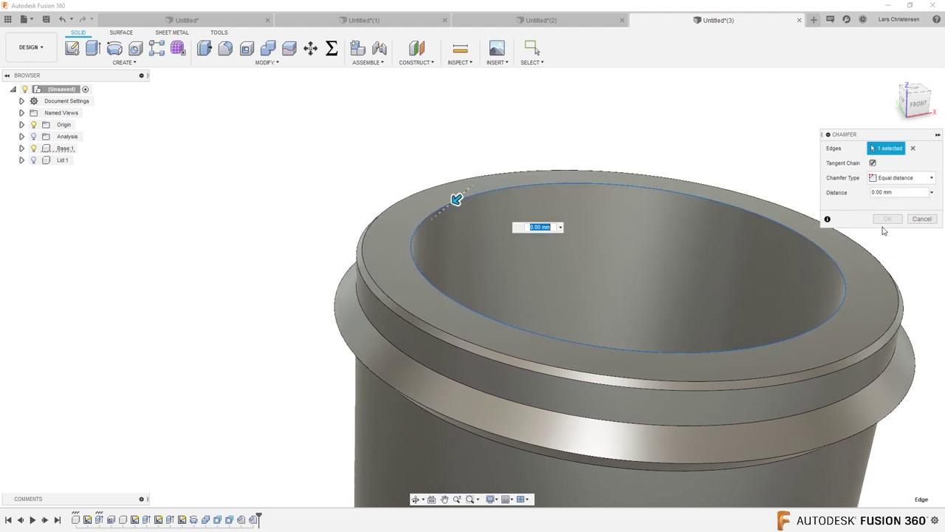
{"action": "left_click", "coordinate": [922, 218]}
{"action": "middle_click_drag", "start_coordinate": [296, 295], "coordinate": [246, 82], "text": "shift"}
Step: Fillet the two chamfered snap-lip edges at 0.5 mm
{"action": "left_click", "coordinate": [226, 49]}
{"action": "middle_click_drag", "start_coordinate": [310, 259], "coordinate": [356, 293], "text": "shift"}
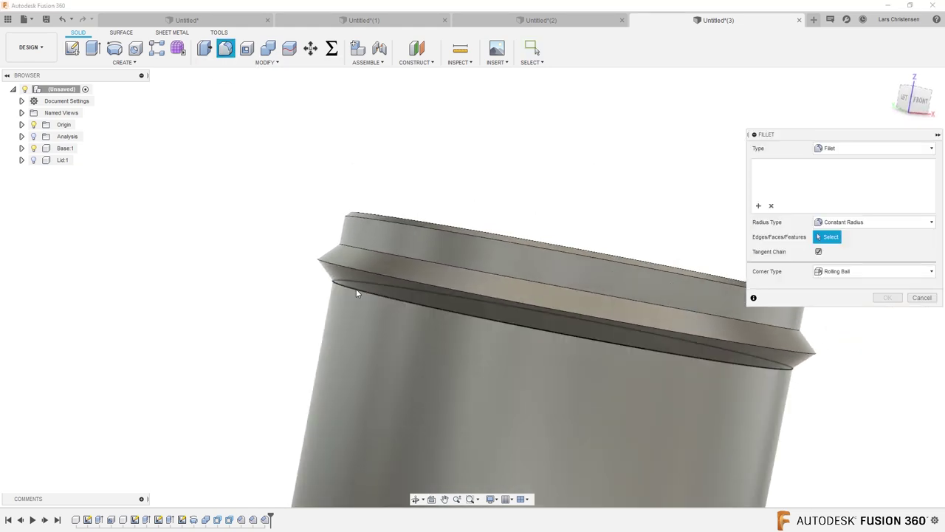
{"action": "left_click", "coordinate": [357, 293]}
{"action": "left_click", "coordinate": [385, 254]}
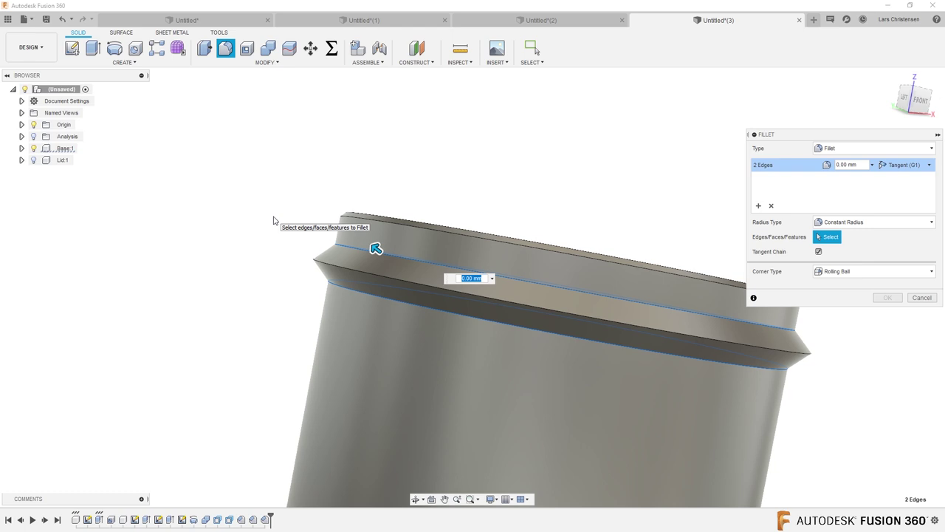
{"action": "type", "text": ".5"}
{"action": "scroll", "coordinate": [274, 219], "scroll_direction": "up", "scroll_amount": 4}
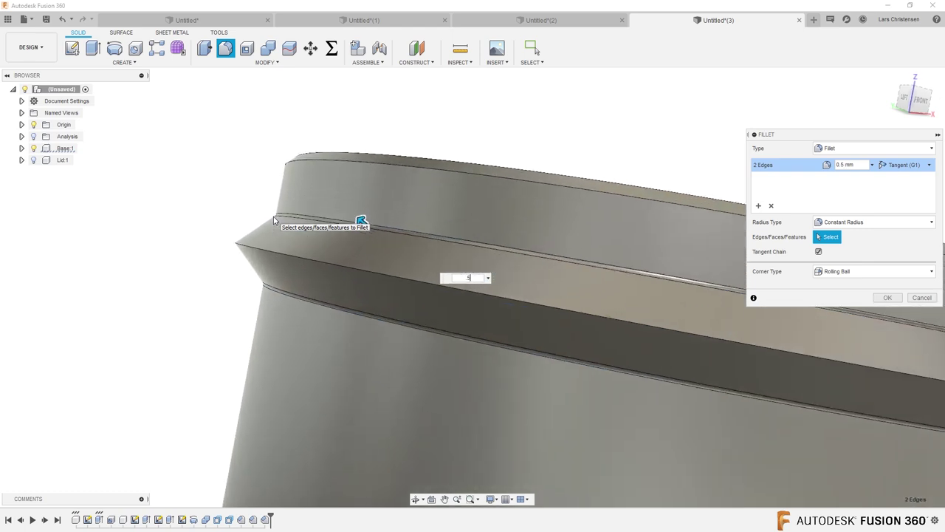
{"action": "middle_click_drag", "start_coordinate": [274, 219], "coordinate": [158, 286], "text": "shift"}
{"action": "key", "text": "Return"}
Step: Fillet the lower edge of the chamfered lip
{"action": "left_click", "coordinate": [225, 48]}
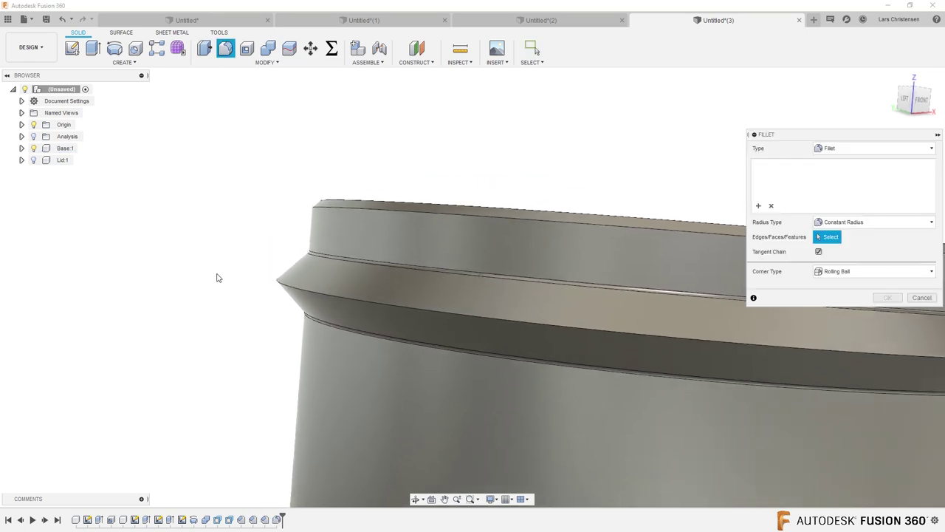
{"action": "left_click", "coordinate": [277, 292]}
{"action": "type", "text": "1"}
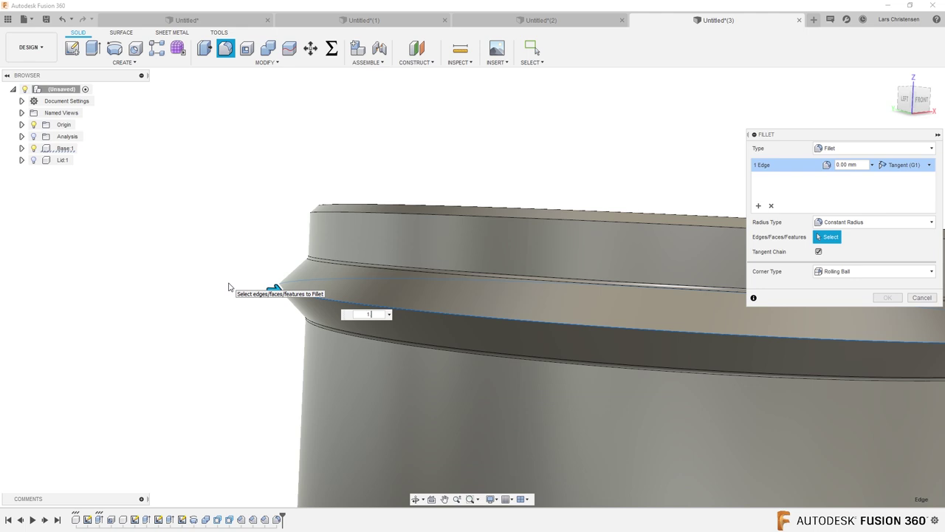
{"action": "type", "text": "."}
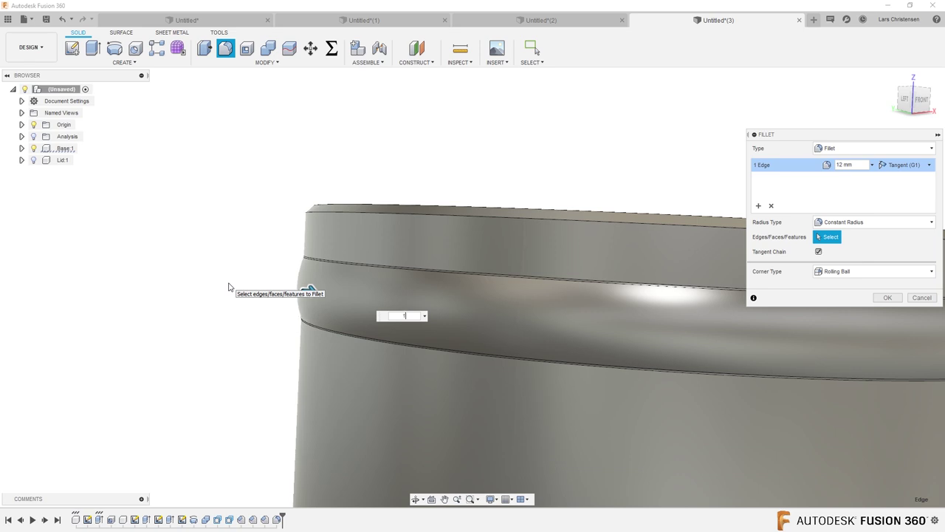
{"action": "type", "text": "2"}
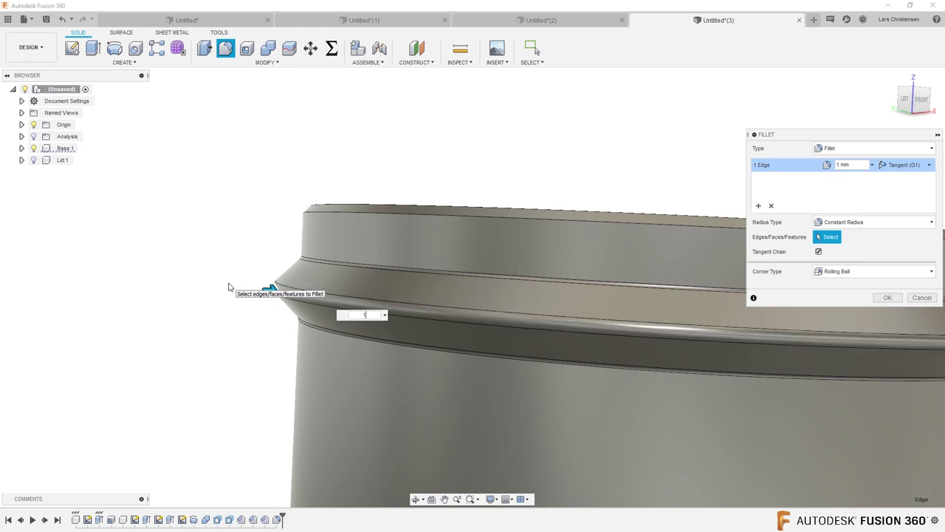
{"action": "key", "text": "Return"}
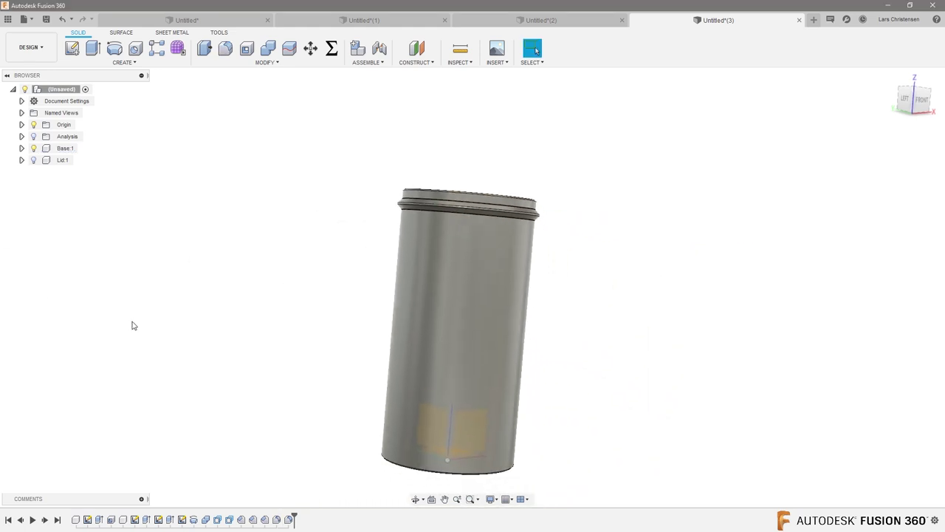
Step: Show Lid:1 and hide Base:1 to view the lid alone from below
{"action": "left_click", "coordinate": [33, 159]}
{"action": "left_click", "coordinate": [34, 148]}
{"action": "middle_click_drag", "start_coordinate": [177, 244], "coordinate": [234, 220], "text": "shift"}
{"action": "scroll", "coordinate": [234, 219], "scroll_direction": "up", "scroll_amount": 4}
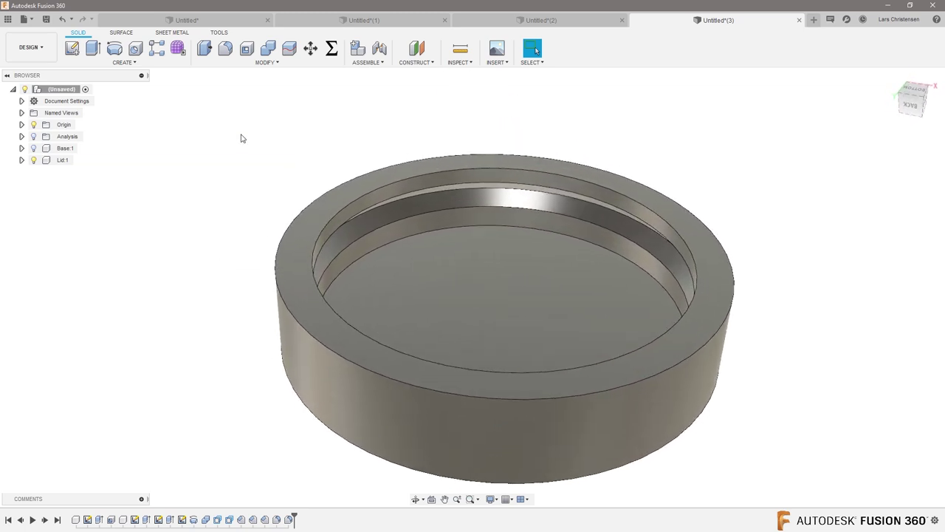
{"action": "left_click", "coordinate": [253, 66]}
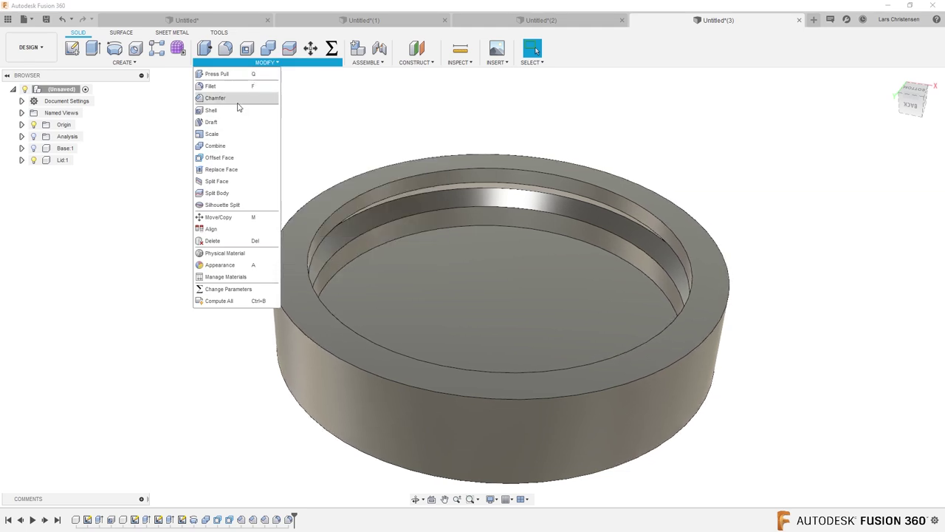
Step: Chamfer the lid's inner rim edge with a 2 mm distance
{"action": "left_click", "coordinate": [235, 98]}
{"action": "left_click", "coordinate": [335, 213]}
{"action": "scroll", "coordinate": [203, 206], "scroll_direction": "up", "scroll_amount": 3}
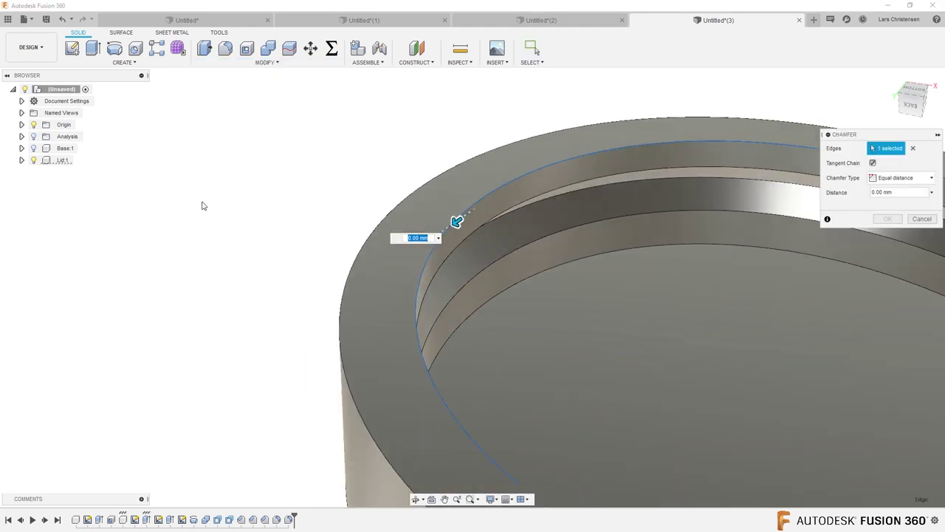
{"action": "type", "text": "1."}
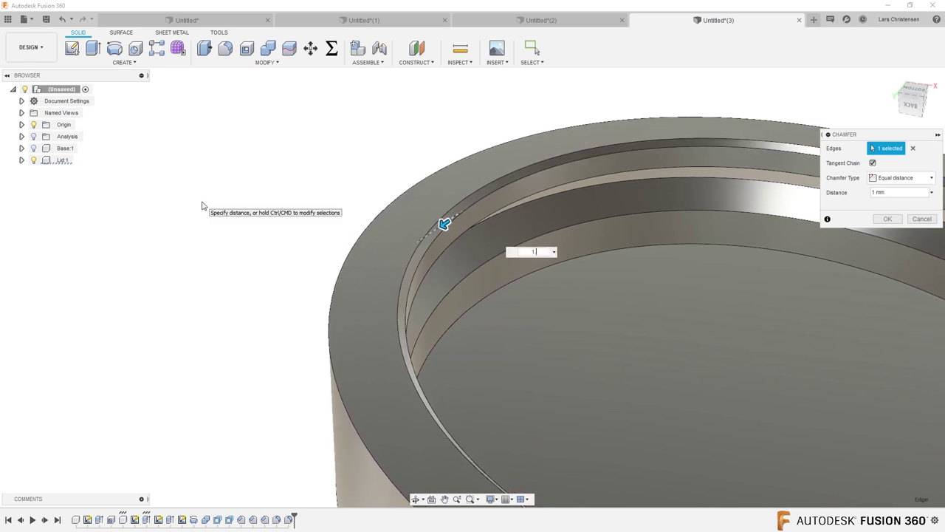
{"action": "key", "text": "BackSpace"}
{"action": "key", "text": "BackSpace"}
{"action": "type", "text": "2"}
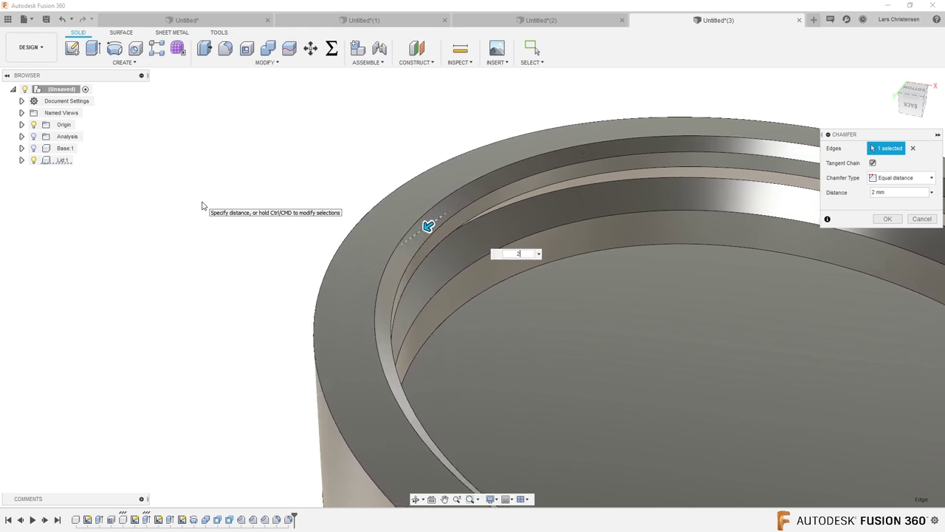
{"action": "key", "text": "Return"}
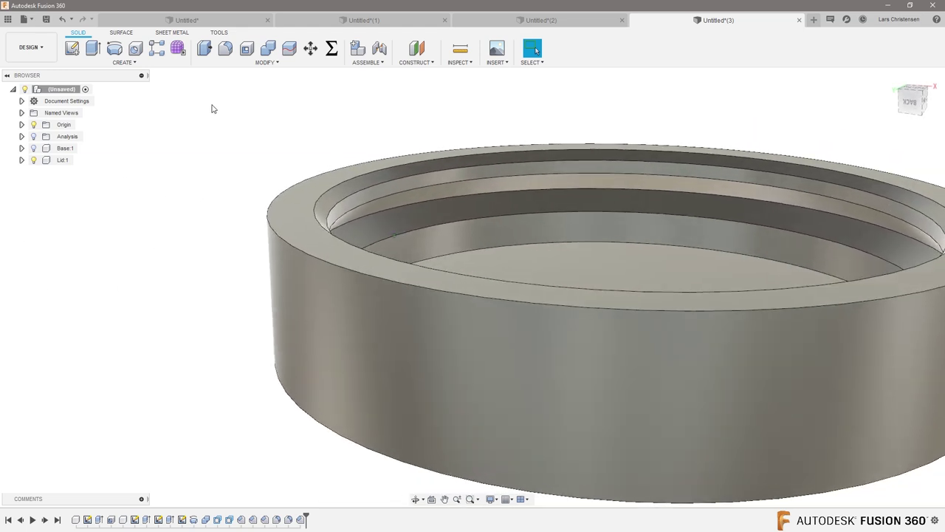
Step: Fillet the lid's inner top edge at 1 mm, then edit the fillet to 0.5 mm
{"action": "left_click", "coordinate": [225, 48]}
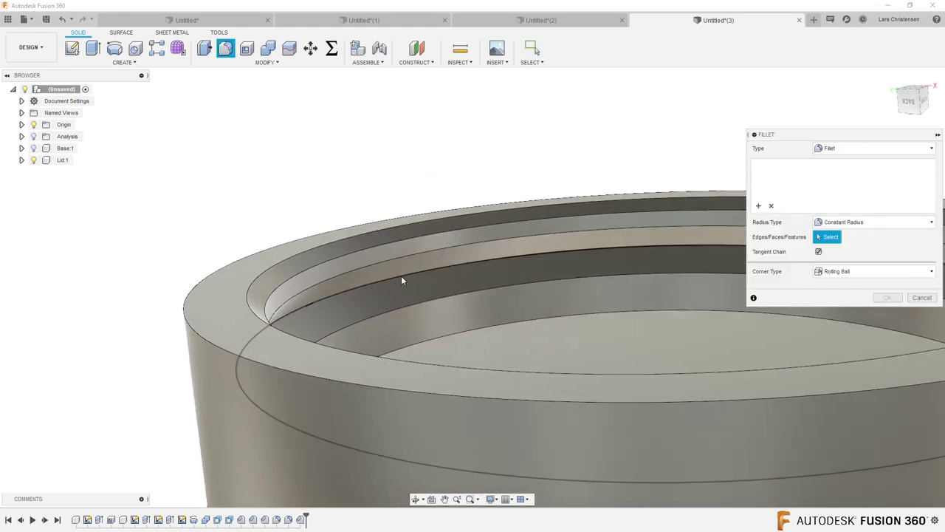
{"action": "left_click", "coordinate": [401, 276]}
{"action": "type", "text": "1"}
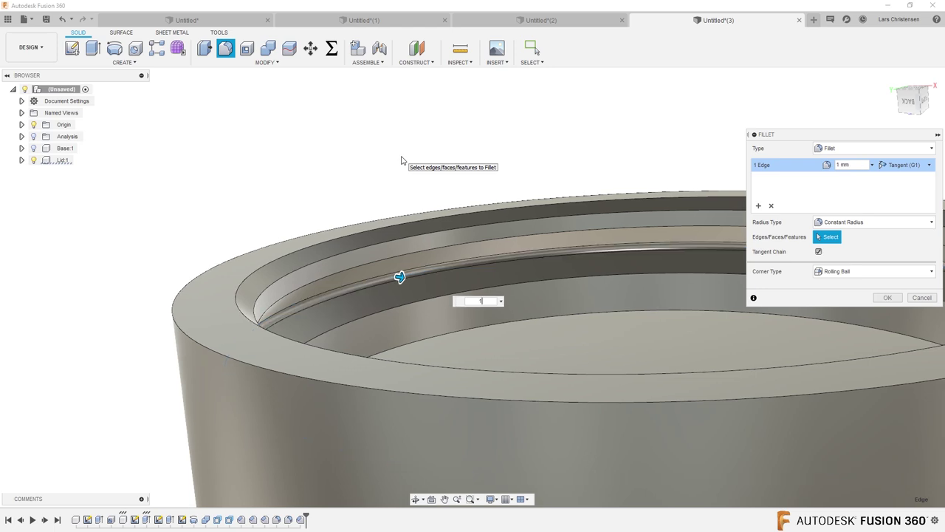
{"action": "key", "text": "Return"}
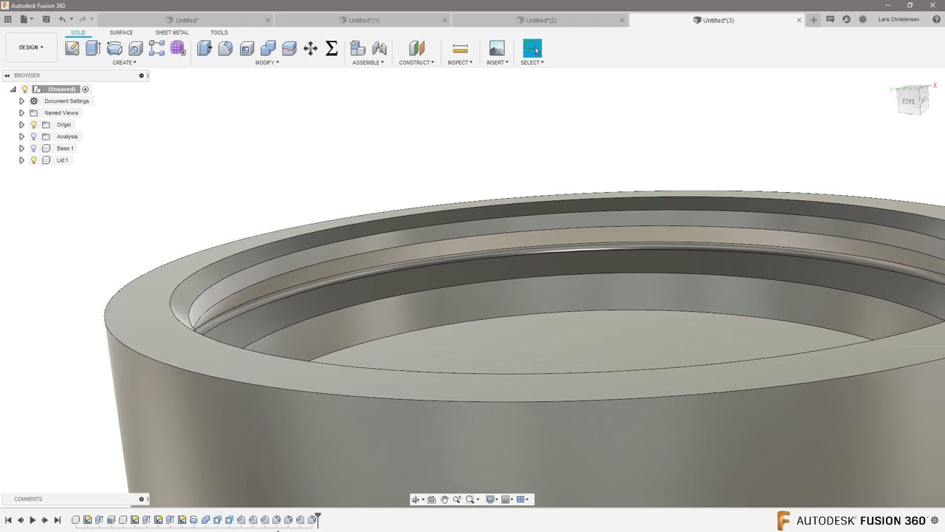
{"action": "right_click", "coordinate": [312, 519]}
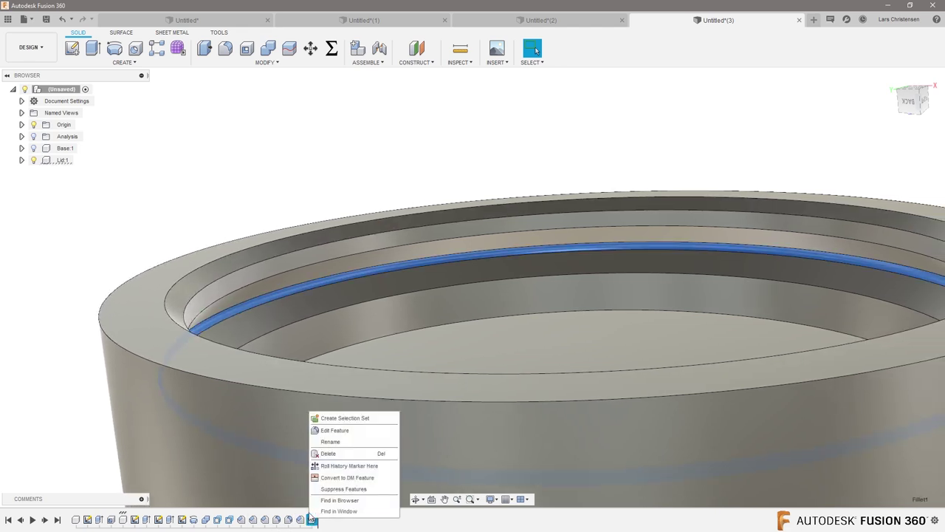
{"action": "left_click", "coordinate": [334, 431]}
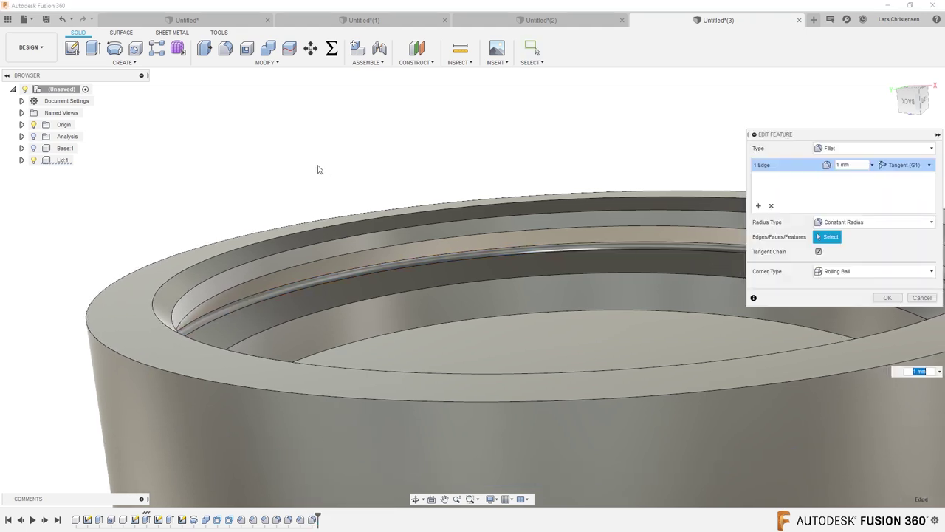
{"action": "type", "text": ".5"}
{"action": "key", "text": "Return"}
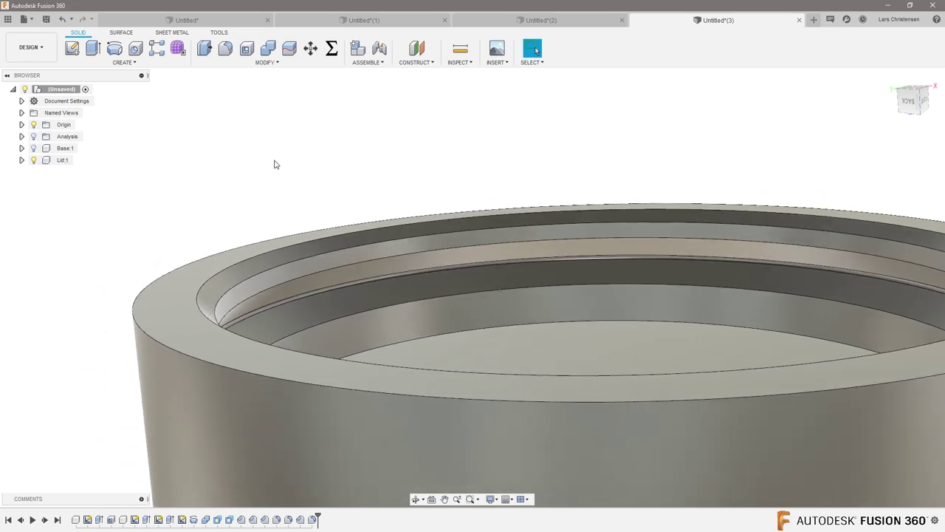
Step: Fillet two more inner edges of the lid's ring at 0.5 mm
{"action": "left_click", "coordinate": [228, 52]}
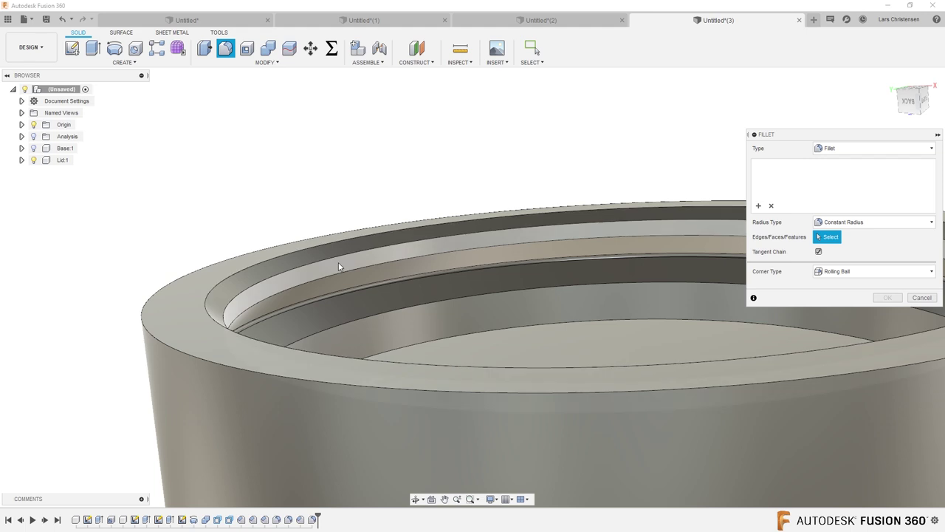
{"action": "left_click", "coordinate": [343, 274]}
{"action": "left_click", "coordinate": [363, 320]}
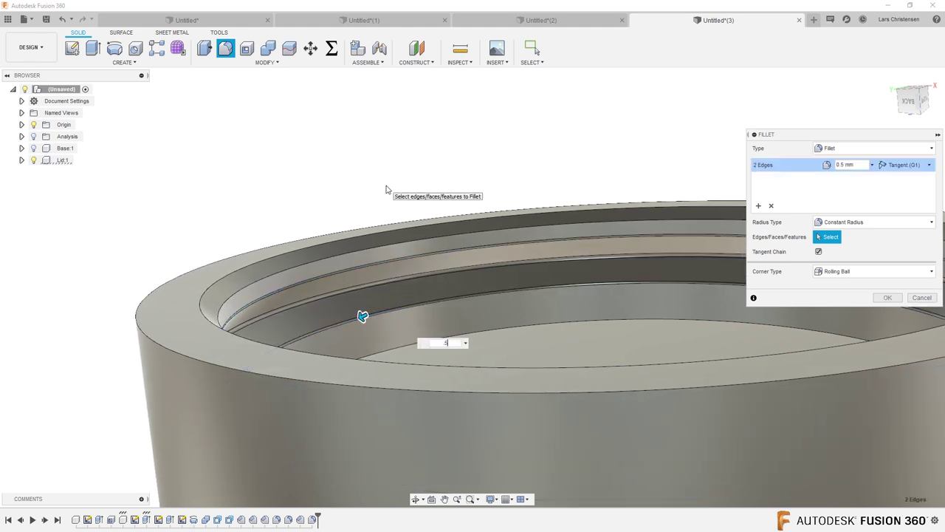
{"action": "key", "text": "Return"}
{"action": "middle_click_drag", "start_coordinate": [387, 187], "coordinate": [250, 138], "text": "shift"}
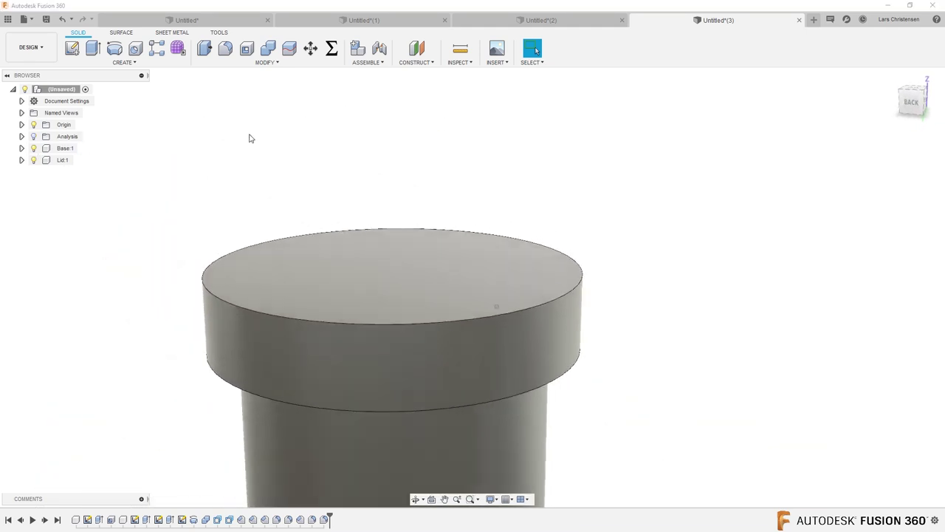
Step: Hide Base:1 and chamfer the lid's top and bottom outer edges
{"action": "middle_click_drag", "start_coordinate": [481, 63], "coordinate": [300, 91], "text": "shift"}
{"action": "left_click", "coordinate": [267, 63]}
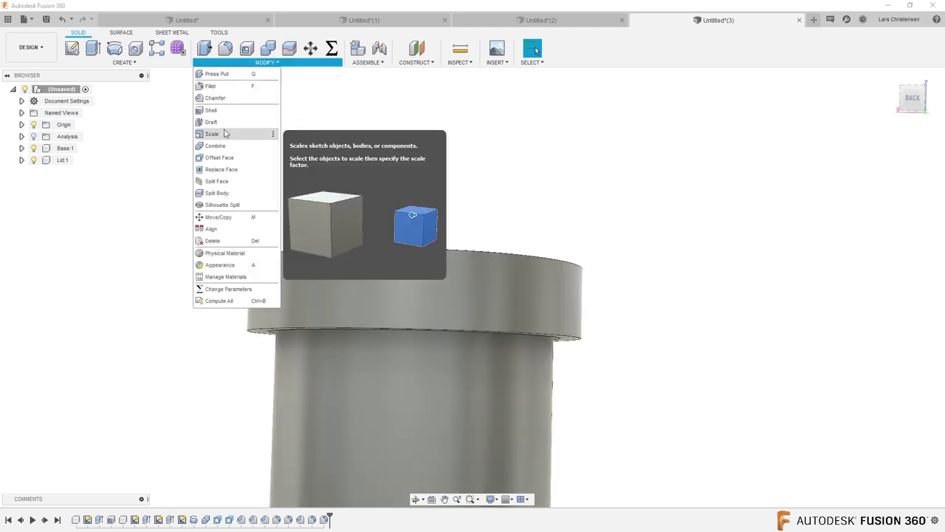
{"action": "left_click", "coordinate": [37, 177]}
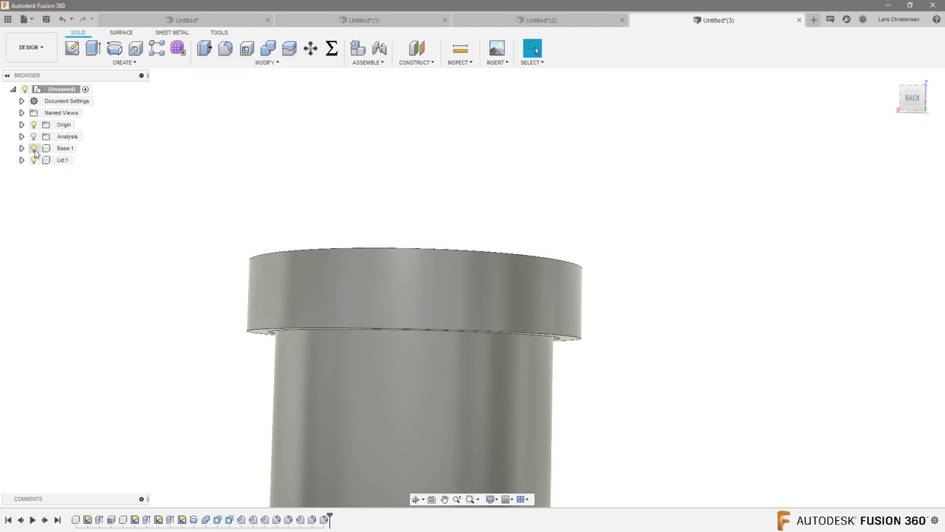
{"action": "left_click", "coordinate": [33, 148]}
{"action": "middle_click_drag", "start_coordinate": [155, 189], "coordinate": [189, 122], "text": "shift"}
{"action": "left_click", "coordinate": [248, 62]}
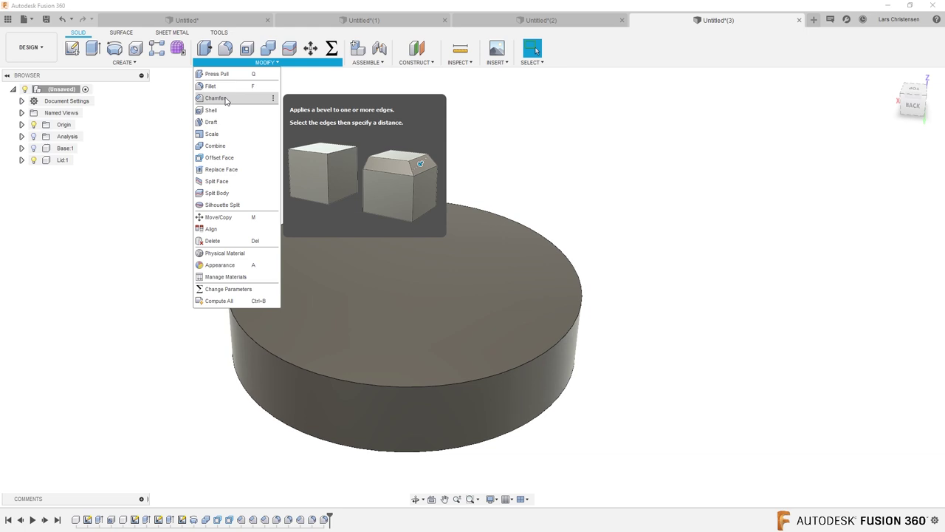
{"action": "left_click", "coordinate": [226, 100]}
{"action": "left_click", "coordinate": [234, 311]}
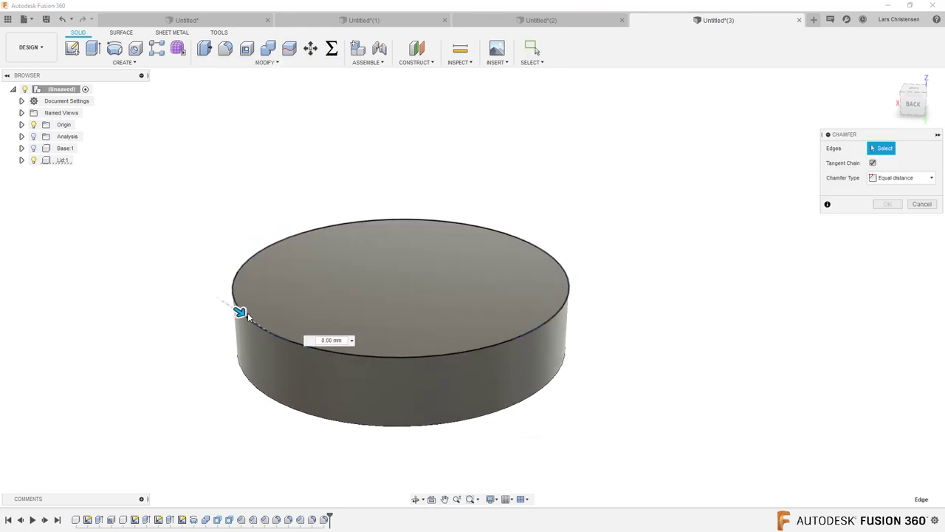
{"action": "left_click", "coordinate": [288, 408]}
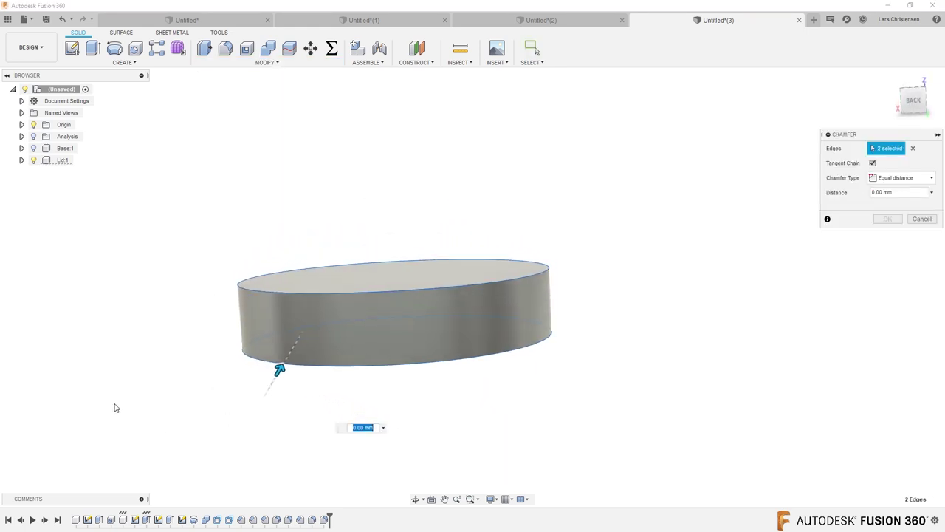
{"action": "key", "text": "Escape"}
{"action": "middle_click_drag", "start_coordinate": [172, 407], "coordinate": [231, 59], "text": "shift"}
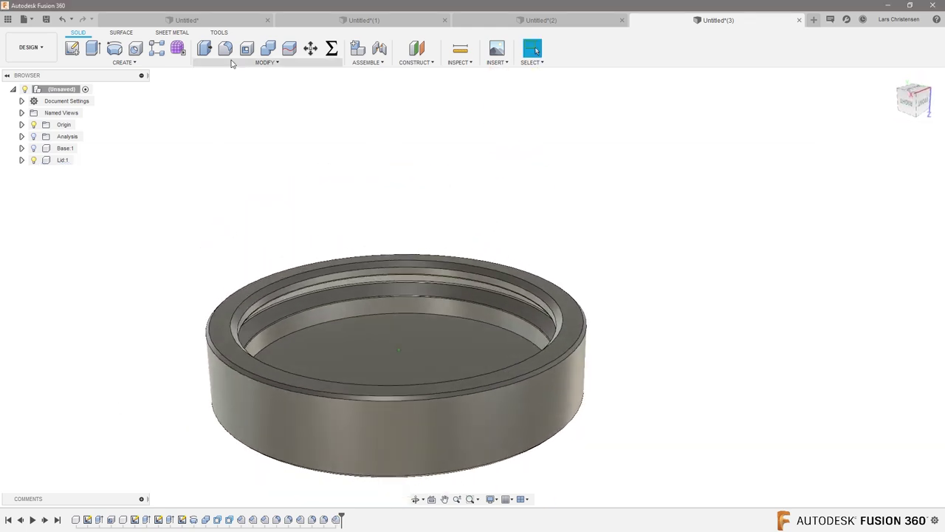
Step: Round the lid's inner floor edge with a 5 mm fillet
{"action": "left_click", "coordinate": [225, 49]}
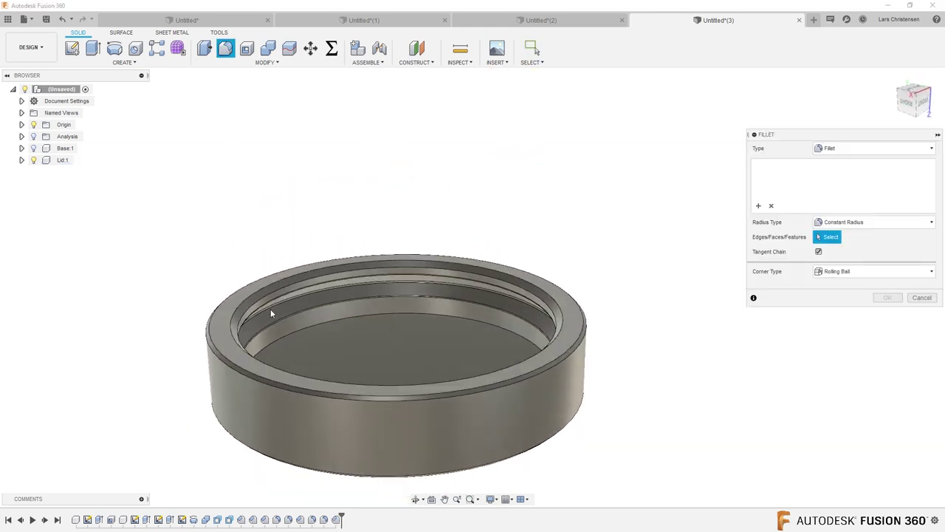
{"action": "left_click", "coordinate": [319, 322]}
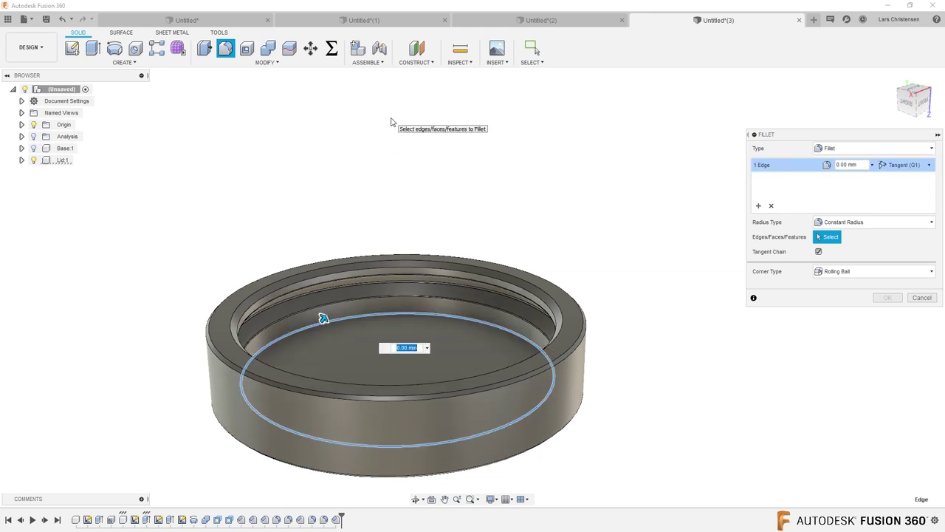
{"action": "type", "text": "5"}
{"action": "key", "text": "Return"}
{"action": "middle_click_drag", "start_coordinate": [438, 110], "coordinate": [147, 151], "text": "shift"}
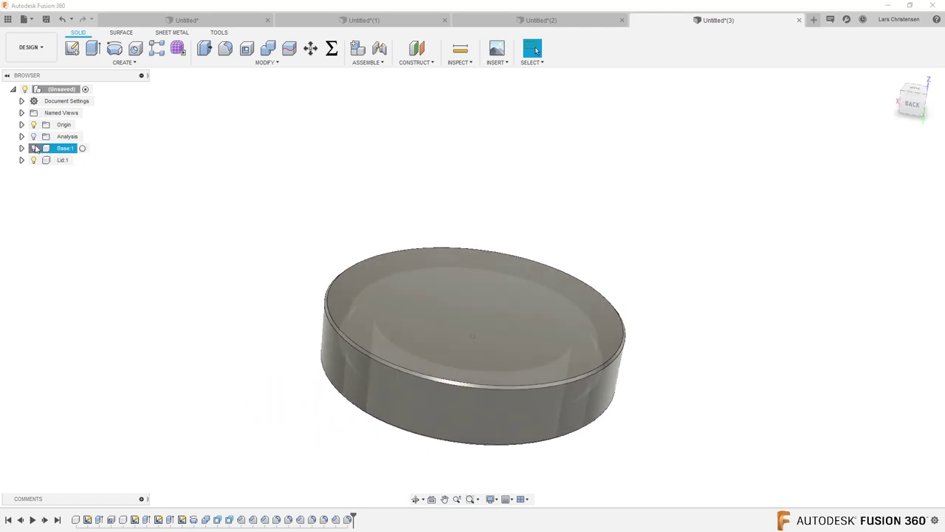
Step: Show Base:1 again beneath the lid
{"action": "left_click", "coordinate": [33, 148]}
{"action": "middle_click_drag", "start_coordinate": [289, 152], "coordinate": [499, 100], "text": "shift"}
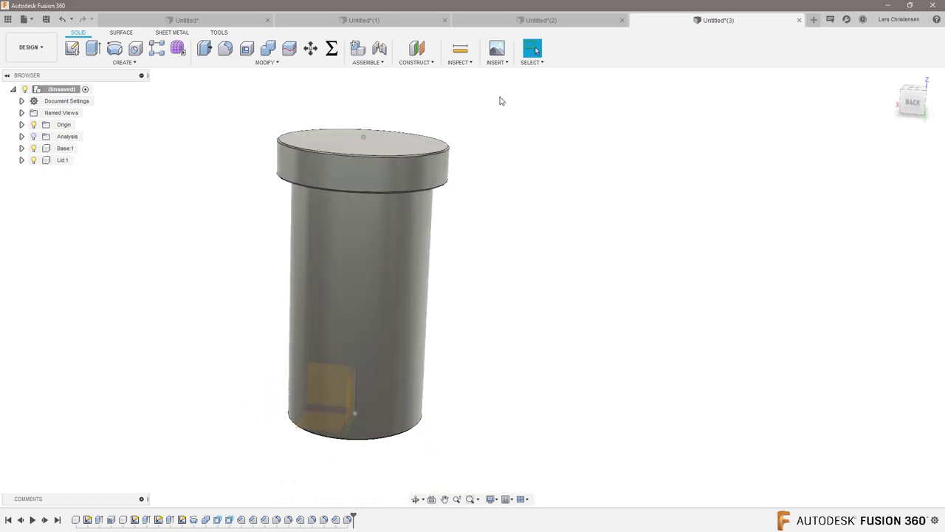
{"action": "left_click", "coordinate": [459, 62]}
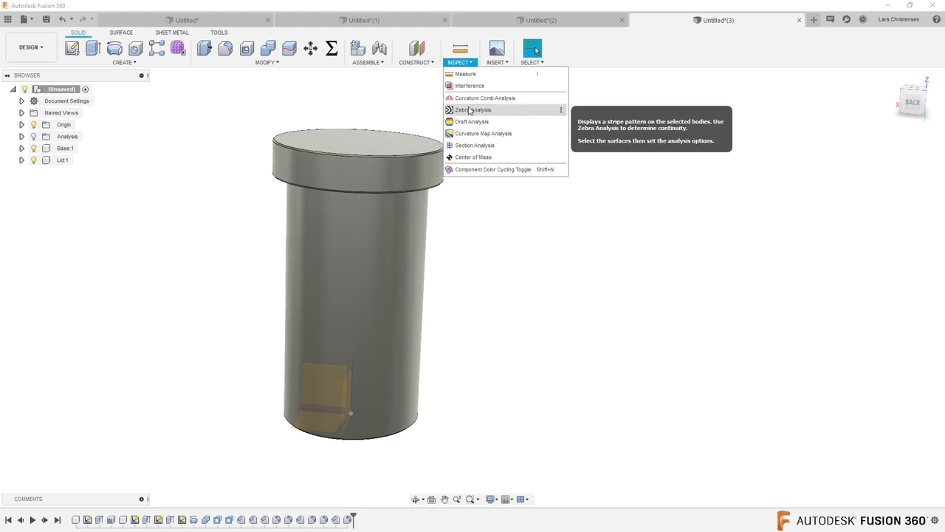
{"action": "left_click", "coordinate": [185, 214]}
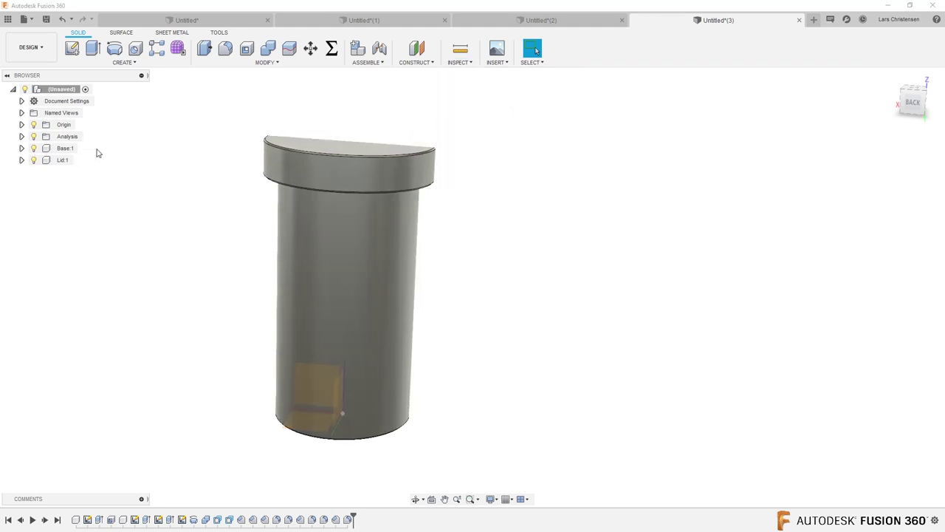
Step: Check the snap-fit ridge in a zoomed front section view, then turn off the Analysis section
{"action": "mouse_move", "coordinate": [793, 244]}
{"action": "middle_mouse_down", "text": "shift"}
{"action": "mouse_move", "coordinate": [884, 184]}
{"action": "mouse_move", "coordinate": [639, 164]}
{"action": "mouse_move", "coordinate": [928, 106]}
{"action": "middle_mouse_up", "text": "shift"}
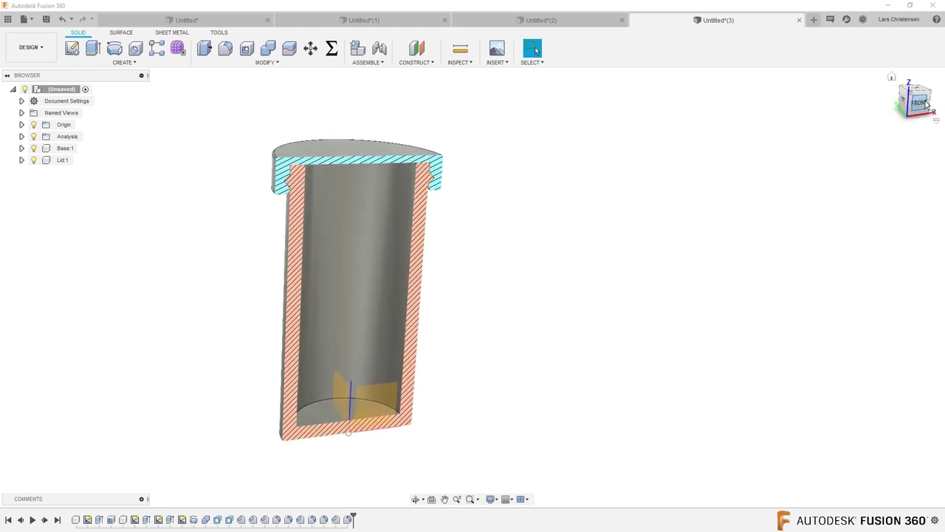
{"action": "left_click", "coordinate": [920, 103]}
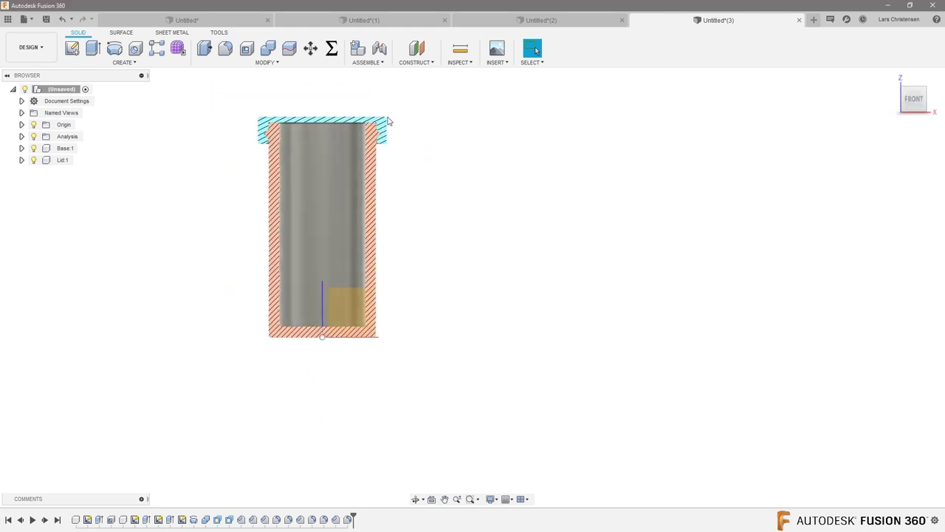
{"action": "scroll", "coordinate": [349, 107], "scroll_direction": "up", "scroll_amount": 5}
{"action": "scroll", "coordinate": [349, 107], "scroll_direction": "up", "scroll_amount": 10}
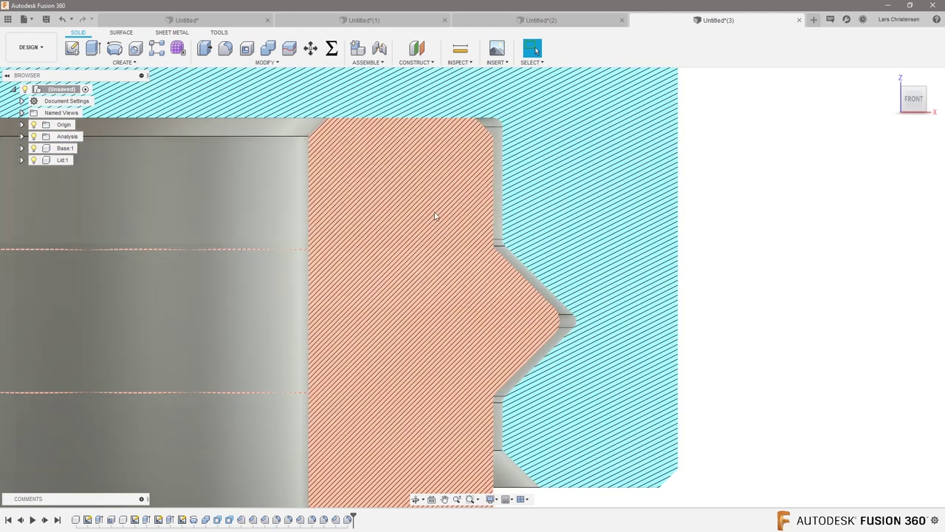
{"action": "scroll", "coordinate": [462, 181], "scroll_direction": "down", "scroll_amount": 3}
{"action": "scroll", "coordinate": [668, 259], "scroll_direction": "down", "scroll_amount": 8}
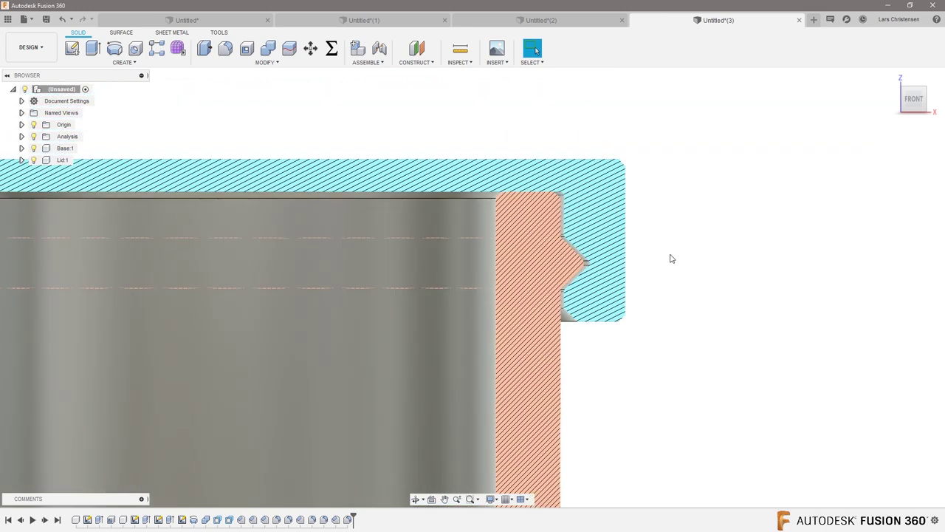
{"action": "left_click", "coordinate": [34, 136]}
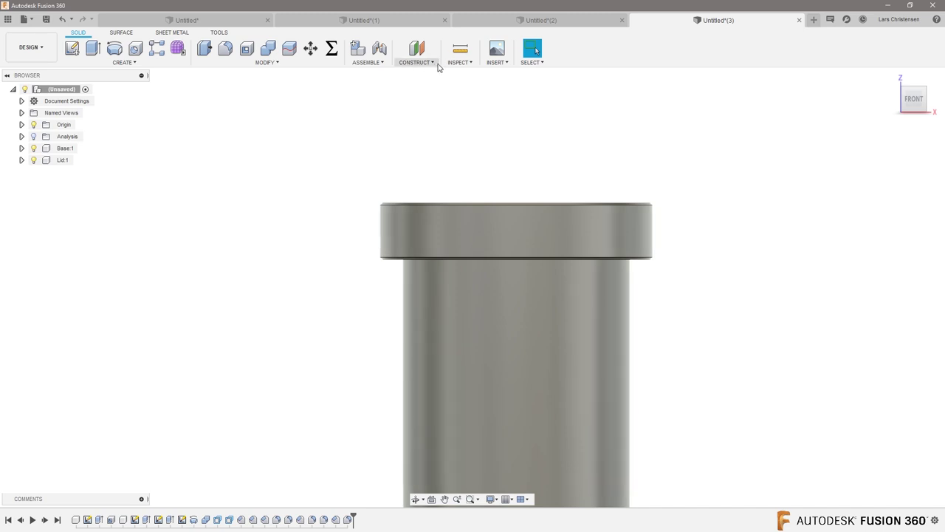
{"action": "left_click", "coordinate": [459, 62]}
{"action": "left_click", "coordinate": [463, 91]}
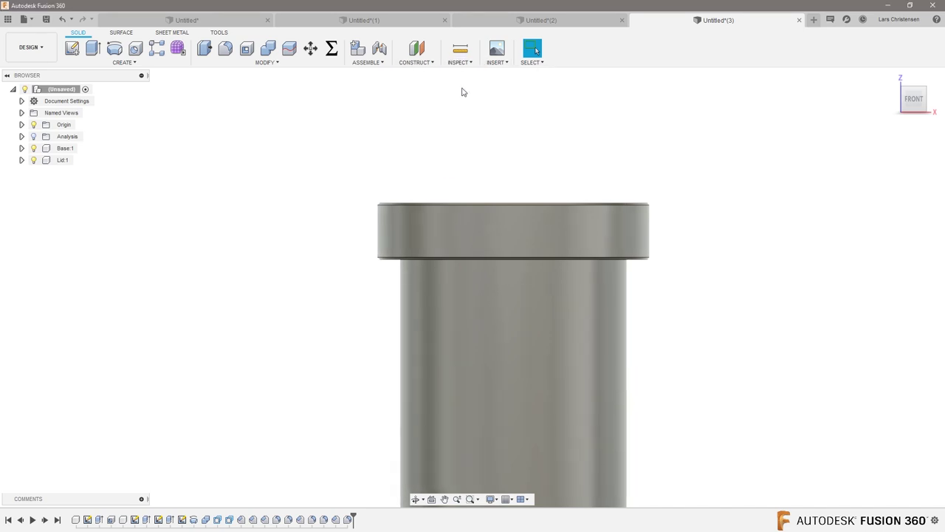
{"action": "left_click", "coordinate": [374, 228]}
{"action": "left_click", "coordinate": [426, 402]}
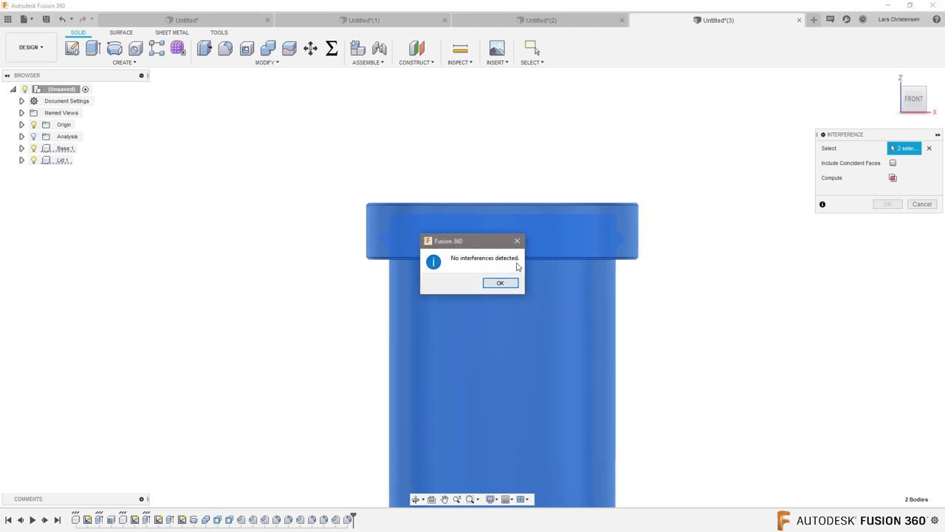
{"action": "left_click", "coordinate": [501, 284]}
{"action": "left_click", "coordinate": [922, 203]}
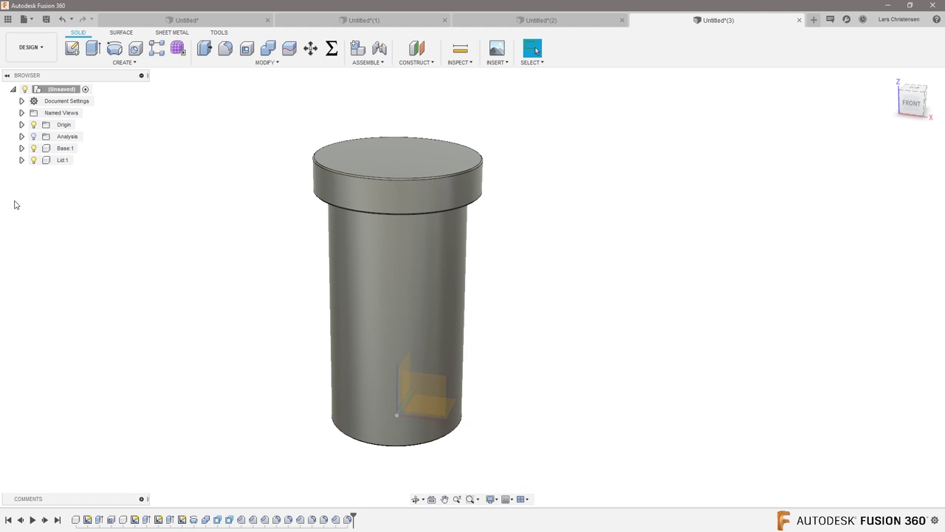
Step: Hide Lid:1 and view the base body from underneath
{"action": "left_click", "coordinate": [33, 160]}
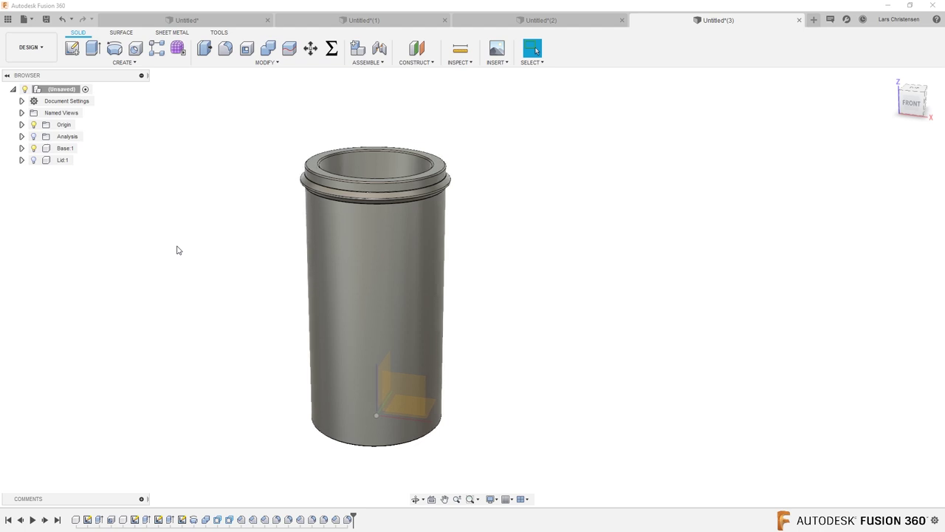
{"action": "middle_click_drag", "start_coordinate": [192, 231], "coordinate": [142, 186], "text": "shift"}
Step: Start a sketch on the base's bottom face and draw a vertical line up from the origin
{"action": "left_click", "coordinate": [72, 48]}
{"action": "left_click", "coordinate": [363, 259]}
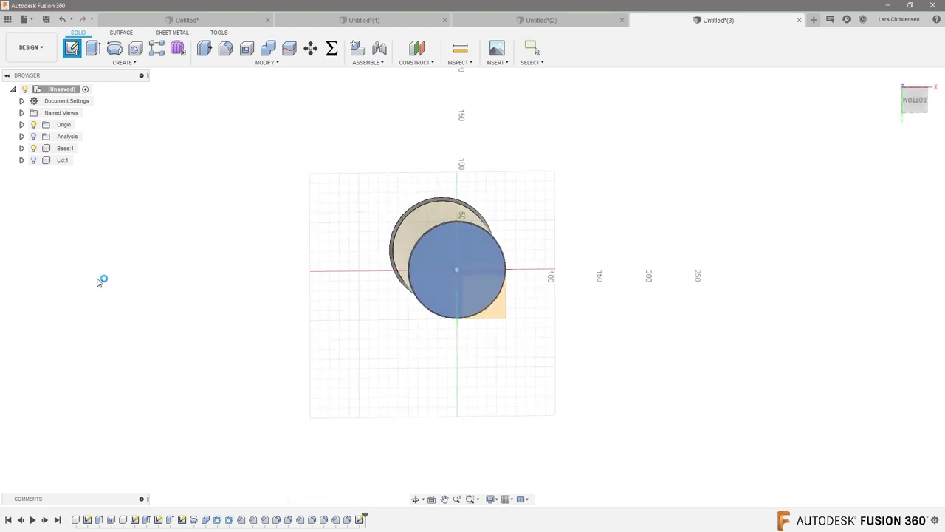
{"action": "scroll", "coordinate": [589, 371], "scroll_direction": "up", "scroll_amount": 3}
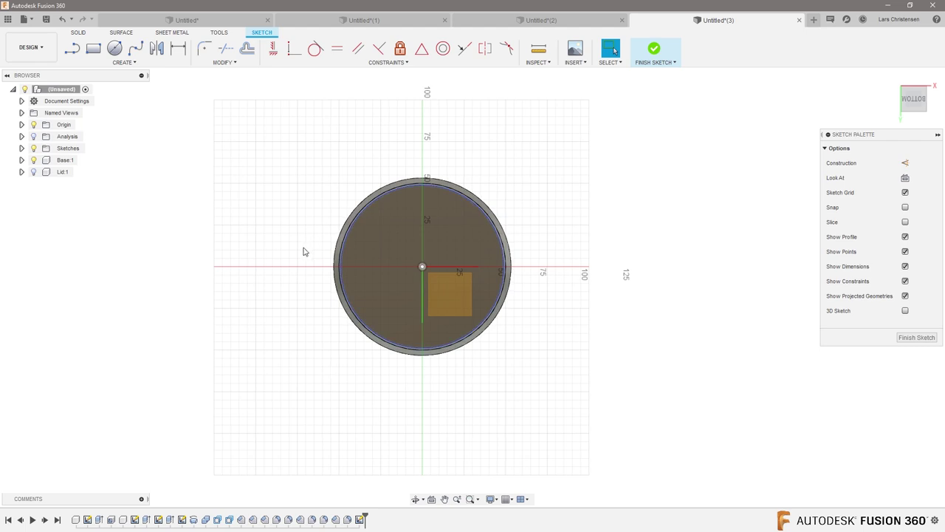
{"action": "scroll", "coordinate": [292, 241], "scroll_direction": "up", "scroll_amount": 2}
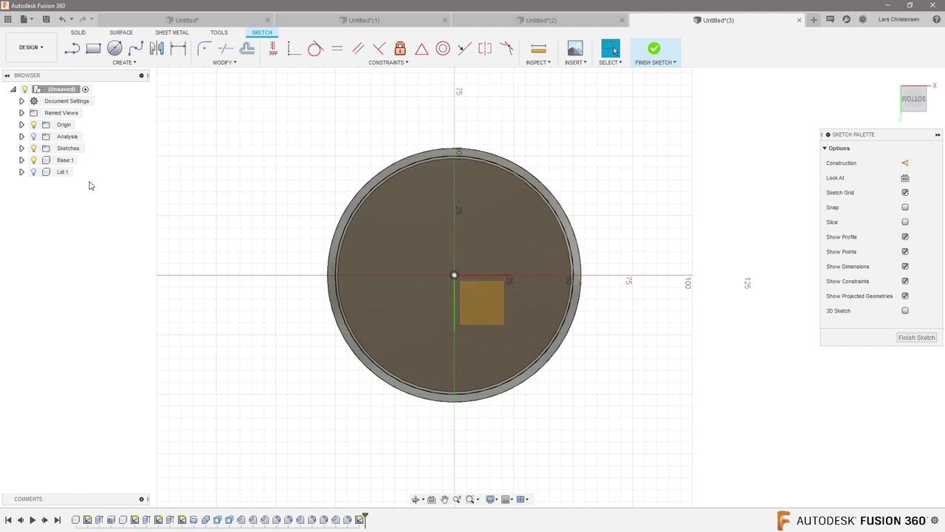
{"action": "key", "text": "l"}
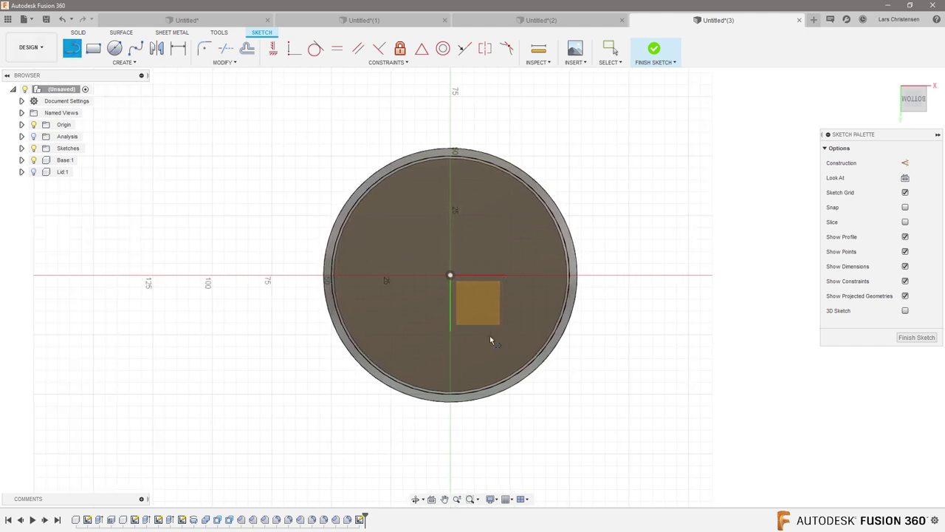
{"action": "left_click", "coordinate": [447, 276]}
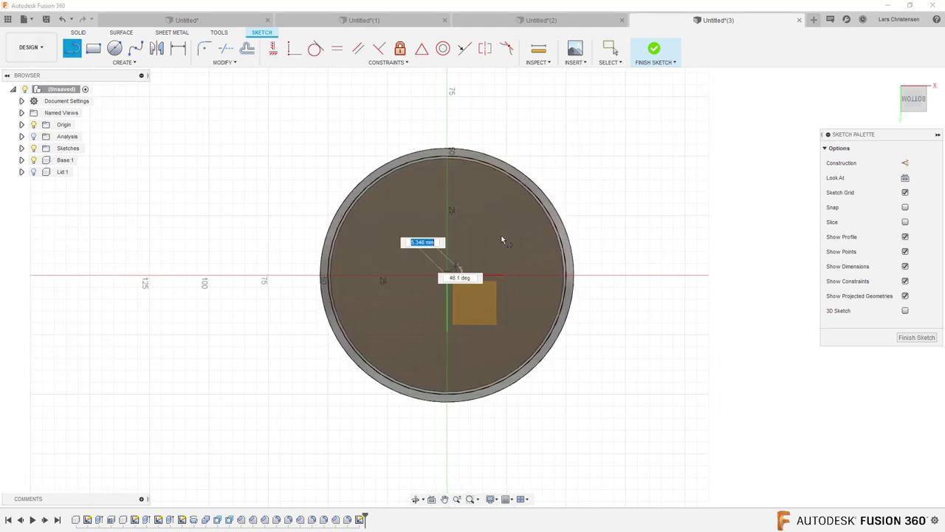
{"action": "left_click", "coordinate": [444, 88]}
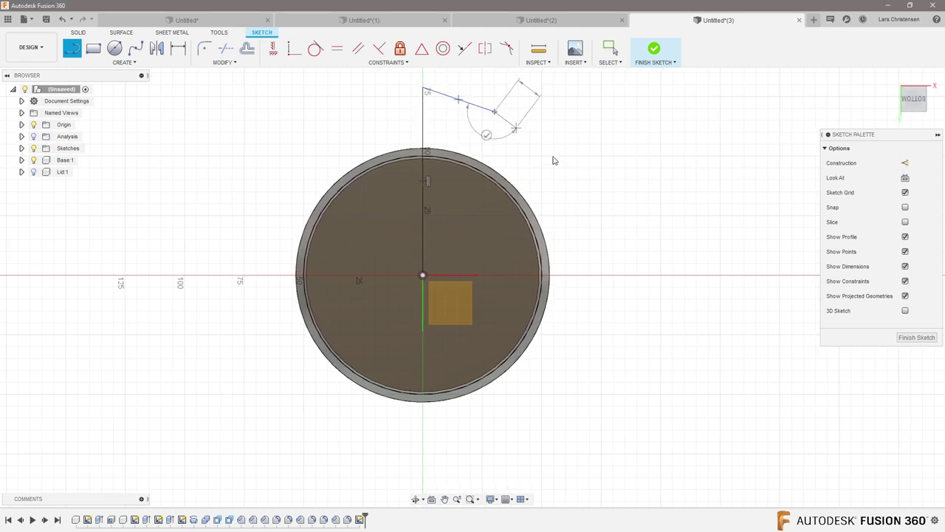
{"action": "key", "text": "Escape"}
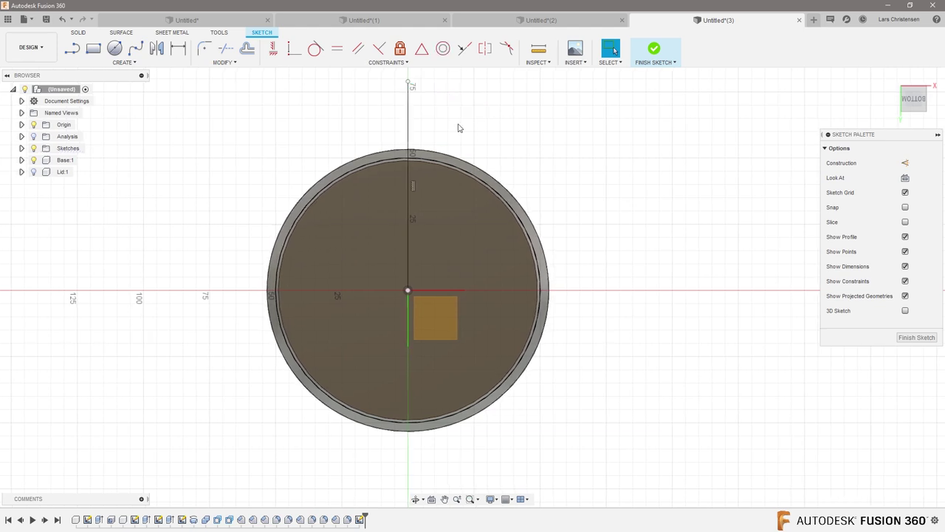
Step: Dimension the vertical line to 60 mm
{"action": "scroll", "coordinate": [378, 125], "scroll_direction": "up", "scroll_amount": 1}
{"action": "left_click", "coordinate": [402, 132]}
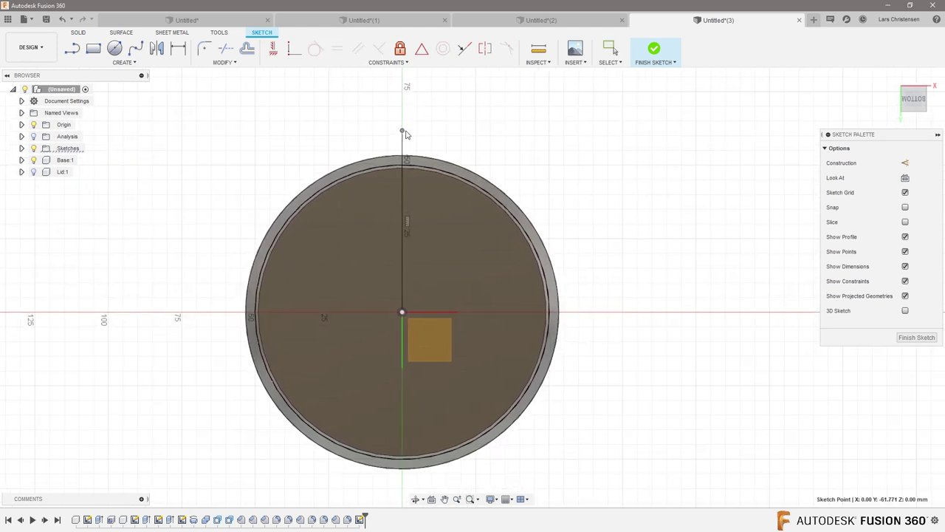
{"action": "key", "text": "d"}
{"action": "left_click", "coordinate": [399, 151]}
{"action": "left_click", "coordinate": [223, 206]}
{"action": "type", "text": "60"}
{"action": "key", "text": "Return"}
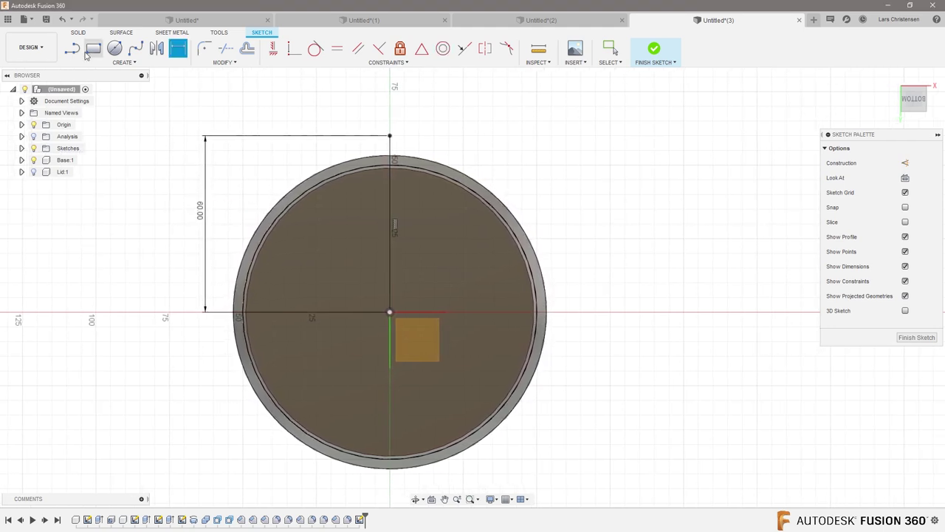
Step: Draw a second line from the origin, set 60° from the vertical line and 60 mm long
{"action": "key", "text": "l"}
{"action": "left_click", "coordinate": [387, 312]}
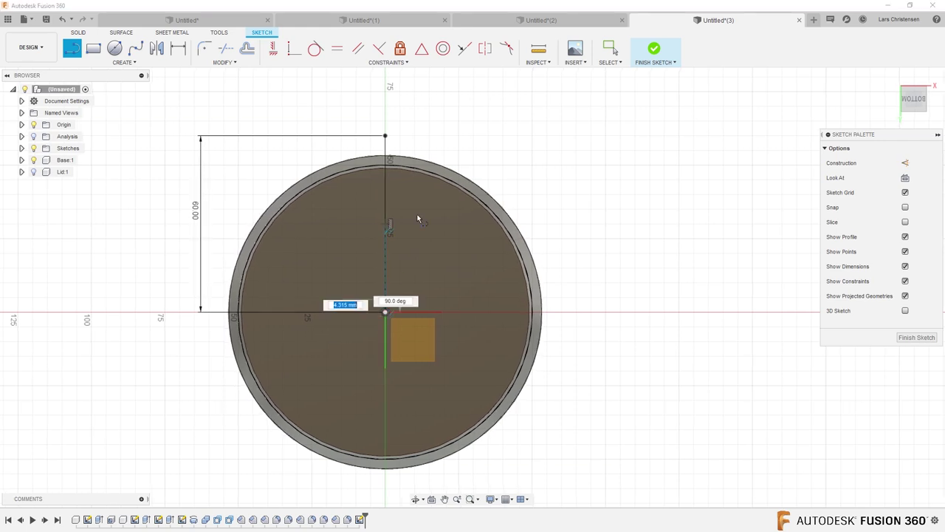
{"action": "left_click", "coordinate": [479, 160]}
{"action": "key", "text": "d"}
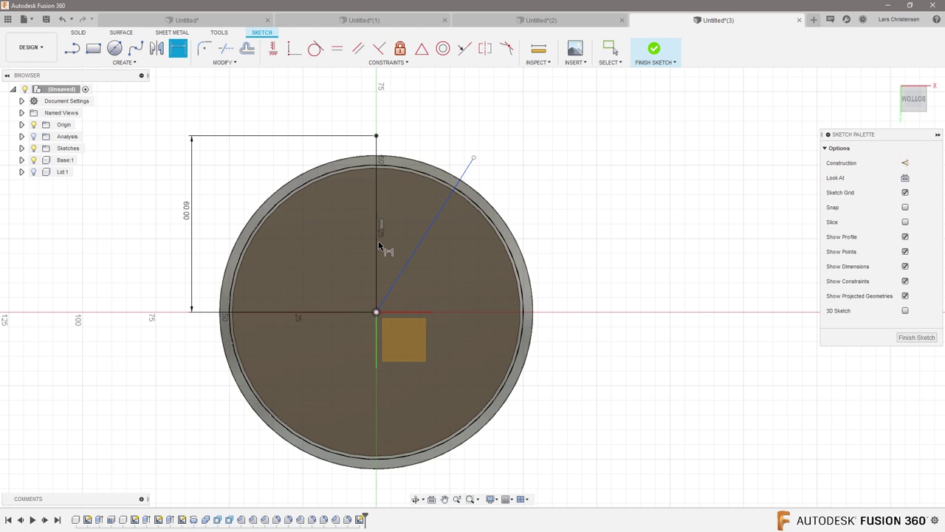
{"action": "left_click", "coordinate": [407, 265]}
{"action": "left_click", "coordinate": [434, 138]}
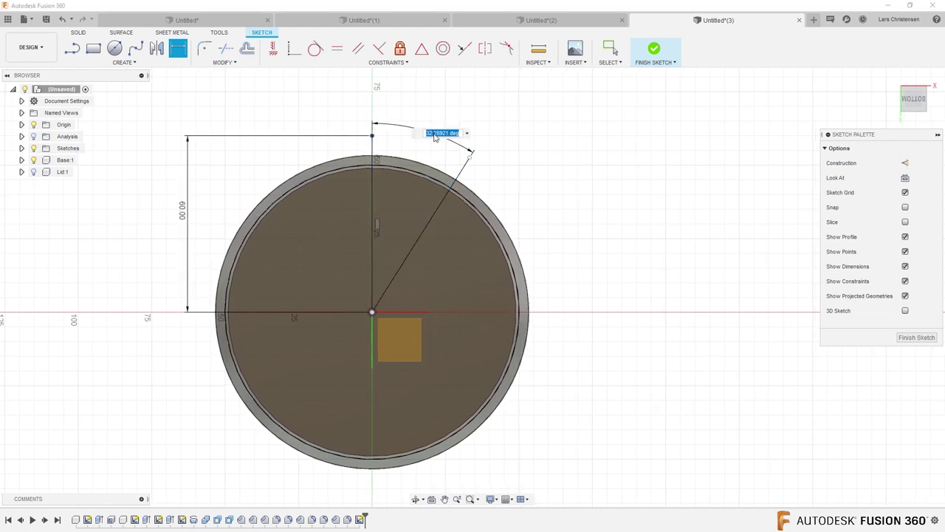
{"action": "type", "text": "60"}
{"action": "key", "text": "Return"}
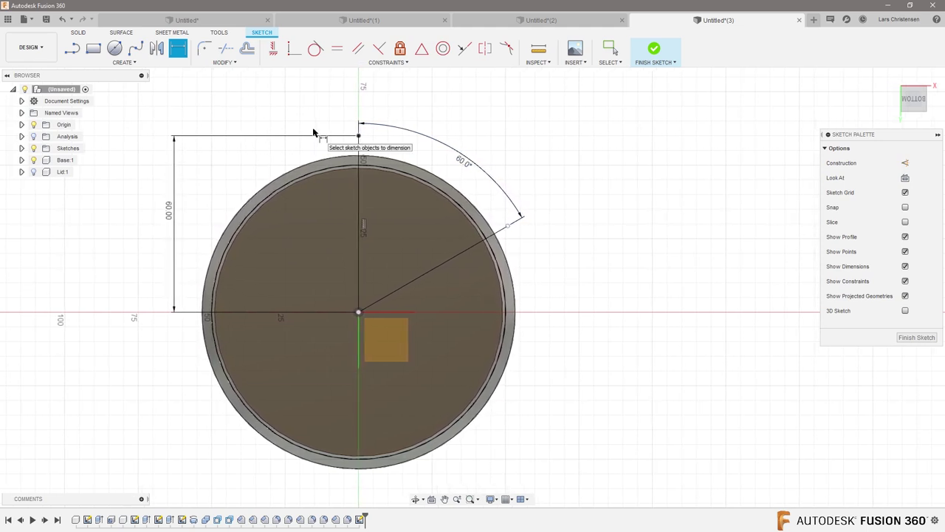
{"action": "left_click", "coordinate": [406, 284]}
{"action": "left_click", "coordinate": [459, 293]}
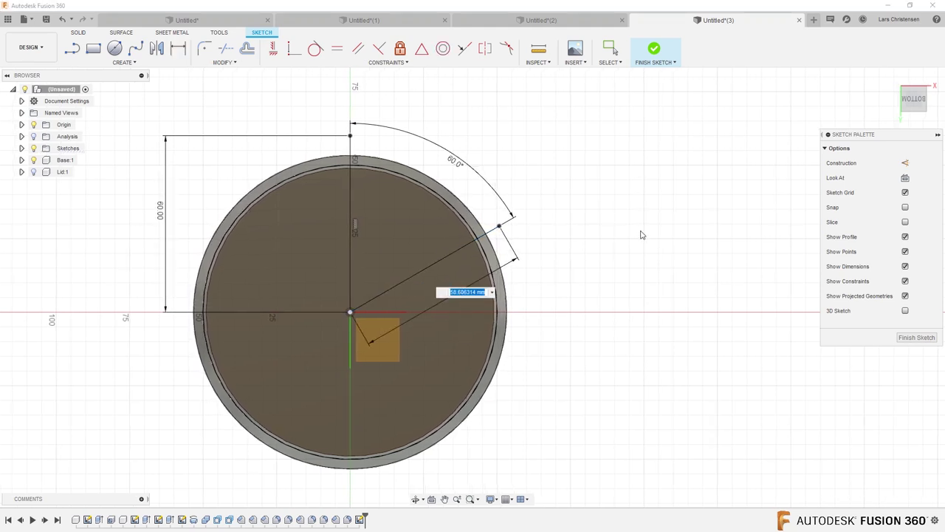
{"action": "key", "text": "Return"}
{"action": "left_click", "coordinate": [124, 62]}
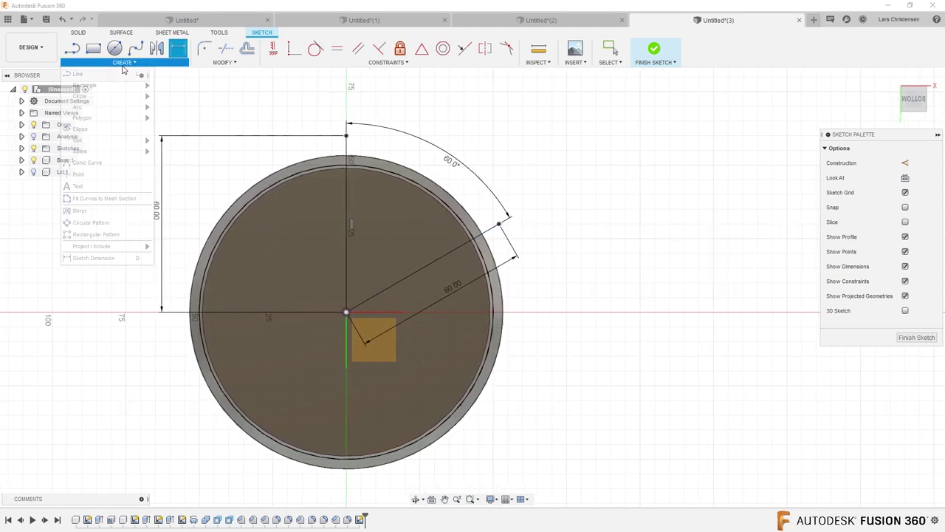
Step: Draw a 3-point arc joining the outer ends of the two 60 mm lines
{"action": "mouse_move", "coordinate": [104, 143]}
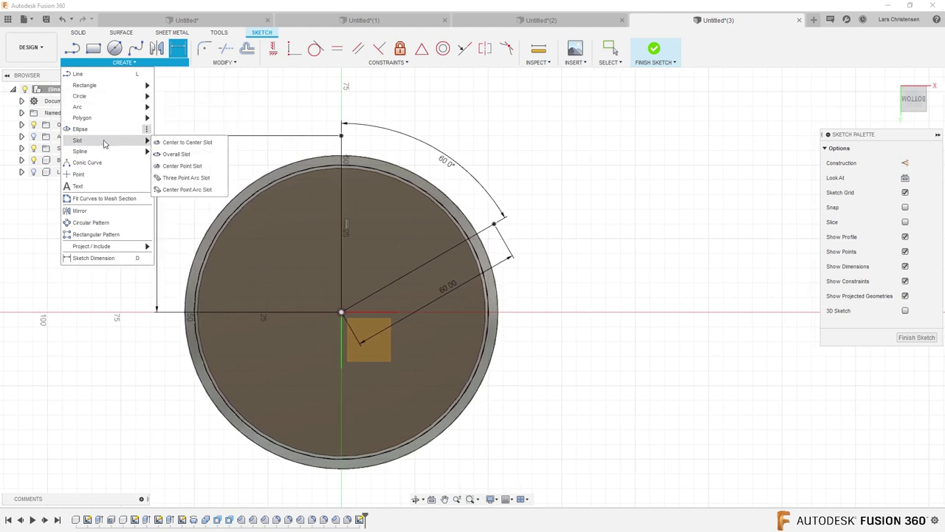
{"action": "mouse_move", "coordinate": [106, 107]}
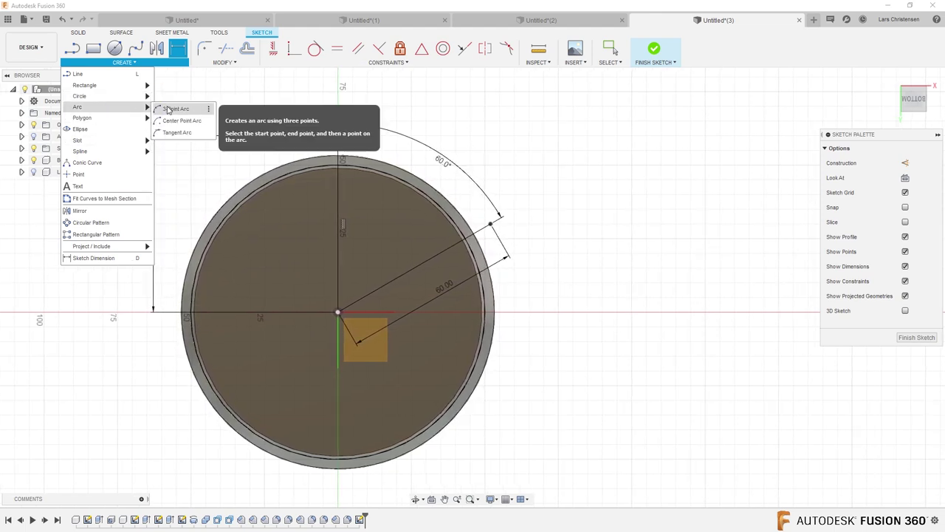
{"action": "left_click", "coordinate": [169, 110]}
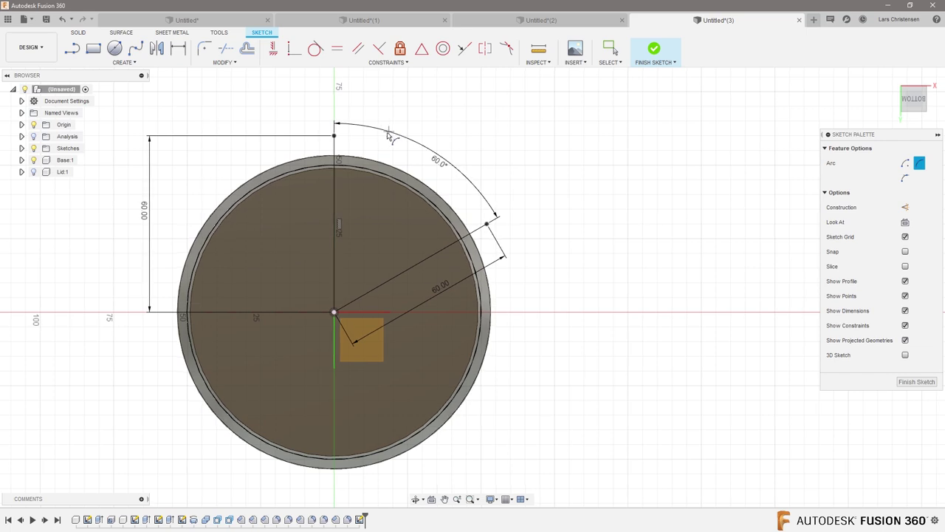
{"action": "left_click", "coordinate": [332, 135]}
{"action": "left_click", "coordinate": [483, 223]}
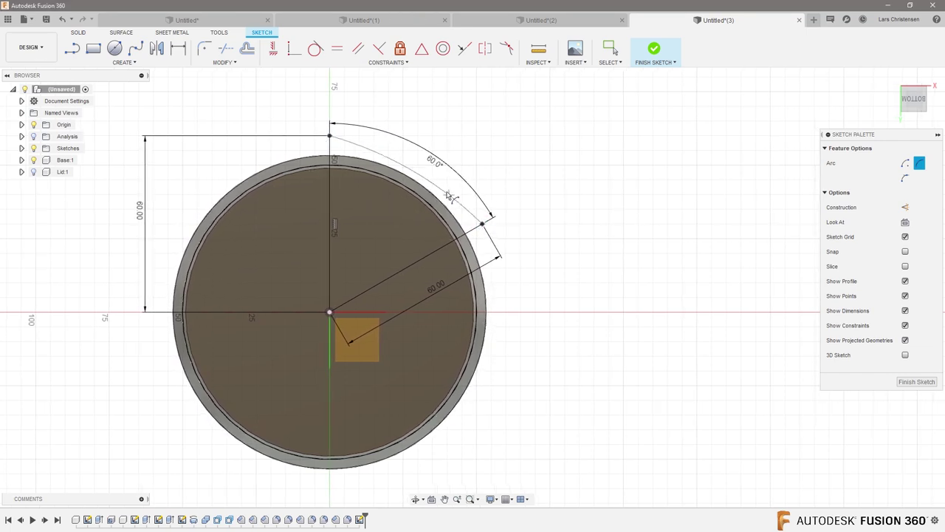
{"action": "left_click", "coordinate": [446, 180]}
{"action": "scroll", "coordinate": [371, 135], "scroll_direction": "up", "scroll_amount": 3}
{"action": "key", "text": "Escape"}
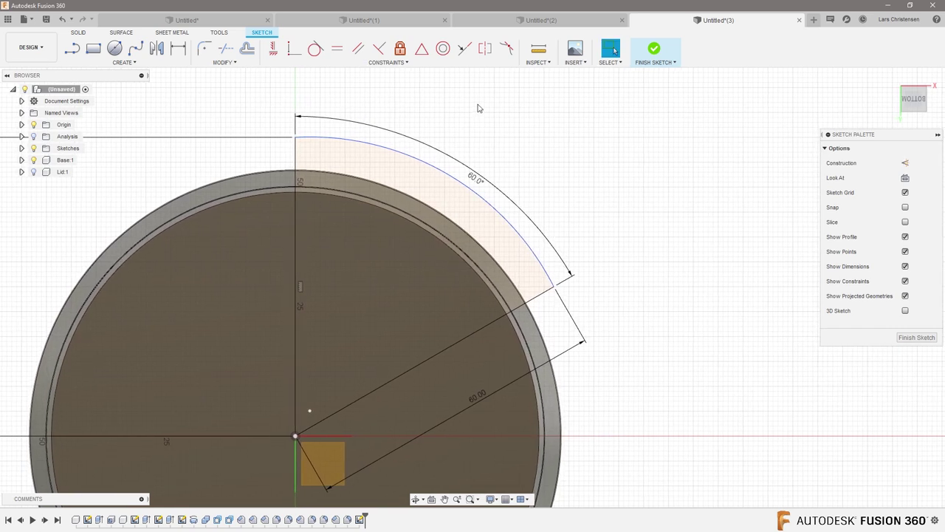
Step: Hide the Lid body and project the rim's upper edge into the sketch
{"action": "key", "text": "p"}
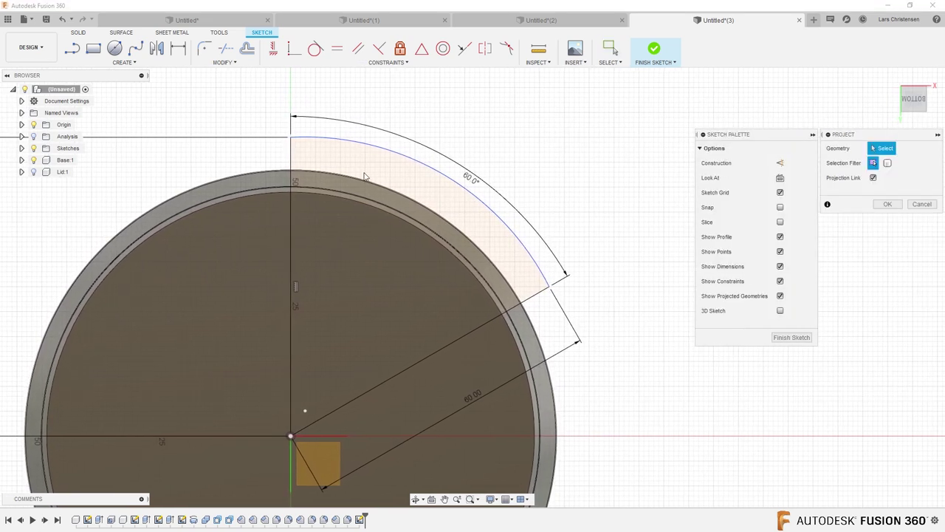
{"action": "scroll", "coordinate": [347, 163], "scroll_direction": "up", "scroll_amount": 3}
{"action": "scroll", "coordinate": [262, 168], "scroll_direction": "up", "scroll_amount": 6}
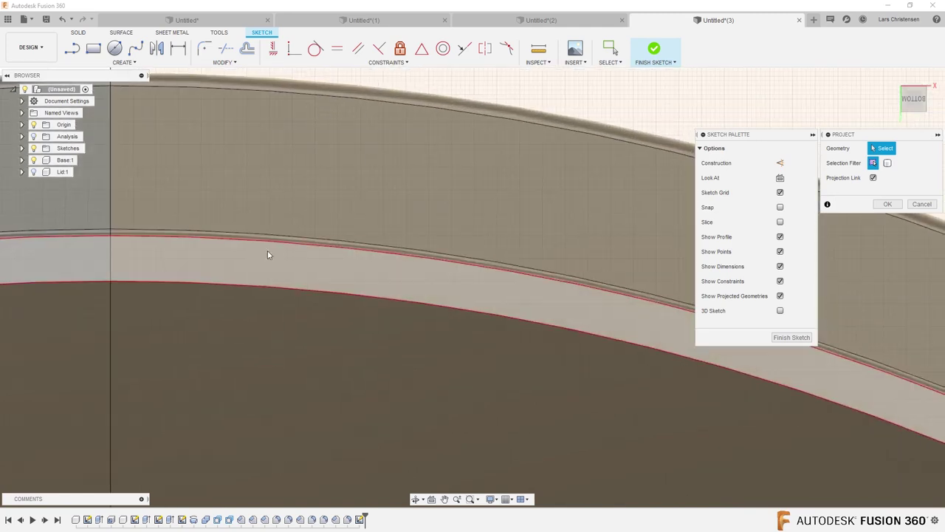
{"action": "scroll", "coordinate": [271, 238], "scroll_direction": "down", "scroll_amount": 5}
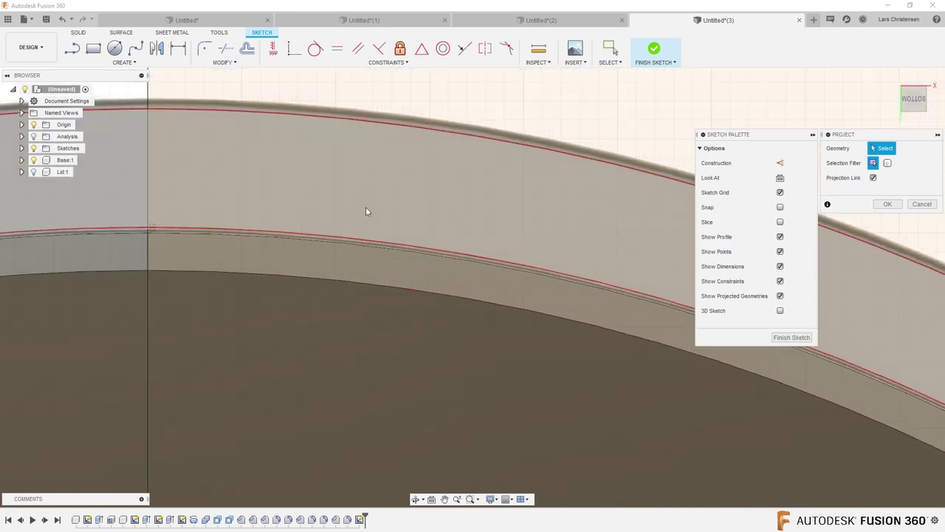
{"action": "left_click", "coordinate": [314, 217]}
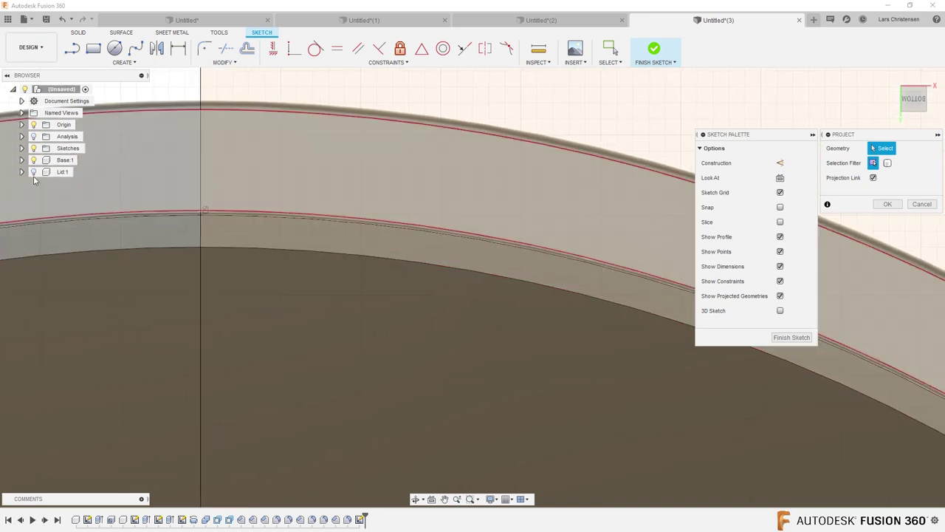
{"action": "left_click", "coordinate": [36, 172]}
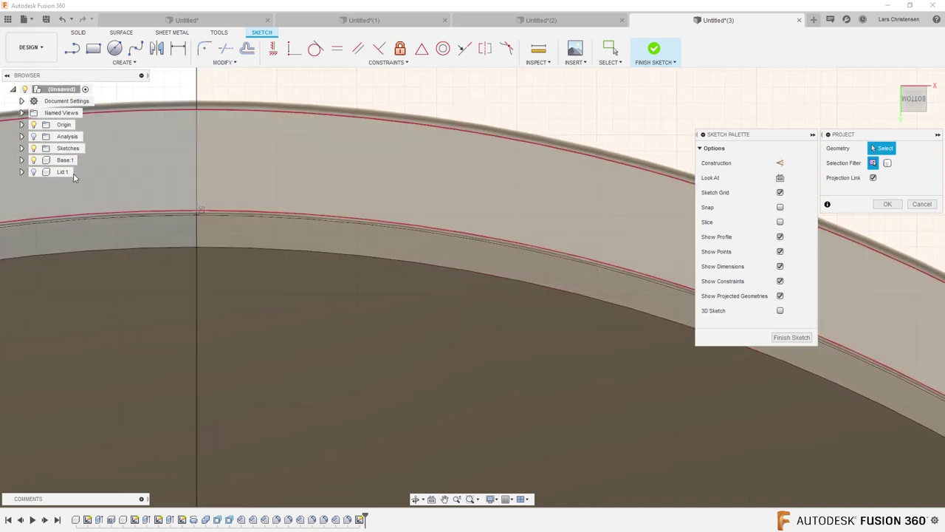
{"action": "left_click", "coordinate": [256, 220]}
{"action": "scroll", "coordinate": [443, 148], "scroll_direction": "down", "scroll_amount": 5}
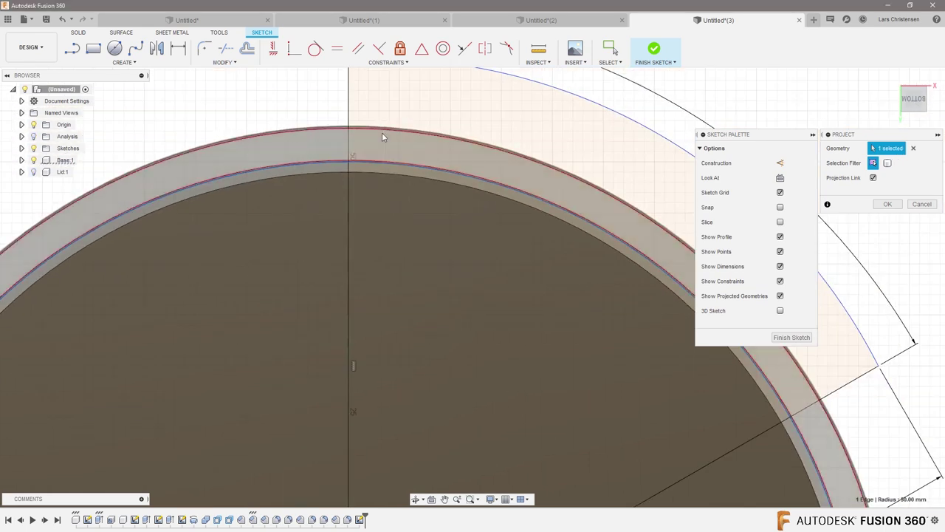
{"action": "left_click", "coordinate": [888, 204]}
{"action": "scroll", "coordinate": [295, 139], "scroll_direction": "down", "scroll_amount": 3}
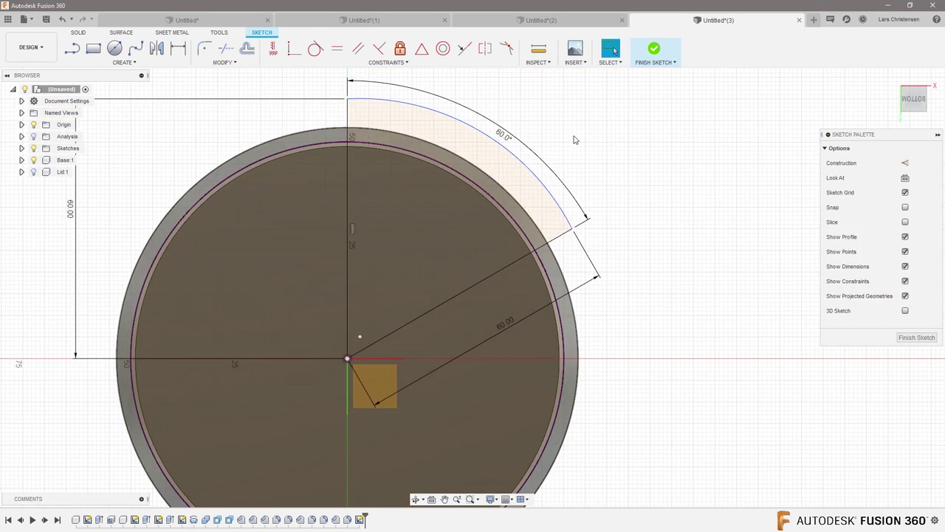
Step: Finish the sketch and Press Pull the wedge band as a cut through the base to -283.051 mm
{"action": "key", "text": "q"}
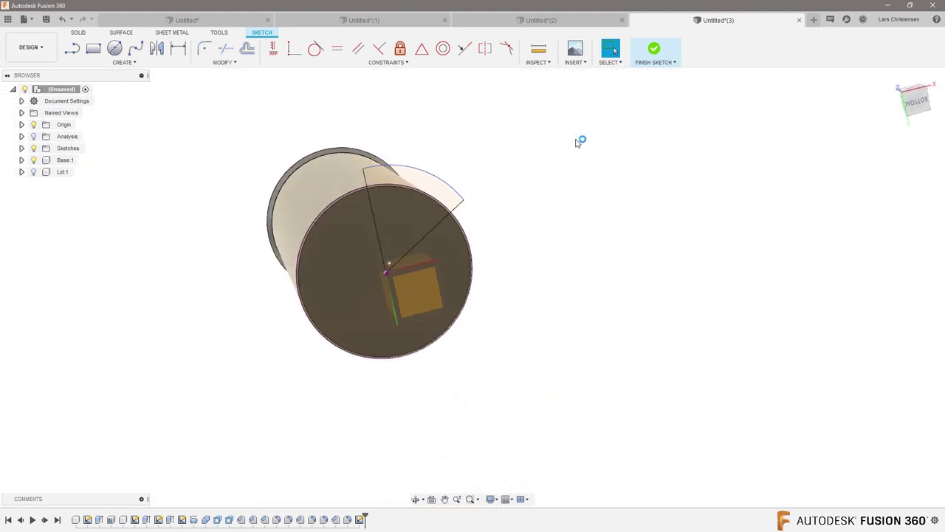
{"action": "left_click", "coordinate": [415, 250]}
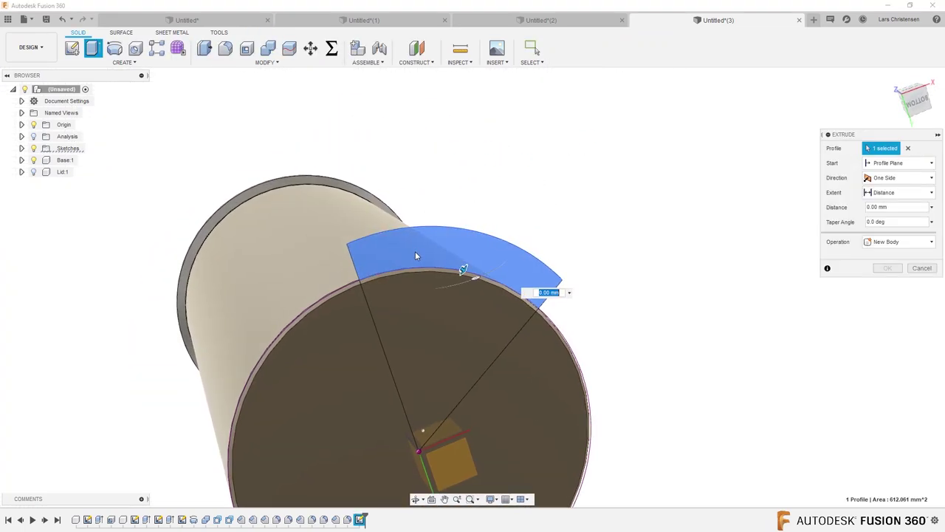
{"action": "scroll", "coordinate": [393, 269], "scroll_direction": "up", "scroll_amount": 5}
{"action": "scroll", "coordinate": [402, 269], "scroll_direction": "down", "scroll_amount": 7}
{"action": "scroll", "coordinate": [489, 271], "scroll_direction": "up", "scroll_amount": 2}
{"action": "left_click_drag", "start_coordinate": [489, 271], "coordinate": [312, 101]}
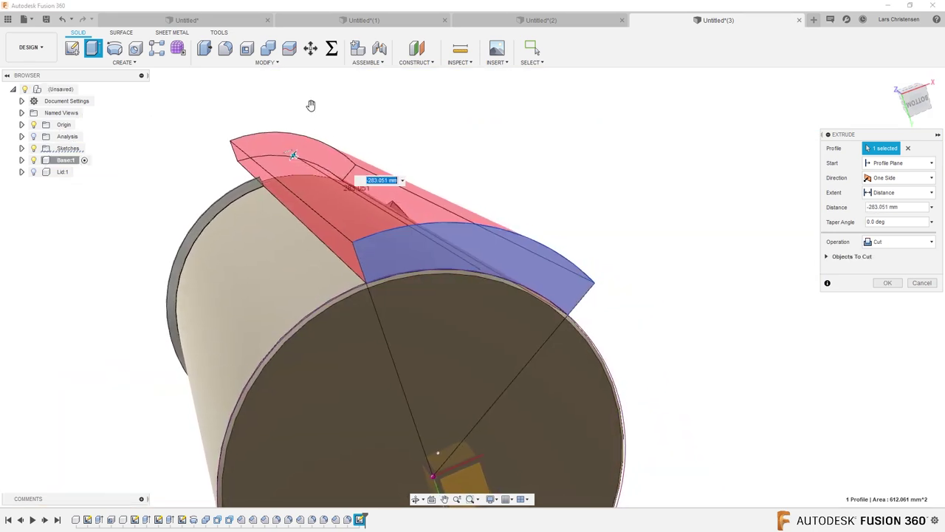
{"action": "left_click", "coordinate": [888, 282]}
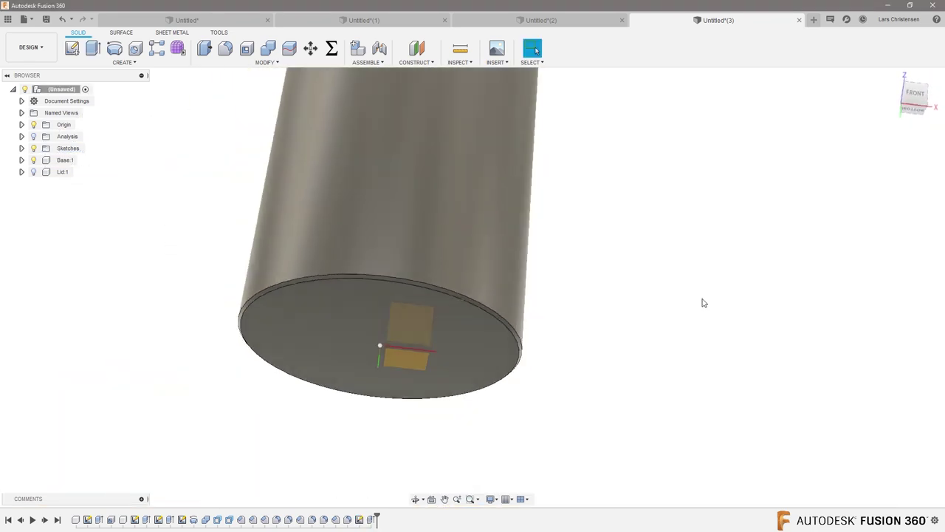
{"action": "middle_click_drag", "start_coordinate": [704, 303], "coordinate": [104, 290], "text": "shift"}
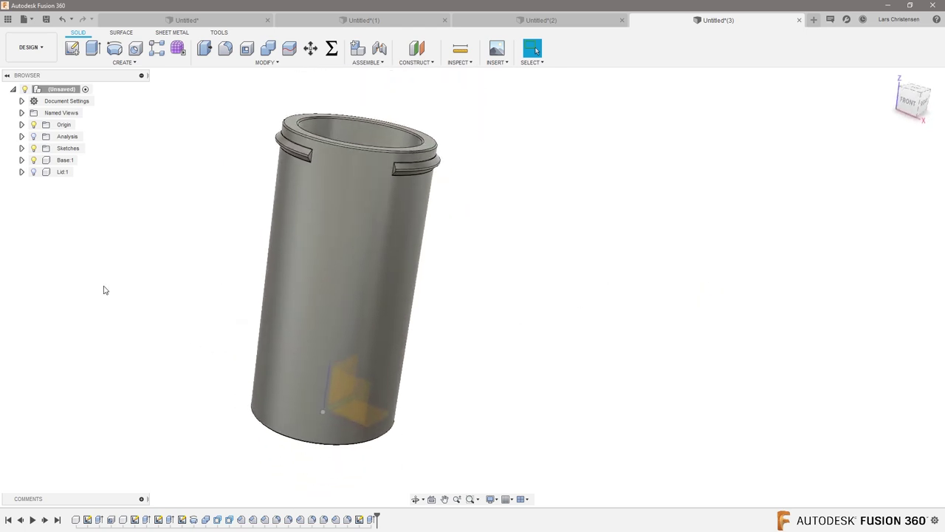
Step: Circular-pattern the Extrude2 lug feature around the container's axis, 3 instances
{"action": "left_click", "coordinate": [125, 62]}
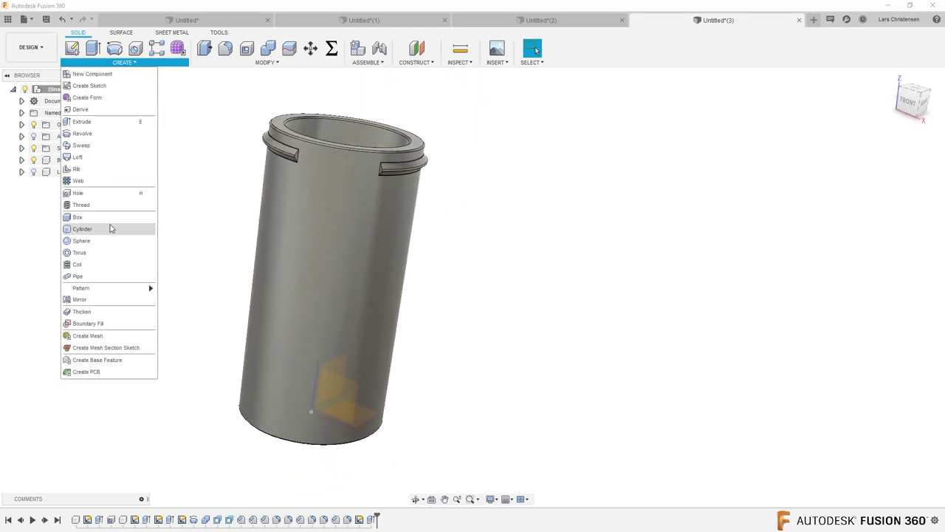
{"action": "left_click", "coordinate": [268, 62]}
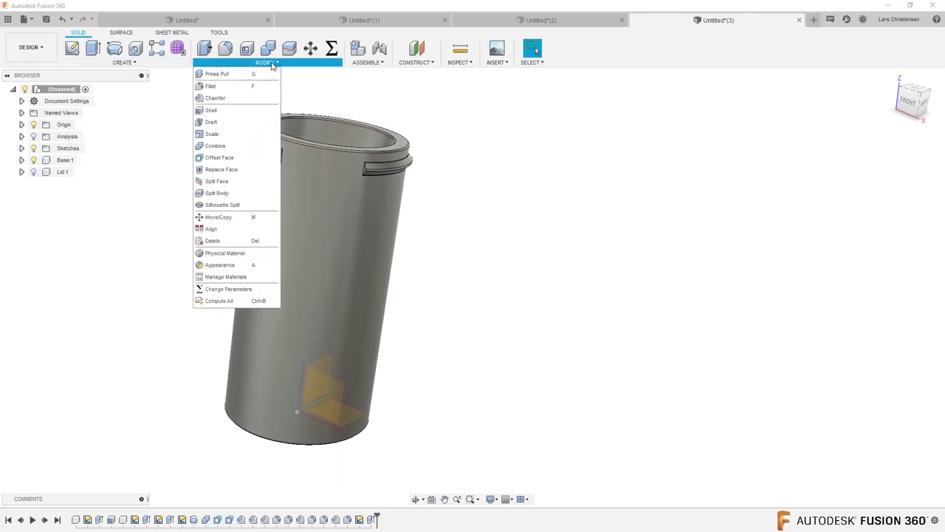
{"action": "left_click", "coordinate": [148, 65]}
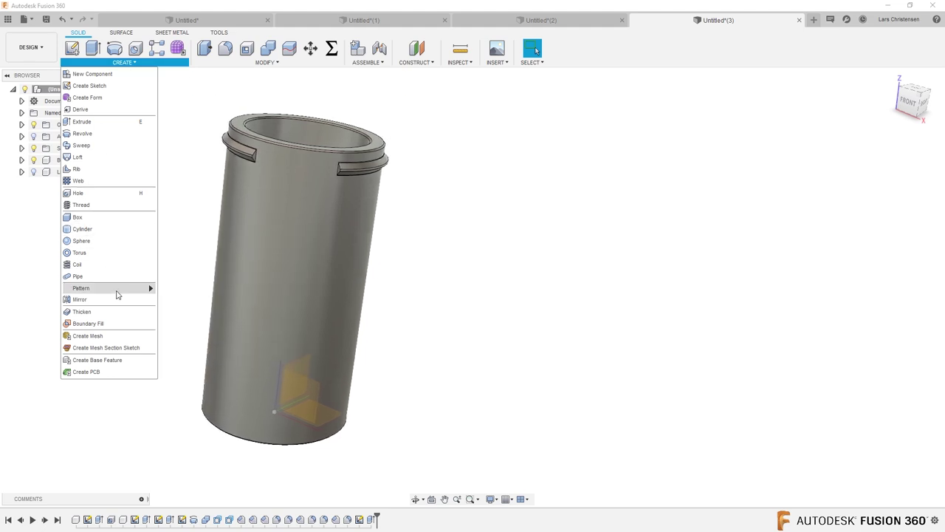
{"action": "left_click", "coordinate": [184, 302]}
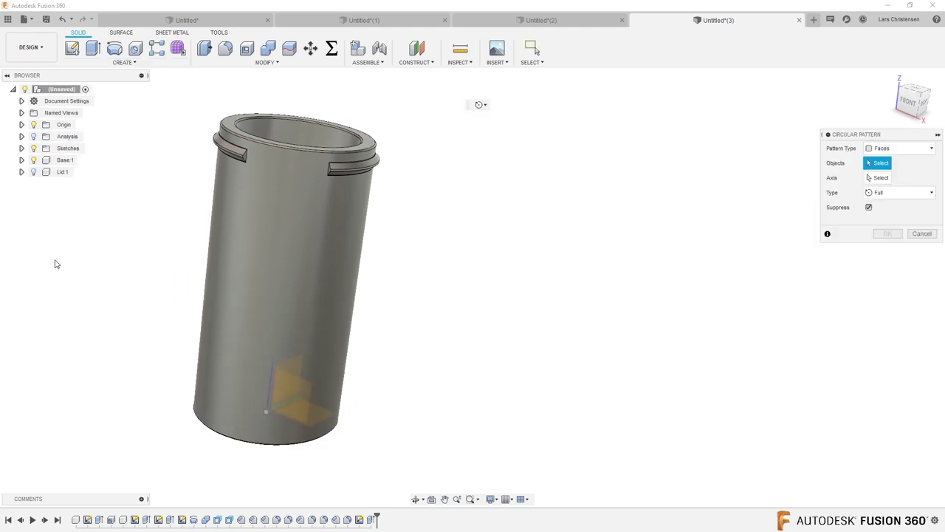
{"action": "left_click", "coordinate": [901, 150]}
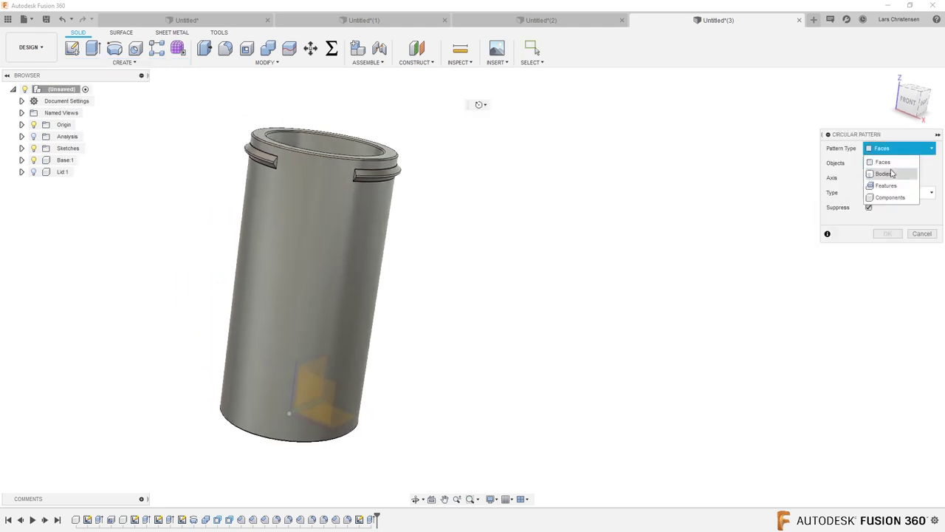
{"action": "left_click", "coordinate": [887, 185]}
{"action": "left_click", "coordinate": [374, 519]}
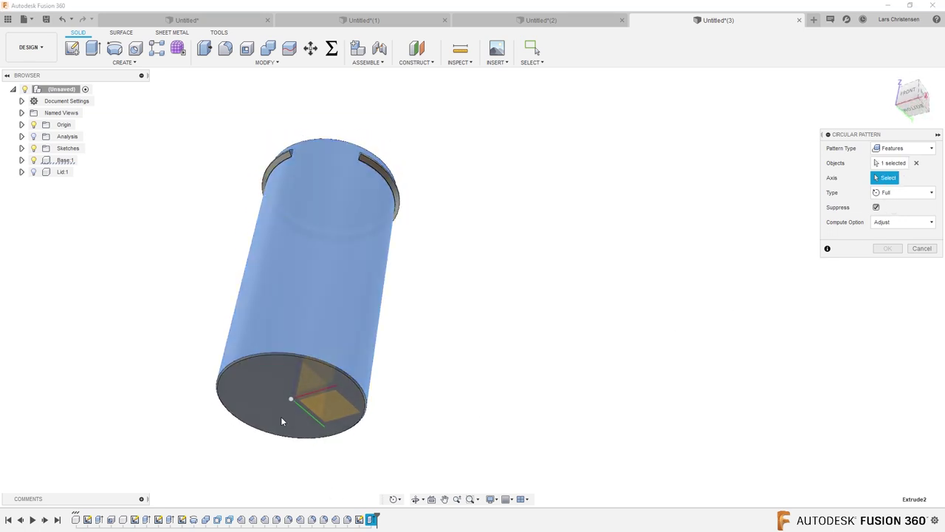
{"action": "left_click", "coordinate": [296, 386]}
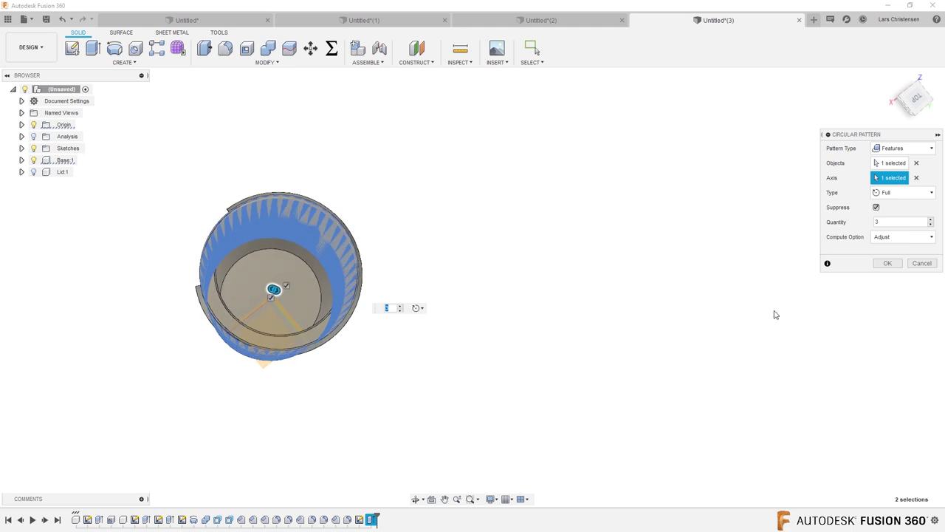
{"action": "left_click", "coordinate": [888, 263]}
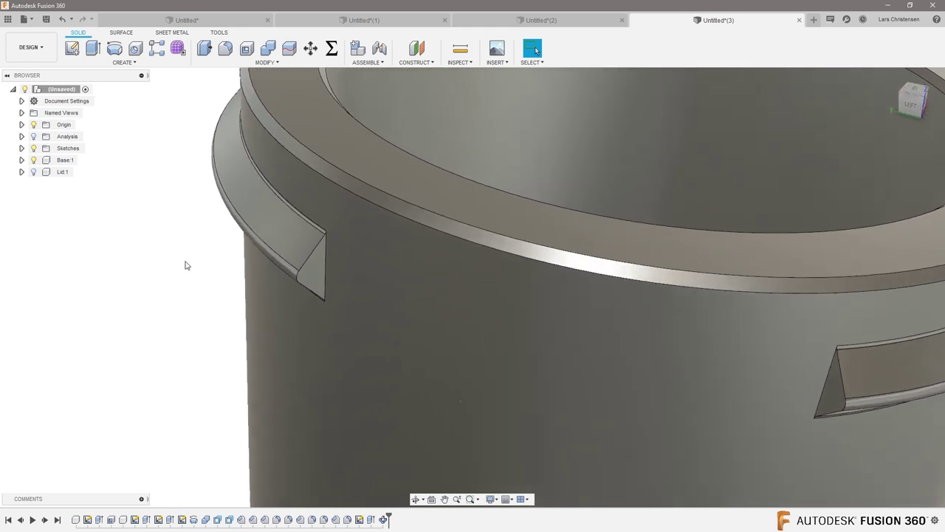
Step: Start a 0.5 mm fillet on the first lug's edge chain
{"action": "left_click", "coordinate": [271, 65]}
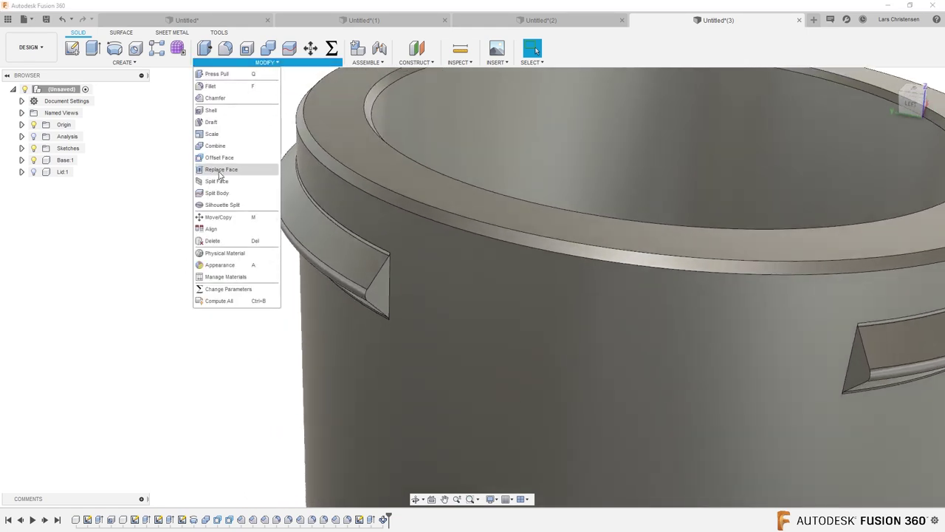
{"action": "left_click", "coordinate": [215, 98]}
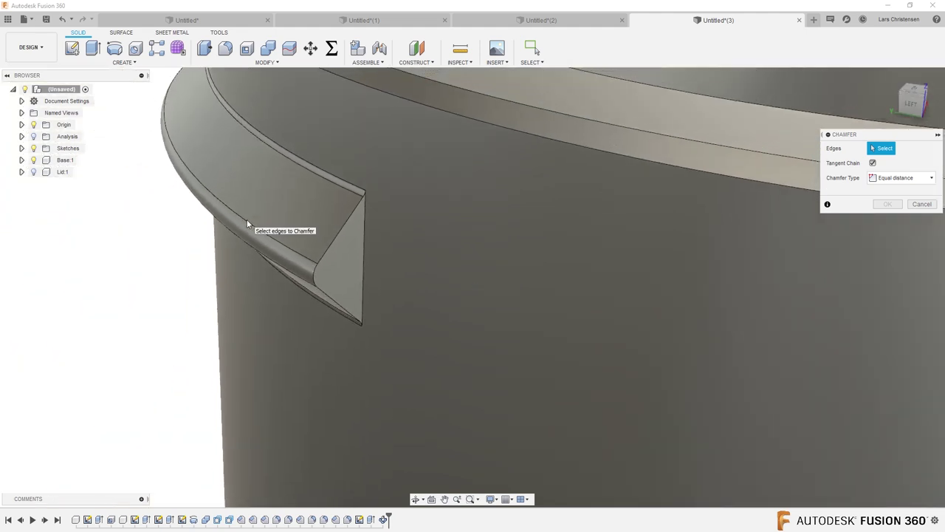
{"action": "left_click", "coordinate": [226, 49]}
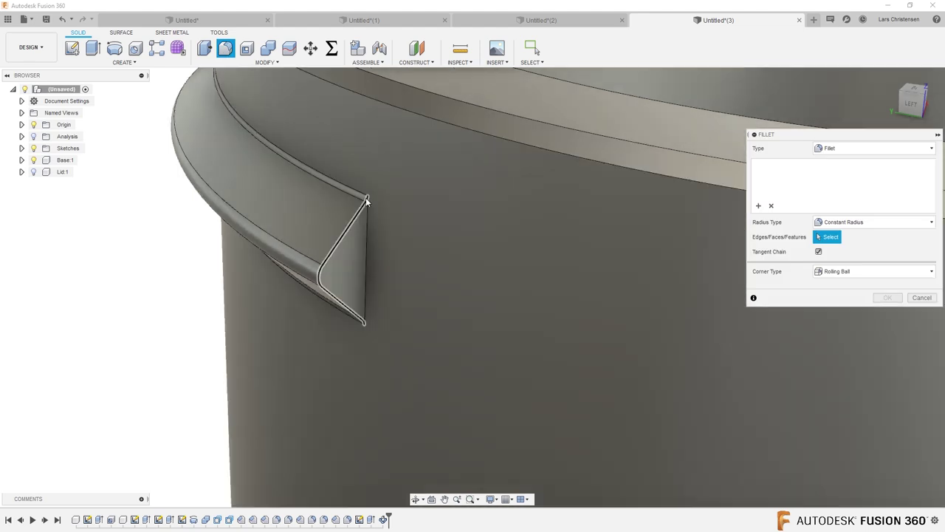
{"action": "left_click", "coordinate": [367, 200]}
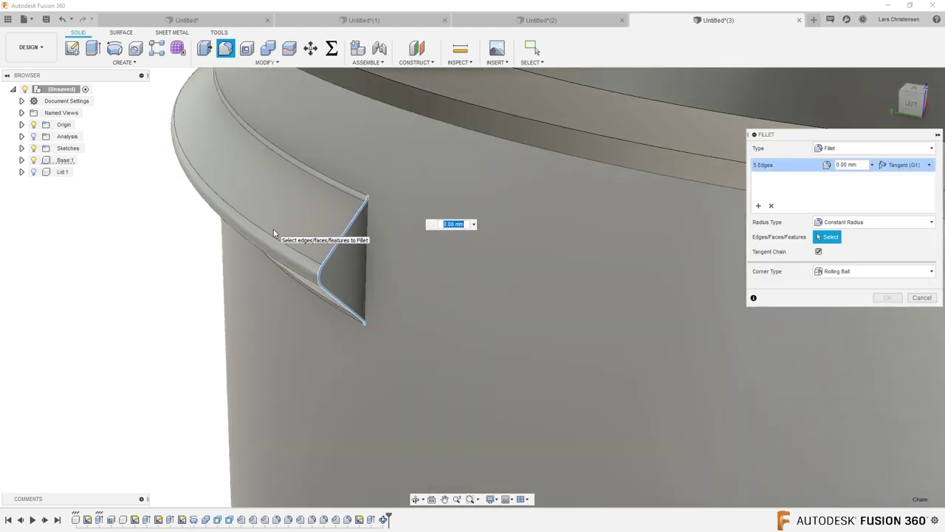
{"action": "type", "text": ".5"}
{"action": "scroll", "coordinate": [334, 347], "scroll_direction": "down", "scroll_amount": 5}
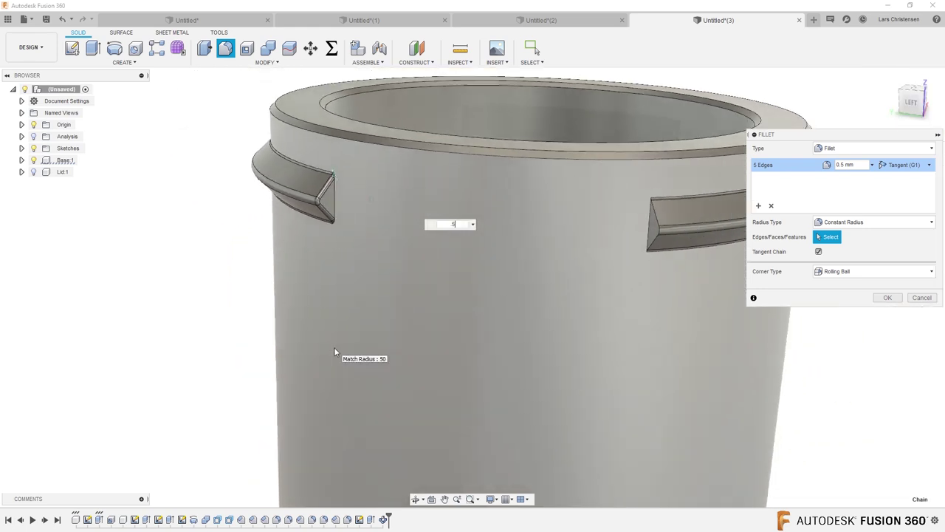
{"action": "scroll", "coordinate": [333, 347], "scroll_direction": "up", "scroll_amount": 1}
{"action": "mouse_move", "coordinate": [336, 334]}
{"action": "middle_mouse_down", "text": "shift"}
{"action": "mouse_move", "coordinate": [527, 238]}
{"action": "mouse_move", "coordinate": [548, 193]}
{"action": "mouse_move", "coordinate": [535, 210]}
{"action": "middle_mouse_up", "text": "shift"}
{"action": "middle_click_drag", "start_coordinate": [821, 238], "coordinate": [443, 330], "text": "shift"}
{"action": "scroll", "coordinate": [444, 330], "scroll_direction": "down", "scroll_amount": 2}
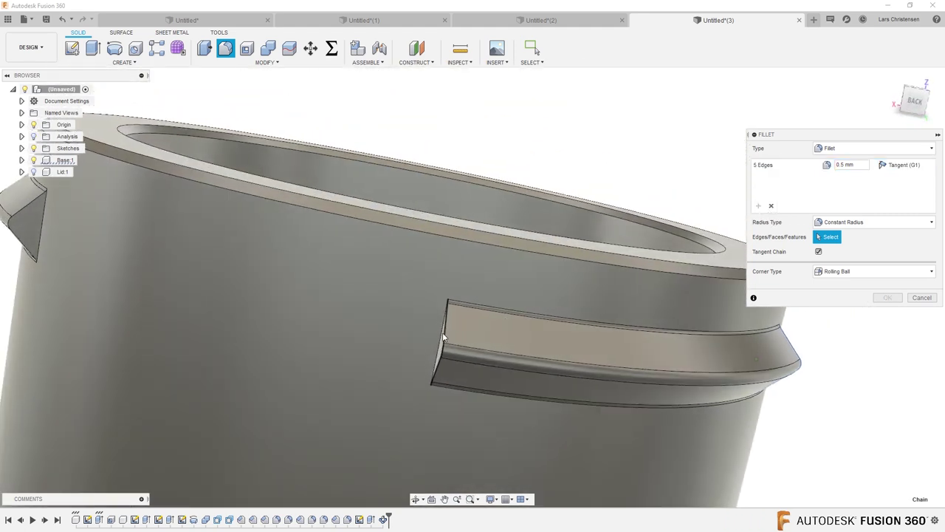
Step: Add the remaining lugs' edges as 0.5 mm fillet sets and apply the fillets
{"action": "left_click", "coordinate": [452, 333]}
{"action": "middle_click_drag", "start_coordinate": [319, 361], "coordinate": [672, 303], "text": "shift"}
{"action": "left_click", "coordinate": [236, 235]}
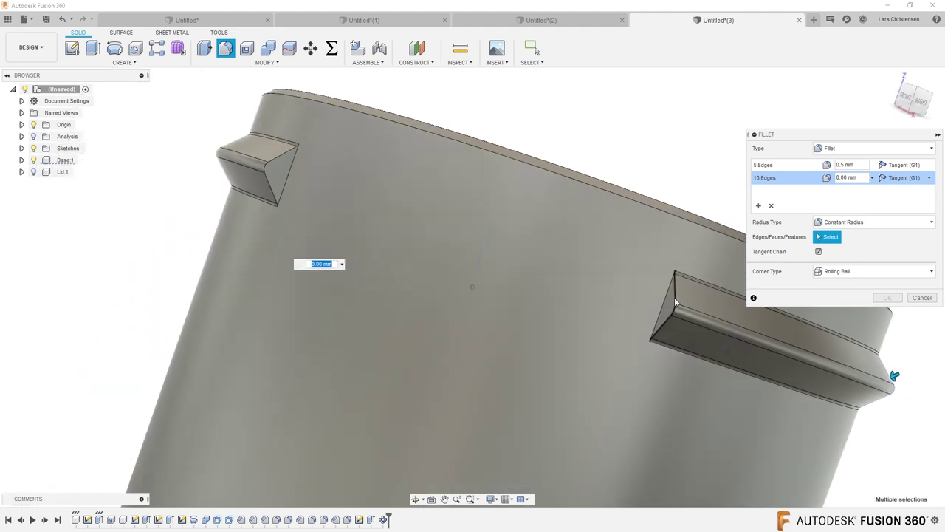
{"action": "left_click", "coordinate": [673, 299]}
{"action": "left_click", "coordinate": [271, 154]}
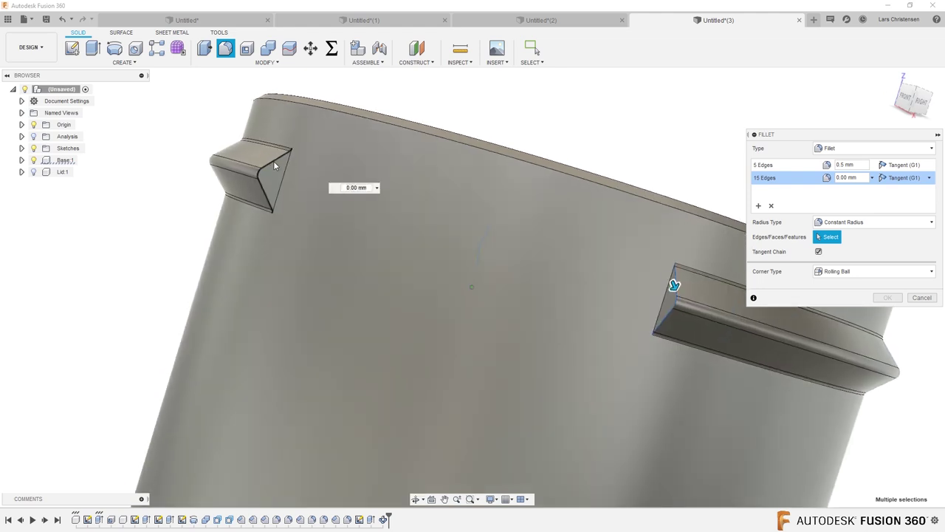
{"action": "middle_click_drag", "start_coordinate": [304, 270], "coordinate": [809, 185], "text": "shift"}
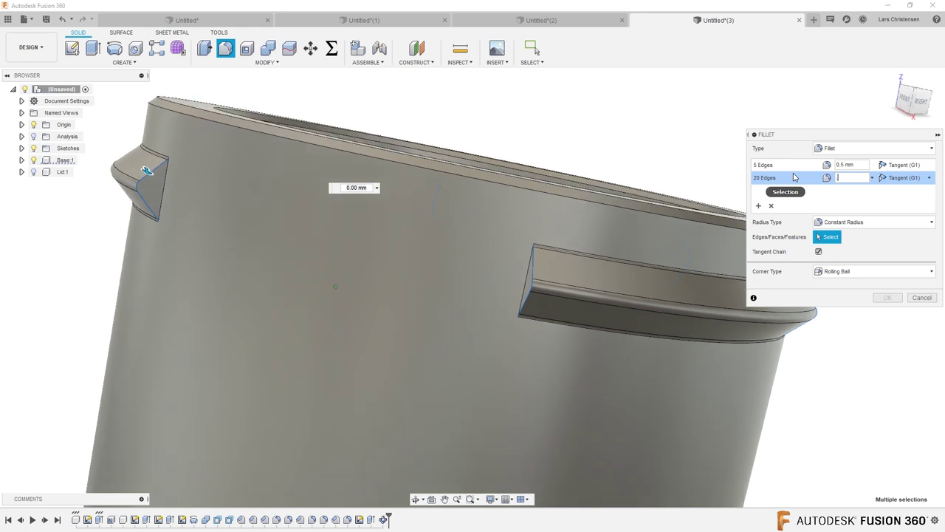
{"action": "type", "text": "5"}
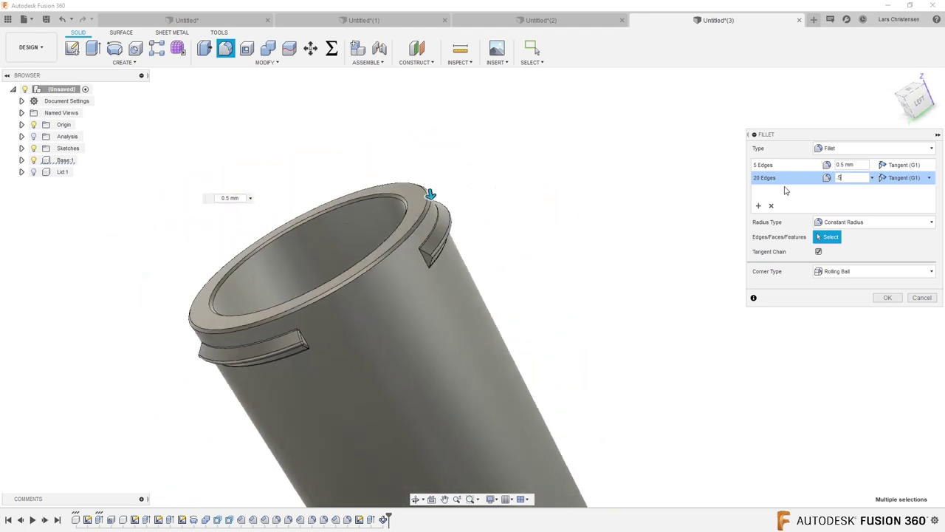
{"action": "left_click", "coordinate": [888, 297]}
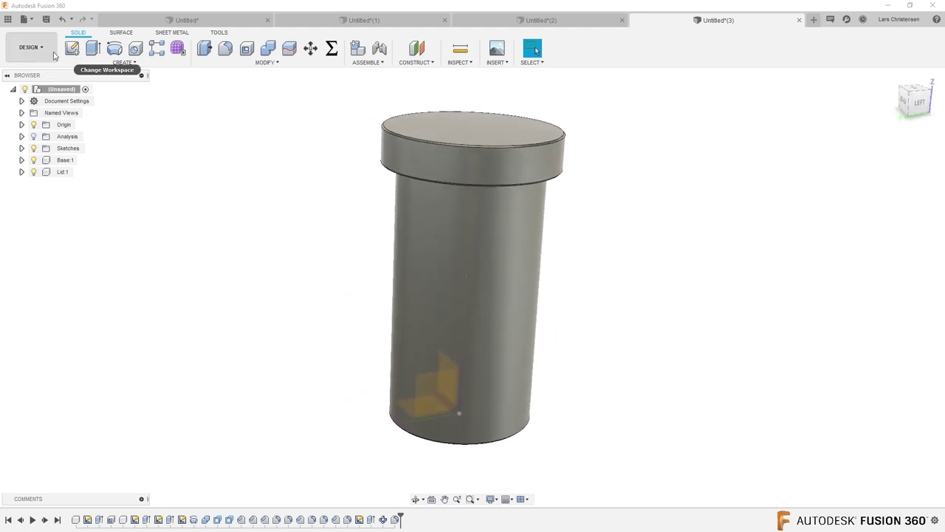
Step: Save the design with the name JT
{"action": "left_click", "coordinate": [47, 20]}
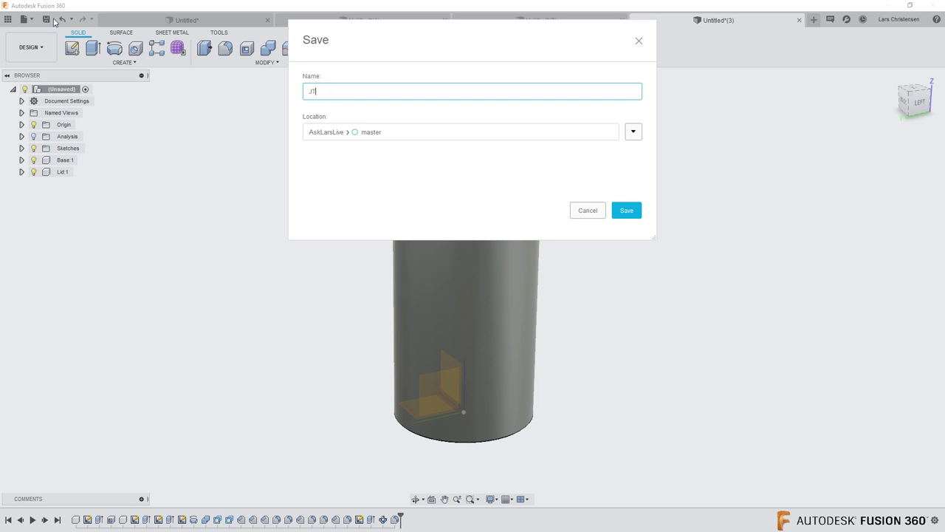
{"action": "left_click", "coordinate": [627, 210]}
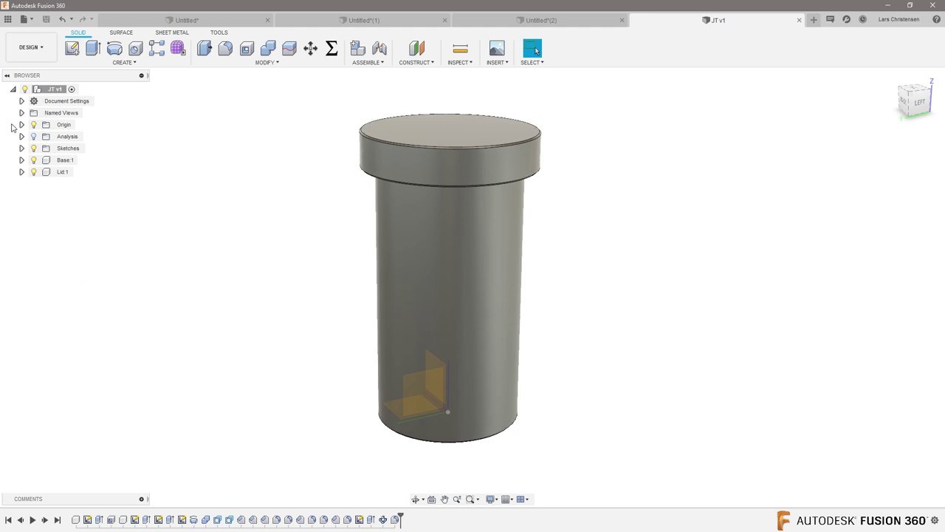
Step: Export the whole model as STL with the structure set to one file per body
{"action": "right_click", "coordinate": [58, 92]}
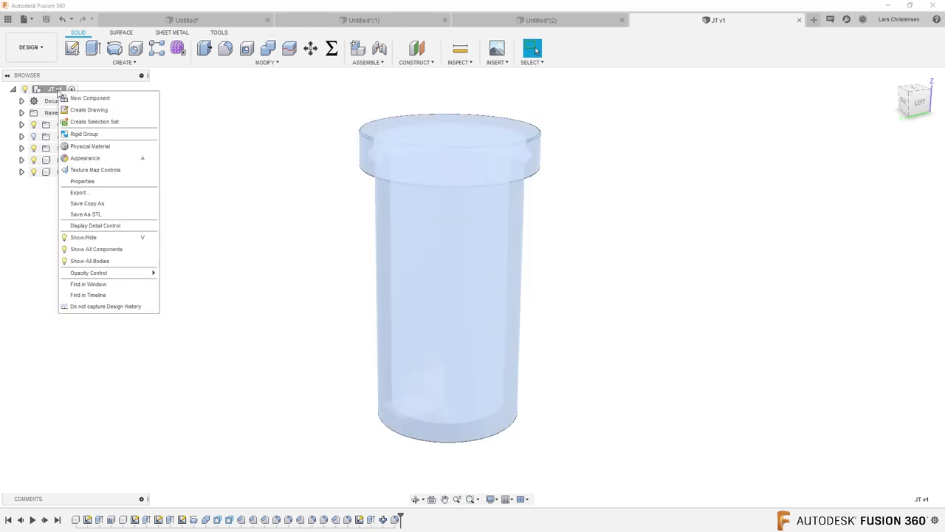
{"action": "left_click", "coordinate": [97, 214]}
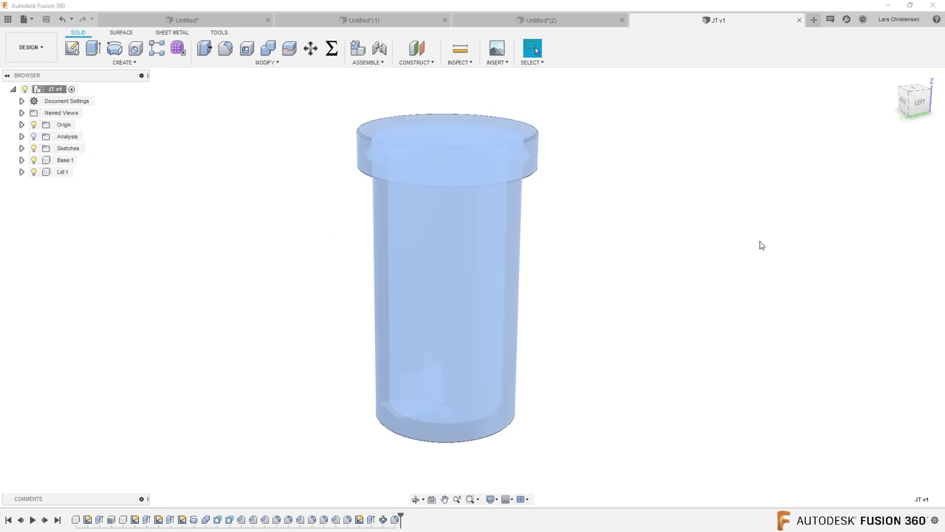
{"action": "left_click", "coordinate": [916, 179]}
{"action": "left_click", "coordinate": [912, 202]}
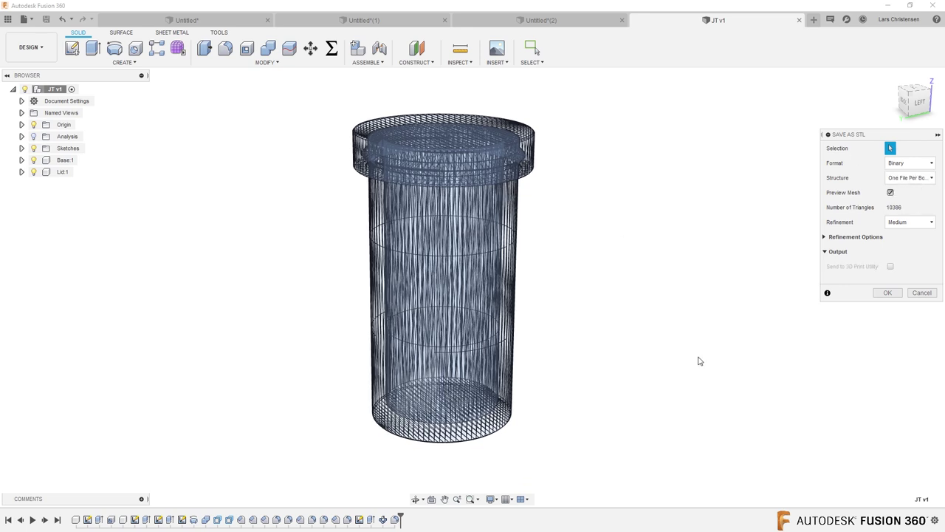
{"action": "mouse_move", "coordinate": [691, 460]}
{"action": "left_mouse_down"}
{"action": "mouse_move", "coordinate": [310, 147]}
{"action": "mouse_move", "coordinate": [249, 86]}
{"action": "left_mouse_up"}
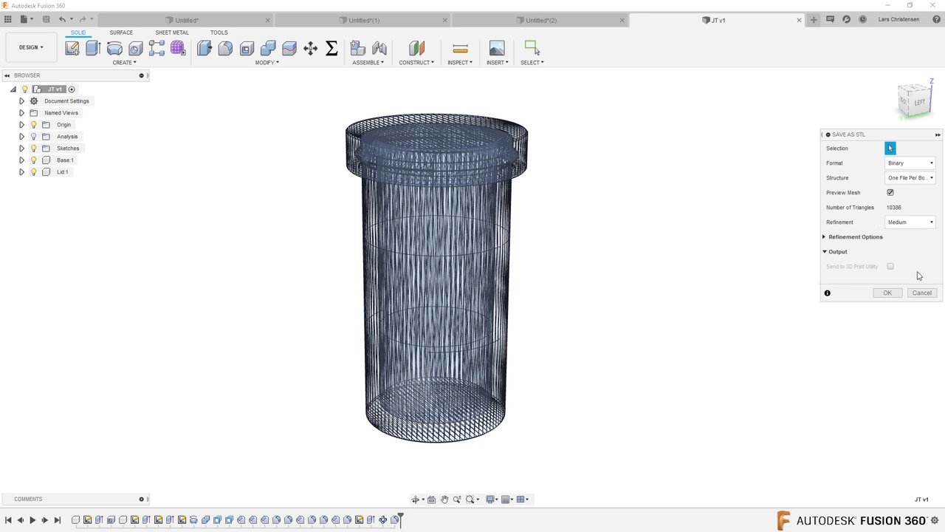
{"action": "left_click", "coordinate": [901, 293]}
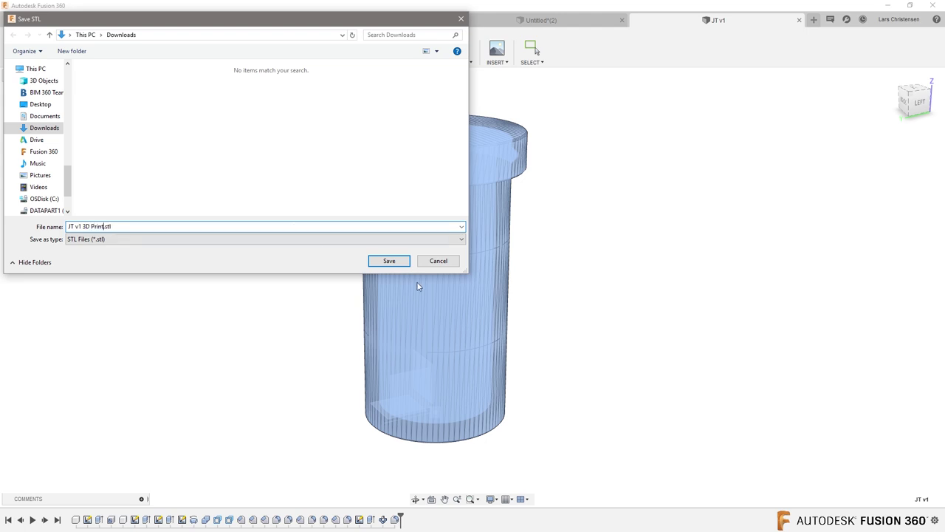
Step: Save the STL files to Downloads and bring that folder forward to check them
{"action": "left_click", "coordinate": [389, 262]}
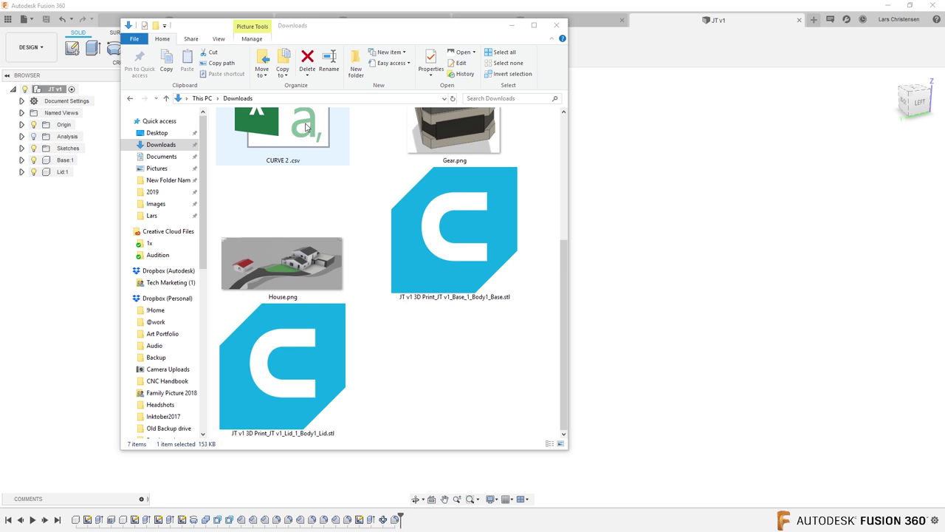
{"action": "left_click", "coordinate": [307, 127]}
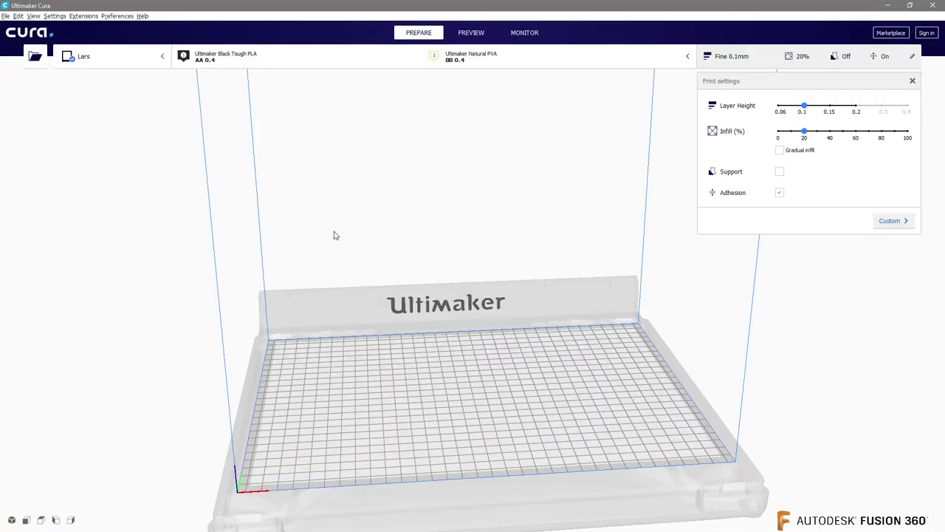
Step: Open the Base STL from Downloads onto the build plate
{"action": "scroll", "coordinate": [121, 232], "scroll_direction": "up", "scroll_amount": 3}
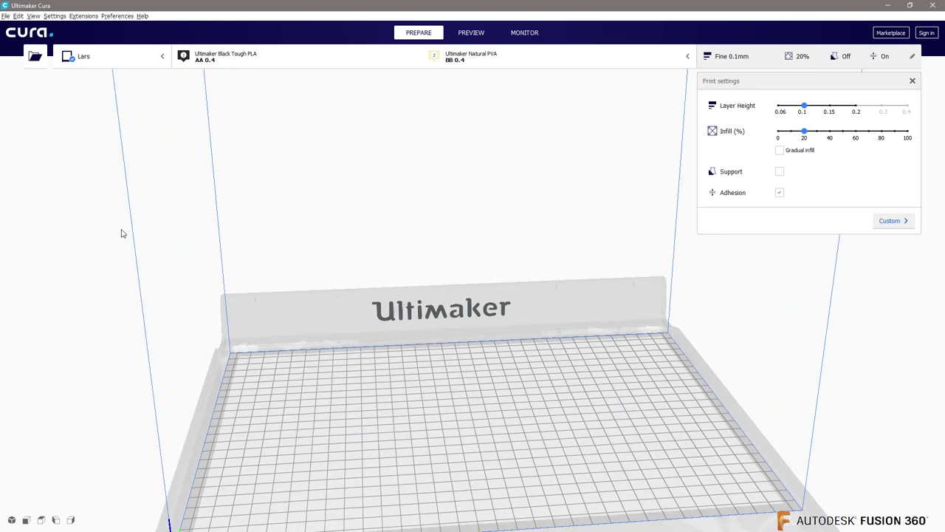
{"action": "scroll", "coordinate": [289, 230], "scroll_direction": "down", "scroll_amount": 5}
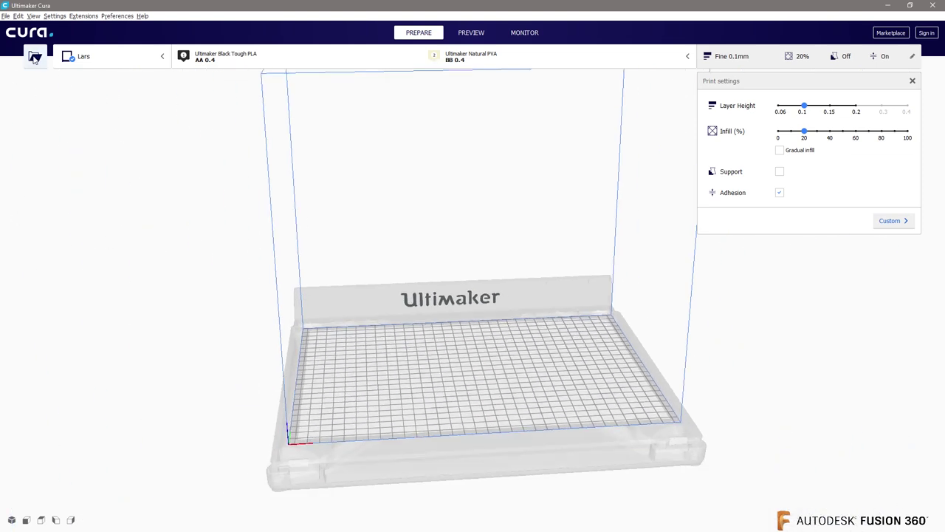
{"action": "left_click", "coordinate": [34, 59]}
{"action": "left_click", "coordinate": [317, 123]}
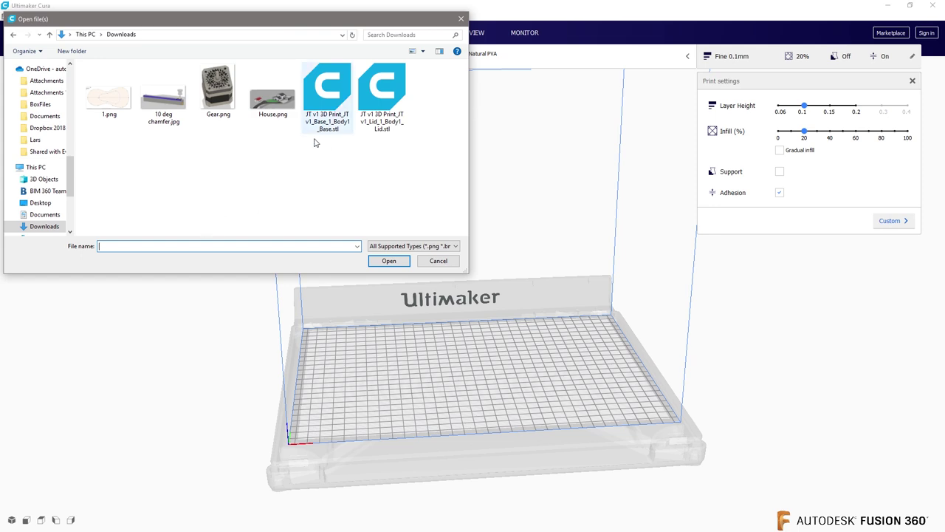
{"action": "double_click", "coordinate": [318, 123]}
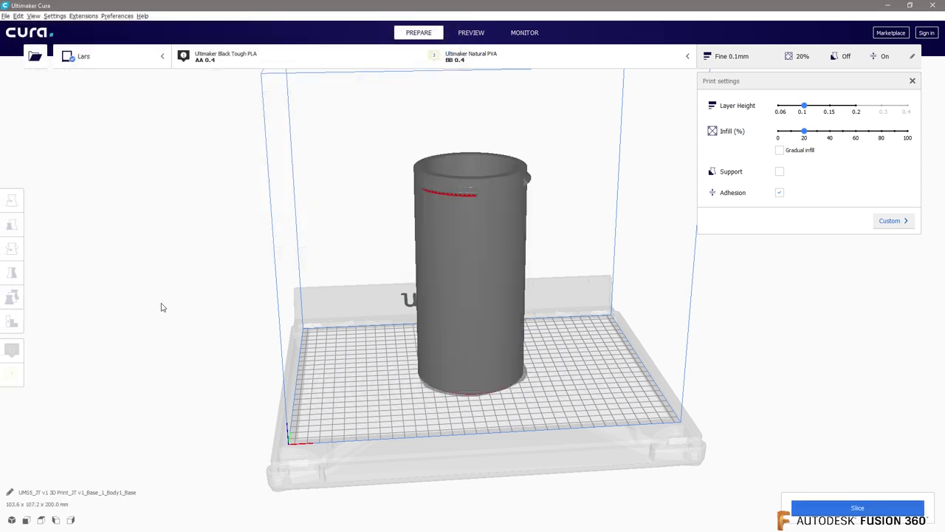
Step: Load the Lid STL from Downloads into the scene as well
{"action": "scroll", "coordinate": [186, 301], "scroll_direction": "up", "scroll_amount": 2}
{"action": "scroll", "coordinate": [205, 302], "scroll_direction": "up", "scroll_amount": 3}
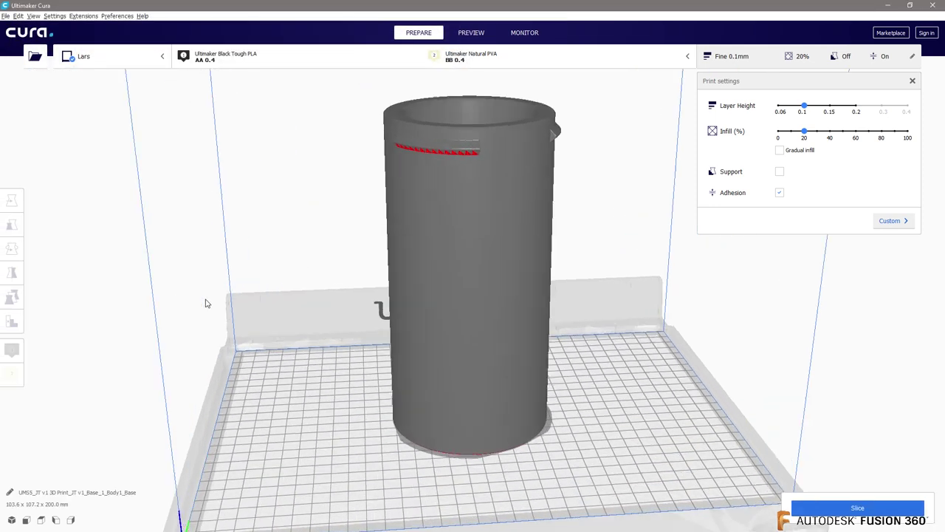
{"action": "scroll", "coordinate": [253, 281], "scroll_direction": "down", "scroll_amount": 3}
{"action": "scroll", "coordinate": [258, 276], "scroll_direction": "down", "scroll_amount": 3}
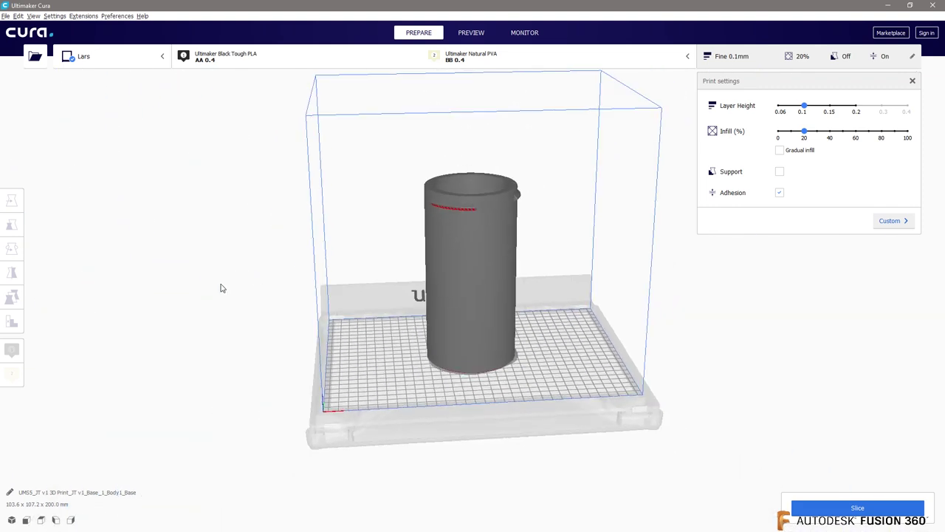
{"action": "left_click", "coordinate": [35, 56]}
{"action": "double_click", "coordinate": [369, 133]}
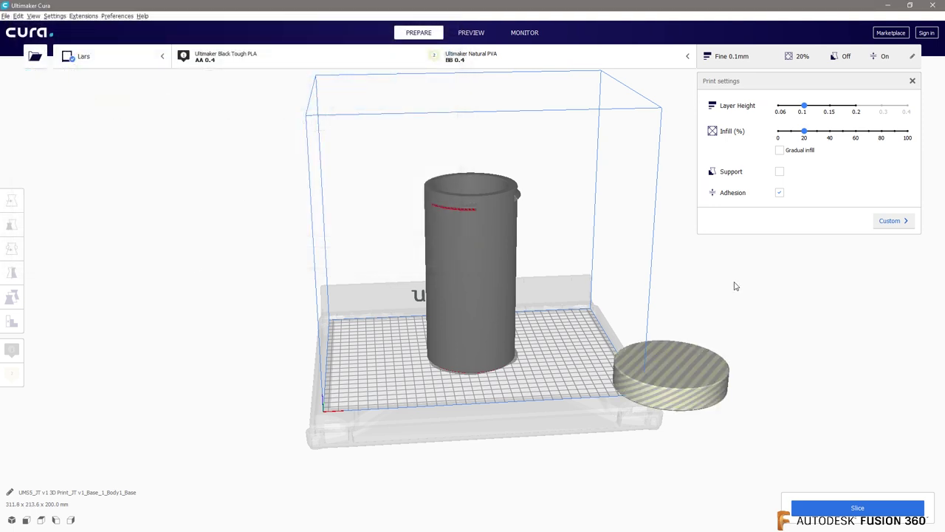
Step: Move the lid onto the build plate beside the shifted container base
{"action": "left_click", "coordinate": [686, 395]}
{"action": "left_click_drag", "start_coordinate": [779, 372], "coordinate": [673, 374]}
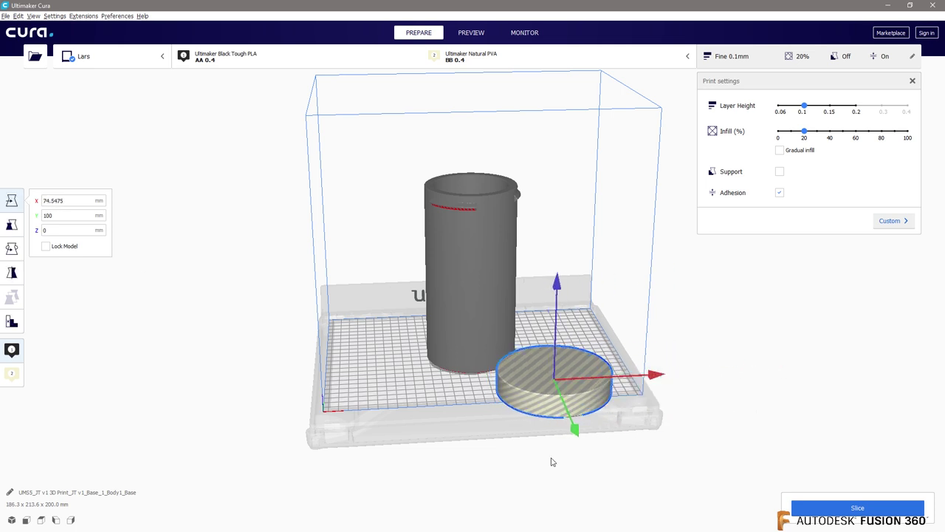
{"action": "left_click", "coordinate": [450, 355]}
{"action": "left_click_drag", "start_coordinate": [577, 272], "coordinate": [522, 332]}
{"action": "left_click", "coordinate": [574, 380]}
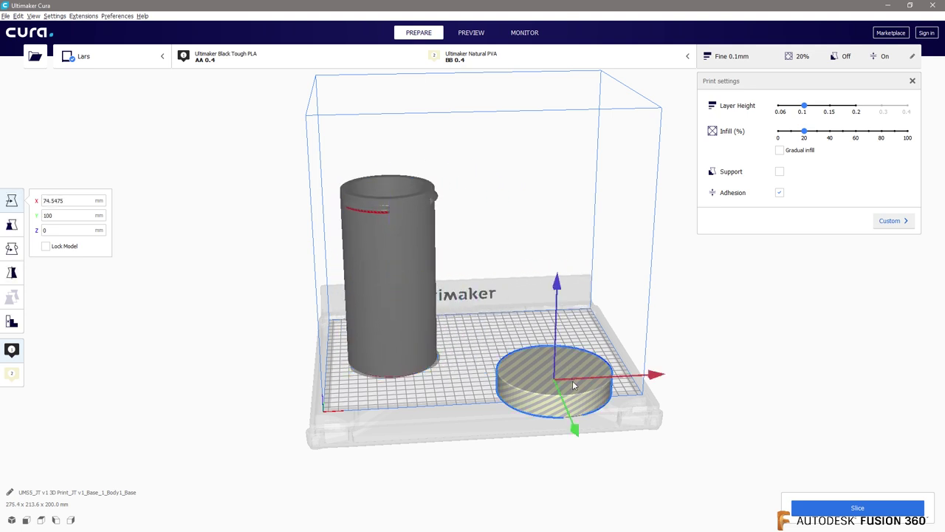
{"action": "left_click_drag", "start_coordinate": [576, 435], "coordinate": [563, 380]}
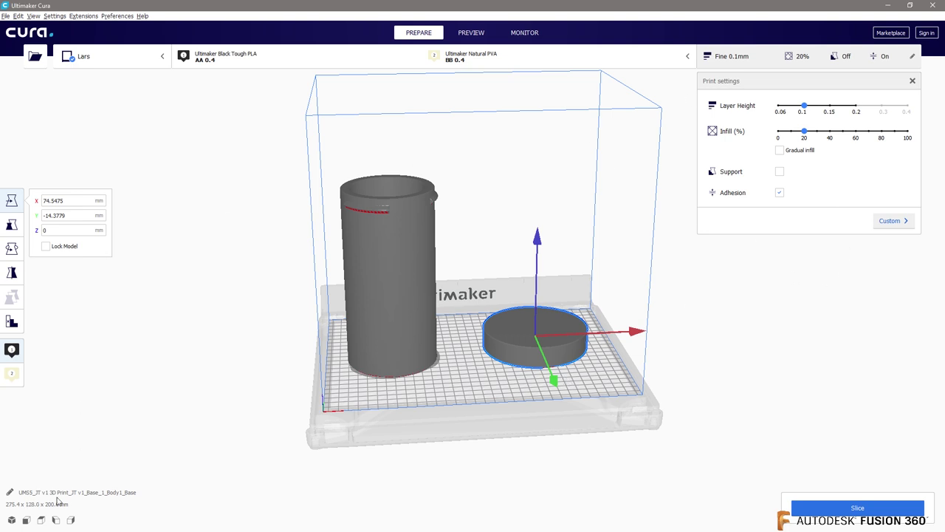
{"action": "left_click", "coordinate": [26, 520]}
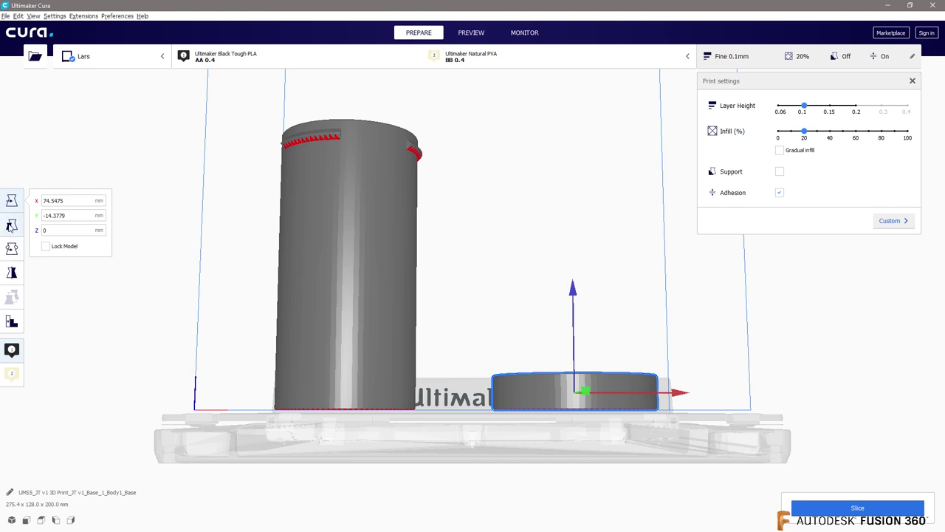
Step: Tip the lid with the Rotate tool, then turn it back flat and deselect it
{"action": "left_click", "coordinate": [11, 248]}
{"action": "scroll", "coordinate": [667, 432], "scroll_direction": "down", "scroll_amount": 5}
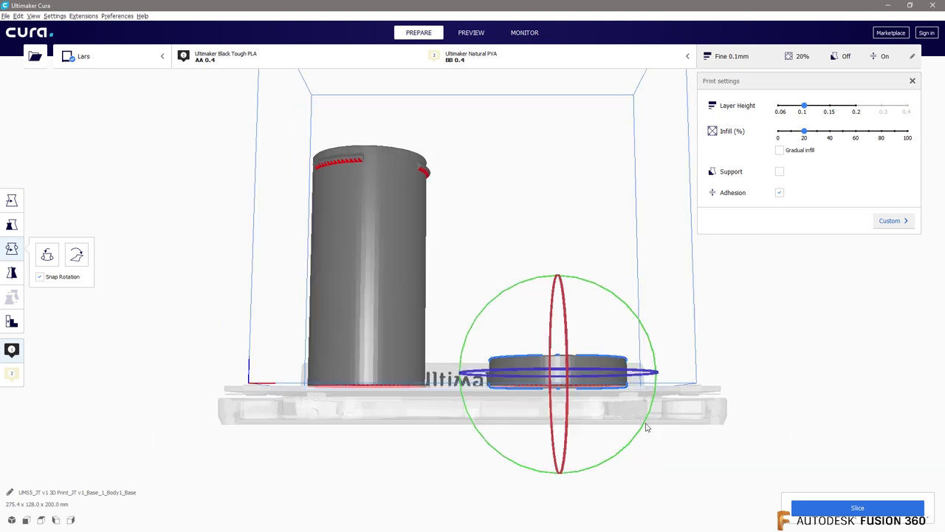
{"action": "left_click_drag", "start_coordinate": [551, 288], "coordinate": [569, 513]}
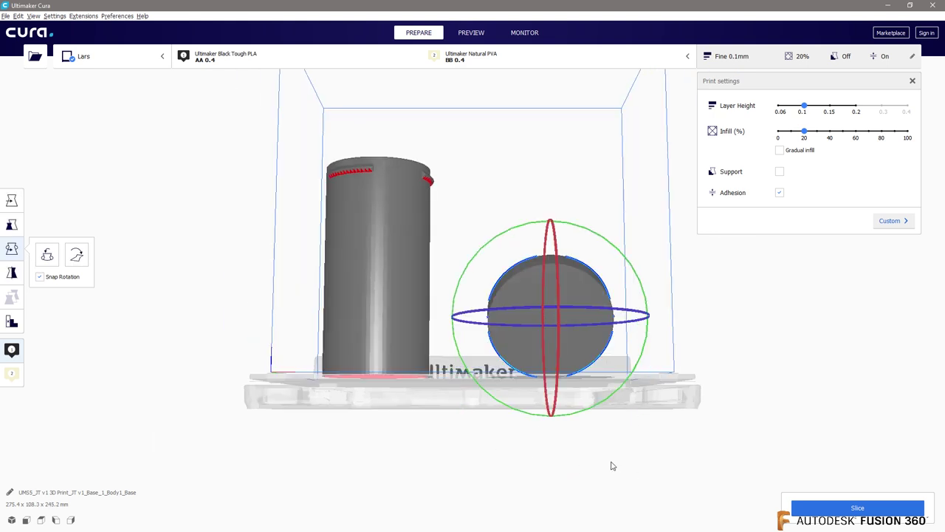
{"action": "left_click", "coordinate": [71, 521]}
{"action": "left_click_drag", "start_coordinate": [399, 298], "coordinate": [411, 386]}
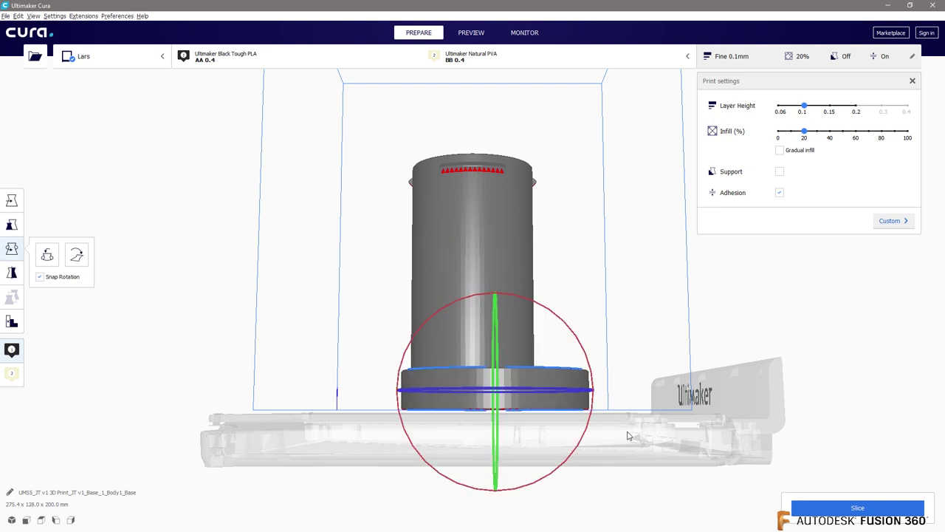
{"action": "left_click", "coordinate": [11, 201]}
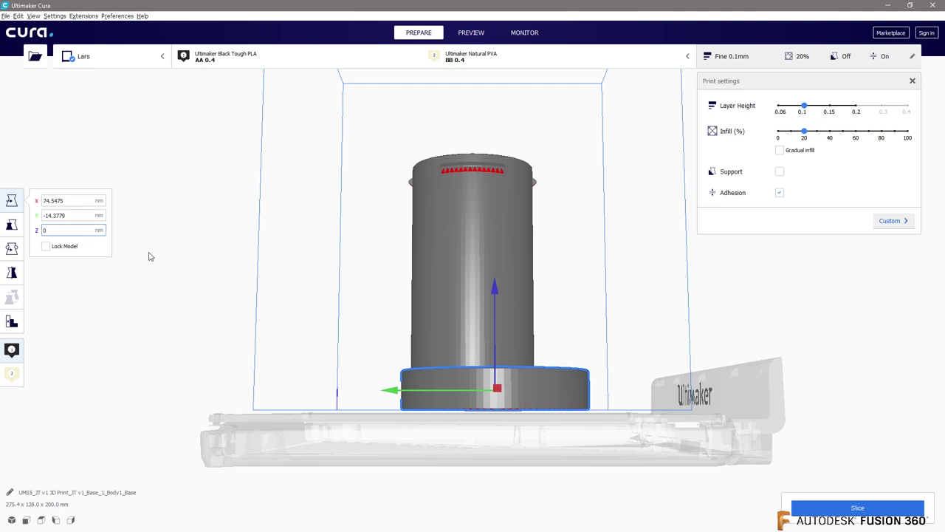
{"action": "left_click", "coordinate": [171, 272]}
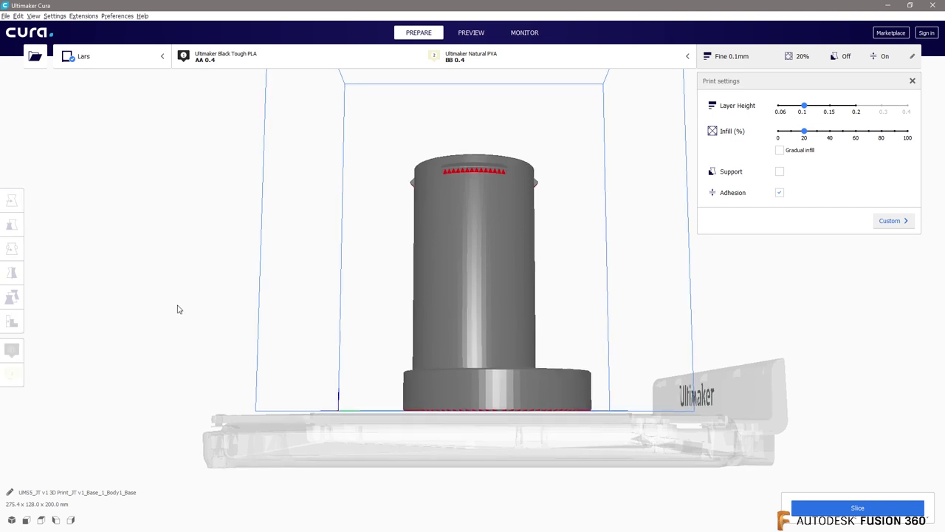
Step: Slice both parts at Fine 0.1 mm with support enabled and preview the layers (3 days 15 hours 29 minutes)
{"action": "left_click", "coordinate": [12, 520]}
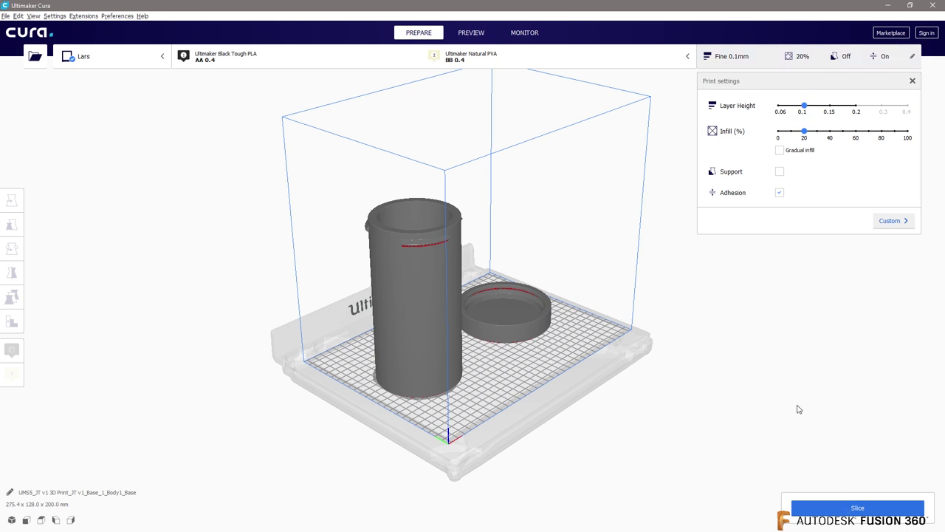
{"action": "key", "text": "ctrl+p"}
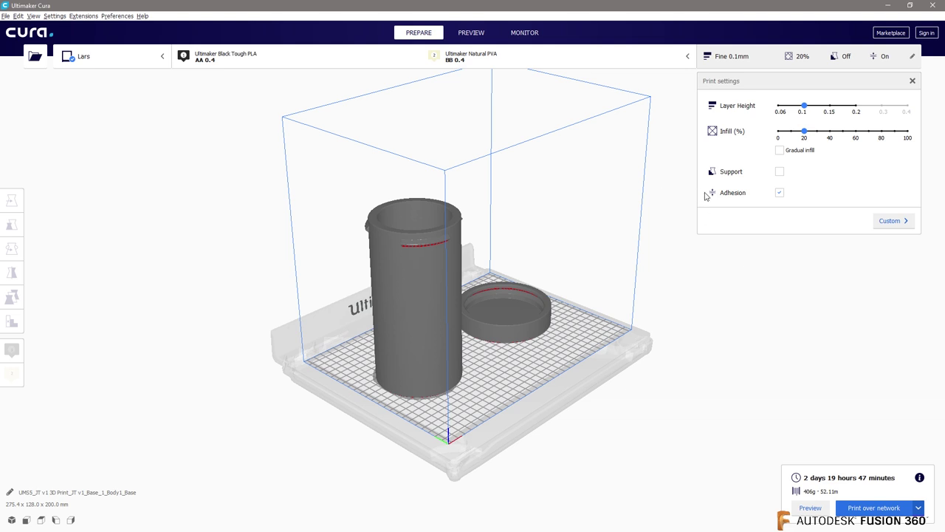
{"action": "left_click", "coordinate": [780, 173]}
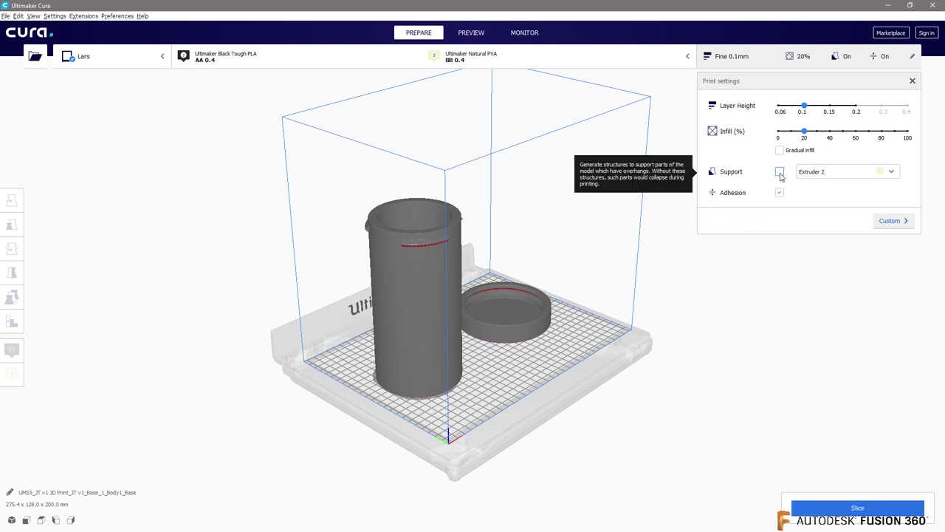
{"action": "left_click", "coordinate": [811, 513]}
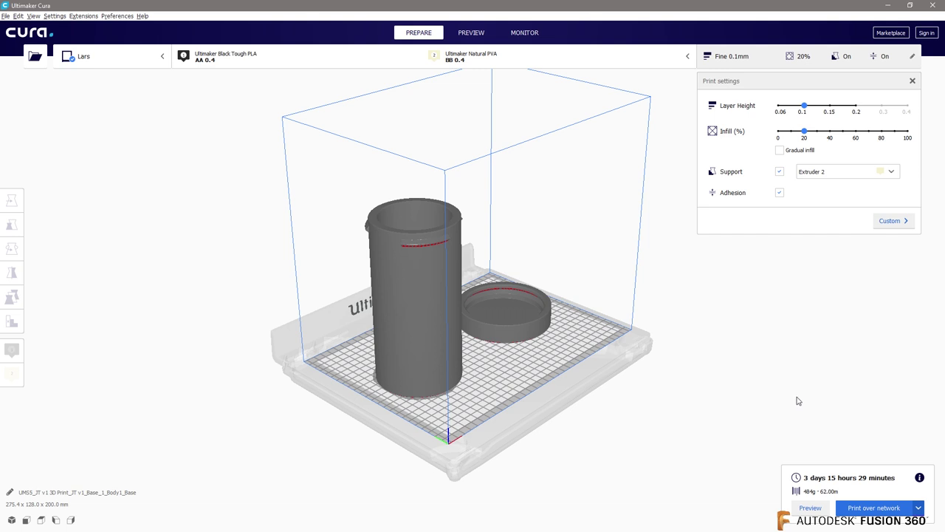
{"action": "left_click", "coordinate": [809, 508]}
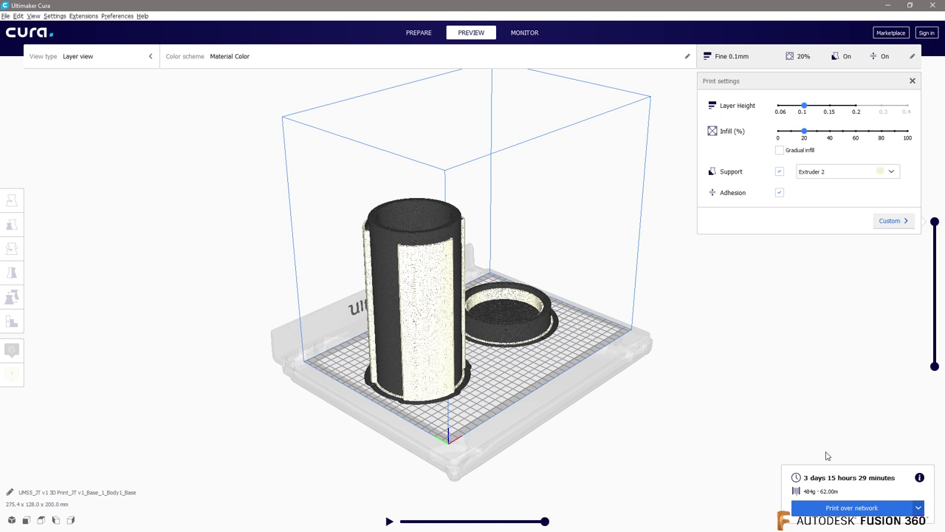
Step: Turn support off, delete the tall container base, and slice the lid alone for a 13 hours 30 minutes estimate
{"action": "left_click", "coordinate": [779, 171]}
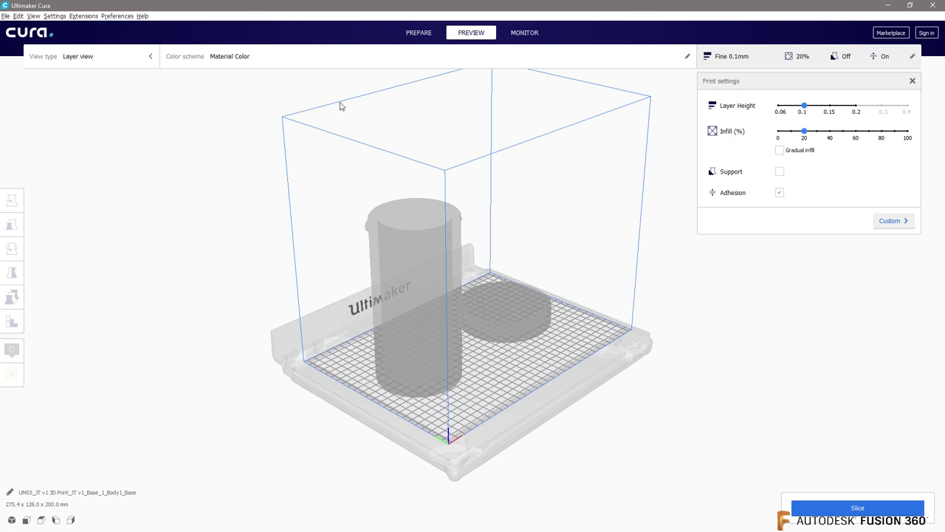
{"action": "left_click", "coordinate": [419, 33]}
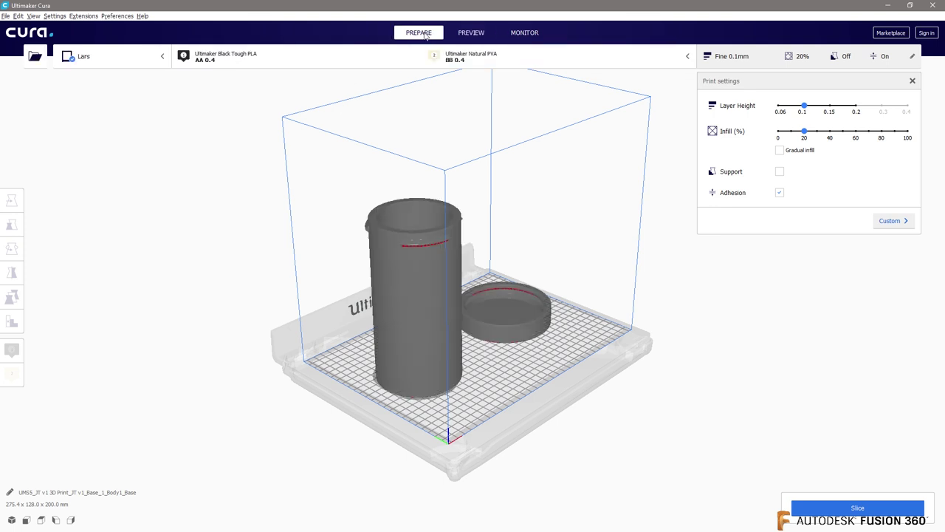
{"action": "left_click", "coordinate": [404, 322]}
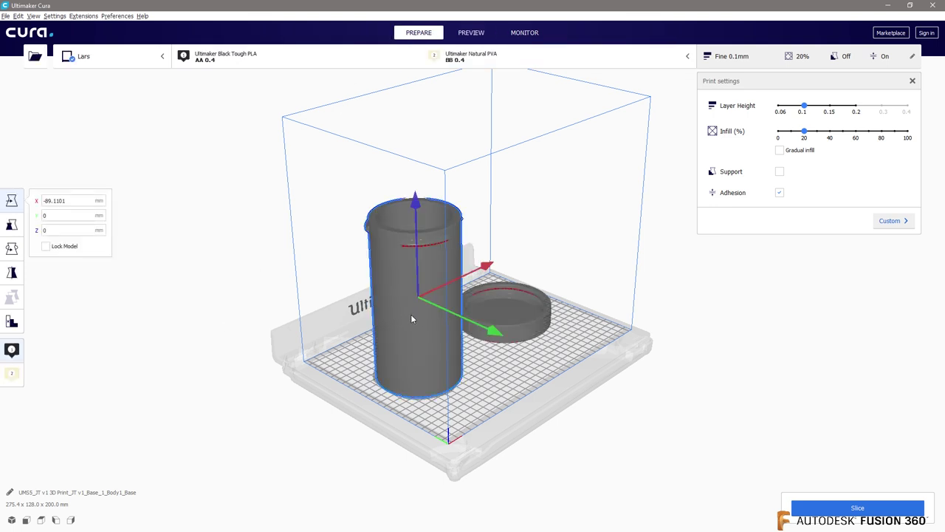
{"action": "key", "text": "Delete"}
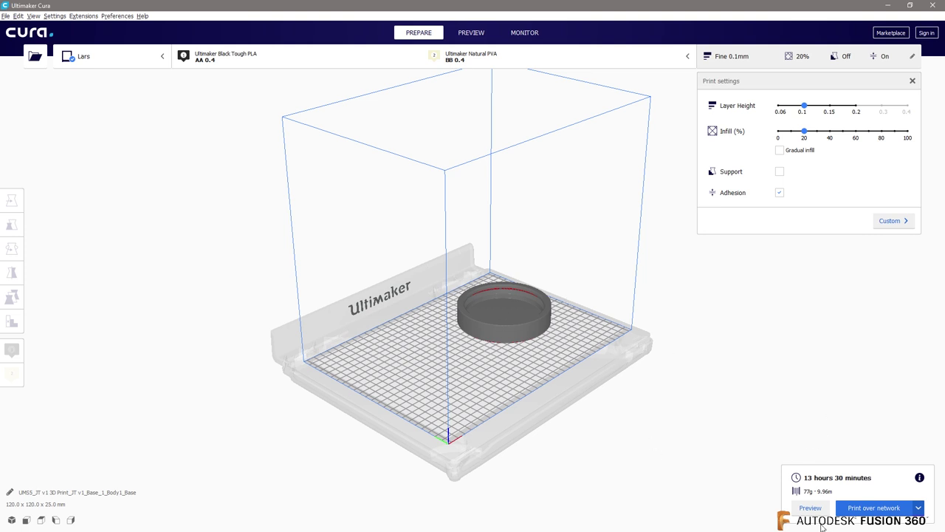
{"action": "left_click", "coordinate": [807, 510]}
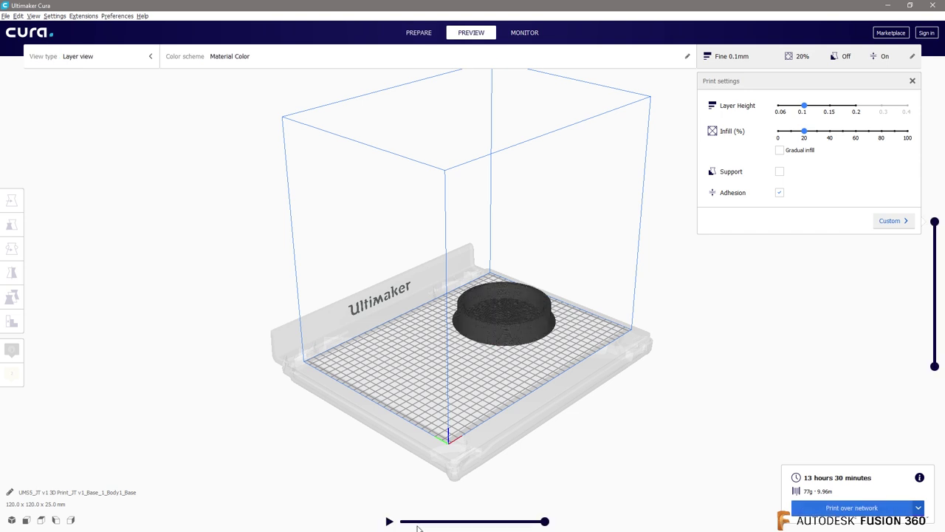
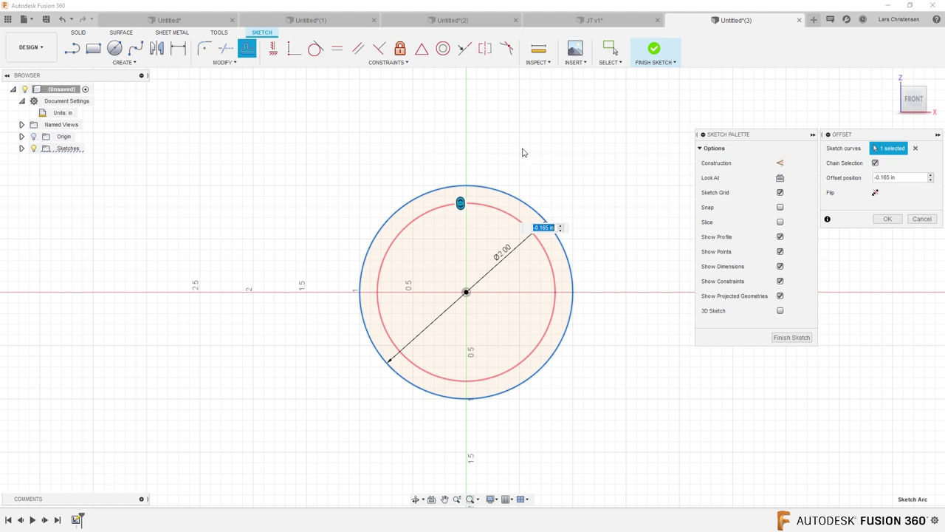
Step: Offset the circle 0.2 in inward and finish the sketch
{"action": "type", "text": ".2"}
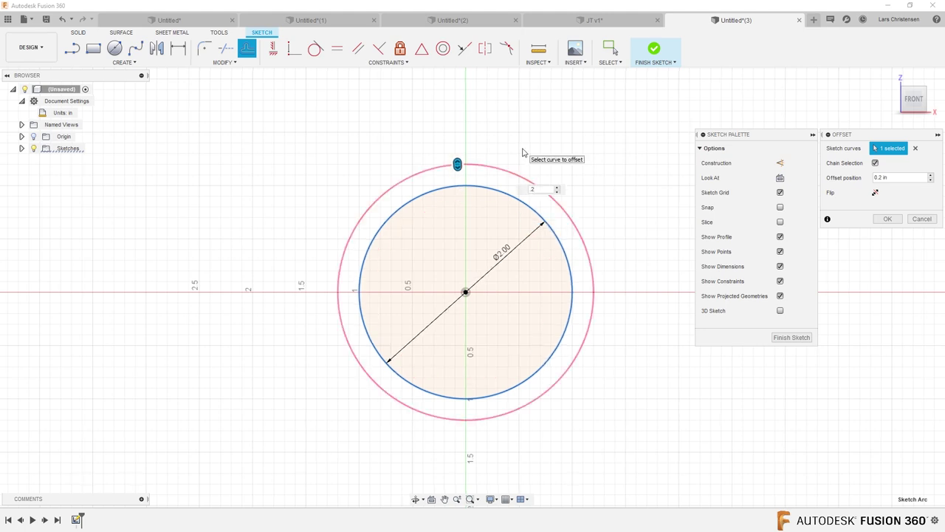
{"action": "left_click", "coordinate": [875, 193]}
{"action": "left_click", "coordinate": [888, 218]}
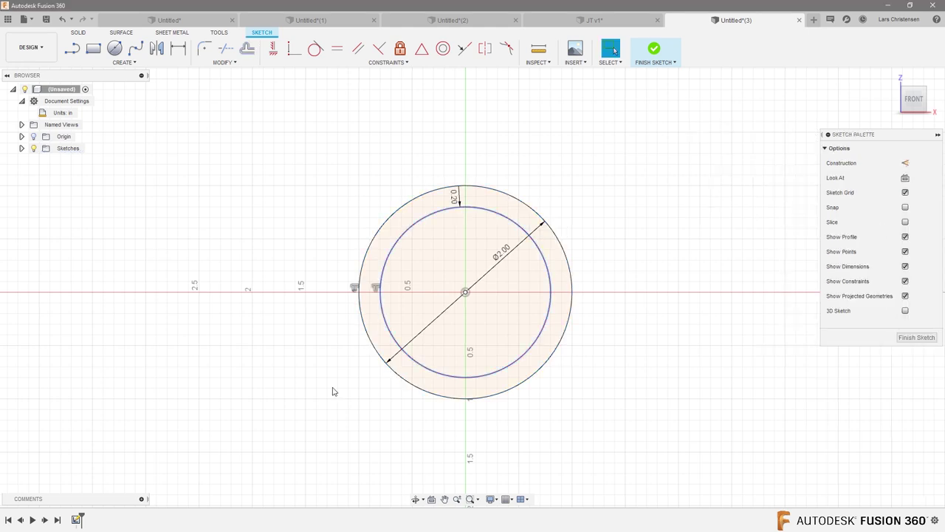
{"action": "scroll", "coordinate": [253, 354], "scroll_direction": "down", "scroll_amount": 2}
{"action": "right_click", "coordinate": [68, 293]}
{"action": "left_click", "coordinate": [54, 342]}
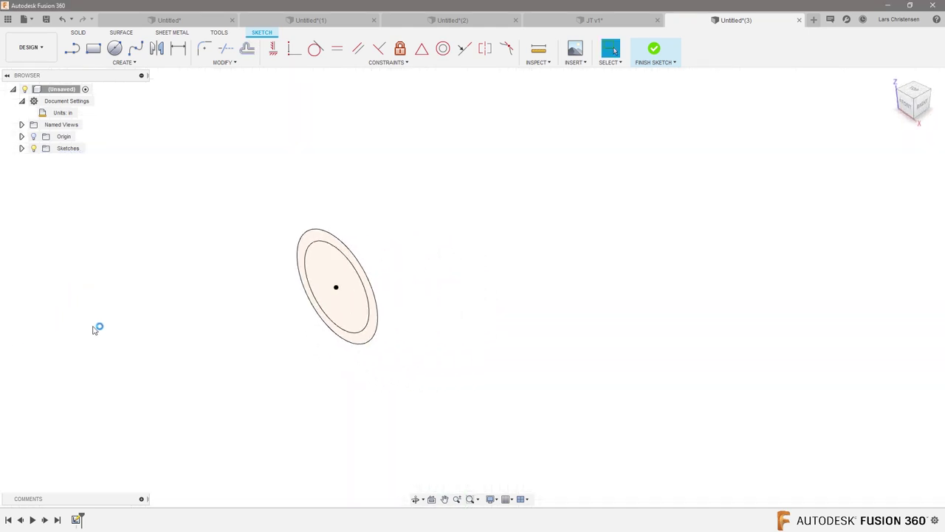
Step: Extrude the ring profile 48 in into a hollow tube
{"action": "left_click", "coordinate": [327, 257]}
{"action": "key", "text": "e"}
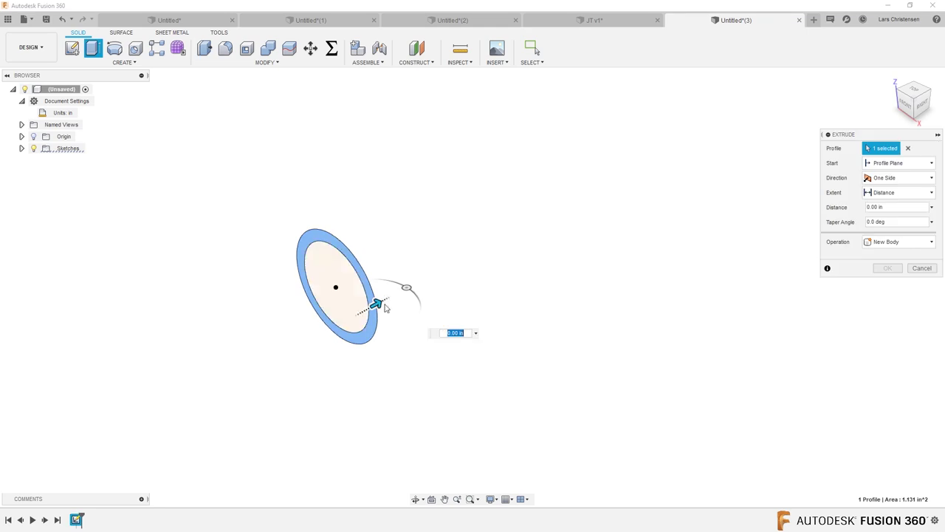
{"action": "left_click_drag", "start_coordinate": [376, 303], "coordinate": [505, 246]}
{"action": "type", "text": "4"}
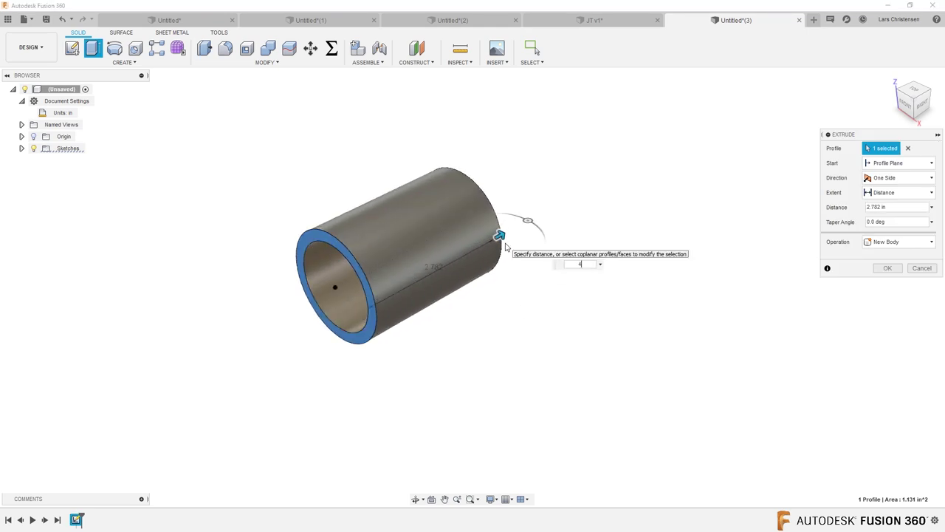
{"action": "type", "text": "8"}
{"action": "key", "text": "Return"}
{"action": "key", "text": "Return"}
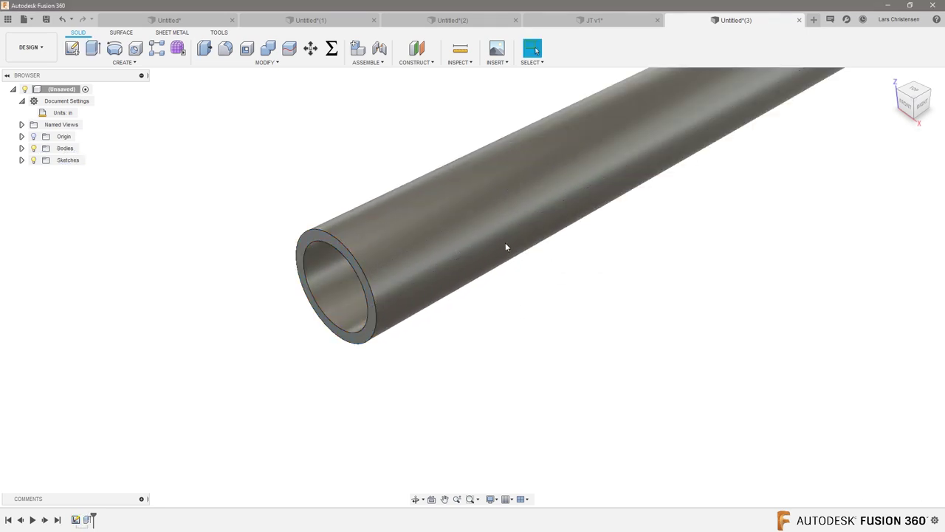
{"action": "scroll", "coordinate": [135, 430], "scroll_direction": "down", "scroll_amount": 5}
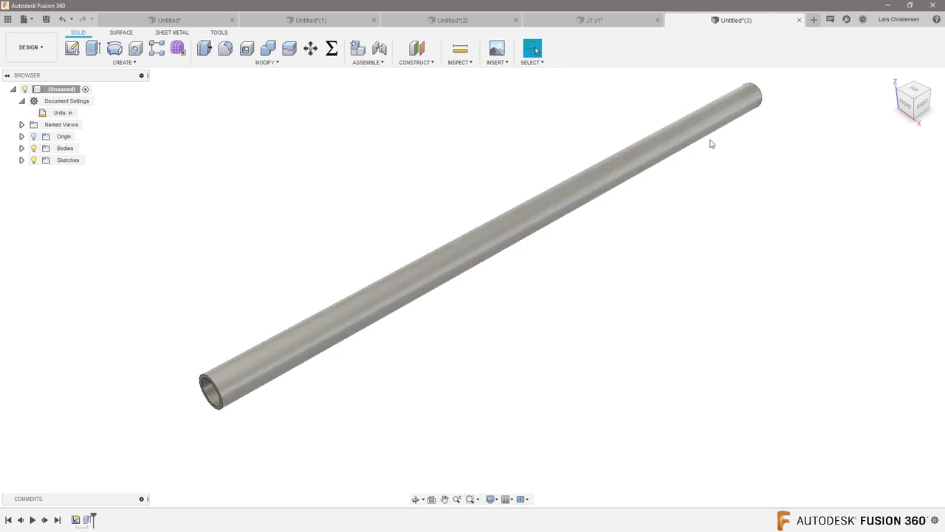
{"action": "middle_click_drag", "start_coordinate": [378, 423], "coordinate": [232, 360], "text": "shift"}
{"action": "scroll", "coordinate": [580, 183], "scroll_direction": "up", "scroll_amount": 2}
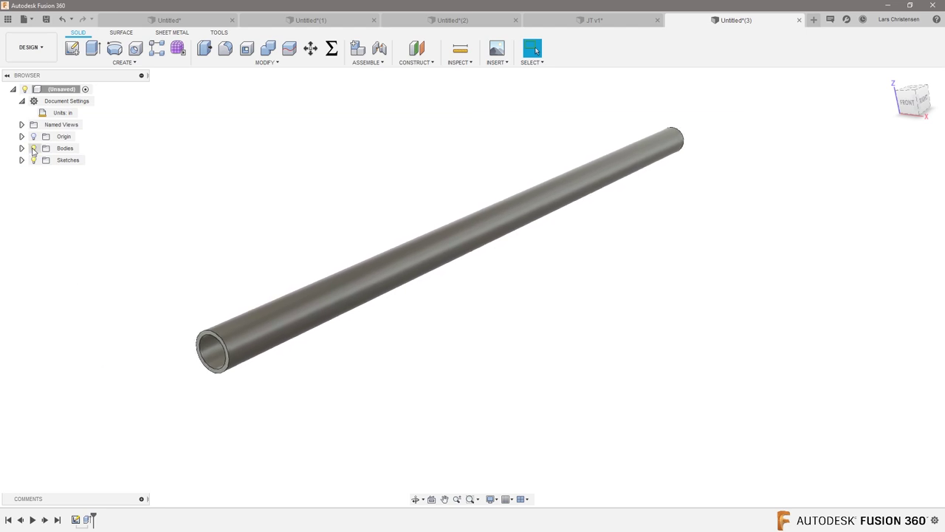
{"action": "middle_click_drag", "start_coordinate": [291, 437], "coordinate": [140, 393], "text": "shift"}
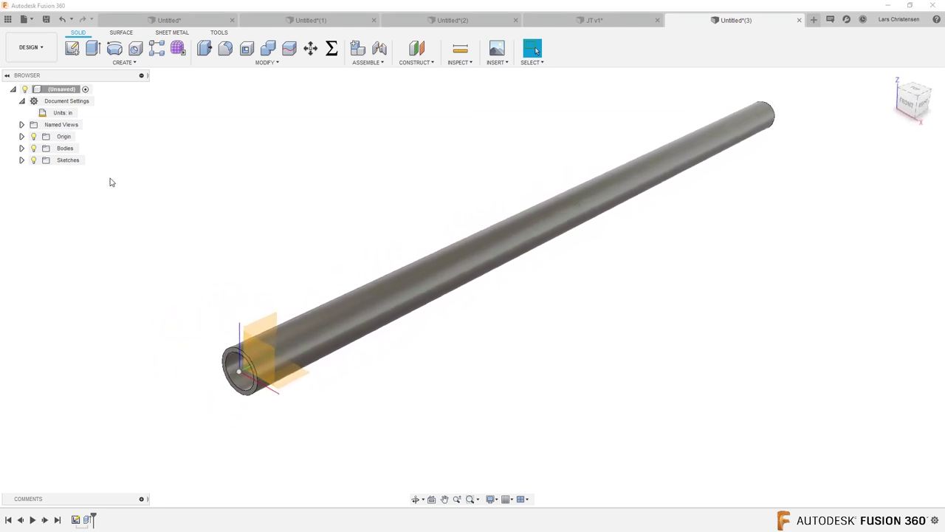
Step: Add a 32° construction plane through the Y axis at the tube's near end, then start a sketch
{"action": "left_click", "coordinate": [461, 63]}
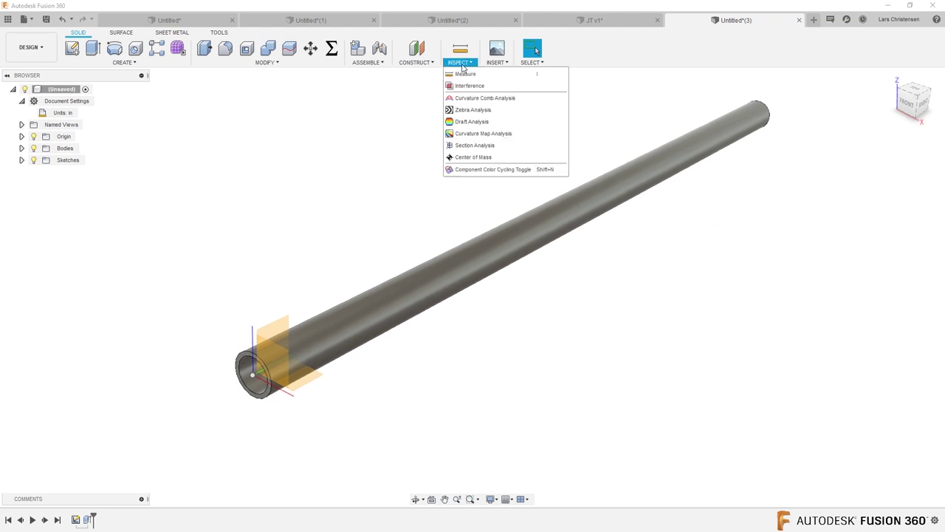
{"action": "mouse_move", "coordinate": [432, 64]}
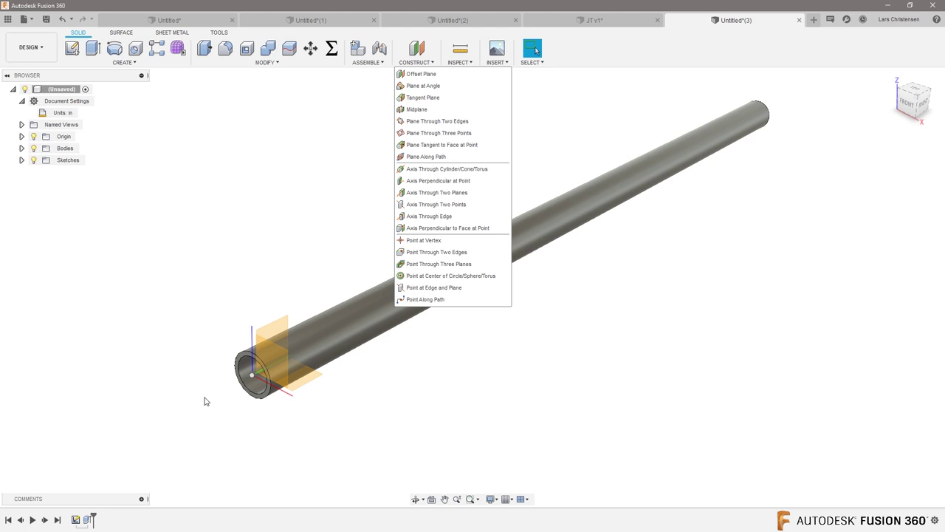
{"action": "left_click", "coordinate": [425, 87]}
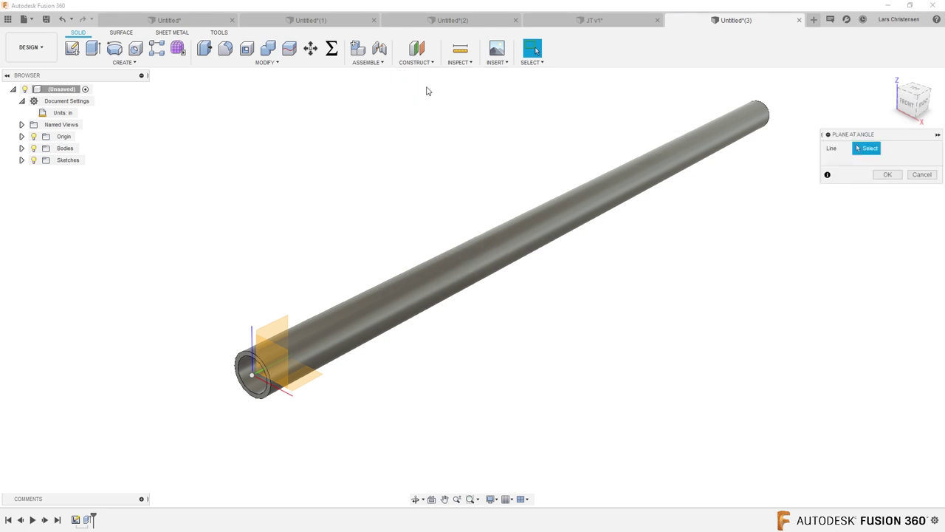
{"action": "left_click", "coordinate": [260, 374]}
{"action": "scroll", "coordinate": [255, 332], "scroll_direction": "up", "scroll_amount": 3}
{"action": "left_click_drag", "start_coordinate": [252, 328], "coordinate": [275, 353]}
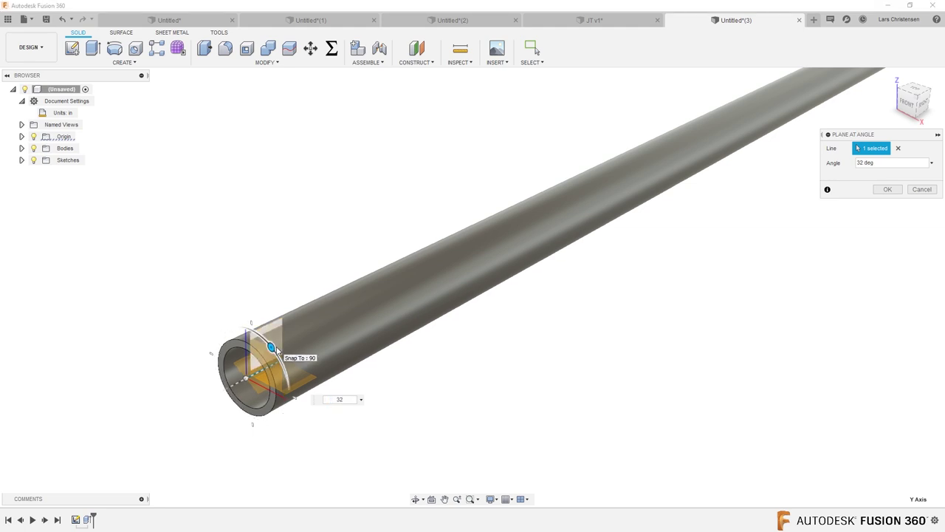
{"action": "key", "text": "Return"}
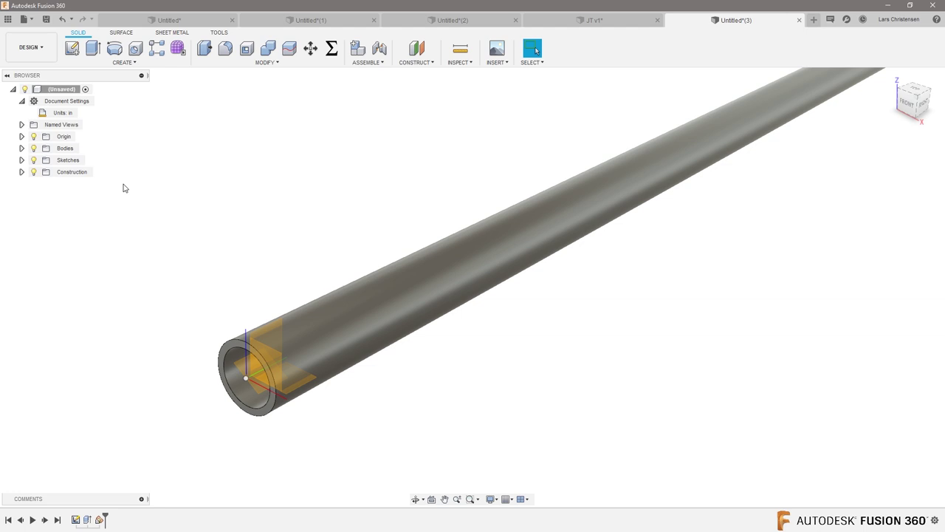
{"action": "left_click", "coordinate": [71, 48]}
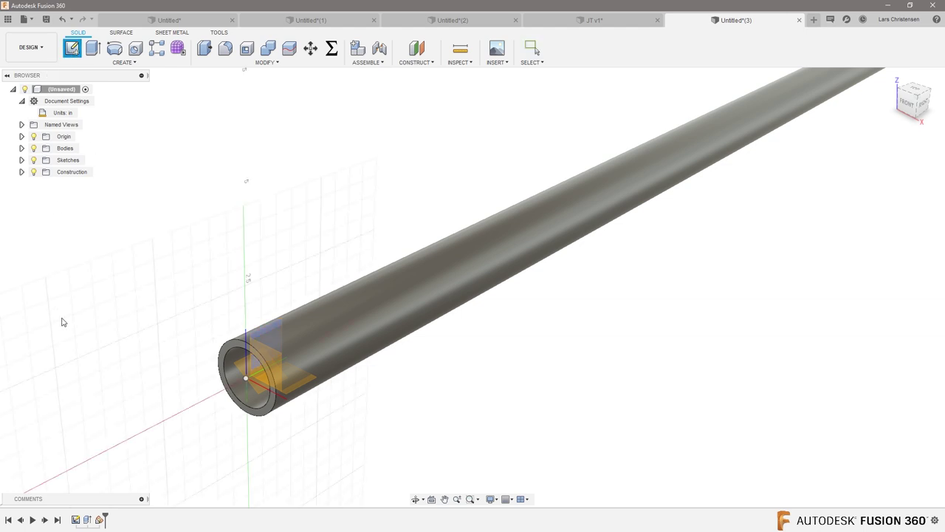
{"action": "left_click", "coordinate": [247, 375]}
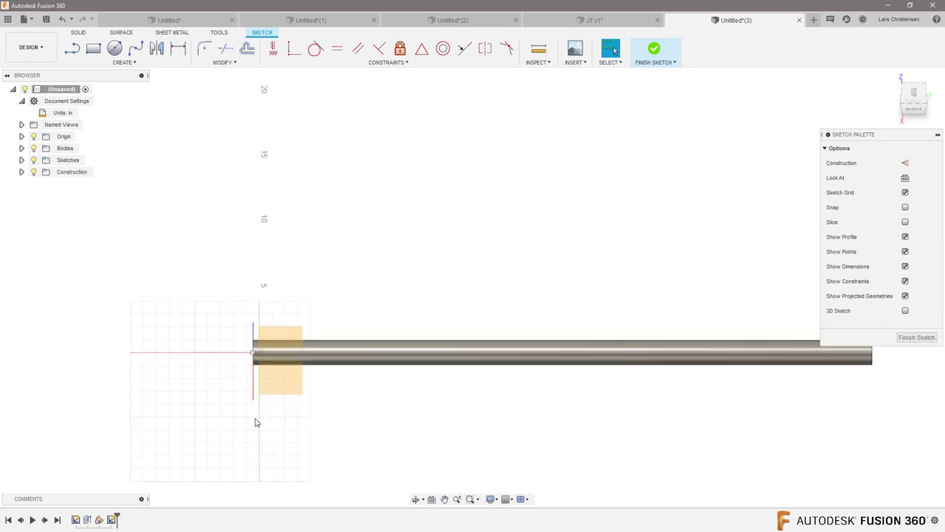
{"action": "key", "text": "l"}
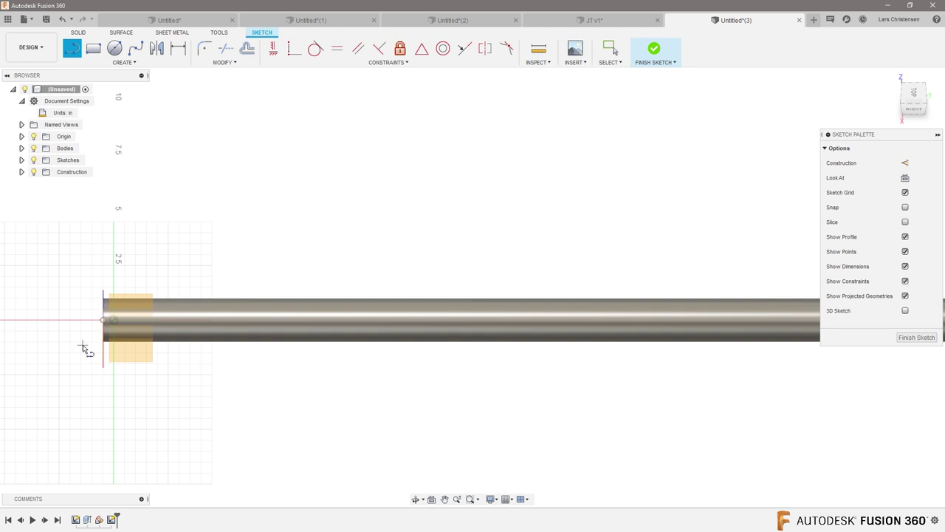
{"action": "key", "text": "p"}
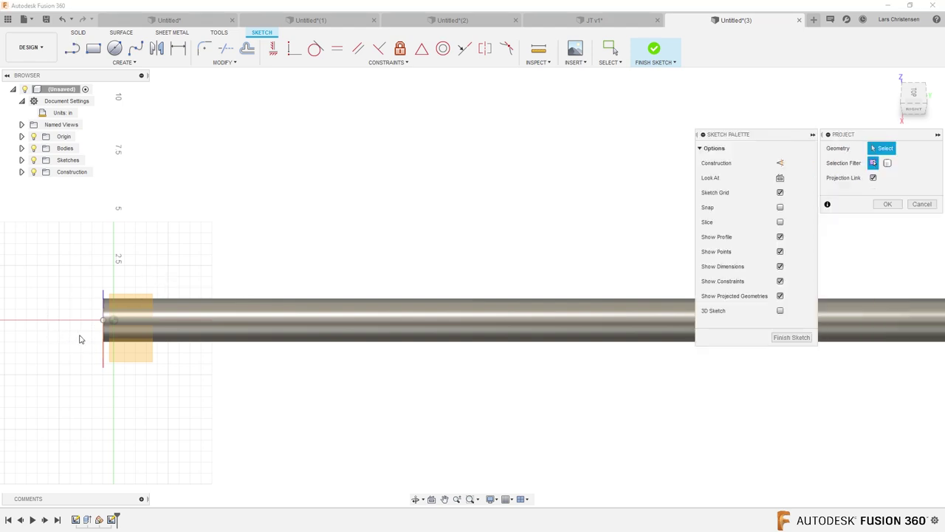
{"action": "scroll", "coordinate": [94, 336], "scroll_direction": "up", "scroll_amount": 5}
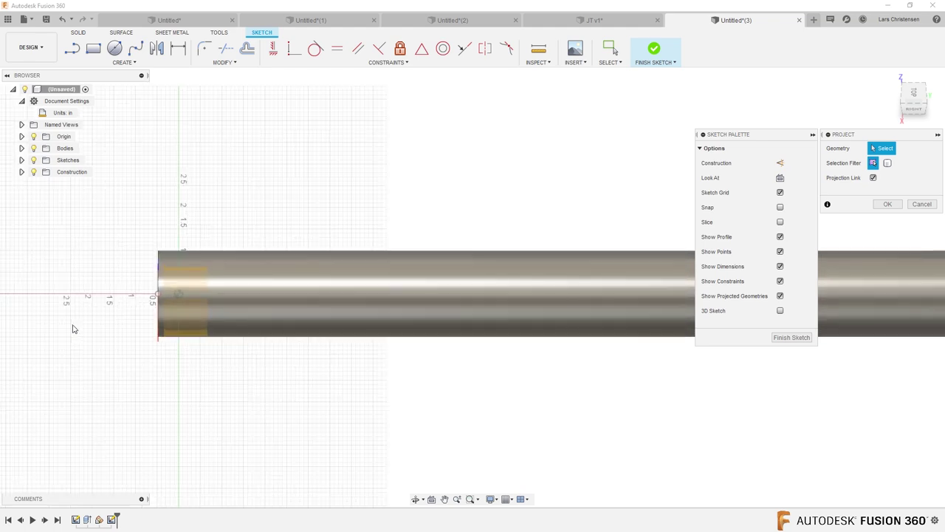
{"action": "key", "text": "l"}
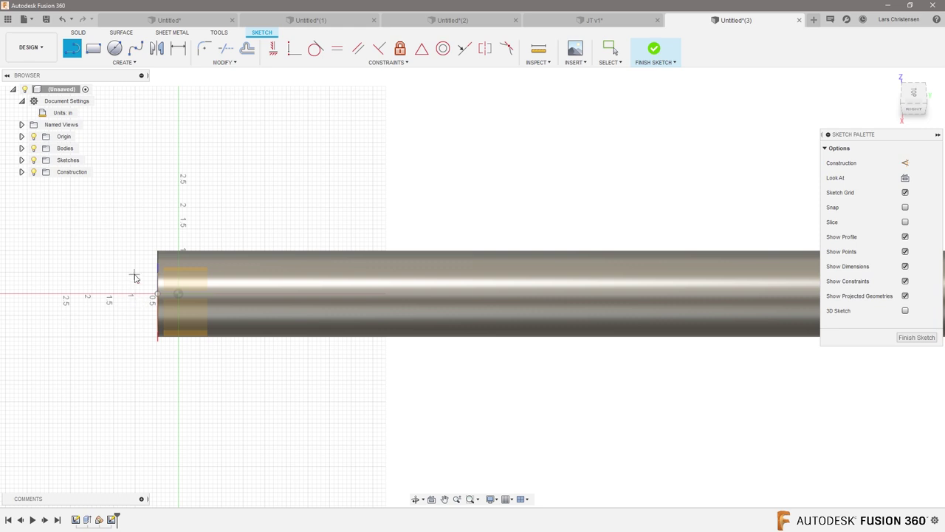
{"action": "left_click", "coordinate": [158, 294]}
{"action": "scroll", "coordinate": [148, 318], "scroll_direction": "down", "scroll_amount": 8}
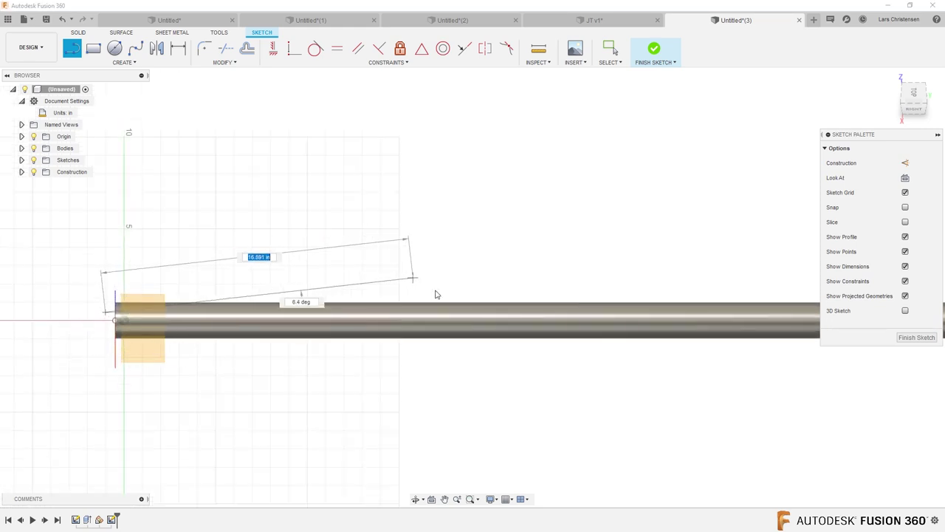
{"action": "left_click", "coordinate": [769, 308]}
{"action": "scroll", "coordinate": [734, 379], "scroll_direction": "up", "scroll_amount": 3}
{"action": "scroll", "coordinate": [338, 347], "scroll_direction": "down", "scroll_amount": 4}
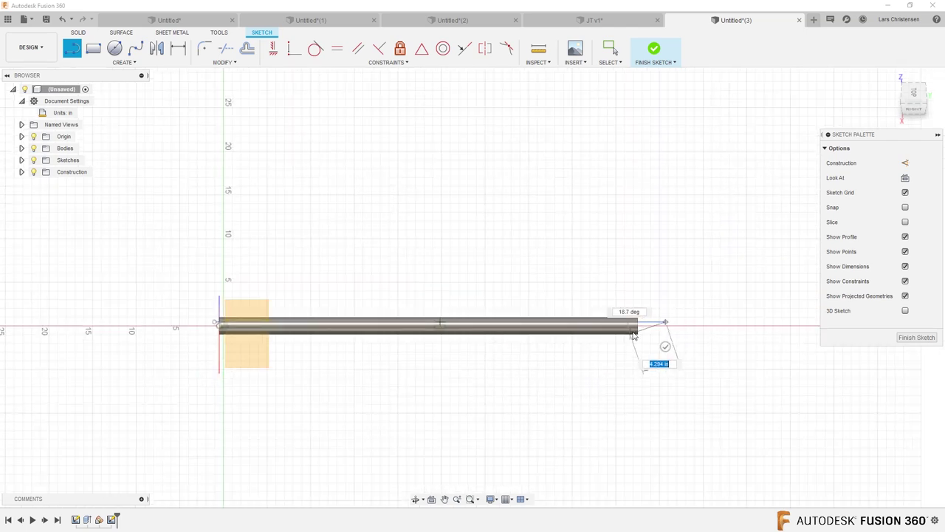
{"action": "key", "text": "Escape"}
{"action": "scroll", "coordinate": [243, 327], "scroll_direction": "up", "scroll_amount": 5}
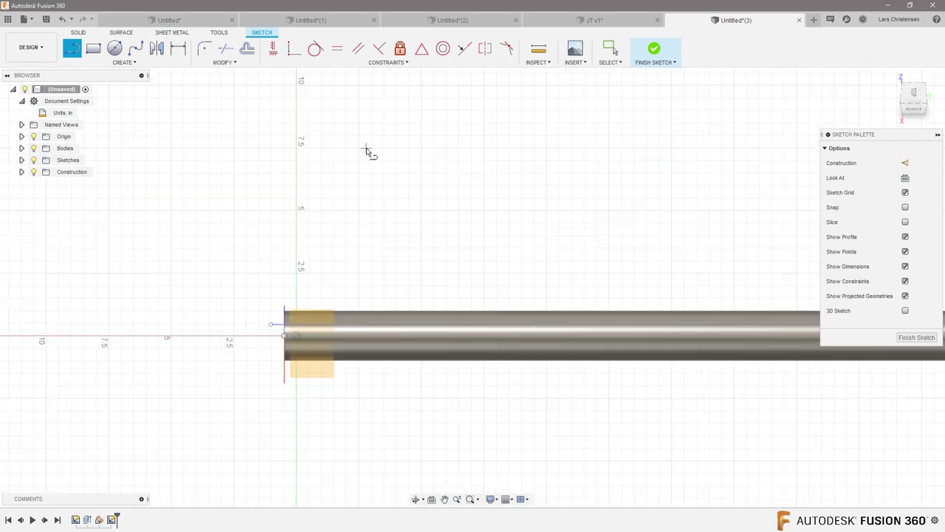
{"action": "left_click", "coordinate": [294, 48]}
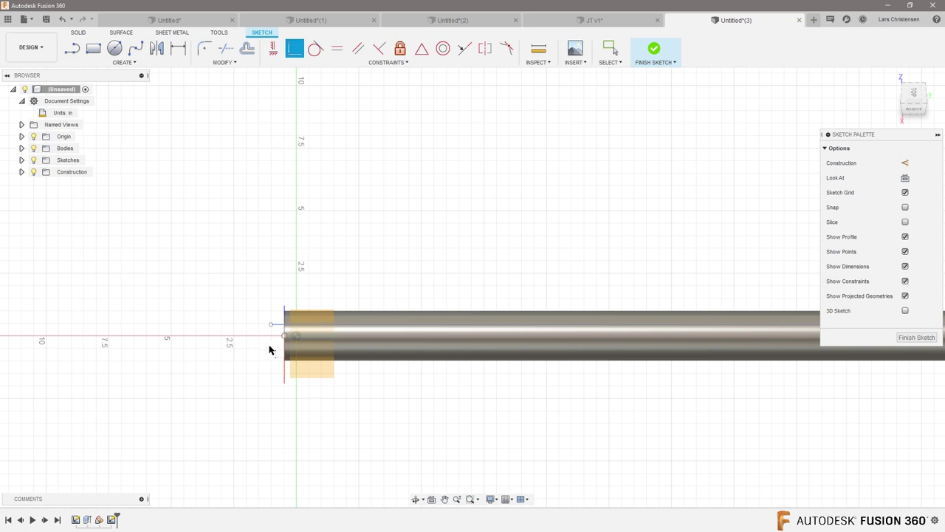
{"action": "left_click", "coordinate": [284, 339]}
{"action": "scroll", "coordinate": [284, 338], "scroll_direction": "up", "scroll_amount": 3}
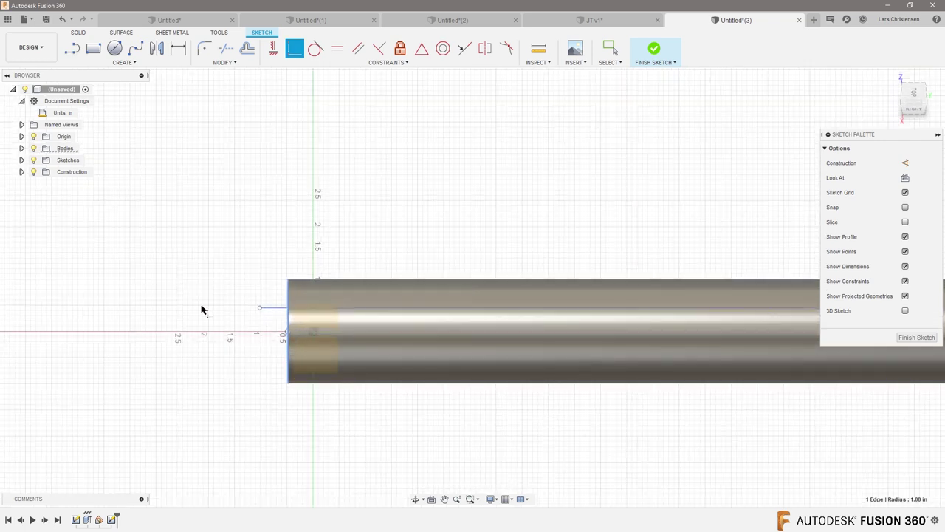
{"action": "key", "text": "Escape"}
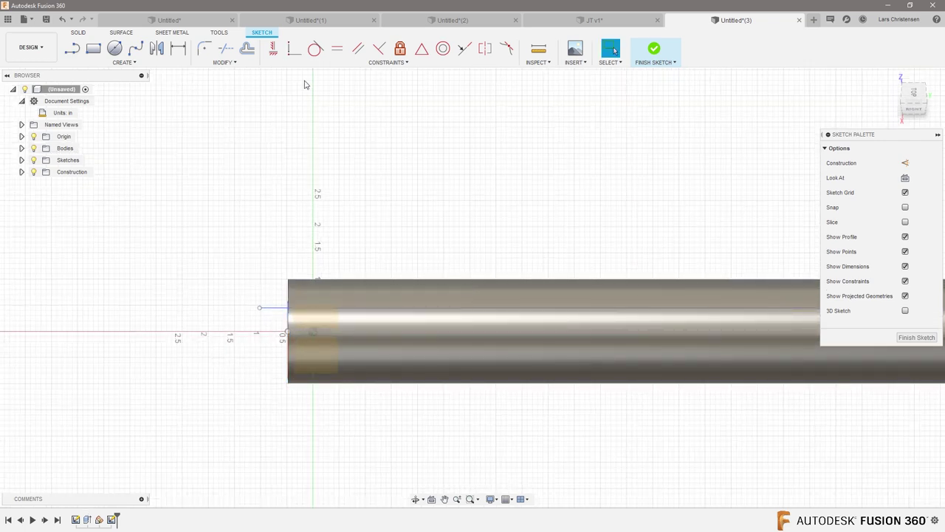
{"action": "left_click", "coordinate": [294, 48]}
{"action": "left_click", "coordinate": [289, 331]}
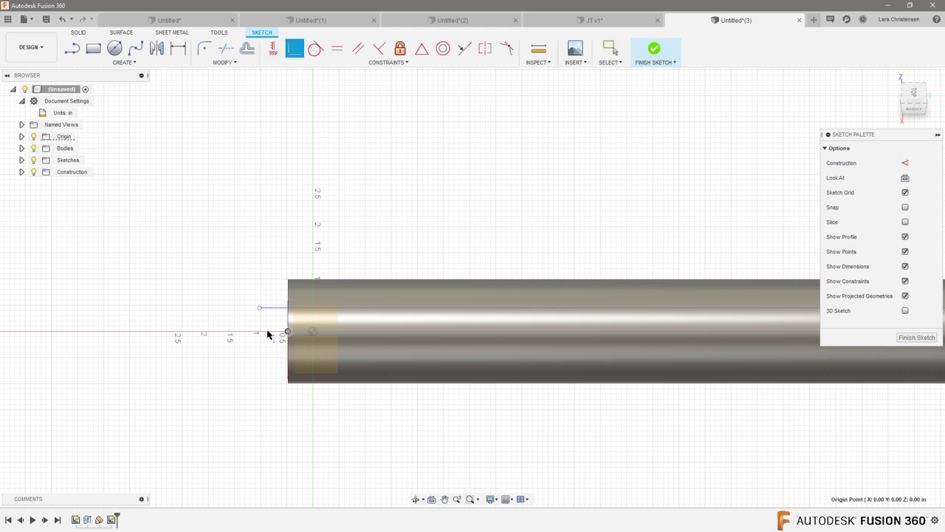
{"action": "scroll", "coordinate": [217, 344], "scroll_direction": "down", "scroll_amount": 10}
{"action": "scroll", "coordinate": [536, 379], "scroll_direction": "up", "scroll_amount": 4}
{"action": "scroll", "coordinate": [536, 380], "scroll_direction": "up", "scroll_amount": 3}
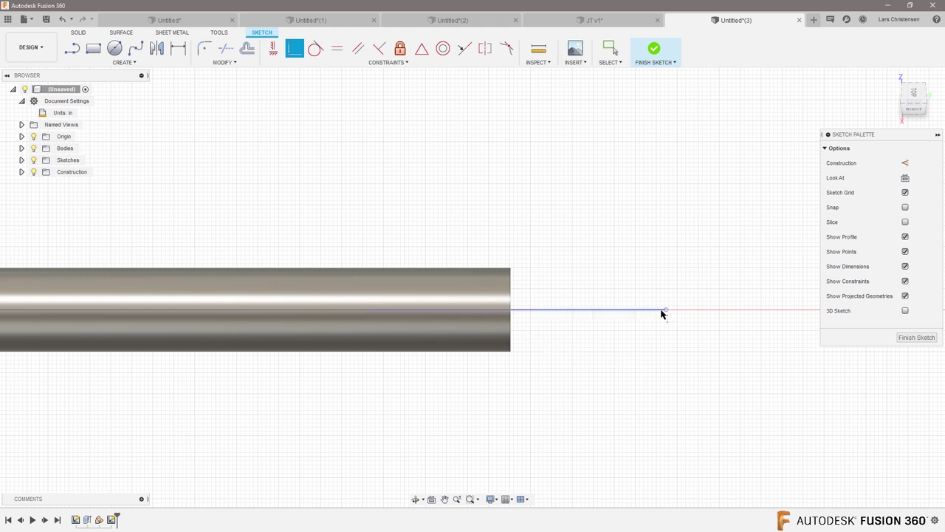
{"action": "left_click", "coordinate": [666, 310]}
{"action": "key", "text": "Escape"}
{"action": "scroll", "coordinate": [630, 381], "scroll_direction": "down", "scroll_amount": 4}
{"action": "scroll", "coordinate": [187, 406], "scroll_direction": "down", "scroll_amount": 2}
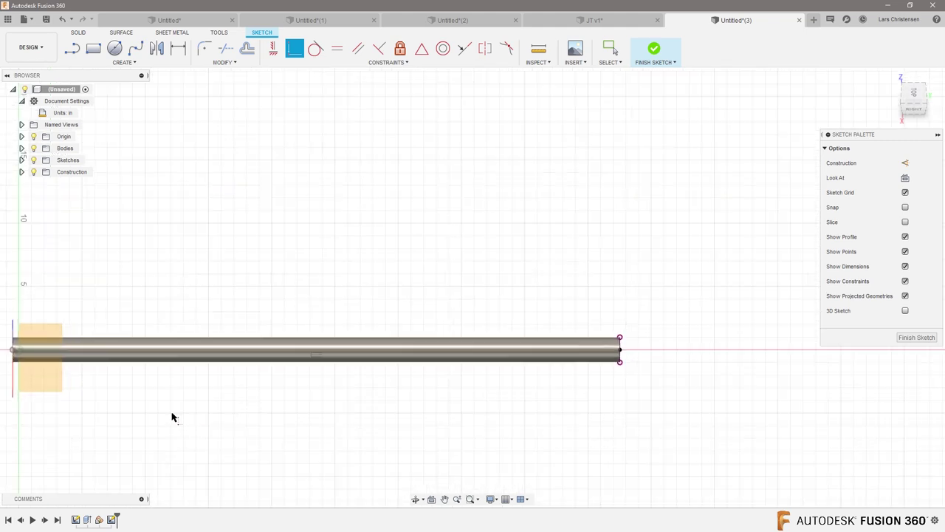
{"action": "scroll", "coordinate": [272, 416], "scroll_direction": "up", "scroll_amount": 3}
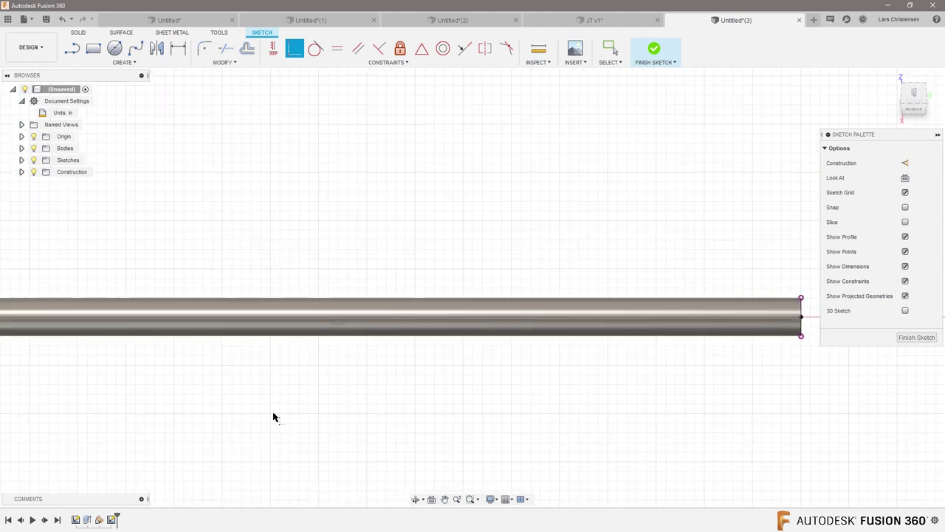
Step: Draw a circle centred on the rod and change its diameter dimension to 1 in
{"action": "key", "text": "c"}
{"action": "scroll", "coordinate": [327, 392], "scroll_direction": "up", "scroll_amount": 3}
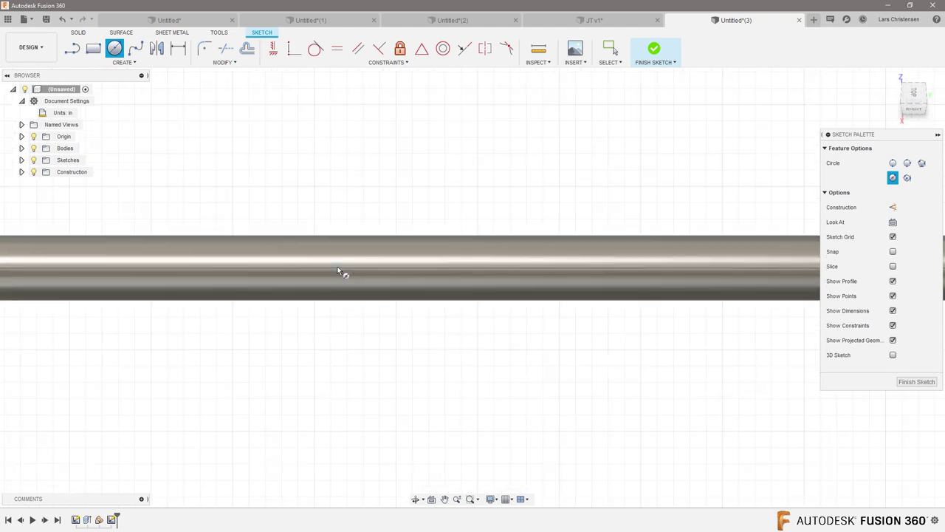
{"action": "left_click", "coordinate": [345, 268]}
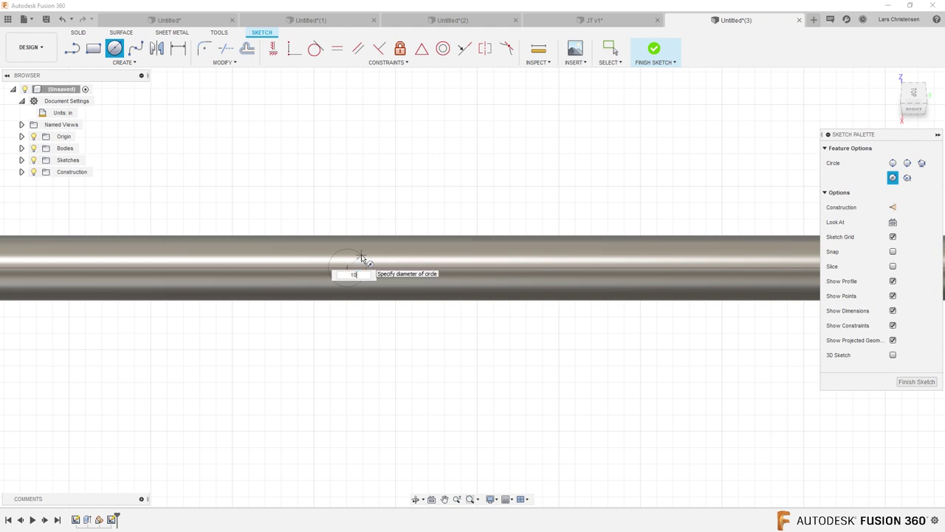
{"action": "key", "text": "Return"}
{"action": "key", "text": "Escape"}
{"action": "left_click", "coordinate": [403, 208]}
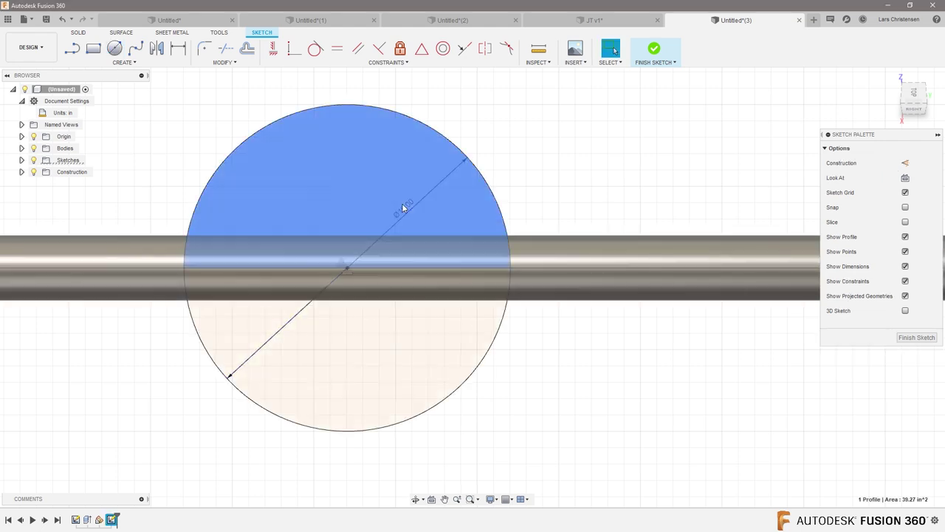
{"action": "double_click", "coordinate": [405, 206]}
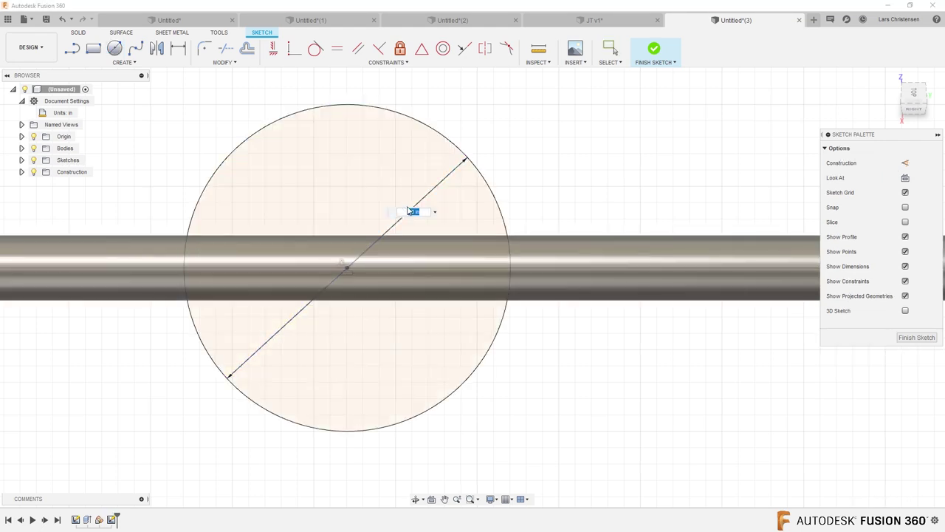
{"action": "type", "text": "1"}
{"action": "key", "text": "Return"}
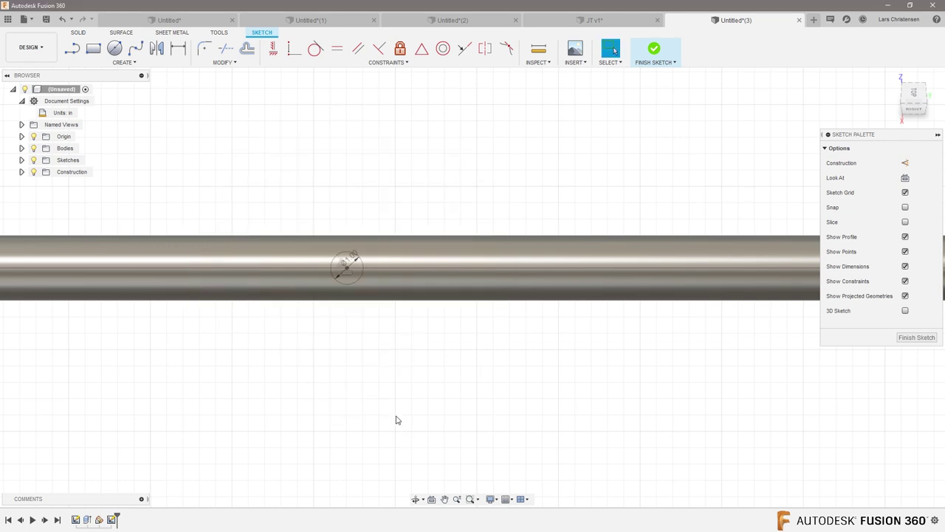
{"action": "middle_click_drag", "start_coordinate": [396, 420], "coordinate": [396, 381], "text": "shift"}
{"action": "key", "text": "q"}
{"action": "scroll", "coordinate": [493, 232], "scroll_direction": "down", "scroll_amount": 3}
Step: Press Pull the circle profile 5.003 in as a cut through the tube wall
{"action": "scroll", "coordinate": [705, 130], "scroll_direction": "up", "scroll_amount": 5}
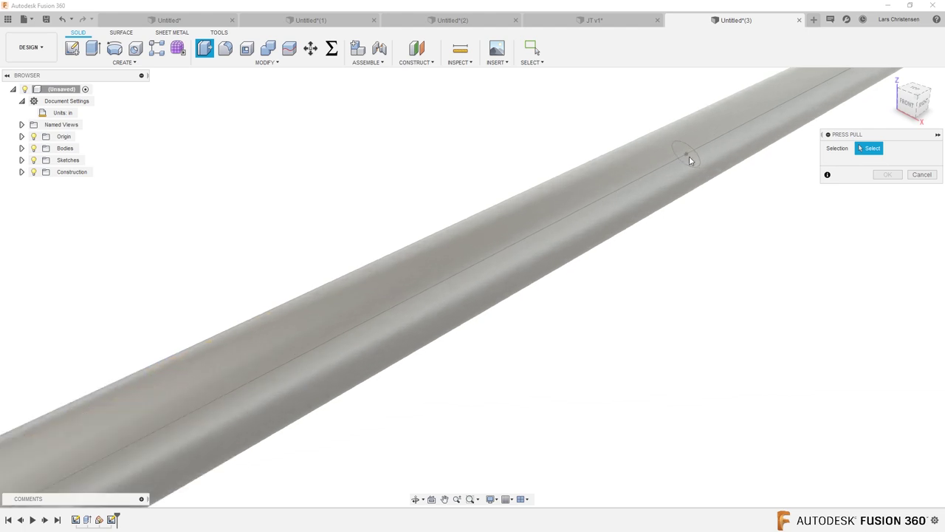
{"action": "left_click_drag", "start_coordinate": [689, 157], "coordinate": [700, 195]}
{"action": "scroll", "coordinate": [515, 278], "scroll_direction": "down", "scroll_amount": 2}
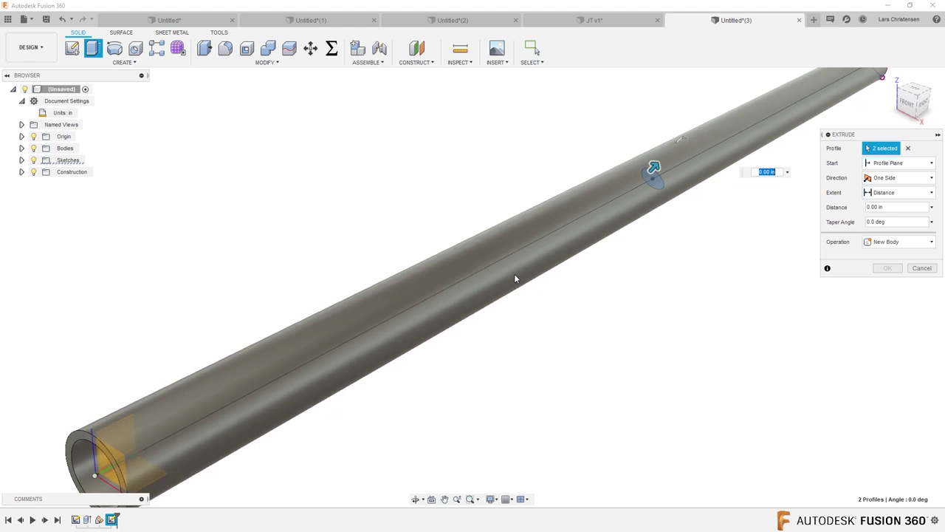
{"action": "left_click_drag", "start_coordinate": [645, 175], "coordinate": [728, 84]}
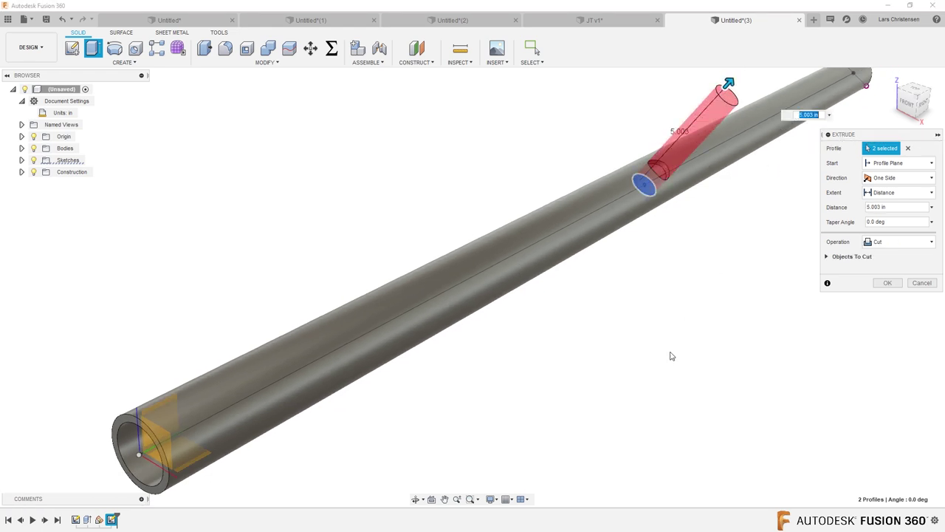
{"action": "left_click", "coordinate": [888, 285]}
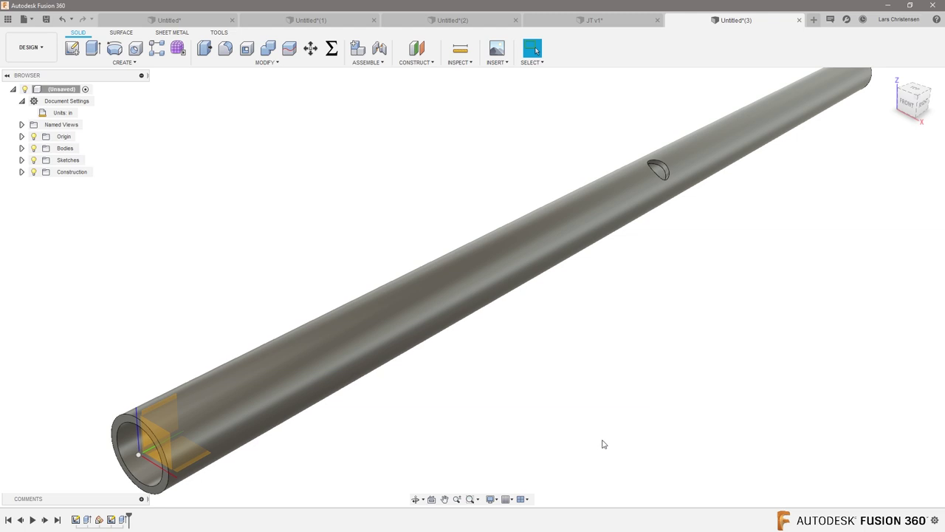
Step: Start a Rectangular Pattern of type Features and select the hole feature Extrude2
{"action": "left_click", "coordinate": [124, 63]}
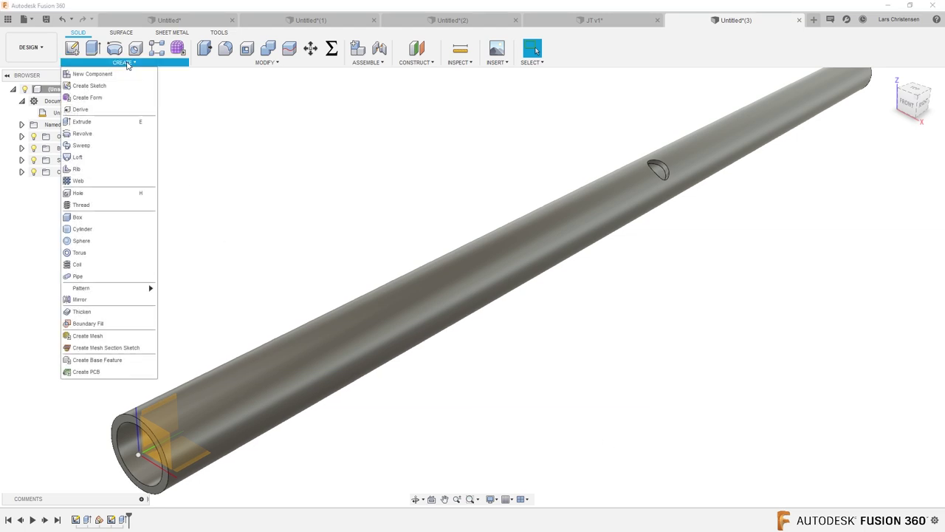
{"action": "mouse_move", "coordinate": [86, 290]}
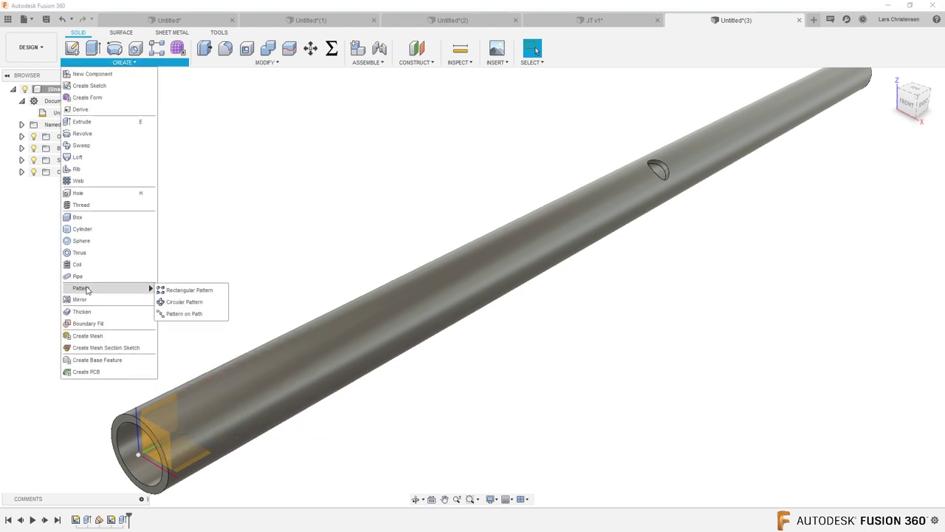
{"action": "left_click", "coordinate": [185, 290]}
{"action": "scroll", "coordinate": [721, 168], "scroll_direction": "up", "scroll_amount": 4}
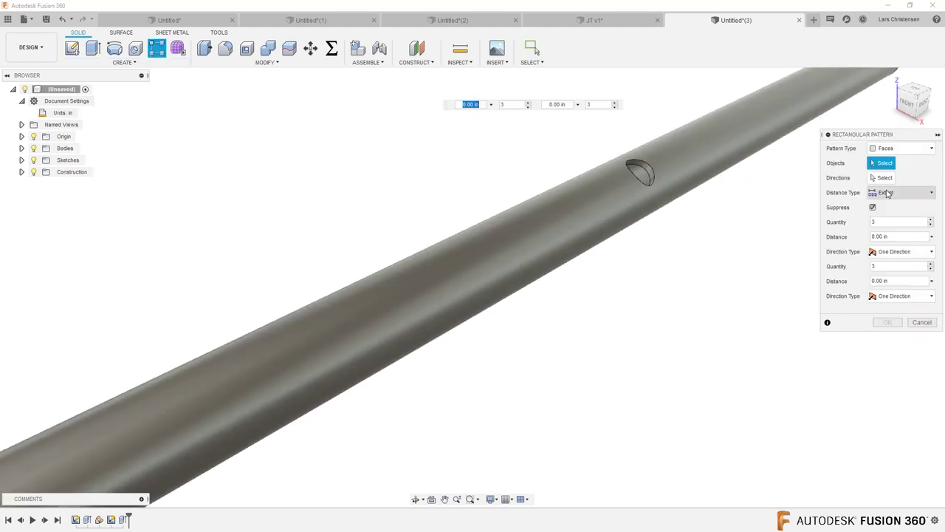
{"action": "left_click", "coordinate": [904, 148]}
{"action": "left_click", "coordinate": [896, 184]}
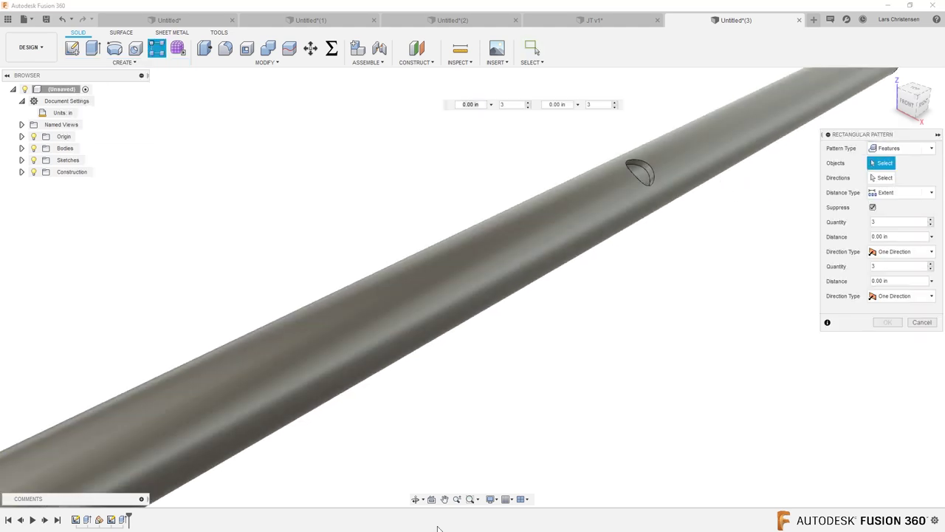
{"action": "left_click", "coordinate": [124, 519]}
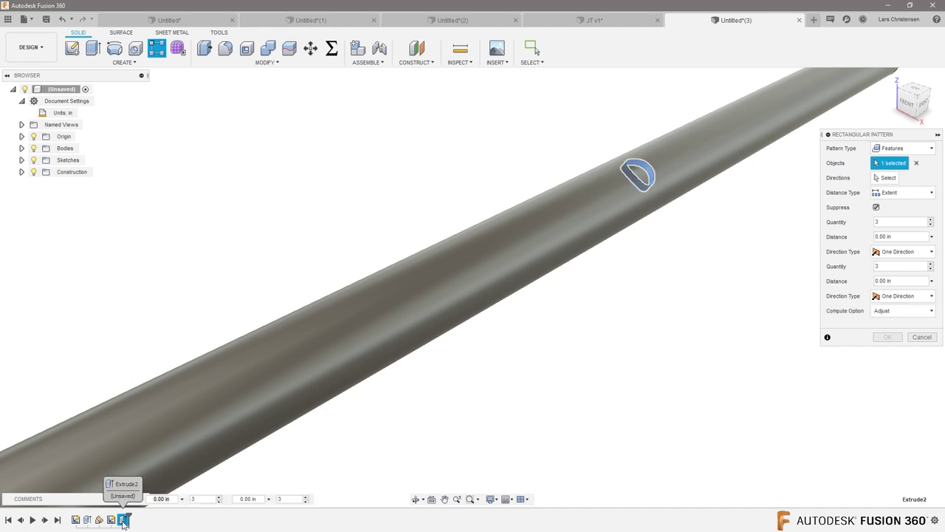
Step: Pattern along the rod's end edge with 8 copies spread over -21.574 in
{"action": "left_click", "coordinate": [886, 178]}
{"action": "scroll", "coordinate": [692, 251], "scroll_direction": "down", "scroll_amount": 3}
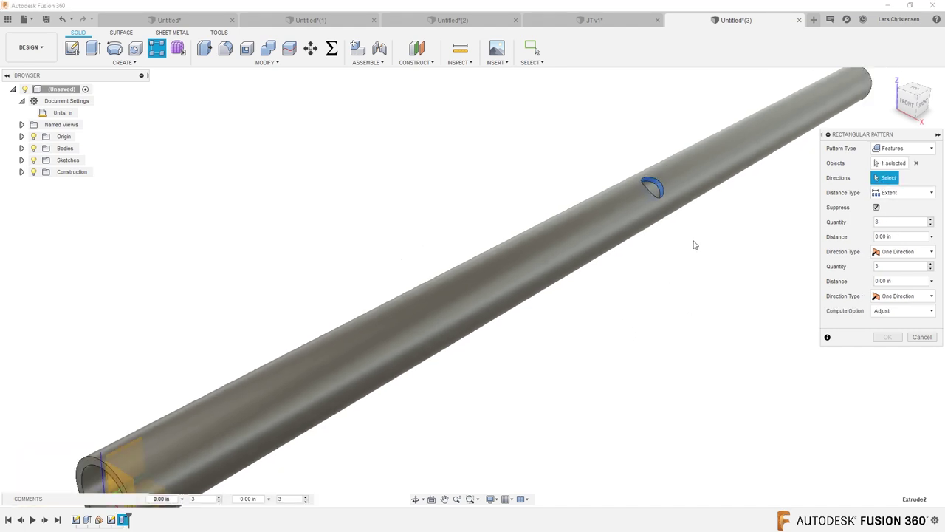
{"action": "left_click", "coordinate": [180, 475]}
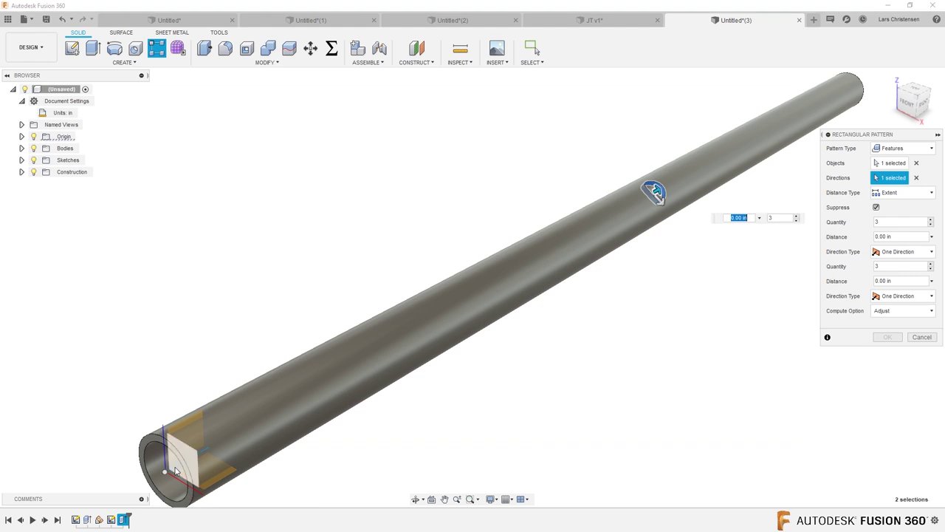
{"action": "scroll", "coordinate": [756, 205], "scroll_direction": "up", "scroll_amount": 2}
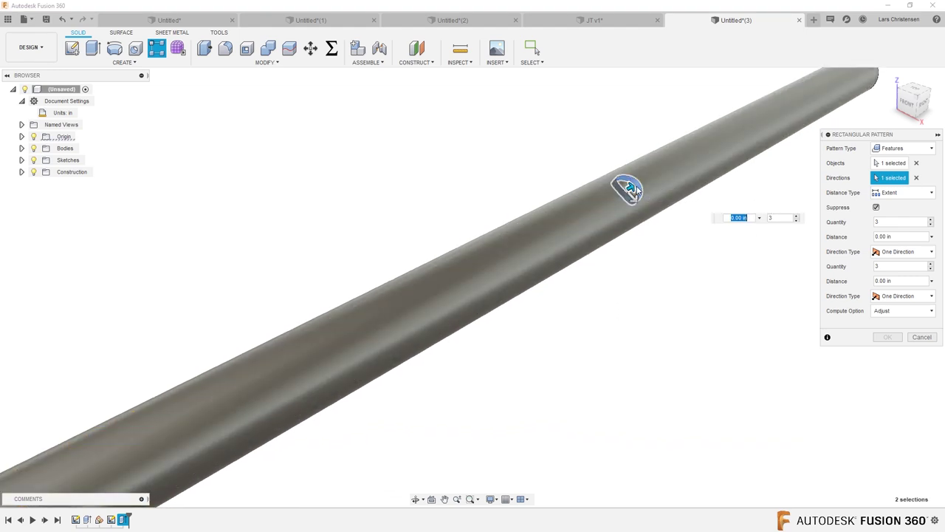
{"action": "left_click_drag", "start_coordinate": [628, 189], "coordinate": [289, 367]}
{"action": "left_click", "coordinate": [434, 389]}
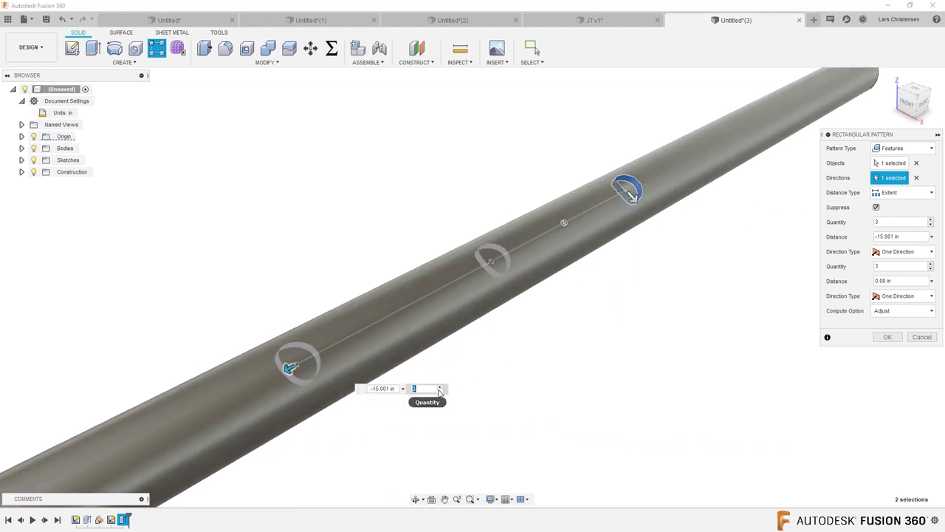
{"action": "key", "text": "Tab"}
{"action": "scroll", "coordinate": [368, 408], "scroll_direction": "down", "scroll_amount": 2}
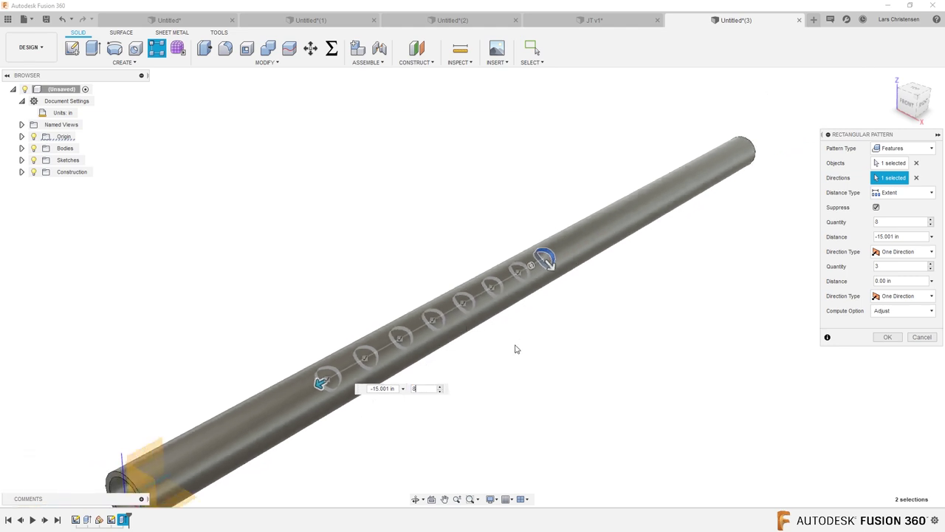
{"action": "left_click_drag", "start_coordinate": [318, 385], "coordinate": [184, 459]}
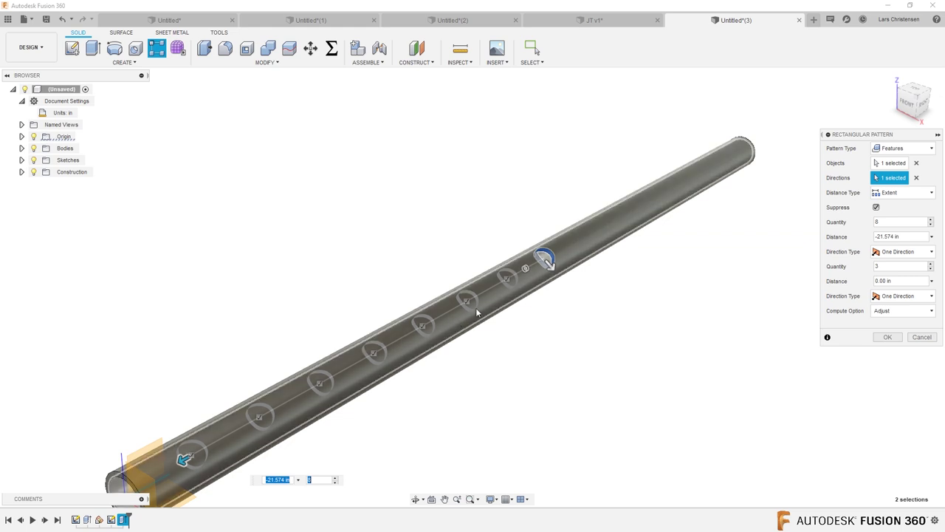
{"action": "left_click", "coordinate": [886, 337]}
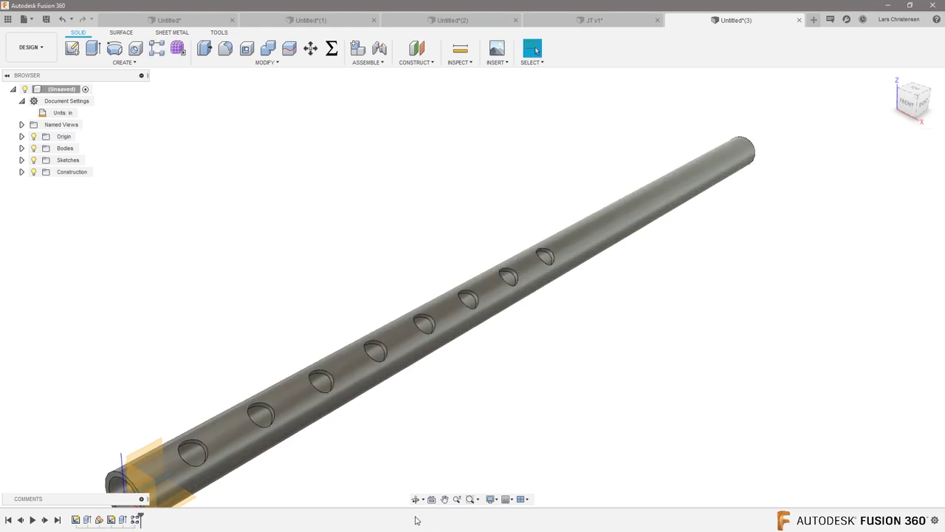